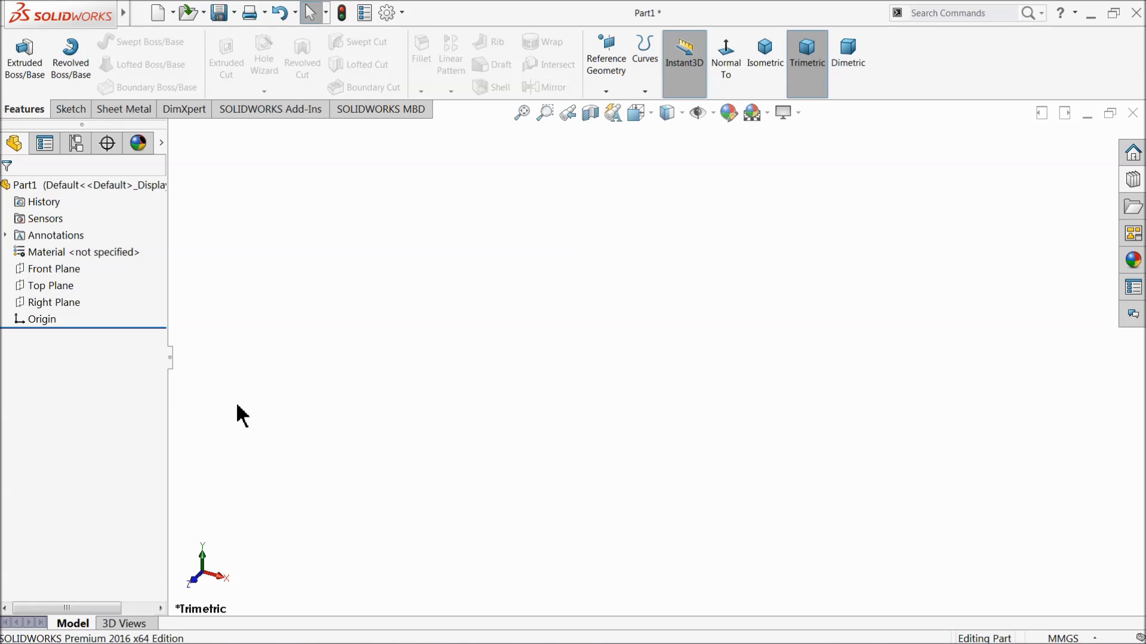
Sketch a corner rectangle about 237 mm wide on the Front Plane, with its upper-left corner at the origin.
click(26, 269)
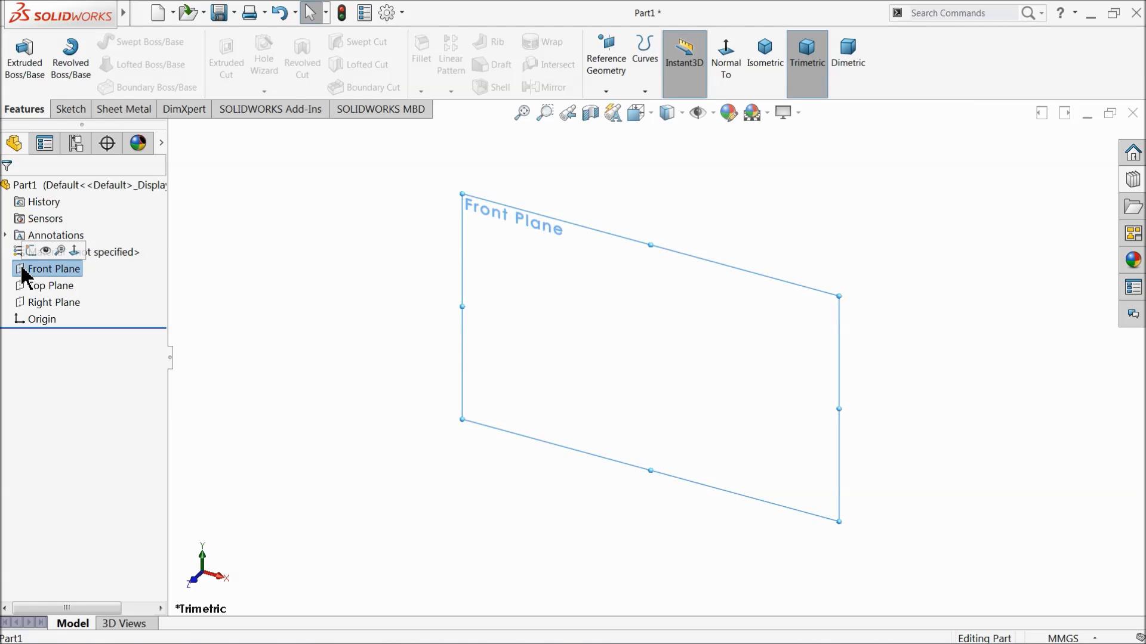
click(33, 253)
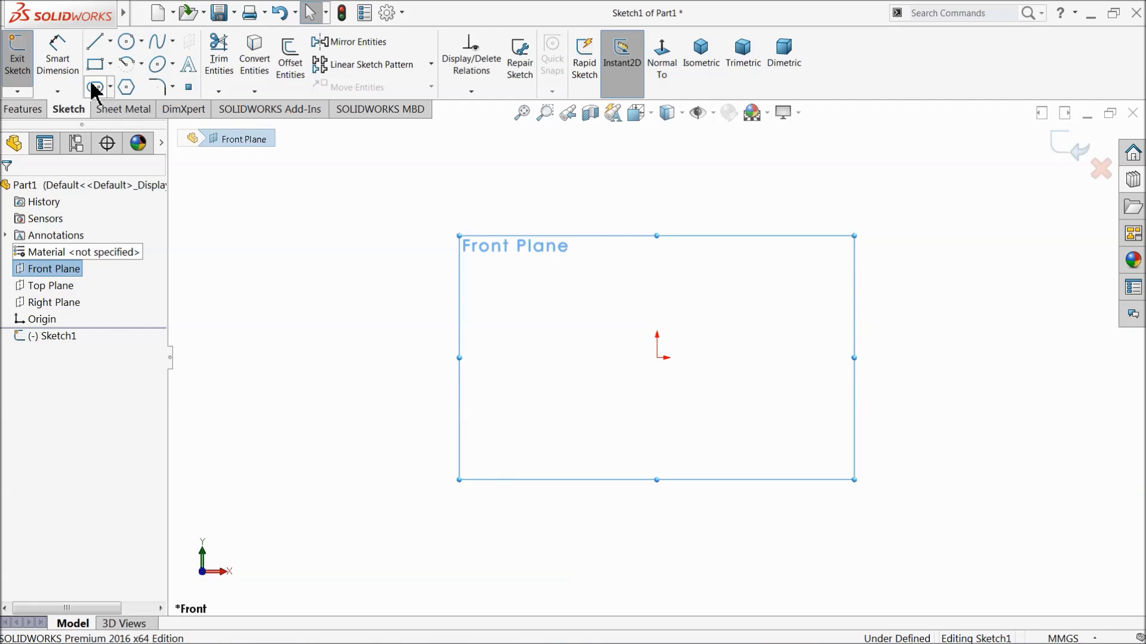
click(94, 64)
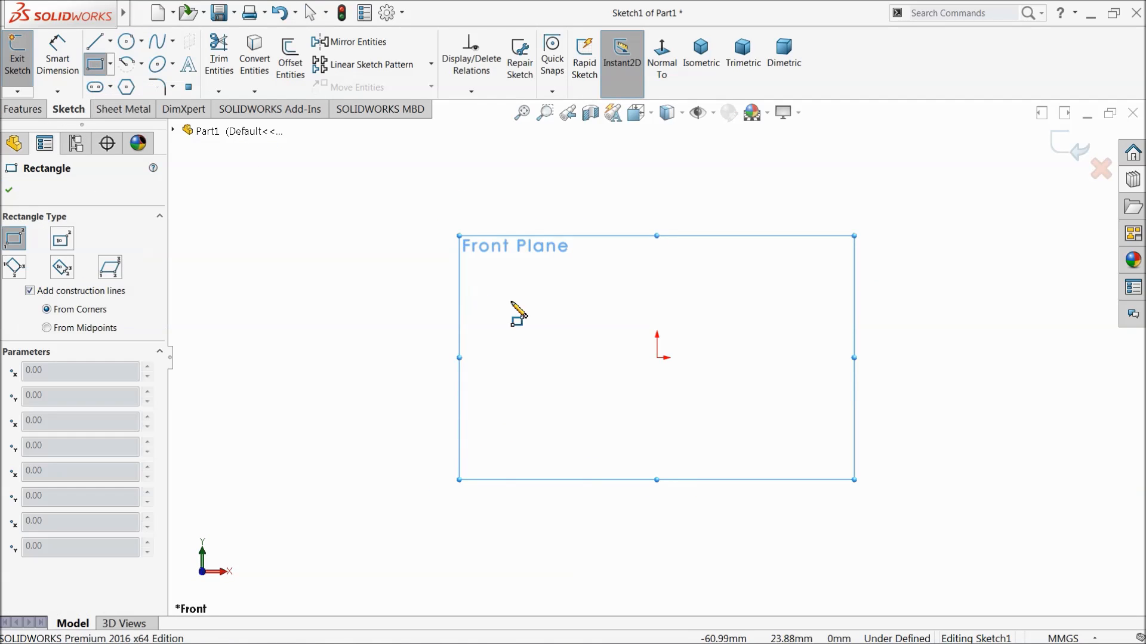
click(657, 358)
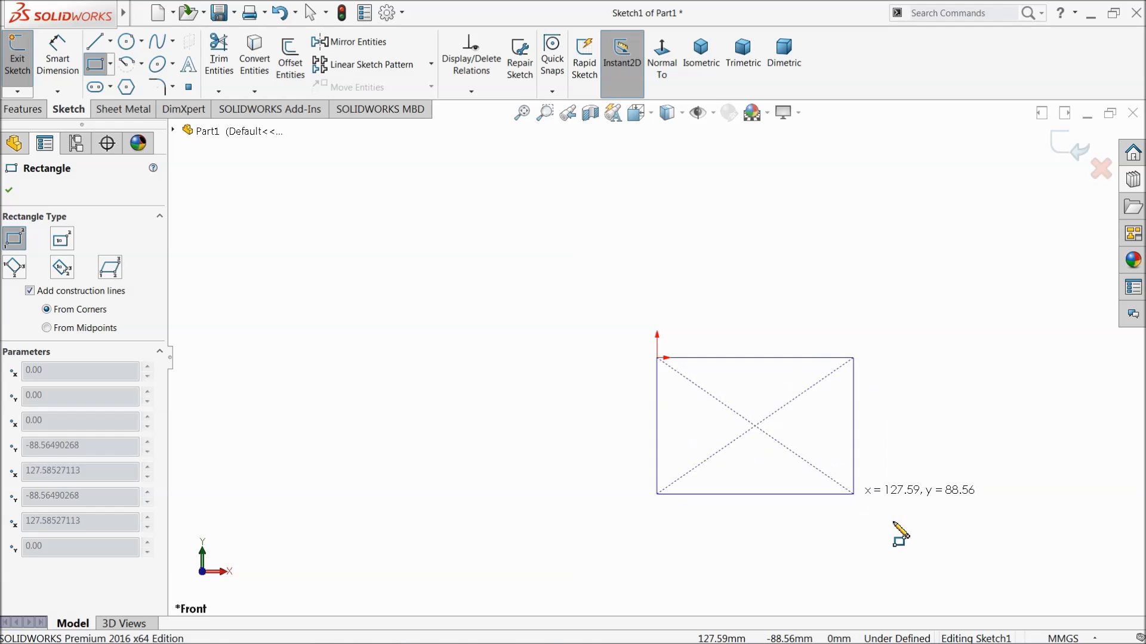
click(961, 541)
key(f)
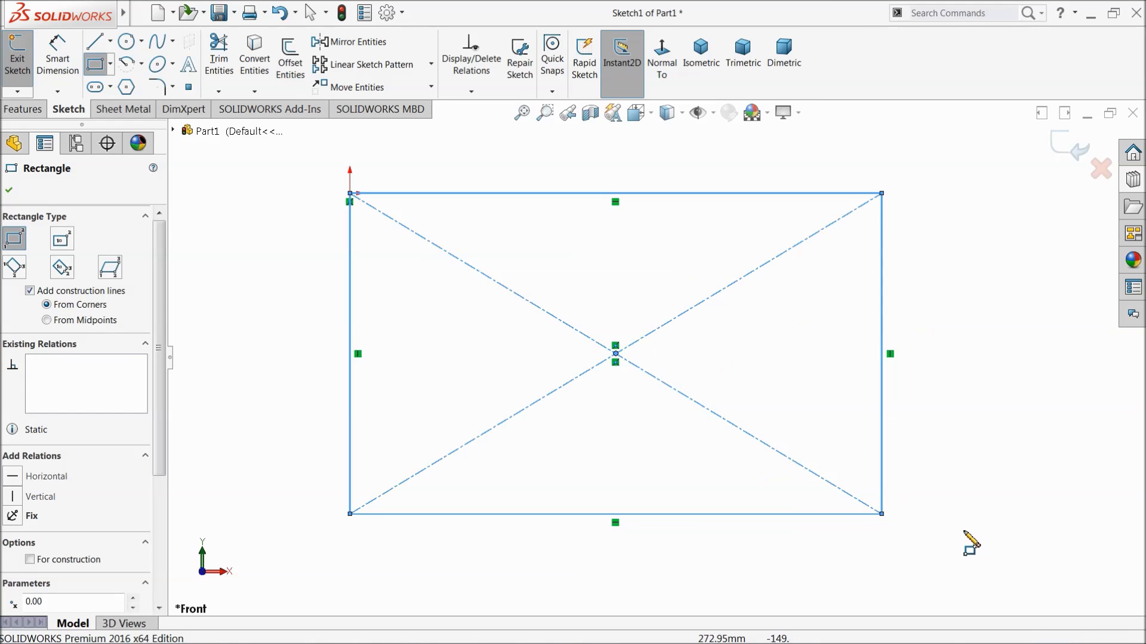
Dimension the rectangle to 60 mm wide and 30 mm high.
click(56, 67)
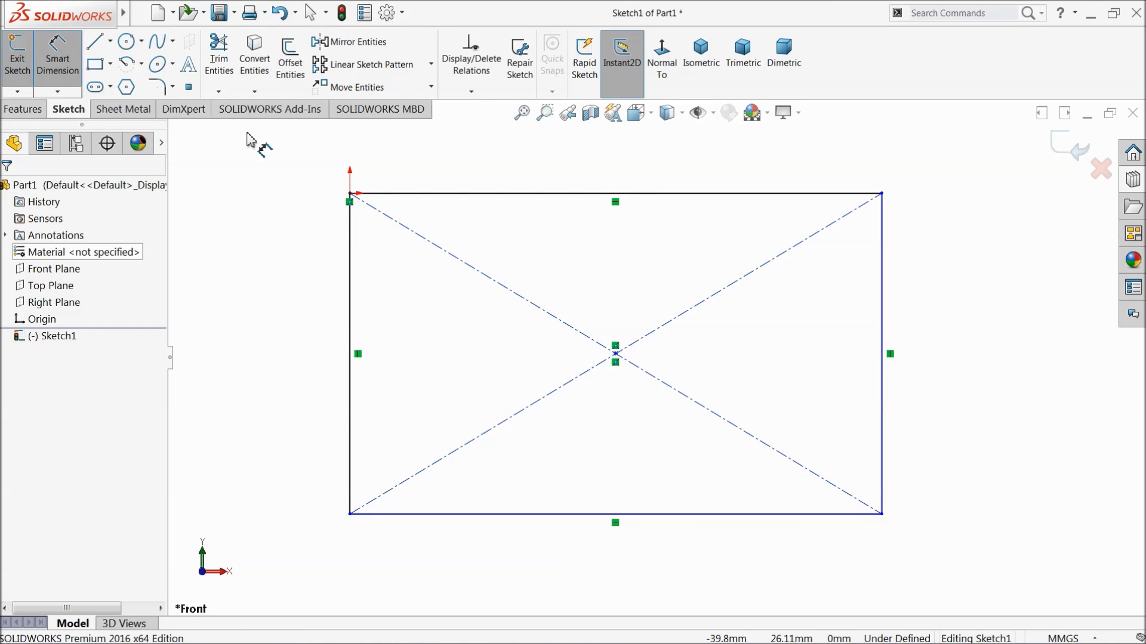
click(485, 198)
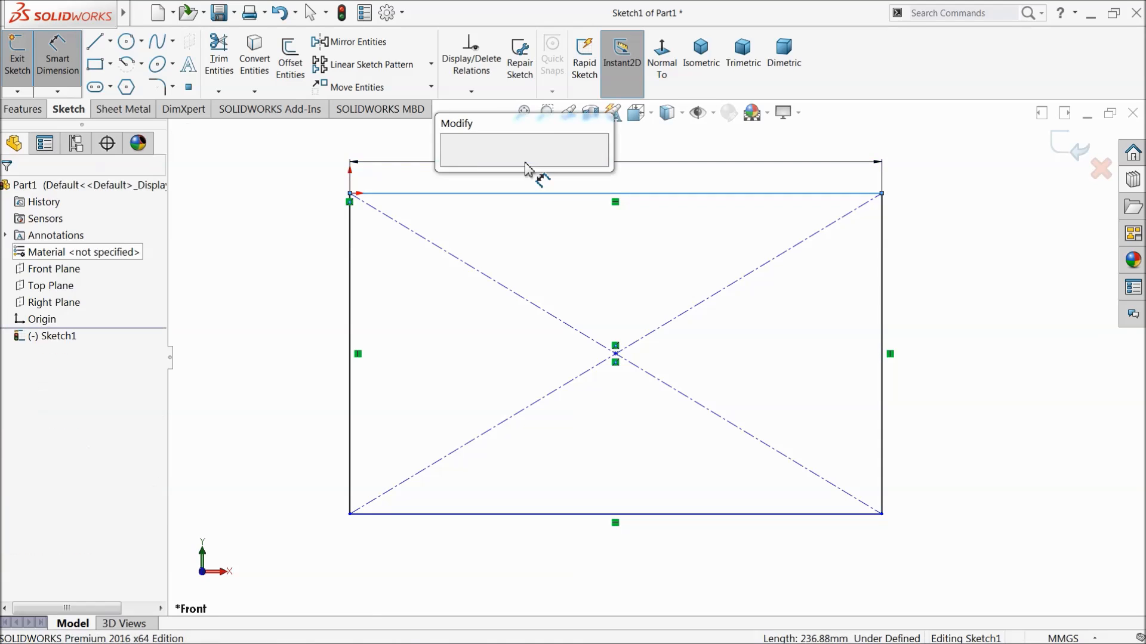
click(531, 170)
text(60)
click(452, 166)
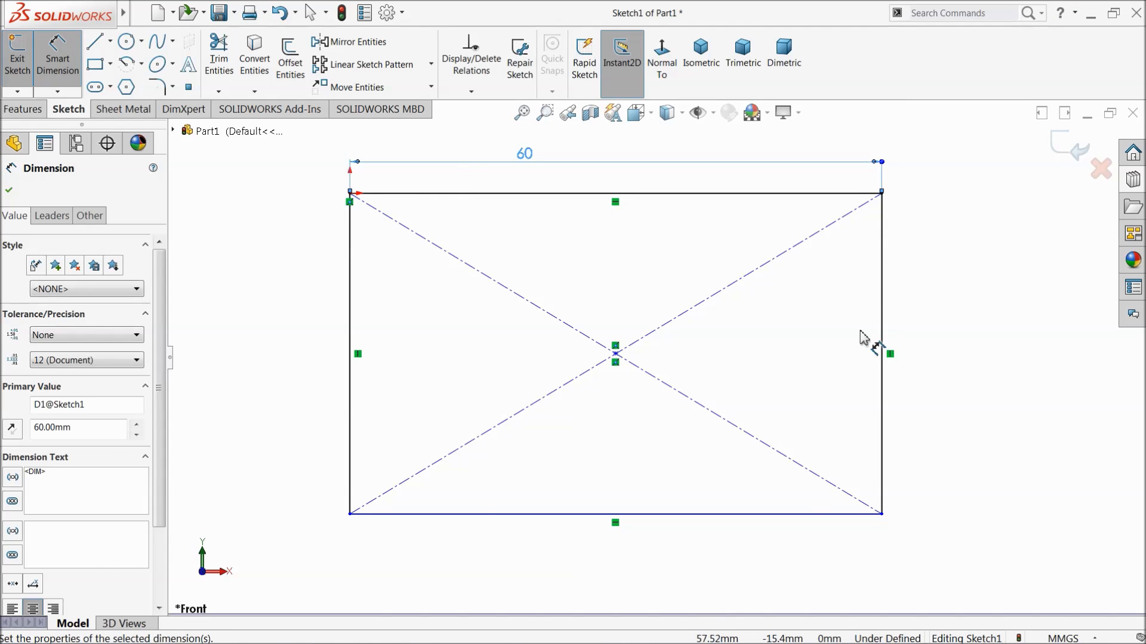
click(883, 332)
click(947, 332)
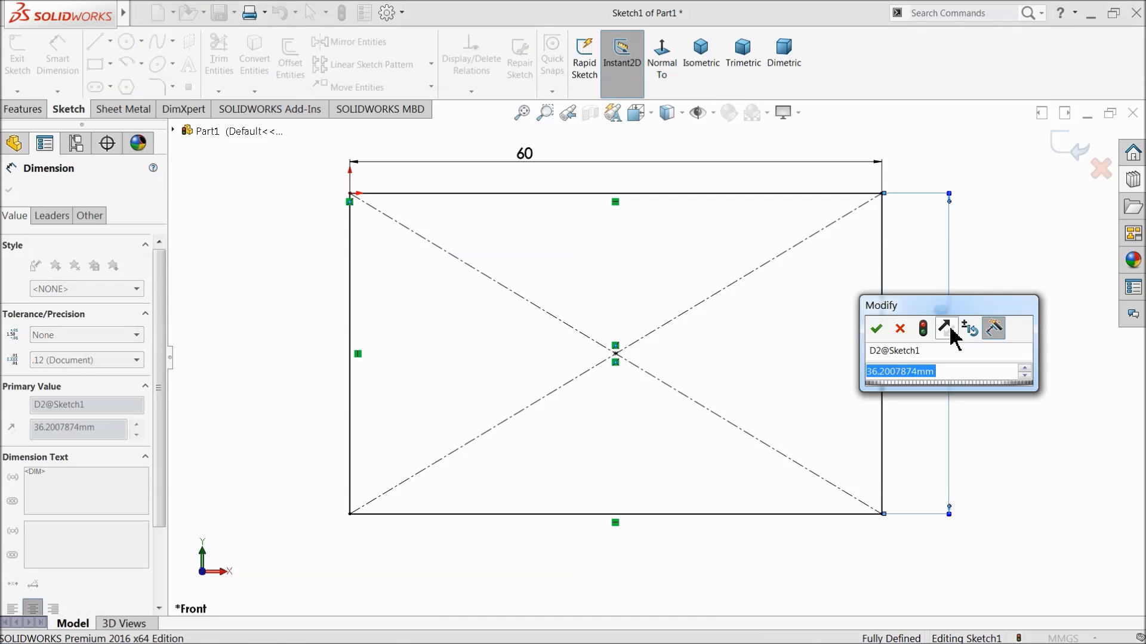
text(30)
click(881, 330)
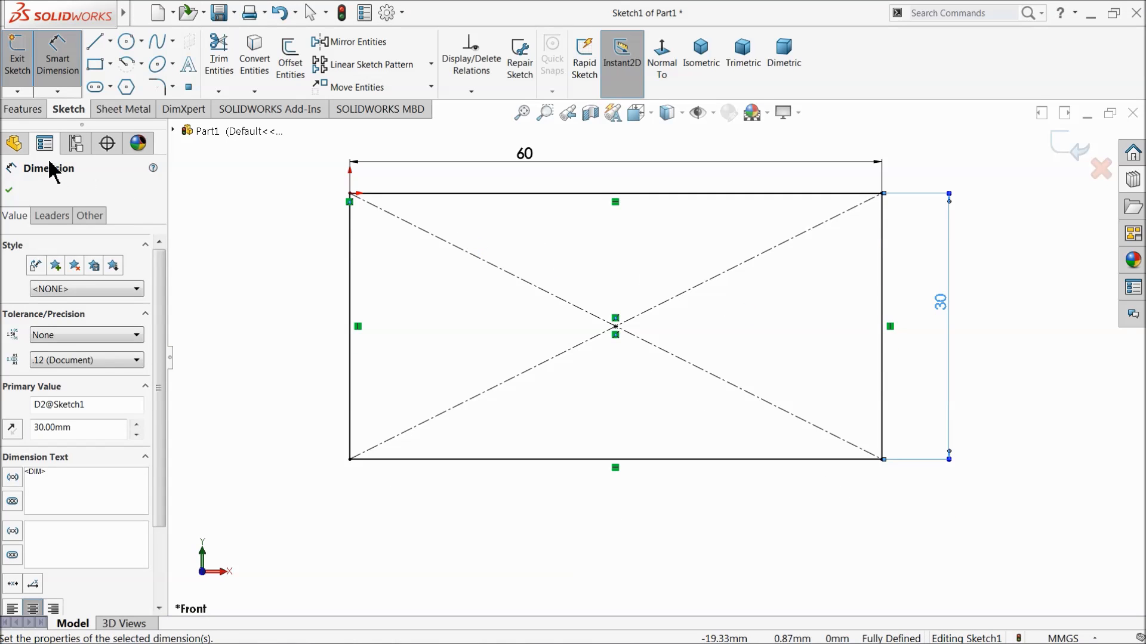
click(9, 191)
Extrude the rectangle as a blind boss 15 mm deep.
click(24, 110)
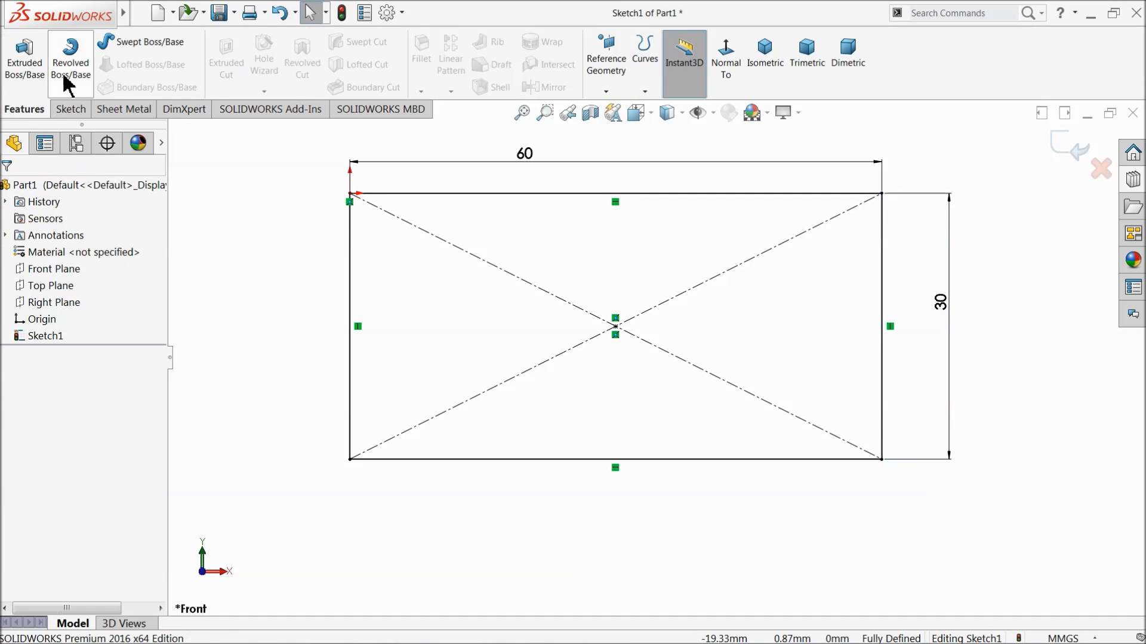
click(22, 60)
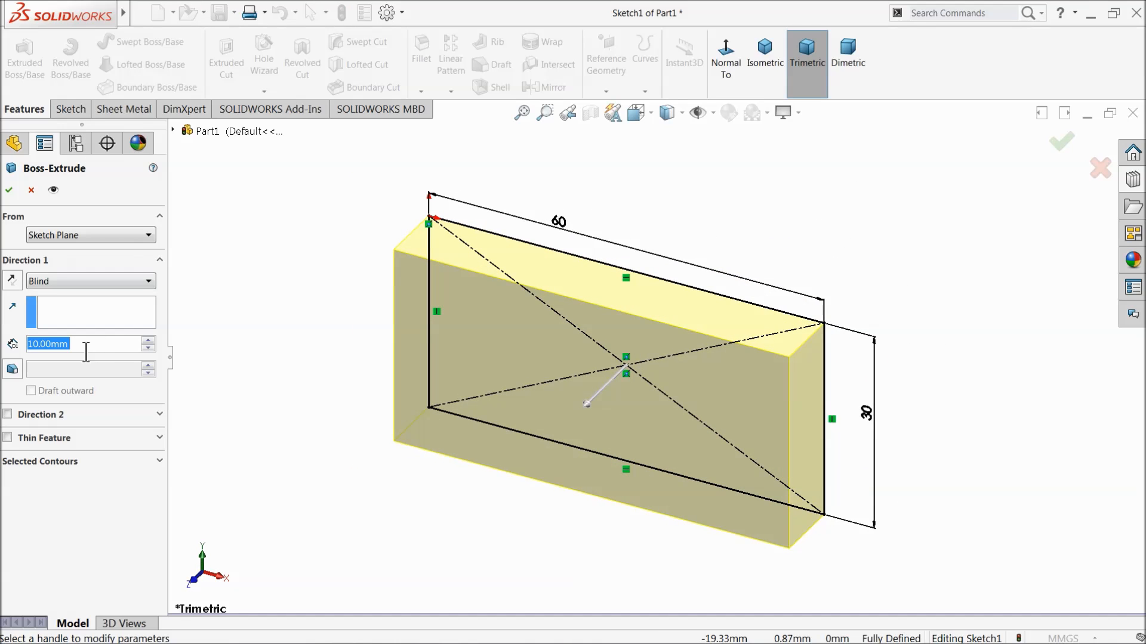
text(15)
key(Return)
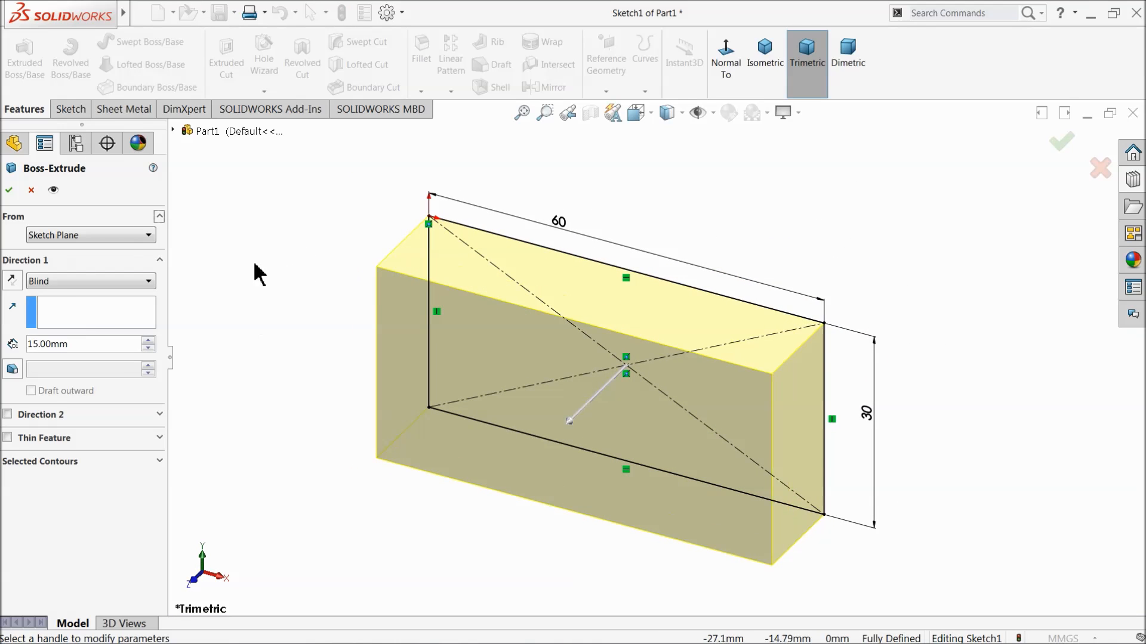
click(8, 189)
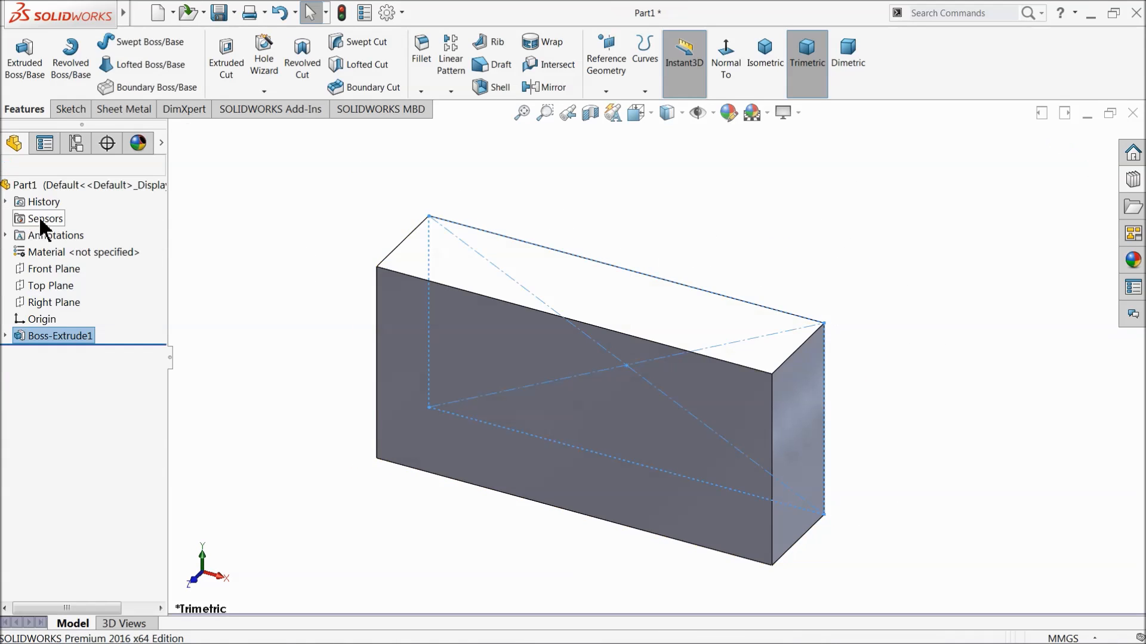
click(273, 241)
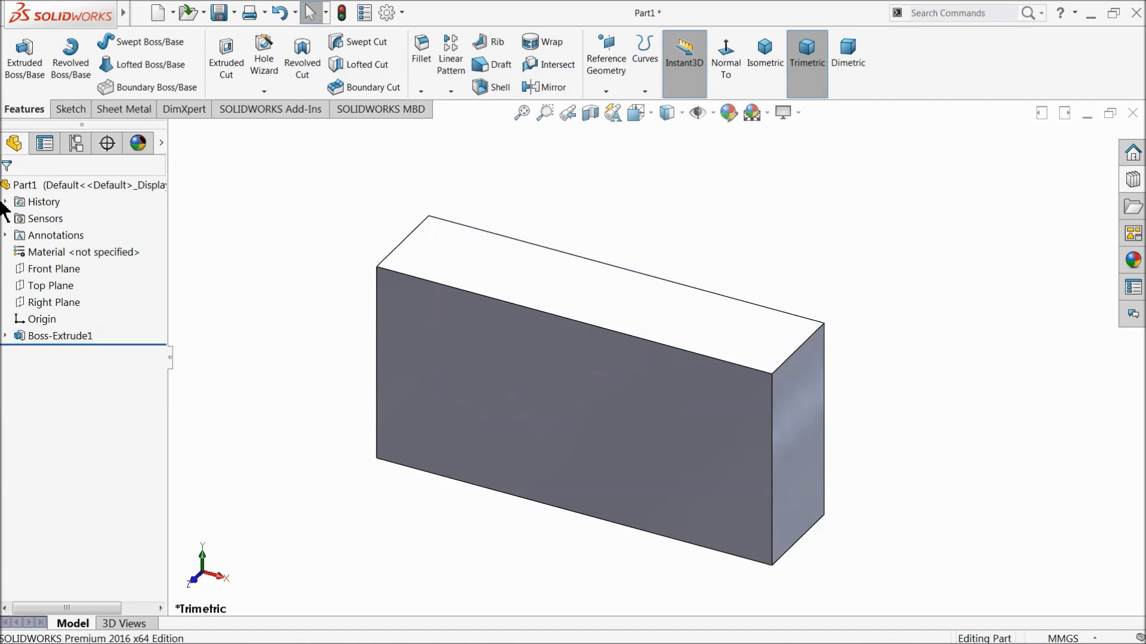
Select the whole part and open the Metal category of the appearance library.
click(51, 184)
click(1130, 262)
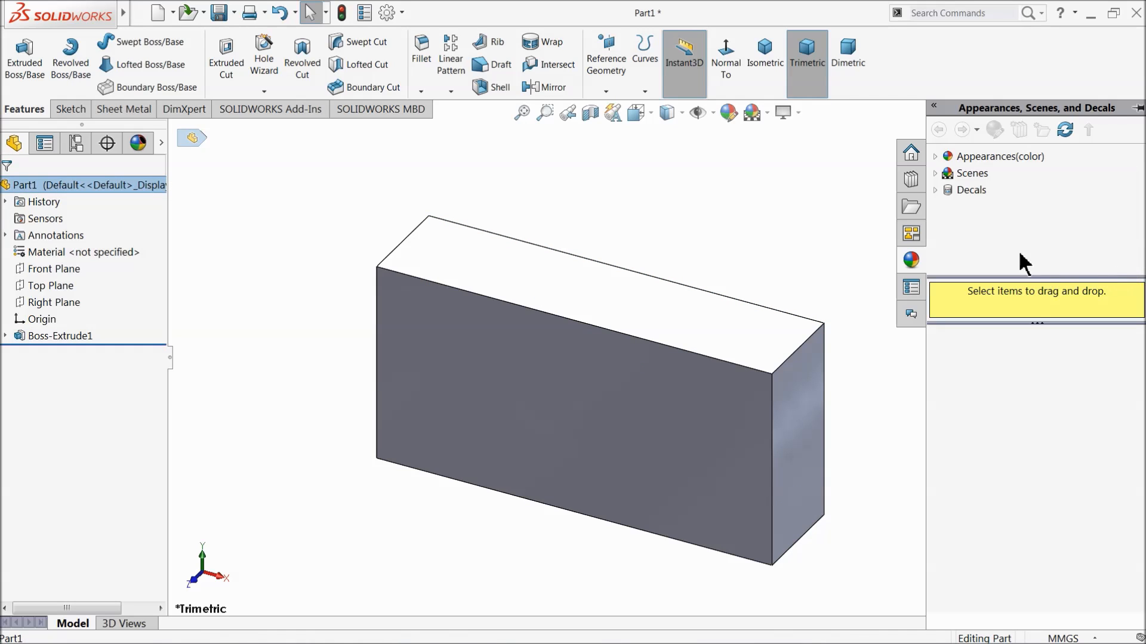
click(937, 160)
click(937, 160)
click(939, 161)
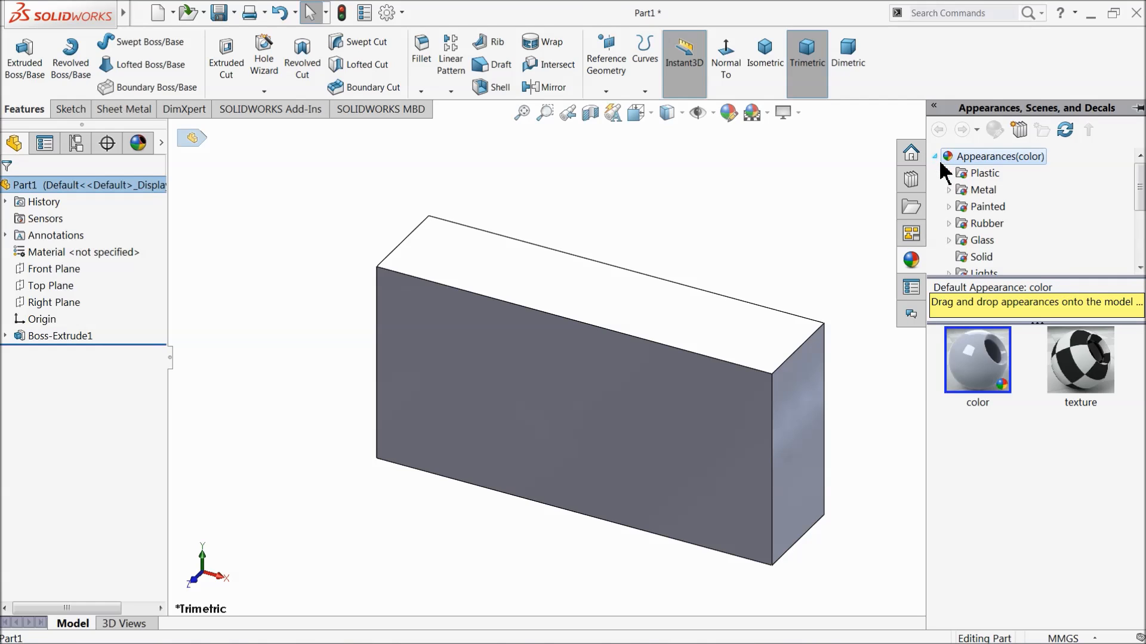
click(972, 191)
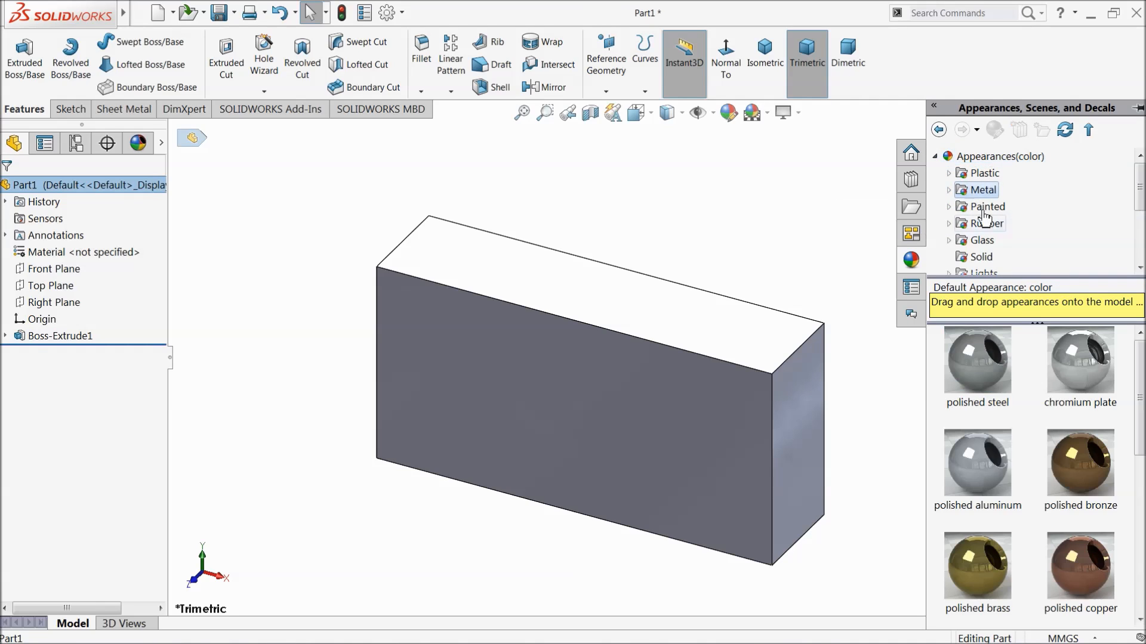
click(952, 191)
Apply the satin finish chrome appearance to the part and inspect it.
click(1003, 193)
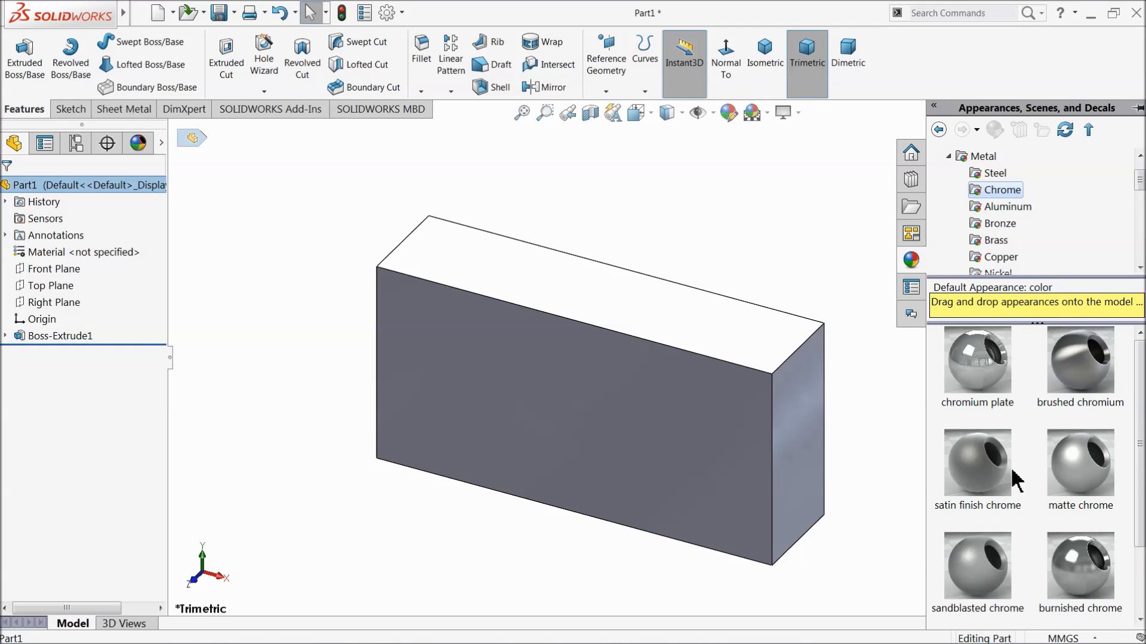
click(981, 477)
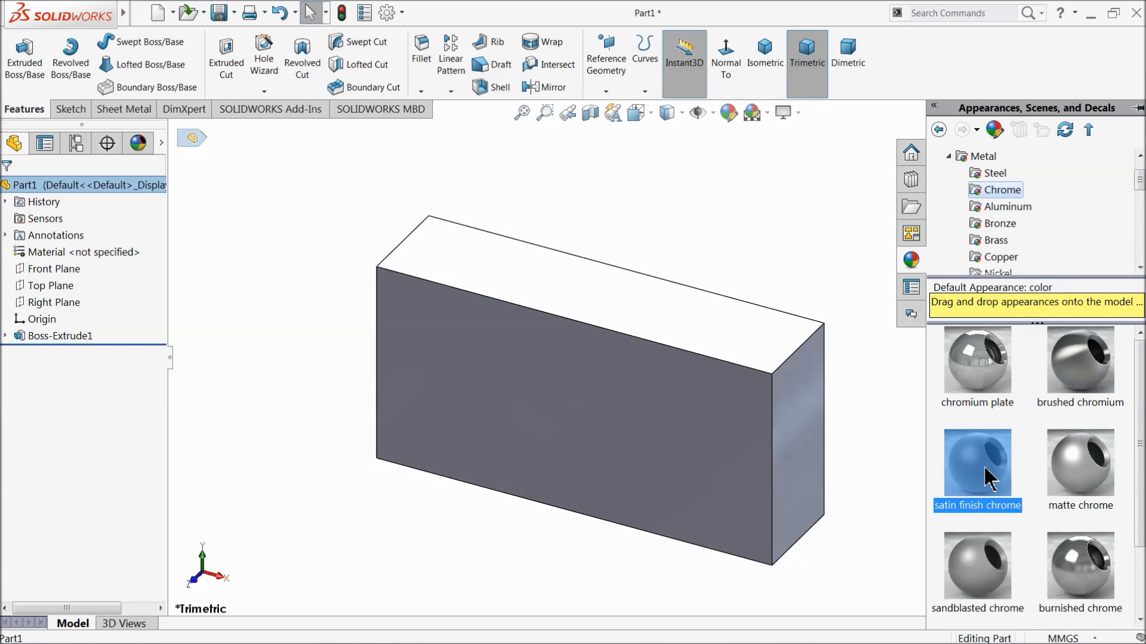
mouse_move(893, 440)
middle_down()
mouse_move(790, 414)
mouse_move(731, 478)
mouse_move(826, 435)
mouse_move(915, 454)
mouse_move(884, 450)
mouse_move(896, 449)
middle_up()
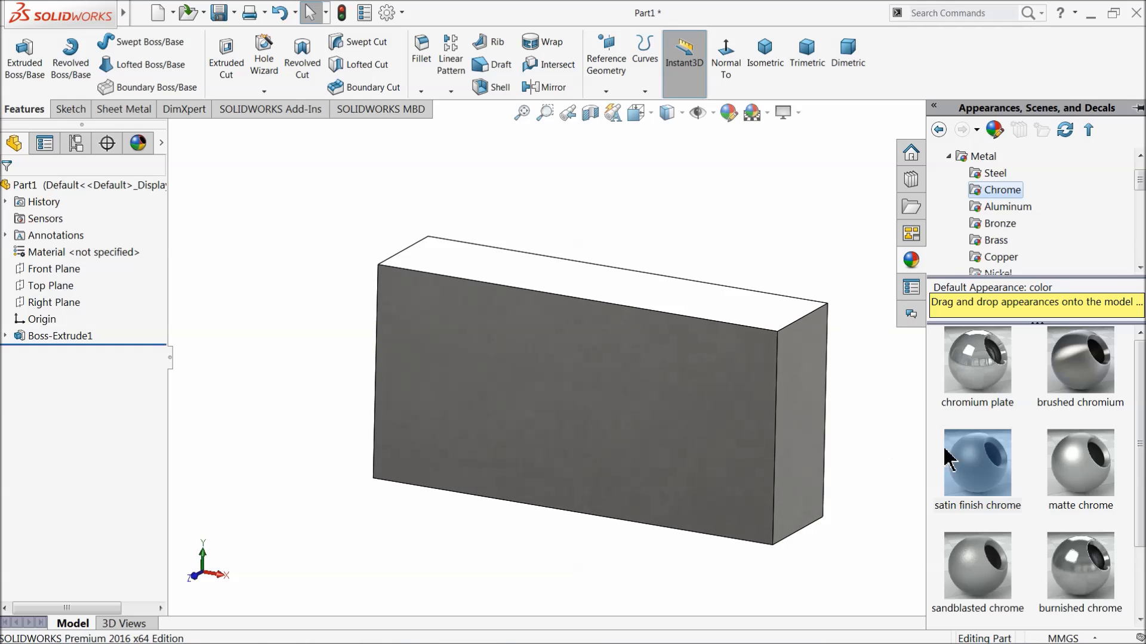
Try the burnished chrome, brushed chromium and chromium plate appearances on the part.
double_click(1064, 566)
mouse_move(853, 450)
middle_down()
mouse_move(750, 471)
mouse_move(884, 441)
mouse_move(708, 460)
mouse_move(857, 458)
middle_up()
double_click(1065, 392)
double_click(986, 385)
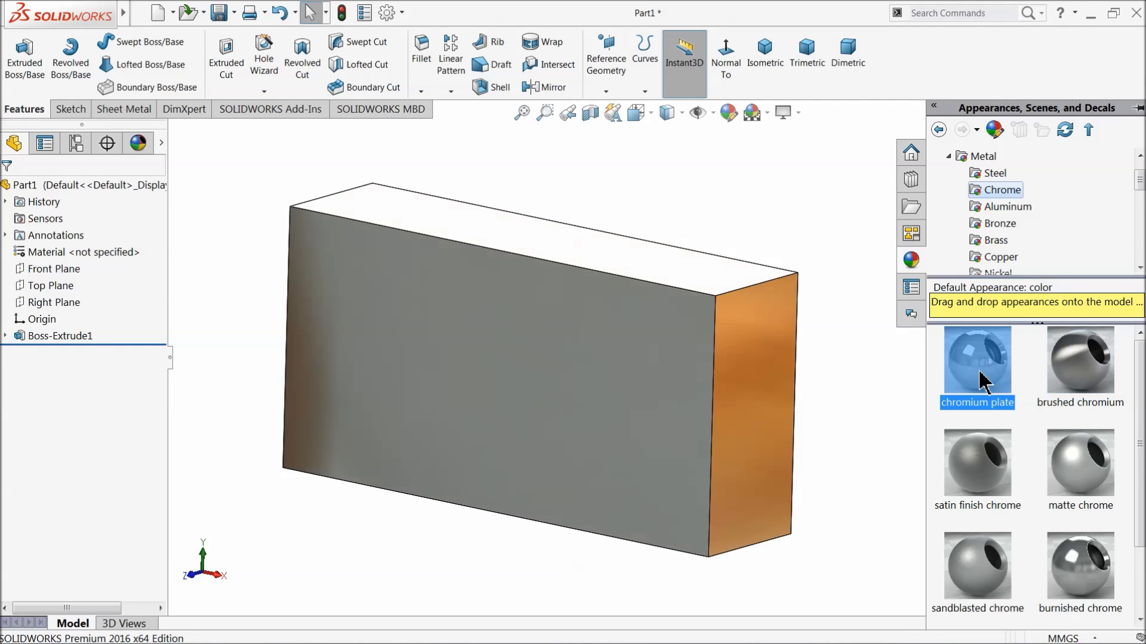
middle_drag(716, 397, 739, 404)
Apply the satin finish stainless steel appearance to the part and close the appearance library.
click(991, 173)
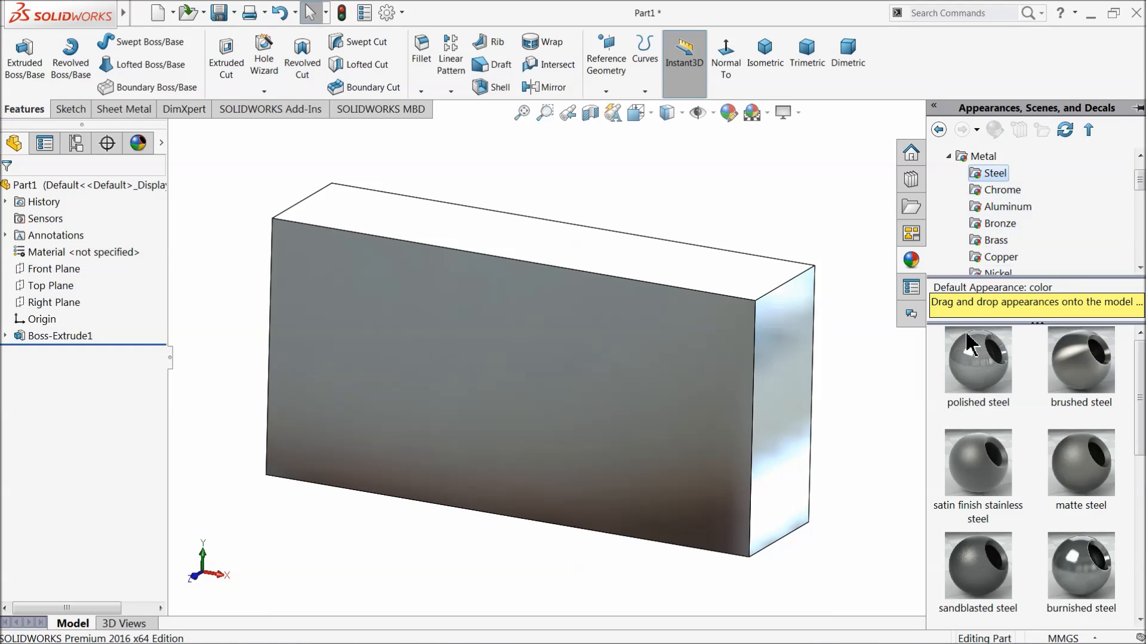
double_click(974, 478)
middle_drag(830, 411, 812, 438)
click(693, 238)
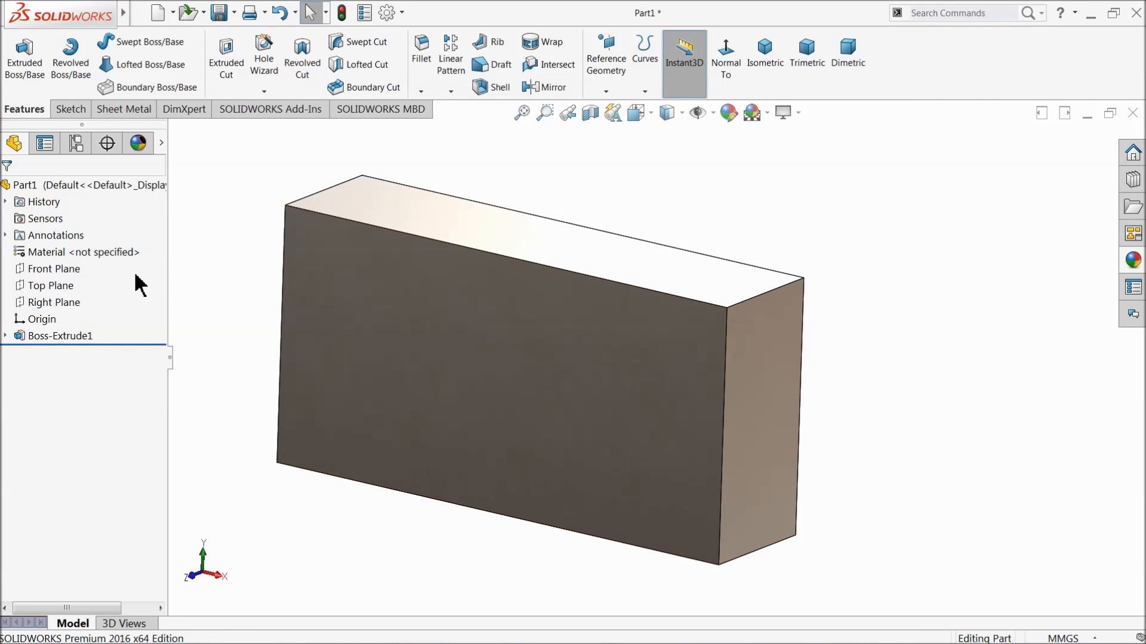
Create a reference plane midway between the block's top and bottom faces.
click(605, 90)
click(614, 108)
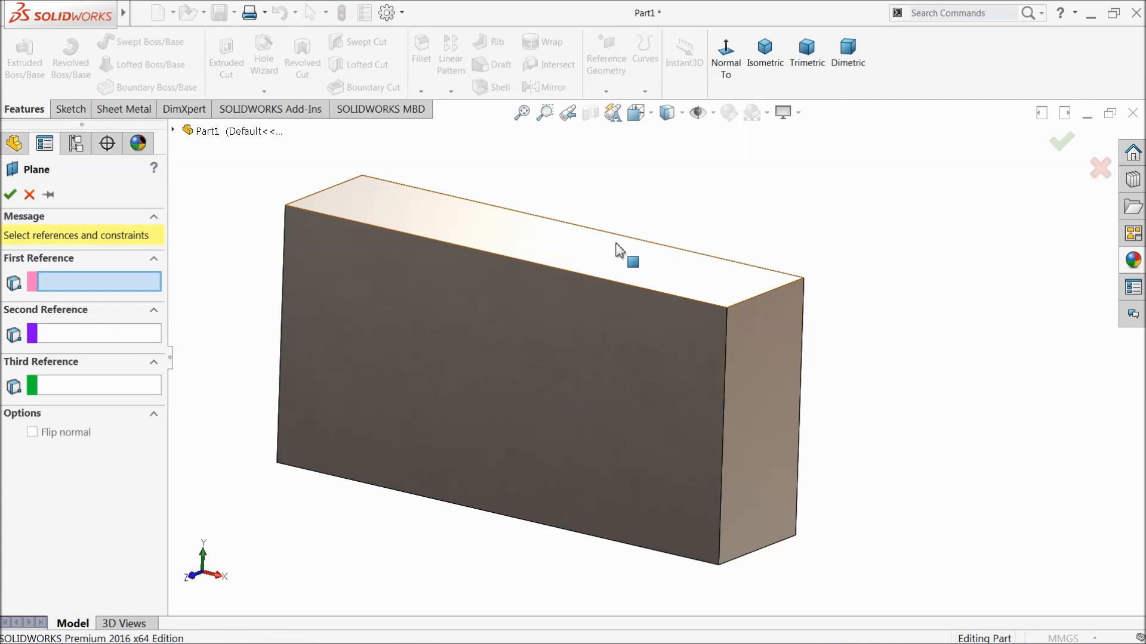
click(621, 248)
middle_drag(619, 276, 616, 378)
click(640, 430)
middle_drag(639, 429, 568, 418)
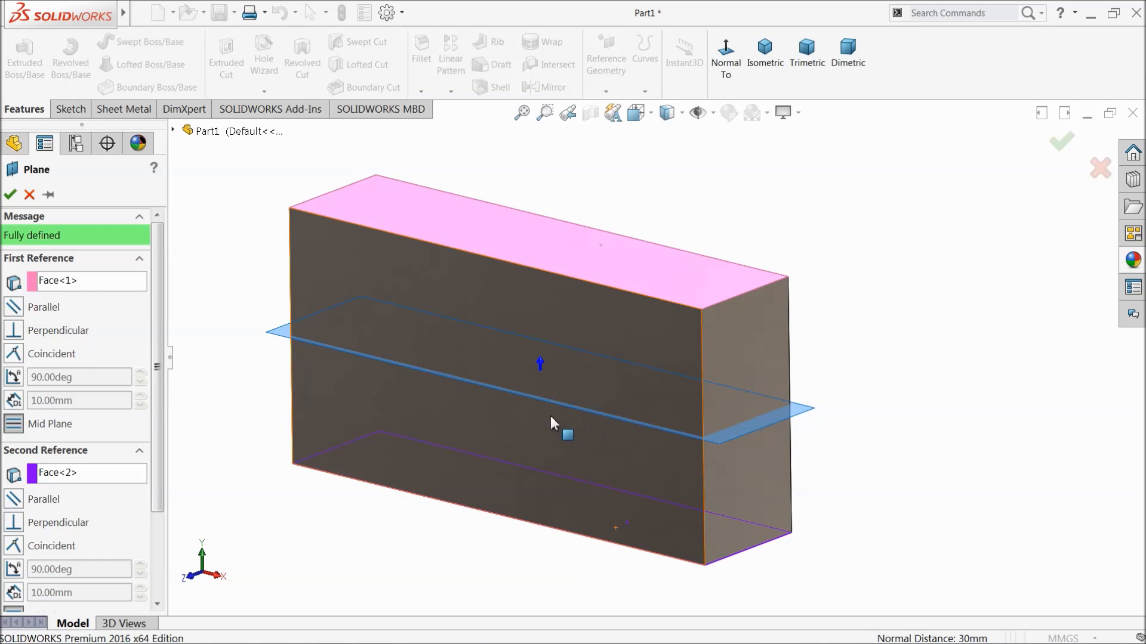
click(10, 195)
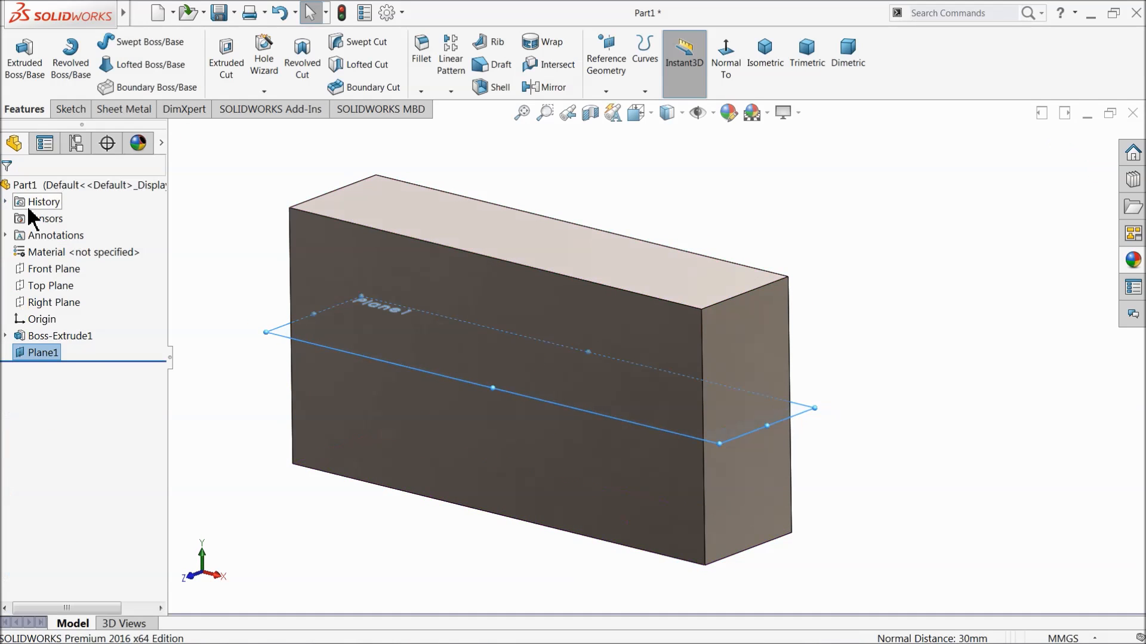
On the new mid plane, sketch two concentric circles of about 13.4 mm and 23.6 mm radius behind the block.
click(70, 109)
click(19, 63)
click(664, 60)
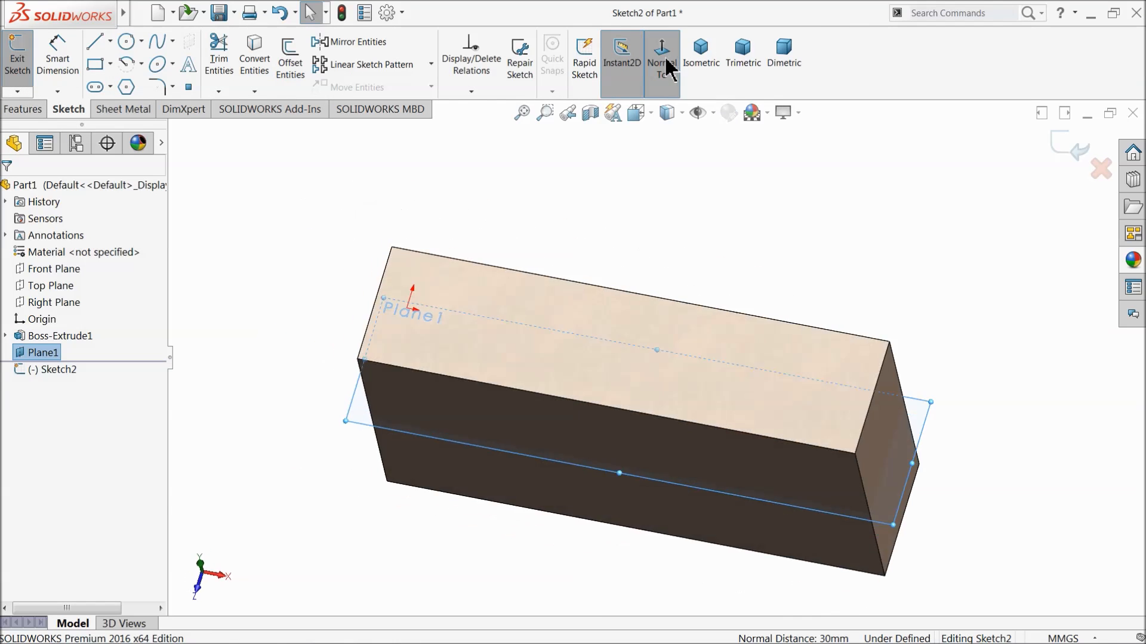
click(127, 43)
scroll(737, 289, up, 3)
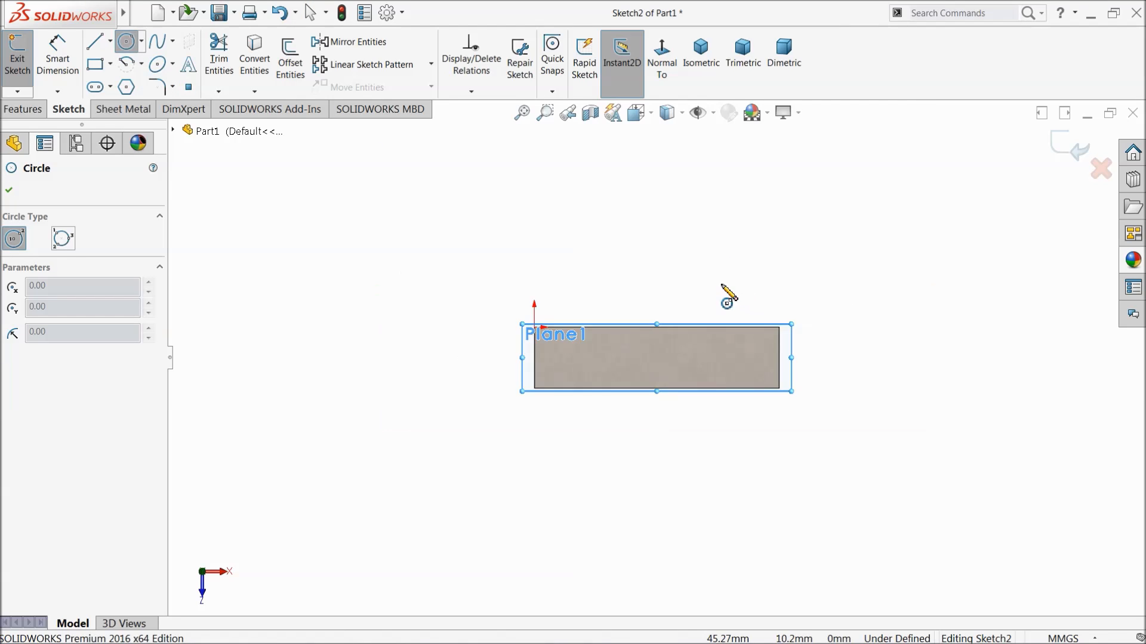
scroll(679, 292, down, 3)
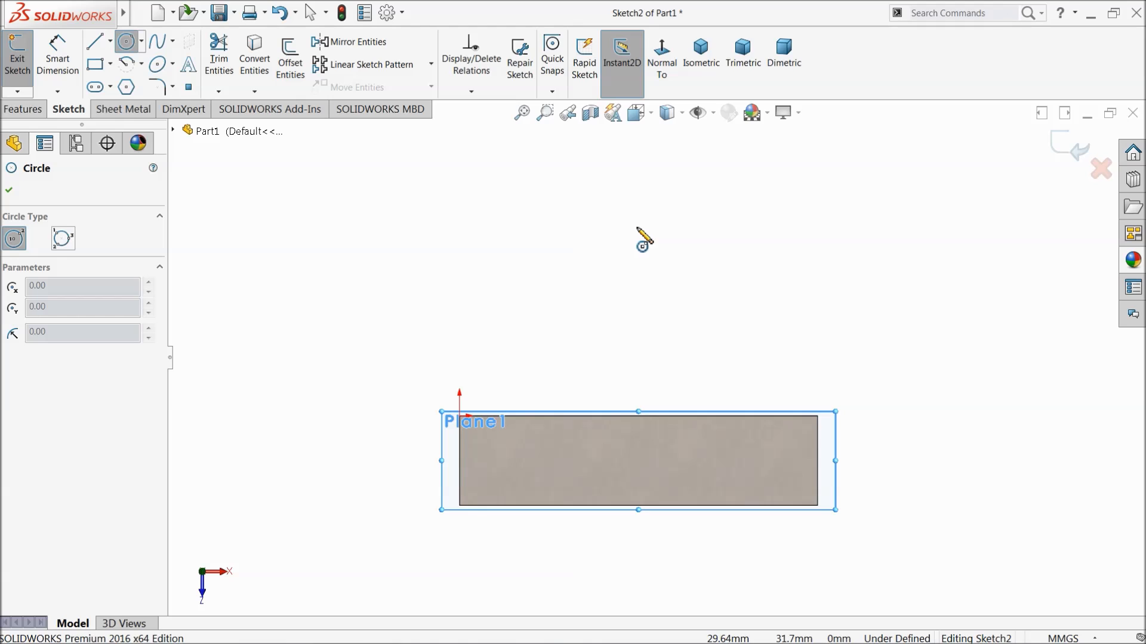
drag(636, 228, 650, 305)
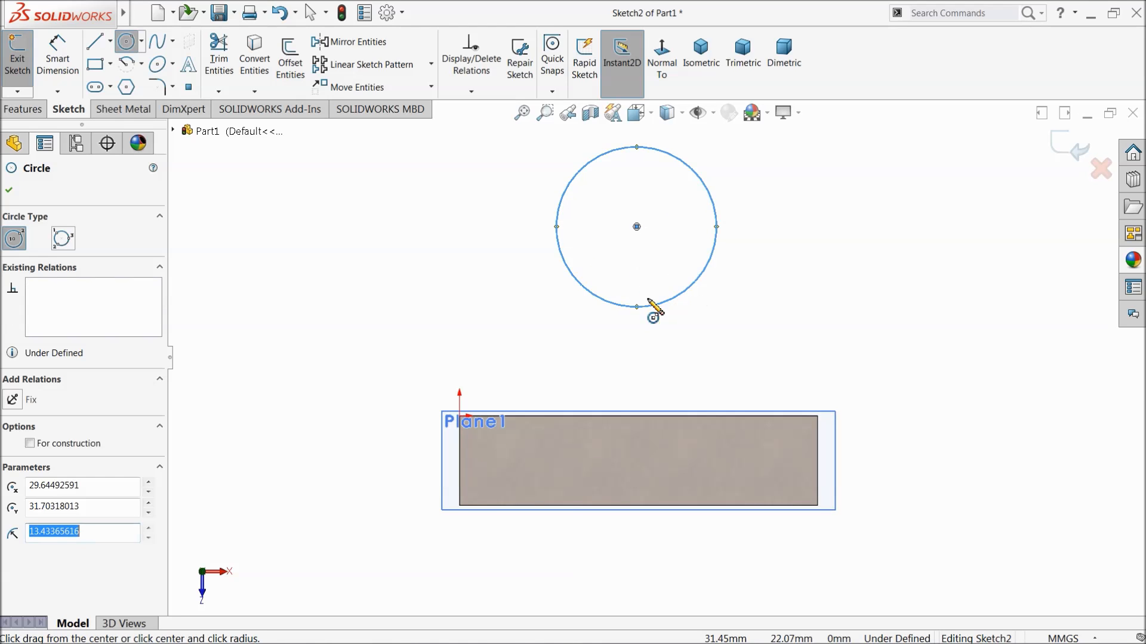
mouse_move(634, 226)
mouse_down()
mouse_move(629, 373)
mouse_move(598, 355)
mouse_up()
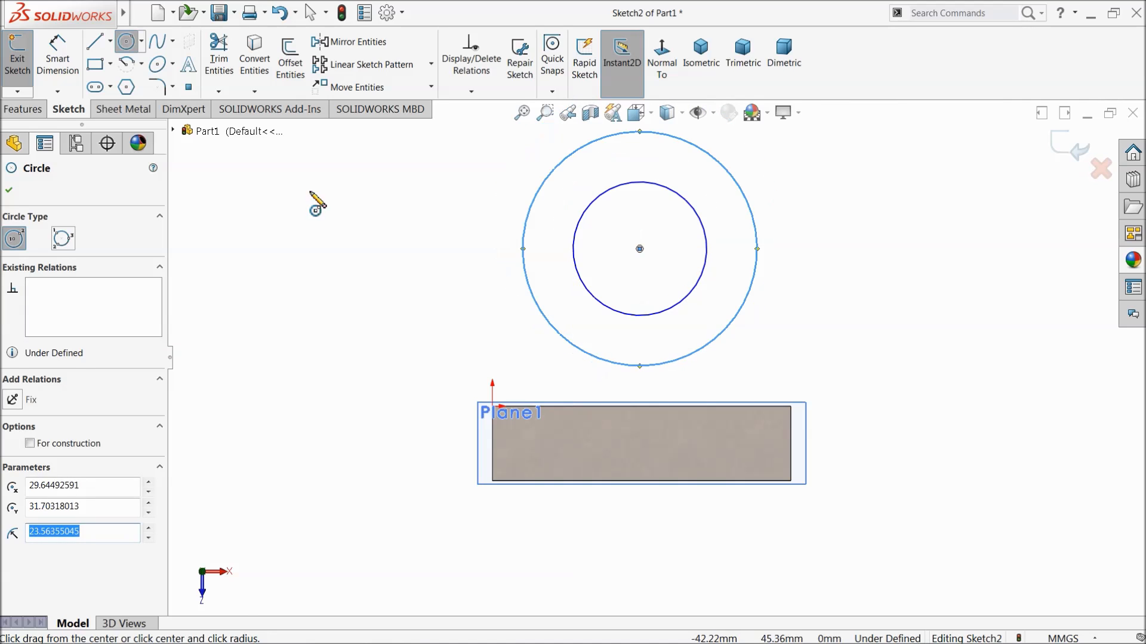
Draw three connected lines from the outer circle's side quadrants to the block's back edge, with side lines about 32 mm long.
click(94, 41)
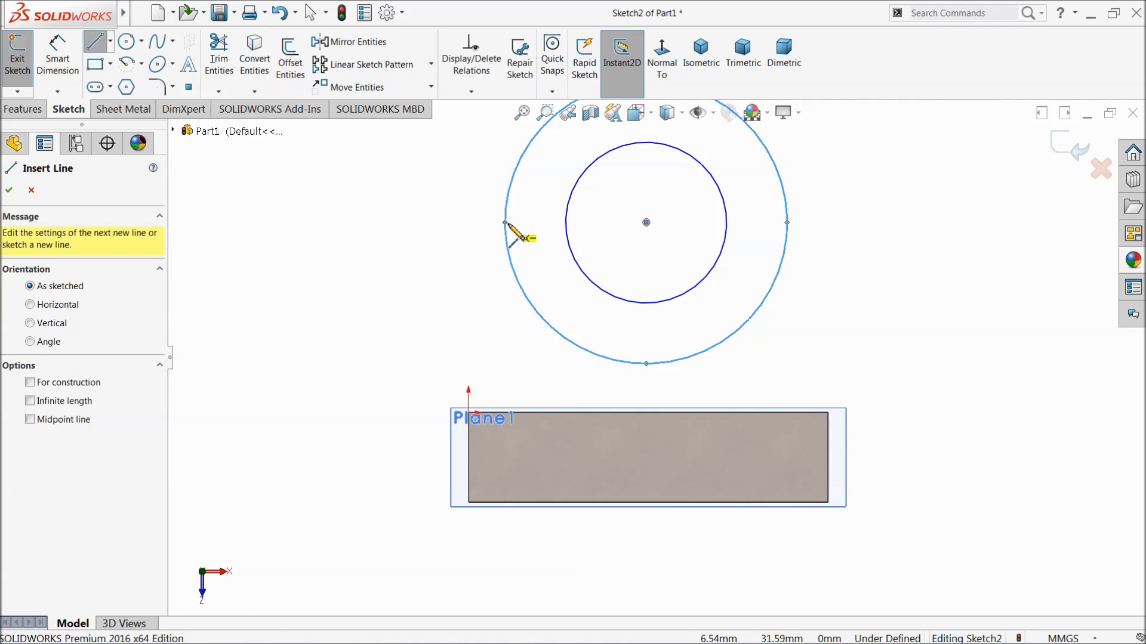
drag(505, 222, 506, 412)
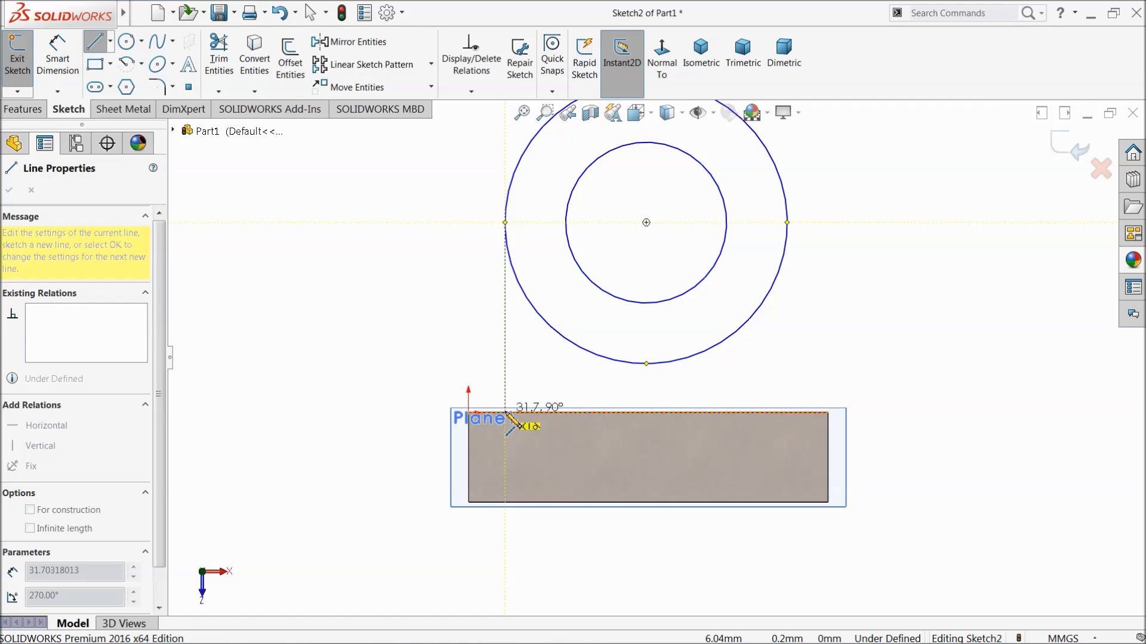
click(505, 412)
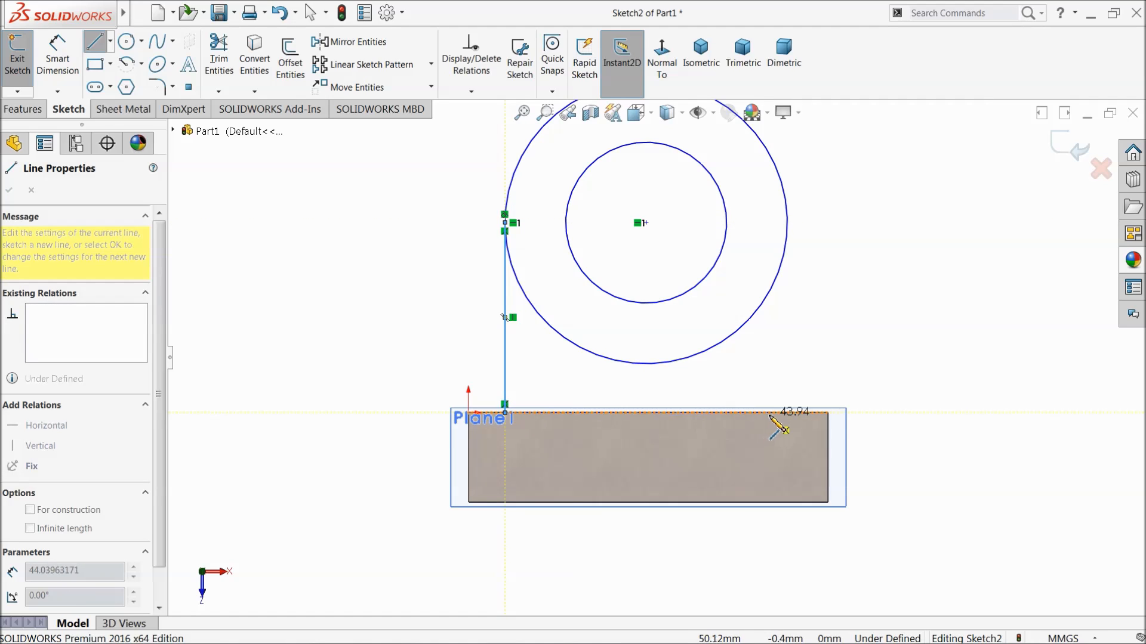
click(776, 412)
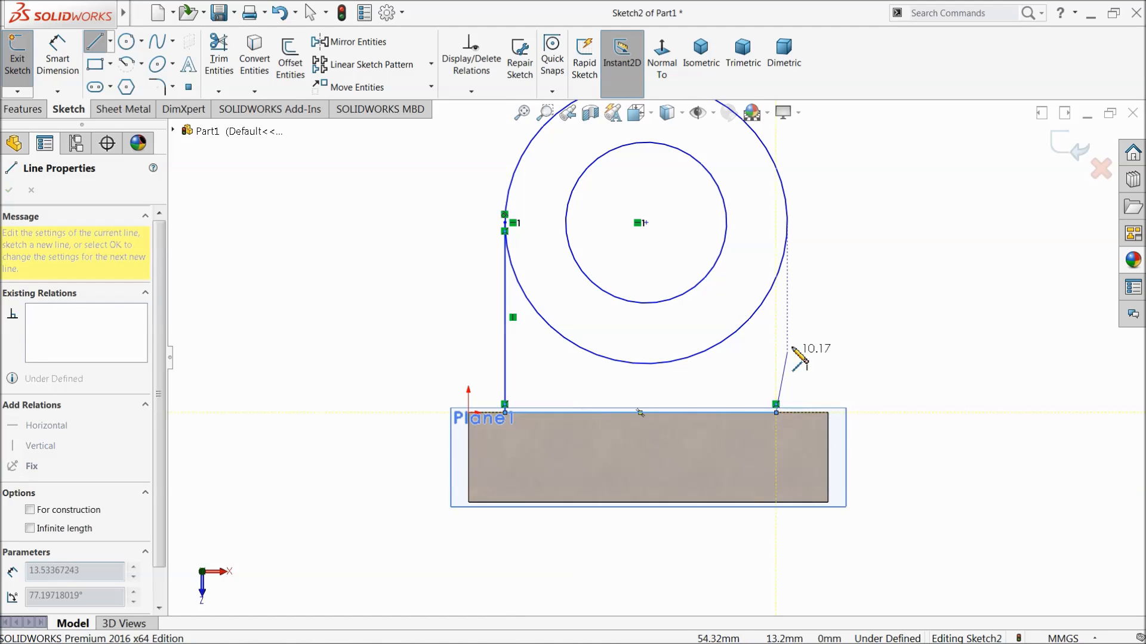
click(787, 224)
right_click(869, 218)
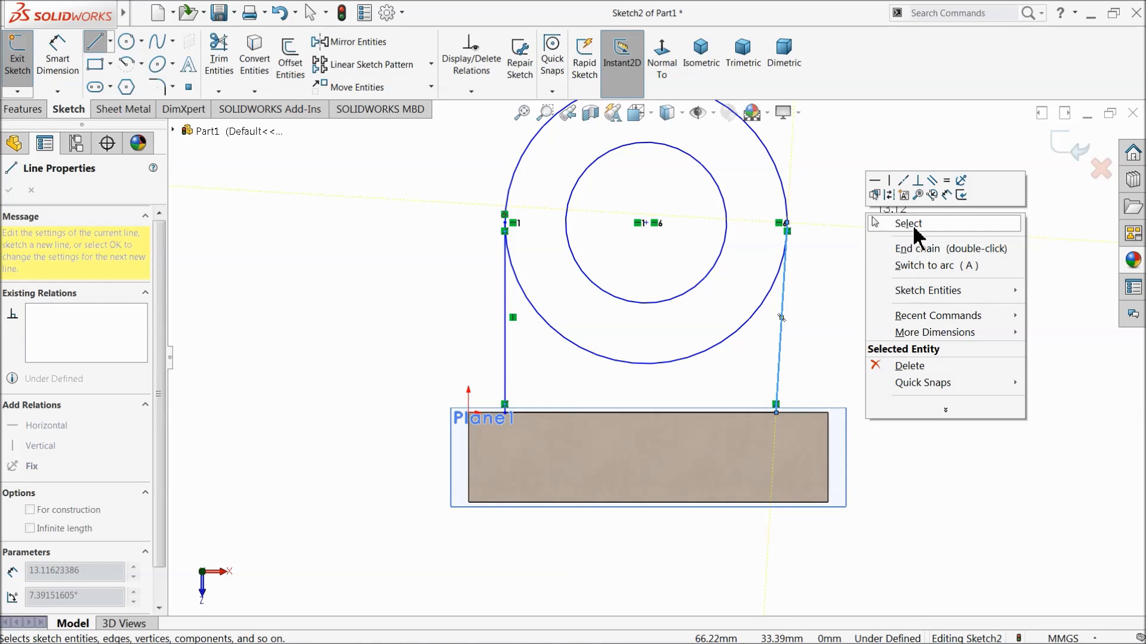
click(892, 223)
Add a vertical relation to the slanted side line joining the outer circle to the block edge.
scroll(860, 337, down, 3)
click(720, 343)
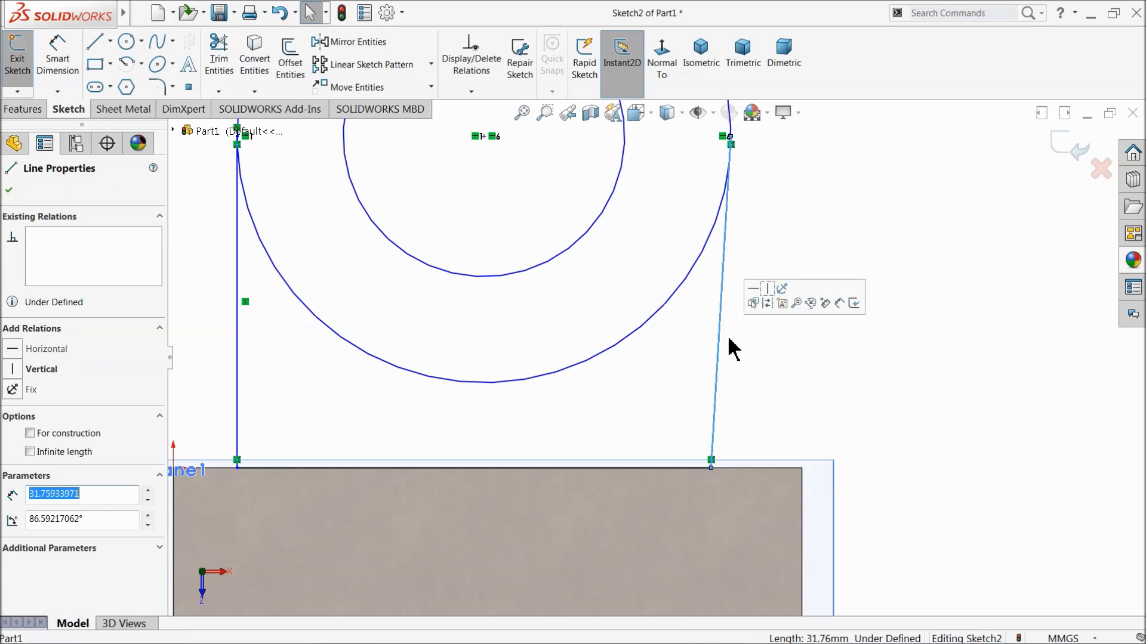
click(767, 302)
scroll(657, 370, up, 3)
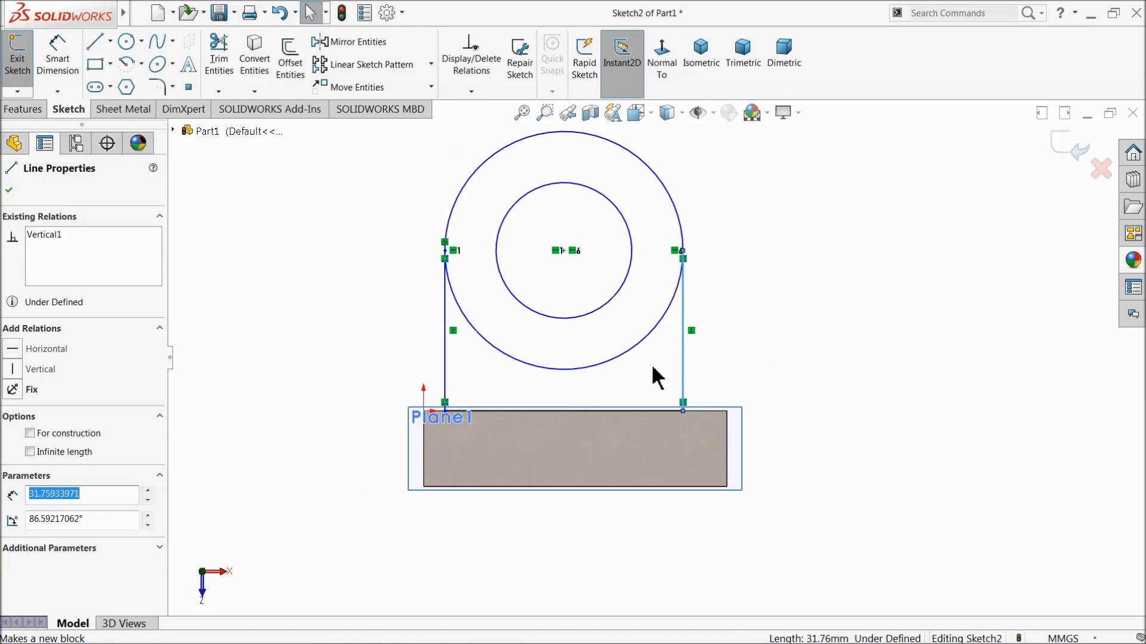
Trim away the outer circle's lower arc between the two vertical side lines.
scroll(533, 345, down, 1)
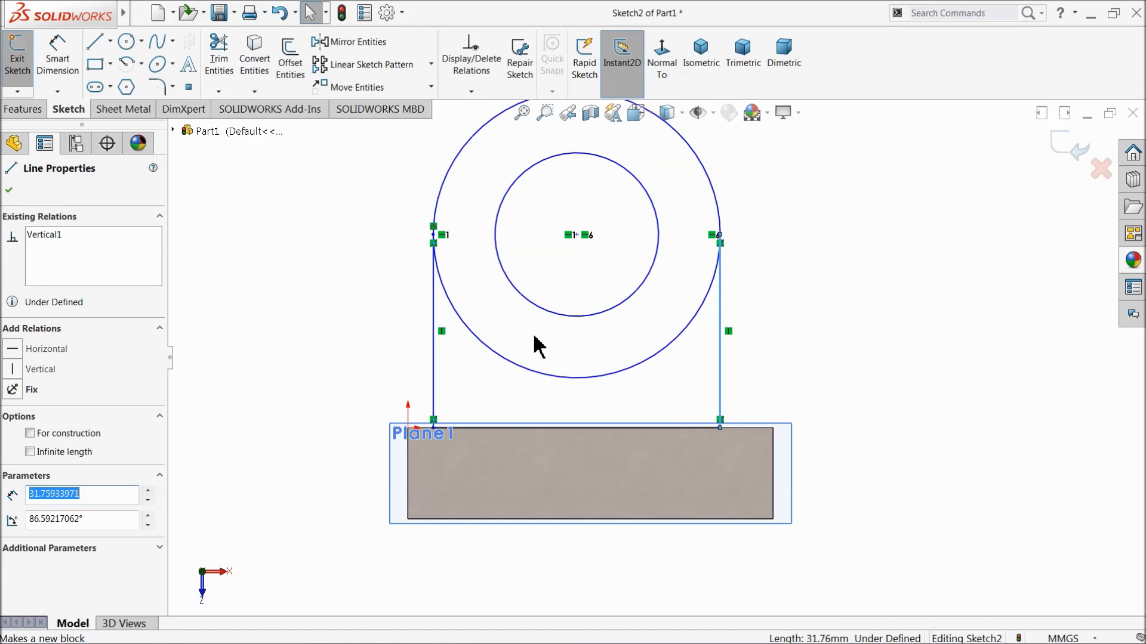
click(219, 56)
drag(607, 395, 603, 368)
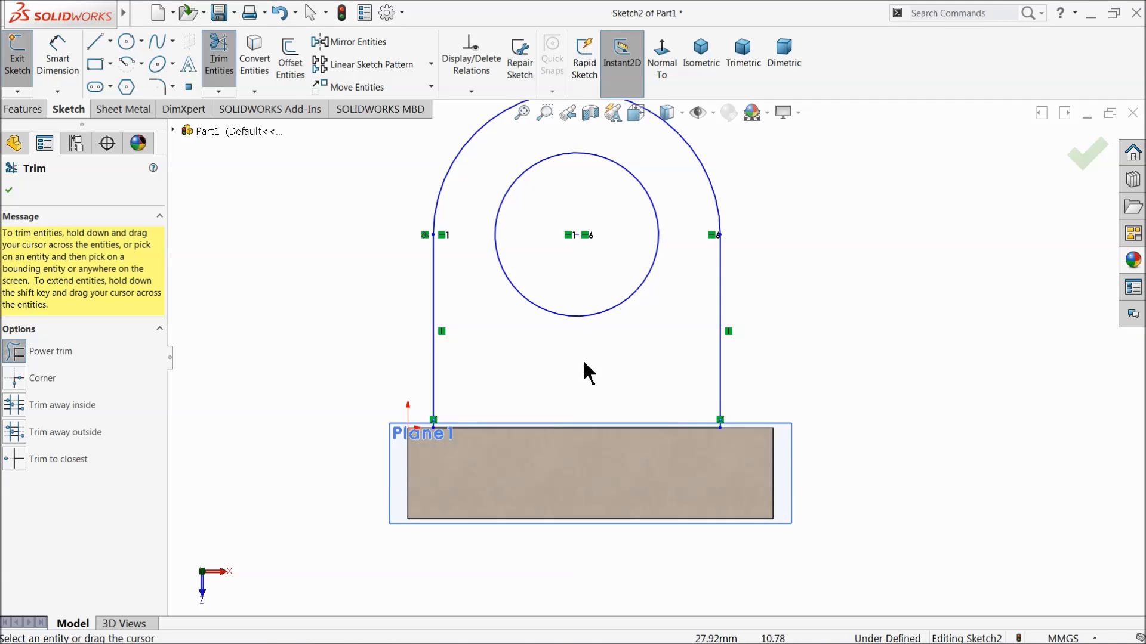
click(9, 191)
Dimension the outer arc to a 20 mm radius and the inner circle to a 20 mm diameter.
click(57, 56)
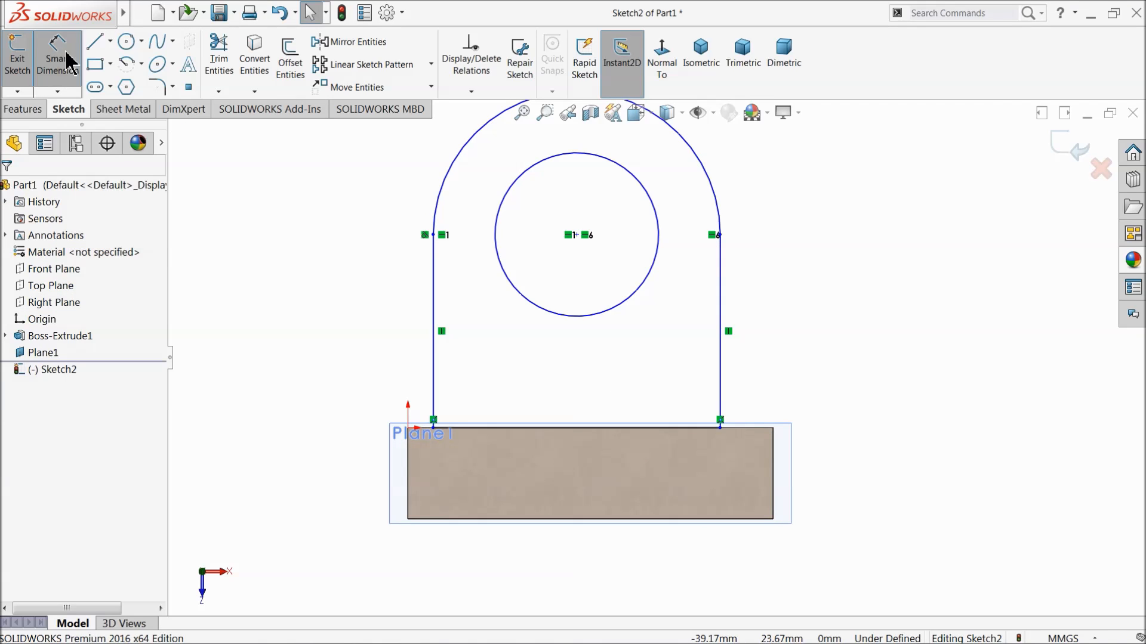
scroll(591, 206, up, 3)
scroll(606, 206, down, 2)
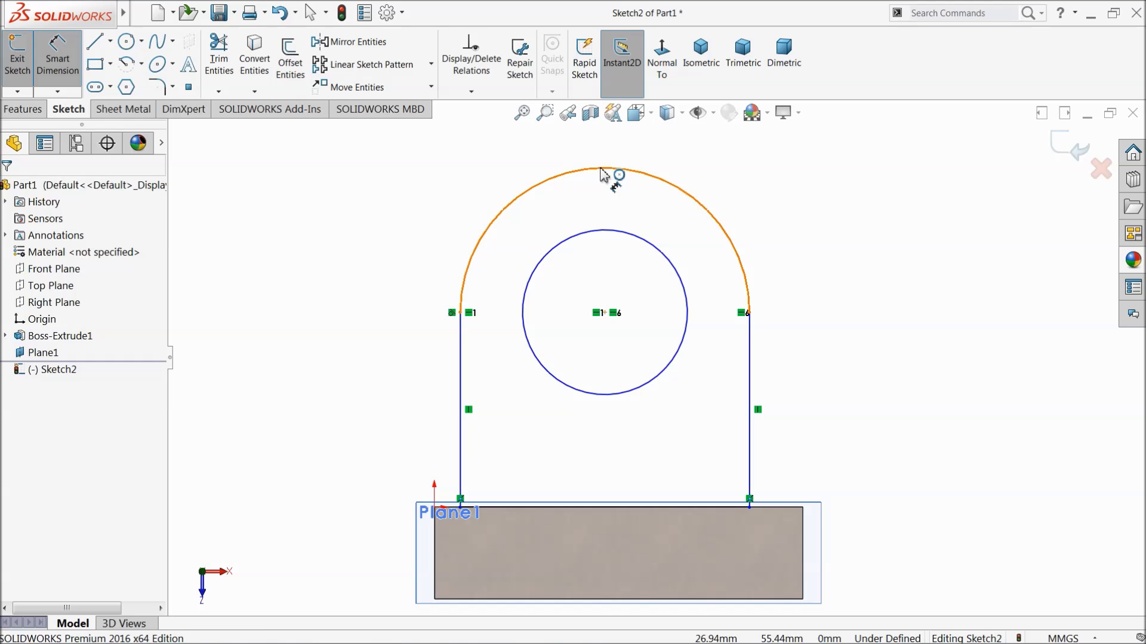
click(607, 172)
click(484, 153)
text(20)
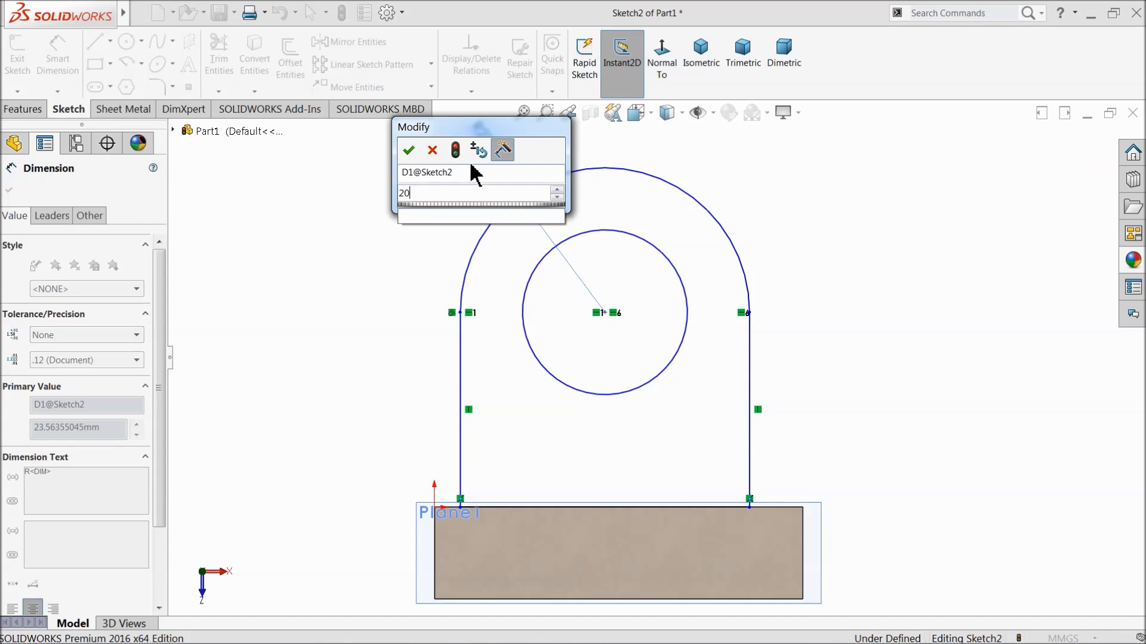
click(409, 152)
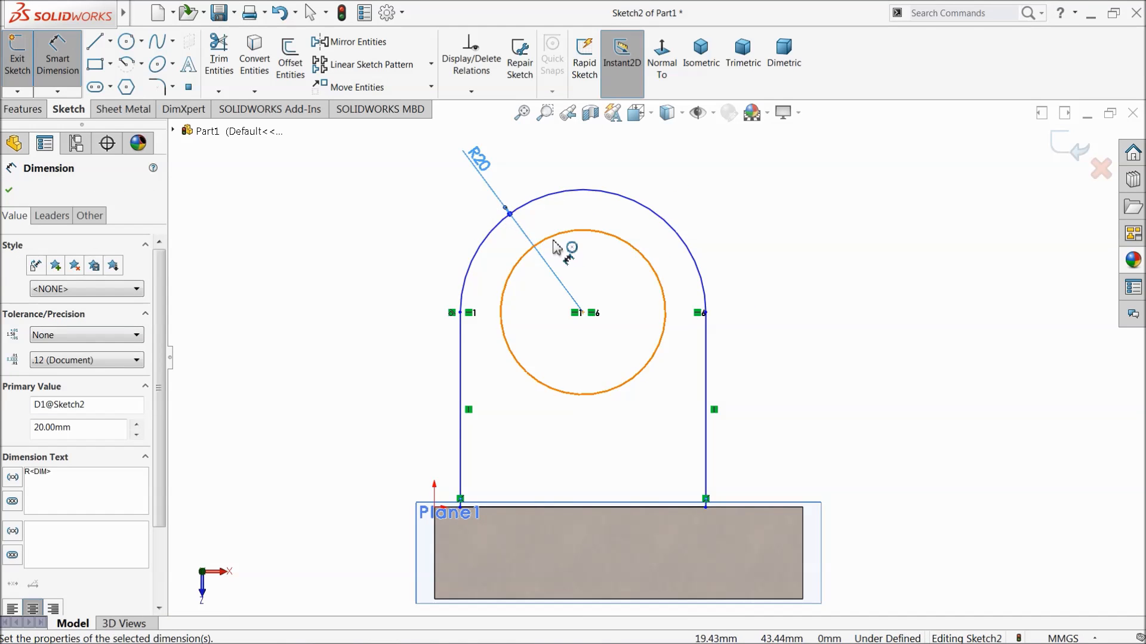
click(617, 242)
click(743, 200)
text(20)
click(658, 207)
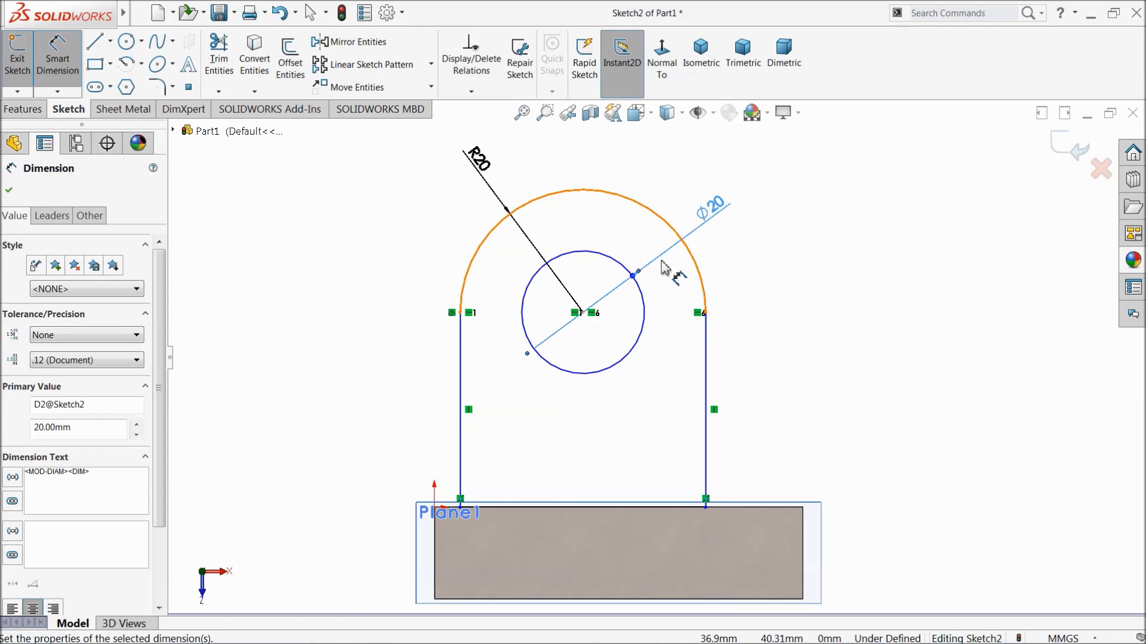
Dimension the profile's vertical side line to a length of 30 mm.
scroll(620, 362, up, 2)
click(698, 389)
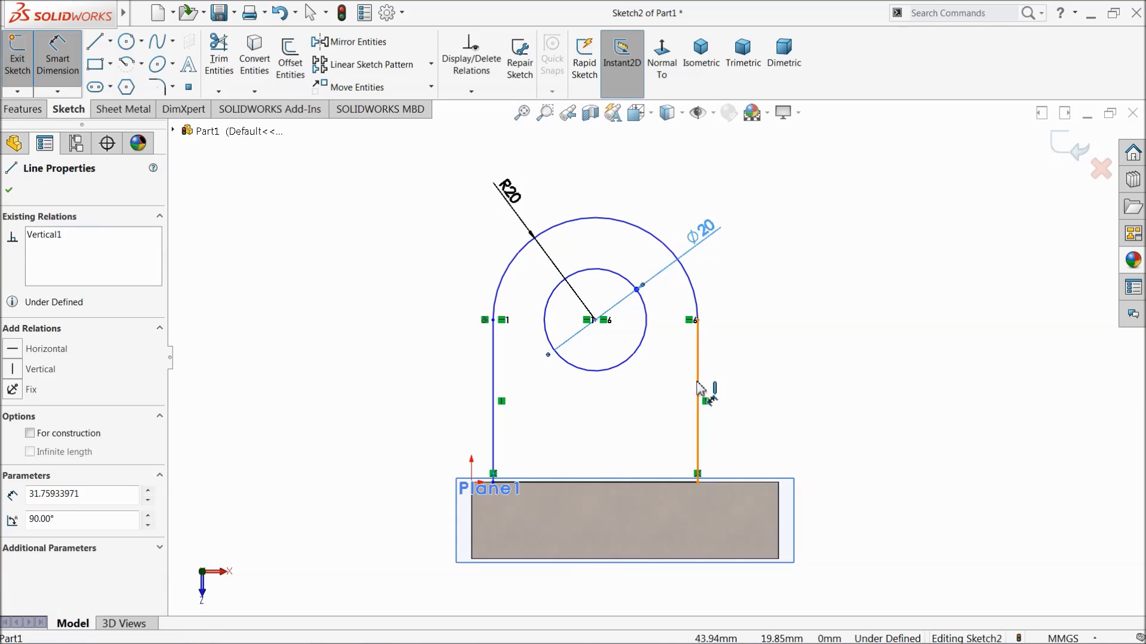
click(792, 382)
text(30)
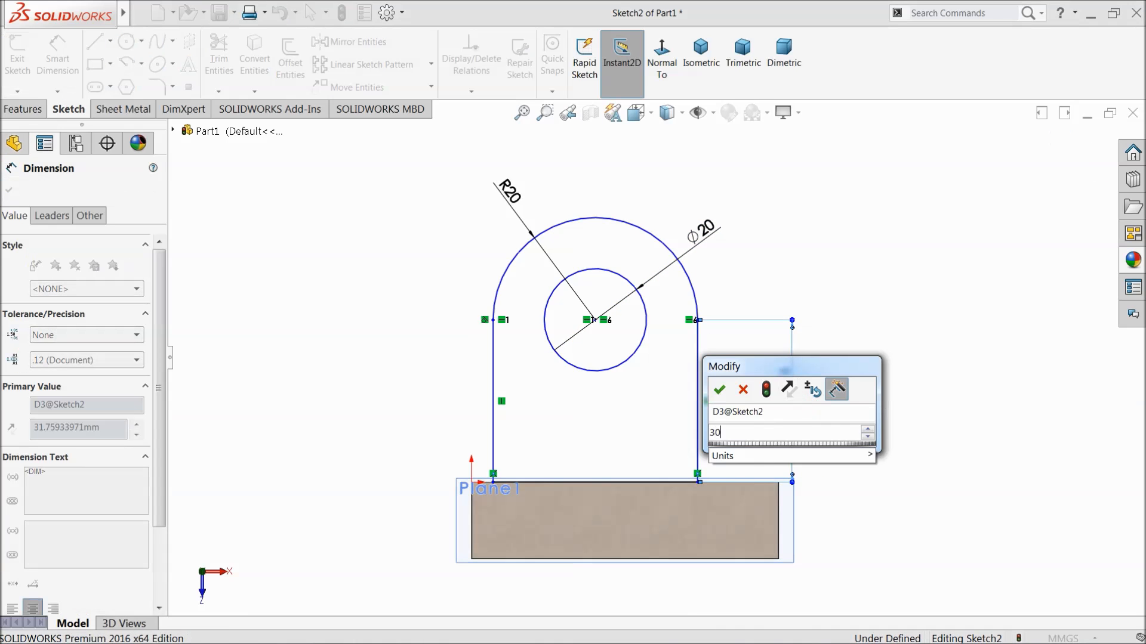
click(719, 386)
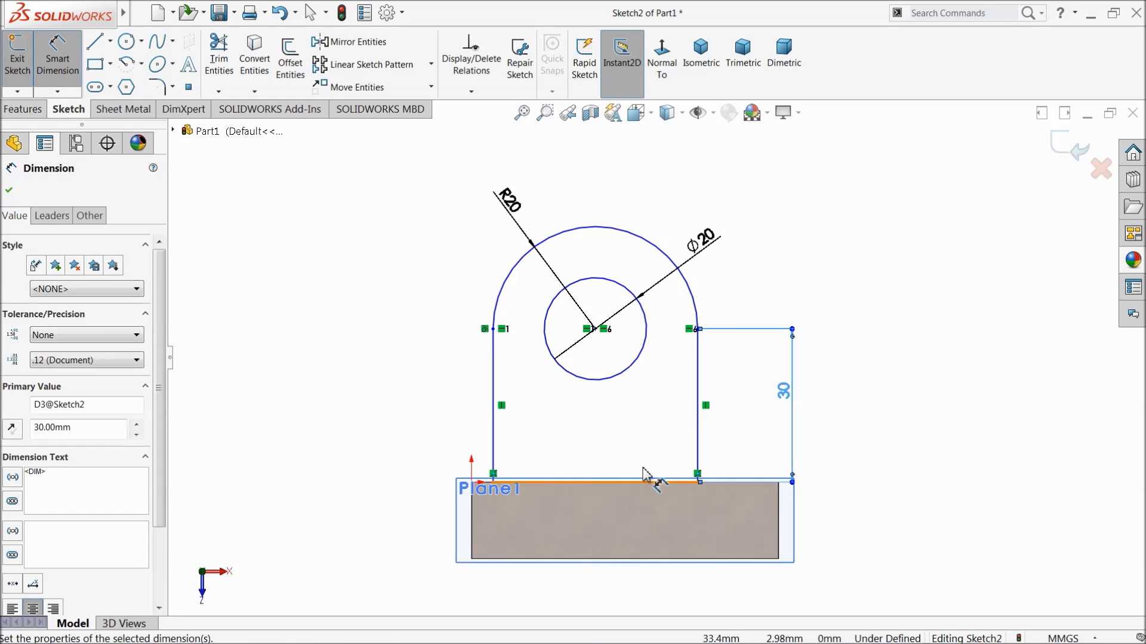
Dimension the distance from the vertical side line on the 30 mm dimension's side to the block's nearer end edge as 10 mm.
scroll(621, 453, up, 1)
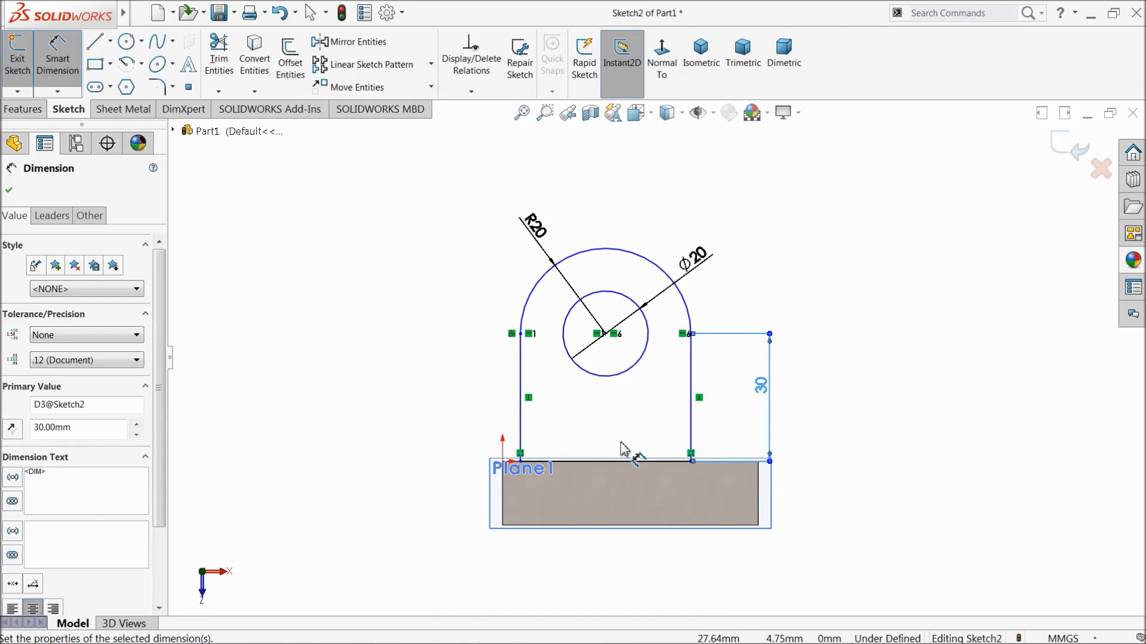
scroll(620, 500, down, 2)
scroll(686, 314, up, 2)
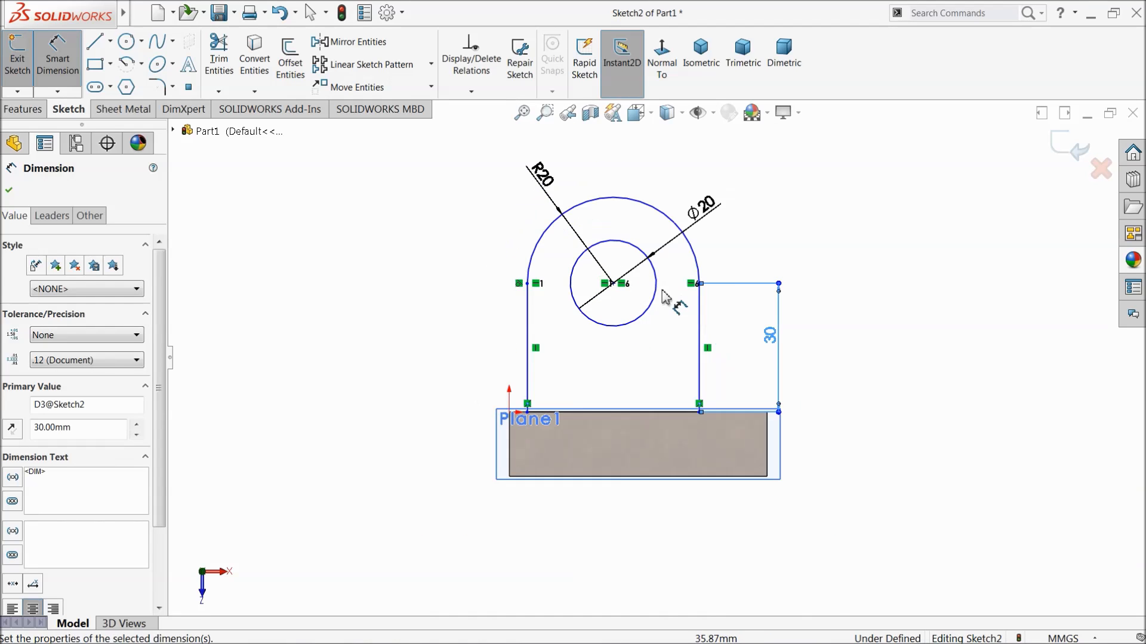
scroll(663, 325, down, 1)
scroll(683, 364, down, 2)
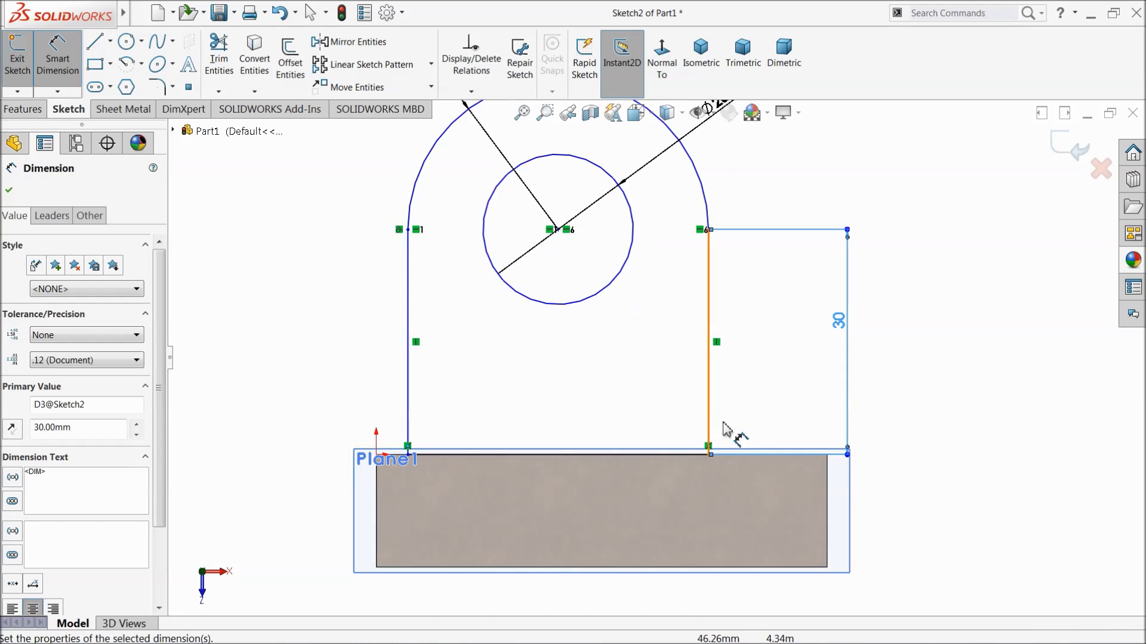
click(710, 406)
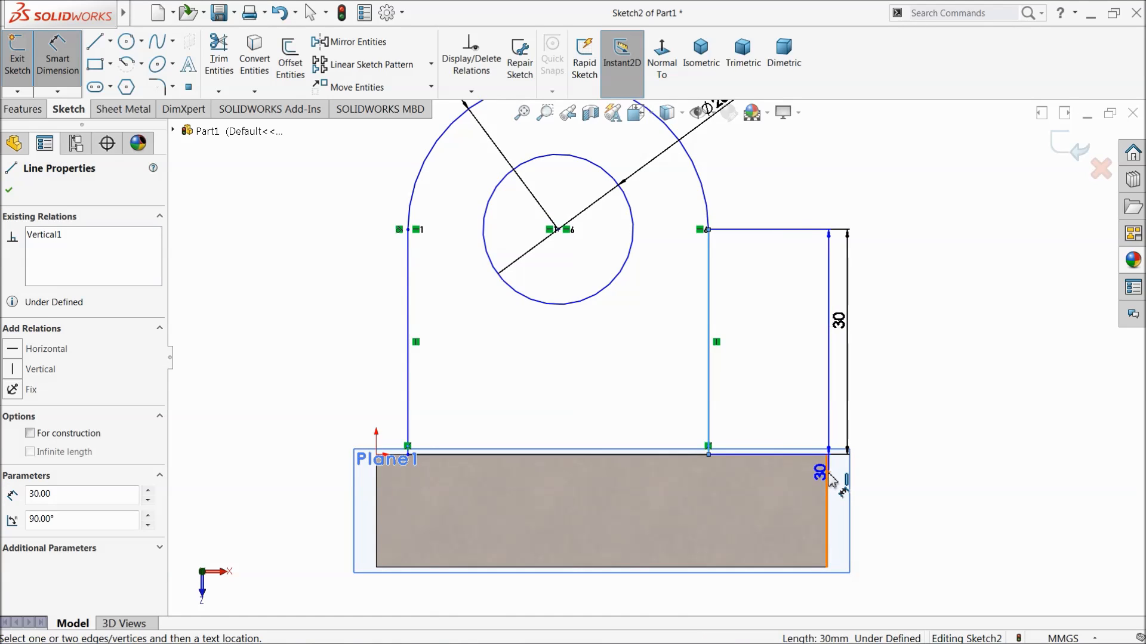
click(825, 474)
click(776, 391)
text(10)
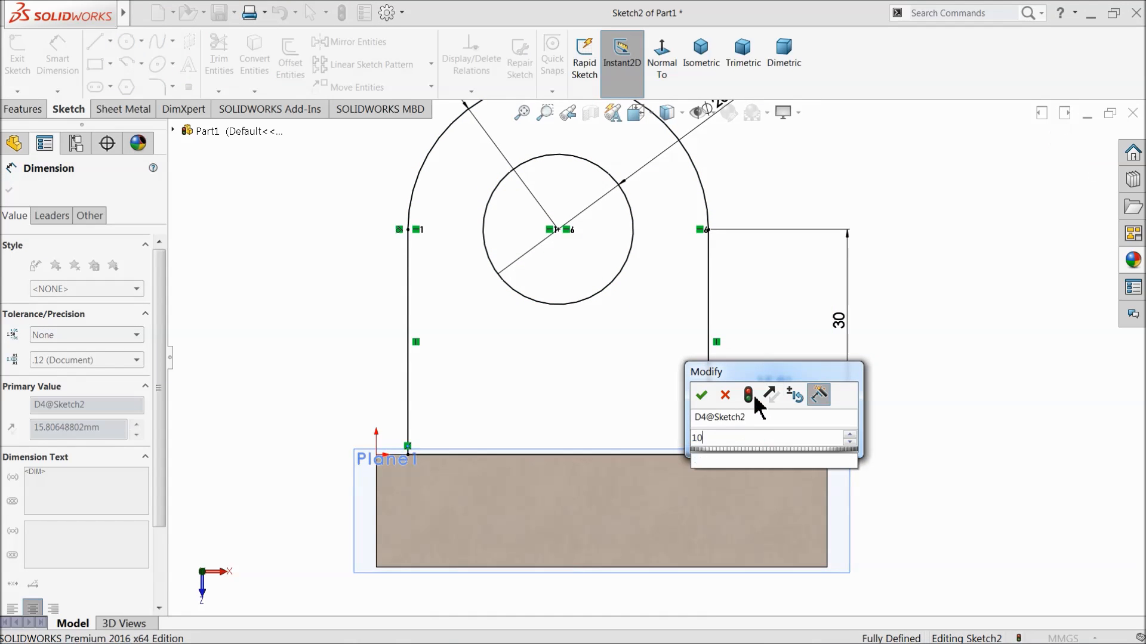
click(702, 396)
click(951, 340)
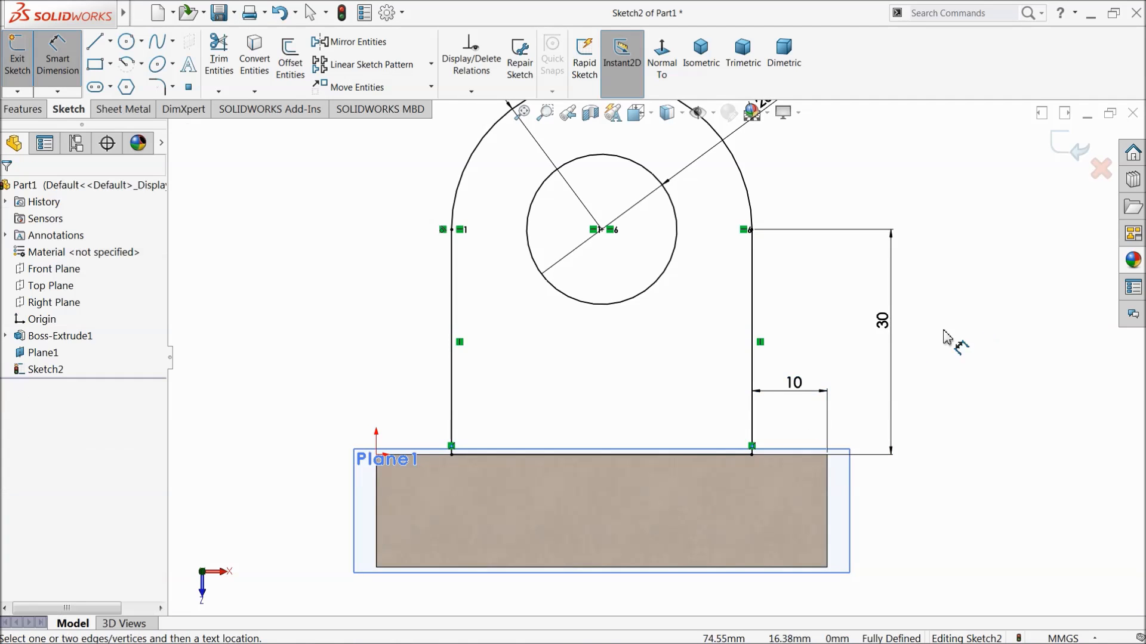
Extrude the arched profile with its hole 20 mm using the Mid Plane end condition, merged with the block.
scroll(674, 358, up, 3)
mouse_move(670, 337)
middle_down()
mouse_move(595, 350)
mouse_move(613, 396)
mouse_move(623, 387)
middle_up()
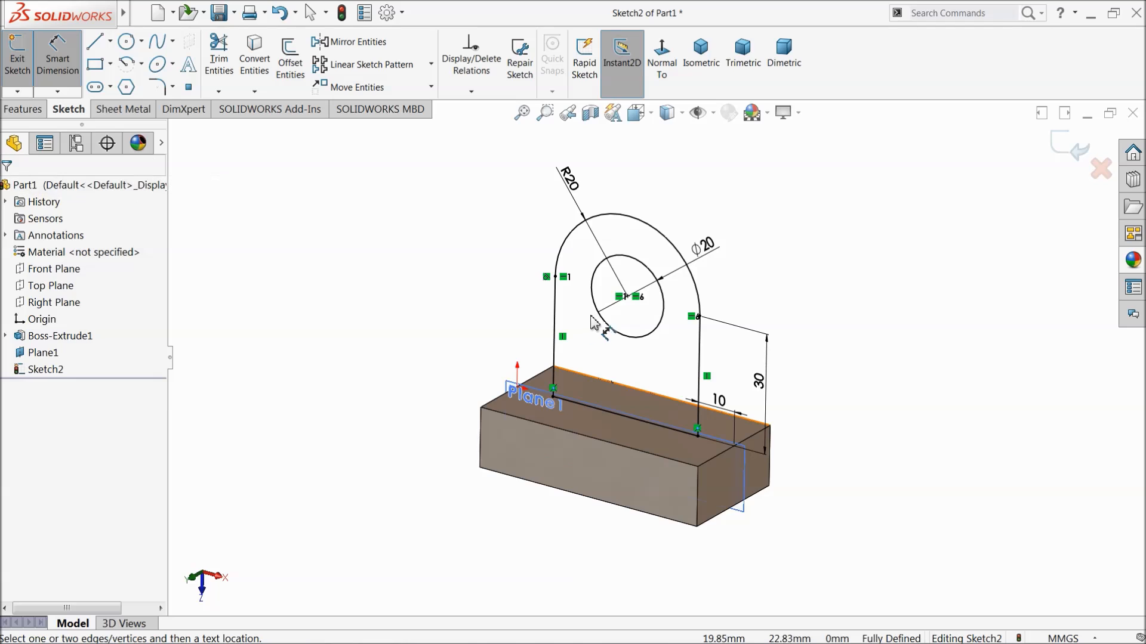
scroll(649, 356, down, 3)
click(36, 110)
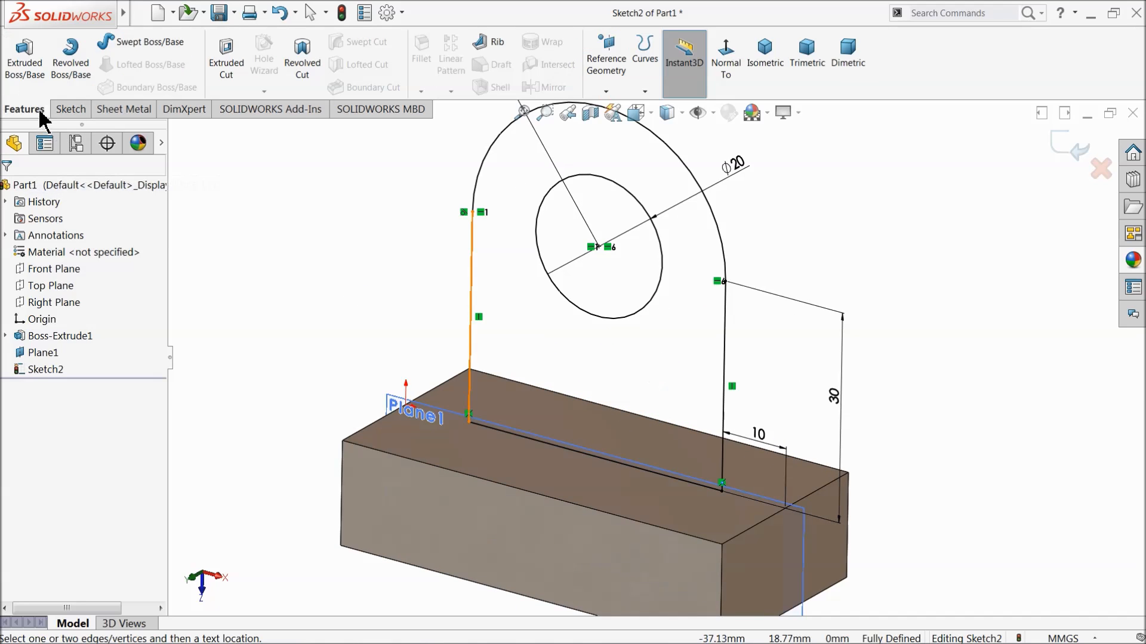
click(24, 67)
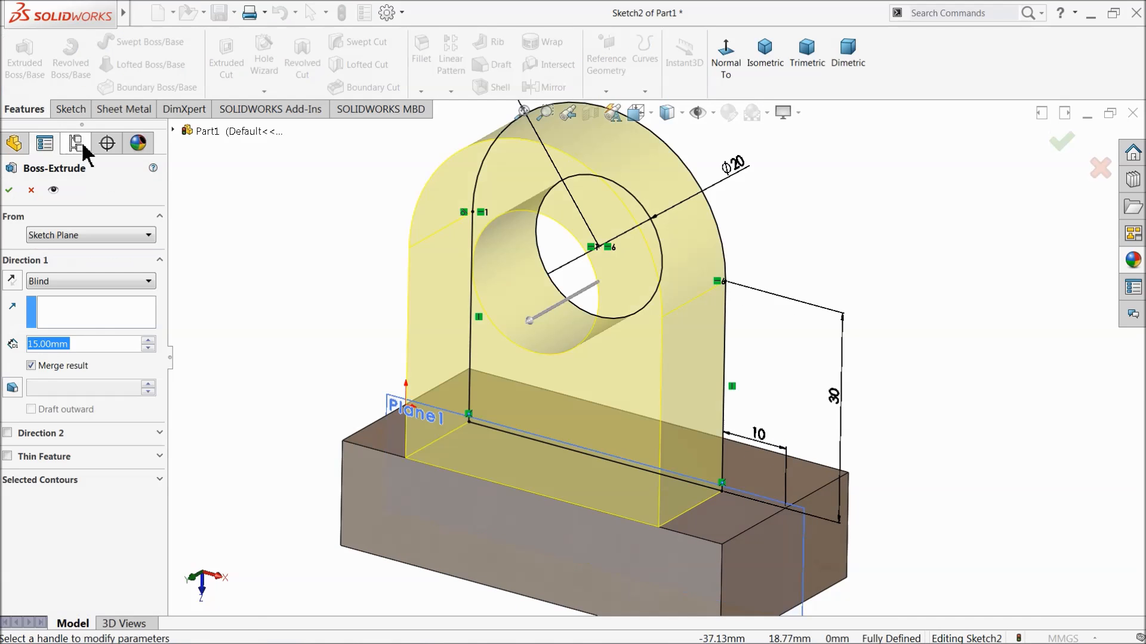
click(39, 284)
click(58, 368)
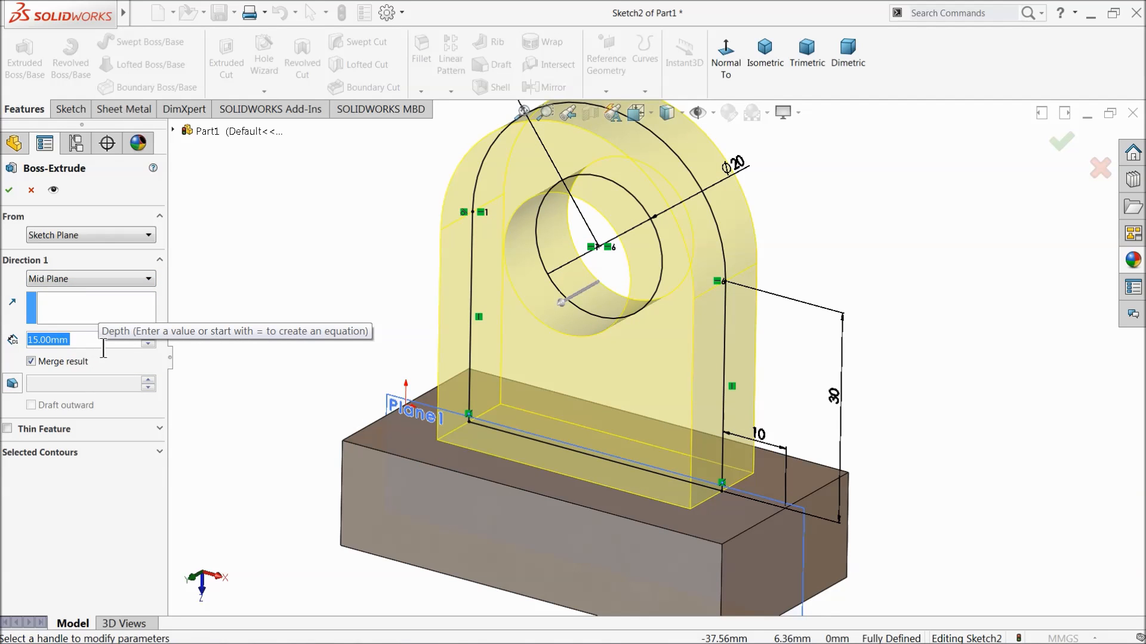
text(20)
key(Return)
mouse_move(353, 320)
middle_down()
mouse_move(370, 298)
mouse_move(325, 298)
middle_up()
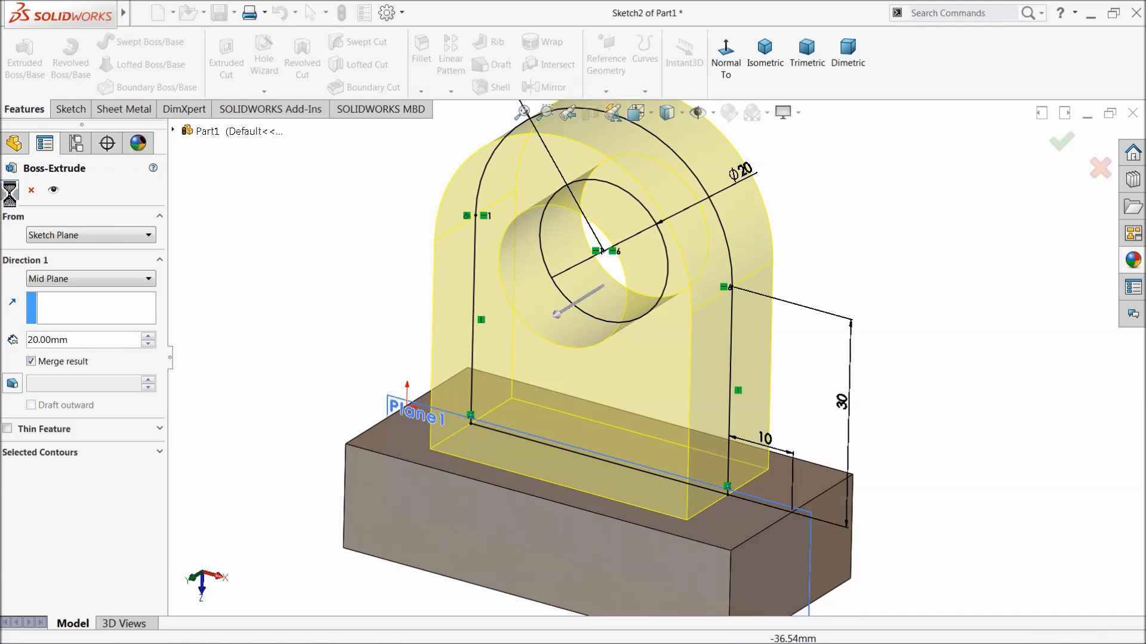
click(9, 191)
click(813, 384)
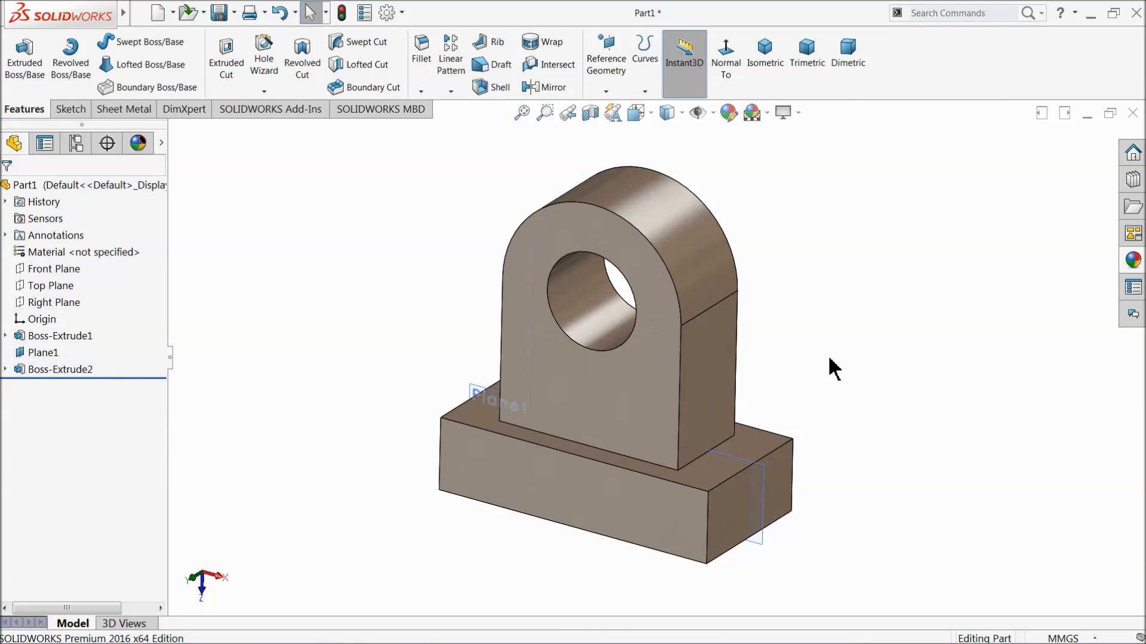
Hide the mid reference plane Plane1 in the model.
scroll(826, 366, down, 3)
click(394, 402)
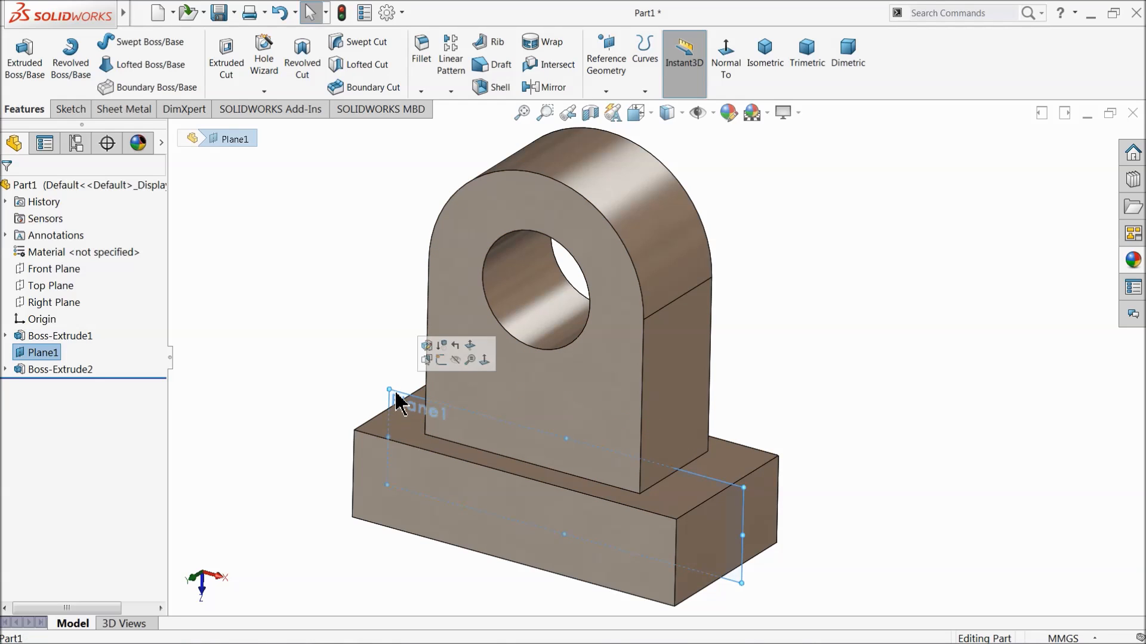
click(454, 369)
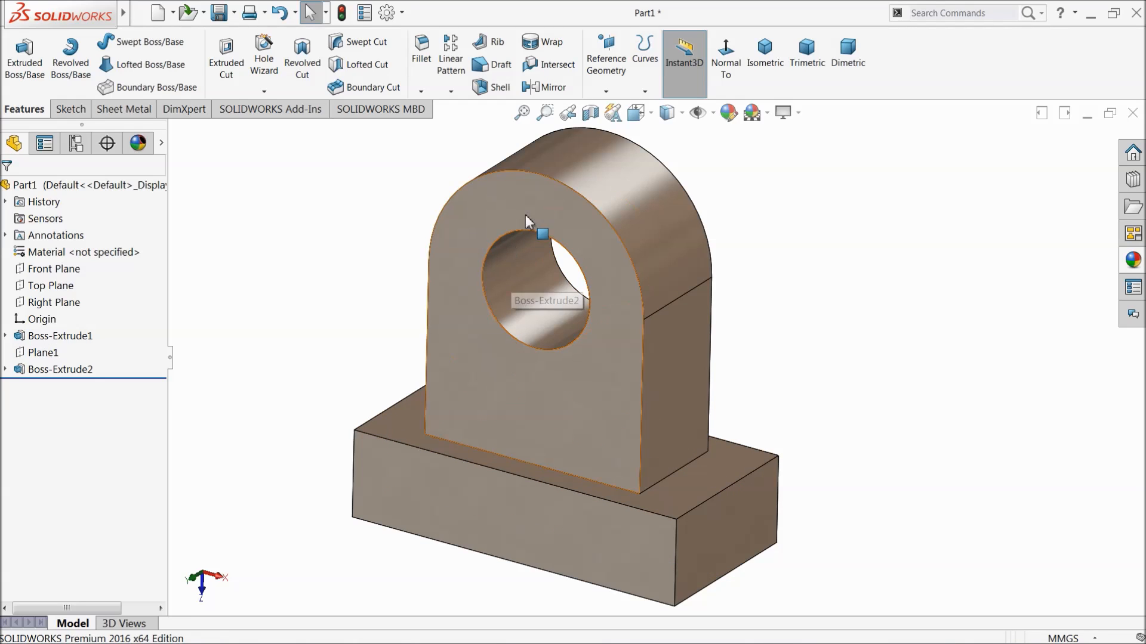
Fillet the two 20 mm long edges where the upright's ends meet the base block with a 5 mm radius.
click(419, 60)
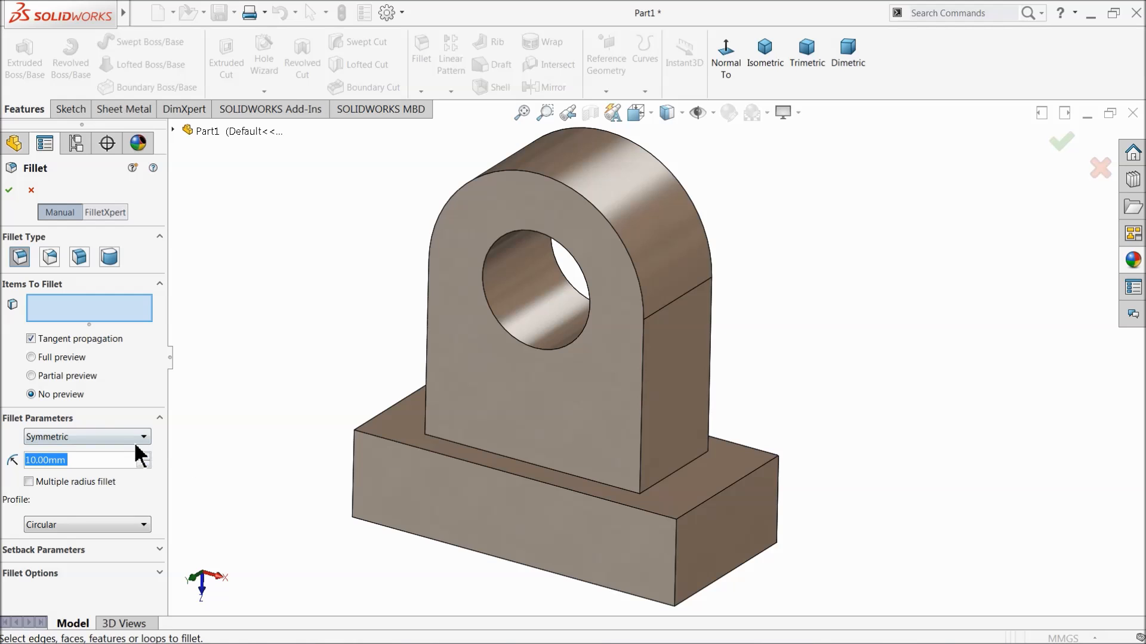
text(5)
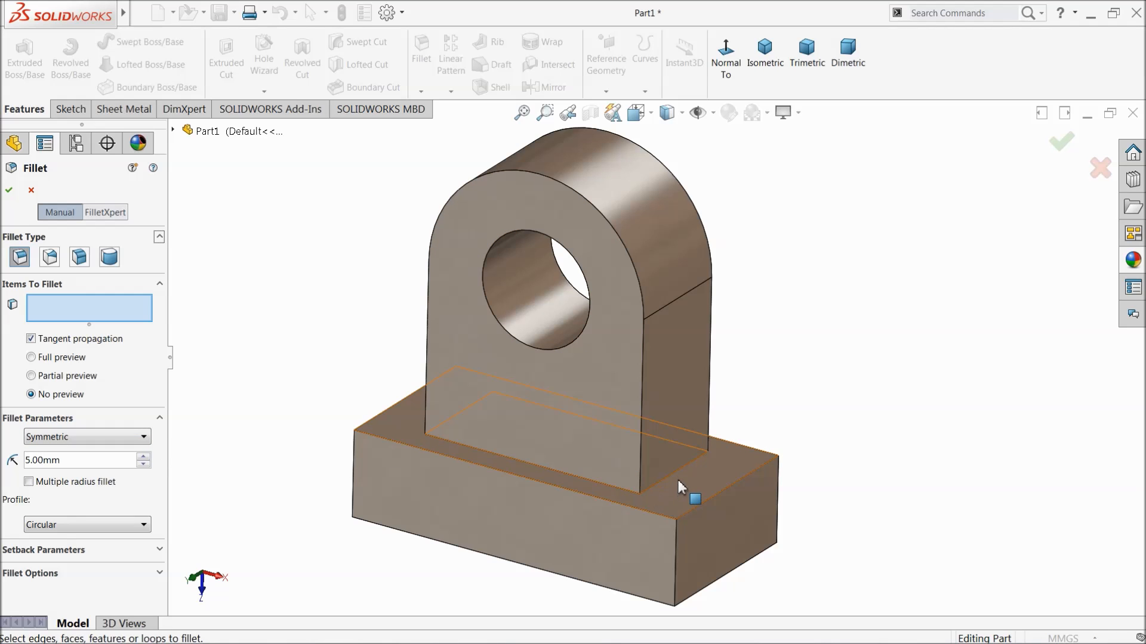
click(677, 480)
middle_drag(476, 449, 436, 432)
click(417, 453)
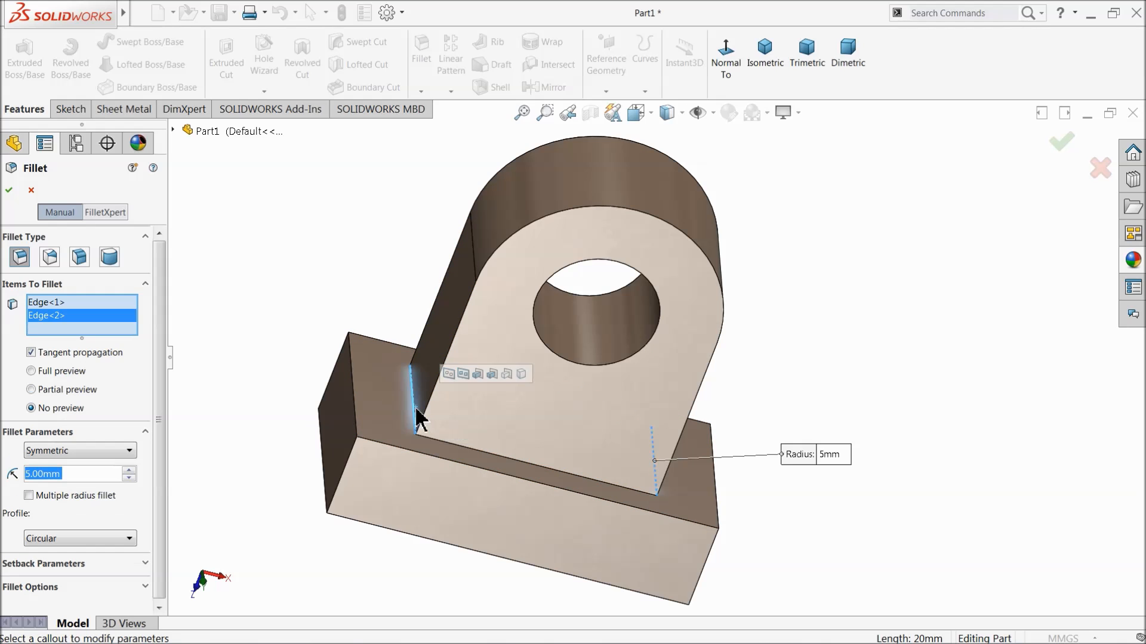
click(9, 190)
middle_drag(393, 375, 371, 383)
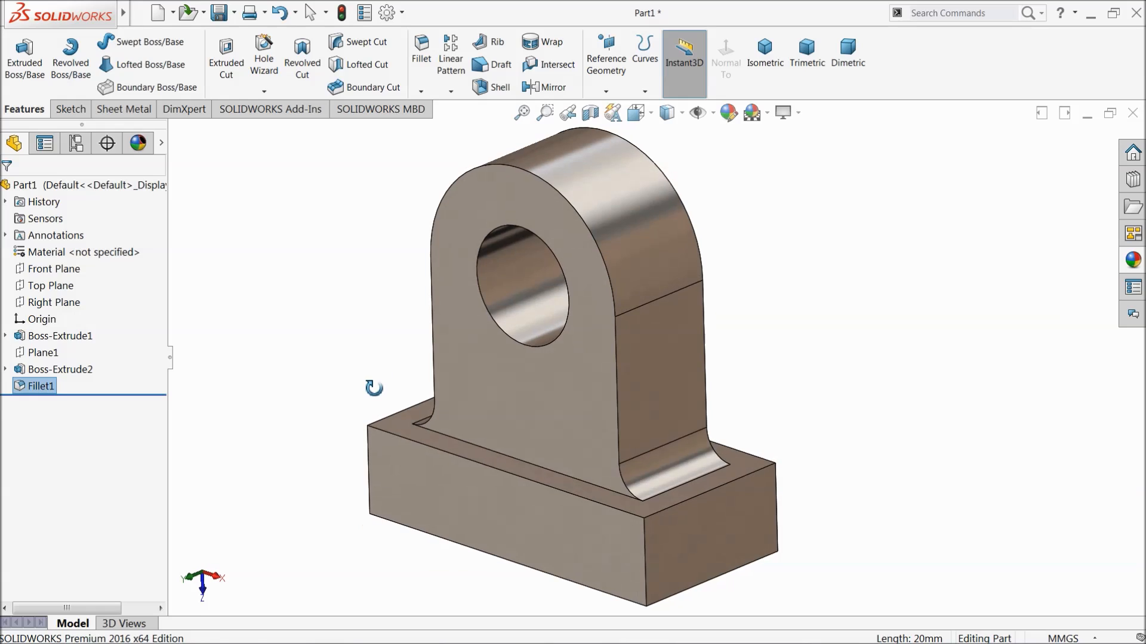
Fillet the front and back outer edges of the arched upright with a 2 mm radius, using tangent propagation.
click(424, 43)
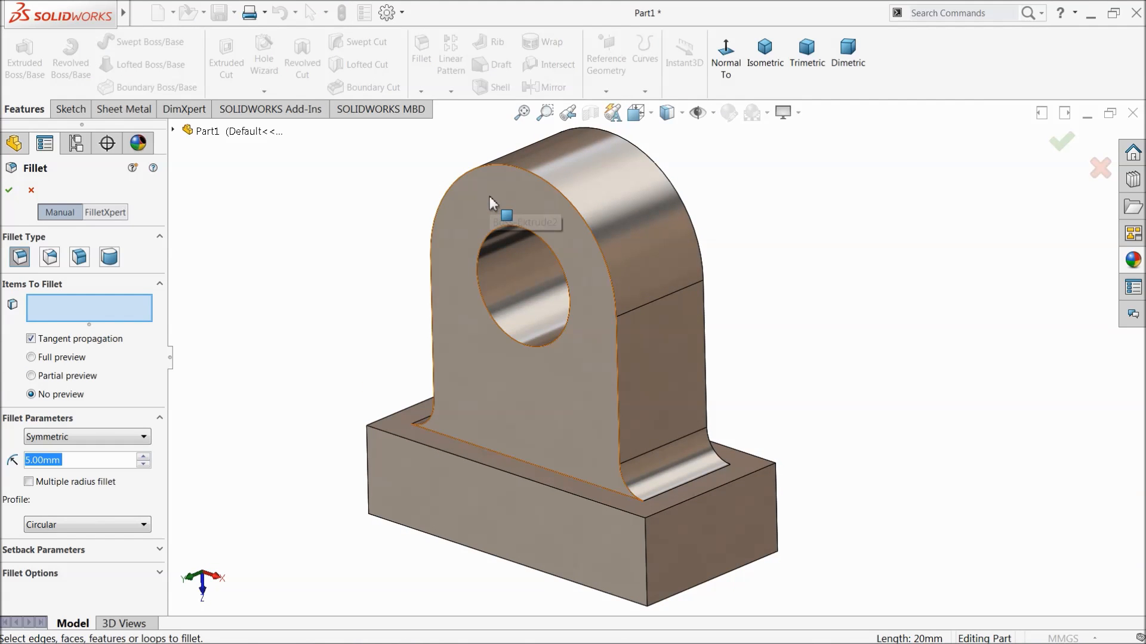
text(2)
key(Return)
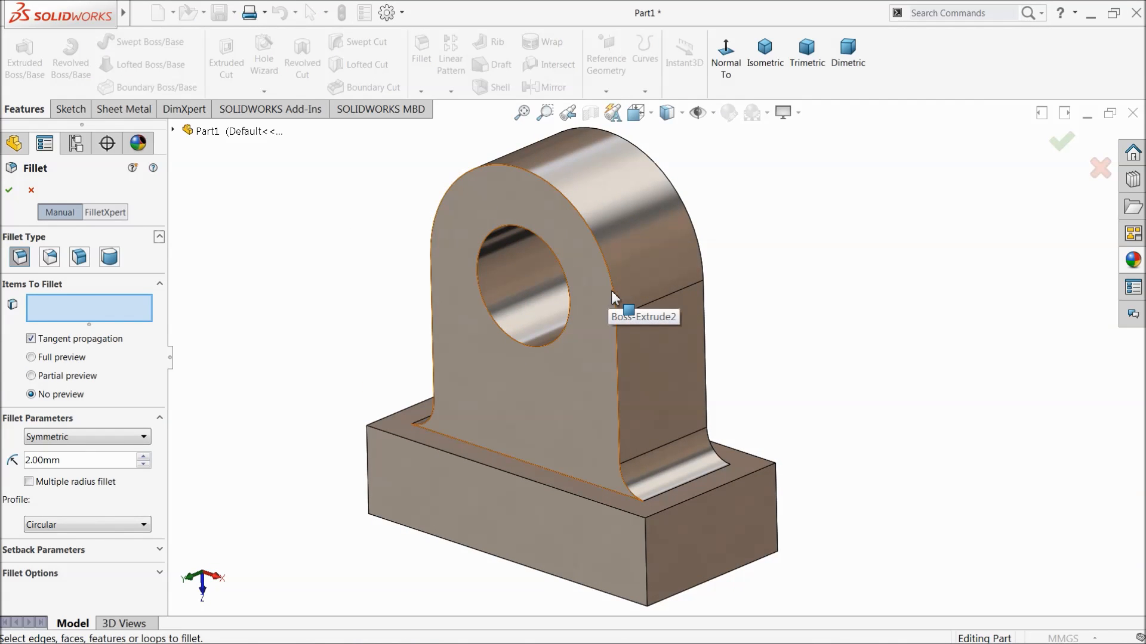
click(623, 315)
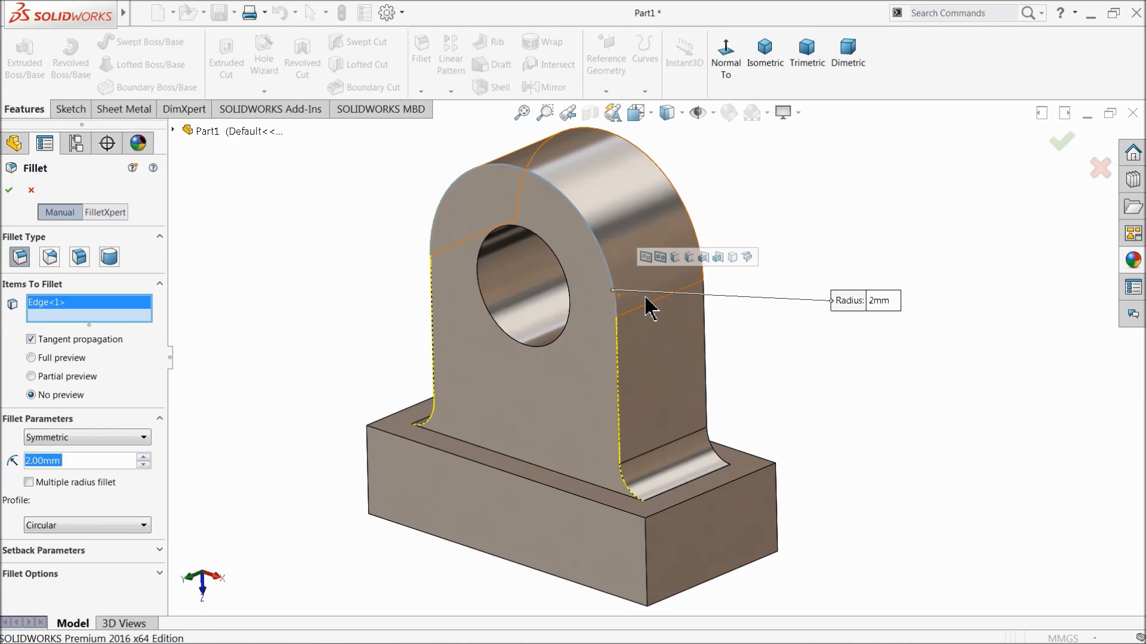
click(706, 309)
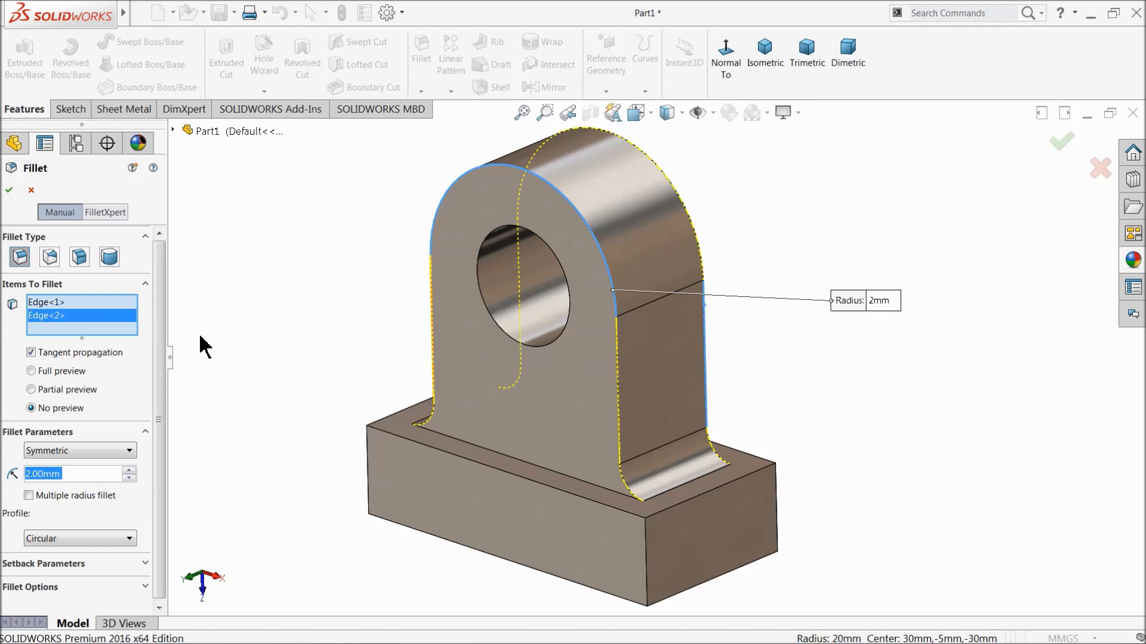
click(10, 190)
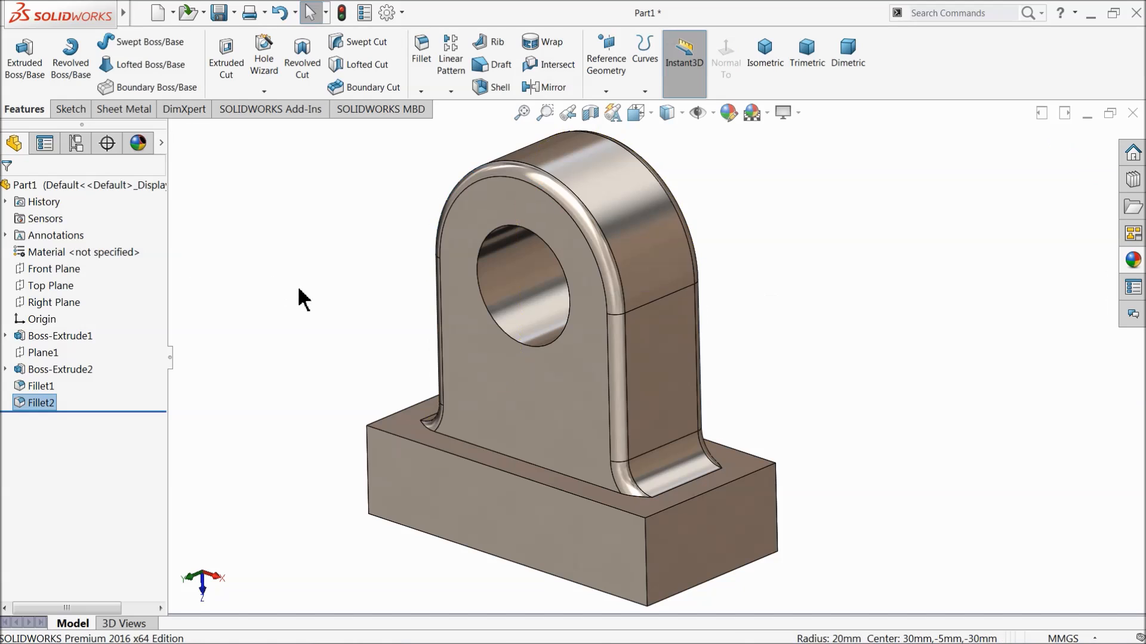
Fillet the edges of the base block's upper face around the upright with a 1 mm radius.
mouse_move(537, 376)
middle_down()
mouse_move(432, 336)
mouse_move(519, 332)
mouse_move(547, 397)
middle_up()
click(420, 69)
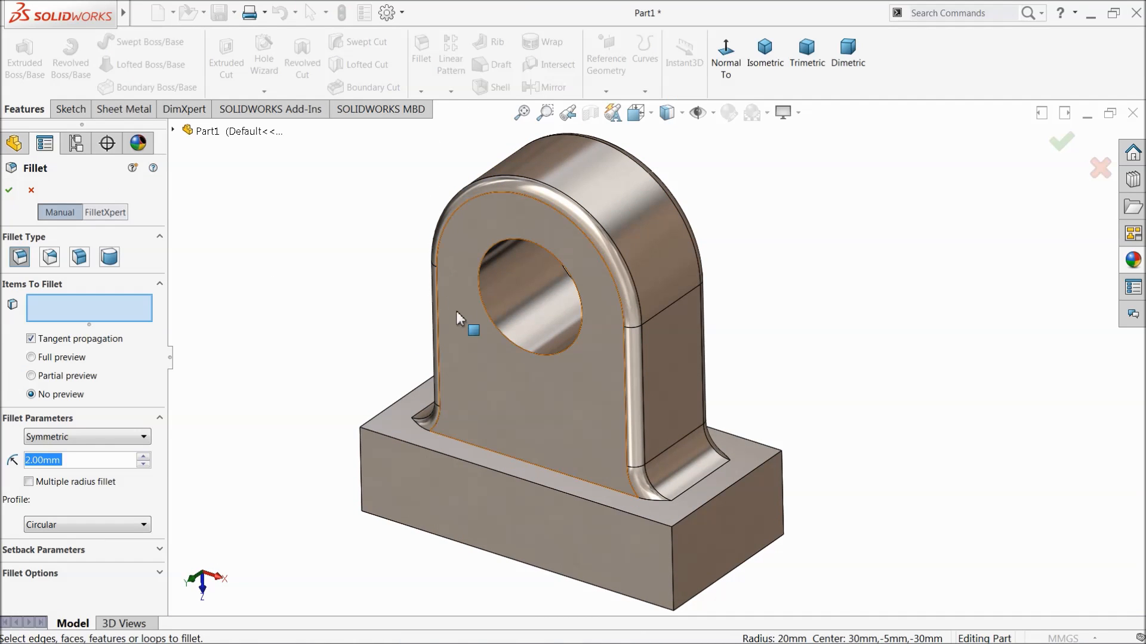
text(1)
key(Return)
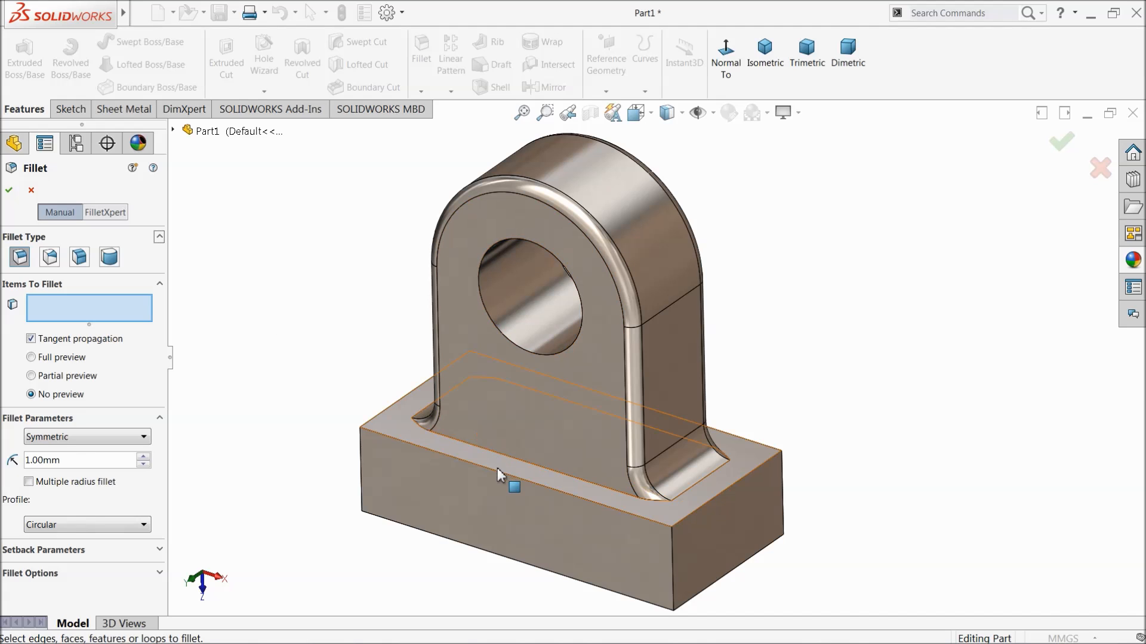
click(530, 478)
middle_drag(537, 478, 492, 459)
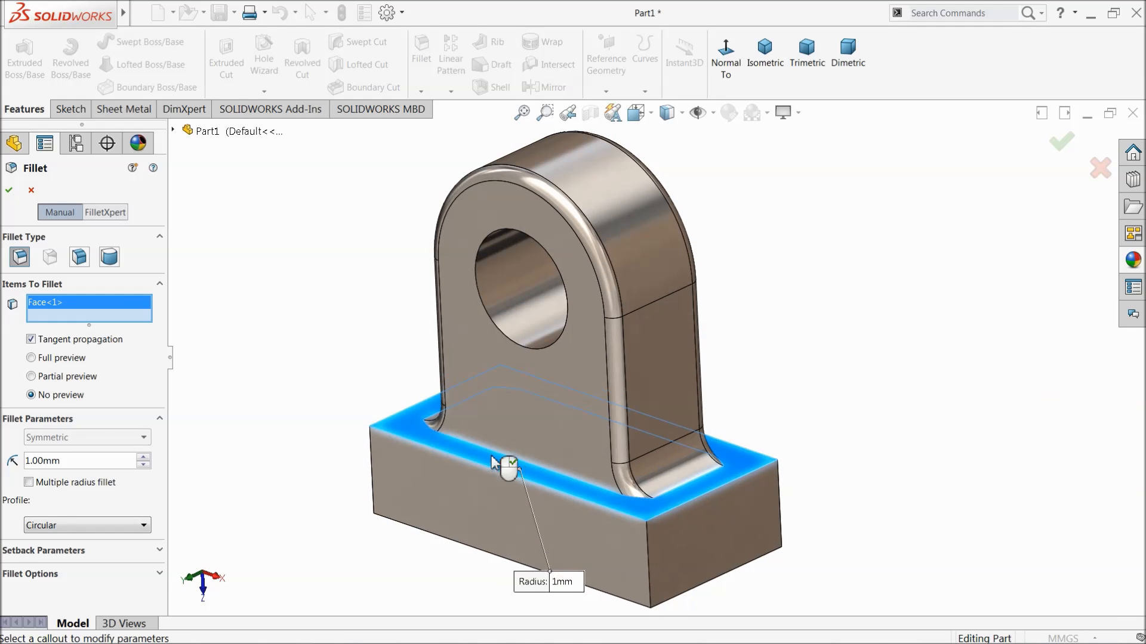
click(27, 185)
Sketch a 30 mm centerline on the base block's underside between the midpoints of its two long edges, and exit the sketch.
middle_drag(421, 430, 569, 234)
click(577, 404)
scroll(617, 415, down, 2)
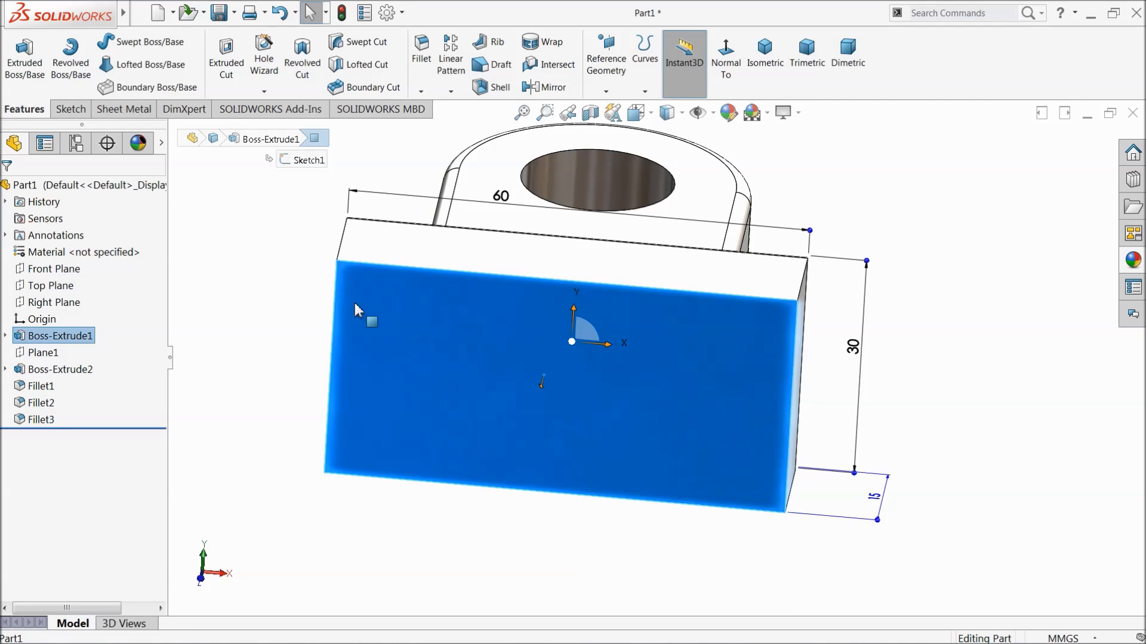
click(75, 109)
click(17, 55)
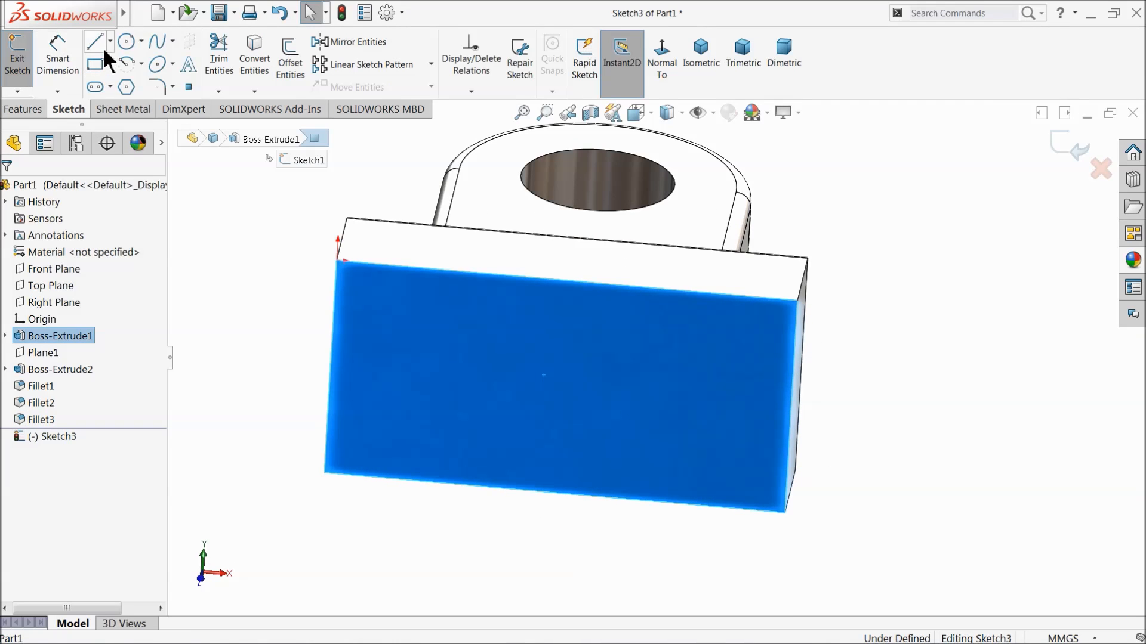
click(111, 41)
click(123, 75)
scroll(595, 330, down, 2)
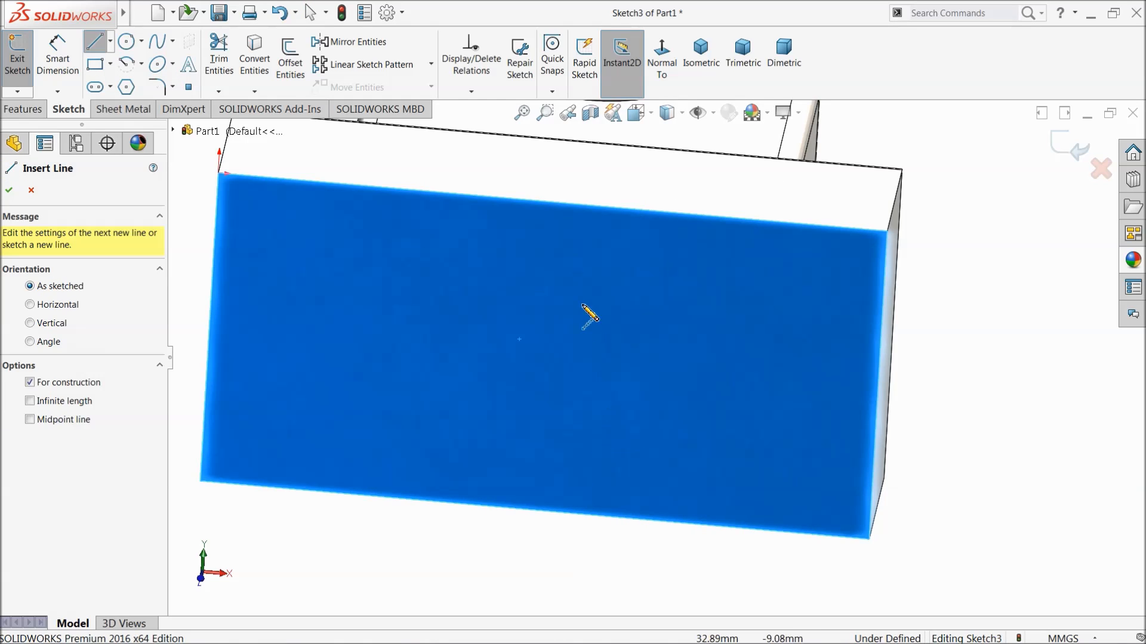
scroll(600, 340, up, 2)
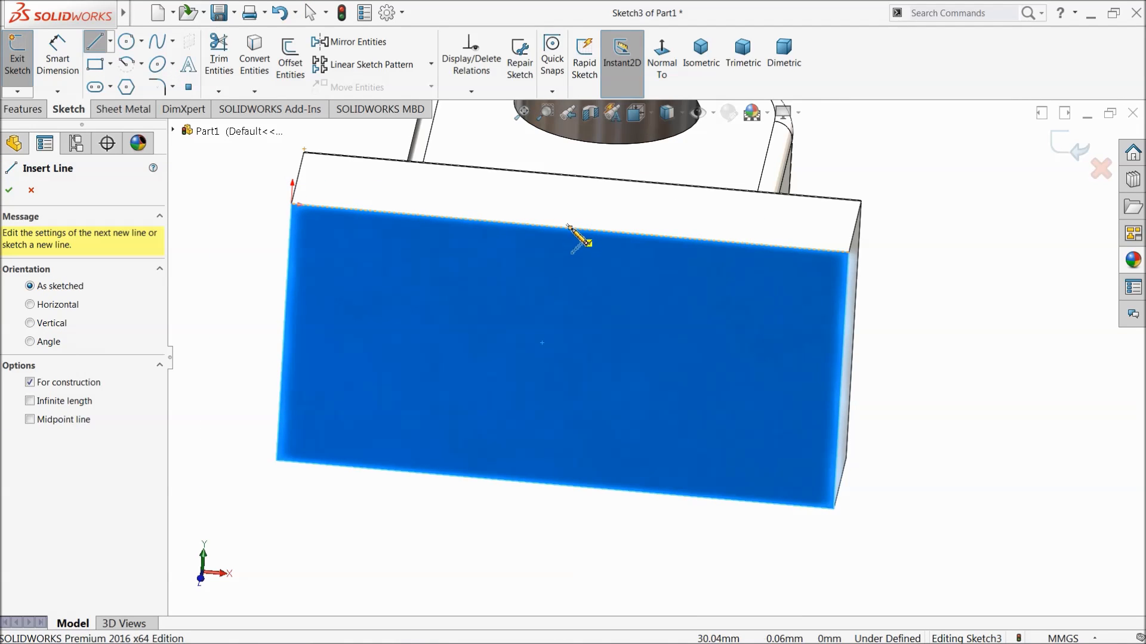
click(569, 227)
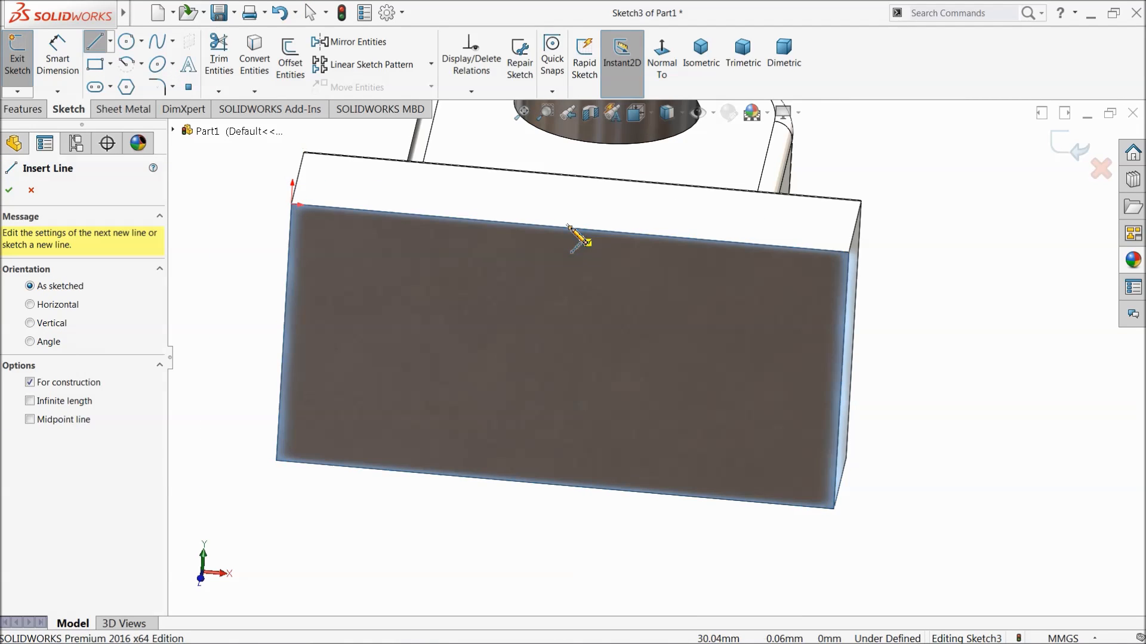
click(555, 484)
right_click(918, 219)
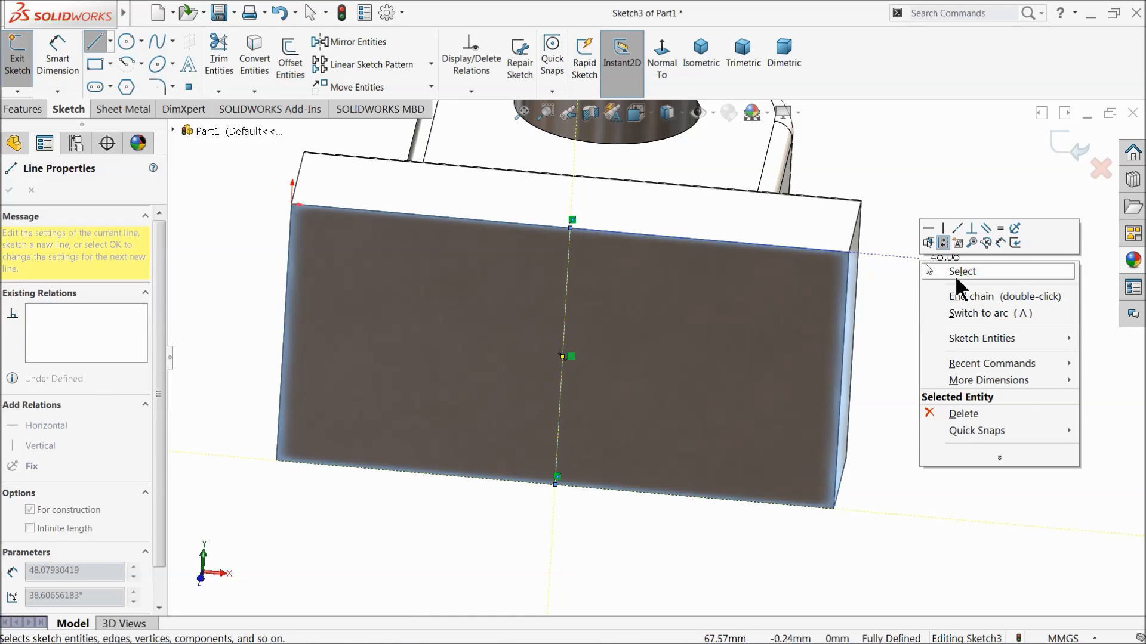
click(955, 269)
click(1068, 147)
Examine the finished bracket's fillets, hole and base from several angles.
scroll(875, 274, up, 3)
mouse_move(876, 274)
middle_down()
mouse_move(839, 366)
mouse_move(769, 414)
mouse_move(839, 422)
middle_up()
click(839, 422)
scroll(670, 409, down, 5)
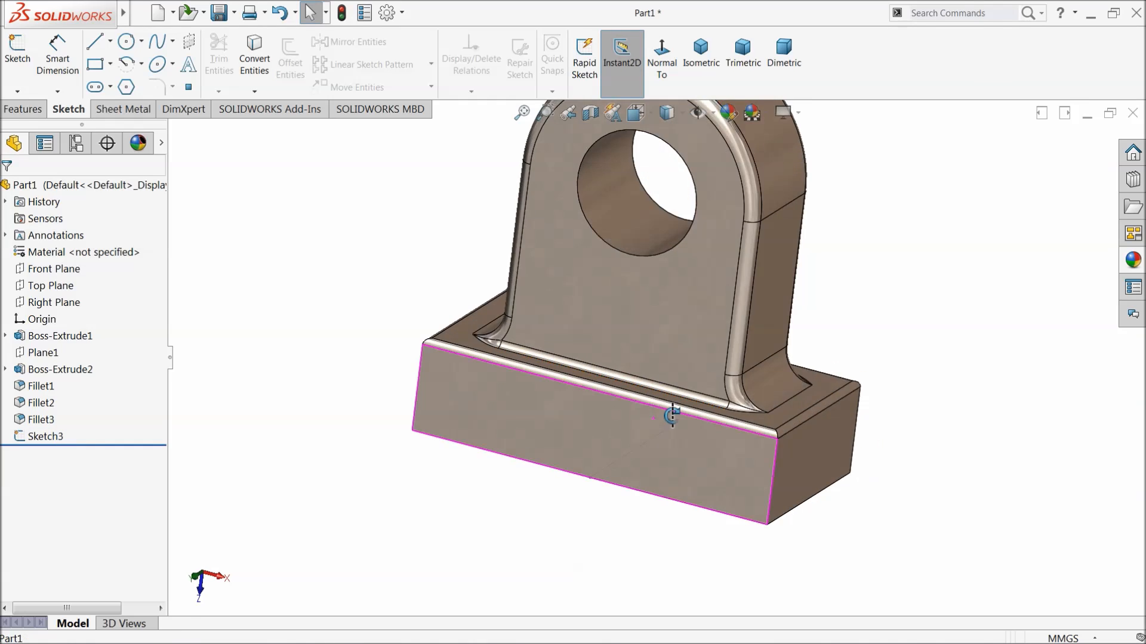
scroll(658, 418, up, 3)
middle_drag(704, 383, 729, 375)
scroll(729, 269, down, 2)
scroll(657, 324, up, 1)
mouse_move(657, 326)
middle_down()
mouse_move(650, 346)
mouse_move(665, 358)
middle_up()
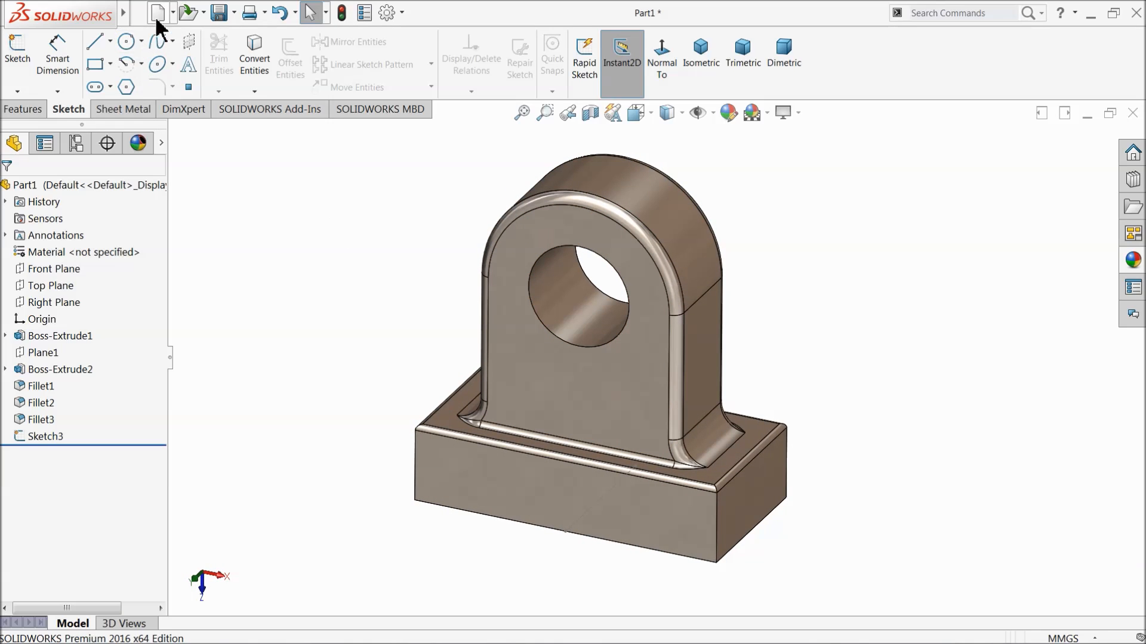
Save the part as 1.Rotor in a new Desktop folder named Slider Crank mechanism.
click(219, 12)
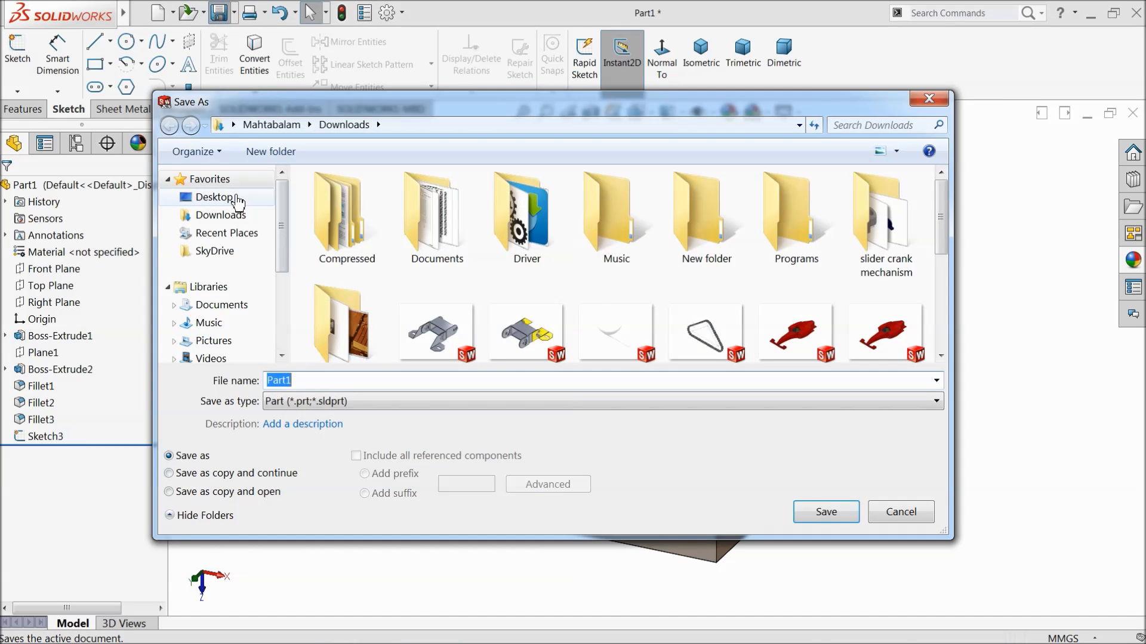
click(237, 201)
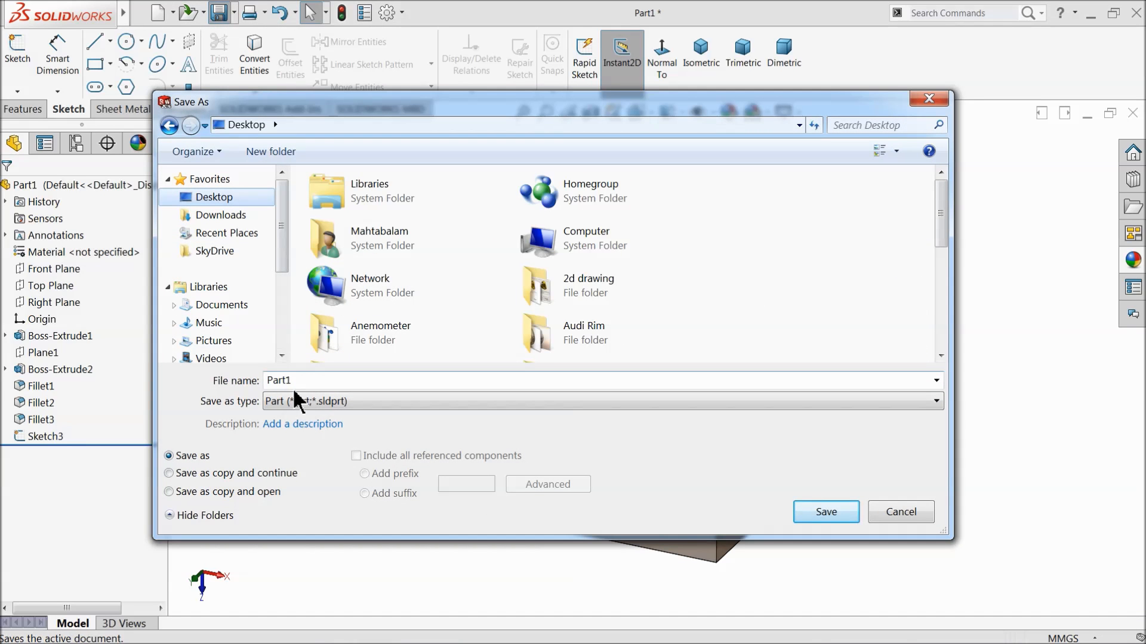
click(279, 152)
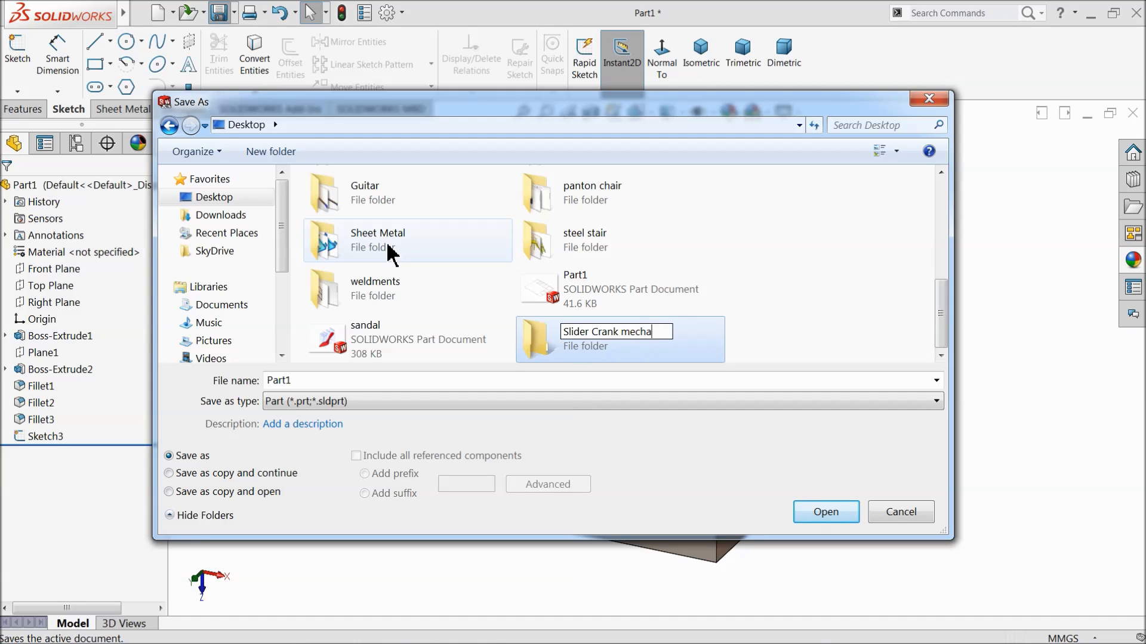
key(Return)
double_click(567, 346)
click(421, 382)
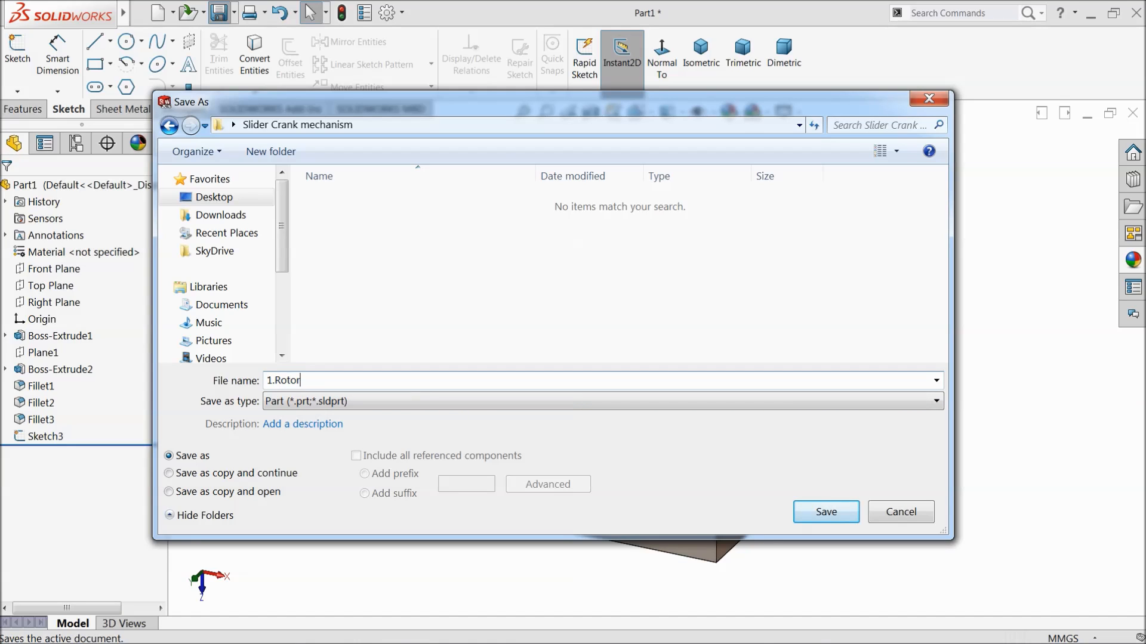
click(815, 513)
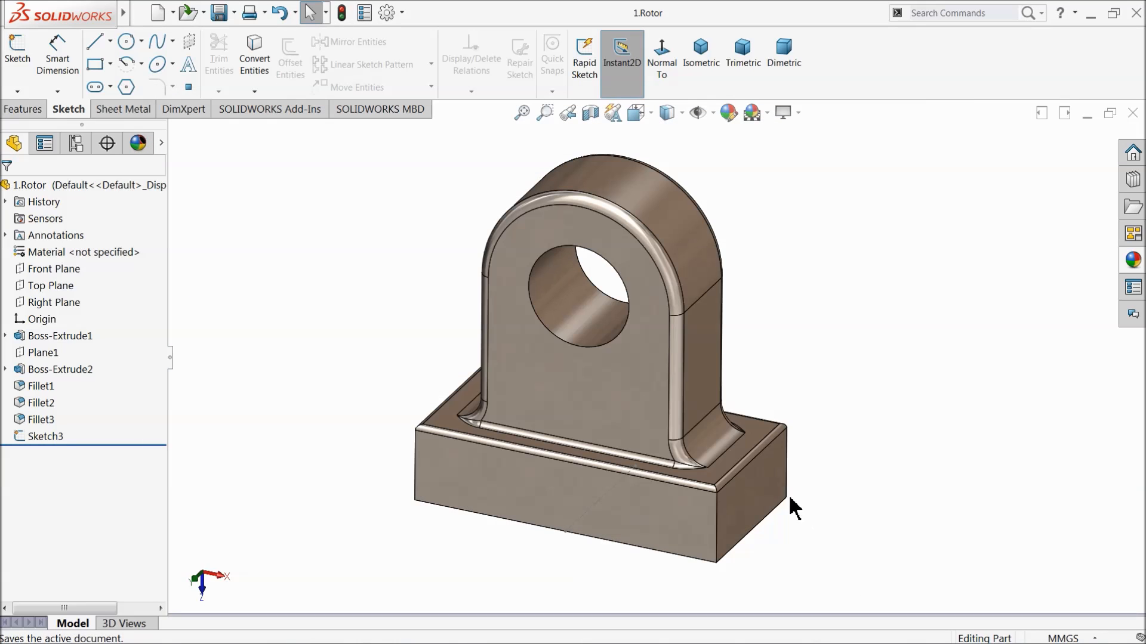
mouse_move(719, 457)
middle_down()
mouse_move(693, 457)
mouse_move(710, 440)
middle_up()
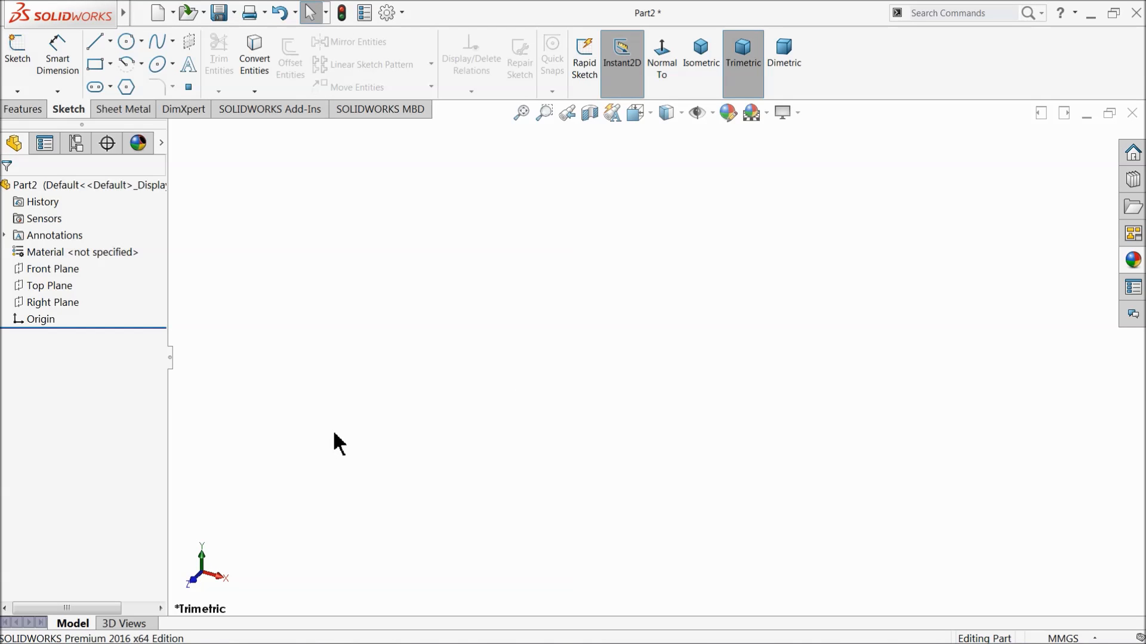
In the new part, sketch two concentric circles at the origin on the Front Plane, with radii of about 35 and 20 mm.
click(42, 268)
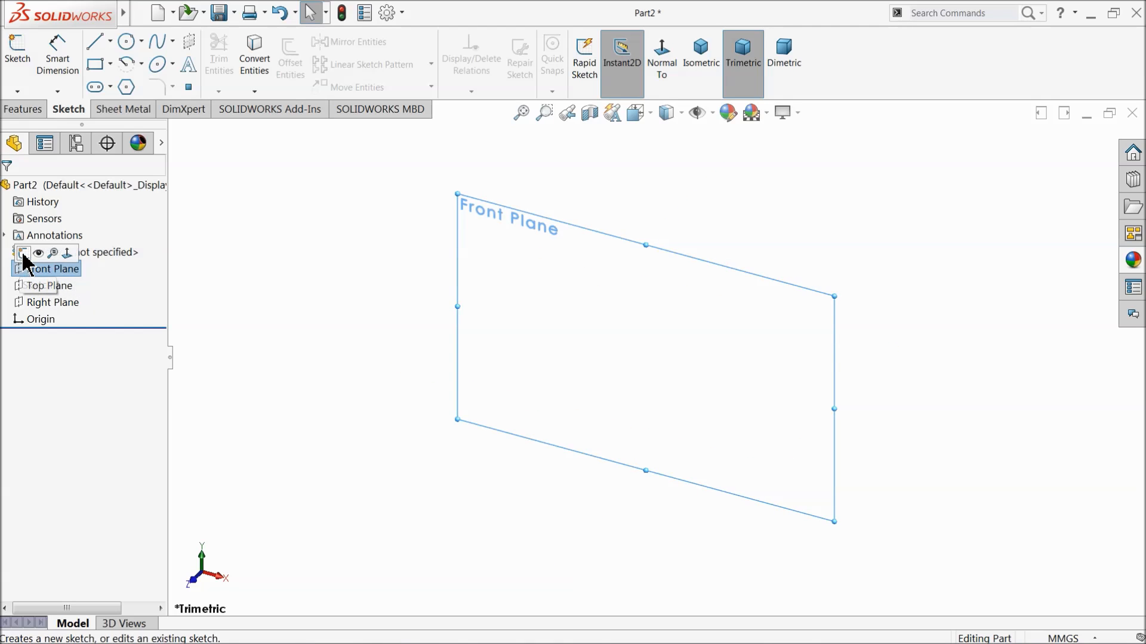
click(26, 255)
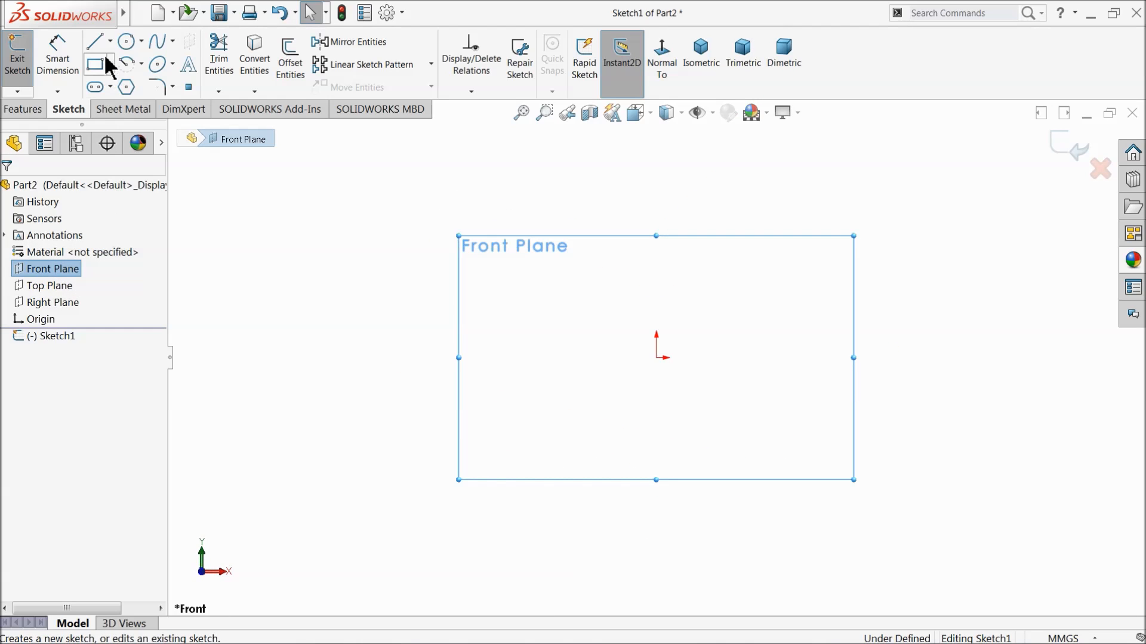
click(126, 42)
scroll(627, 351, up, 1)
scroll(626, 351, down, 3)
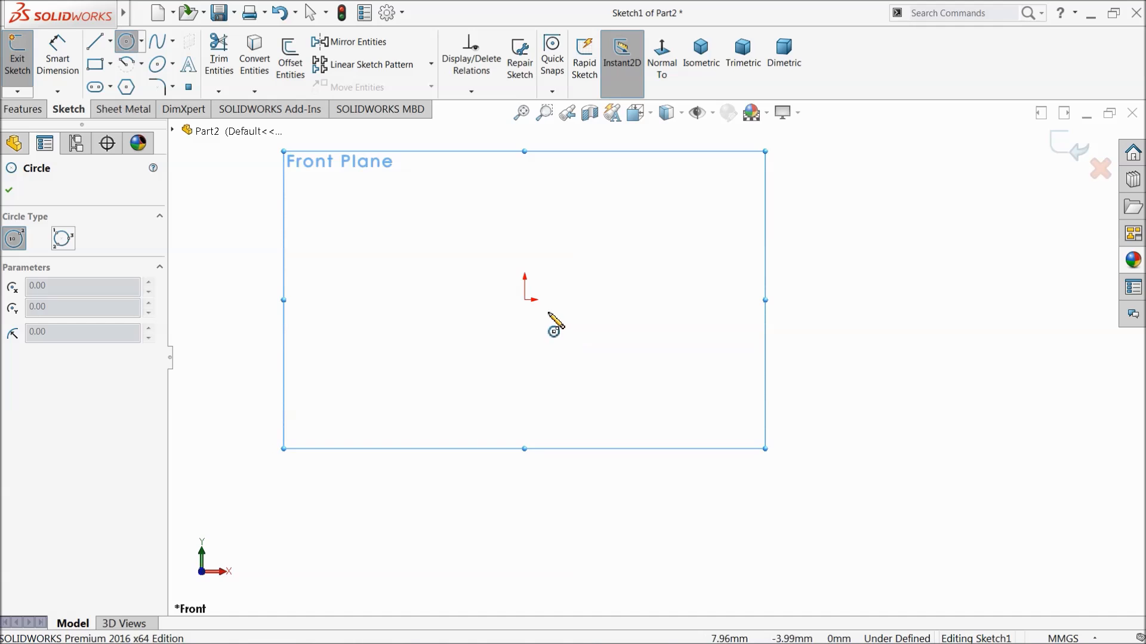
drag(524, 299, 525, 204)
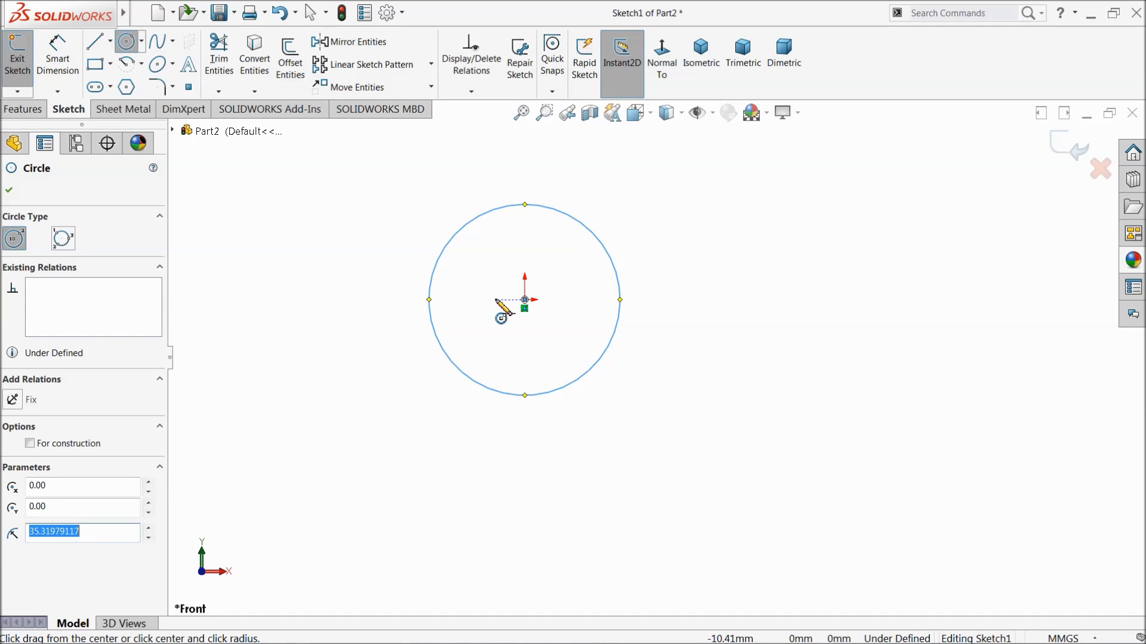
drag(525, 300, 544, 247)
Sketch two concentric circles centred about 140 mm directly below the origin, with radii of about 47 and 27 mm.
scroll(537, 335, up, 5)
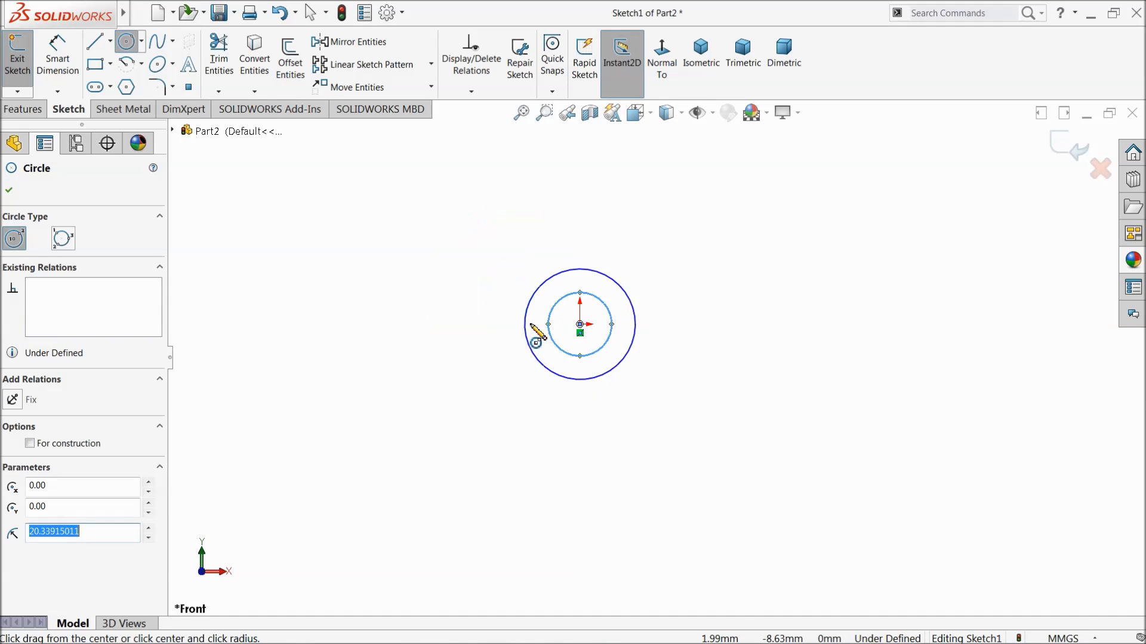
scroll(636, 445, down, 4)
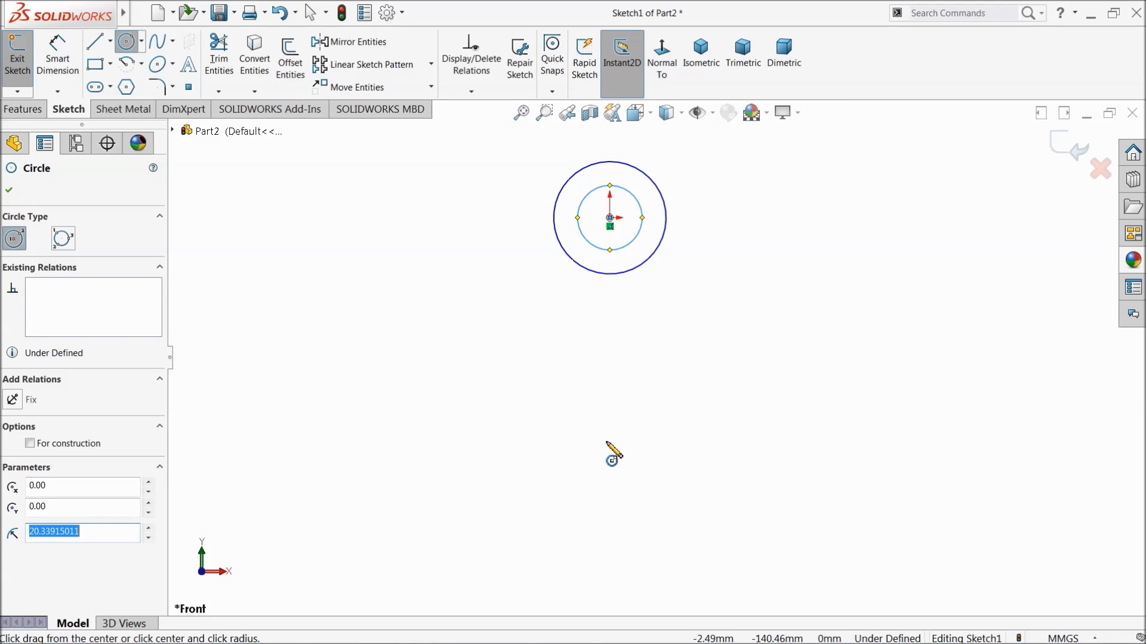
drag(609, 441, 618, 373)
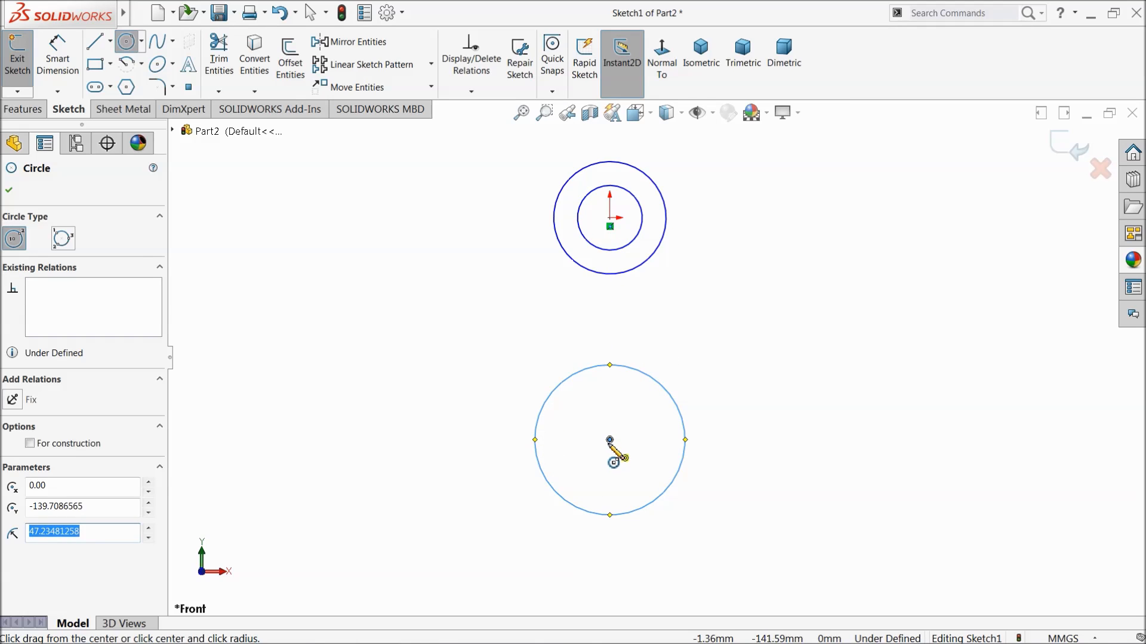
drag(610, 440, 625, 399)
right_click(703, 299)
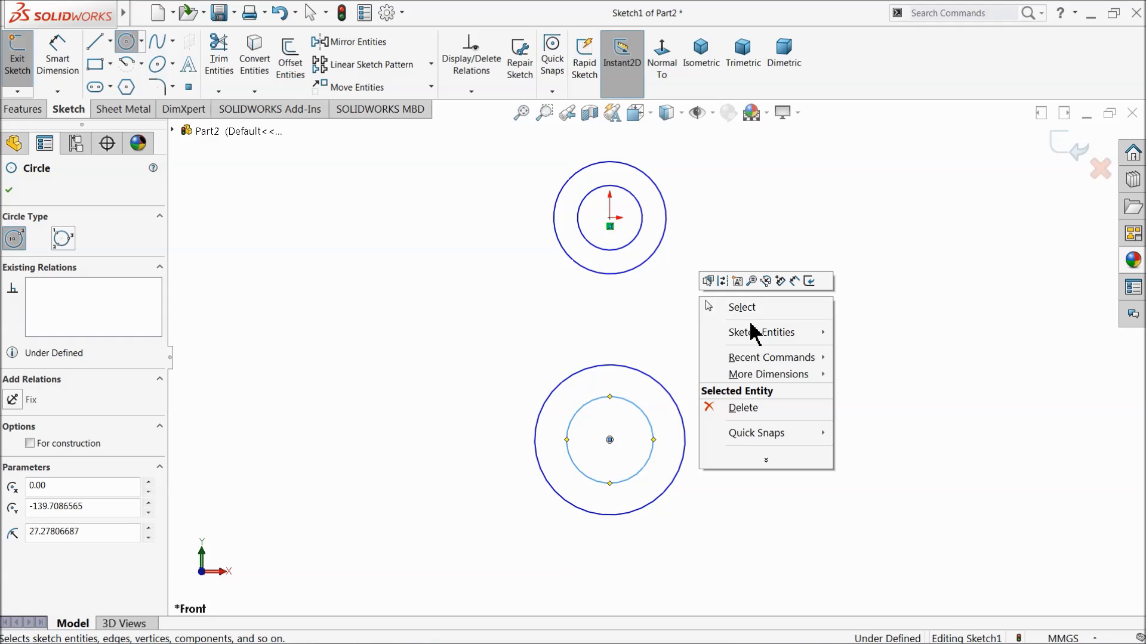
click(750, 312)
Make the inner circles of the two concentric pairs equal in radius.
scroll(692, 388, down, 1)
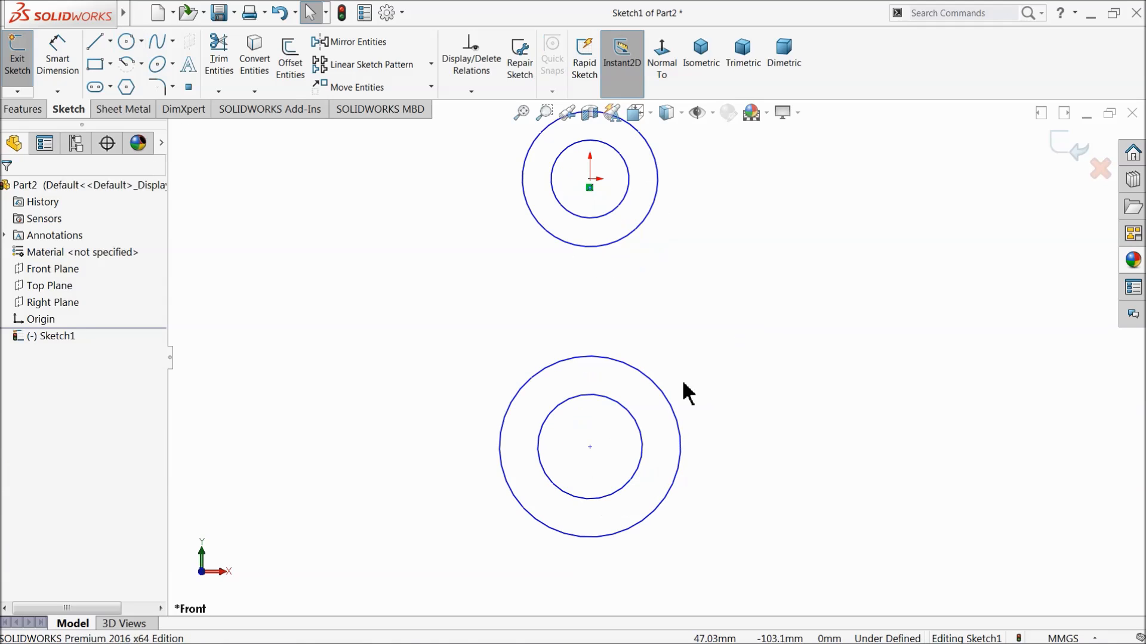
click(604, 222)
ctrl+click(591, 394)
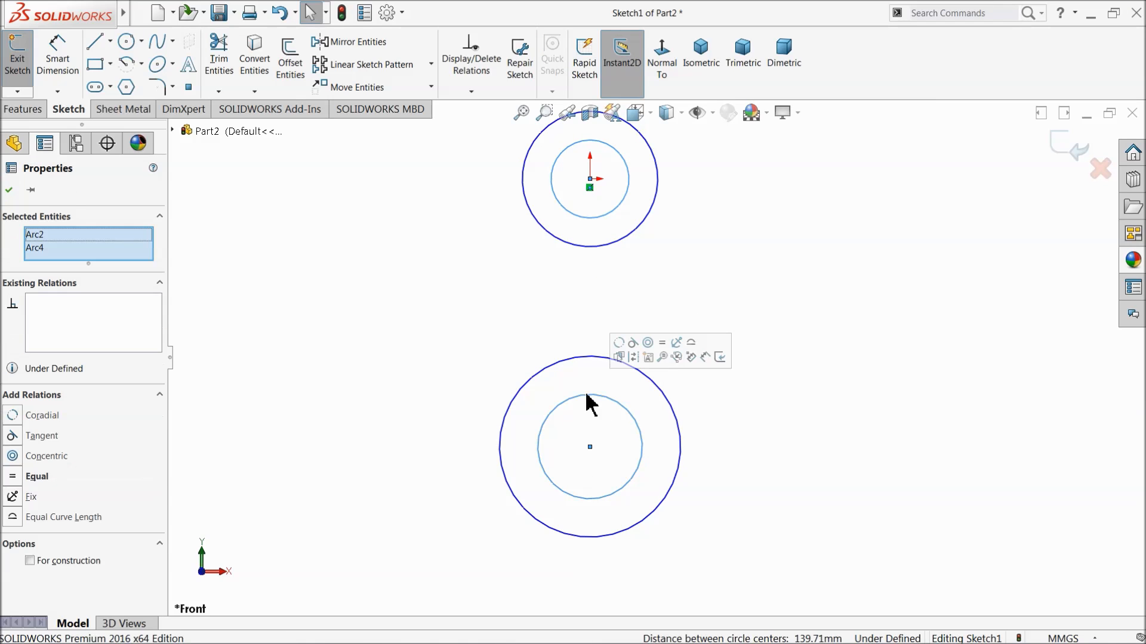
click(662, 345)
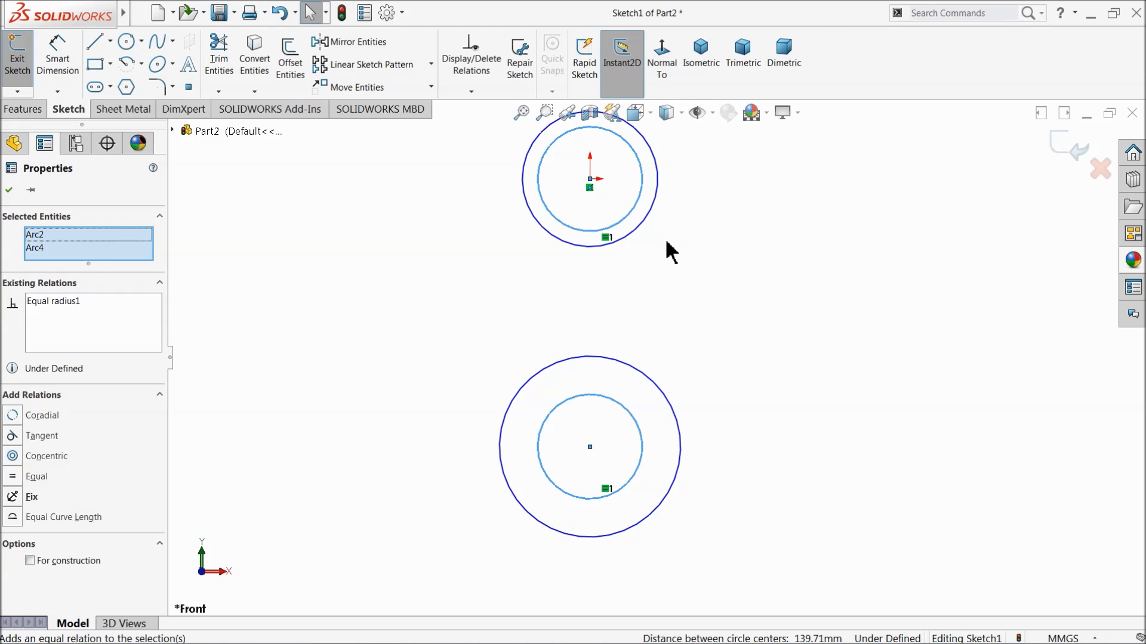
click(667, 243)
Apply an Equal relation to the two outer circles.
click(642, 233)
ctrl+click(652, 375)
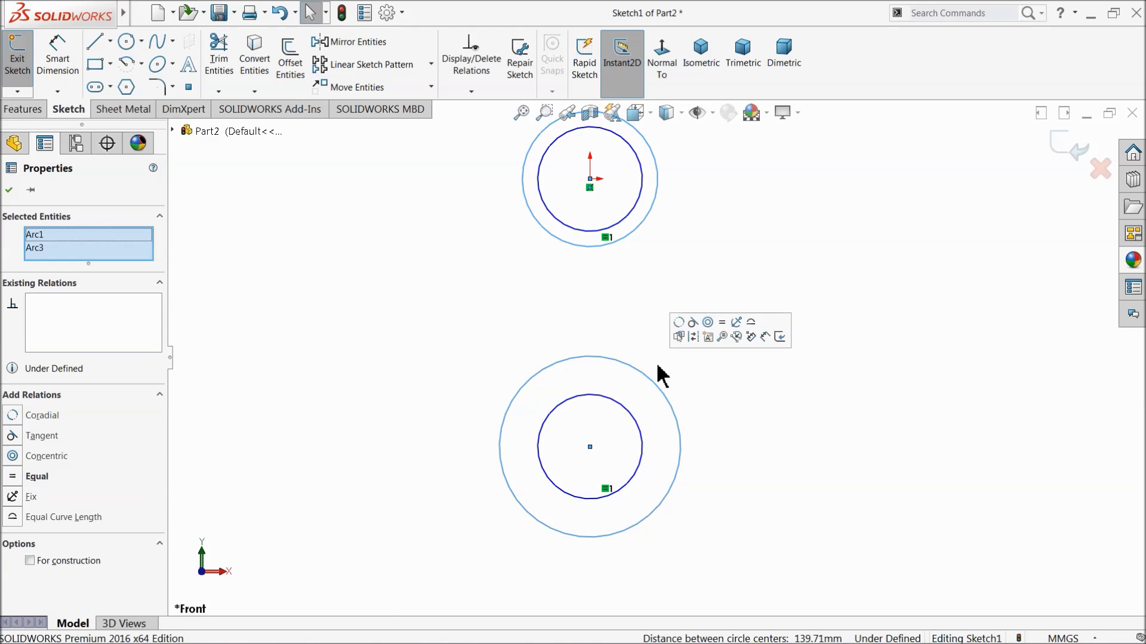
click(722, 322)
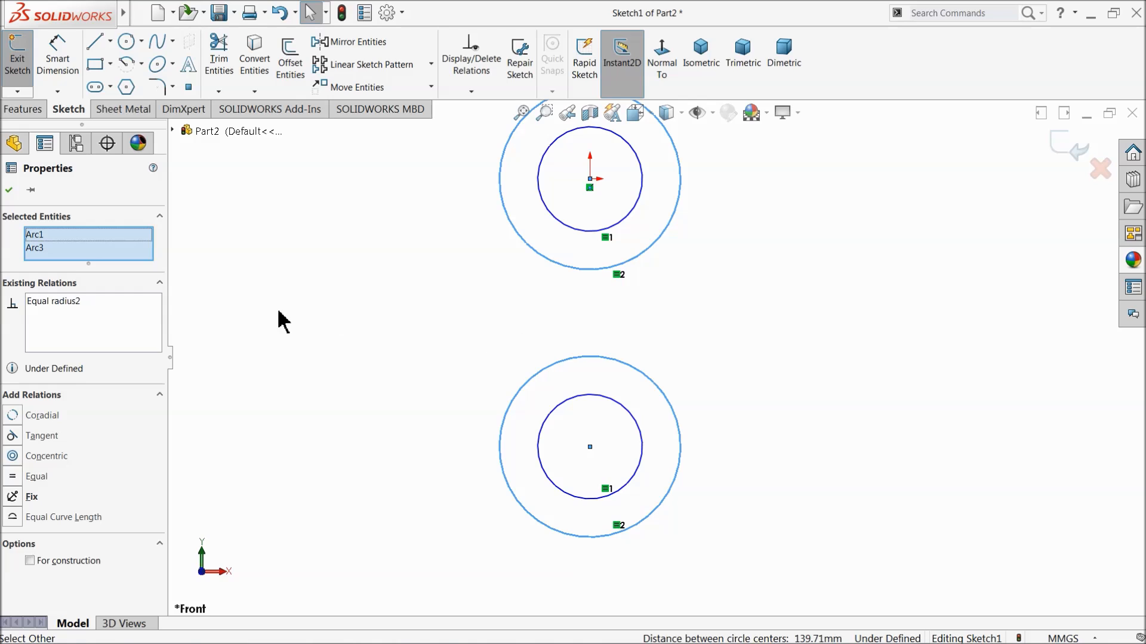
Dimension the outer circle at the origin to a diameter of 40 mm.
click(9, 190)
click(111, 41)
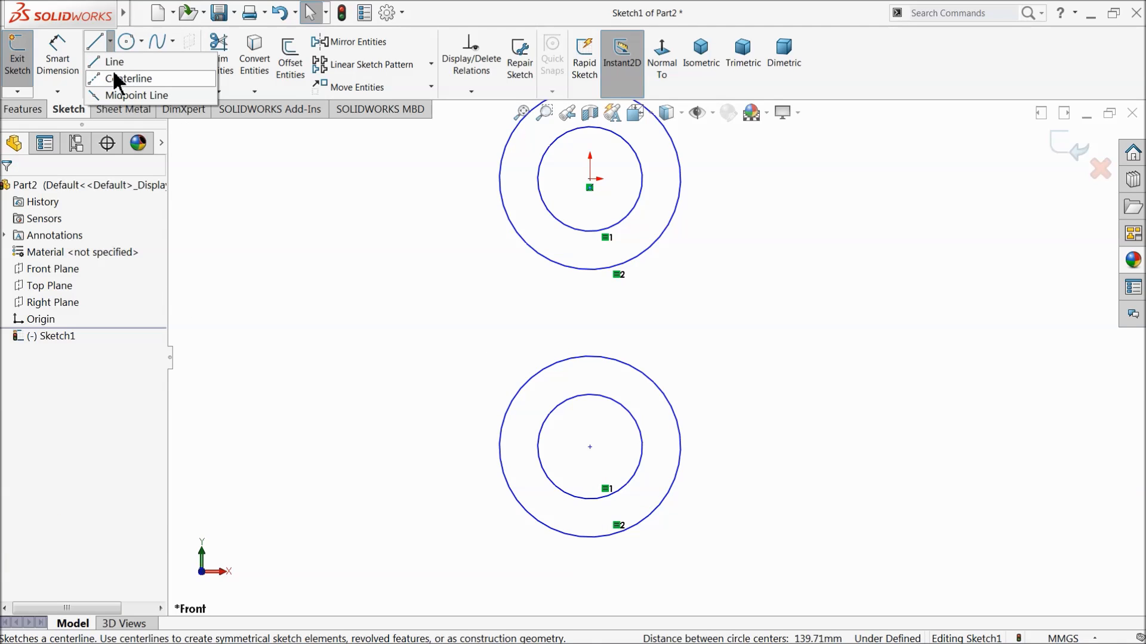
mouse_move(64, 68)
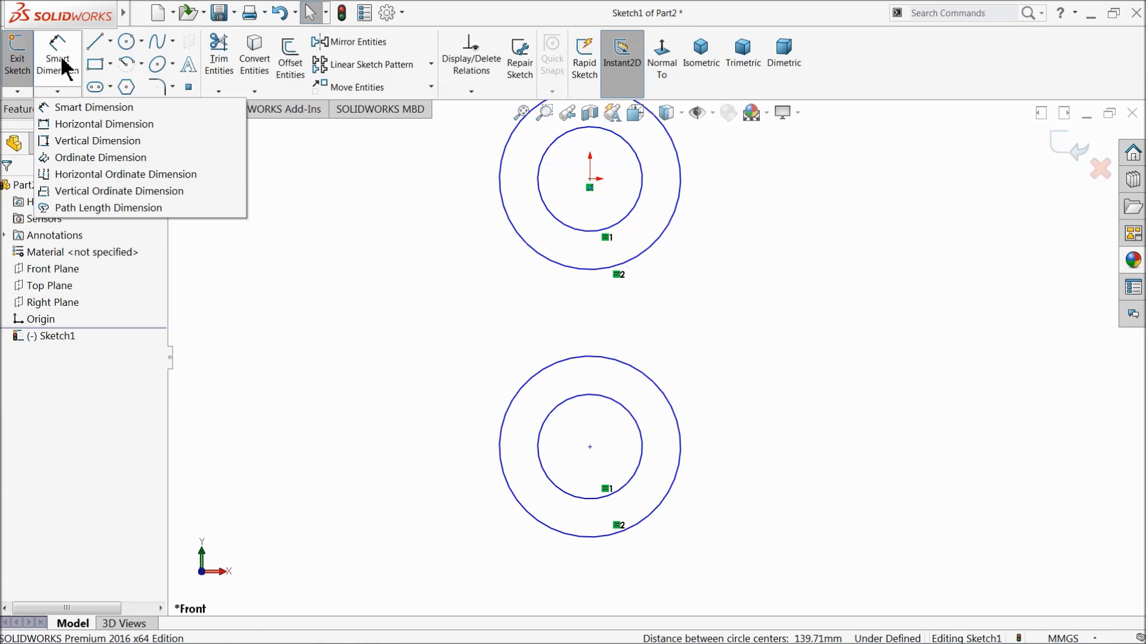
click(64, 69)
key(f)
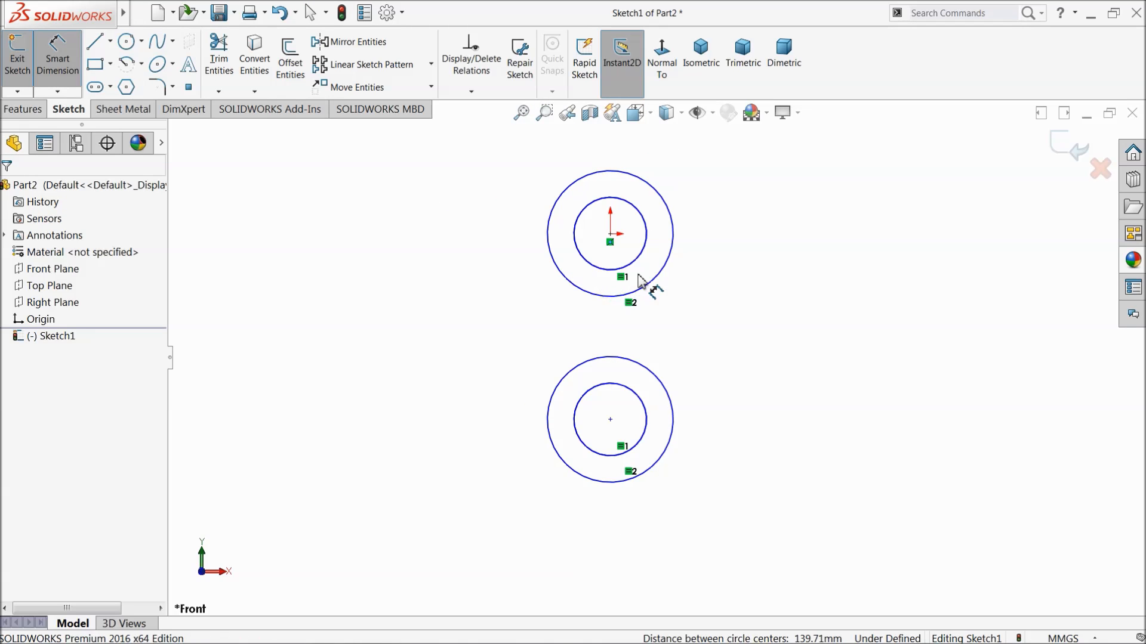
click(672, 227)
click(604, 157)
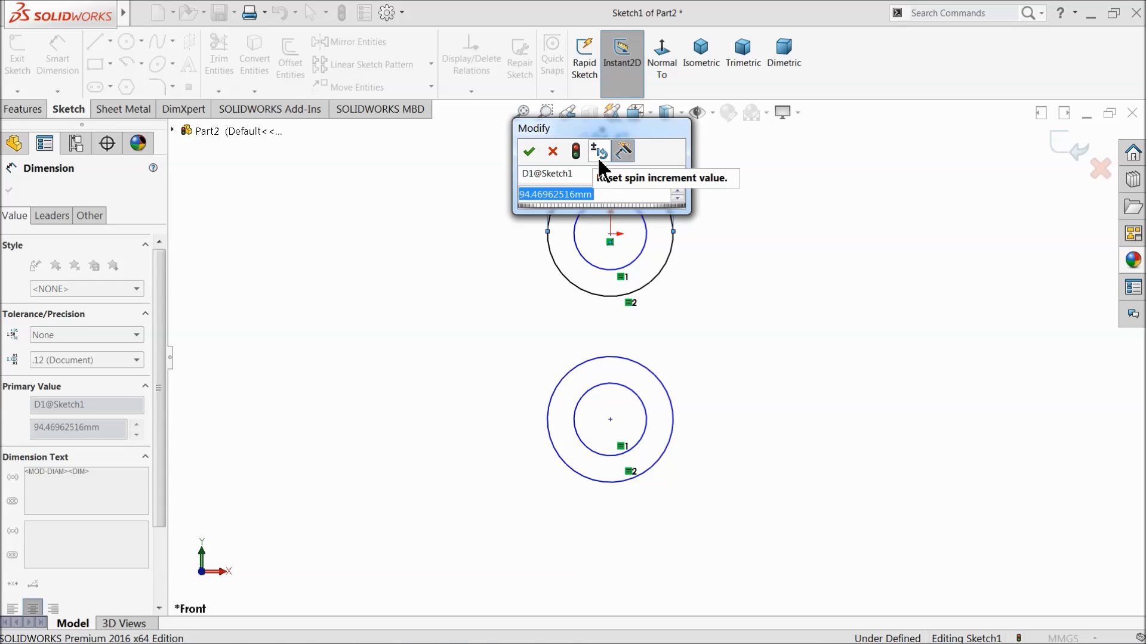
text(20)
key(Return)
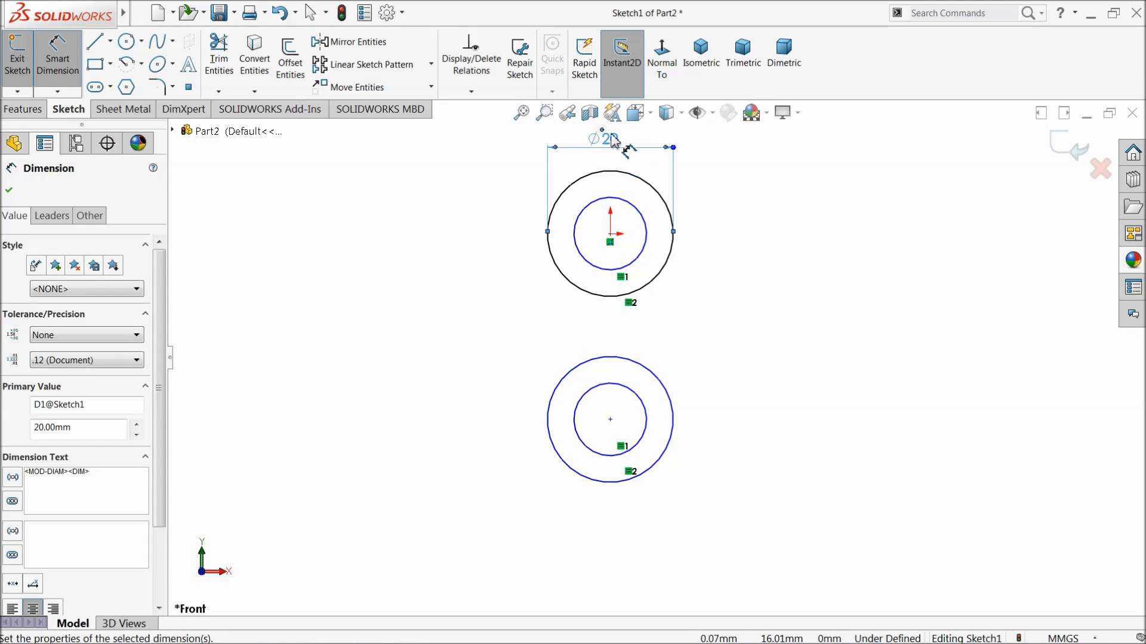
key(Escape)
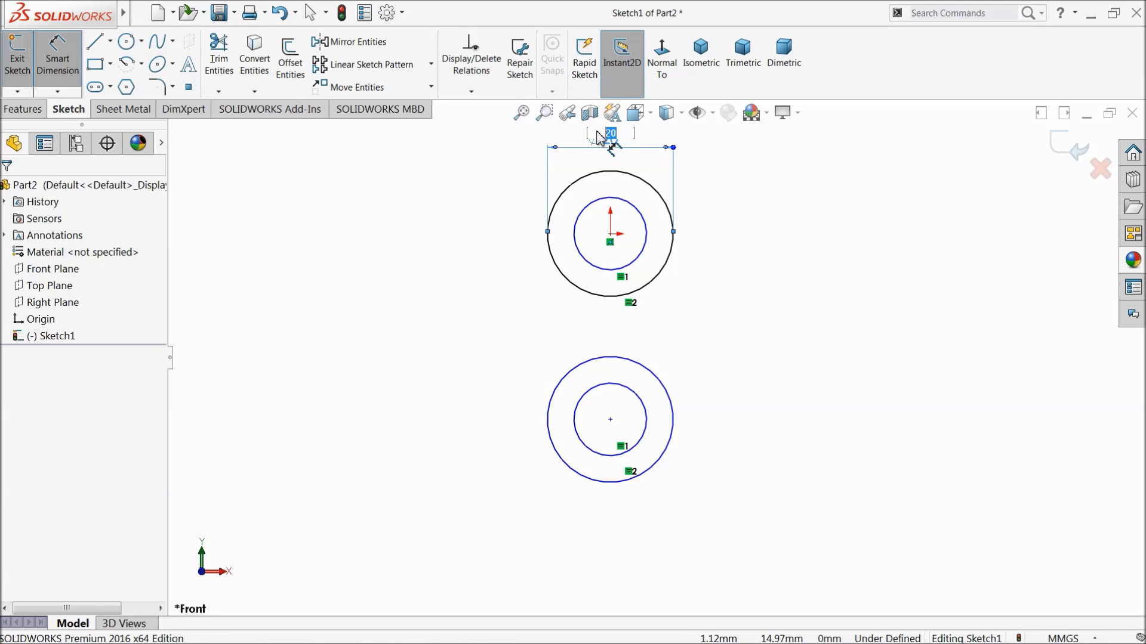
key(Return)
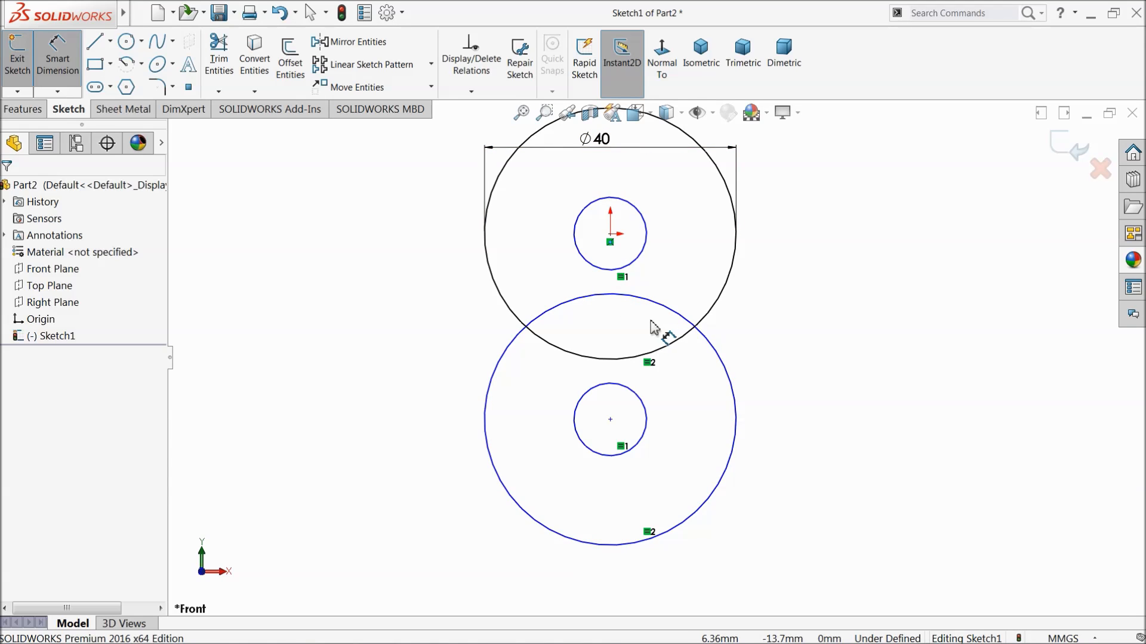
Dimension the inner circle at the origin to a diameter of 20 mm.
click(647, 242)
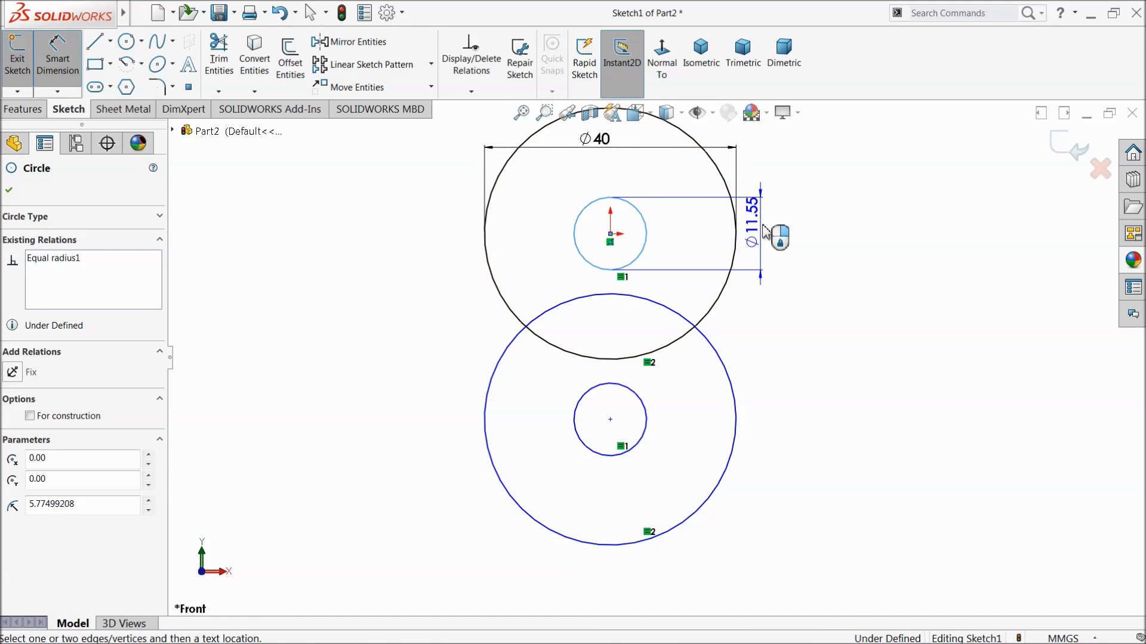
click(794, 233)
text(20)
click(703, 229)
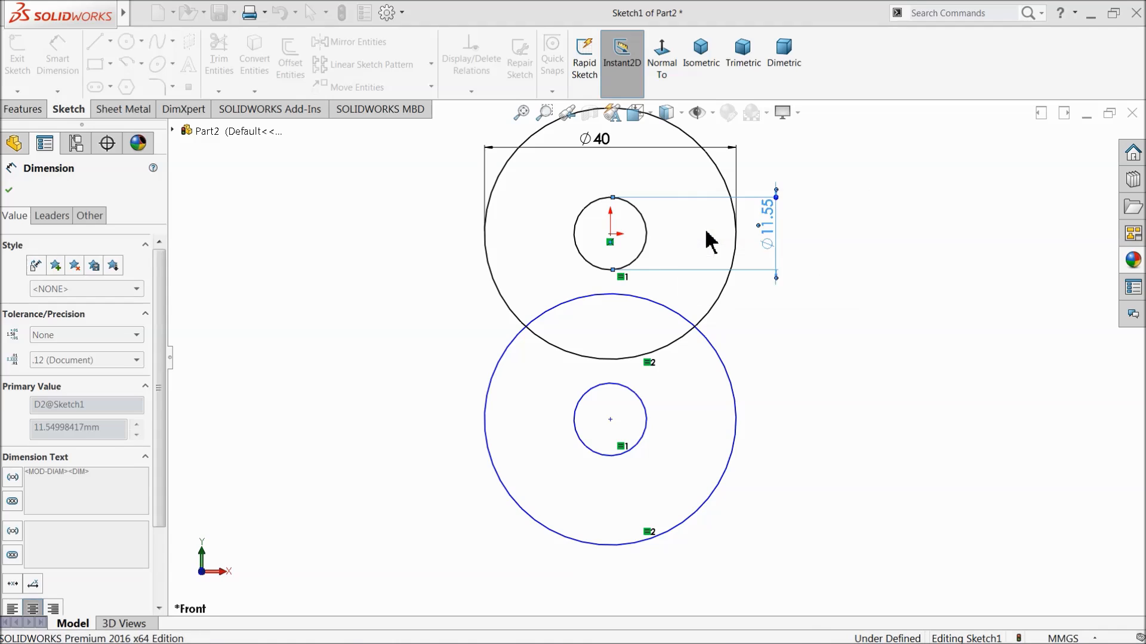
Set the vertical distance between the centres of the two circle pairs to 70 mm.
click(612, 242)
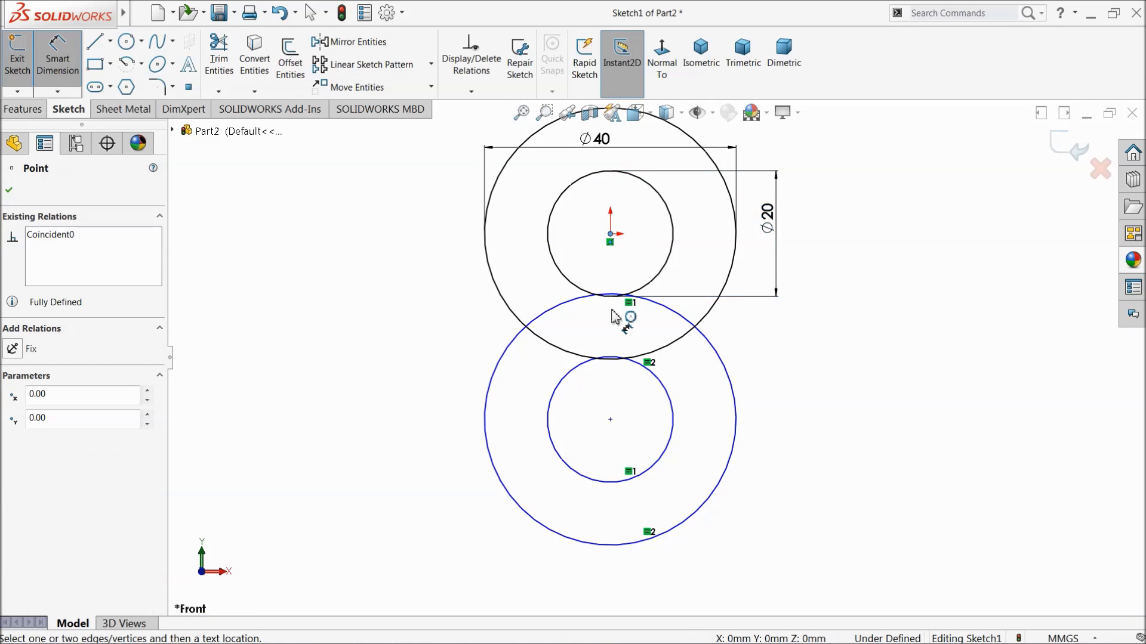
click(609, 420)
click(353, 317)
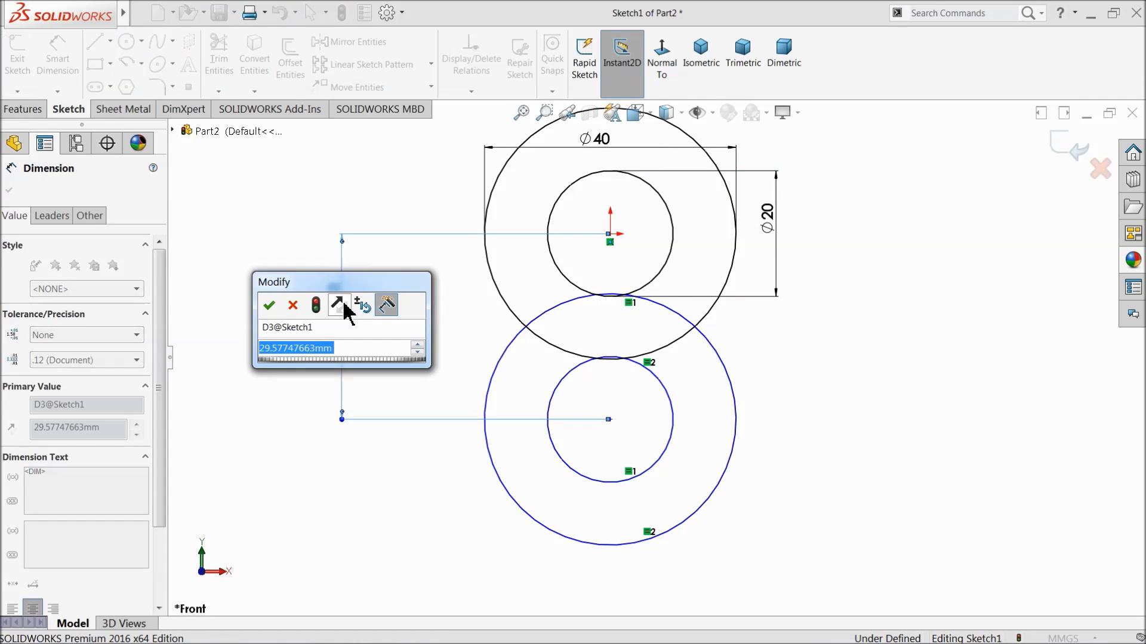
text(70)
click(269, 306)
scroll(652, 365, down, 4)
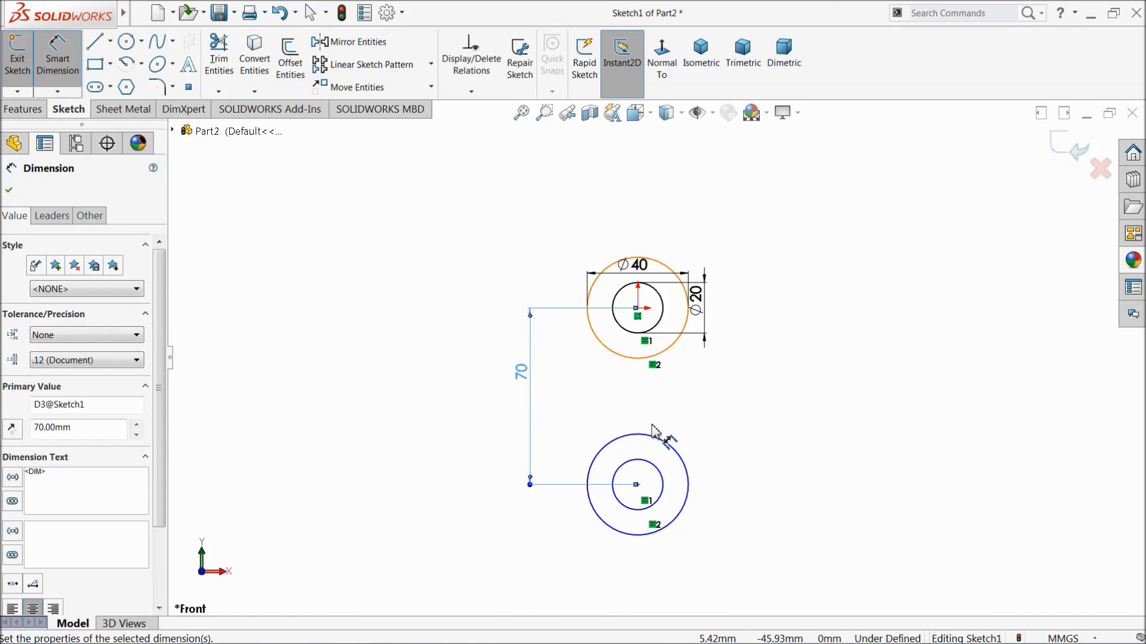
scroll(645, 427, up, 2)
key(Escape)
key(Escape)
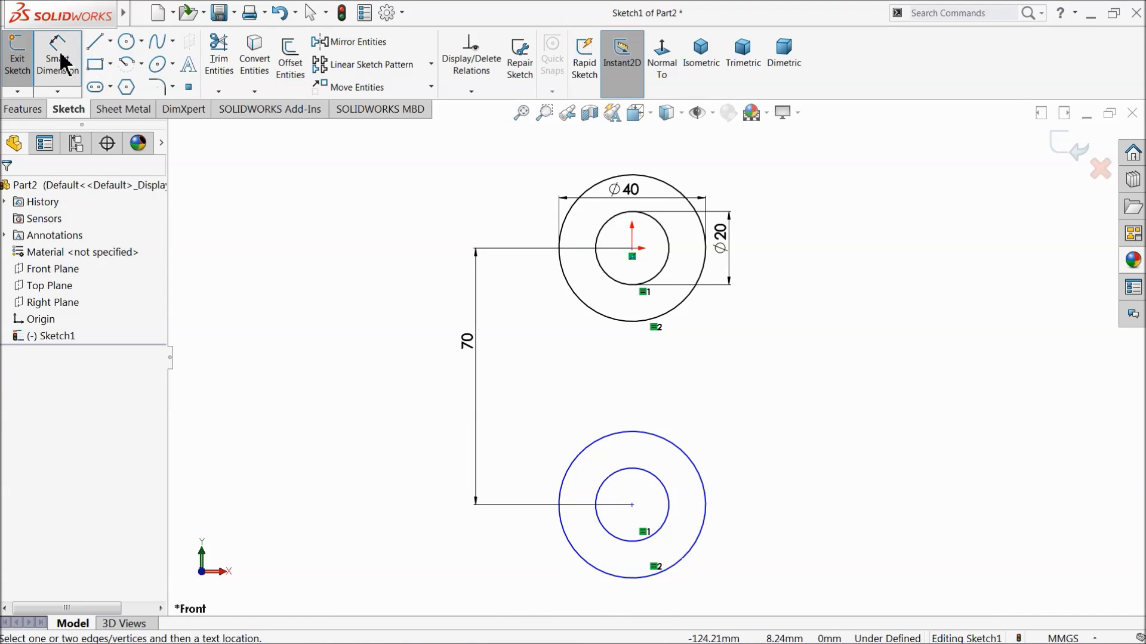
Apply a Vertical relation between the origin circles' centre and the lower circles' centre.
click(634, 250)
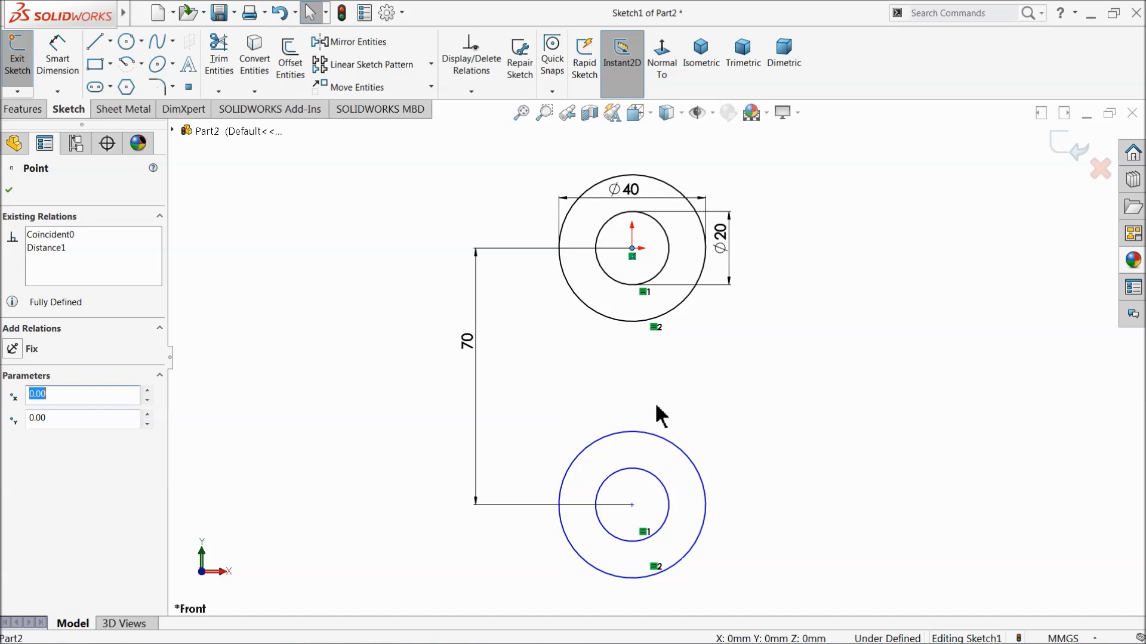
ctrl+click(633, 506)
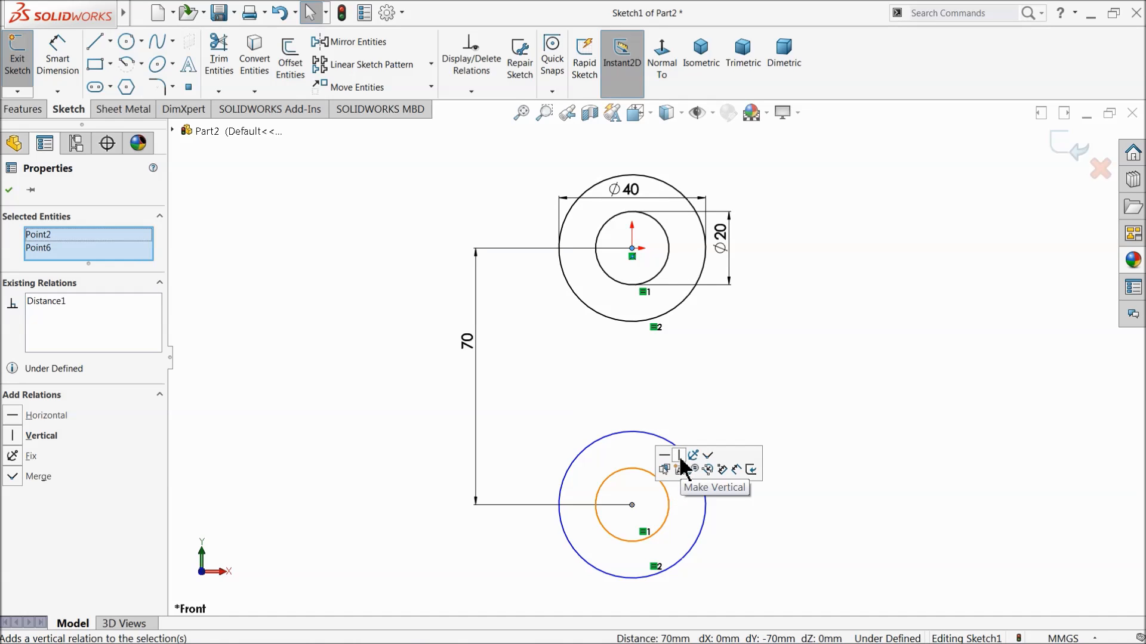
click(681, 466)
click(784, 357)
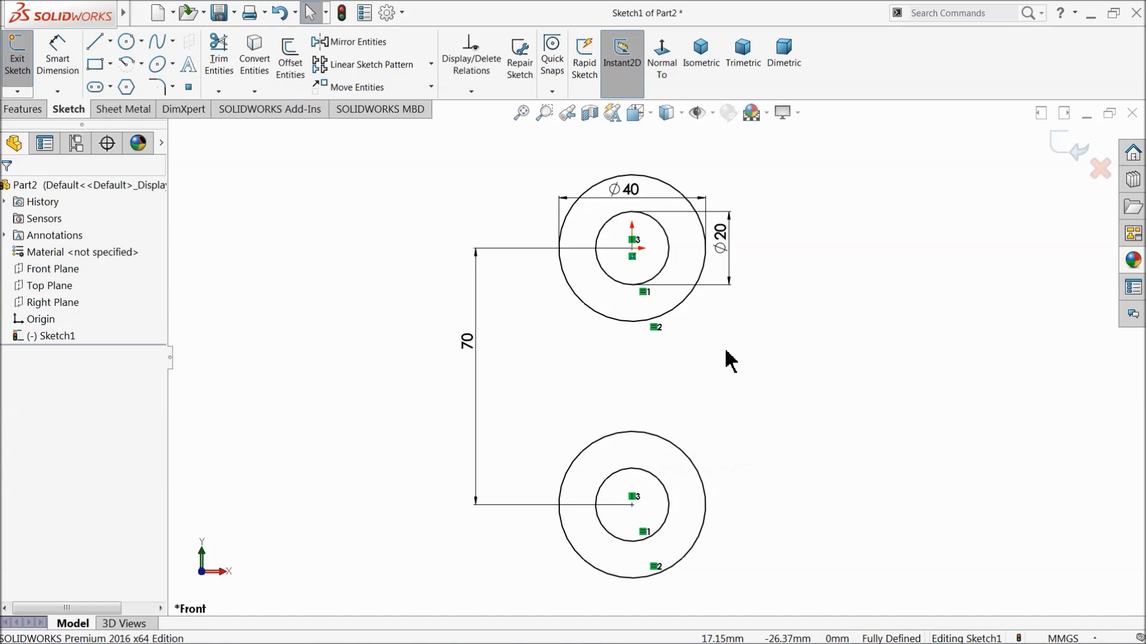
Sketch a vertical line about 32 mm long joining the two outer circles, slightly left of their centres.
click(96, 42)
scroll(659, 476, down, 2)
scroll(660, 476, down, 2)
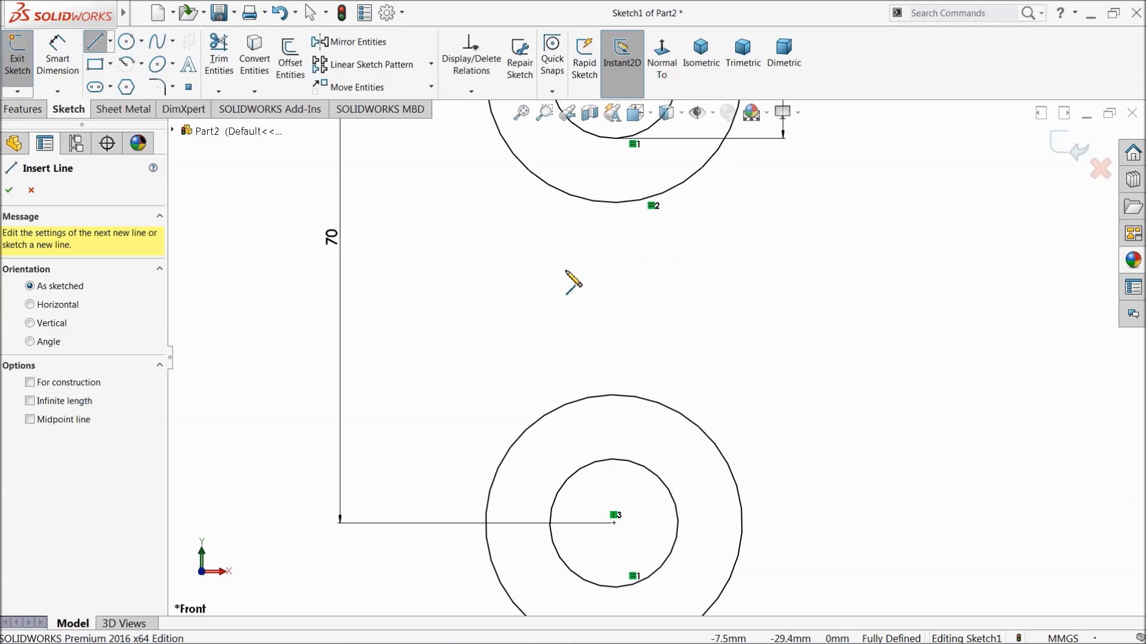
click(576, 197)
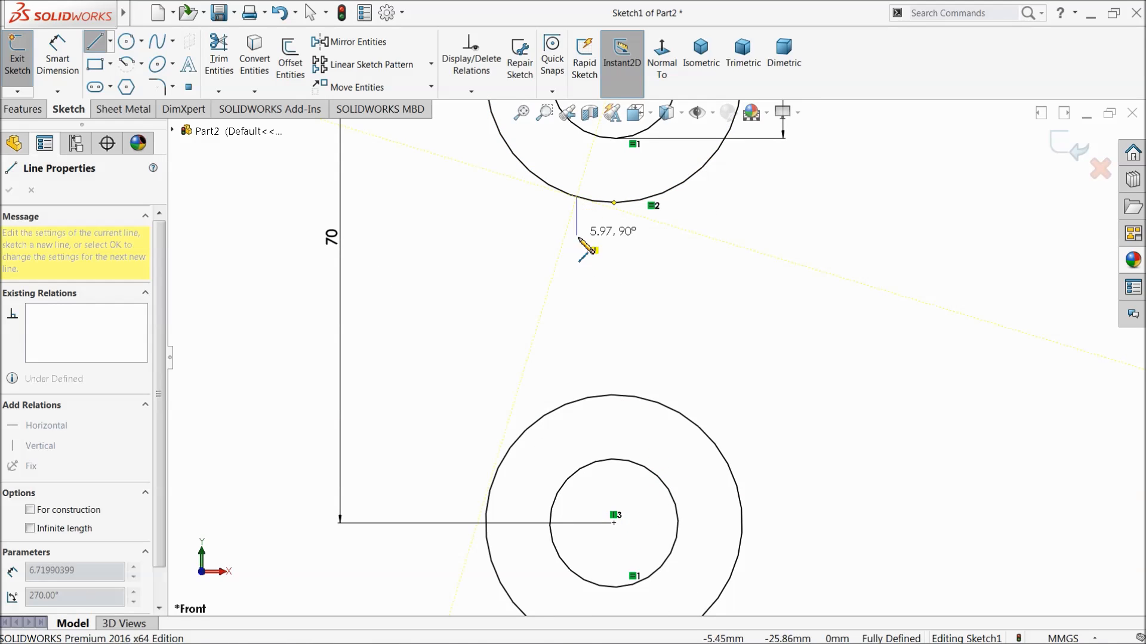
click(577, 399)
right_click(707, 343)
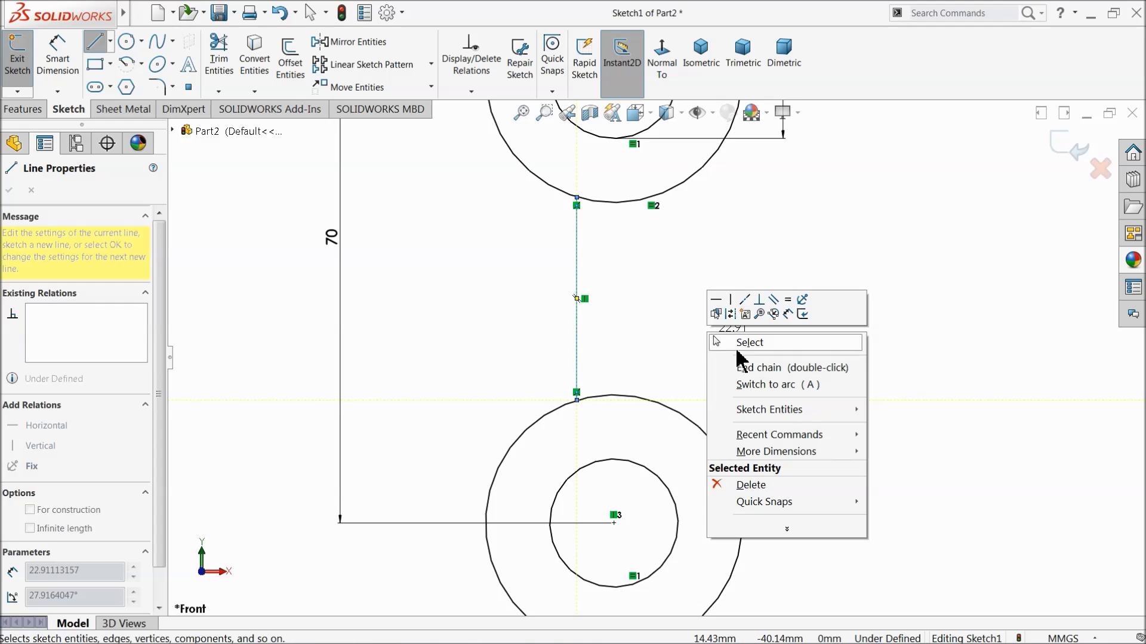
click(740, 340)
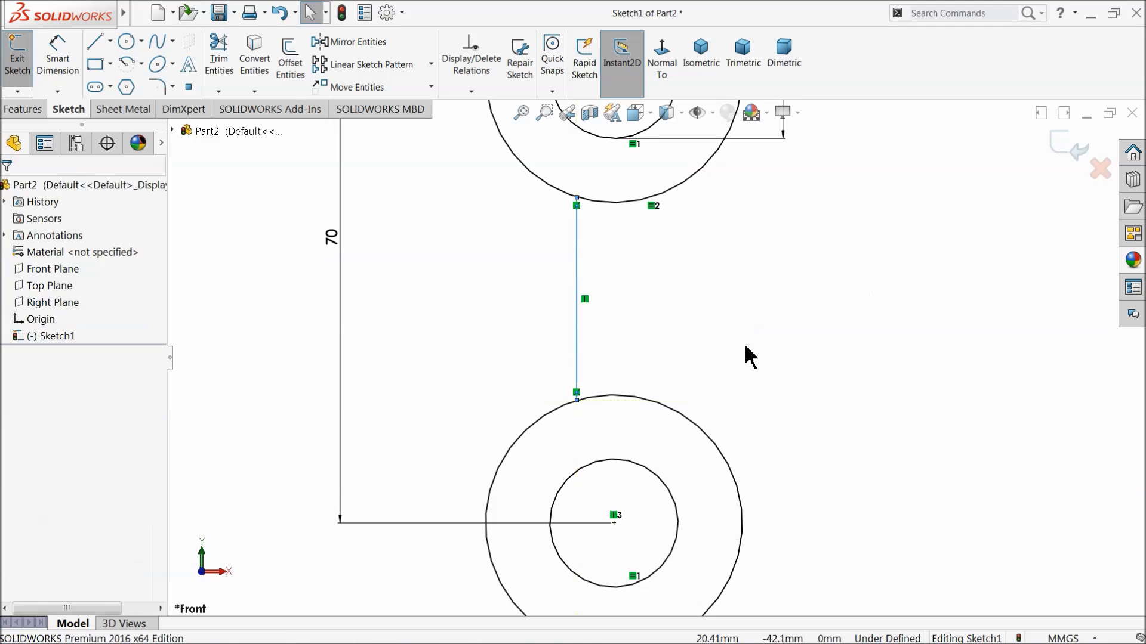
Draw a vertical centerline from the origin to the centre of the lower circles.
click(110, 40)
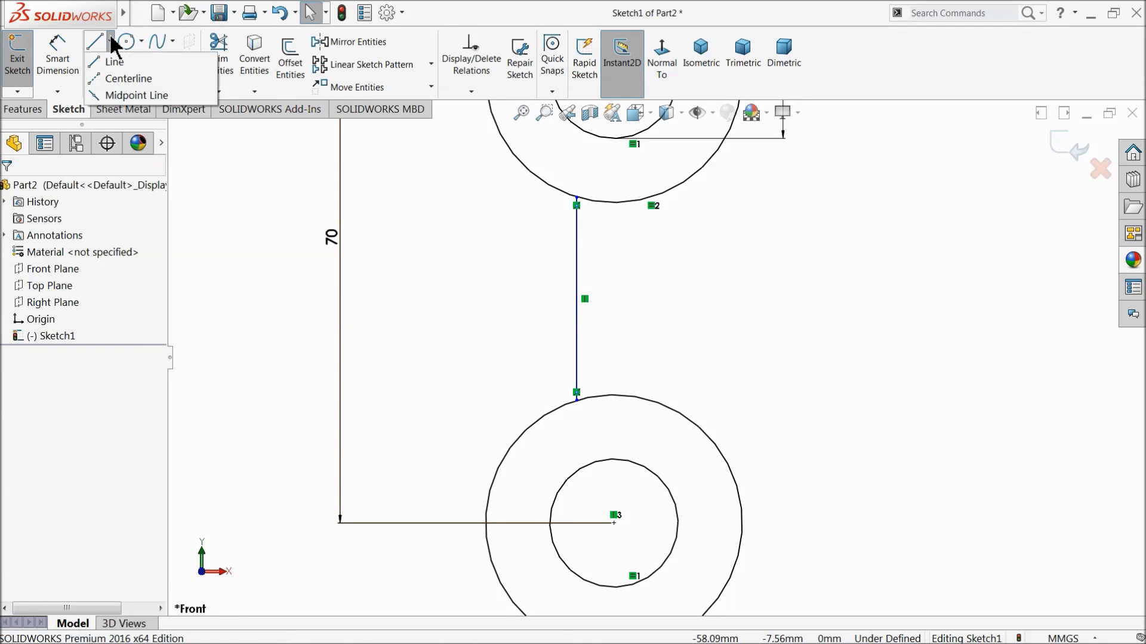
click(107, 77)
key(f)
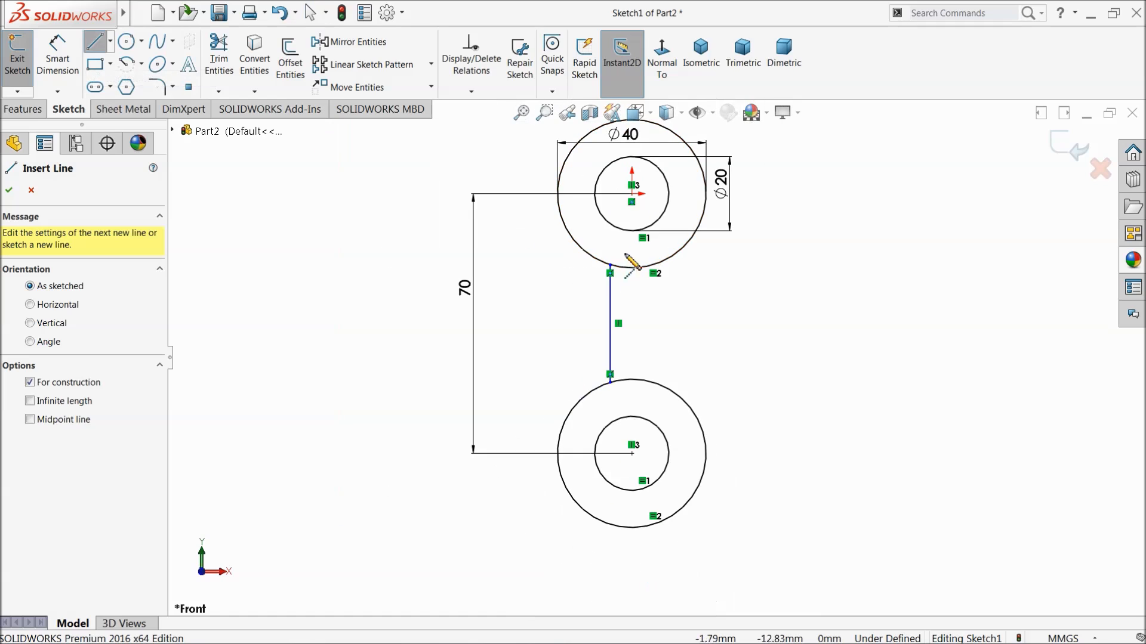
click(632, 194)
click(632, 454)
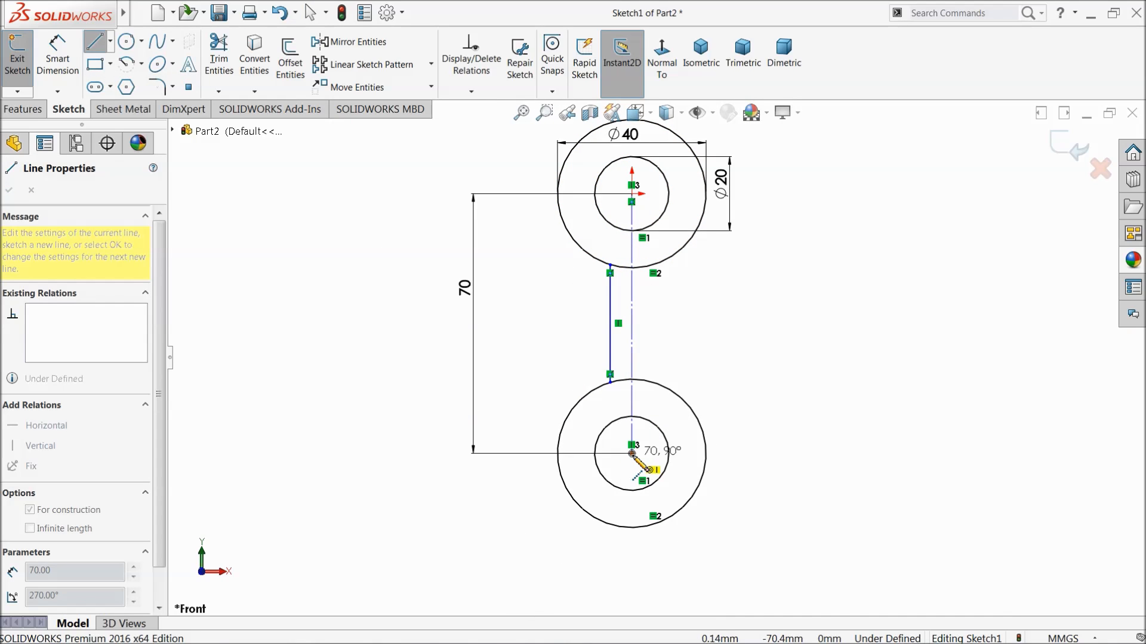
right_click(698, 299)
click(733, 346)
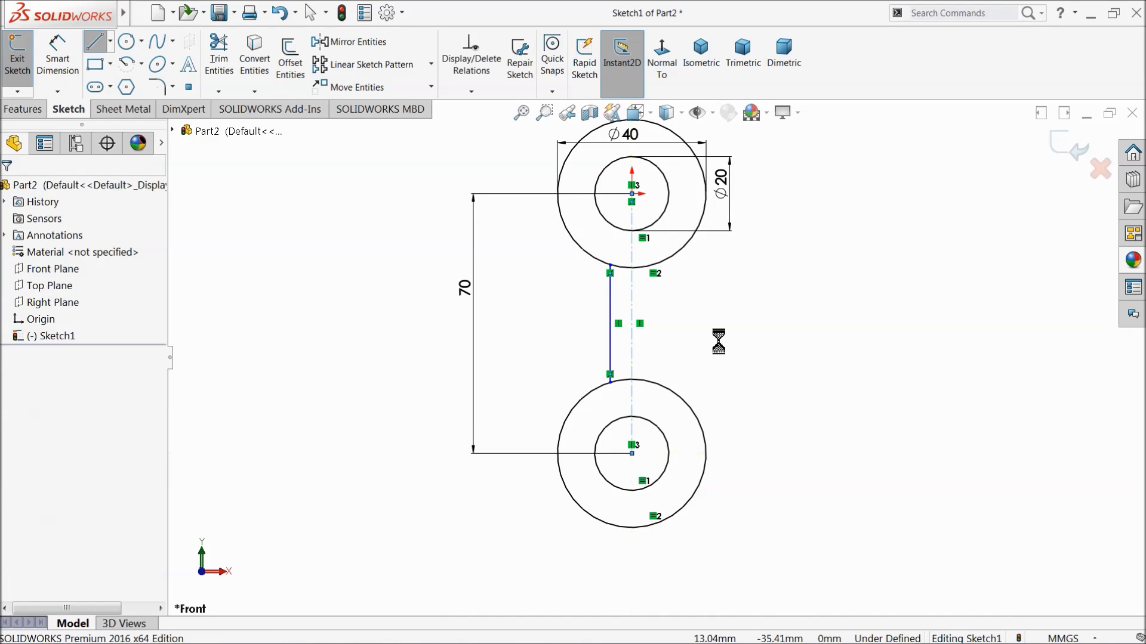
Mirror the vertical connecting line about the centerline, keeping the original.
click(322, 41)
scroll(597, 334, down, 1)
click(614, 331)
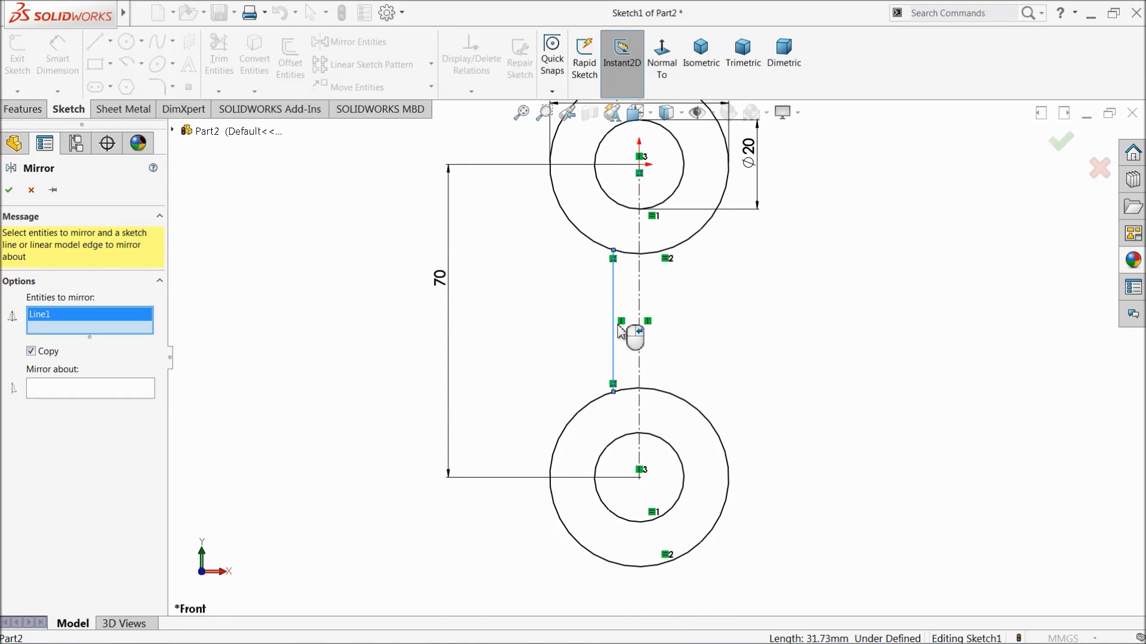
click(113, 391)
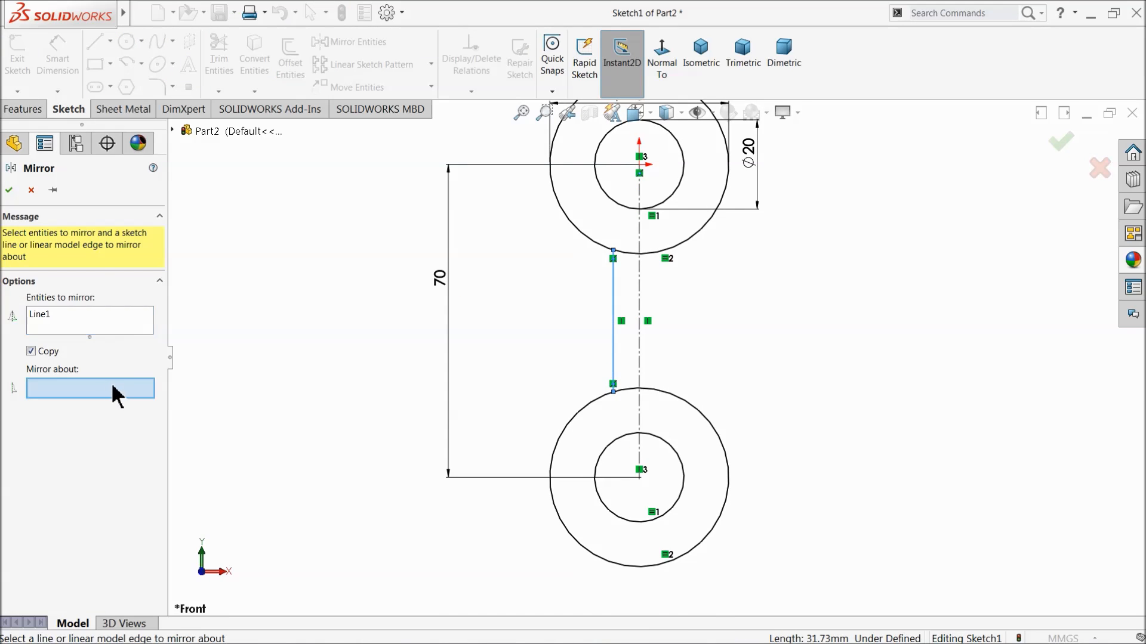
click(639, 310)
click(8, 191)
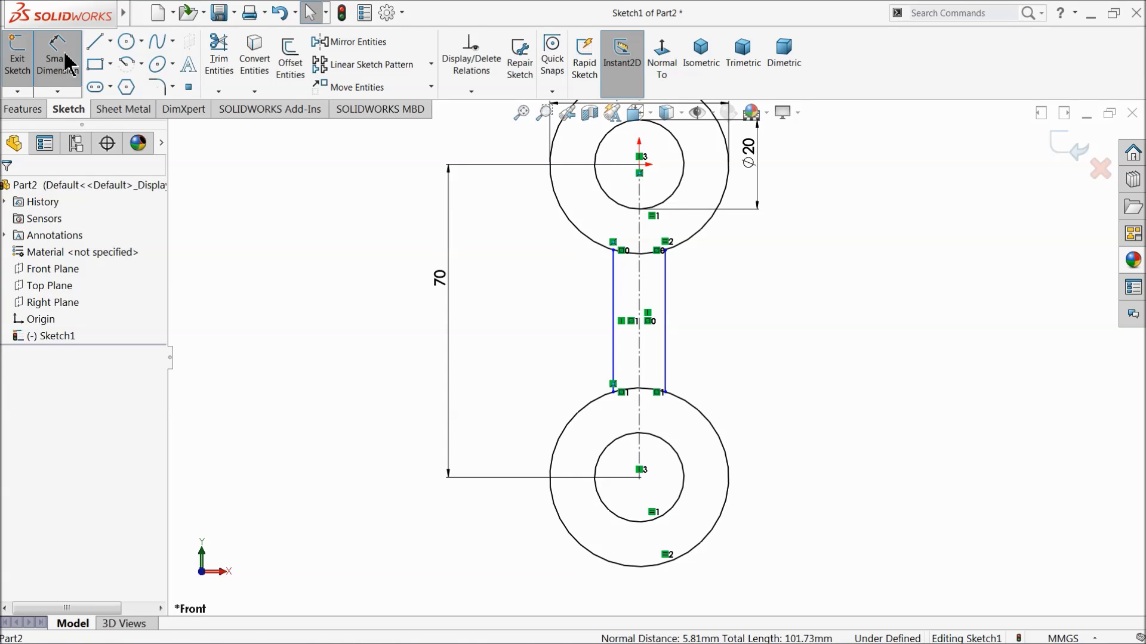
Dimension the distance between the two vertical connecting lines to 15 mm.
click(613, 312)
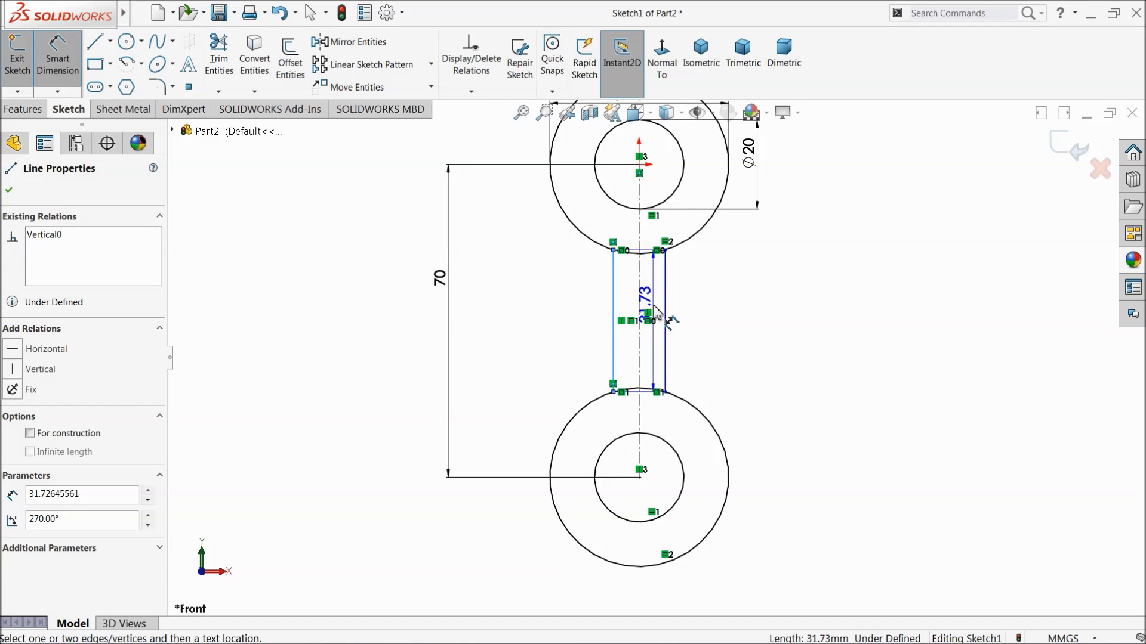
click(665, 313)
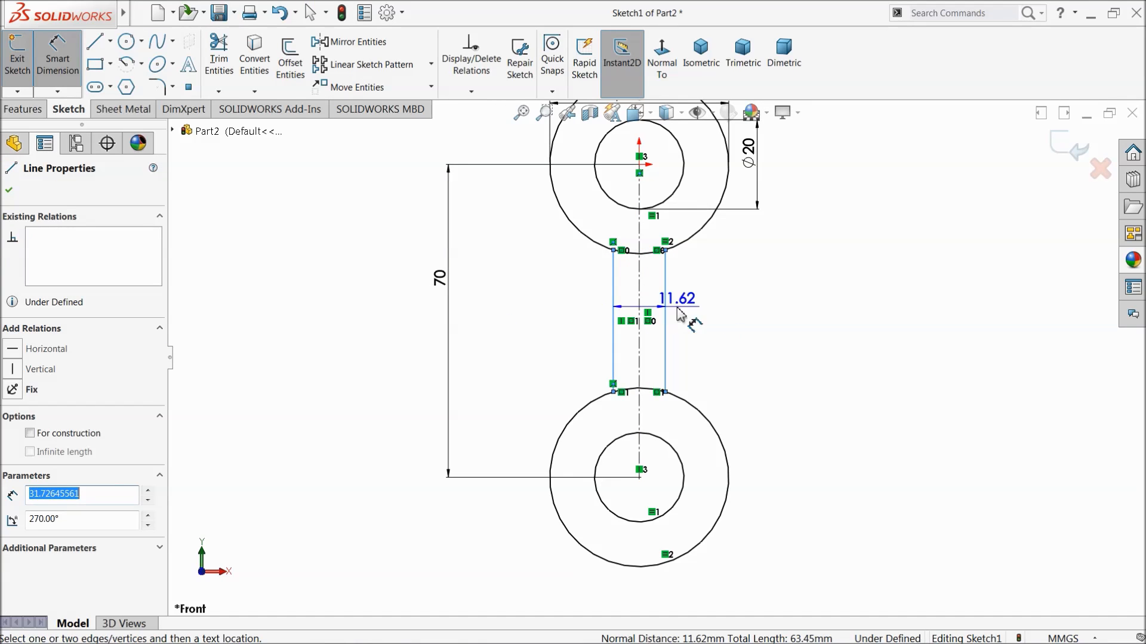
click(735, 305)
text(15)
key(Return)
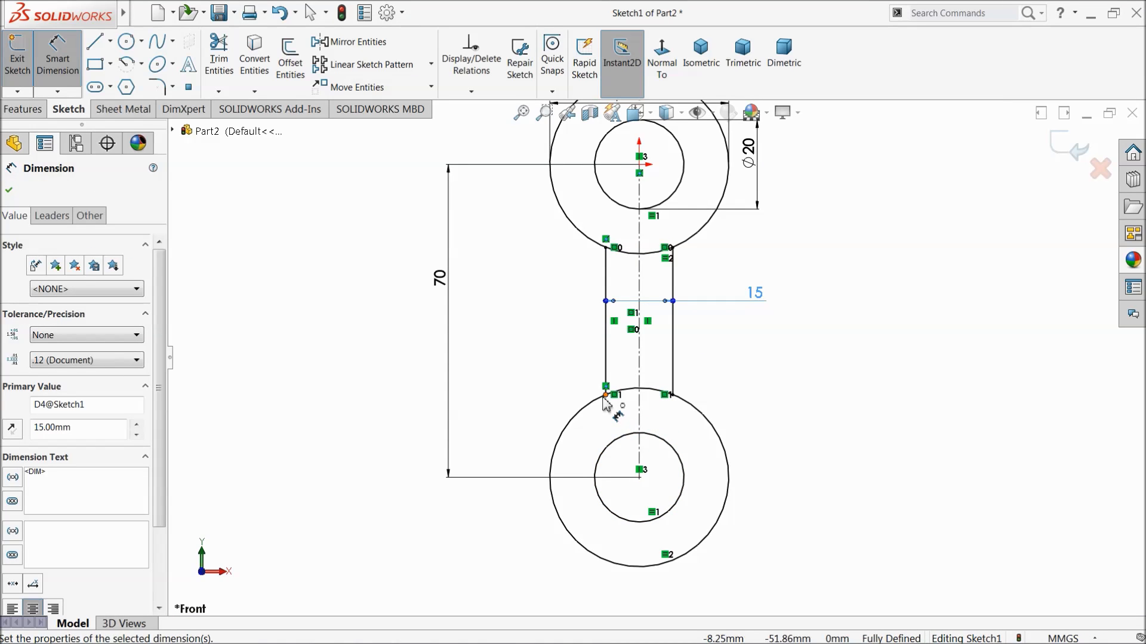
click(10, 191)
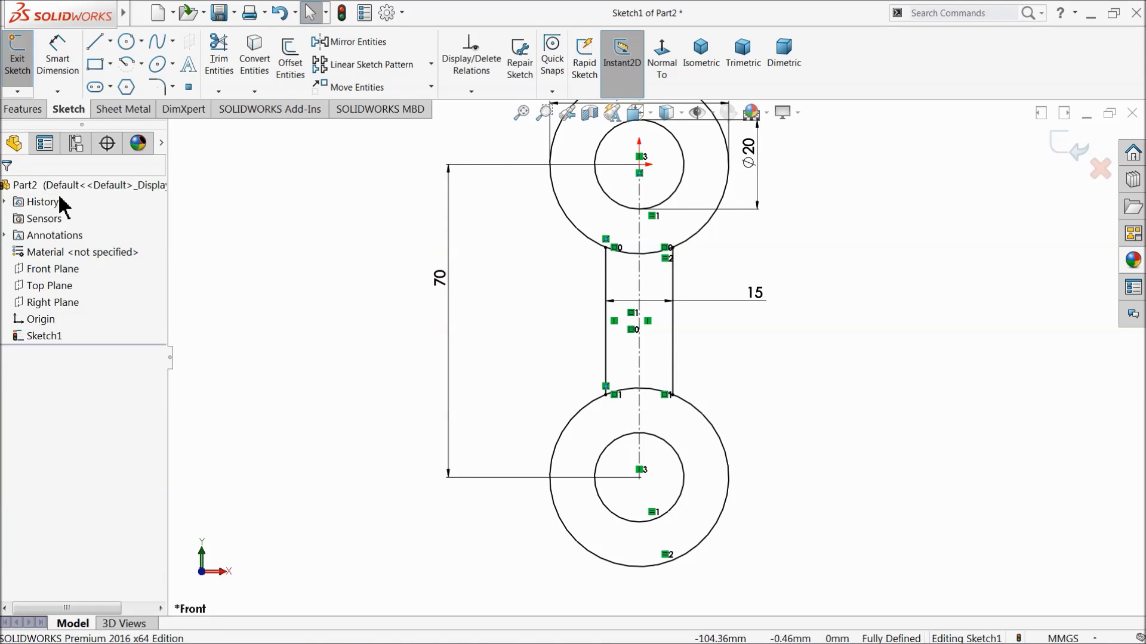
Power trim the arcs of both outer circles that lie between the two vertical connecting lines.
click(222, 67)
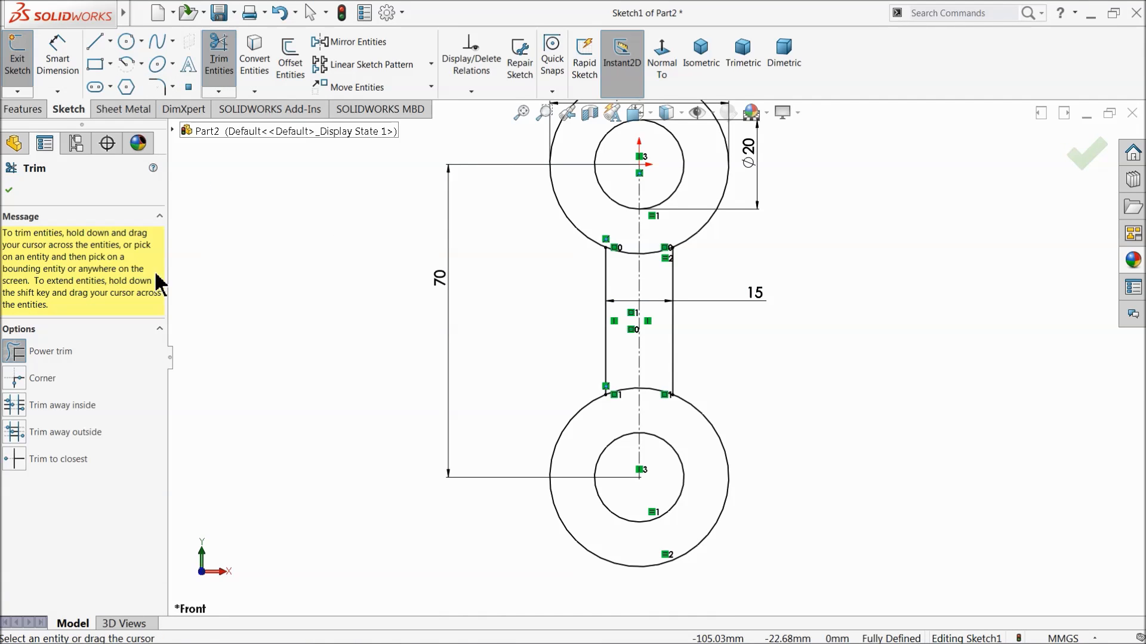
scroll(667, 316, down, 4)
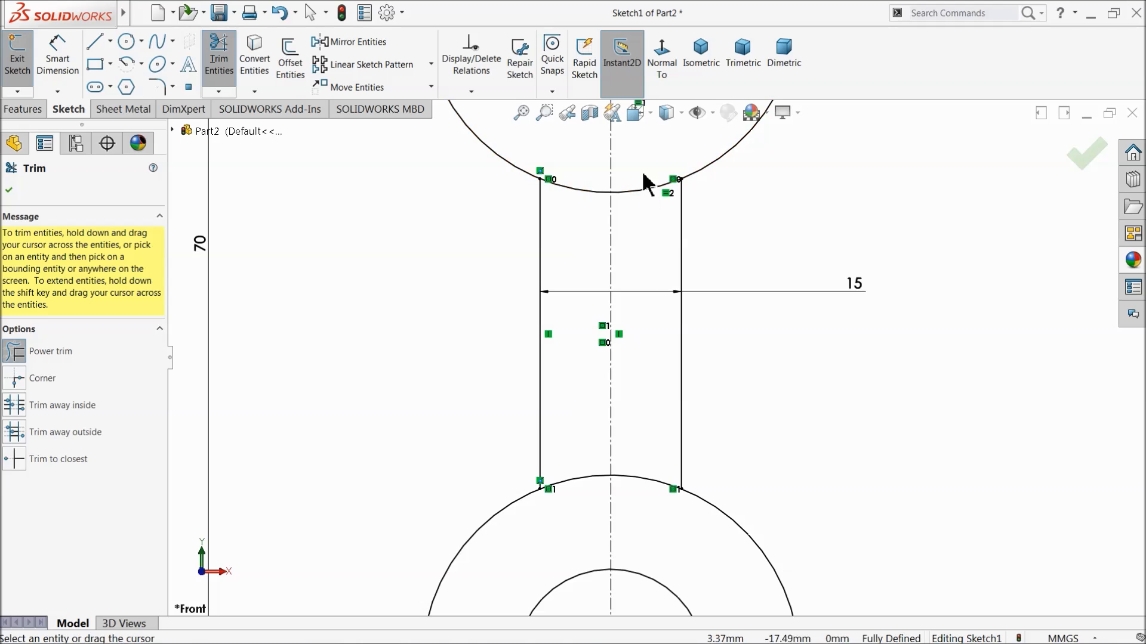
drag(577, 167, 577, 208)
drag(567, 495, 567, 474)
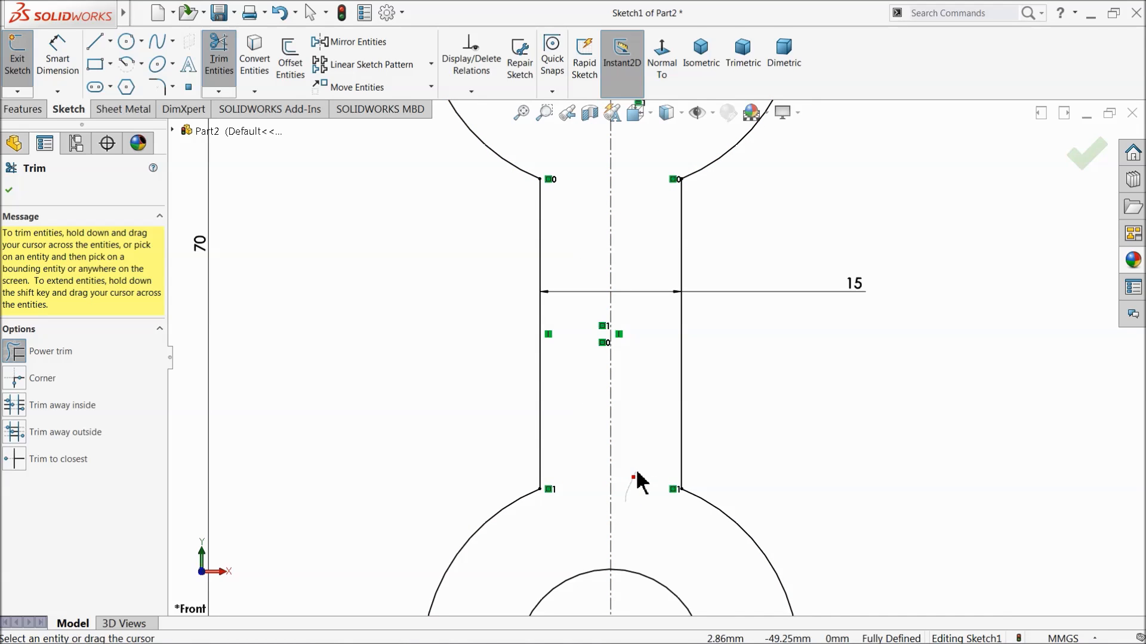
scroll(654, 391, up, 3)
scroll(641, 364, up, 3)
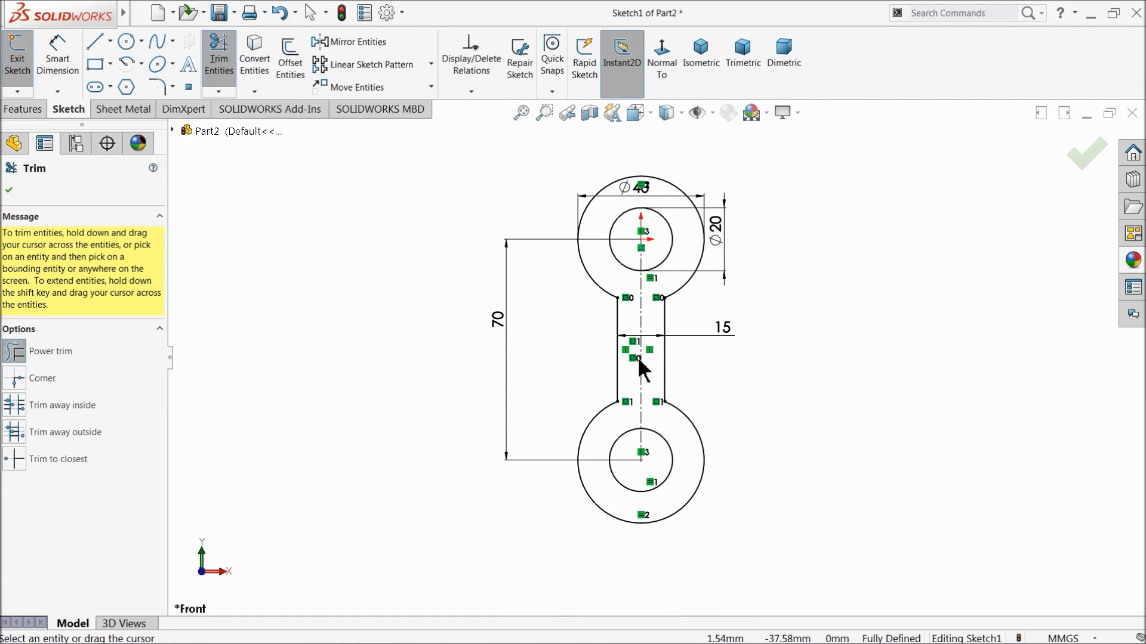
Reposition the 40 mm diameter dimension above the upper ring, clear of the sketch geometry.
click(9, 191)
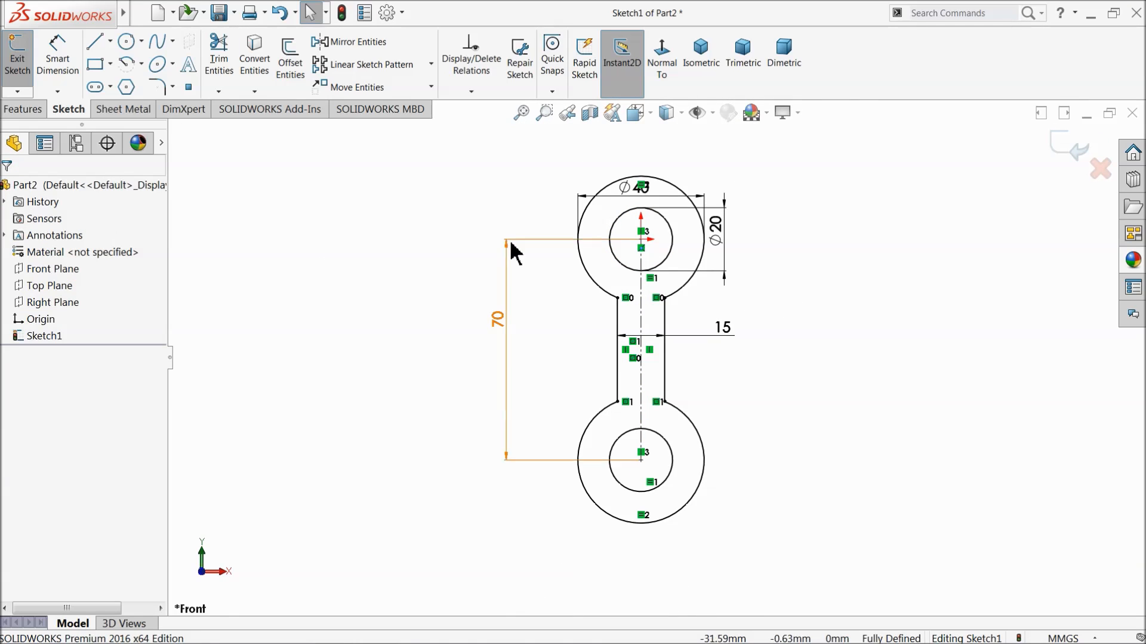
scroll(635, 233, down, 2)
drag(633, 186, 634, 148)
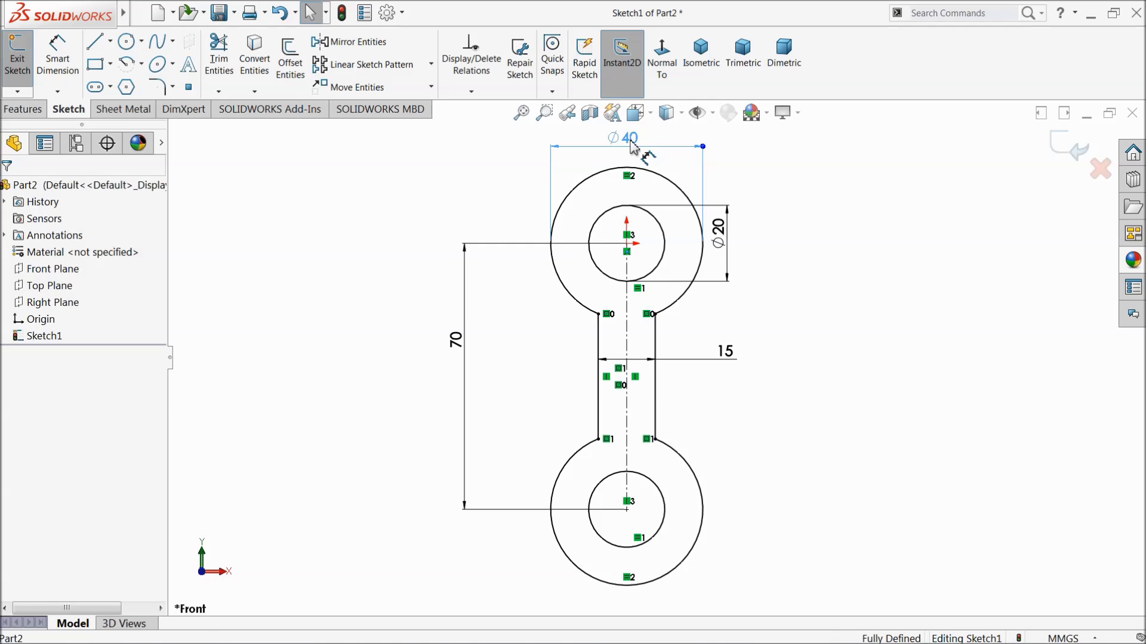
Extrude the link profile as a boss 20 mm deep, symmetric about the sketch plane with the Mid Plane end condition.
click(23, 109)
click(24, 59)
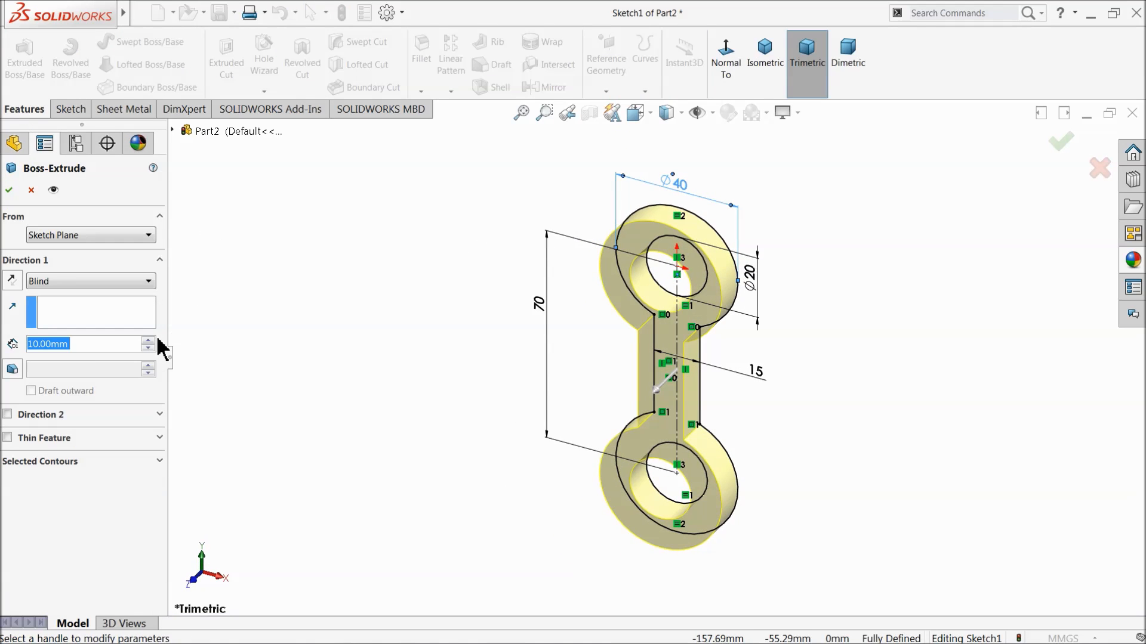
click(71, 282)
click(59, 365)
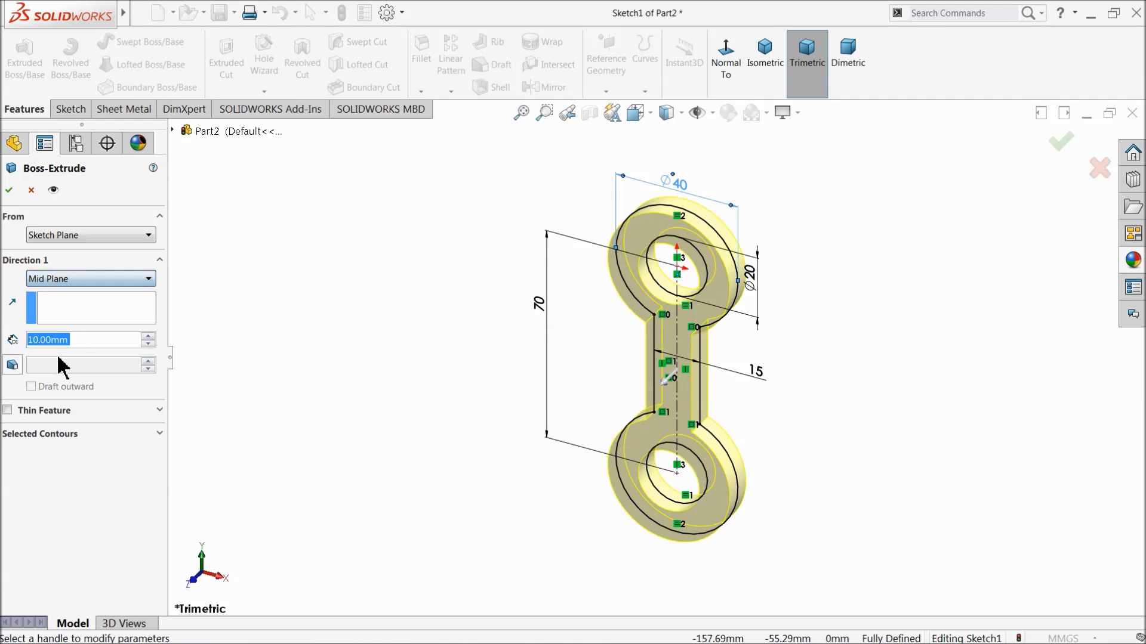
click(148, 336)
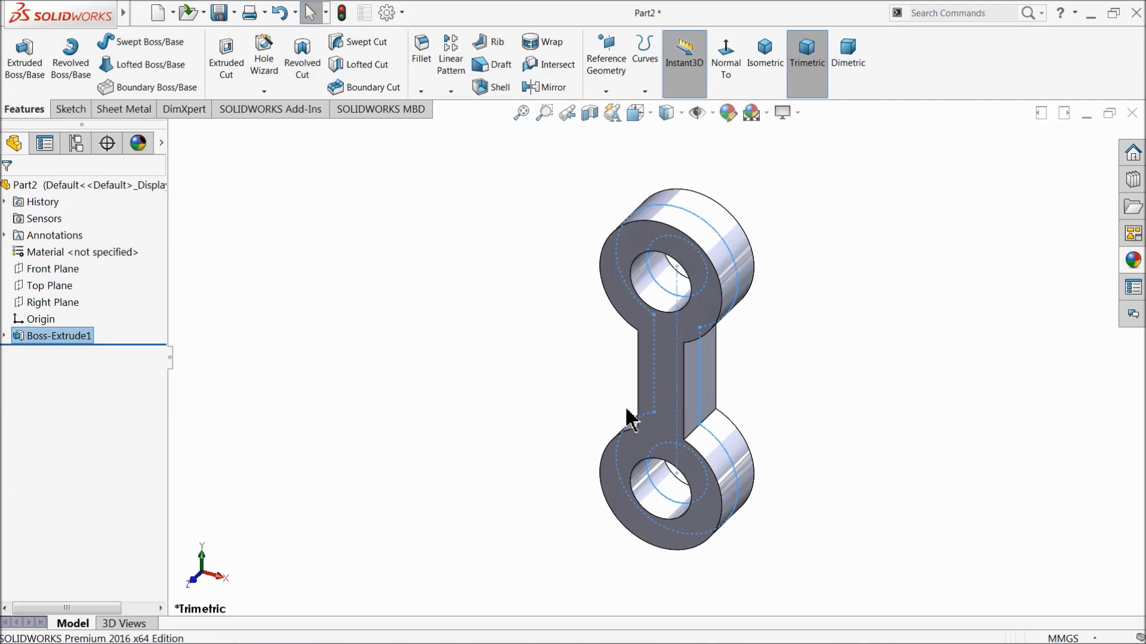
click(264, 251)
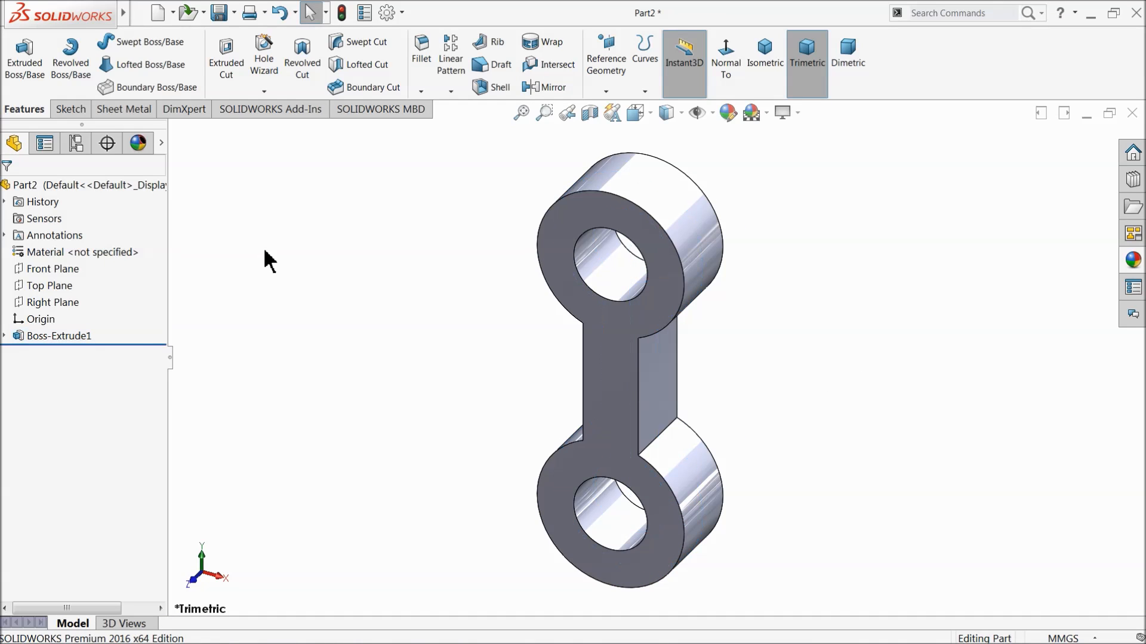
Start a constant-size fillet on the link with a 1 mm radius.
click(423, 79)
text(1)
key(Return)
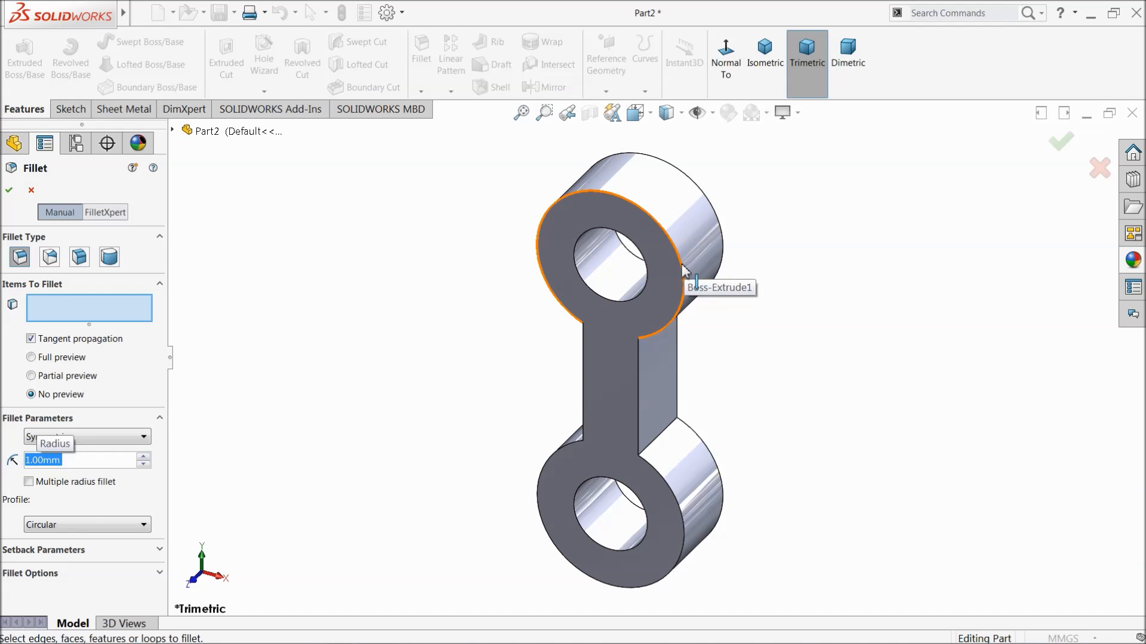
click(683, 298)
click(636, 377)
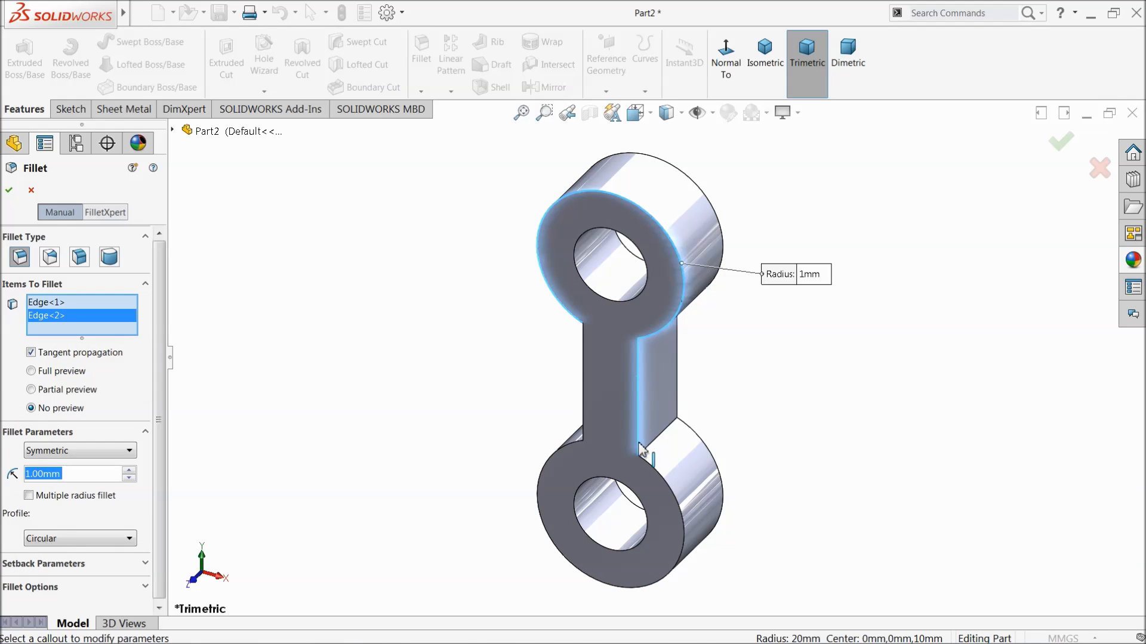
click(655, 473)
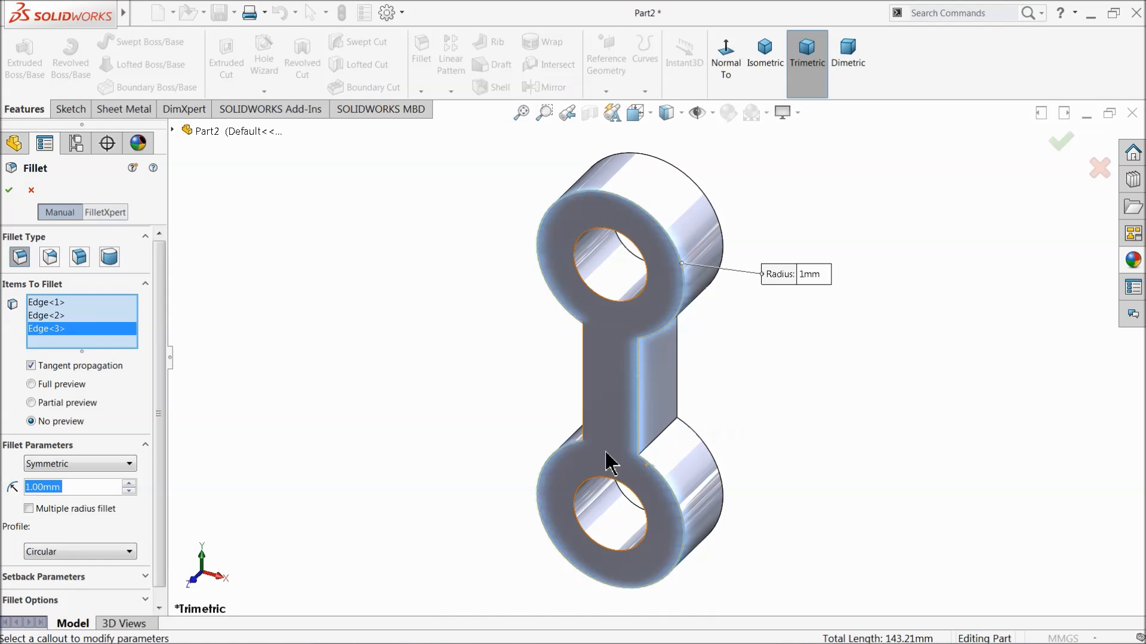
right_click(39, 331)
click(79, 335)
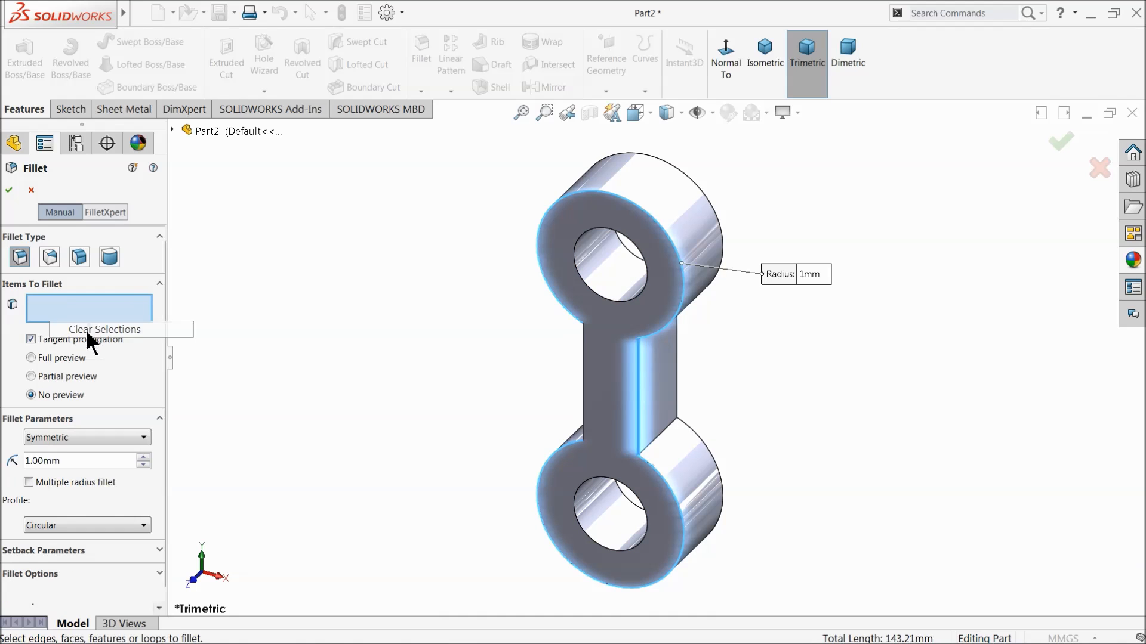
Select the link's flat front and back faces and apply the fillet to their edges.
click(611, 399)
mouse_move(611, 400)
middle_down()
mouse_move(686, 388)
mouse_move(616, 416)
middle_up()
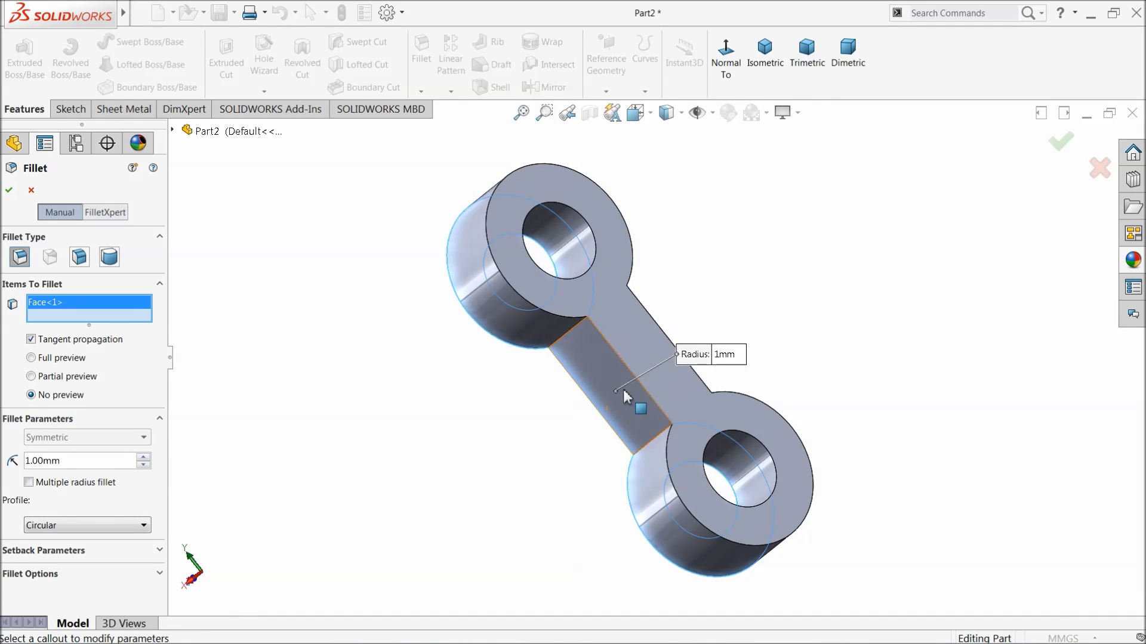
click(654, 358)
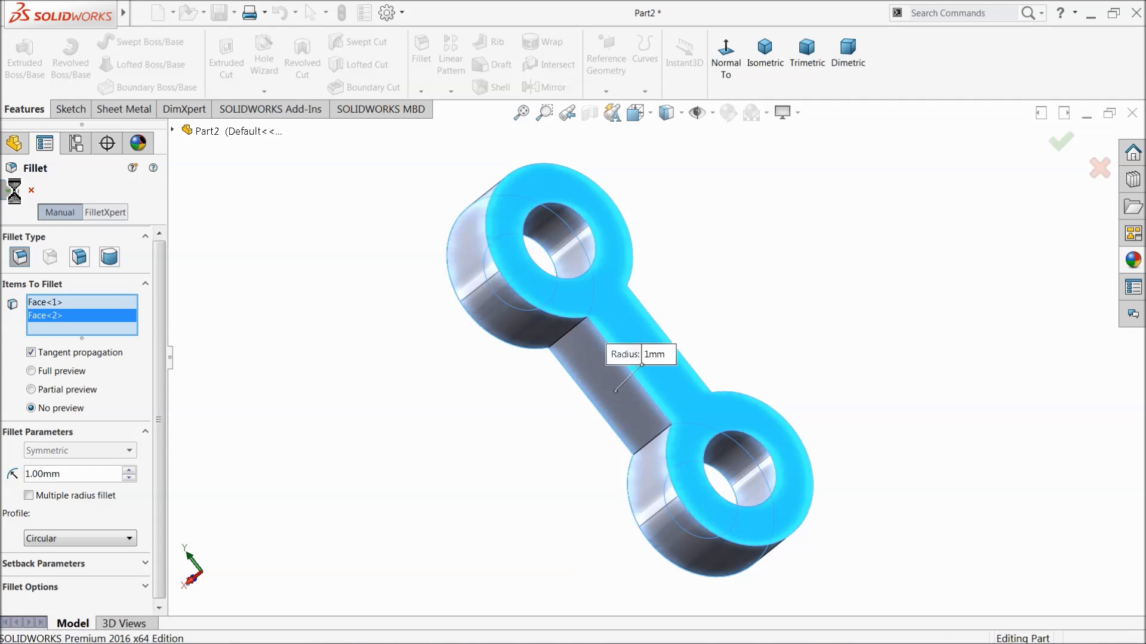
click(8, 189)
Apply the cast brass appearance to the whole part.
middle_drag(560, 377, 637, 314)
click(74, 187)
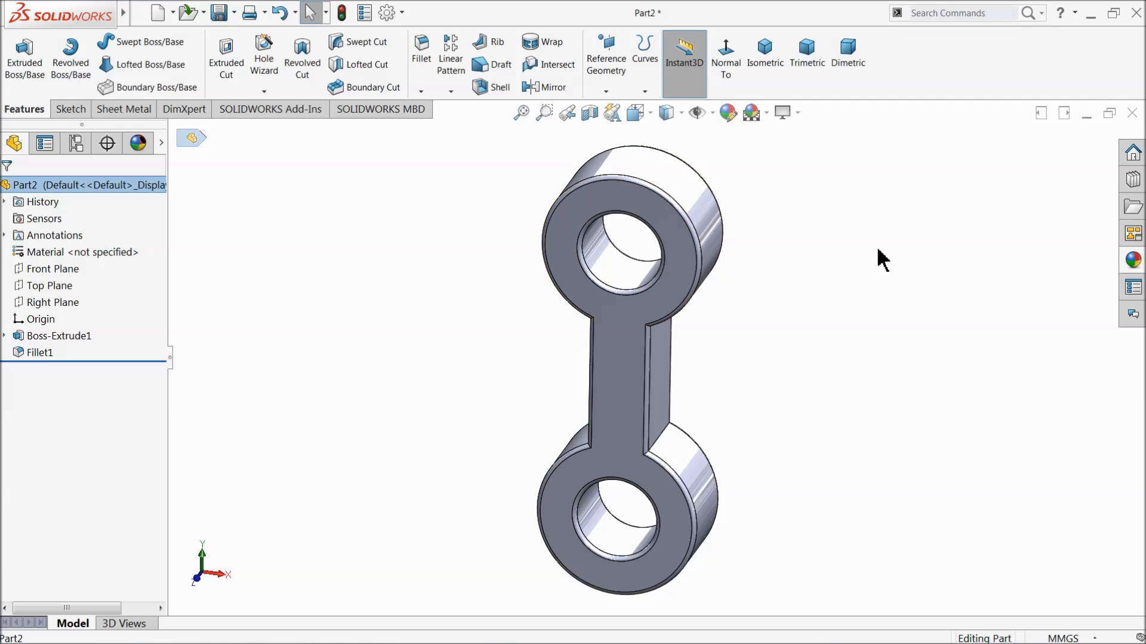
click(1133, 260)
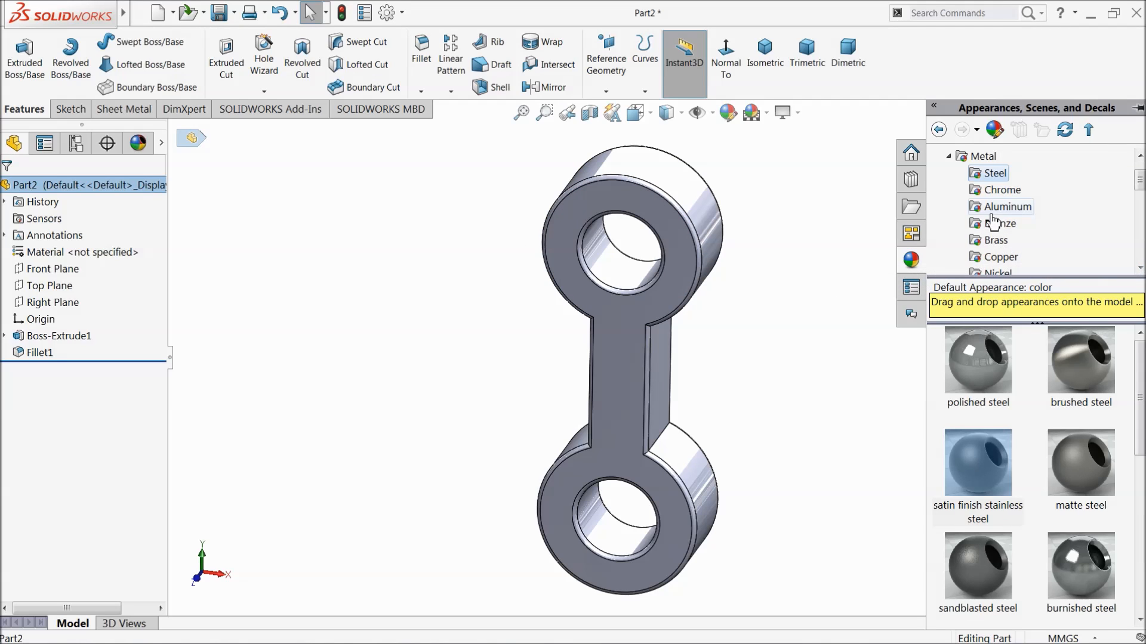
click(995, 239)
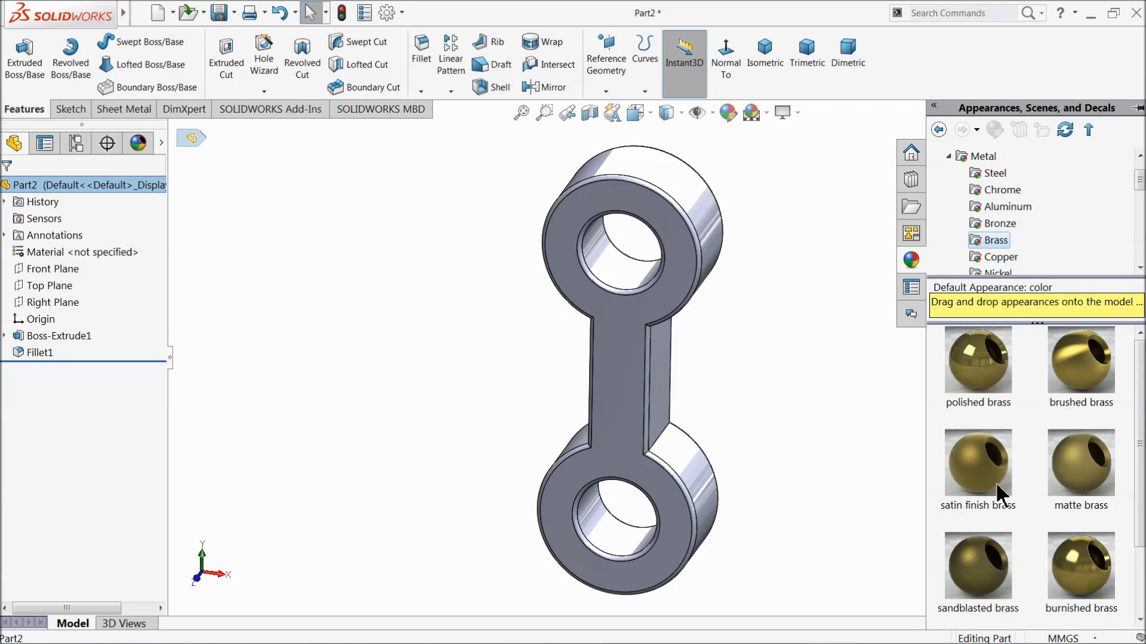
scroll(996, 520, down, 1)
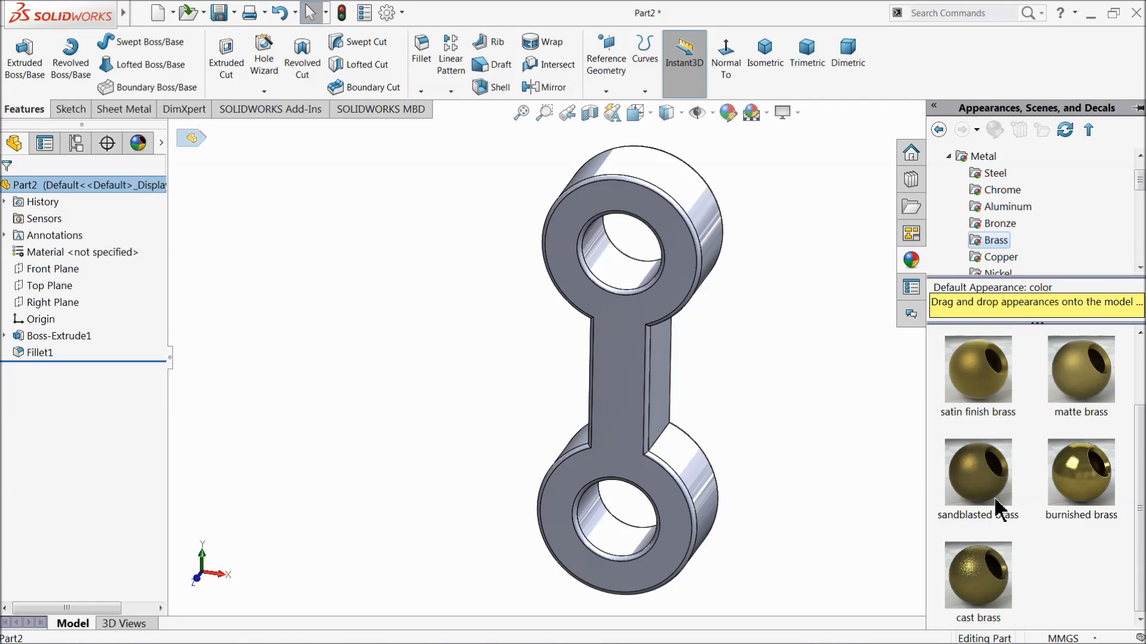
double_click(978, 576)
middle_drag(655, 388, 776, 415)
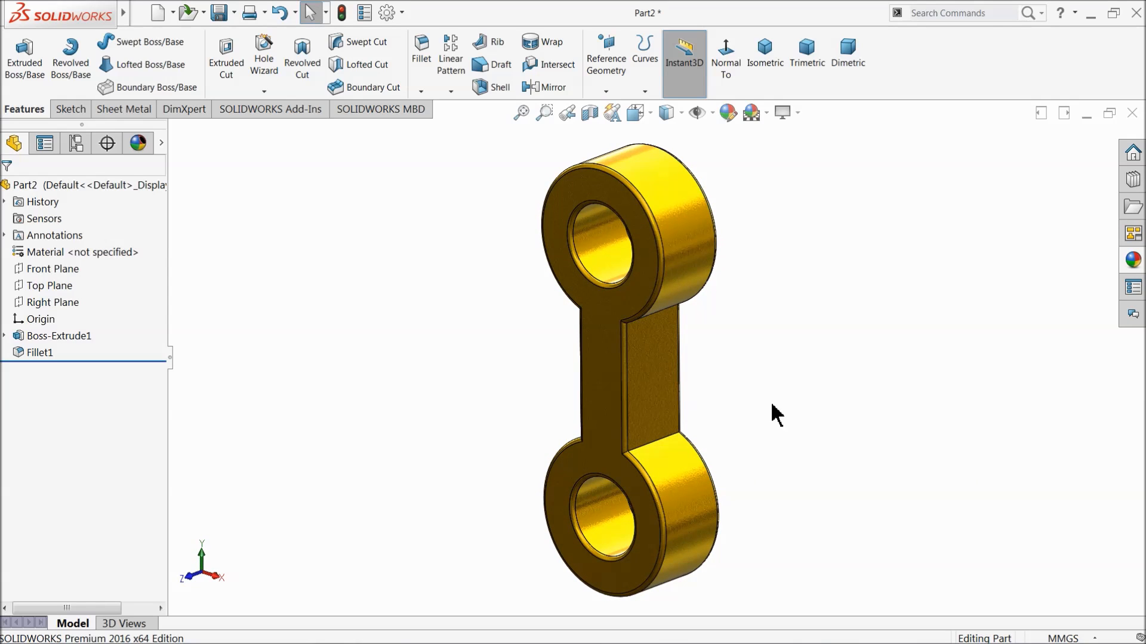
Save the part as 2.connecting rod in the Slider Crank mechanism folder.
click(218, 16)
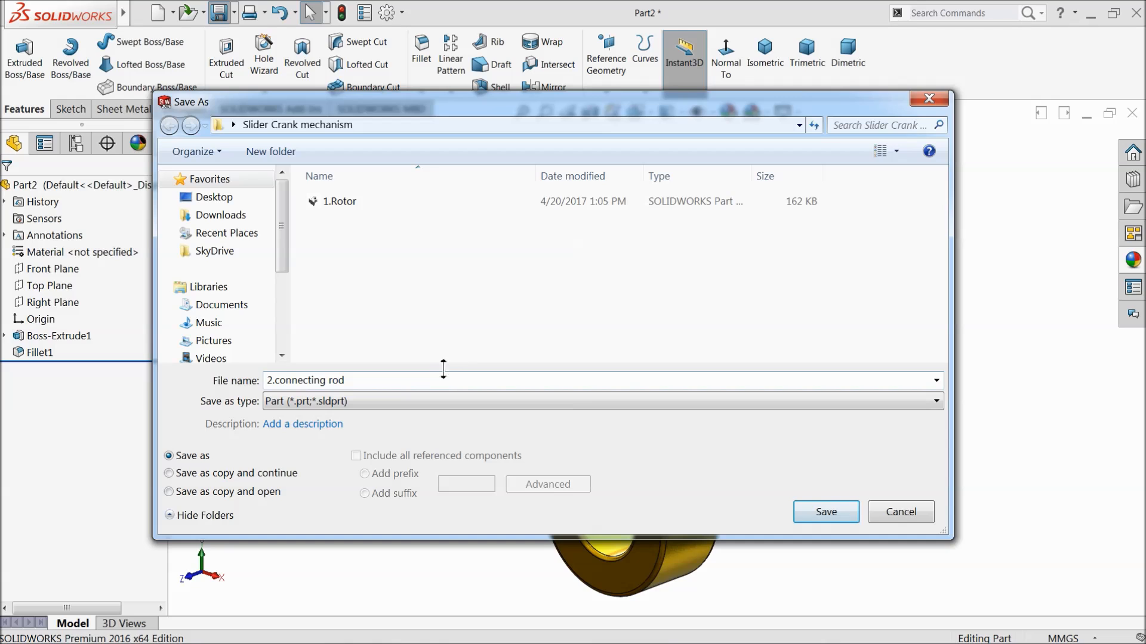
click(822, 517)
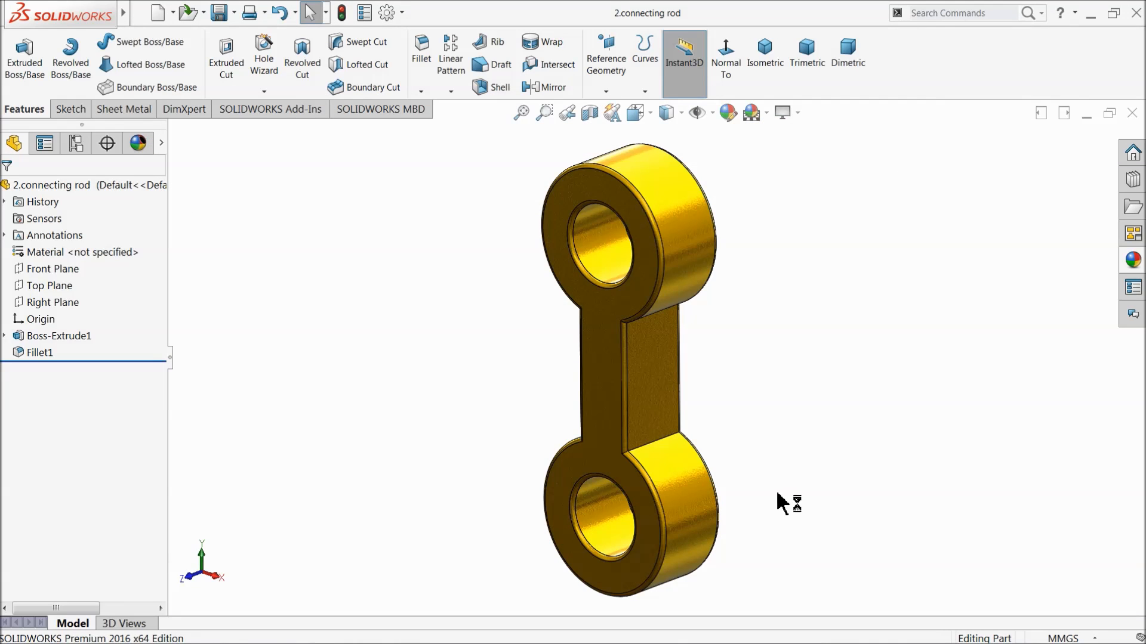
mouse_move(764, 422)
middle_down()
mouse_move(768, 332)
mouse_move(732, 404)
mouse_move(589, 421)
mouse_move(742, 378)
mouse_move(768, 414)
middle_up()
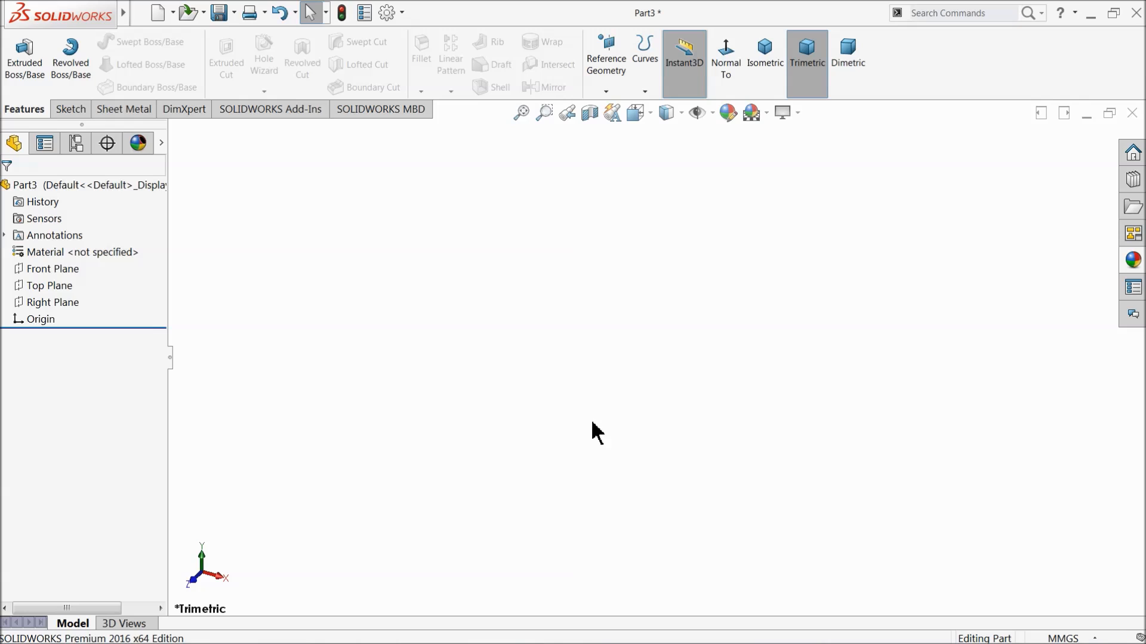
On the Top Plane, sketch a closed inverted-T profile from the origin with horizontal and vertical lines, its base about 28 mm high.
click(31, 288)
click(55, 267)
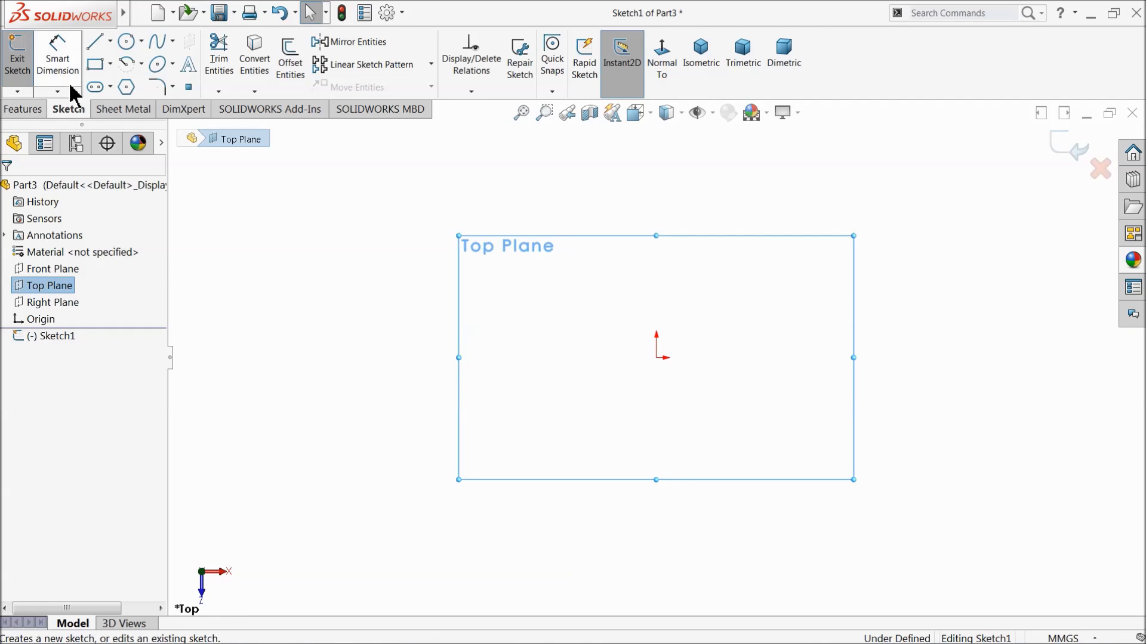
click(97, 46)
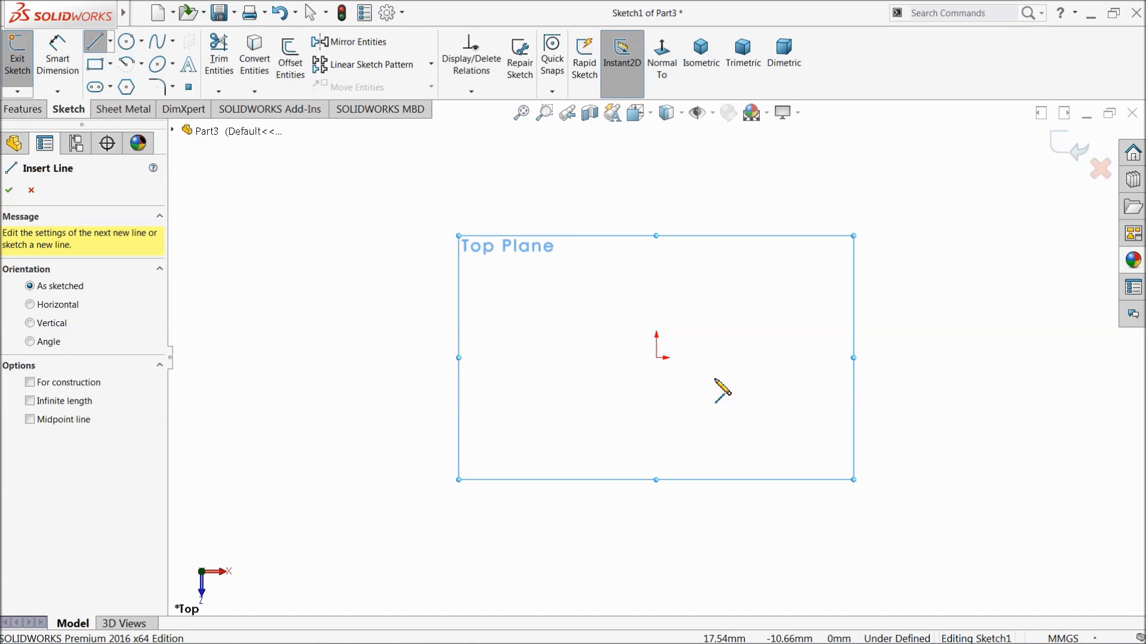
click(656, 358)
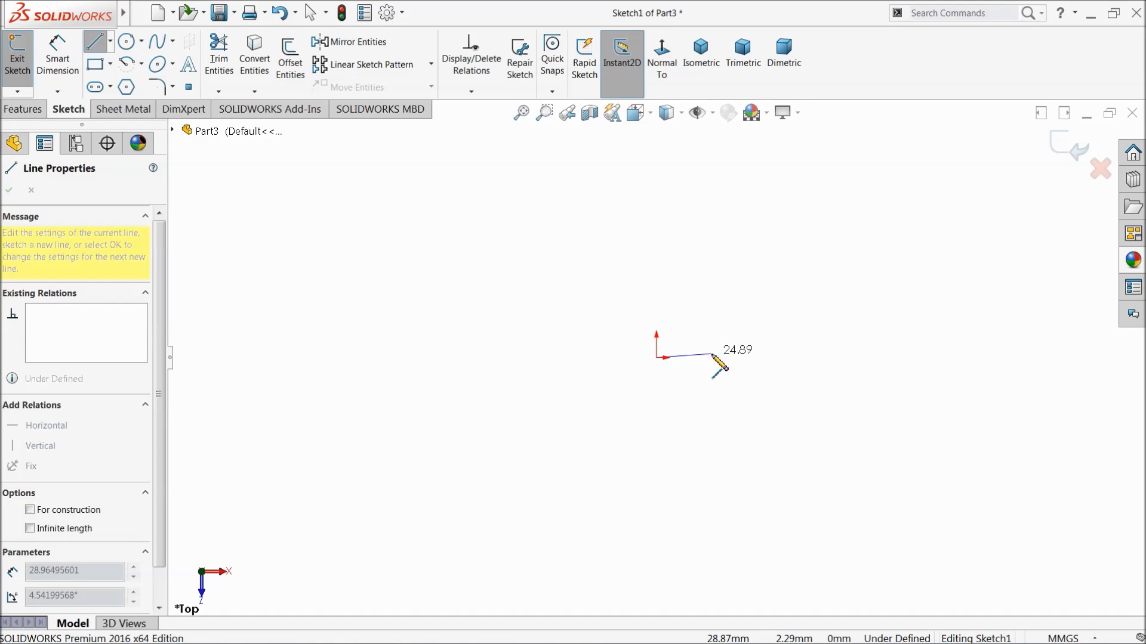
click(878, 358)
click(878, 297)
click(798, 297)
click(799, 234)
click(720, 234)
click(719, 296)
click(657, 297)
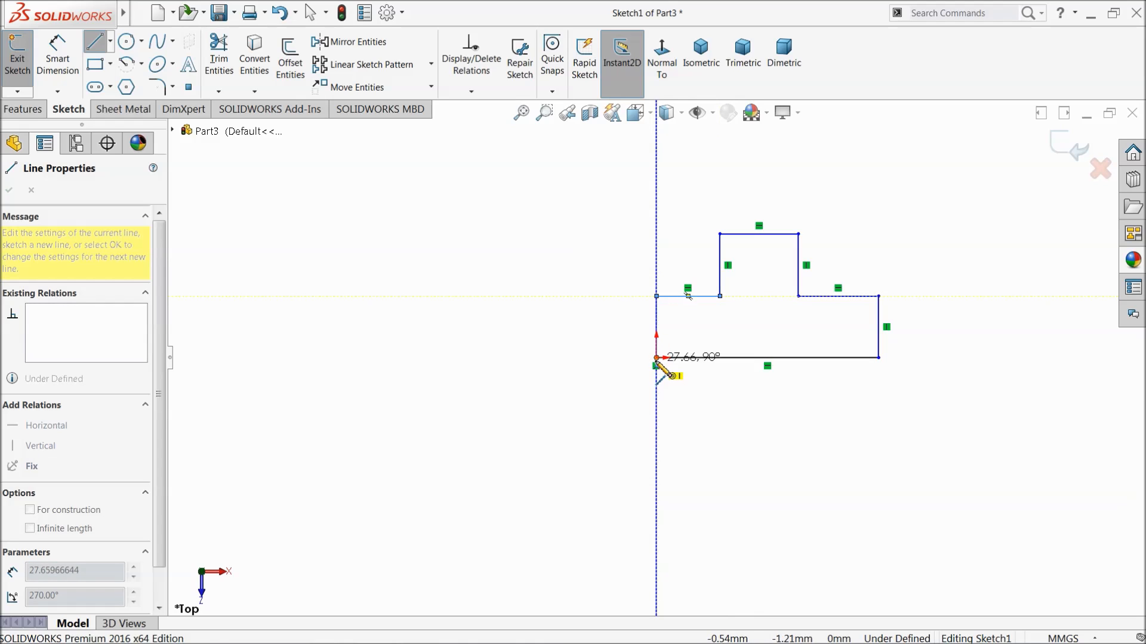
click(656, 359)
right_click(578, 350)
click(607, 361)
Dimension the bottom line of the profile to 50 mm.
scroll(870, 306, down, 3)
scroll(875, 317, down, 1)
scroll(788, 317, down, 1)
click(52, 78)
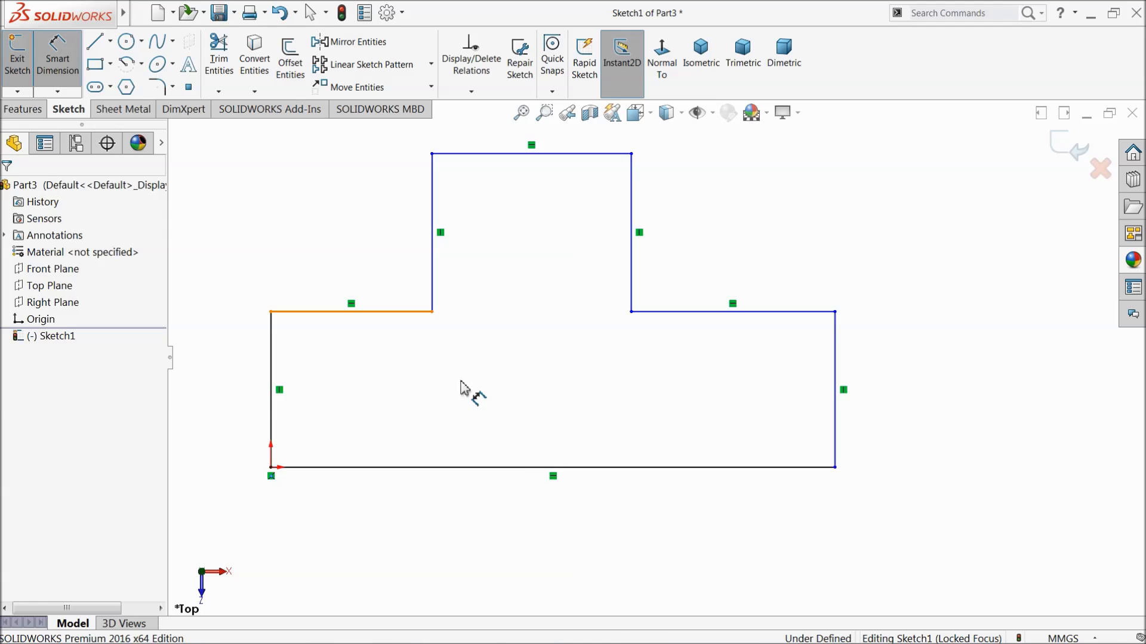
click(547, 469)
click(542, 507)
text(50)
key(Return)
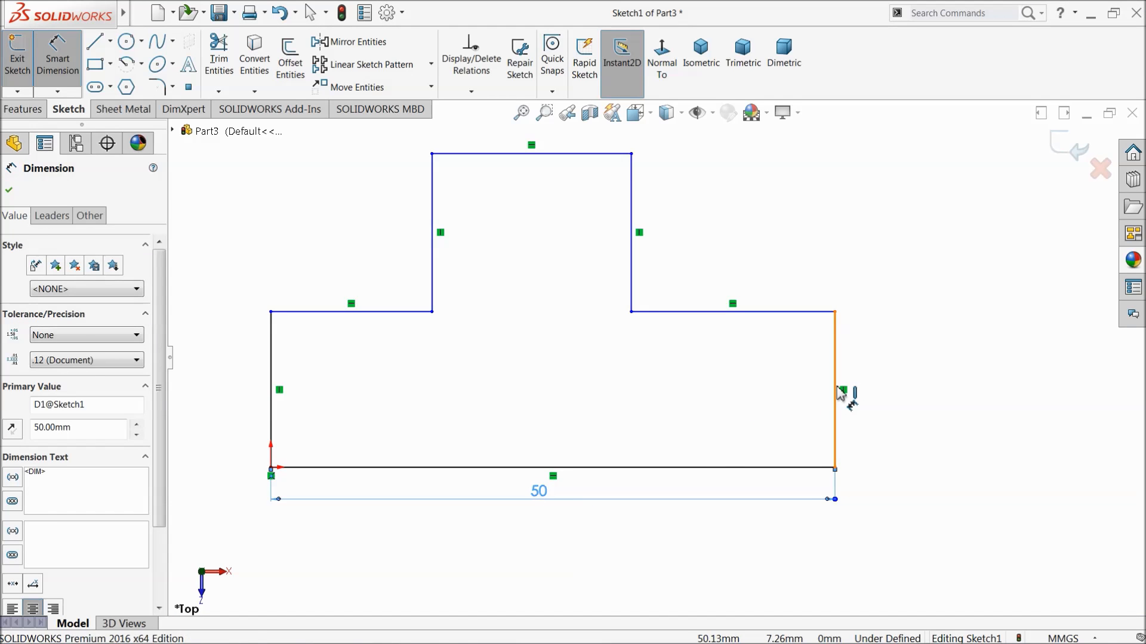
Dimension the right vertical edge of the profile's base to 20 mm.
click(836, 392)
click(891, 395)
text(20)
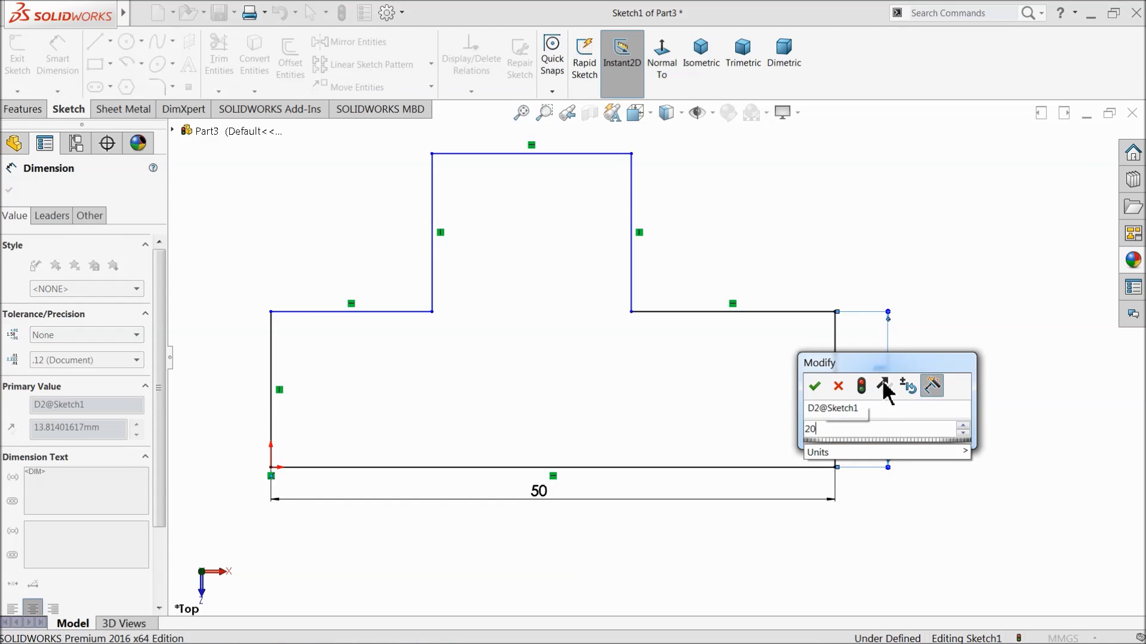
key(Return)
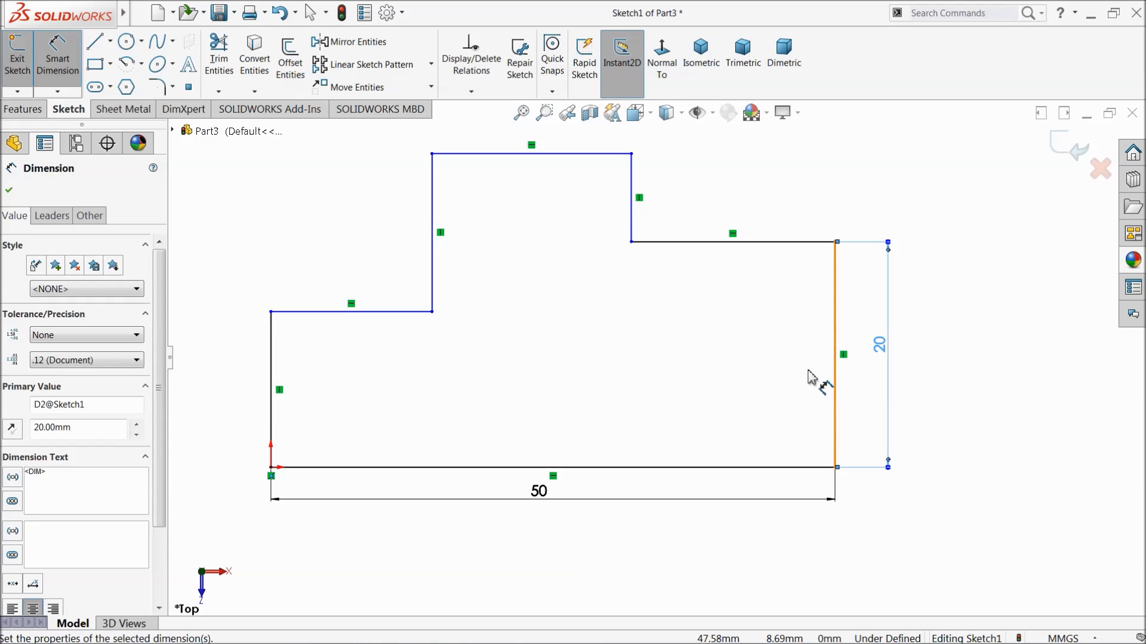
Dimension the right vertical edge of the profile's raised section to 20 mm.
scroll(662, 343, up, 3)
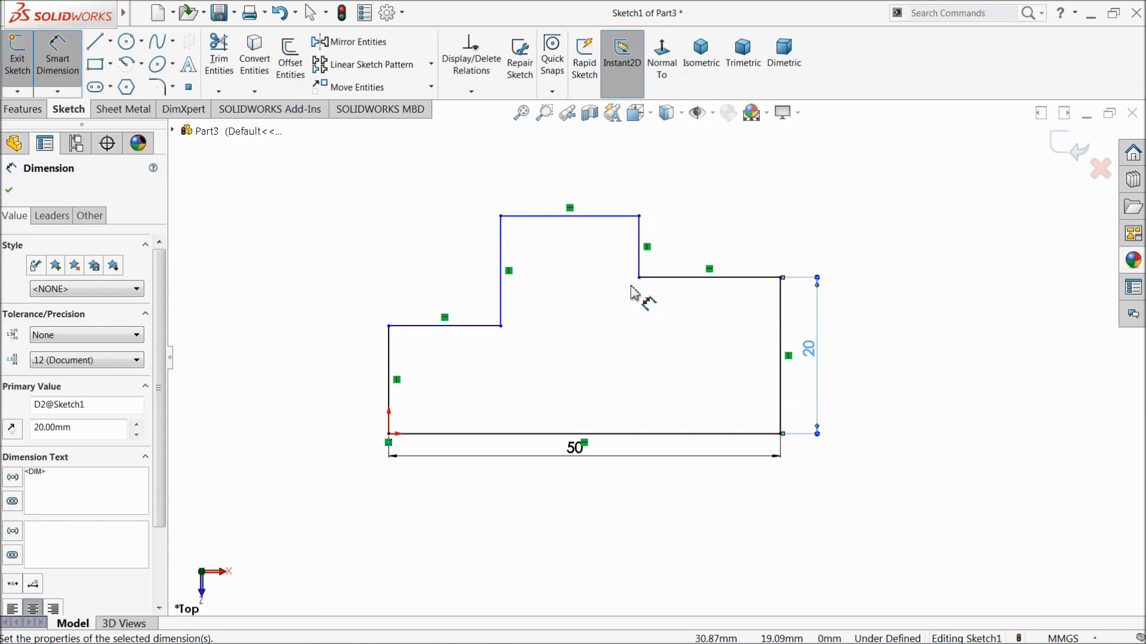
click(644, 248)
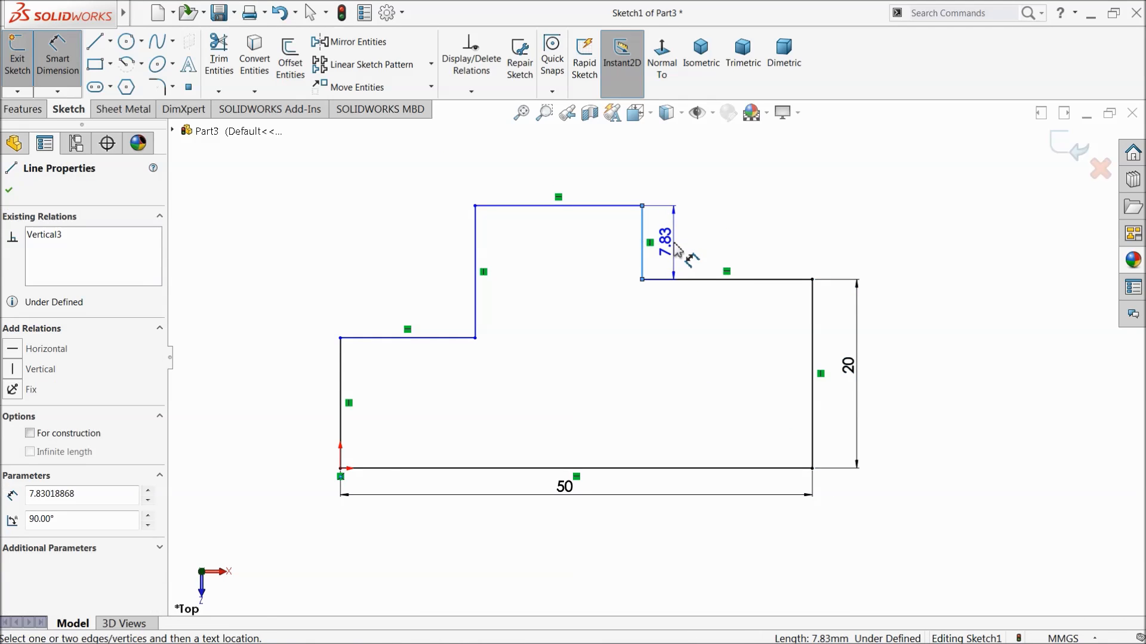
click(676, 253)
text(20)
key(Return)
Dimension the top line of the raised section to 20 mm.
scroll(627, 294, up, 3)
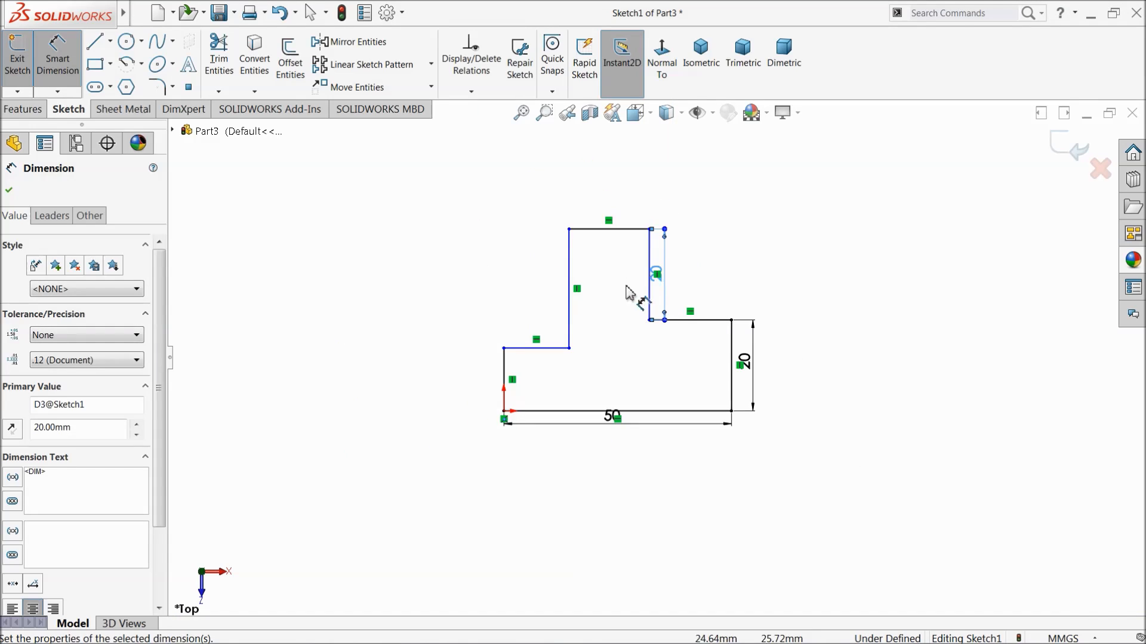
scroll(570, 333, down, 2)
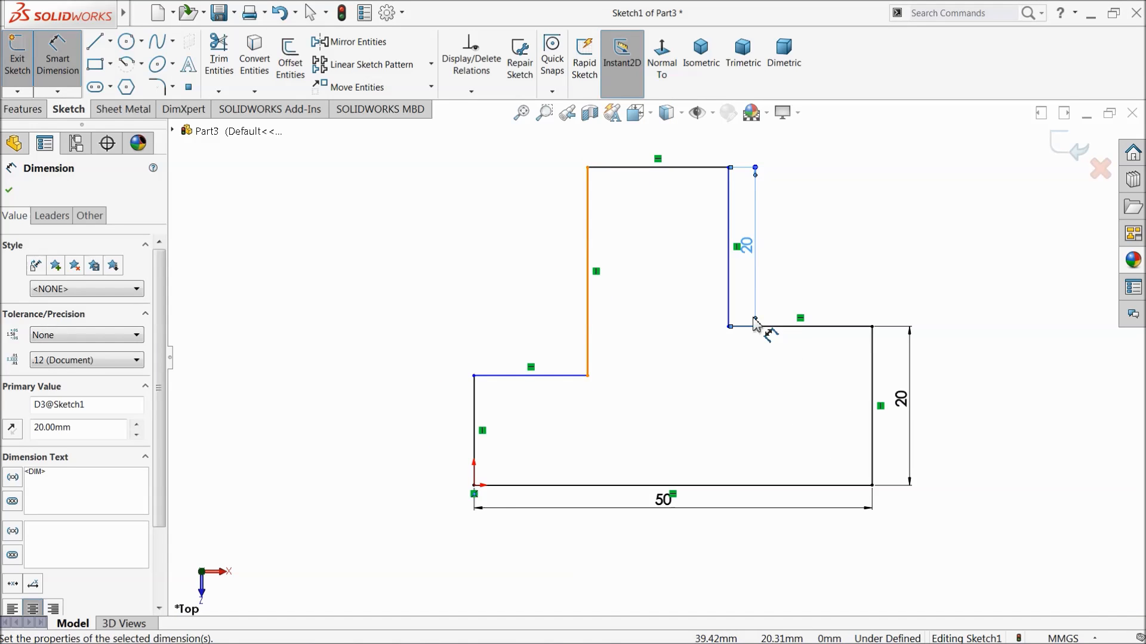
click(655, 169)
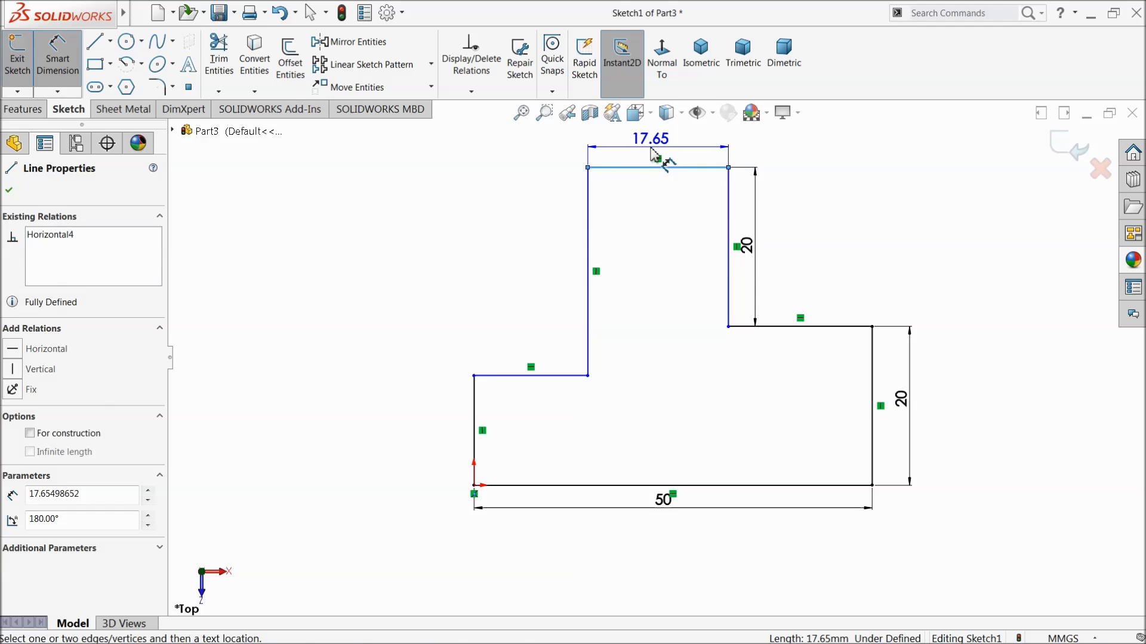
click(663, 143)
text(20)
key(Return)
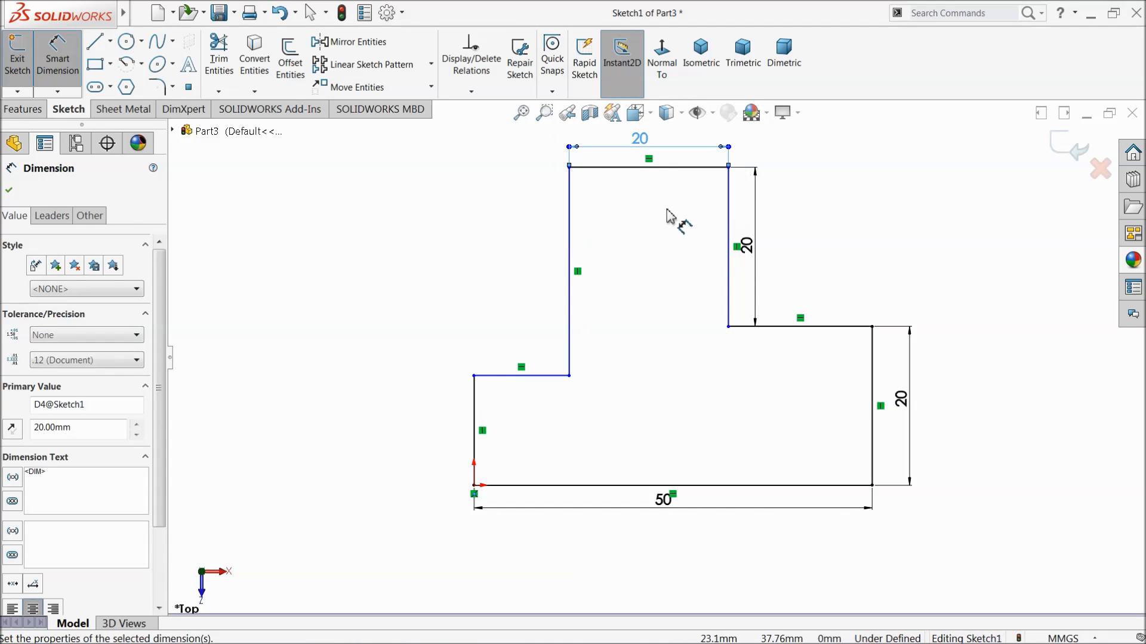
Dimension the horizontal shoulder line beside the raised section's right edge to 15 mm.
click(800, 334)
click(793, 367)
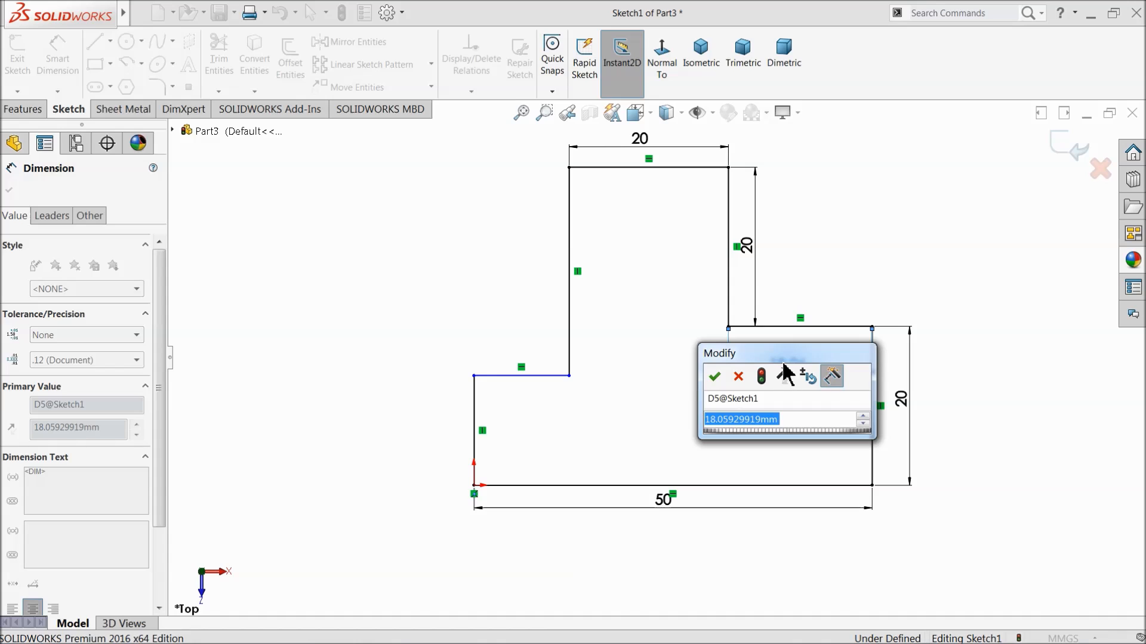
text(15)
key(Return)
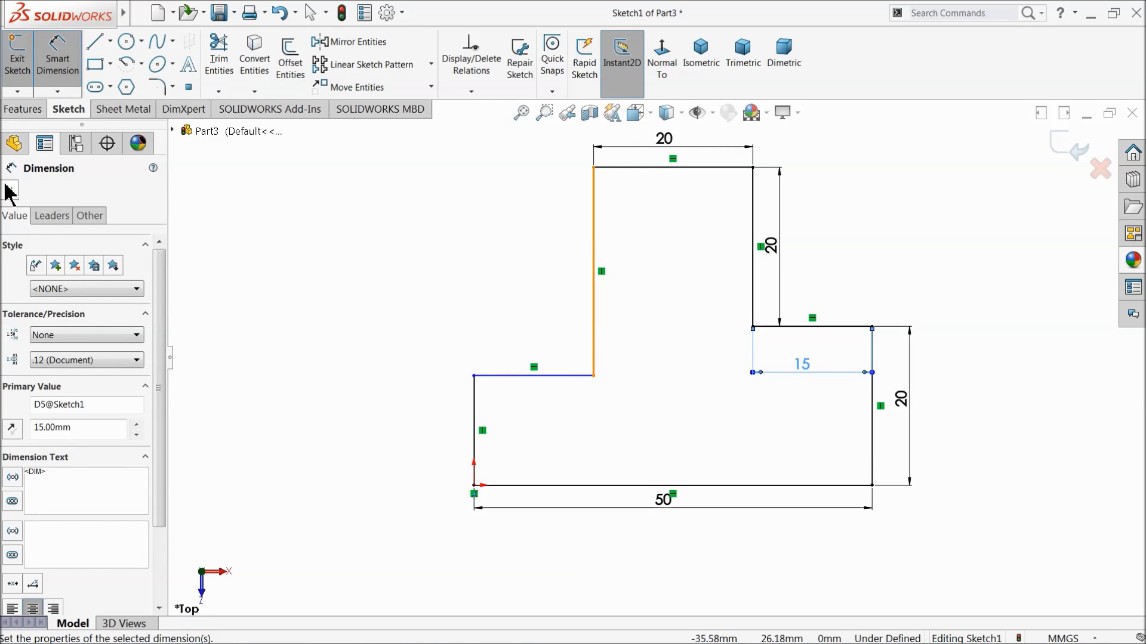
click(9, 191)
Make the two horizontal shoulder lines on either side of the raised section collinear.
click(555, 376)
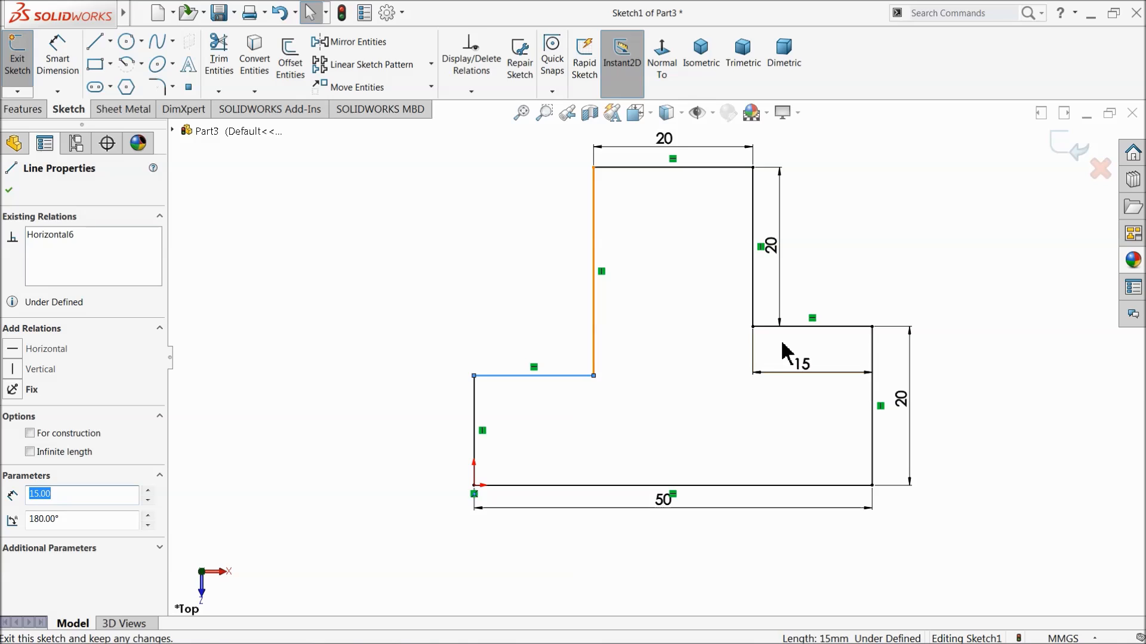
ctrl+click(794, 327)
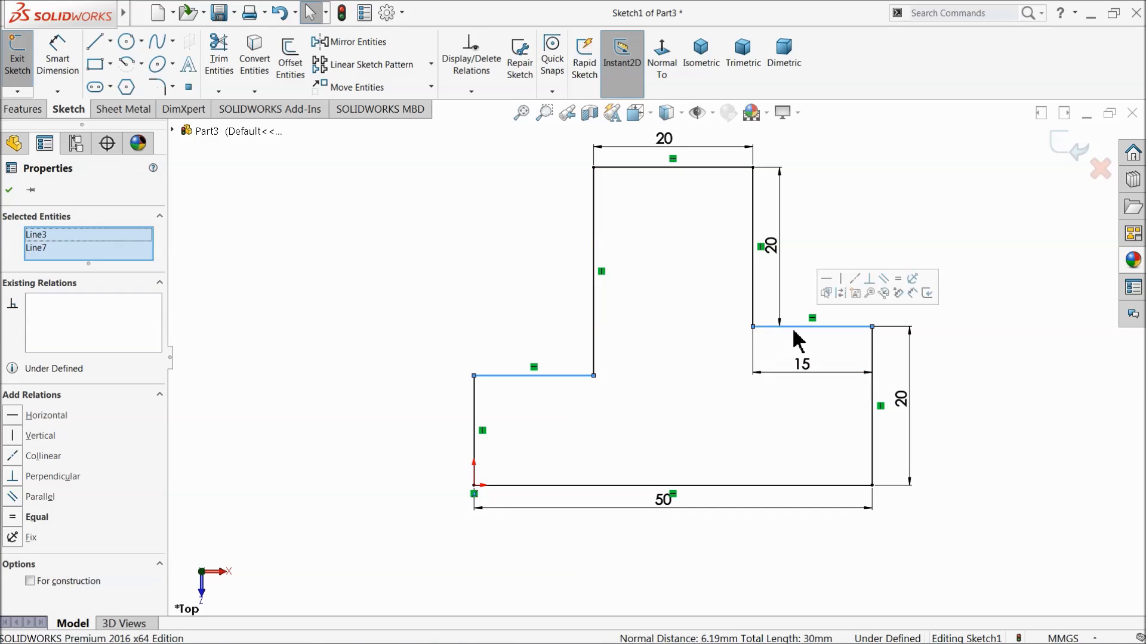
click(860, 282)
click(409, 266)
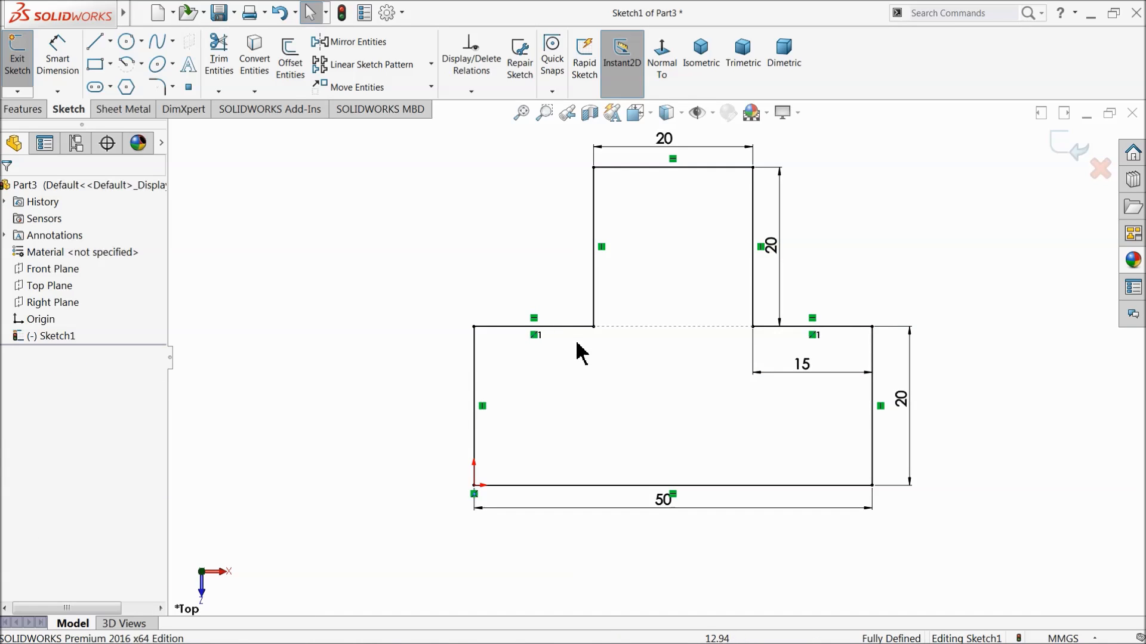
Extrude the inverted-T profile 70 mm with the Mid Plane end condition.
click(23, 109)
click(25, 63)
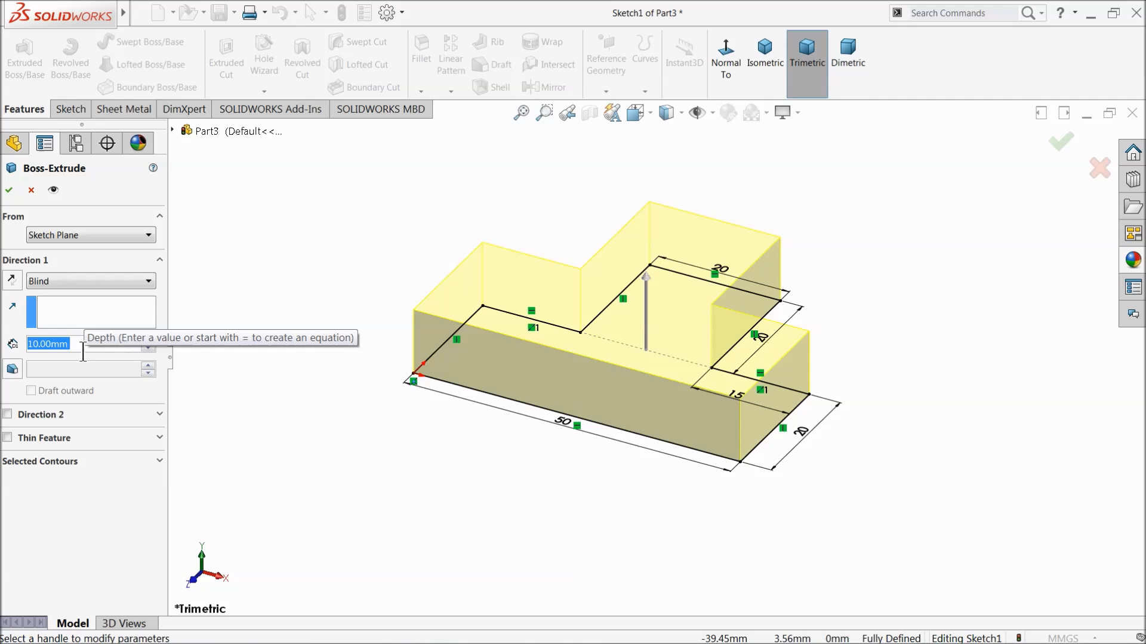
text(70)
key(Return)
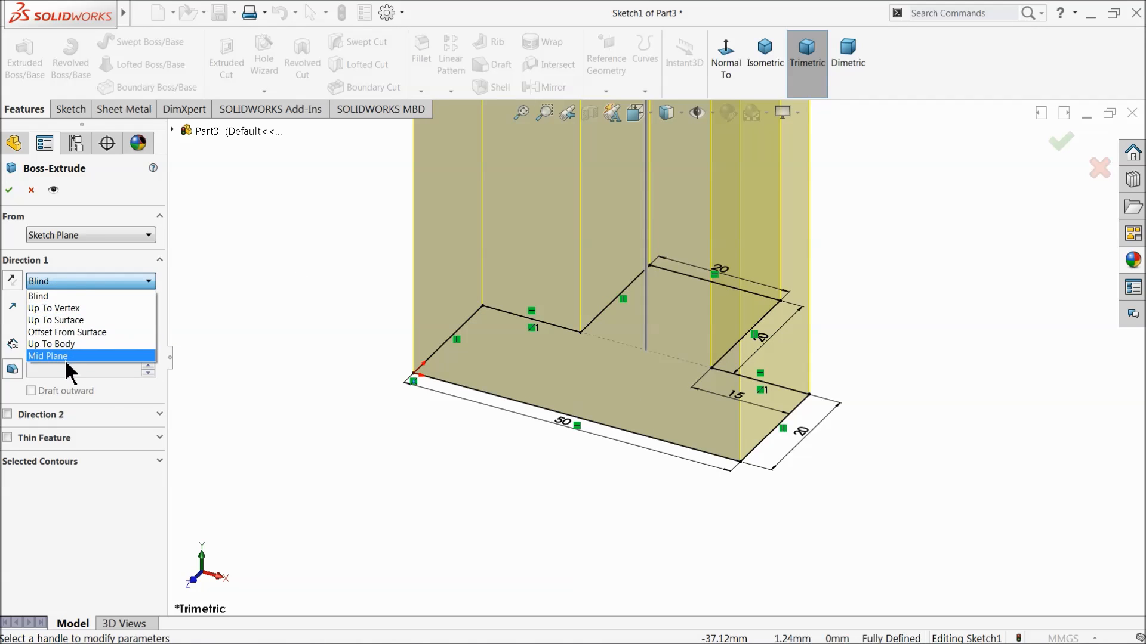
click(68, 362)
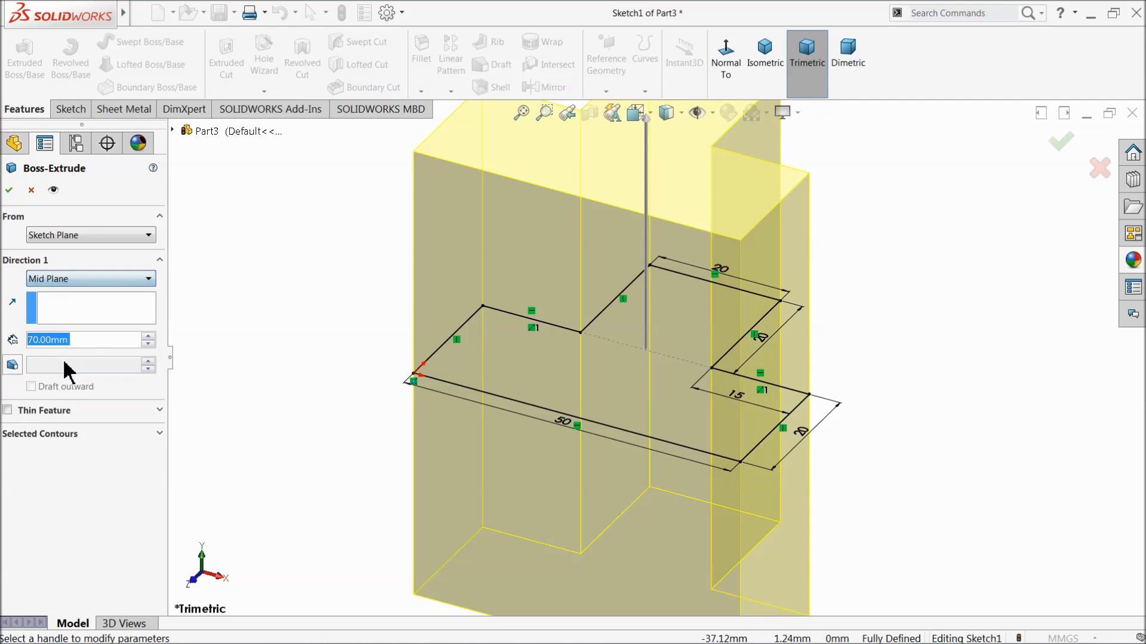
click(9, 190)
Start a sketch on the block's large flat front face and draw a circle about 10.4 mm in radius near its middle, level with the origin.
key(f)
middle_drag(362, 334, 465, 352)
click(609, 385)
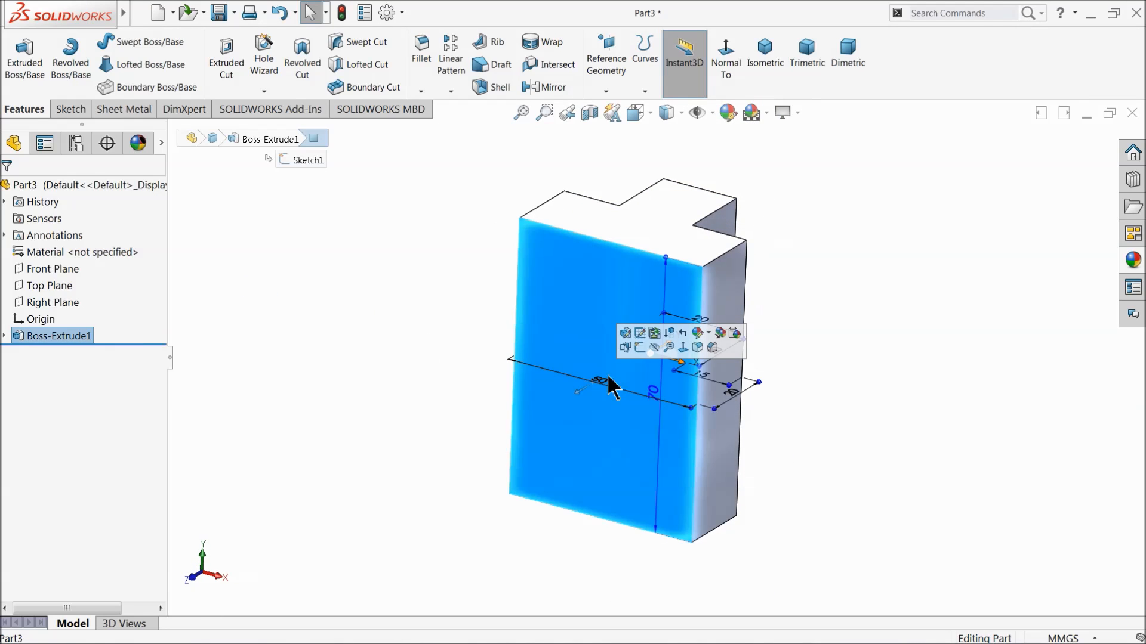
click(640, 348)
click(661, 62)
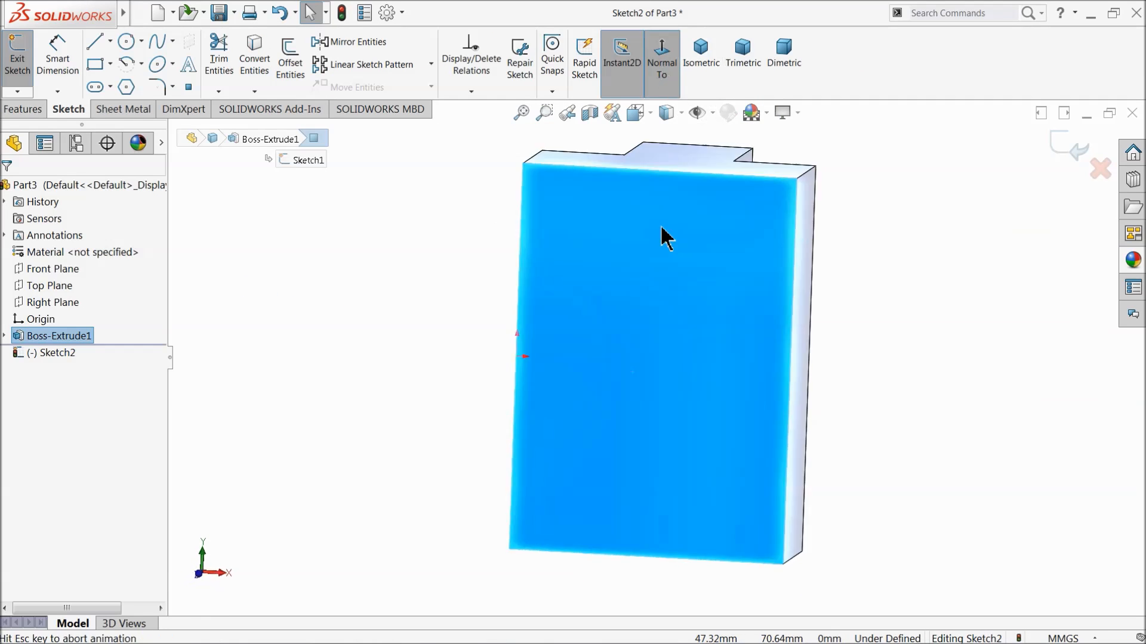
click(126, 42)
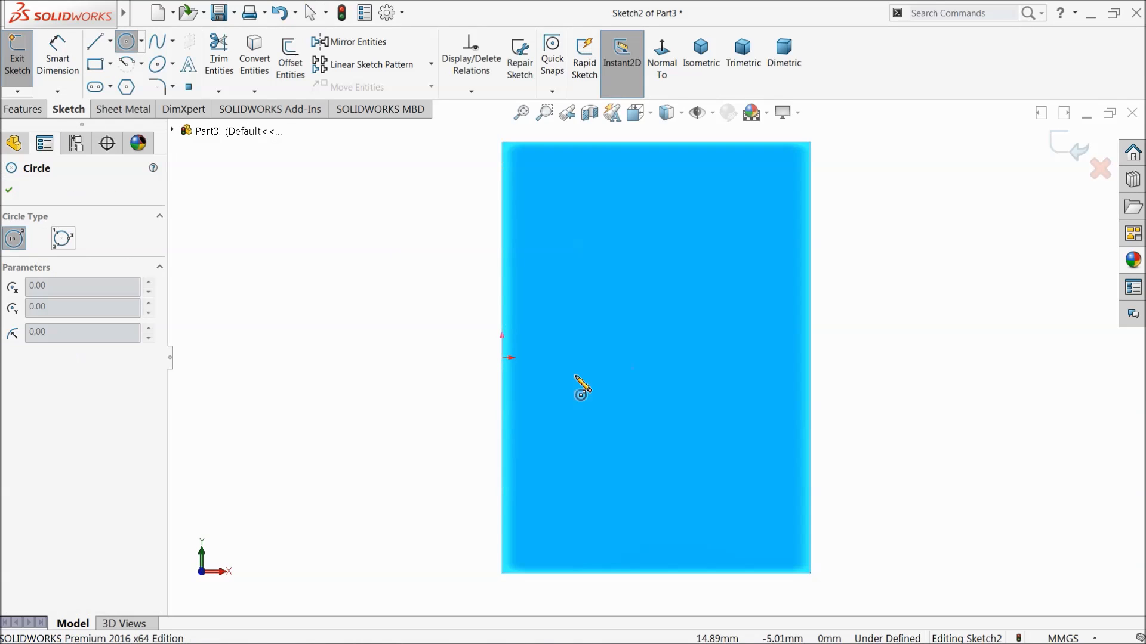
click(660, 357)
click(659, 294)
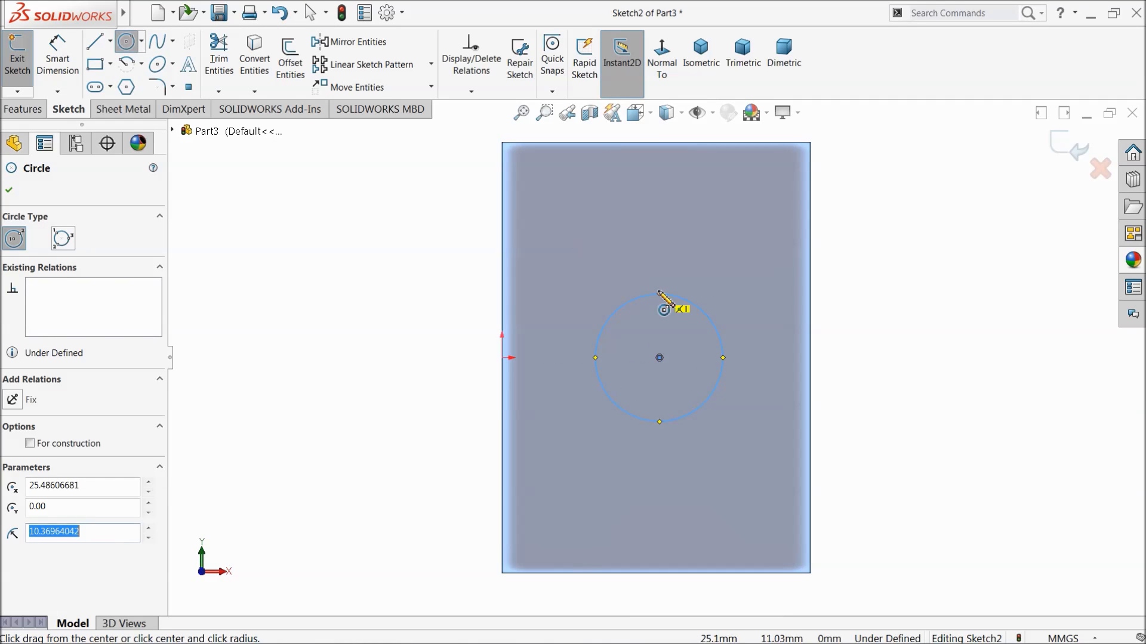
Dimension the circle's diameter to 20 mm.
click(60, 55)
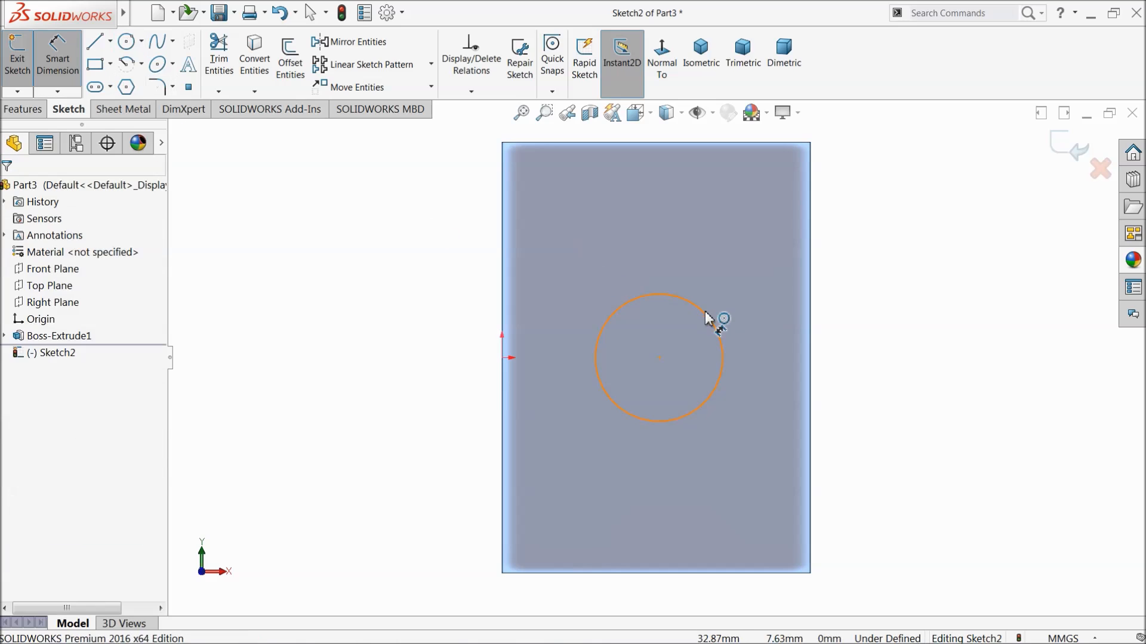
click(708, 314)
click(862, 364)
text(20)
key(Return)
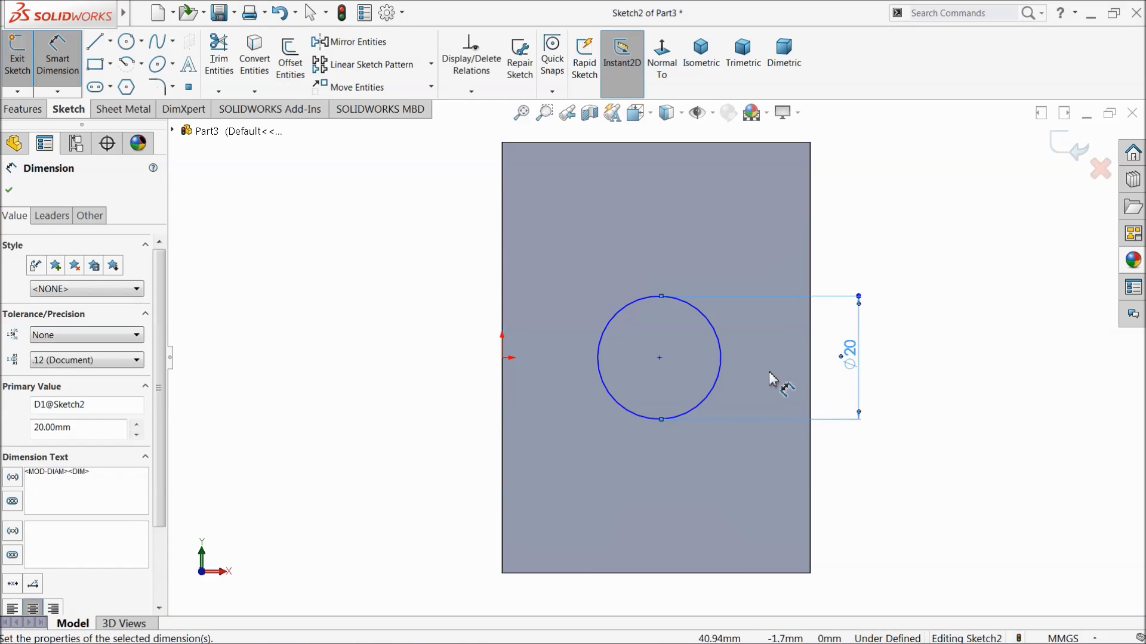
Dimension the horizontal distance between the circle's center and the origin to 25 mm.
click(658, 359)
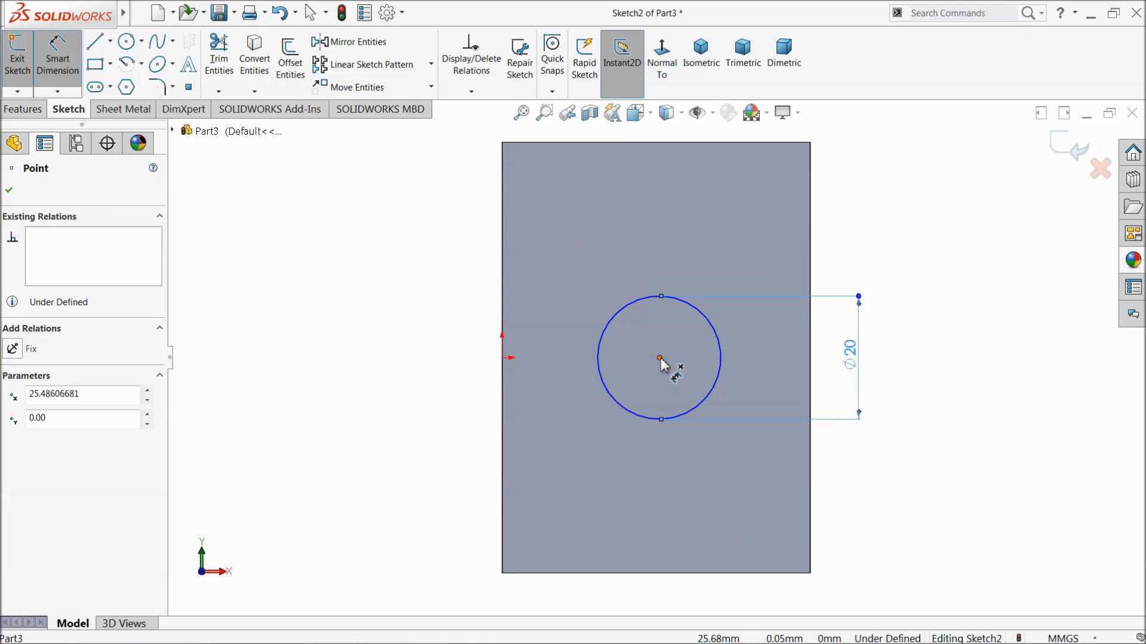
click(504, 367)
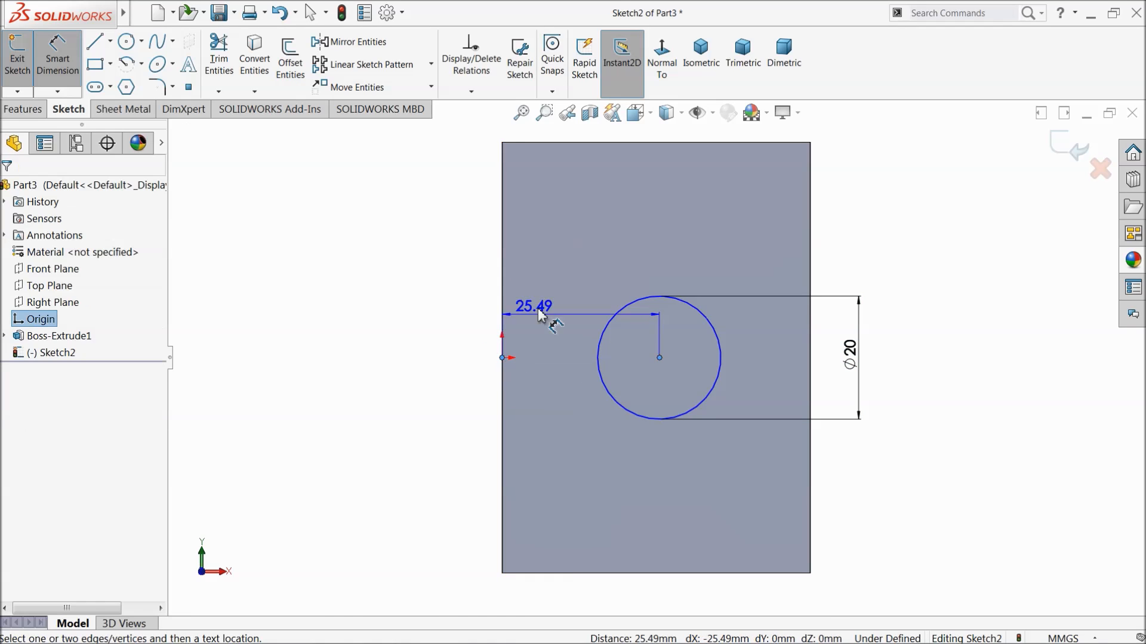
click(582, 250)
text(25.48606681mm)
key(Return)
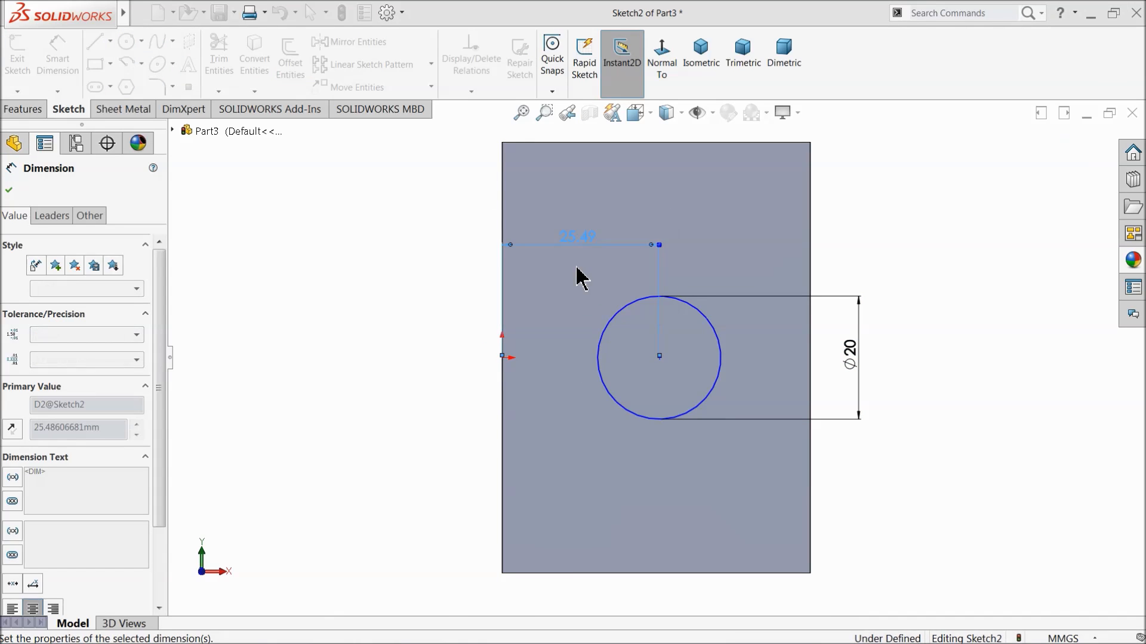
Dimension the vertical distance from the circle's center to the face's top edge.
click(657, 359)
click(656, 143)
click(421, 270)
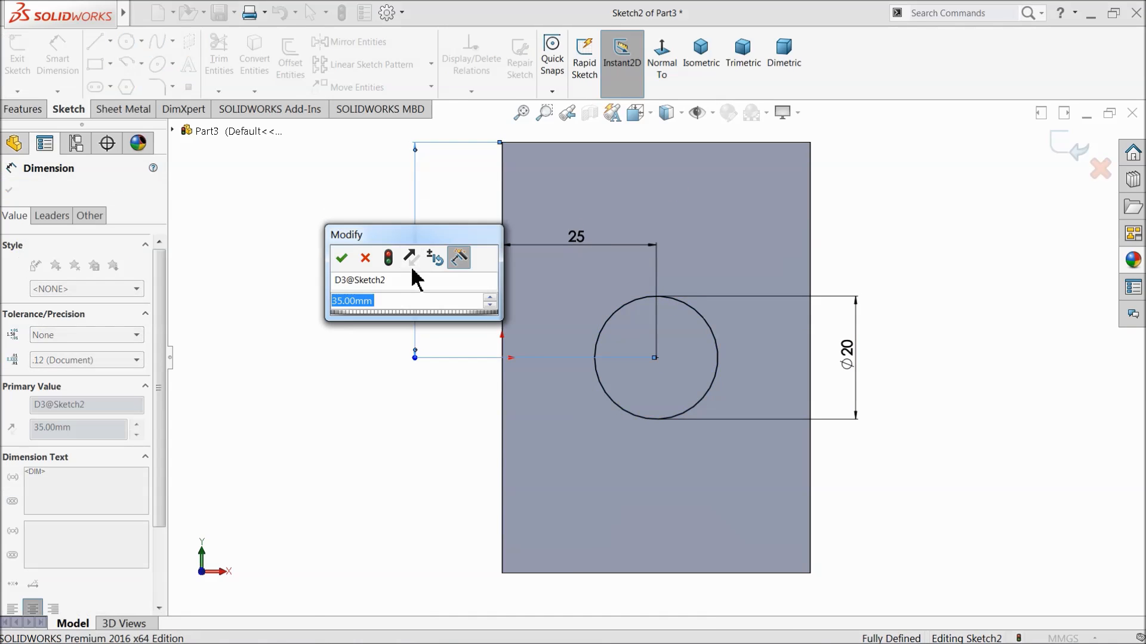
click(340, 263)
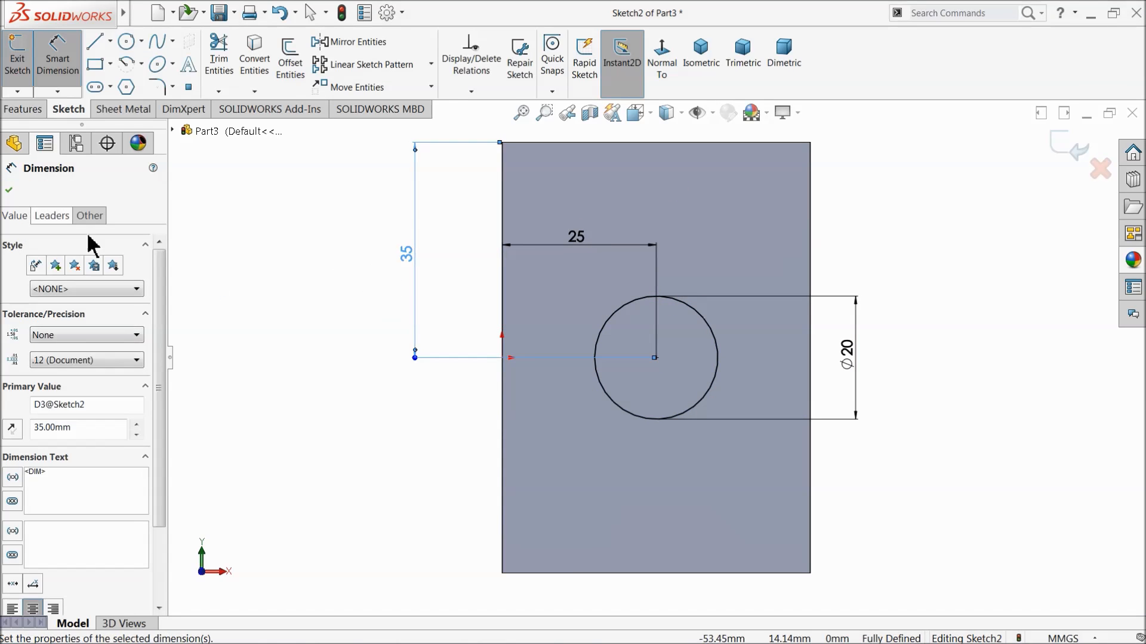
click(12, 191)
Extrude the circle 20 mm outward from the front face as a Blind boss merged with the block.
click(23, 110)
click(24, 56)
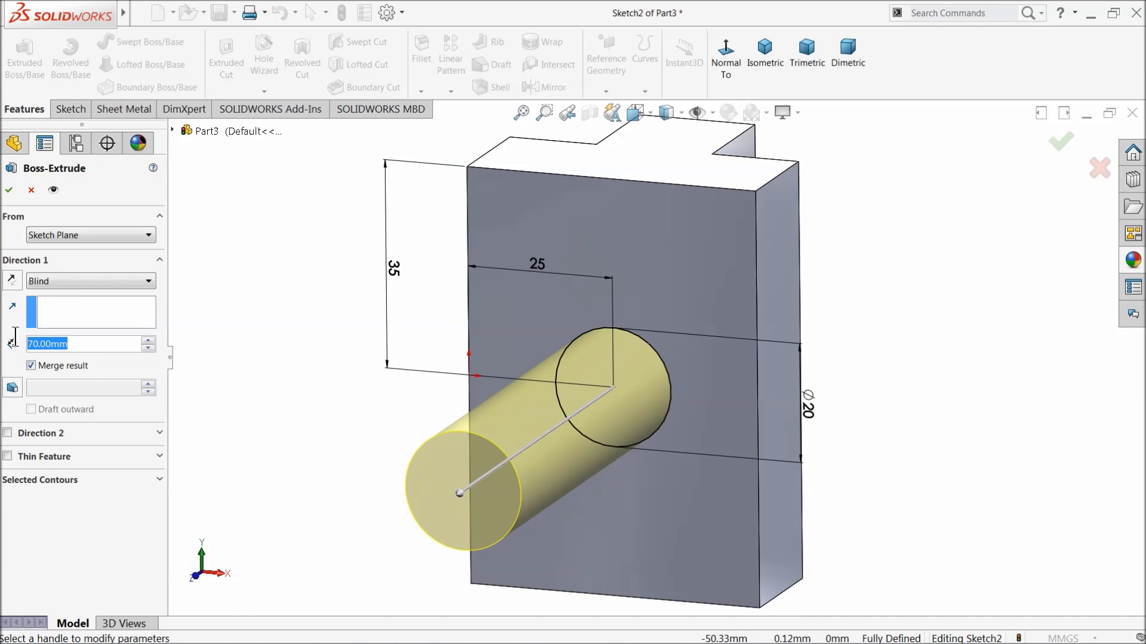
text(20)
scroll(326, 298, up, 2)
middle_drag(326, 298, 303, 335)
scroll(669, 397, down, 2)
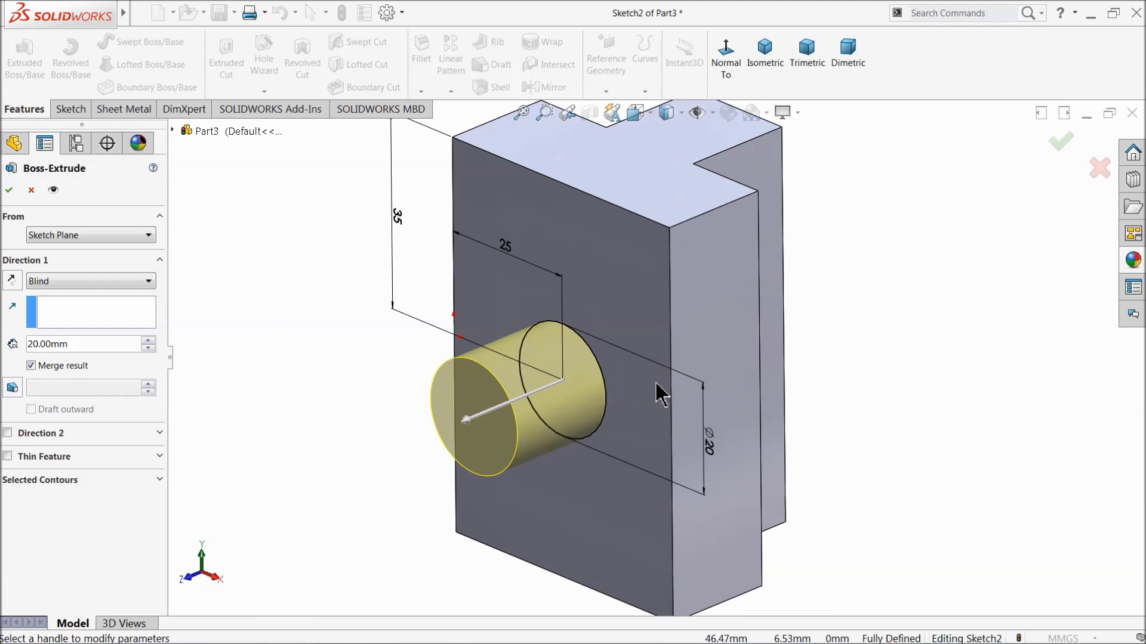
click(6, 190)
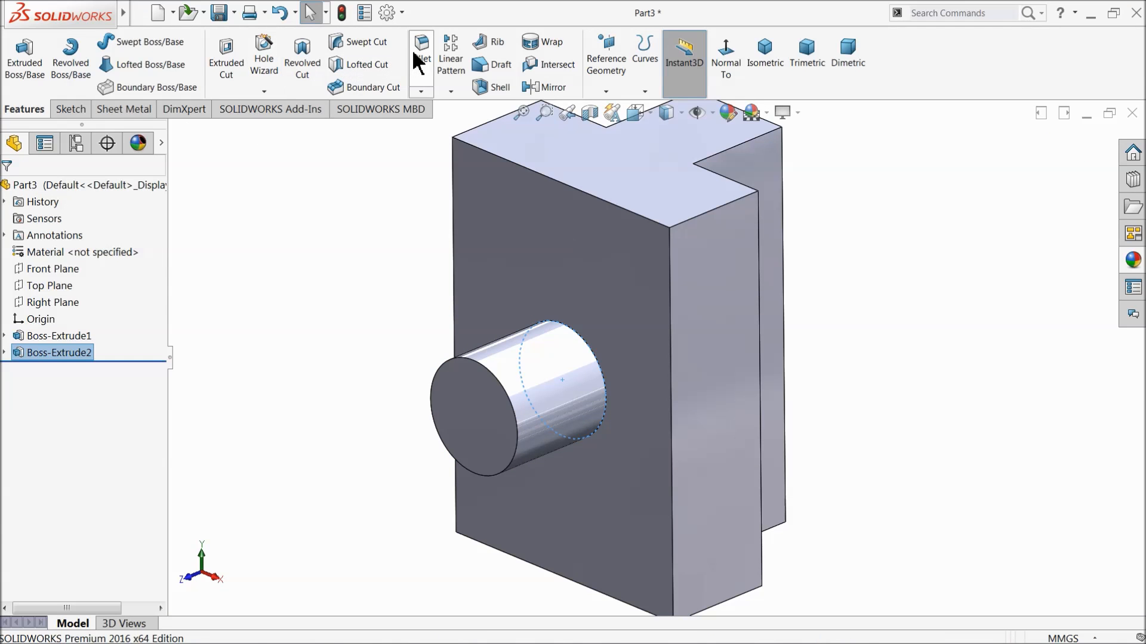
Fillet the edges of the base's large front face and its two narrow side faces with a 1.5 mm radius.
click(420, 51)
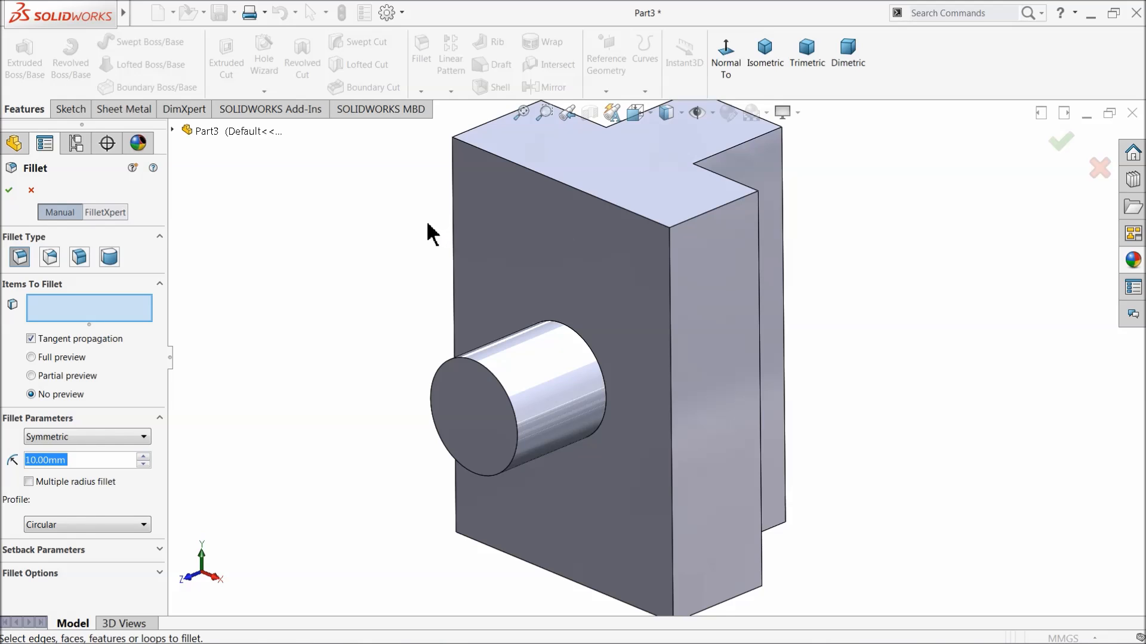
text(1.5)
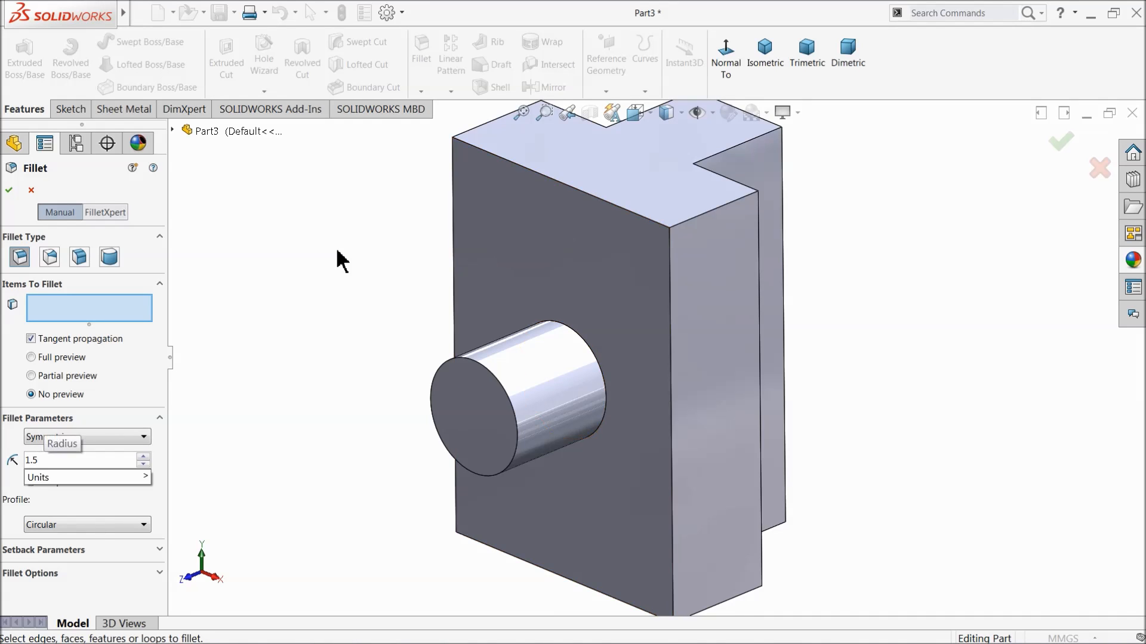
key(Return)
click(599, 258)
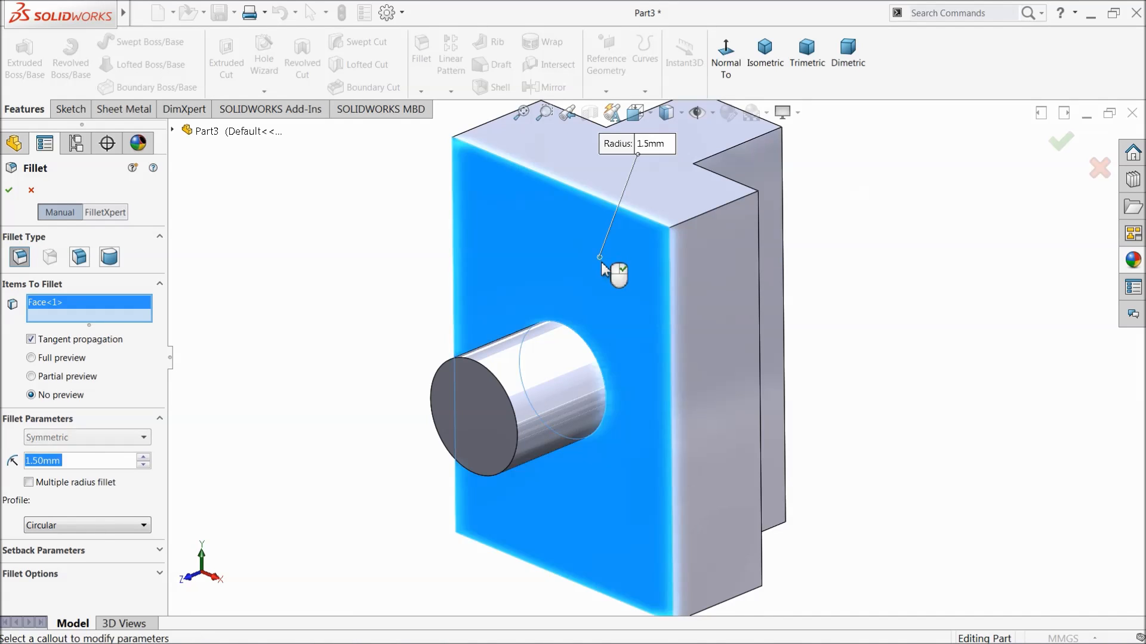
middle_drag(632, 295, 543, 328)
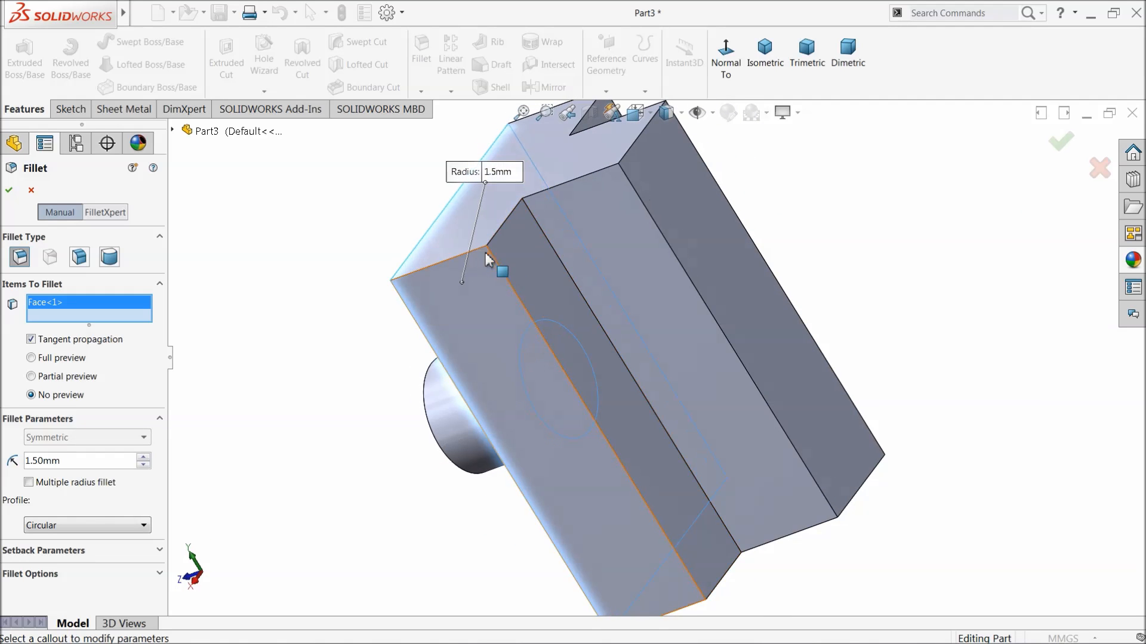
click(519, 370)
middle_drag(519, 370, 450, 499)
click(715, 306)
middle_drag(715, 306, 881, 258)
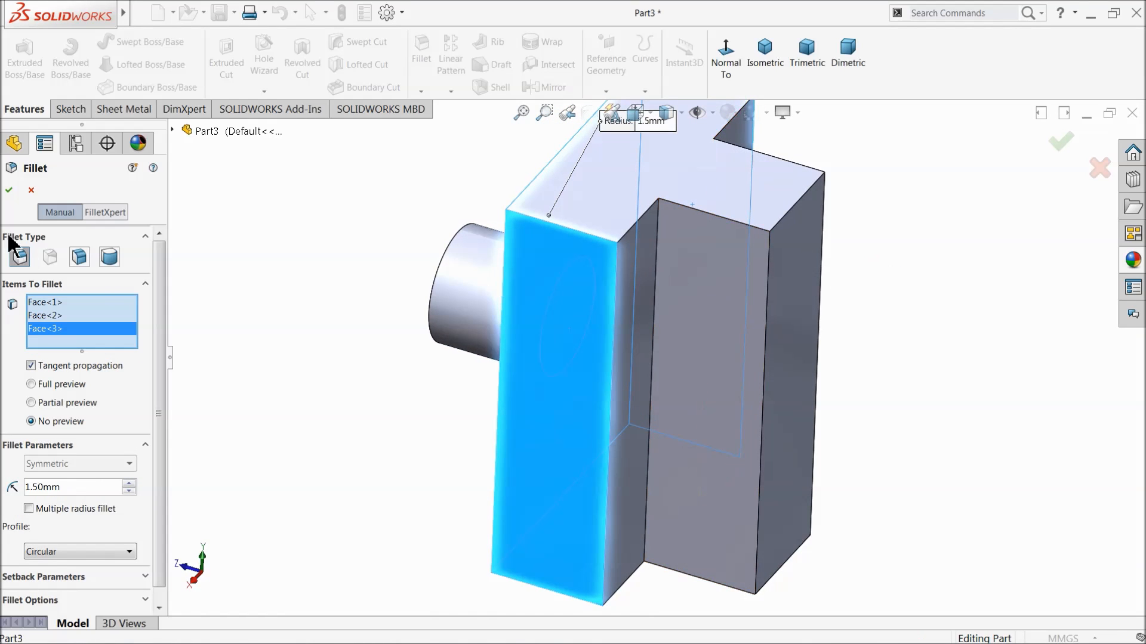
click(10, 190)
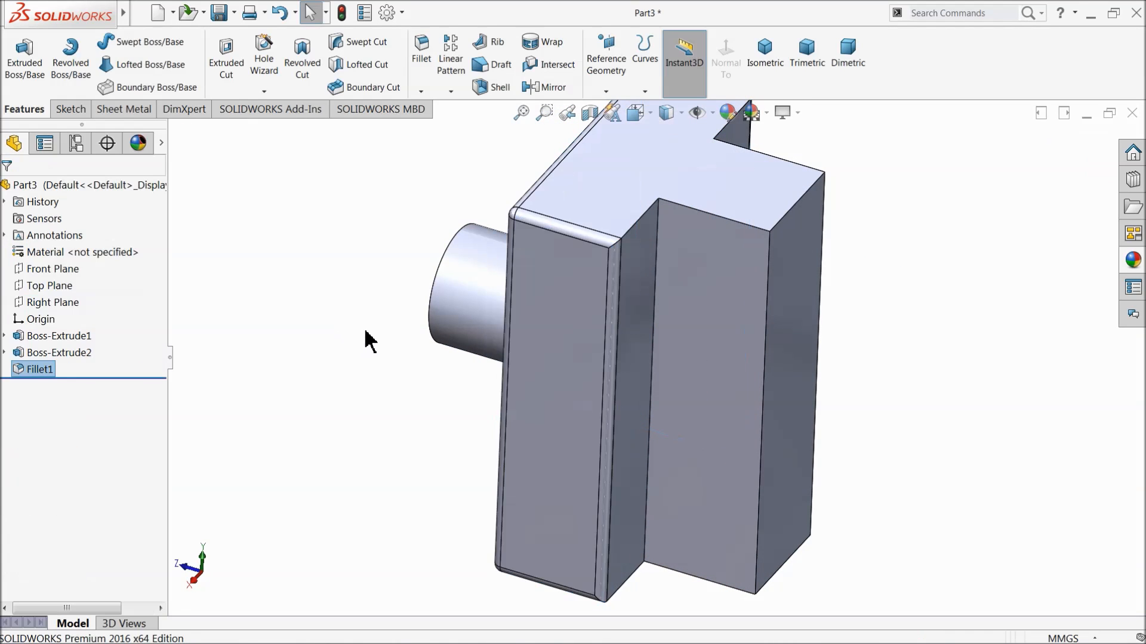
Fillet the edges of the block's T-shaped top and bottom faces with a 1.5 mm radius.
key(f)
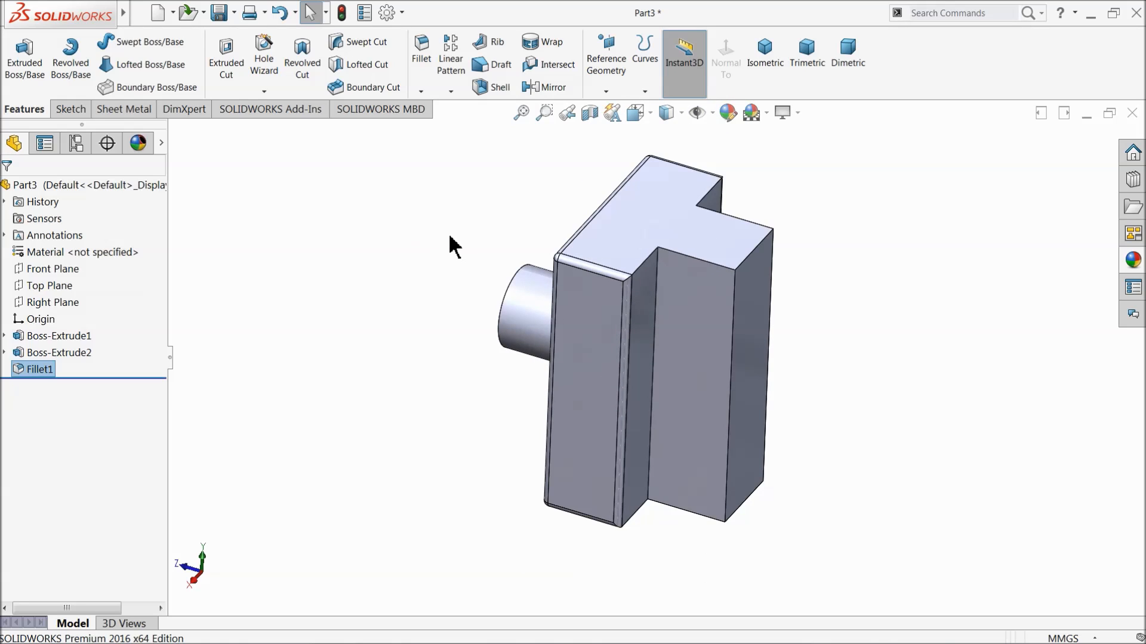
click(422, 67)
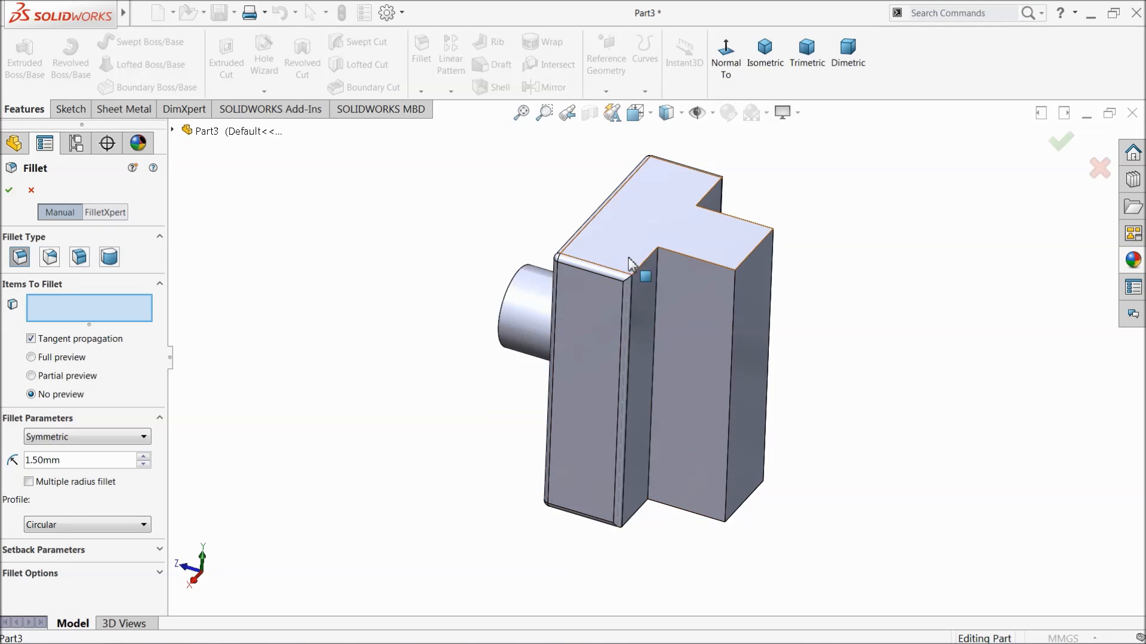
click(670, 238)
middle_drag(644, 442, 662, 475)
click(680, 446)
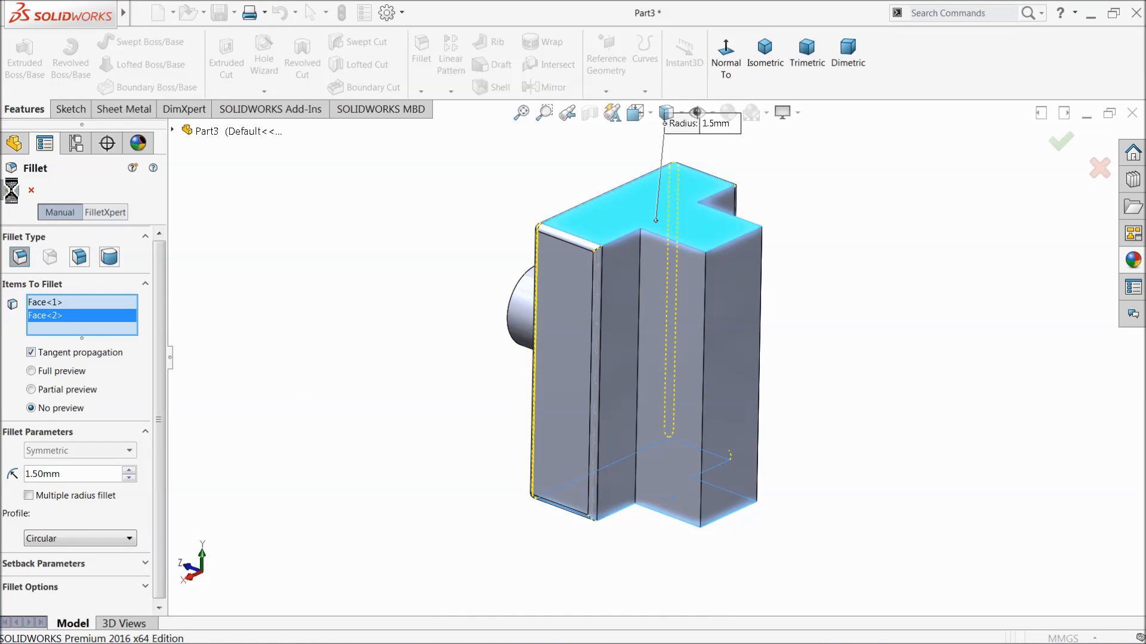
click(10, 191)
Fillet the edges of the raised section's end face, opposite the cylindrical boss, with a 1 mm radius.
mouse_move(577, 378)
middle_down()
mouse_move(539, 351)
mouse_move(567, 361)
middle_up()
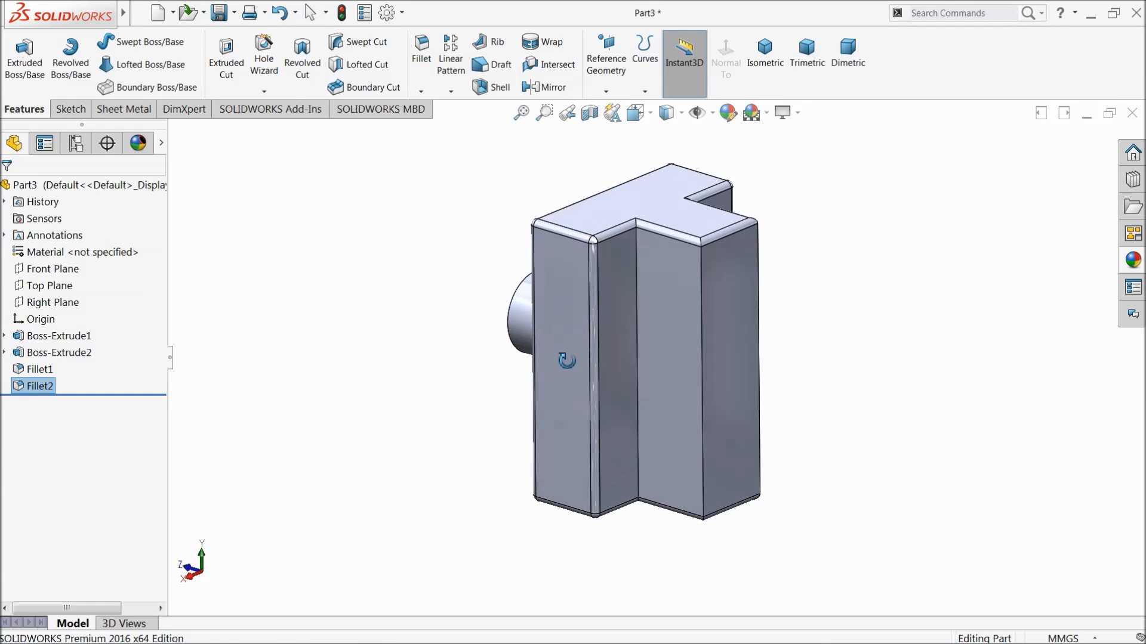
click(418, 71)
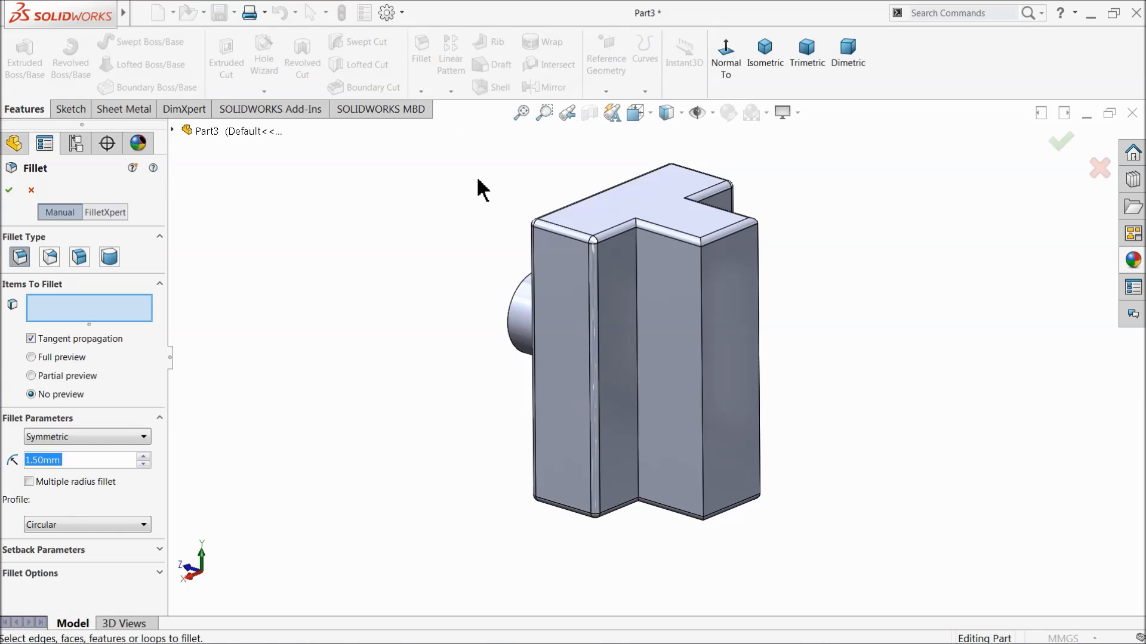
click(726, 380)
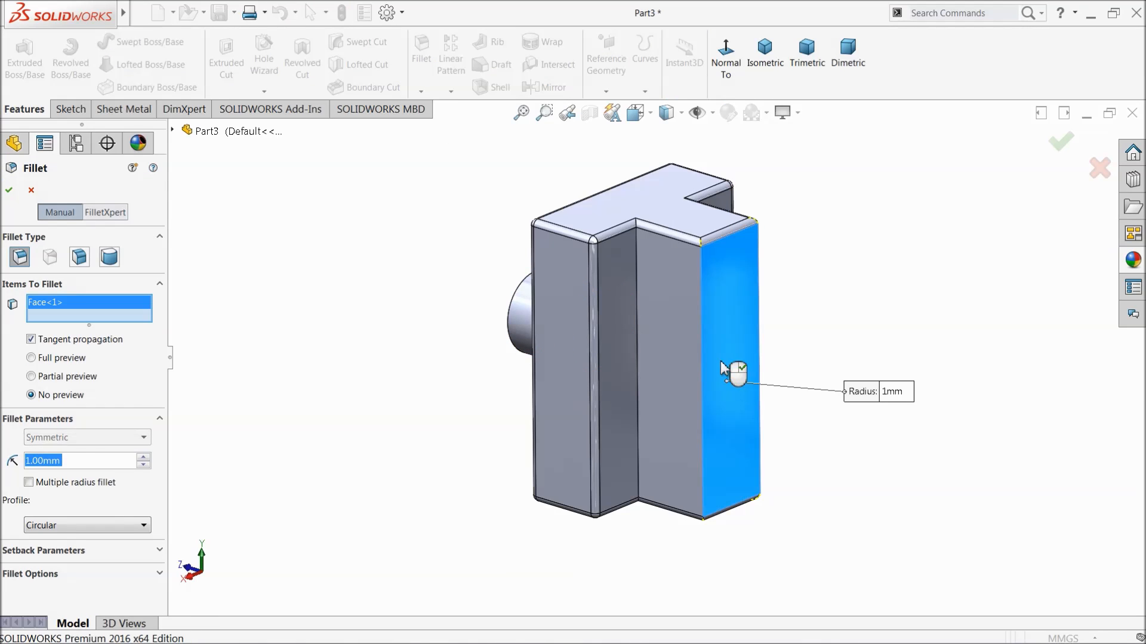
click(9, 190)
middle_drag(294, 330, 477, 391)
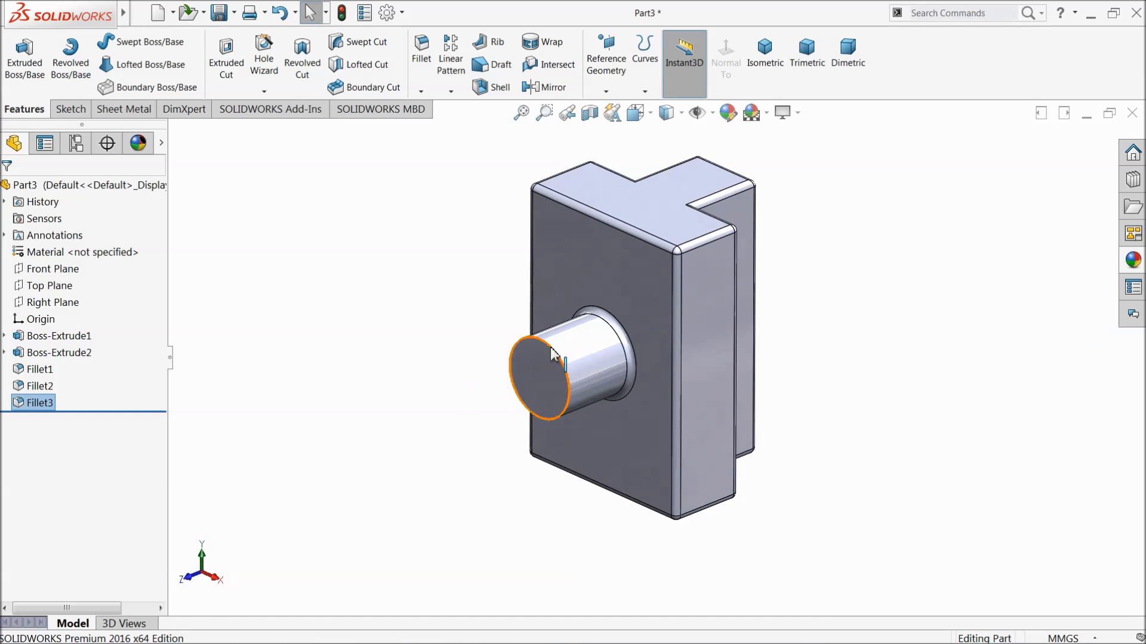
Apply the satin finish stainless steel appearance to the whole T-shaped block part.
scroll(764, 299, down, 2)
click(1133, 260)
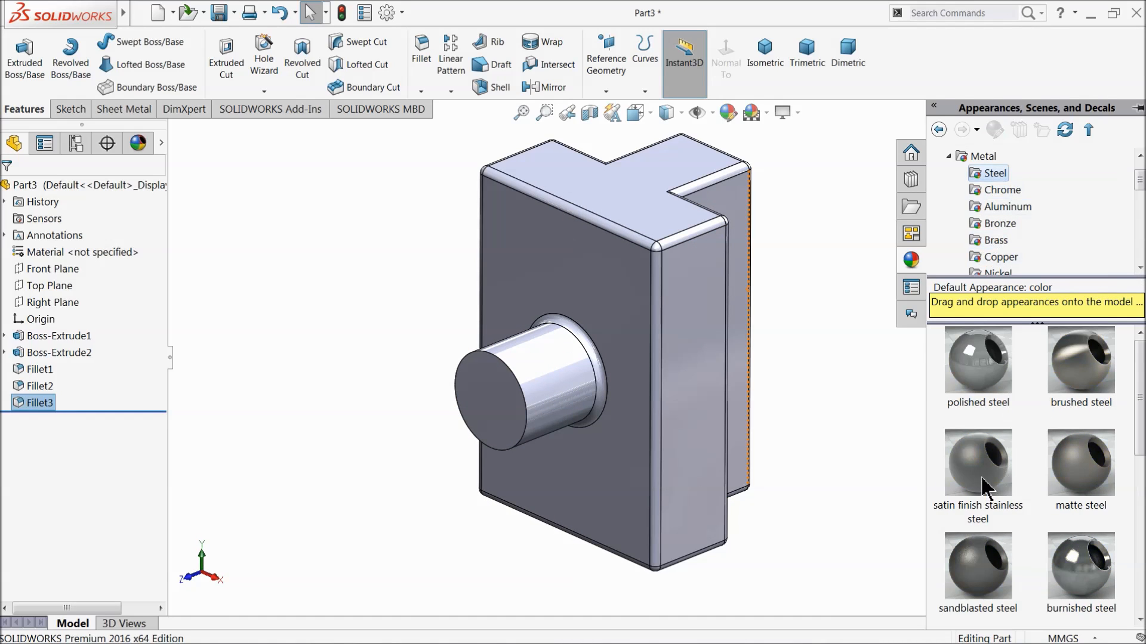
click(983, 488)
mouse_move(827, 421)
middle_down()
mouse_move(726, 440)
mouse_move(853, 394)
mouse_move(836, 412)
middle_up()
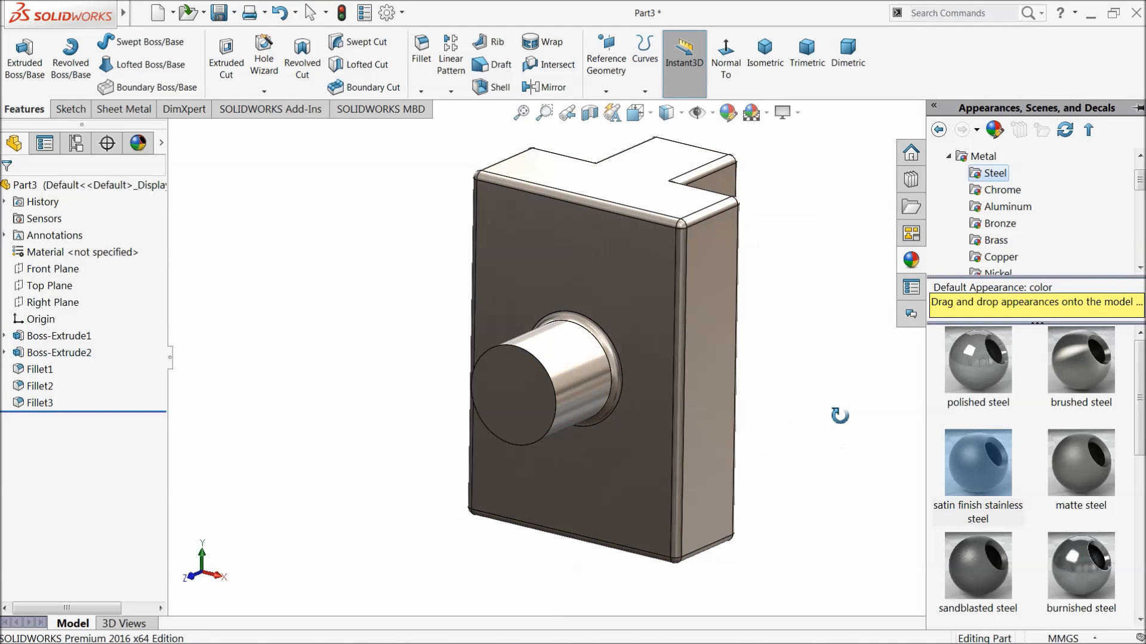
Save the part as 3.connector in the Slider Crank mechanism folder.
click(220, 14)
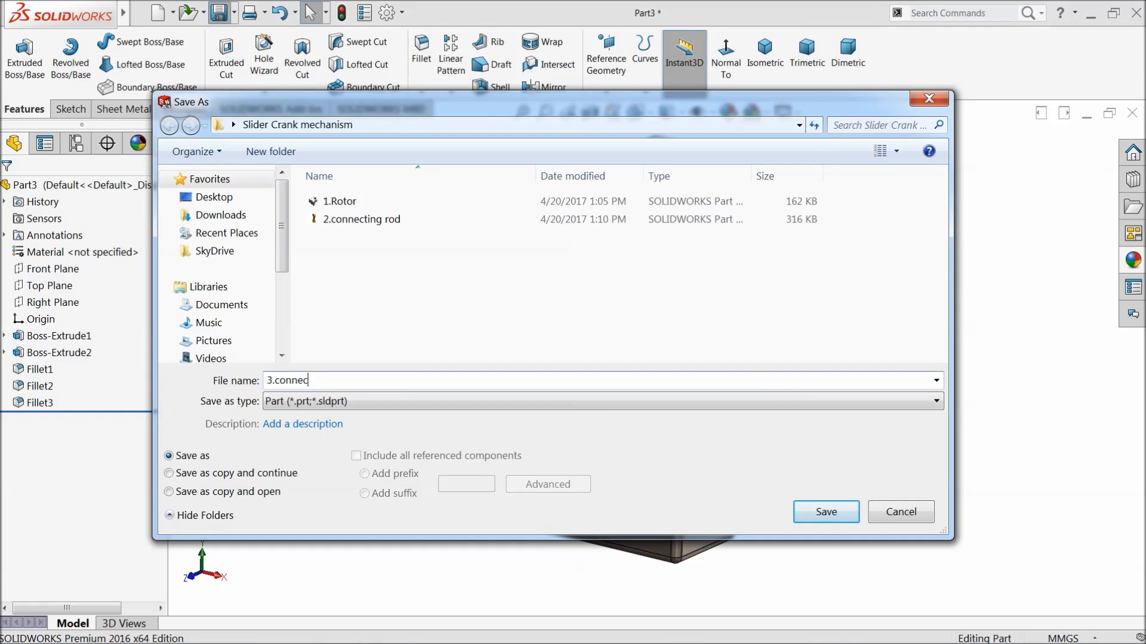
click(823, 521)
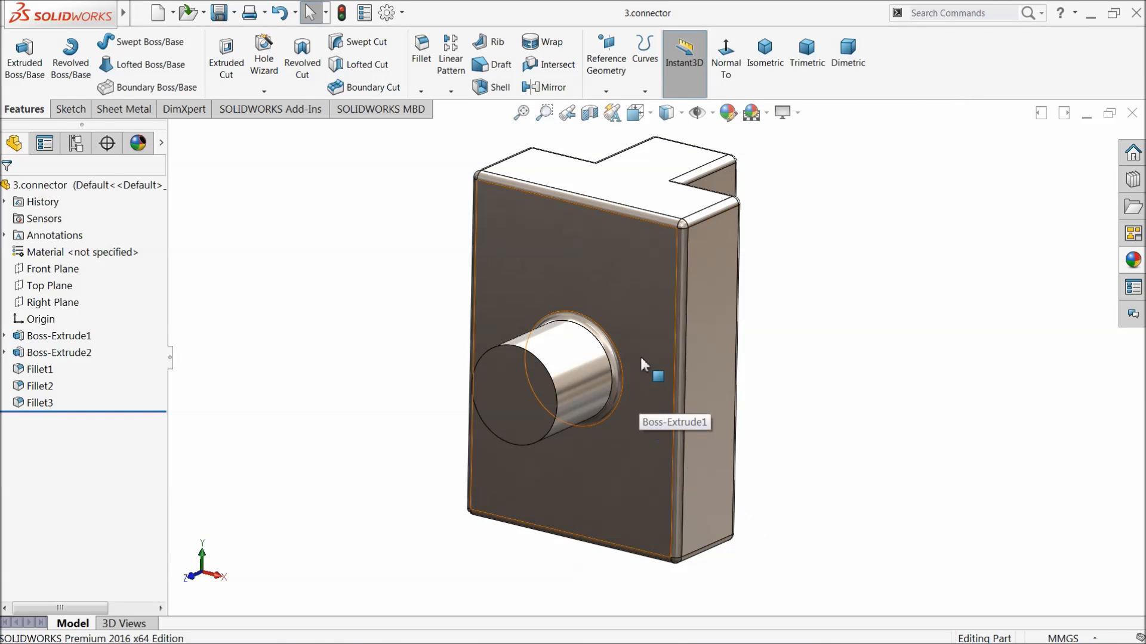
middle_drag(647, 366, 577, 382)
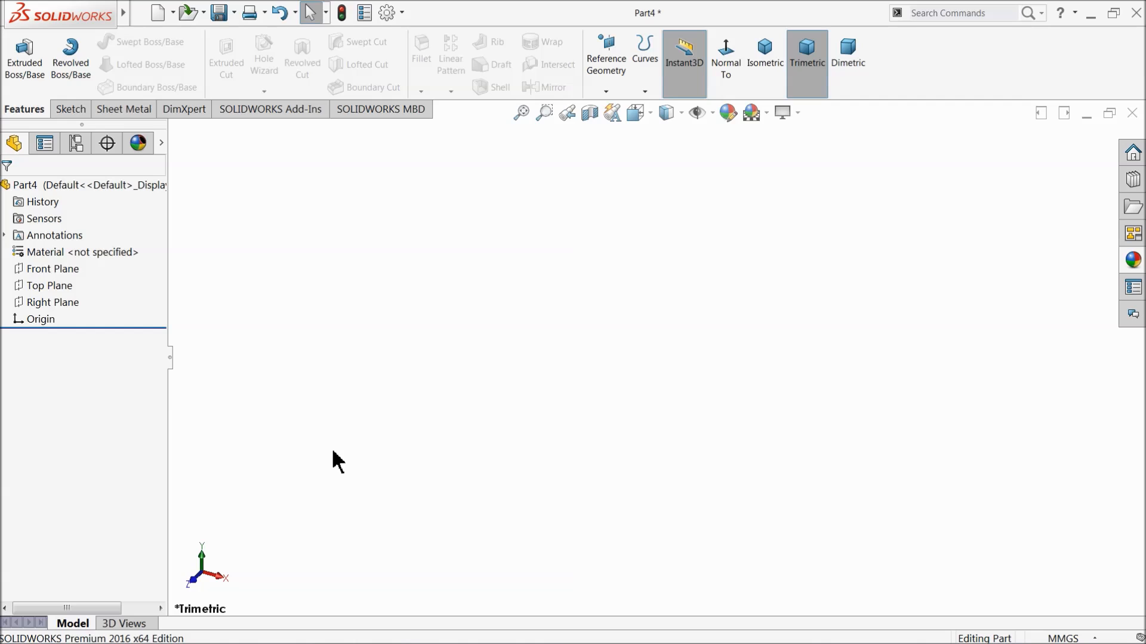
Sketch a vertical straight slot on the Front Plane, running down from the origin, about 190 mm between centres and 76 mm wide.
click(37, 270)
click(40, 239)
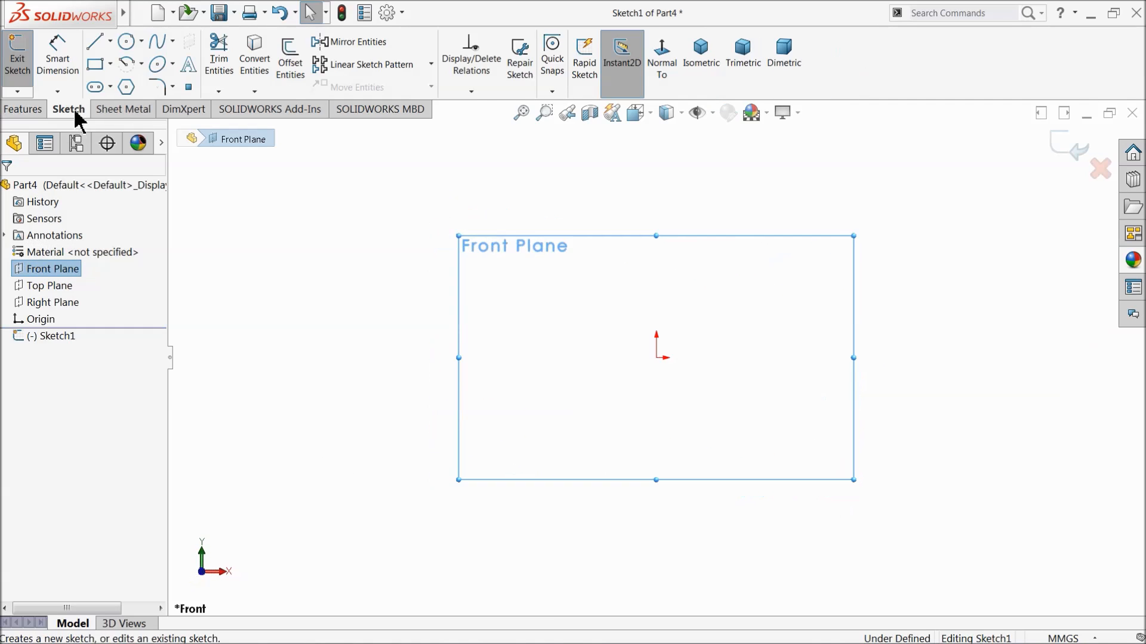
click(110, 88)
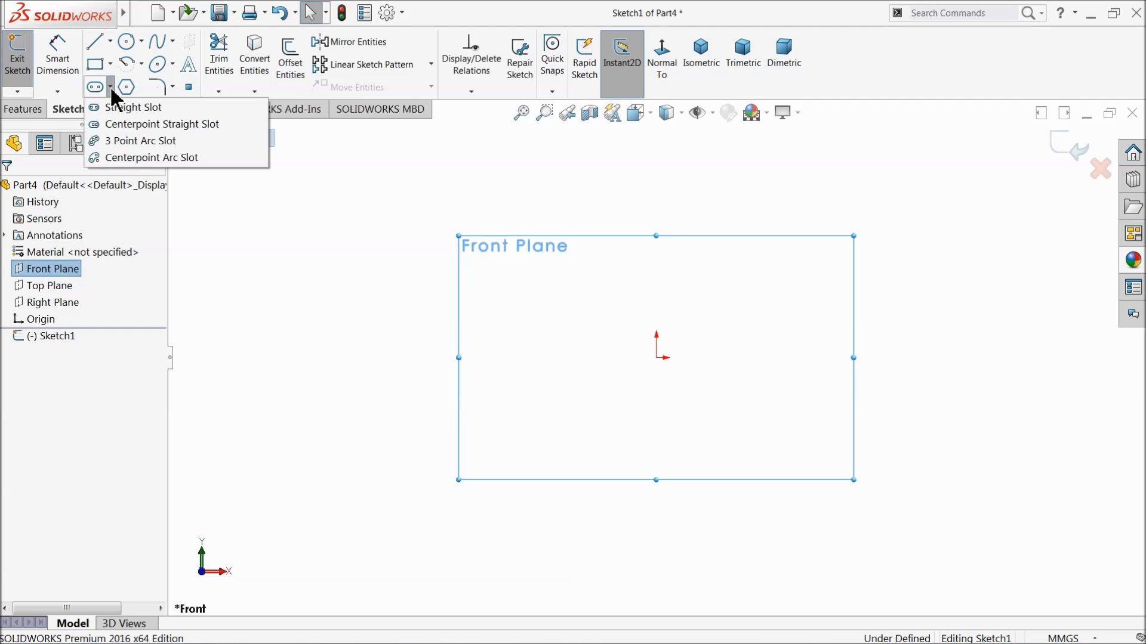
click(128, 109)
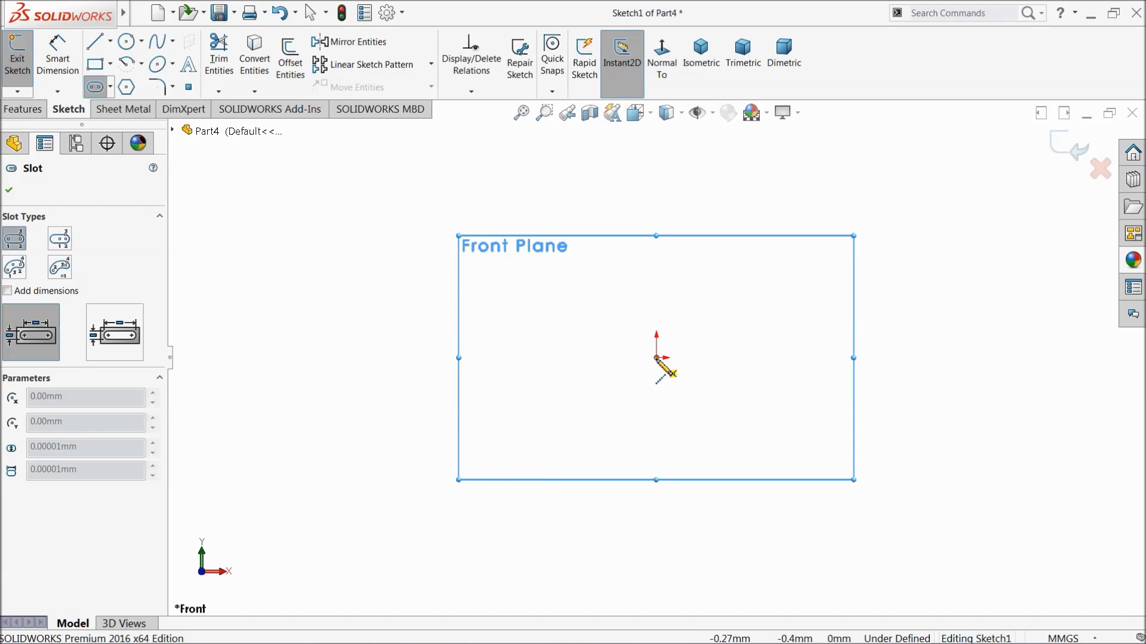
click(656, 358)
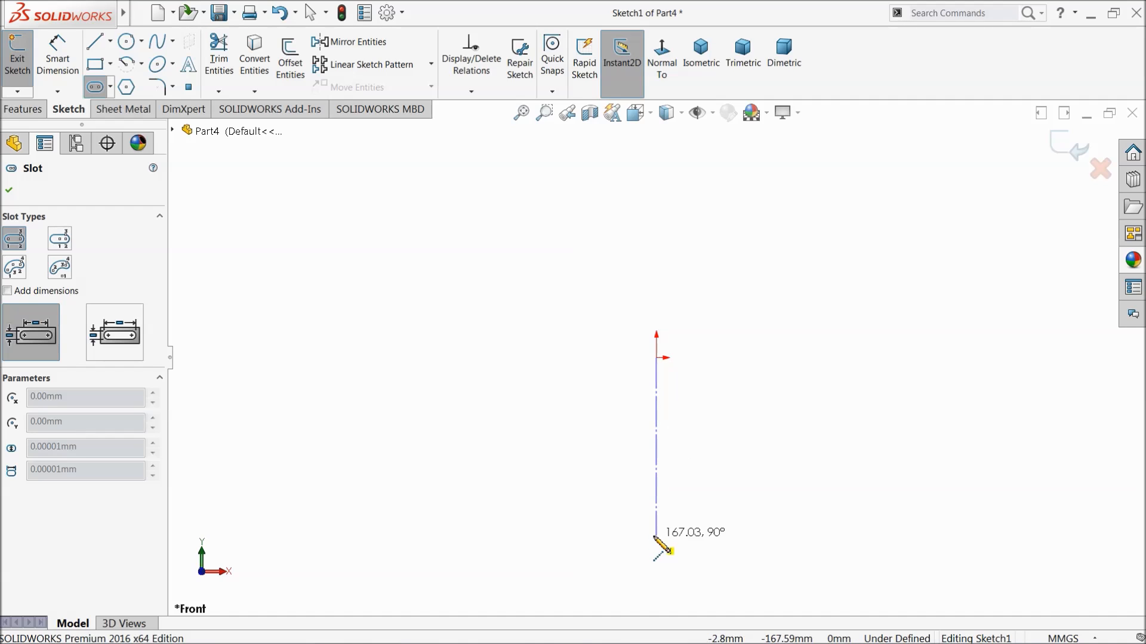
click(657, 561)
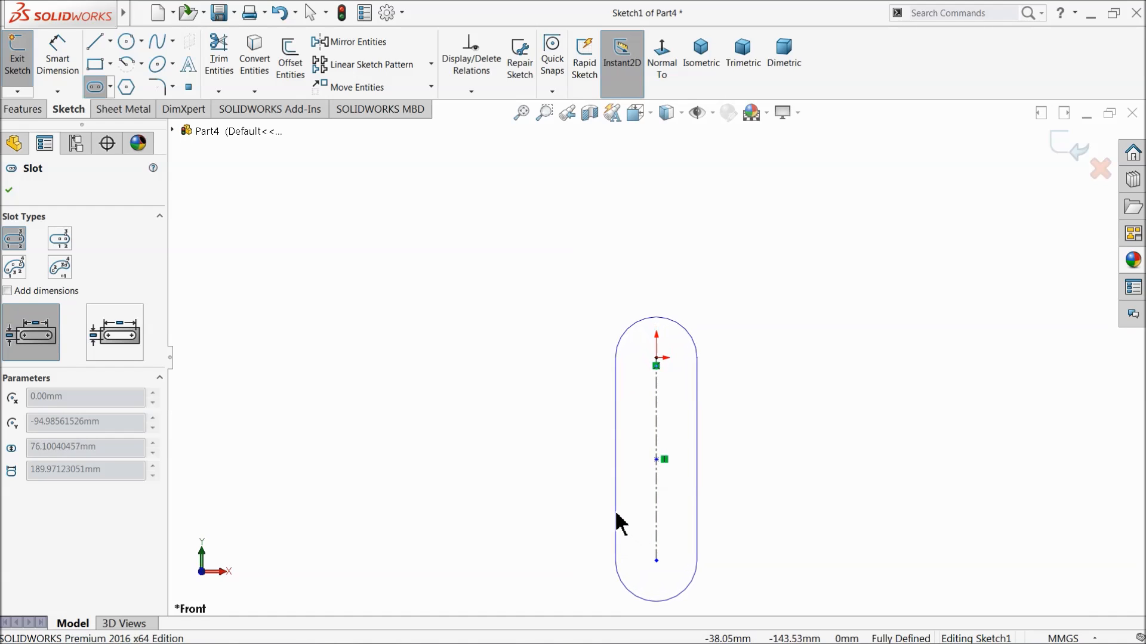
click(616, 514)
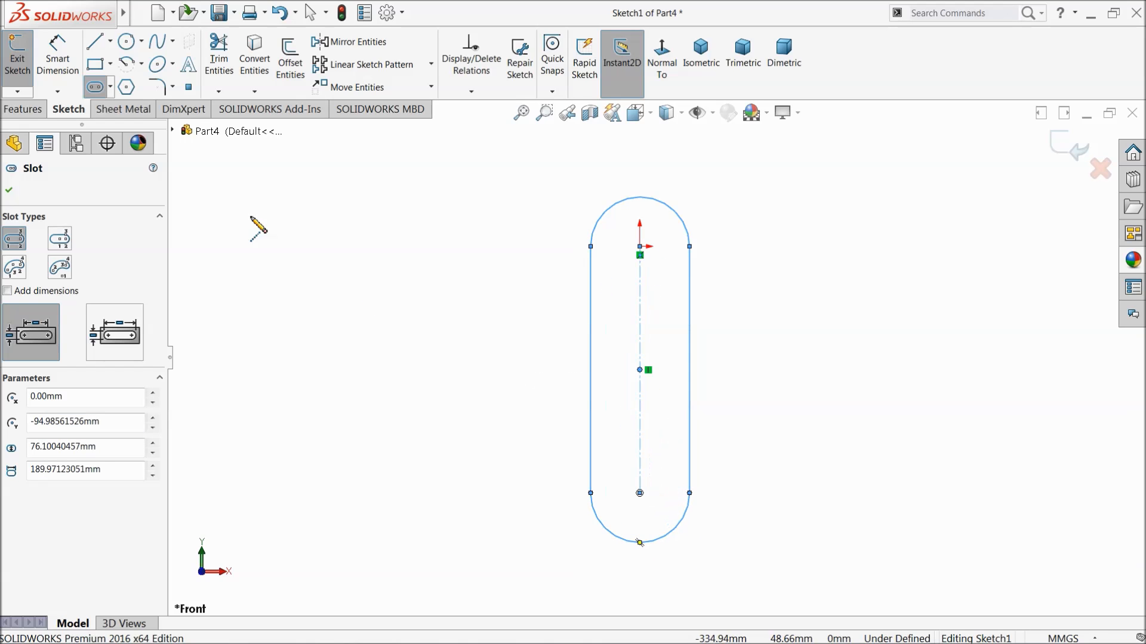
Dimension the slot to 260 mm between its arc centres and 30 mm end radius.
click(58, 53)
click(643, 343)
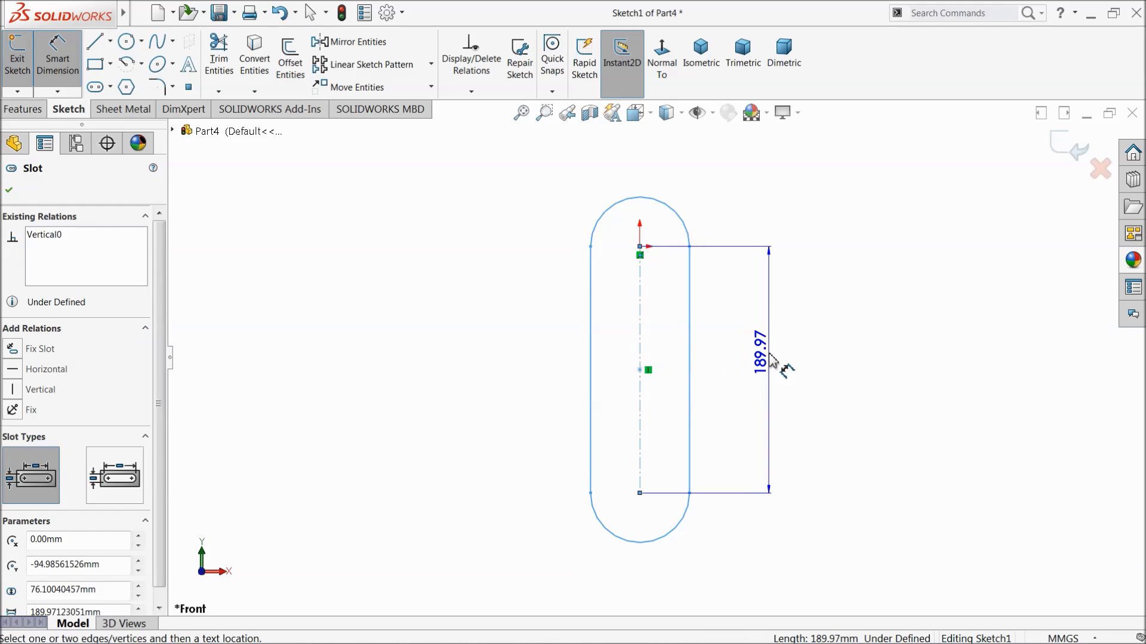
click(768, 361)
text(260)
click(696, 358)
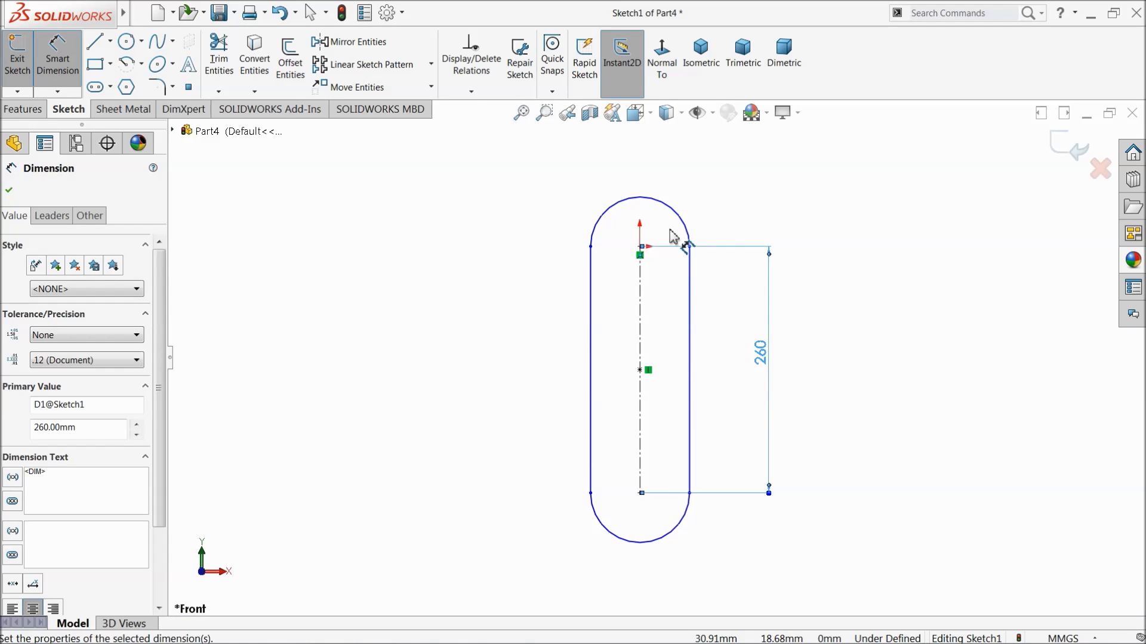
click(642, 199)
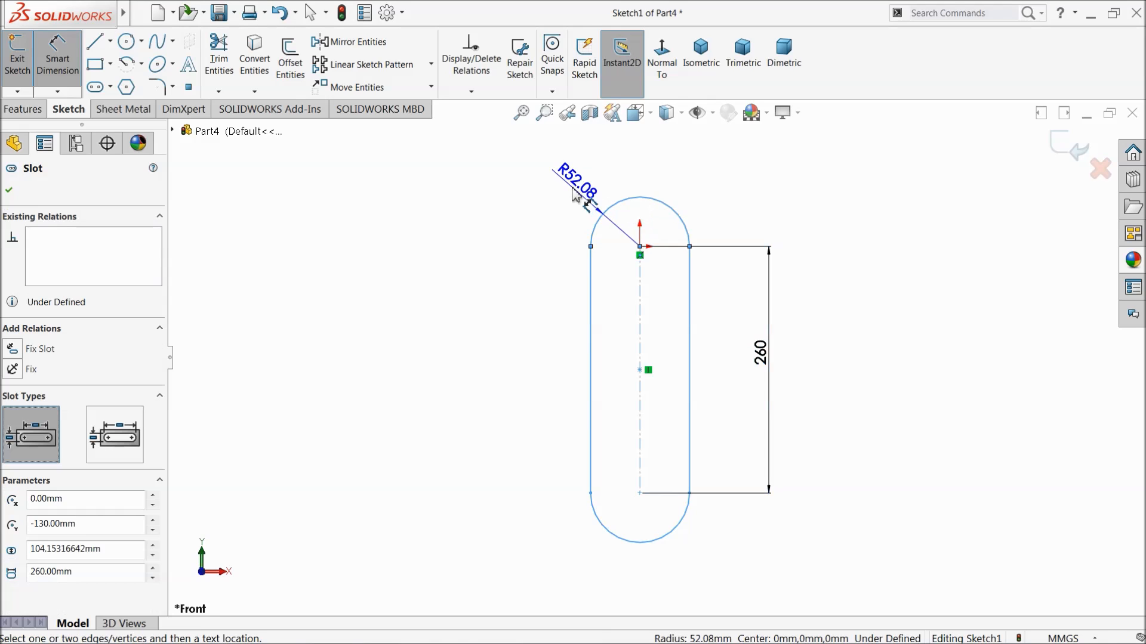
click(563, 189)
text(30)
key(Return)
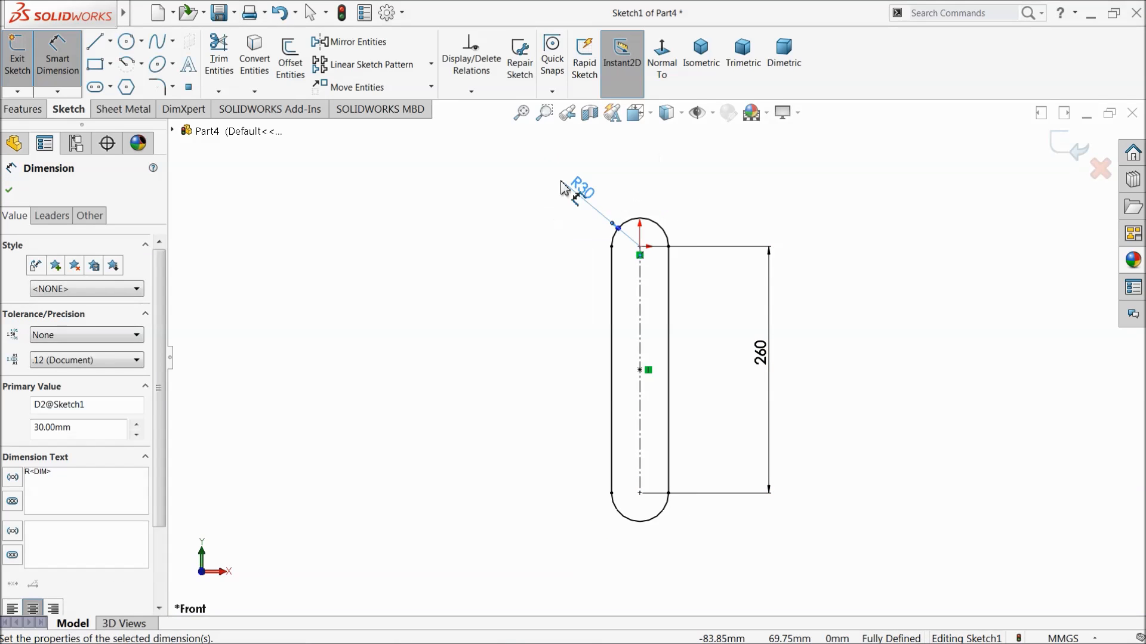
scroll(652, 352, down, 2)
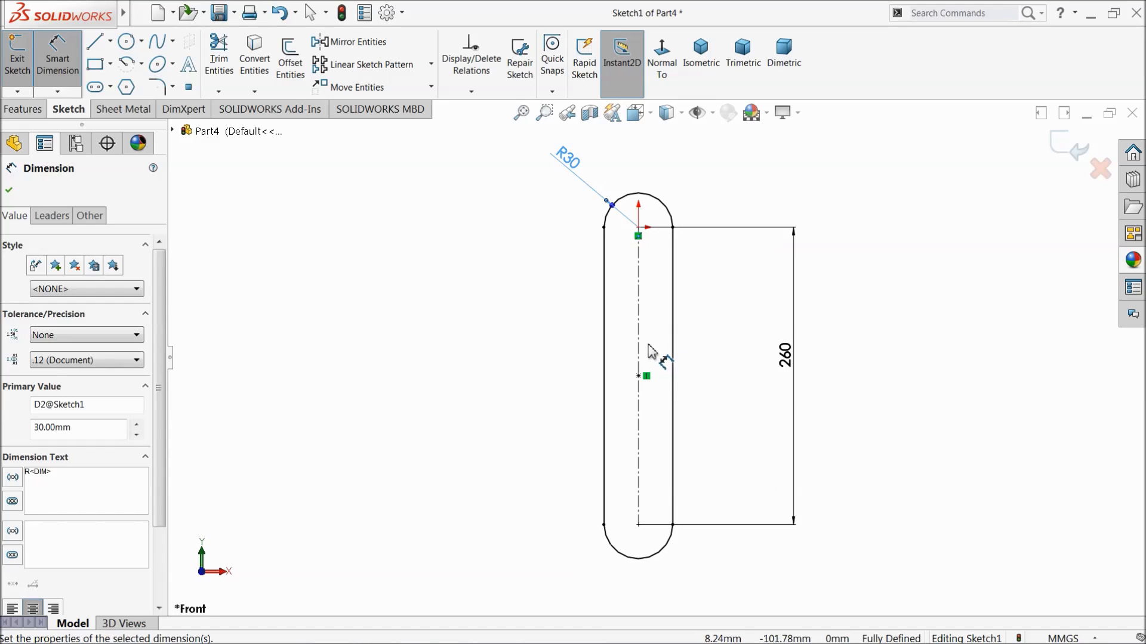
click(67, 65)
Sketch a narrow vertical corner rectangle with construction diagonals inside the slot, about 20 mm wide and 194 mm long.
click(94, 67)
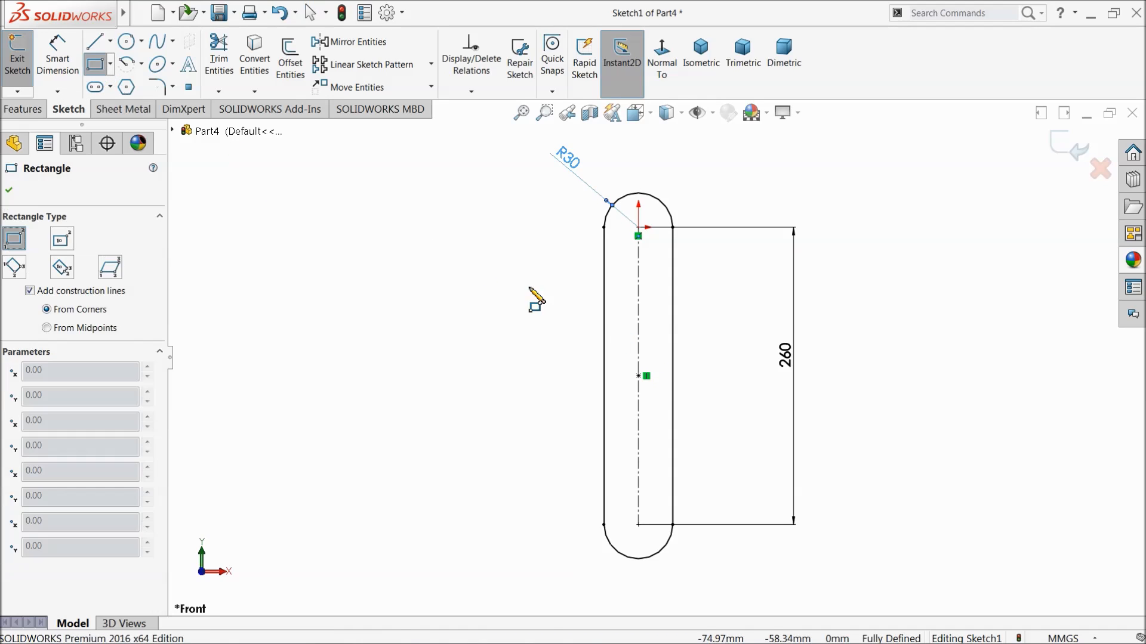
scroll(668, 269, down, 2)
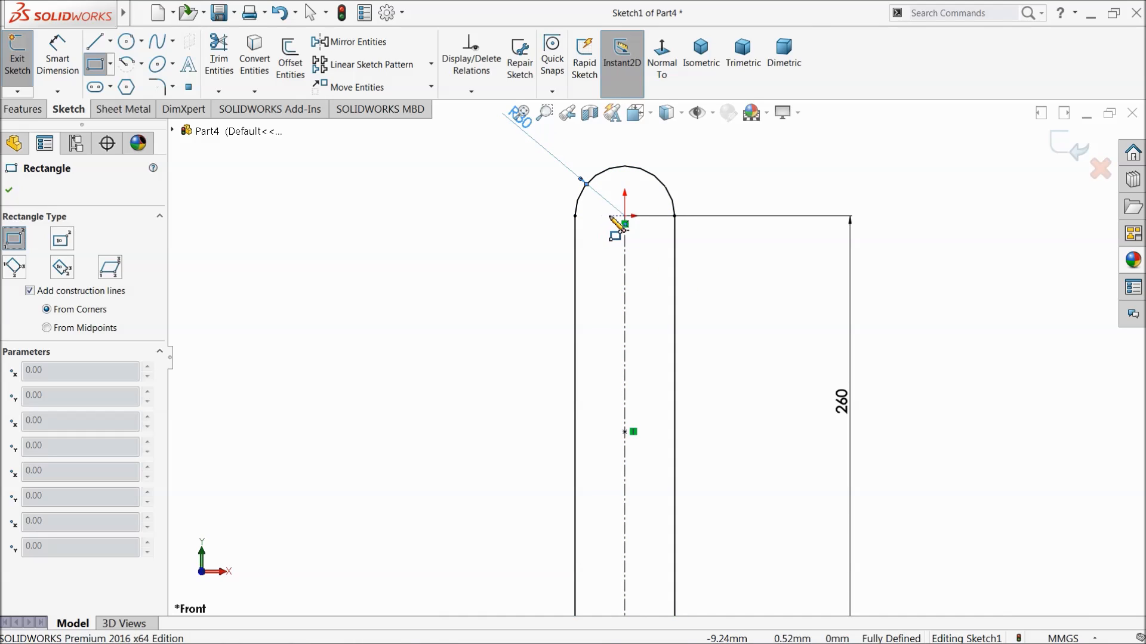
click(625, 270)
scroll(648, 439, up, 2)
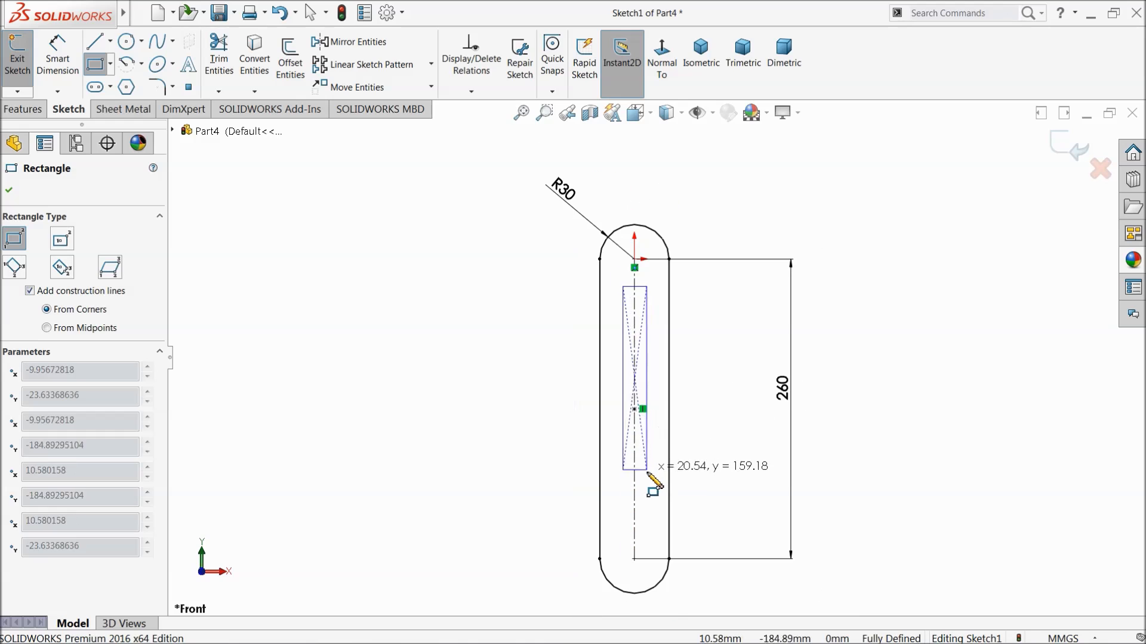
click(646, 509)
right_click(518, 410)
click(540, 415)
Make the rectangle's centre point coincident with the midpoint of the slot's centreline.
scroll(656, 412, down, 10)
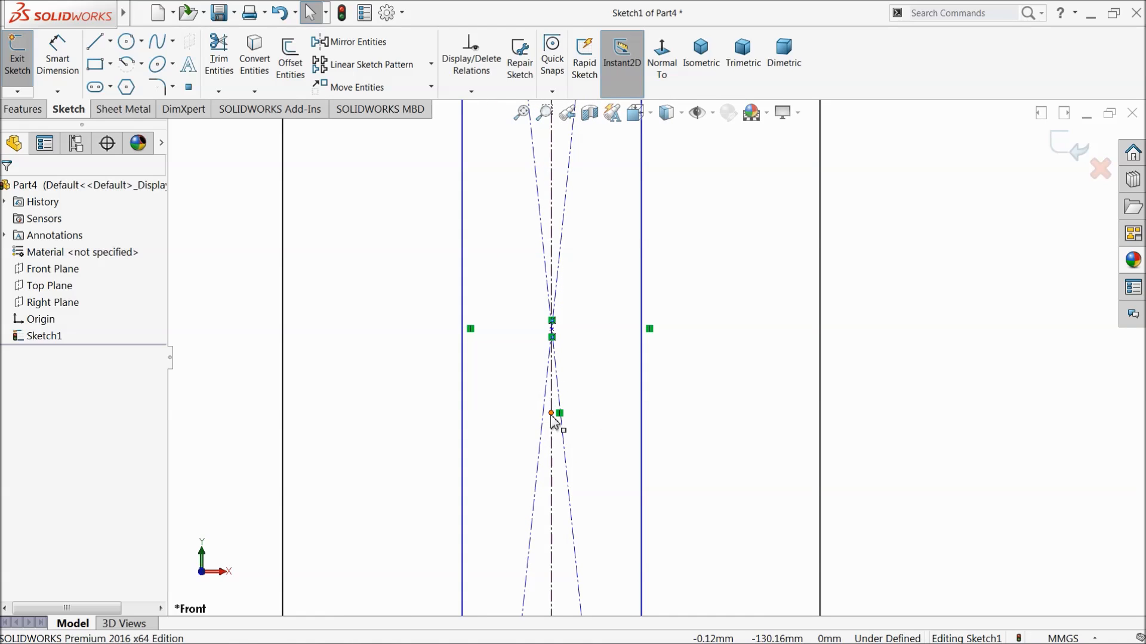
click(552, 330)
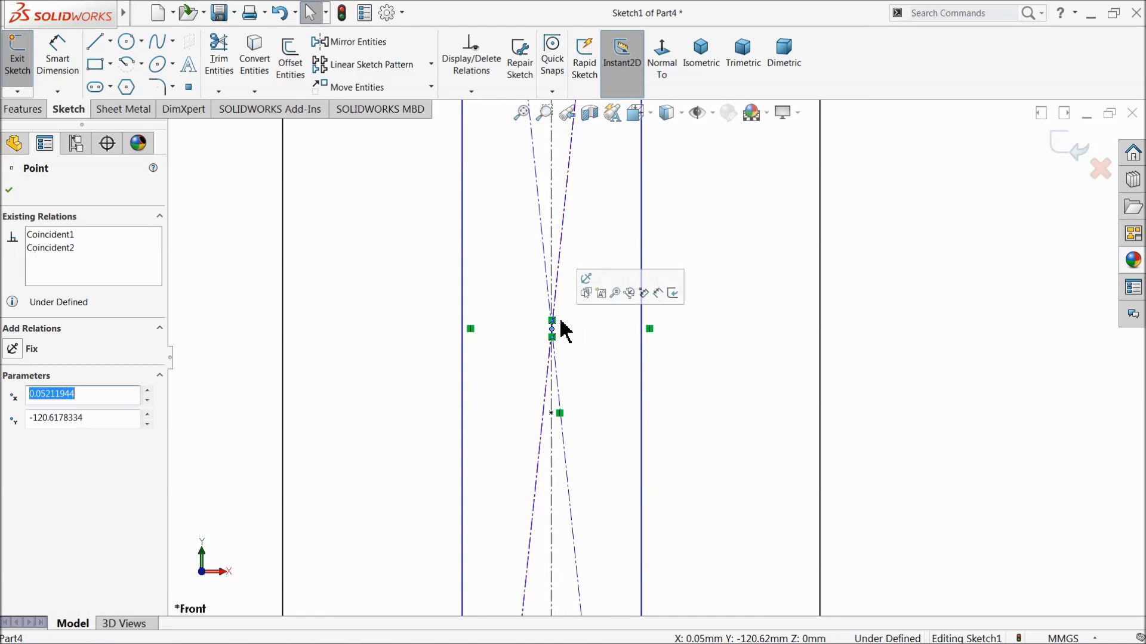
ctrl+click(552, 413)
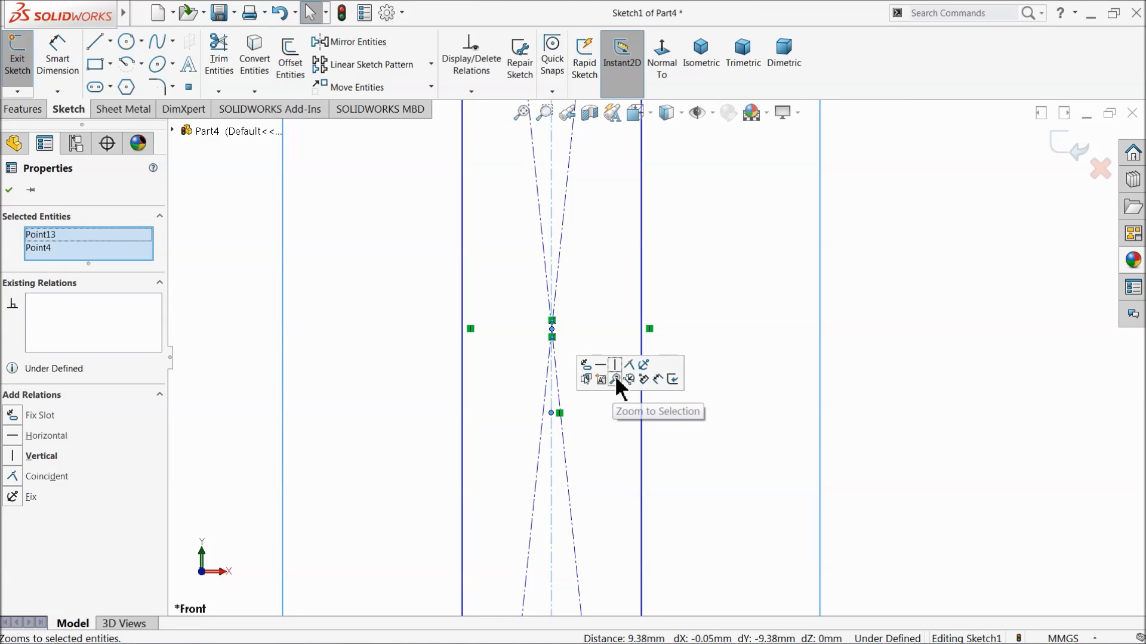
click(631, 365)
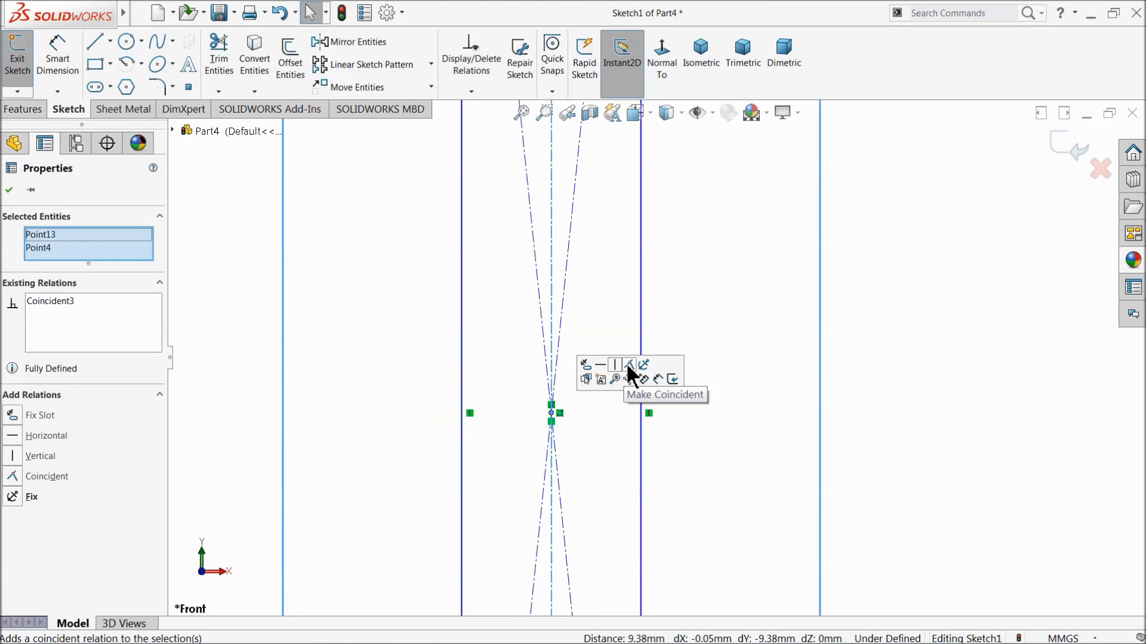
click(524, 292)
Dimension the inner rectangle's width to 20 mm.
scroll(656, 321, down, 1)
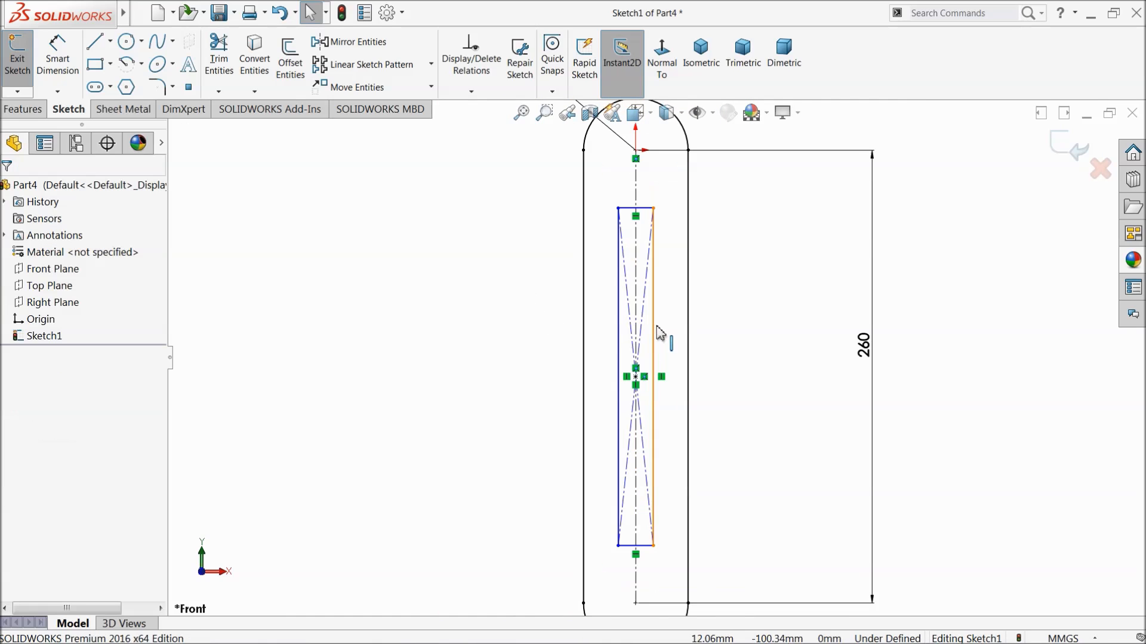
click(64, 65)
scroll(597, 220, down, 2)
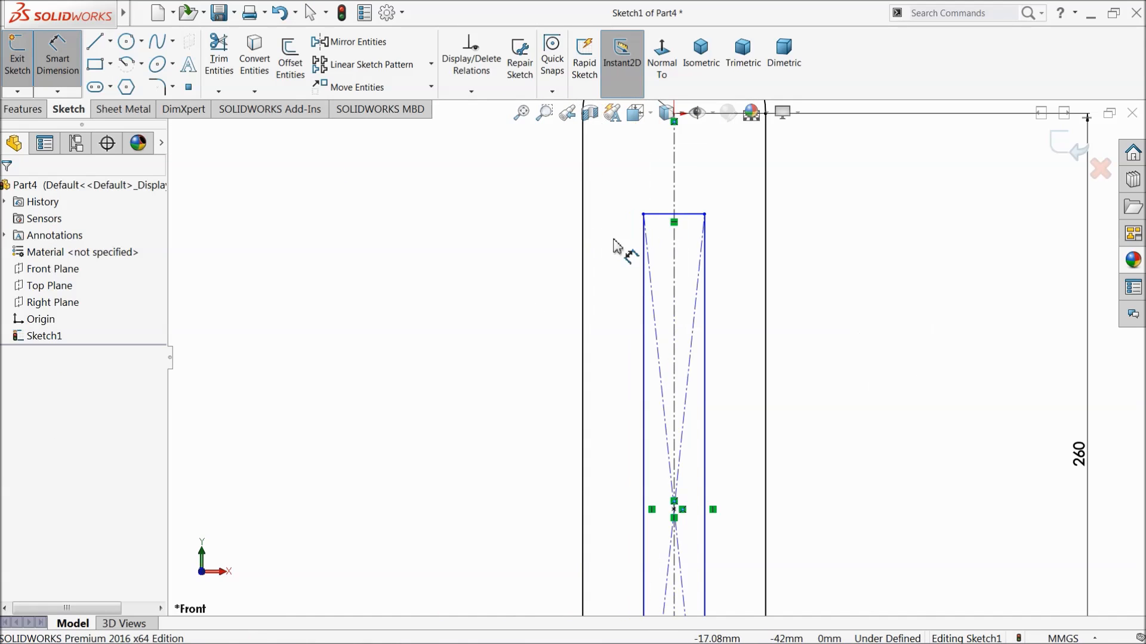
click(669, 214)
click(655, 191)
text(20)
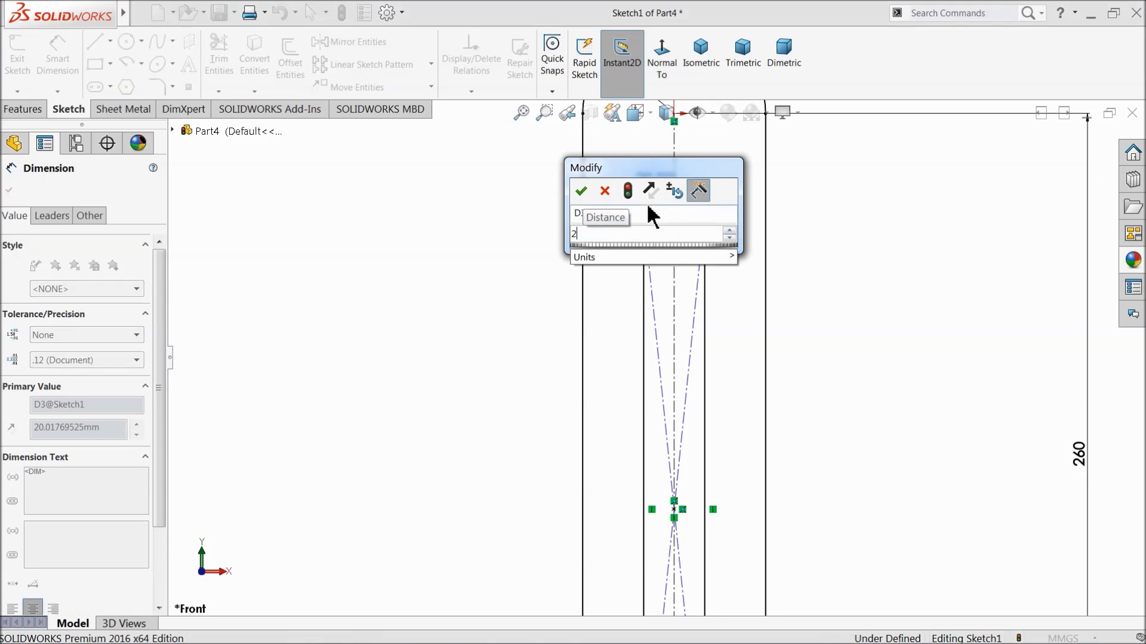
key(Return)
Dimension the inner rectangle's long side to 220 mm.
click(704, 291)
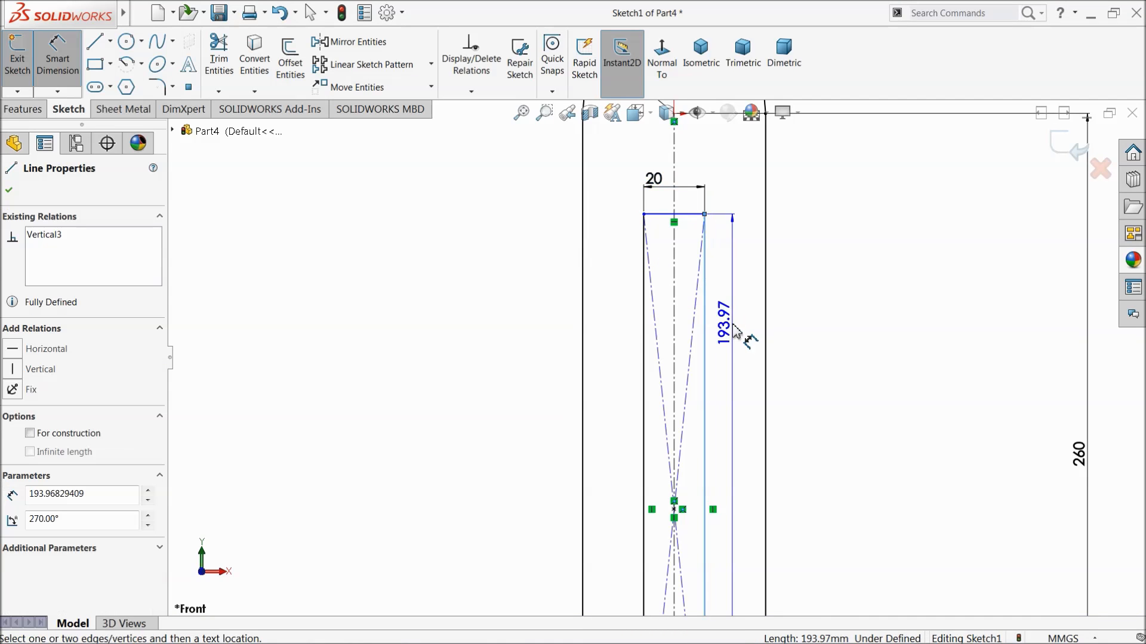
scroll(740, 394, up, 2)
click(744, 411)
text(220)
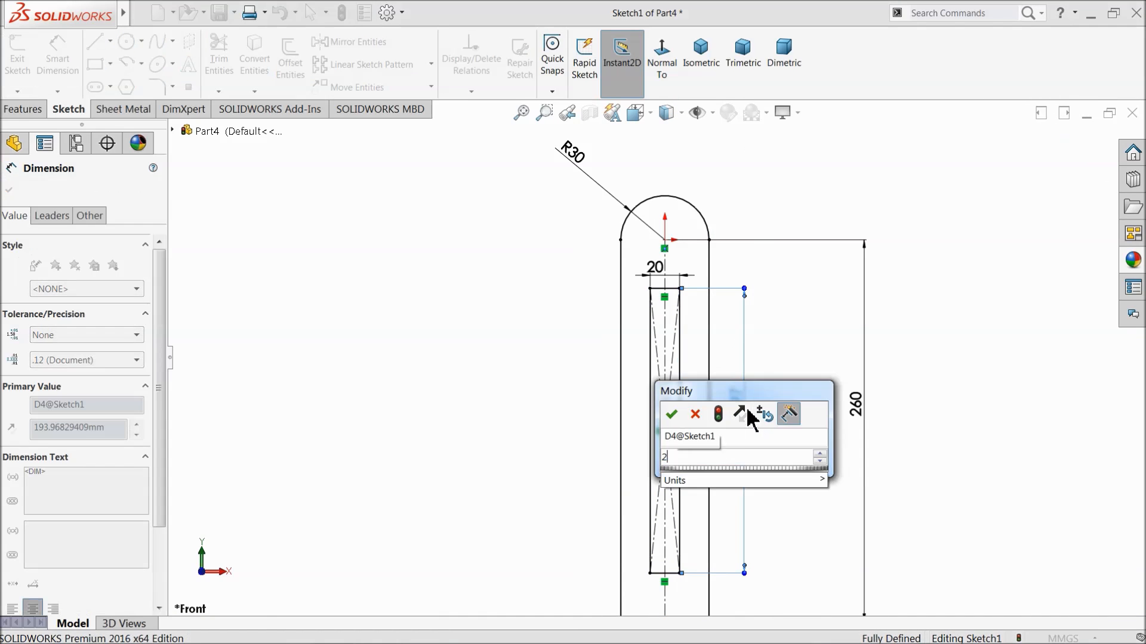
click(669, 412)
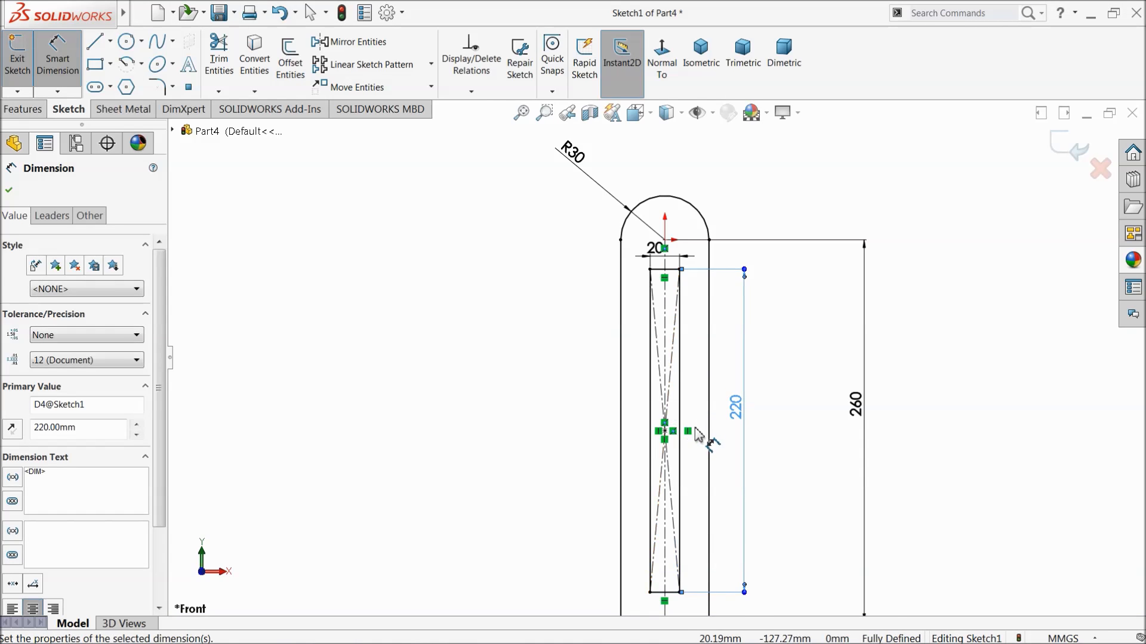
scroll(686, 429, up, 2)
scroll(676, 435, down, 2)
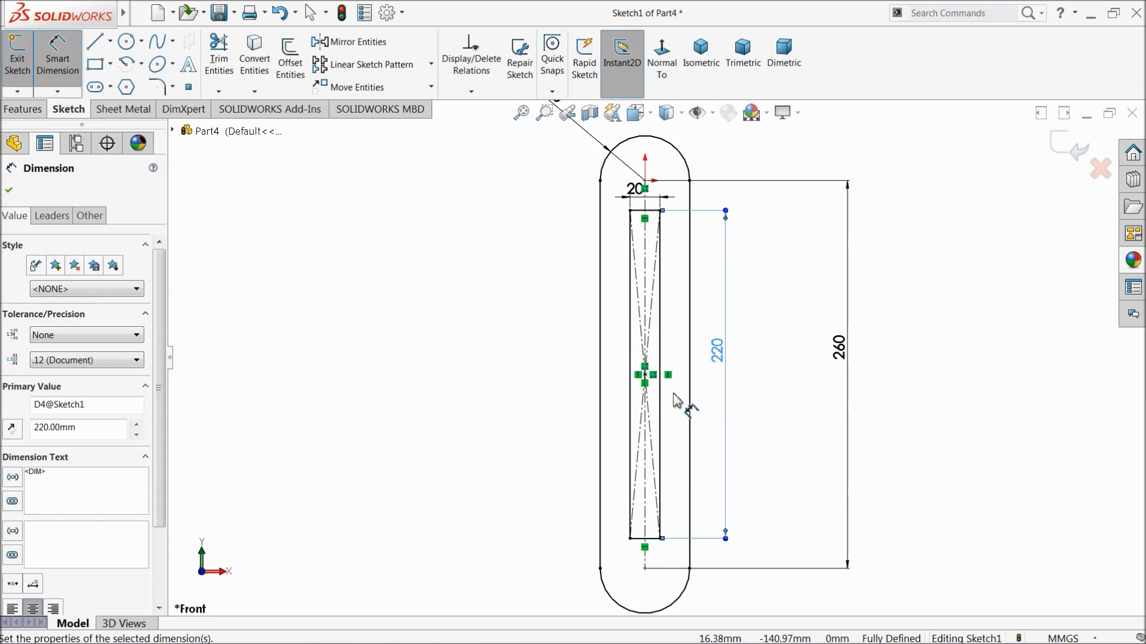
click(9, 191)
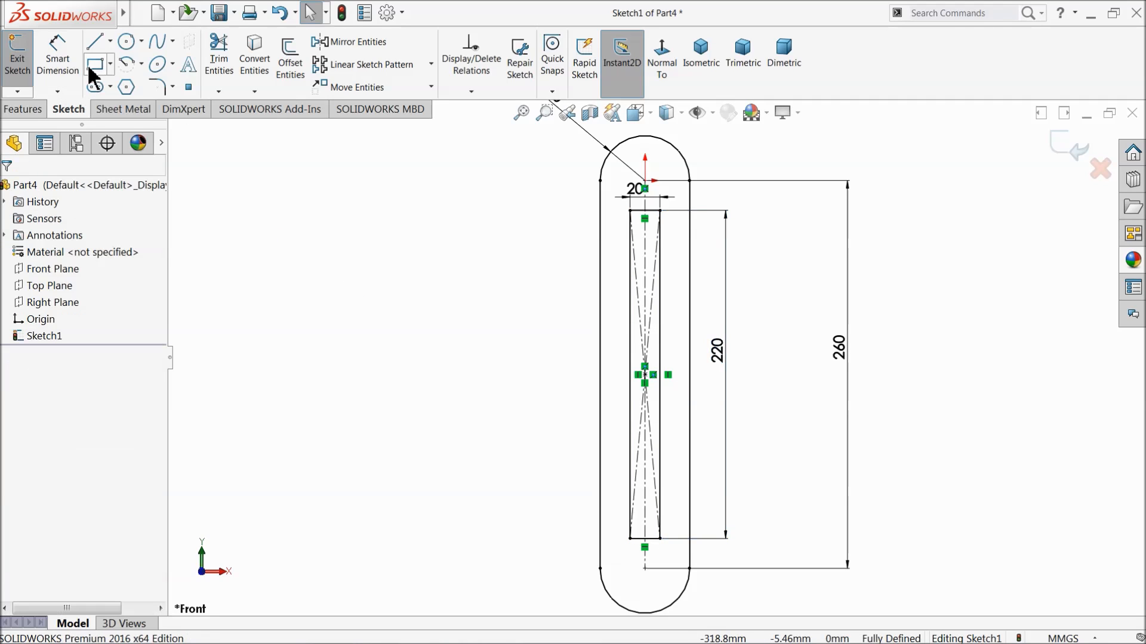
Draw a horizontal centerline from the slot's left side through its midpoint to just beyond the right side.
click(110, 42)
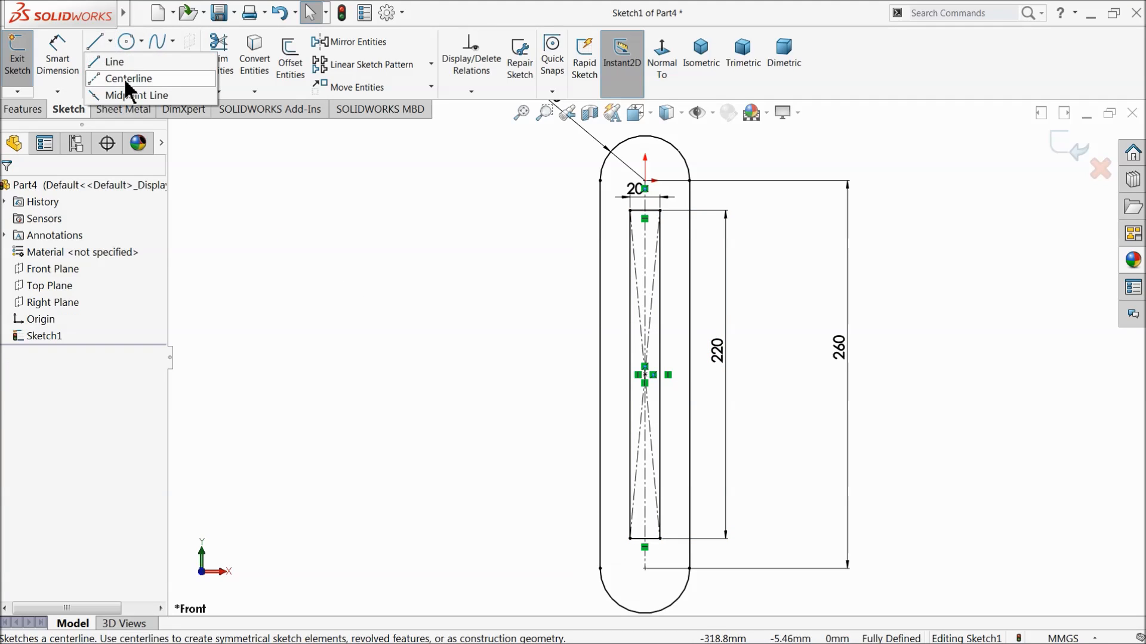
click(120, 75)
scroll(633, 409, down, 2)
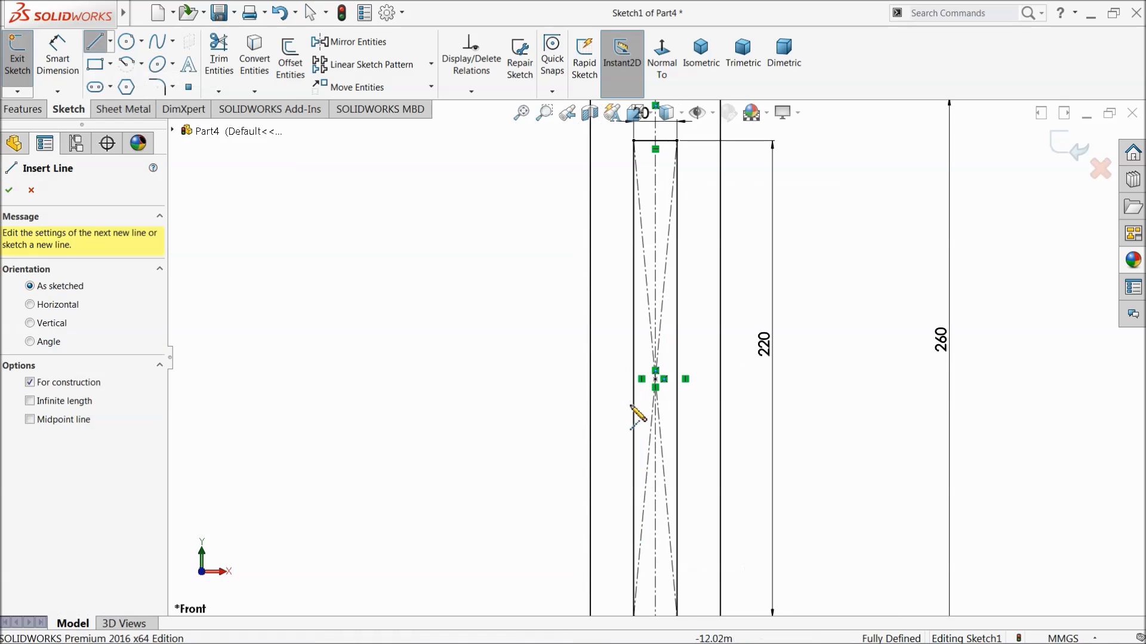
click(589, 379)
click(743, 379)
right_click(853, 297)
click(865, 306)
Draw a corner rectangle about 22 by 100 mm outward from the slot's left side, spanning the horizontal centerline.
key(f)
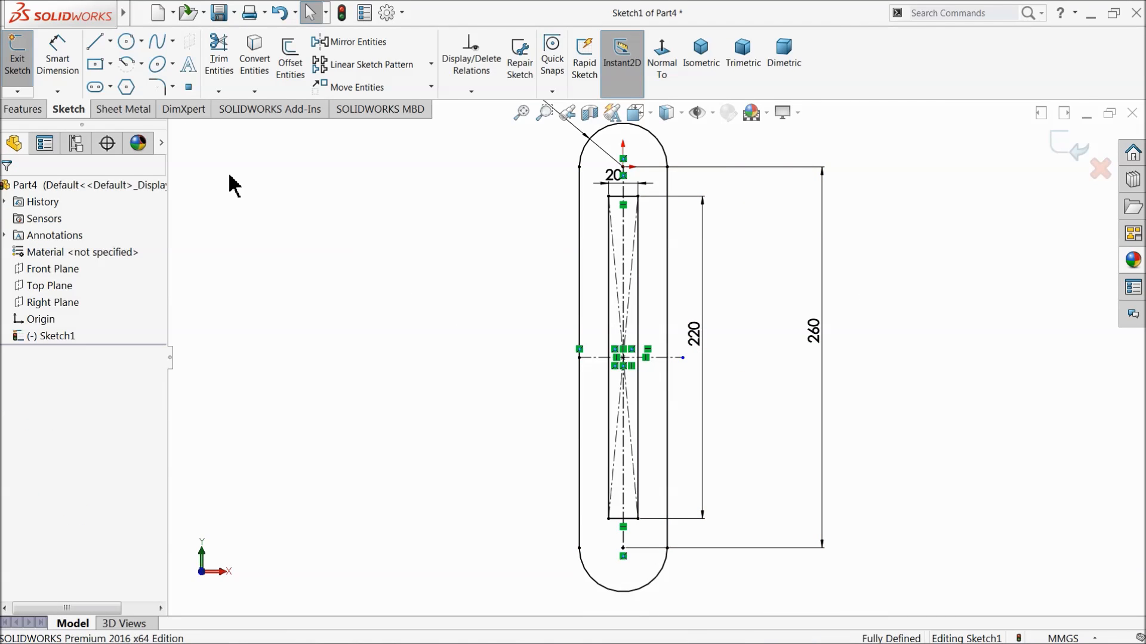
click(110, 63)
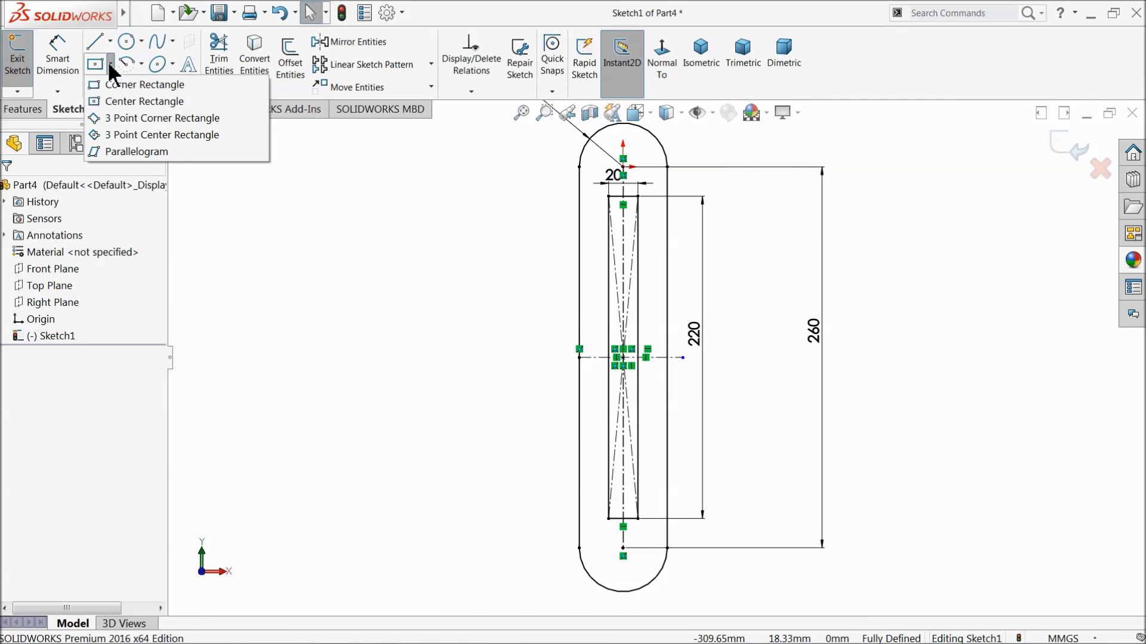
click(116, 84)
scroll(580, 388, down, 1)
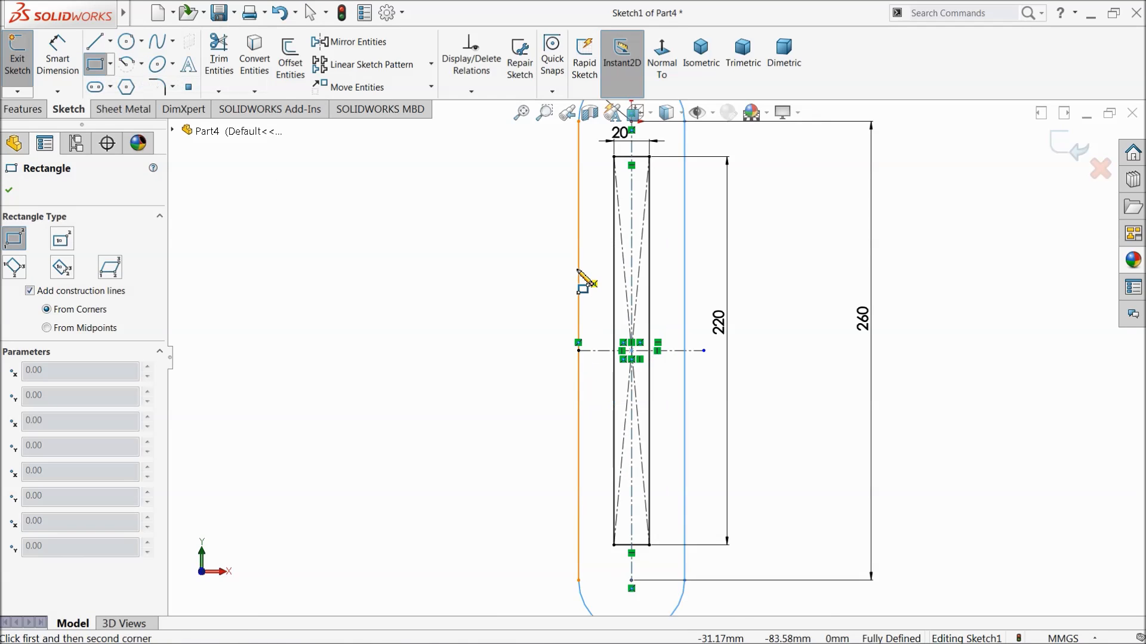
click(578, 269)
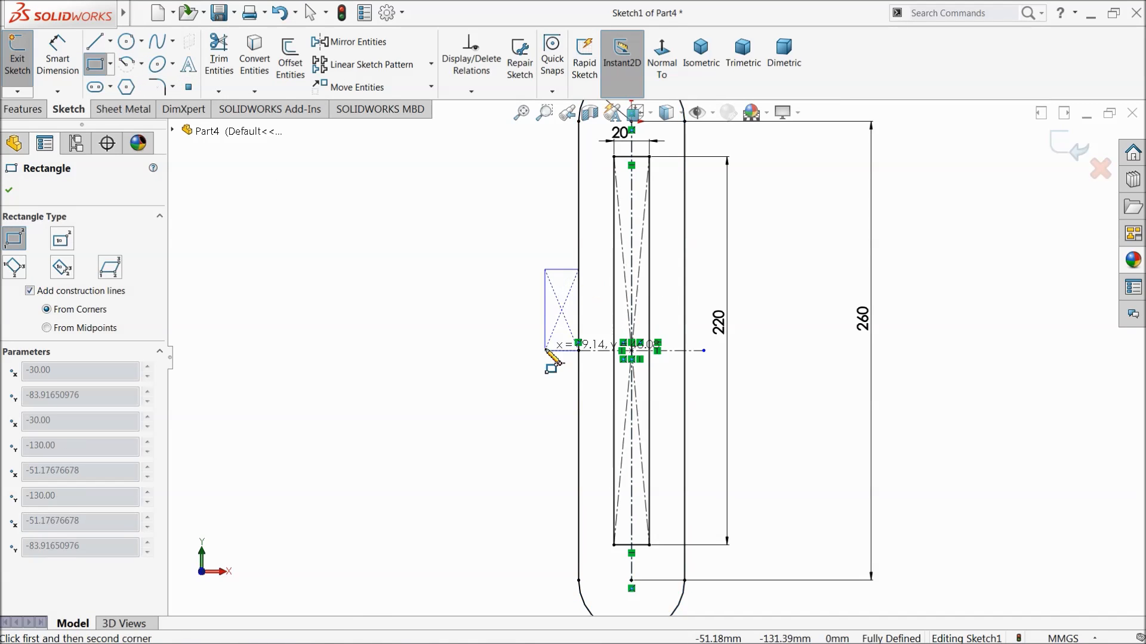
click(540, 445)
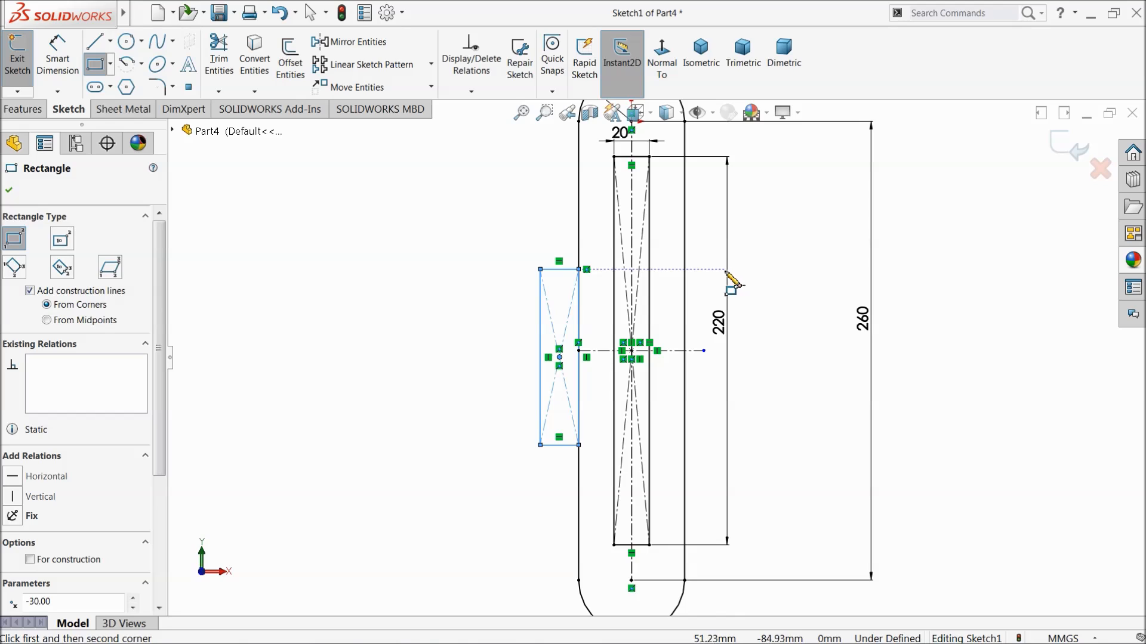
Draw a second corner rectangle about 11 mm wide outward from the slot's right side, level with the left rectangle.
click(684, 269)
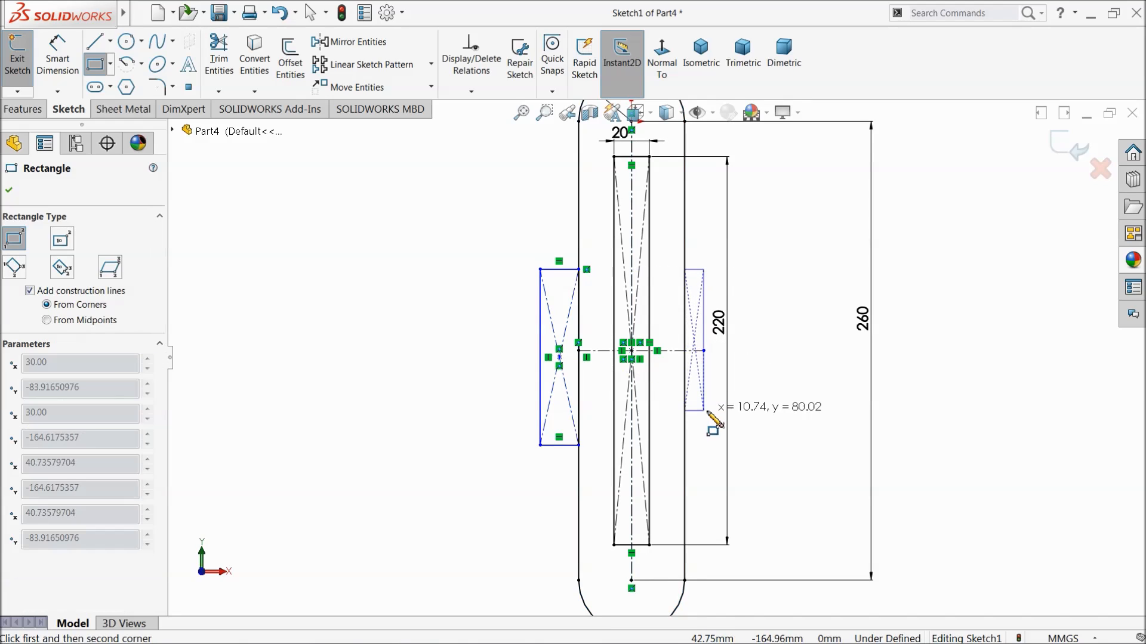
click(705, 445)
right_click(799, 348)
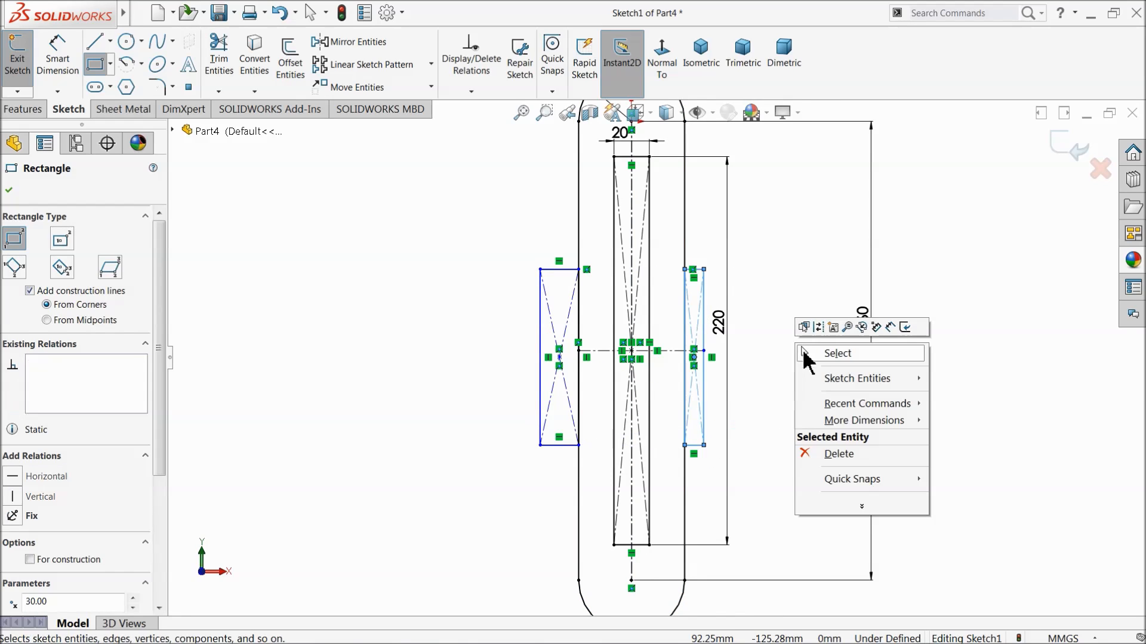
click(837, 353)
Dimension the left outer rectangle's width to 10 mm.
click(57, 60)
scroll(632, 358, down, 3)
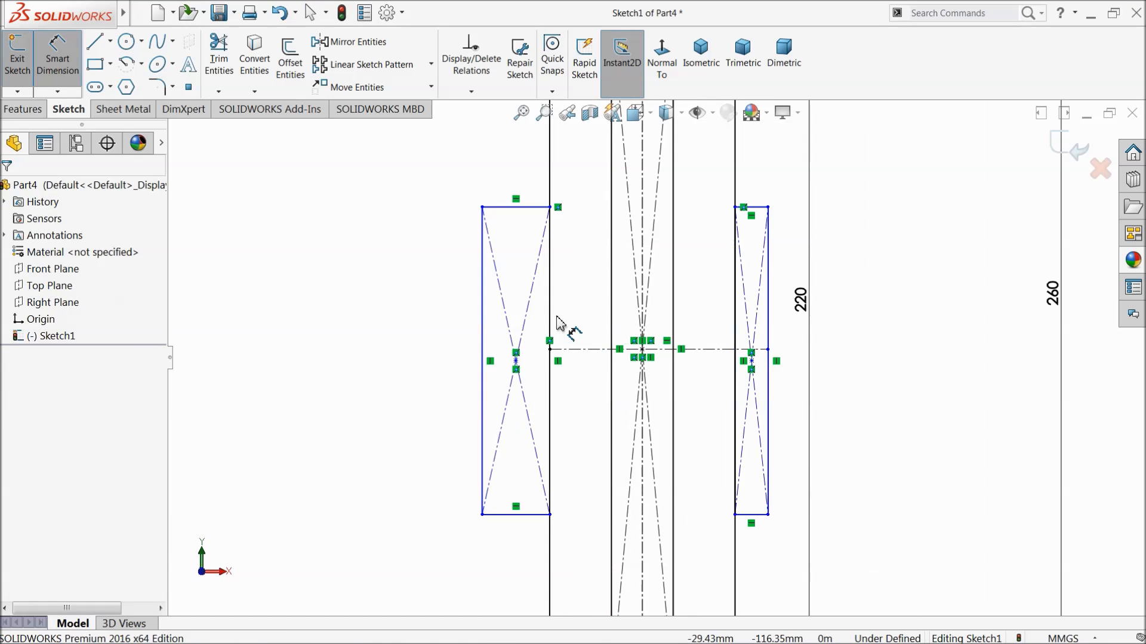
click(515, 207)
click(511, 180)
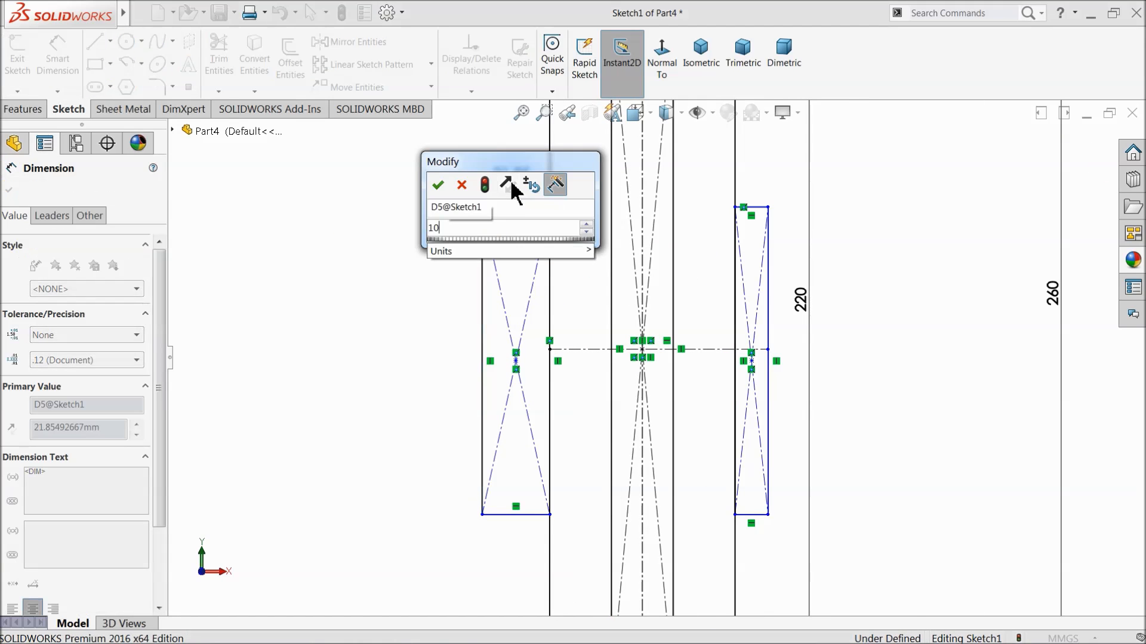
key(Return)
Dimension the left outer rectangle's height to 60 mm.
click(518, 318)
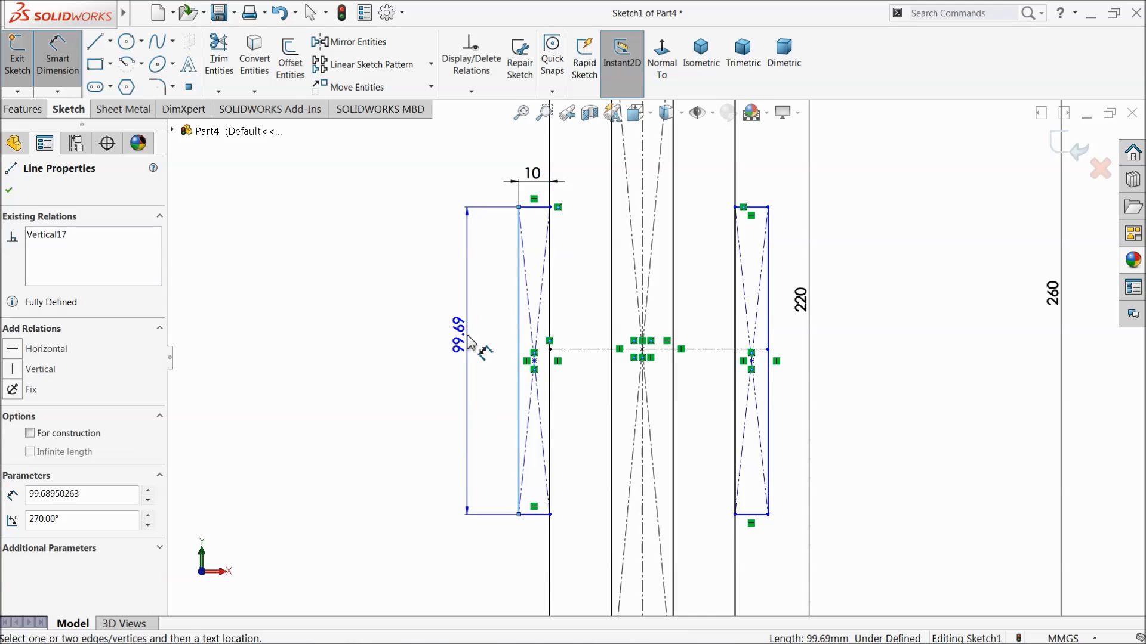
click(466, 341)
text(60)
key(Return)
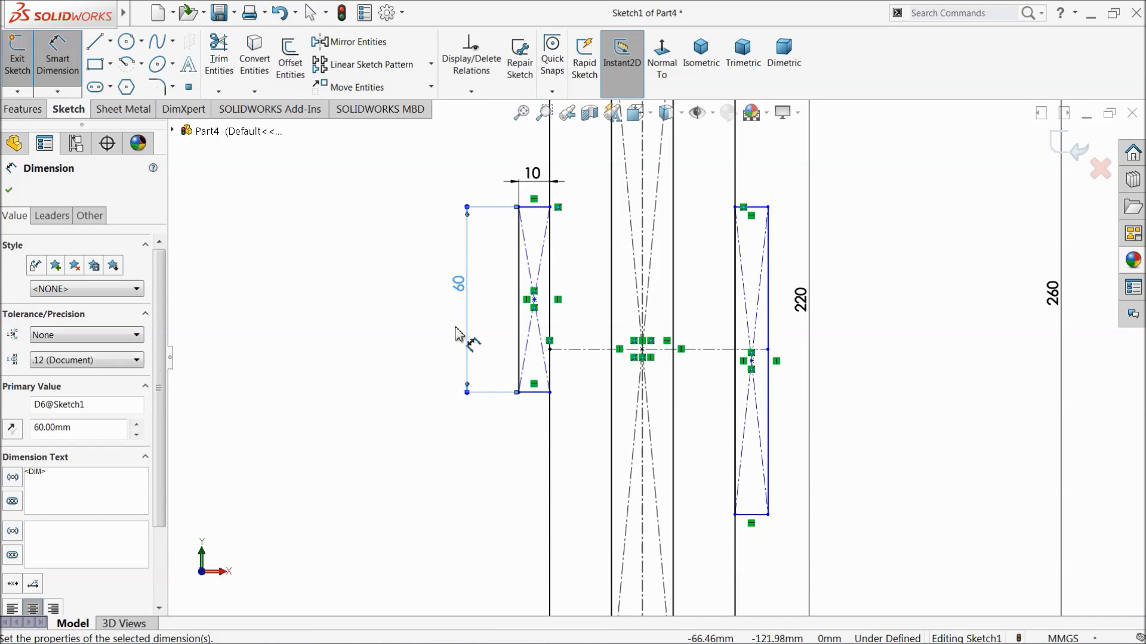
click(9, 189)
Make the left outer rectangle's upper and lower outside corners symmetric about the horizontal centerline.
scroll(537, 275, down, 2)
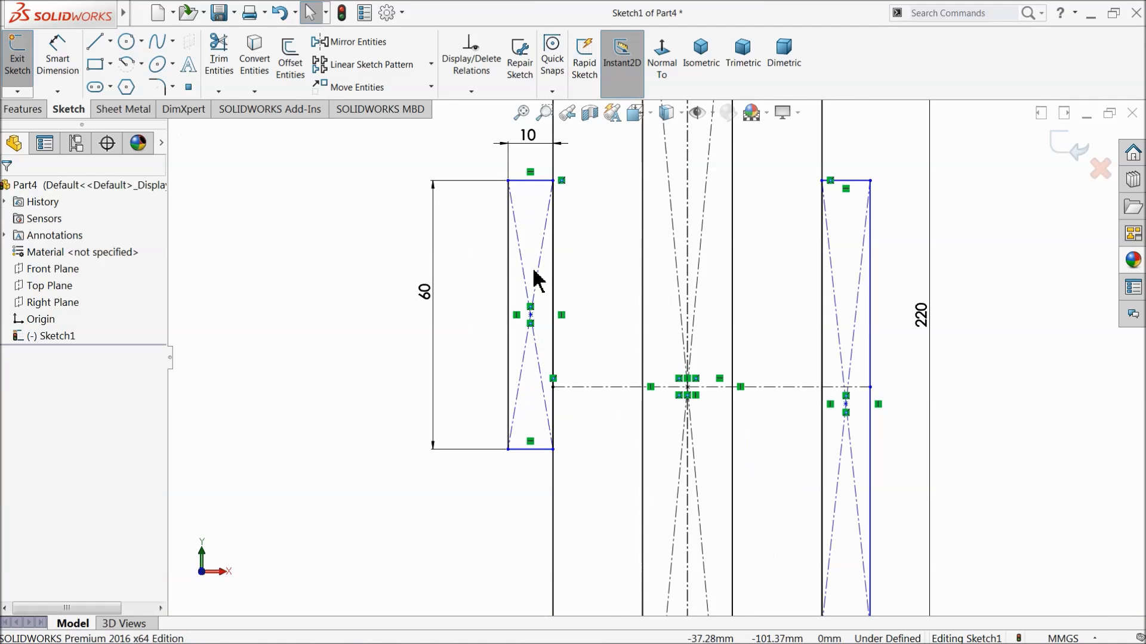
click(508, 181)
ctrl+click(508, 449)
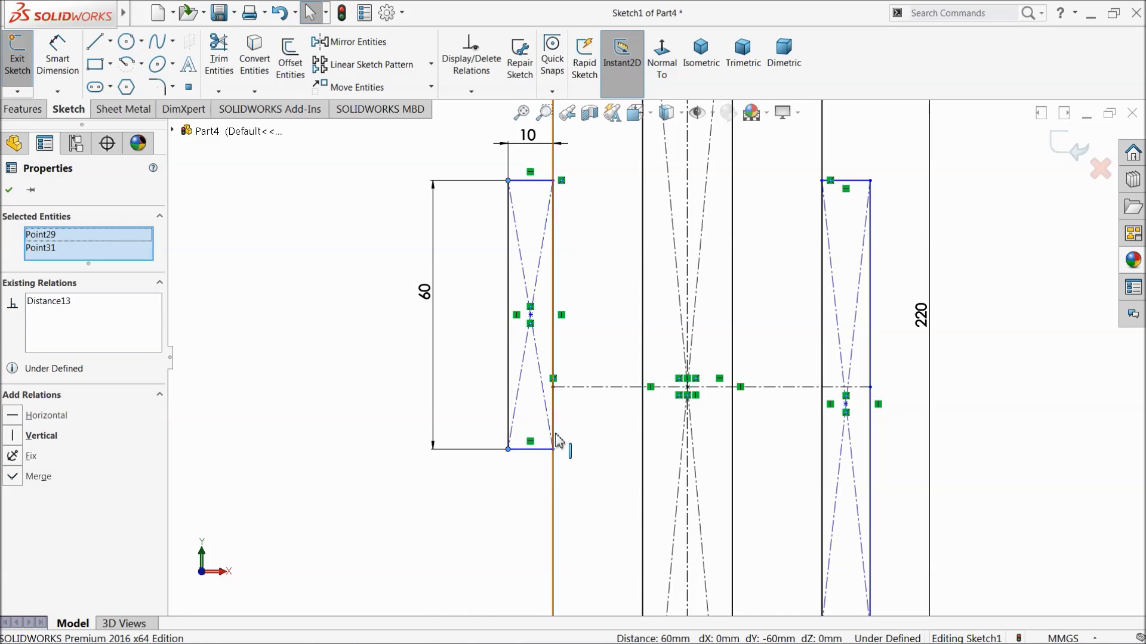
ctrl+click(588, 387)
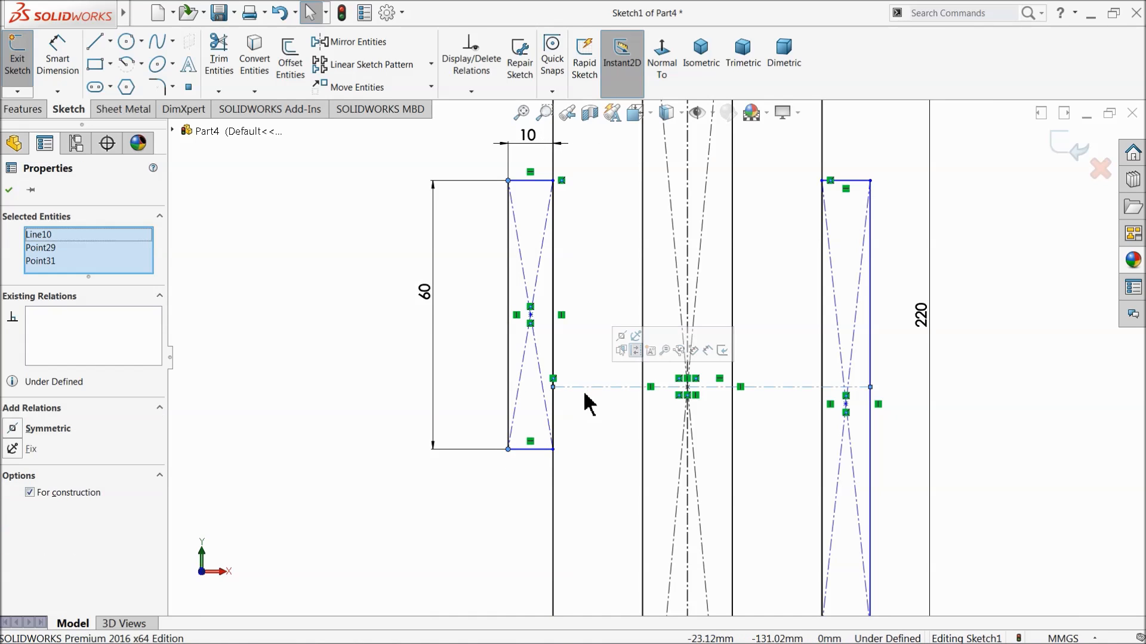
click(621, 337)
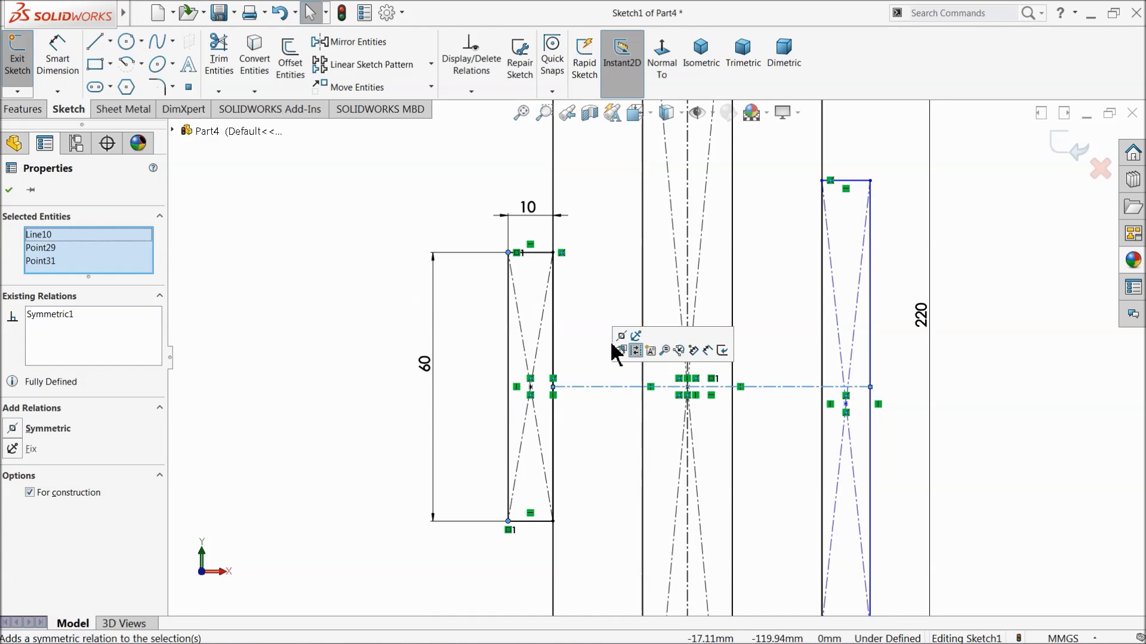
click(9, 189)
Make the right outer rectangle's top edge and outside edge equal to the matching edges of the left rectangle.
click(540, 253)
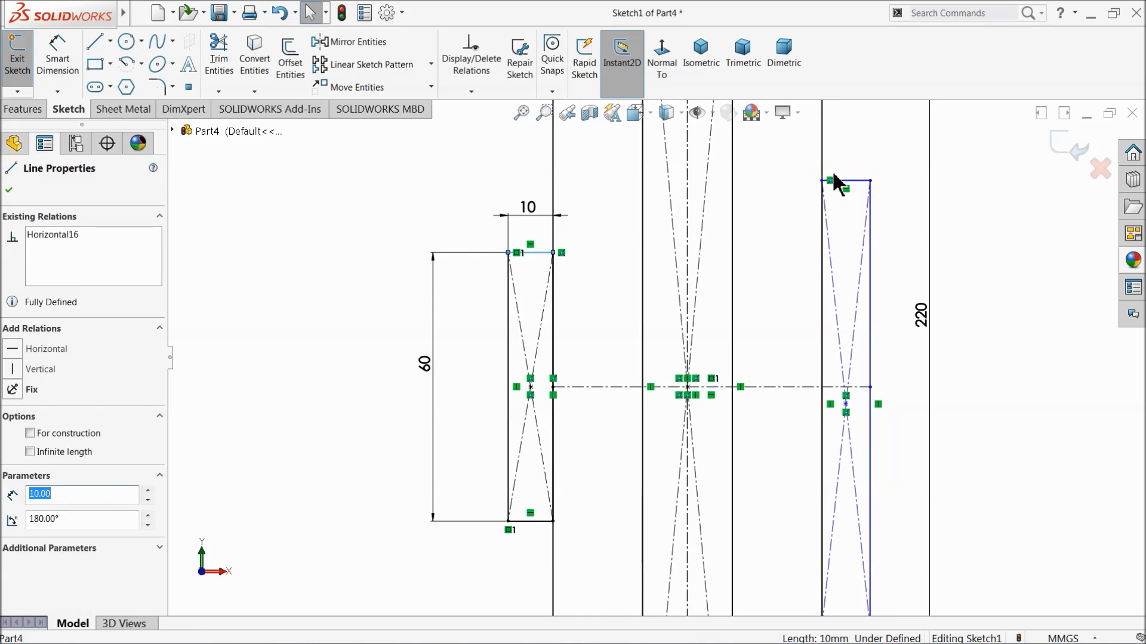
ctrl+click(845, 181)
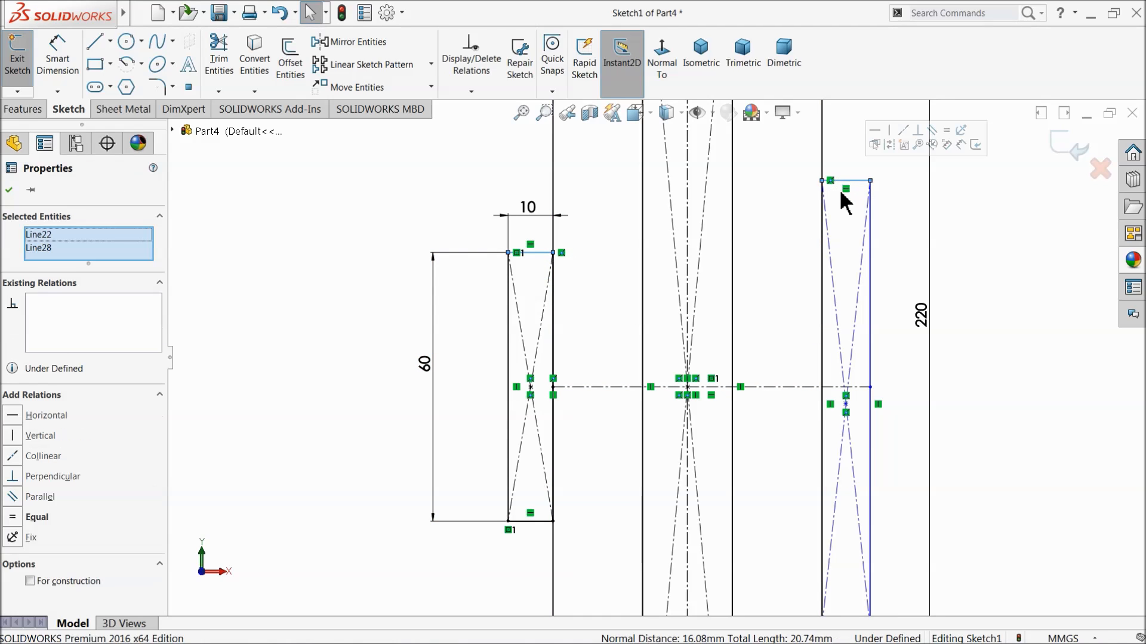
click(950, 133)
click(867, 333)
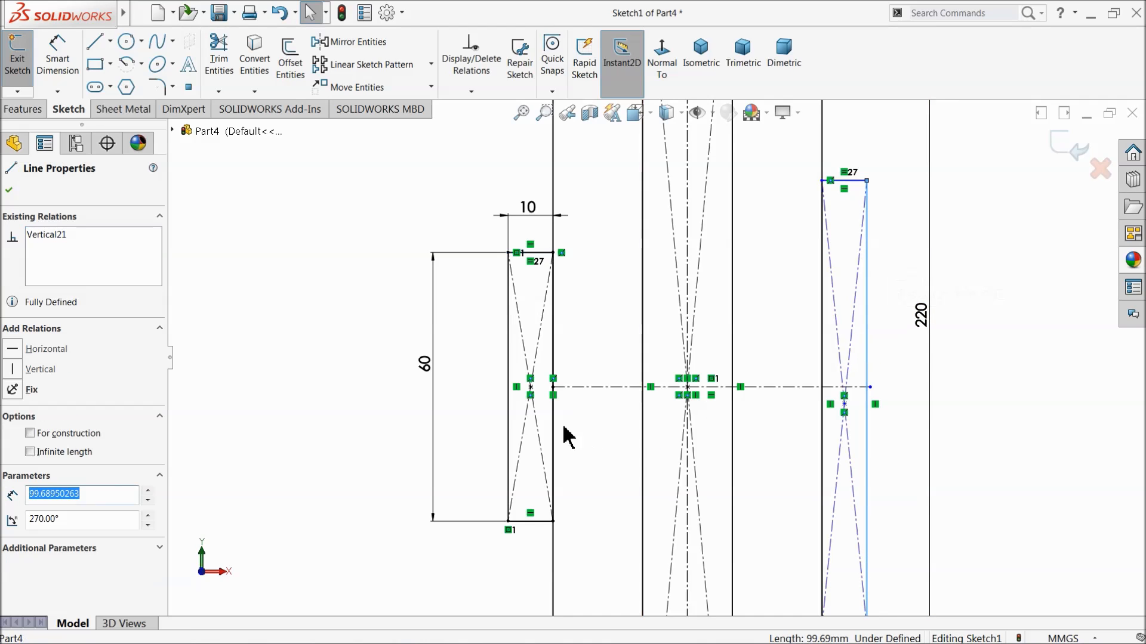
ctrl+click(512, 391)
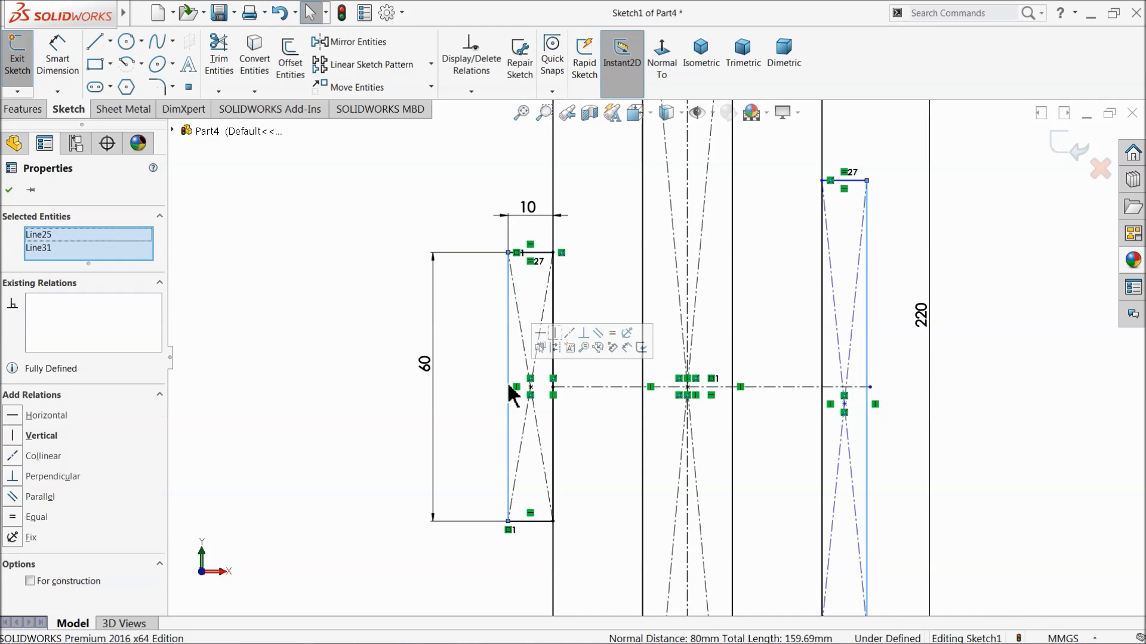
click(614, 337)
click(1044, 422)
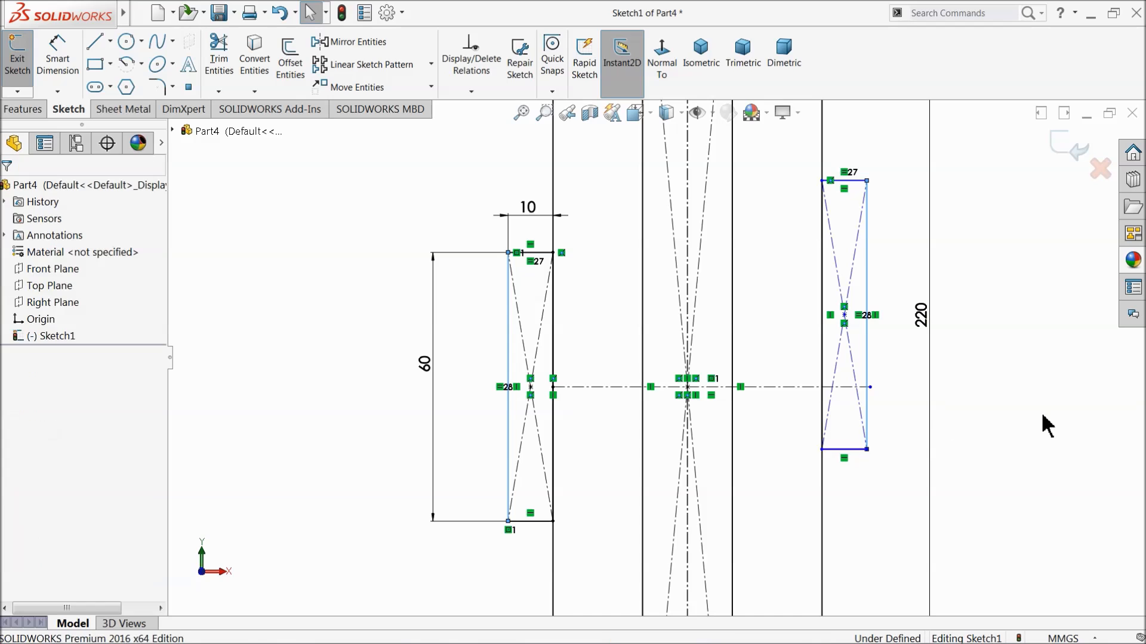
Make the bottom edges of the left and right outer rectangles collinear.
click(540, 522)
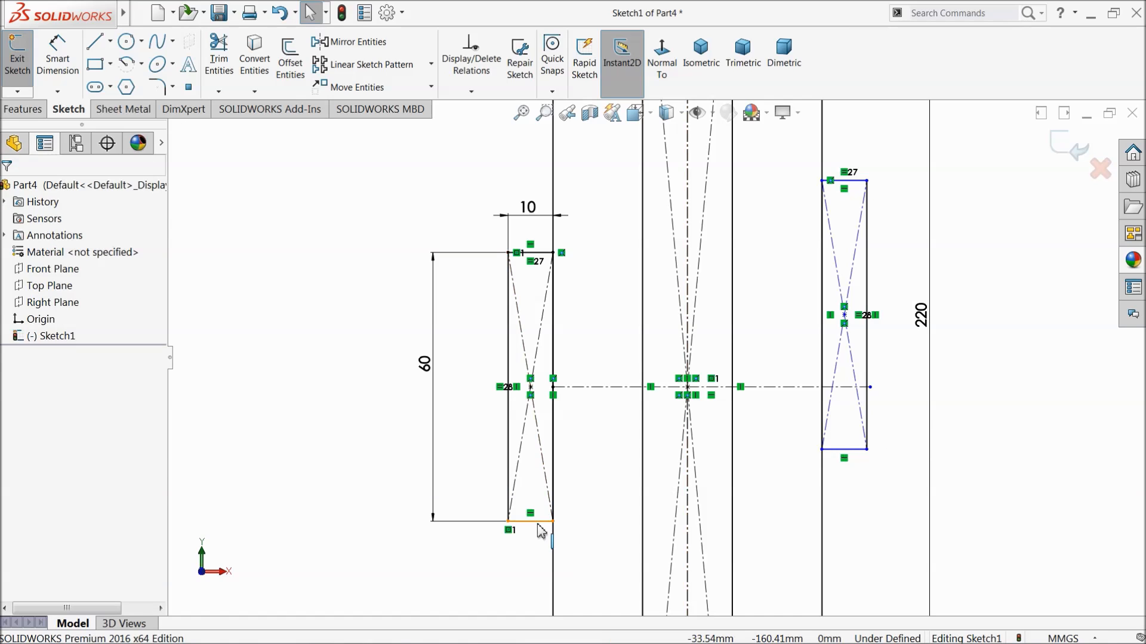
ctrl+click(838, 458)
click(895, 409)
click(973, 341)
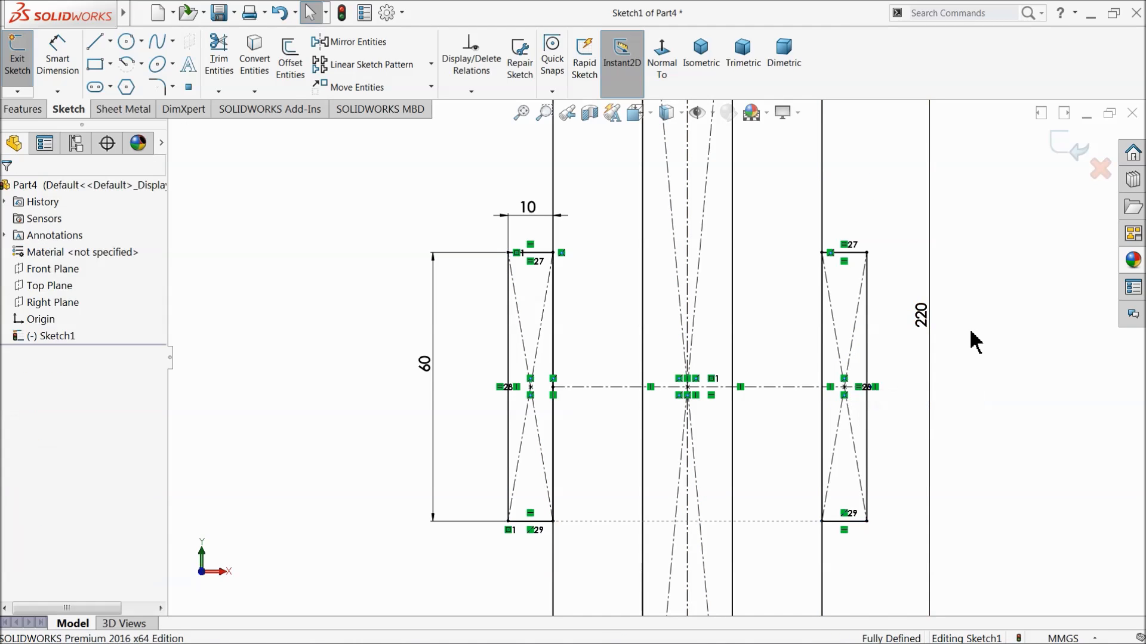
Power-trim the slot side lines and inner rectangle edges lying between the top and bottom edges of both outer rectangles.
click(219, 57)
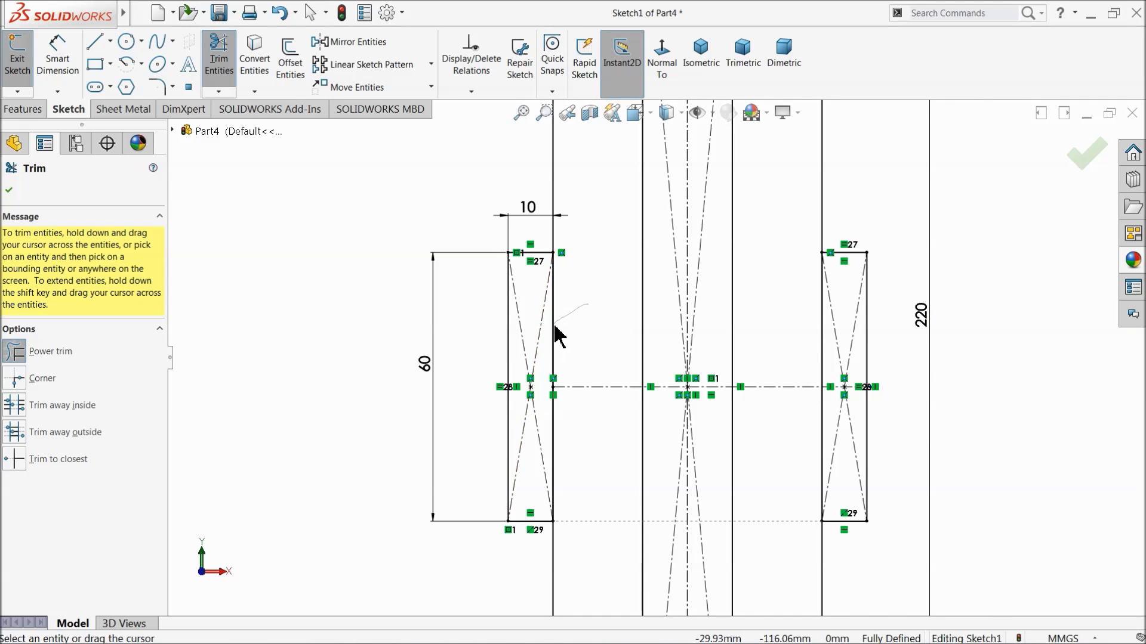
drag(559, 336, 560, 344)
click(604, 329)
drag(563, 434, 550, 435)
drag(817, 335, 825, 340)
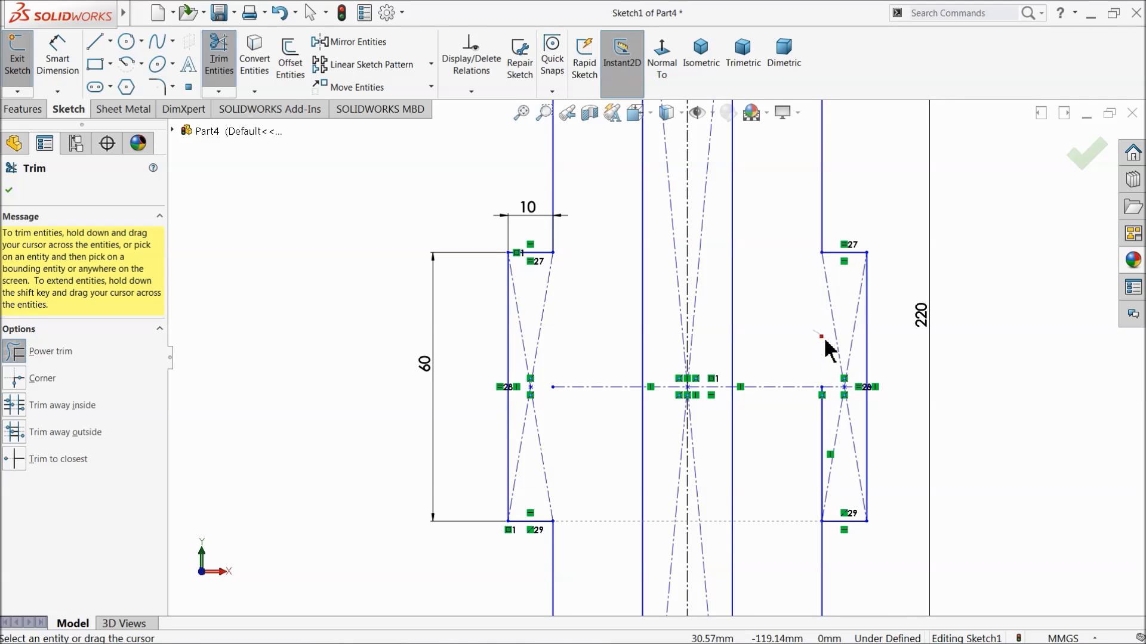
drag(820, 424, 824, 427)
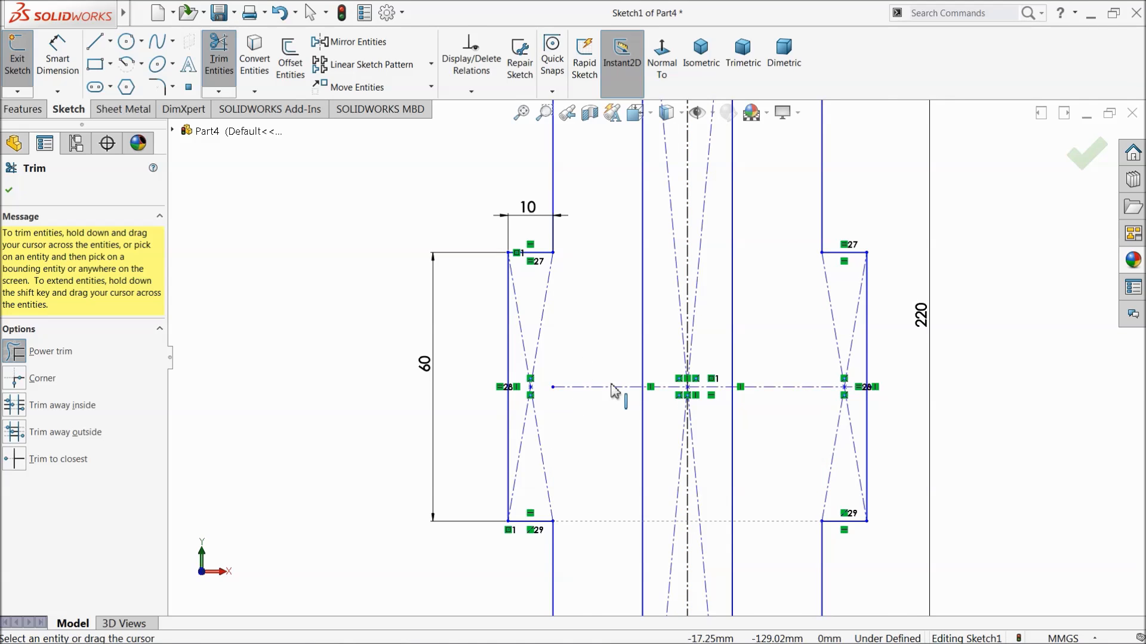
scroll(611, 384, up, 2)
click(9, 191)
Dimension the distance between the inner rectangle's left side and the slot's left side as 20 mm.
key(f)
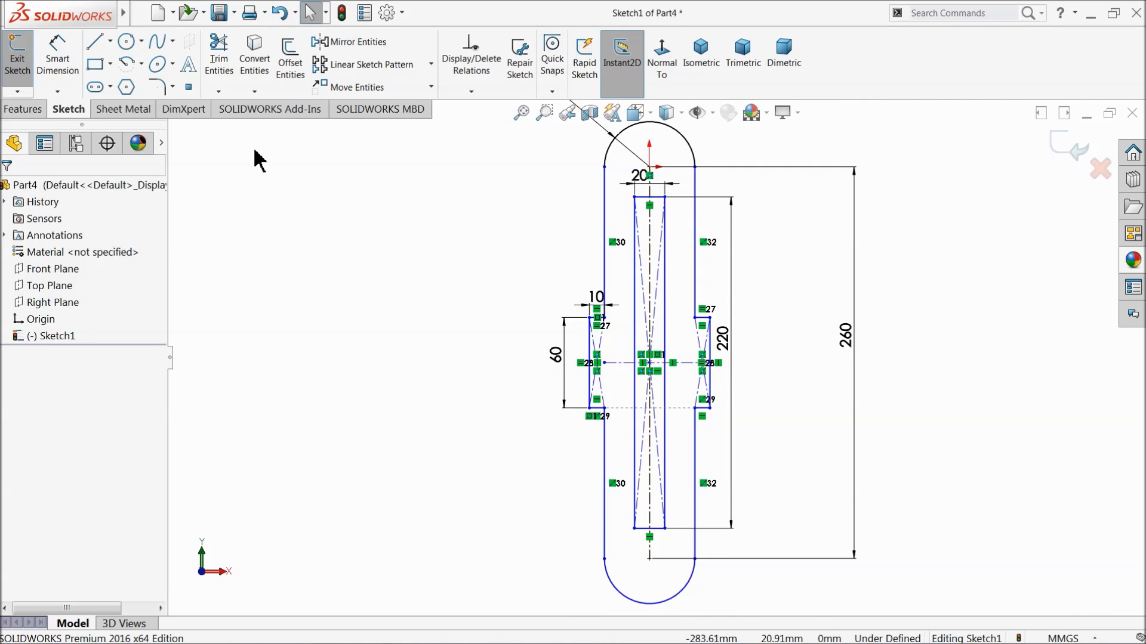
click(58, 57)
scroll(650, 274, down, 3)
click(641, 251)
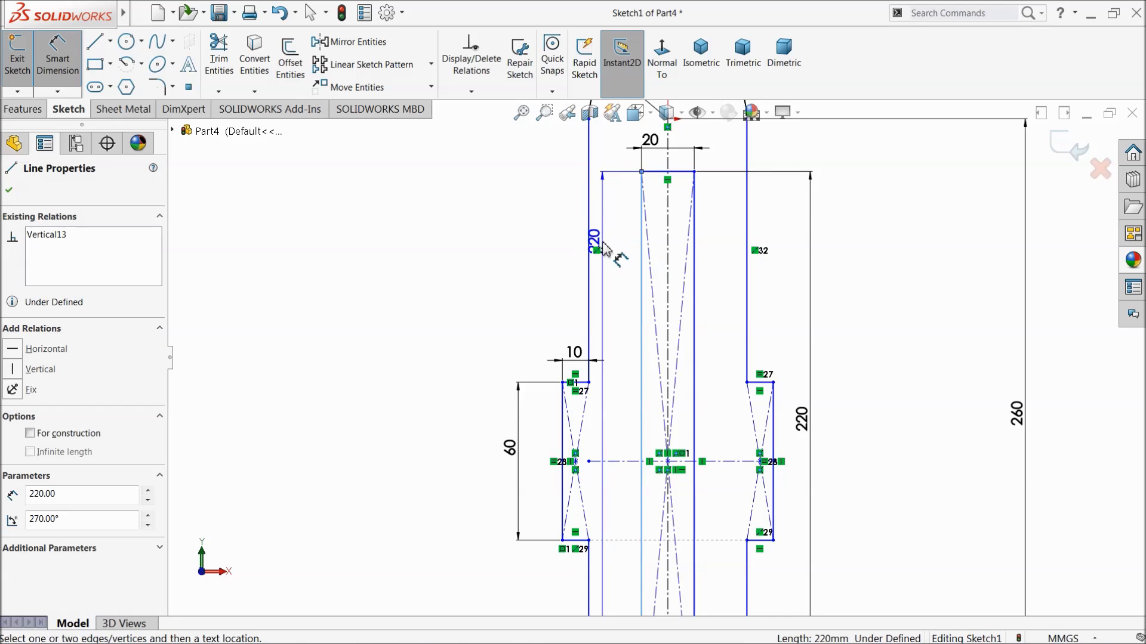
click(590, 239)
click(614, 230)
click(538, 226)
scroll(727, 351, up, 2)
scroll(726, 351, up, 2)
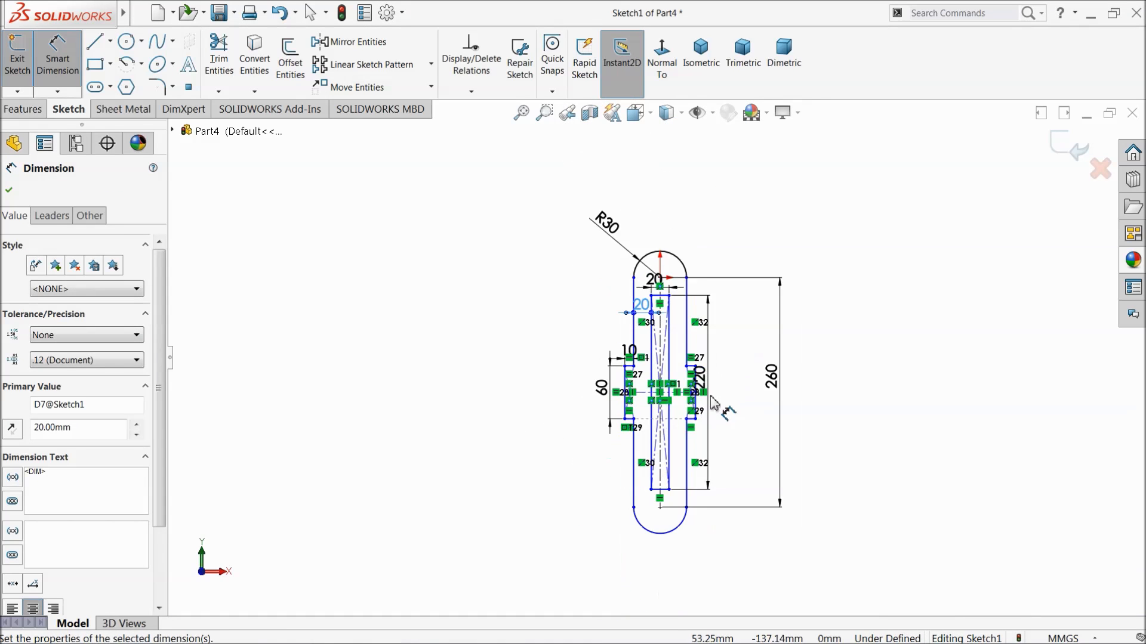
scroll(724, 396, down, 1)
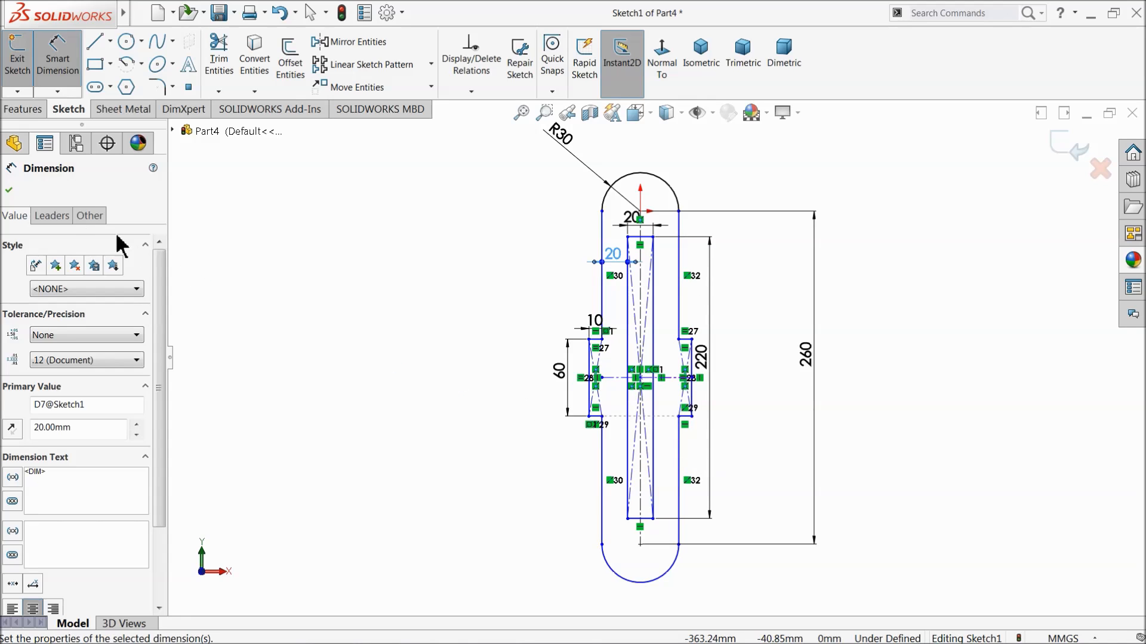
click(8, 190)
Try to fully define all entities in the sketch with calculated relations and dimensions.
click(471, 91)
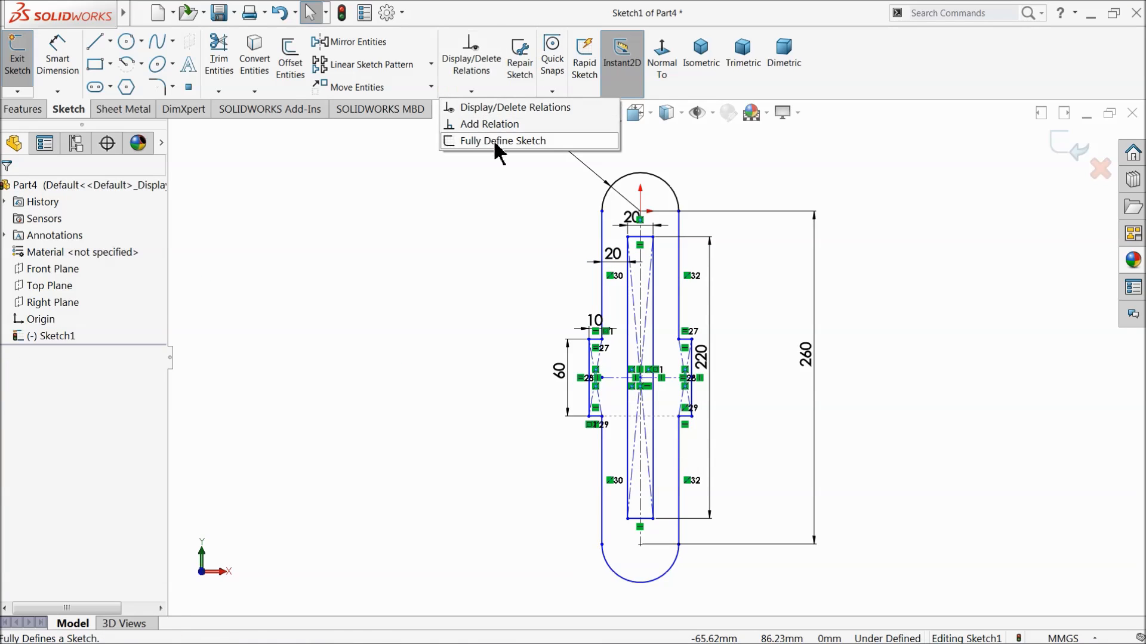
click(494, 143)
click(96, 275)
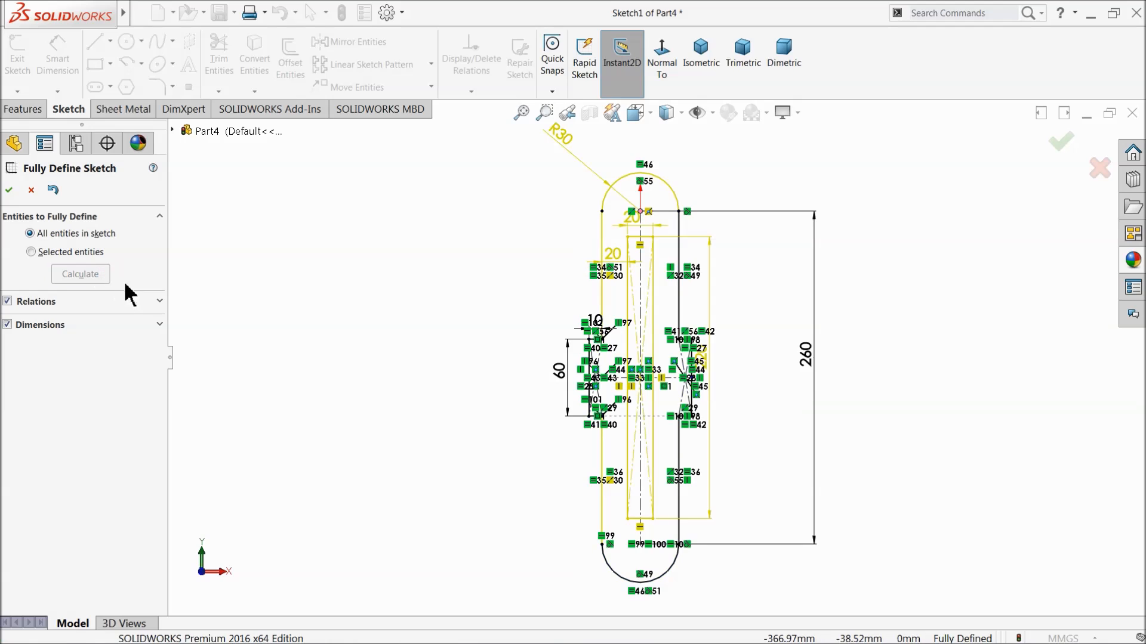
click(30, 190)
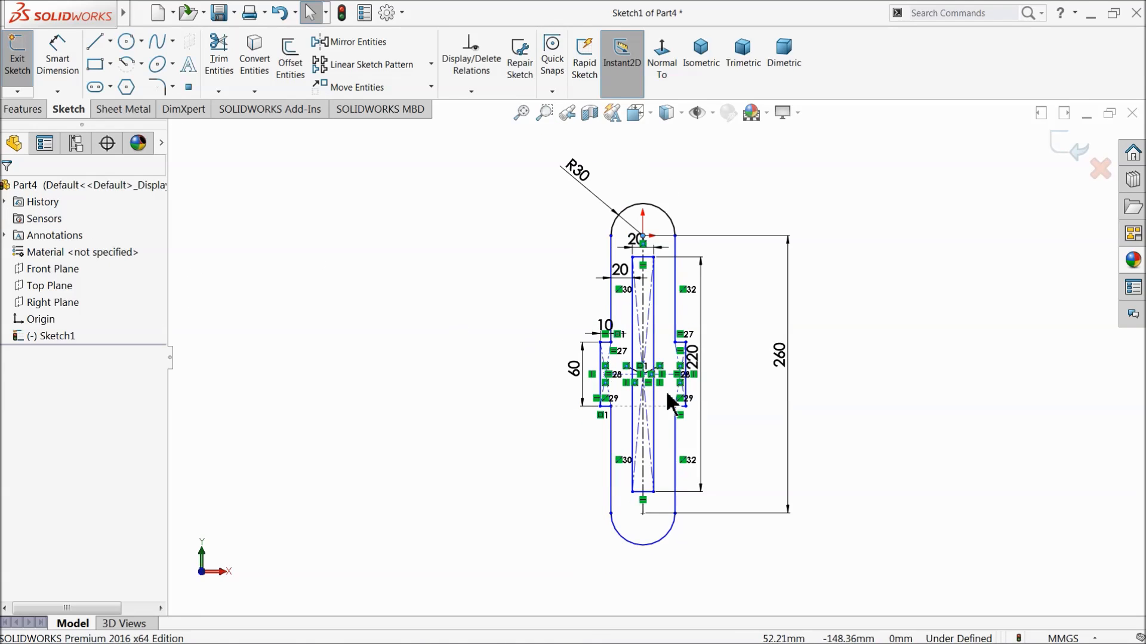
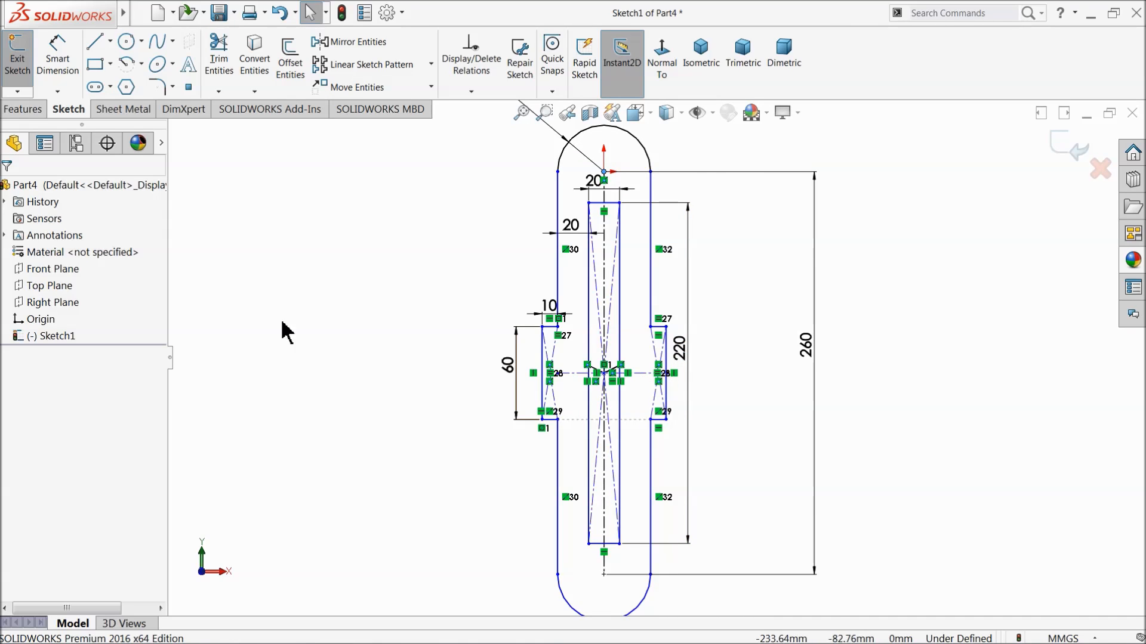
Extrude the slotted profile with its two side blocks 20 mm as a blind boss.
click(23, 110)
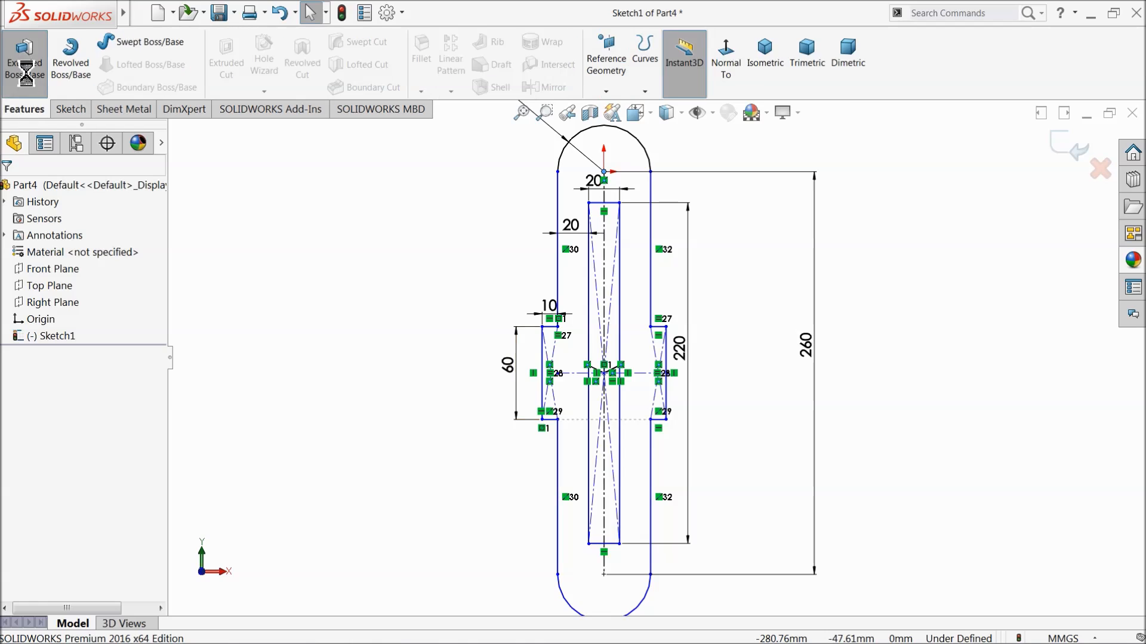
click(25, 59)
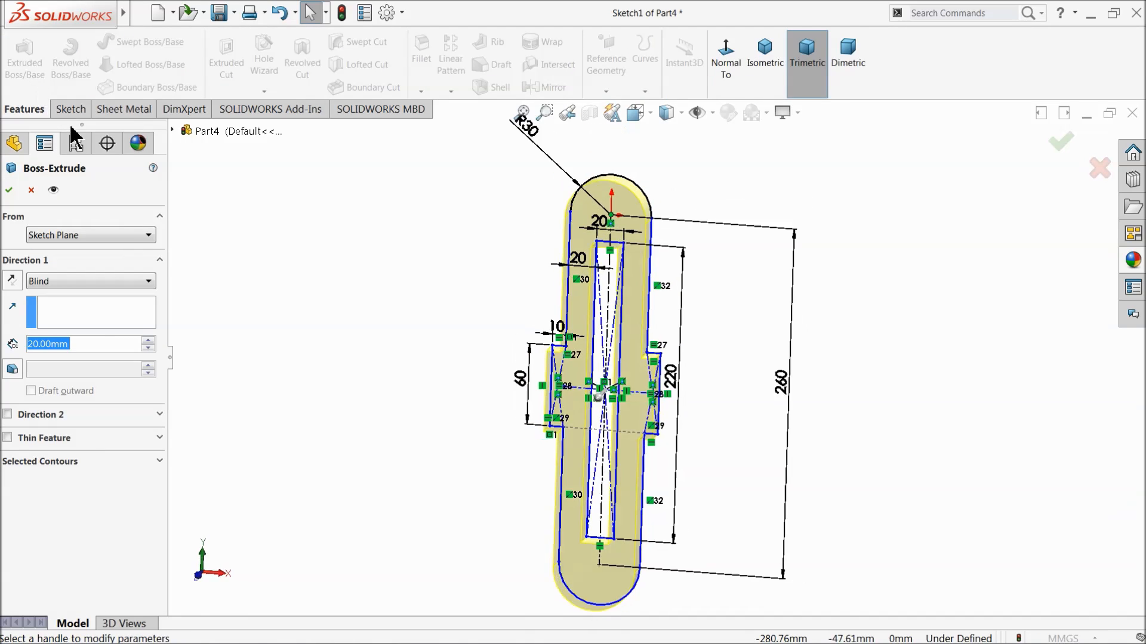
click(9, 192)
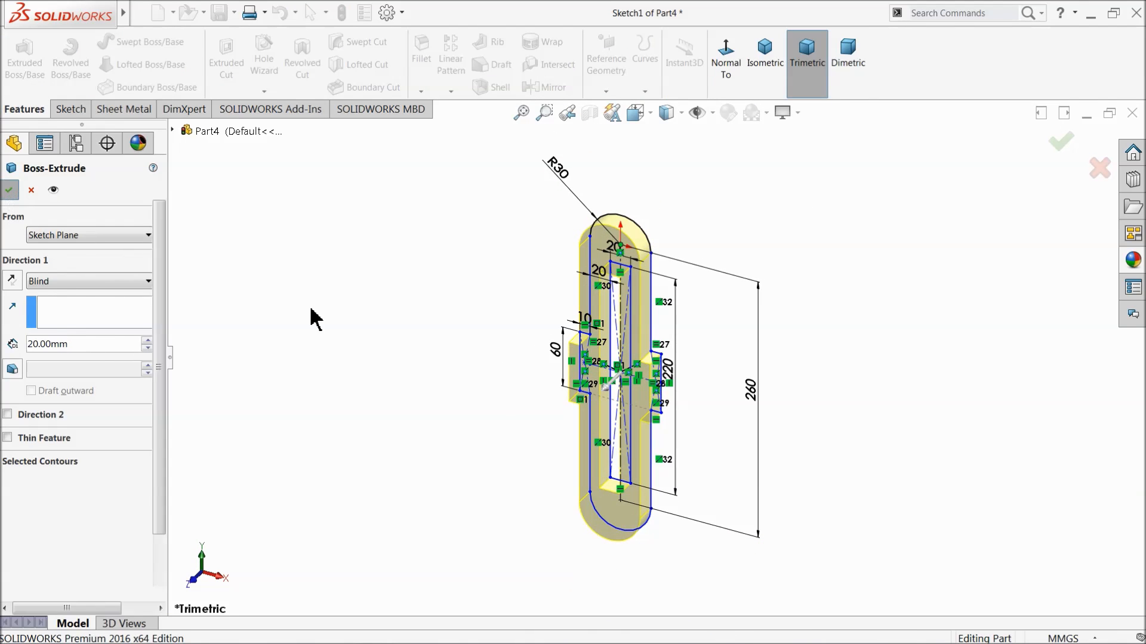
Start a sketch on the body's front face and draw a horizontal centerline between the midpoints of the side blocks' outer edges.
click(625, 377)
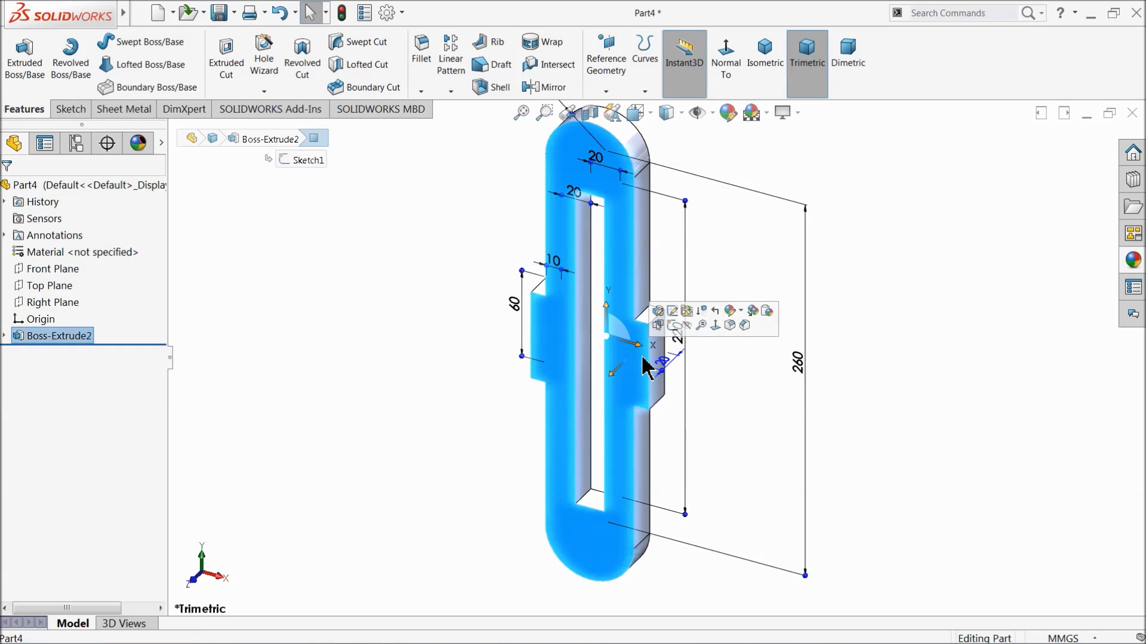
click(669, 325)
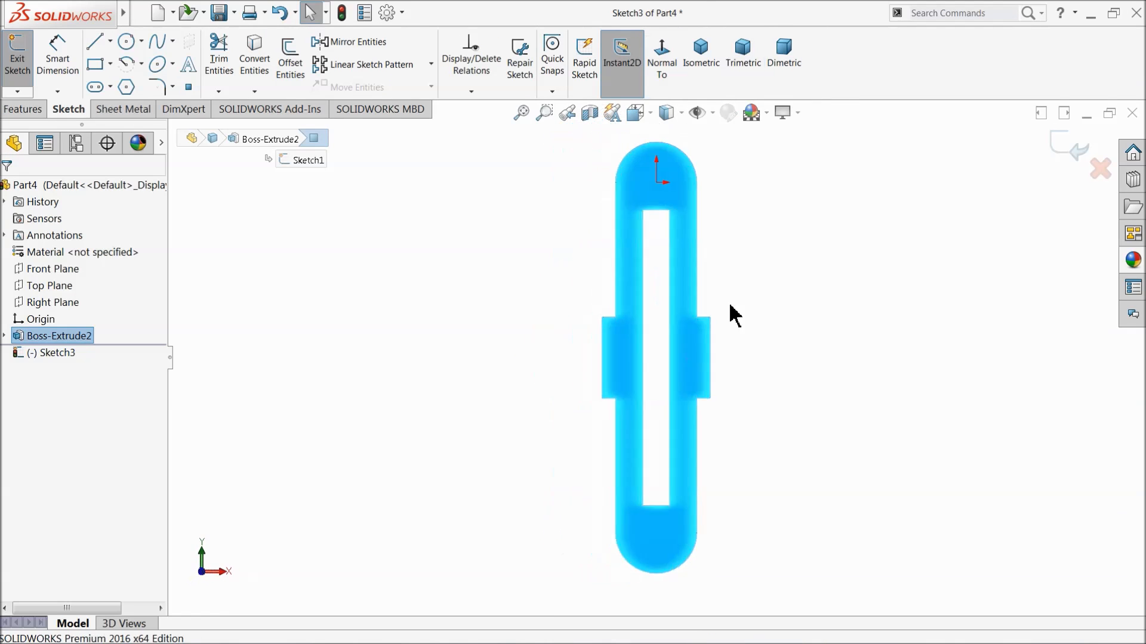
scroll(686, 358, down, 5)
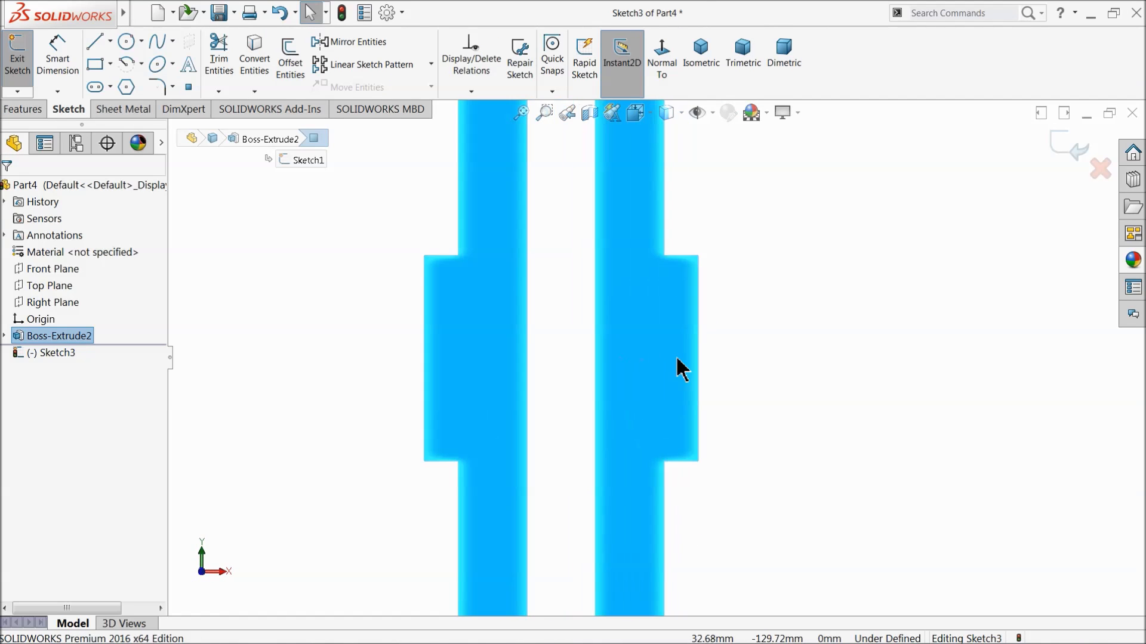
click(111, 42)
click(124, 77)
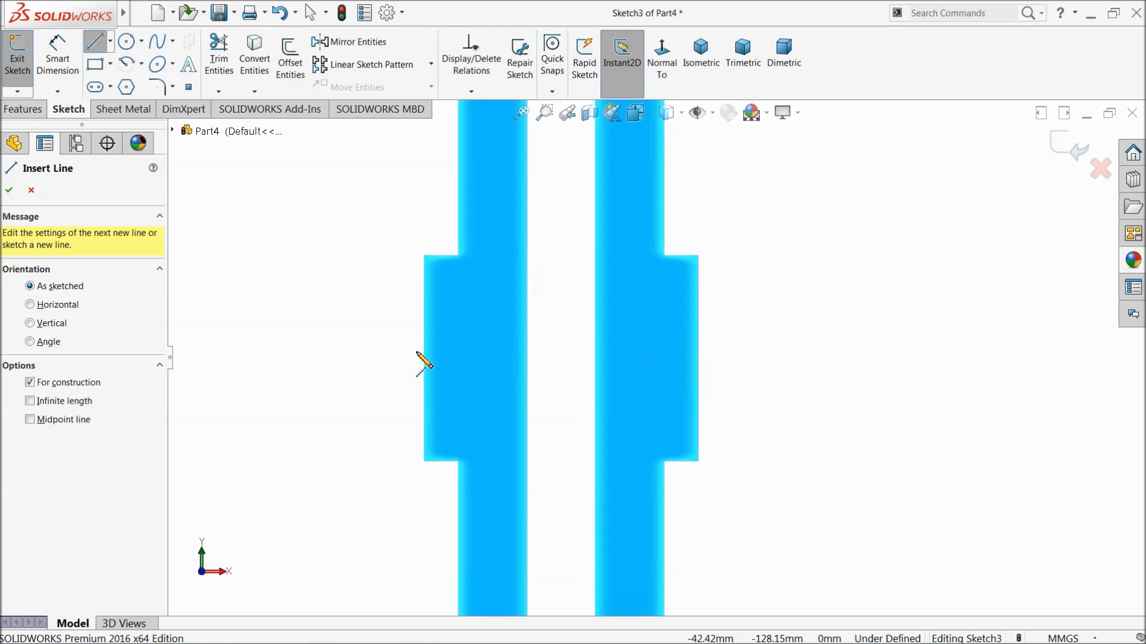
click(698, 358)
right_click(754, 257)
click(789, 266)
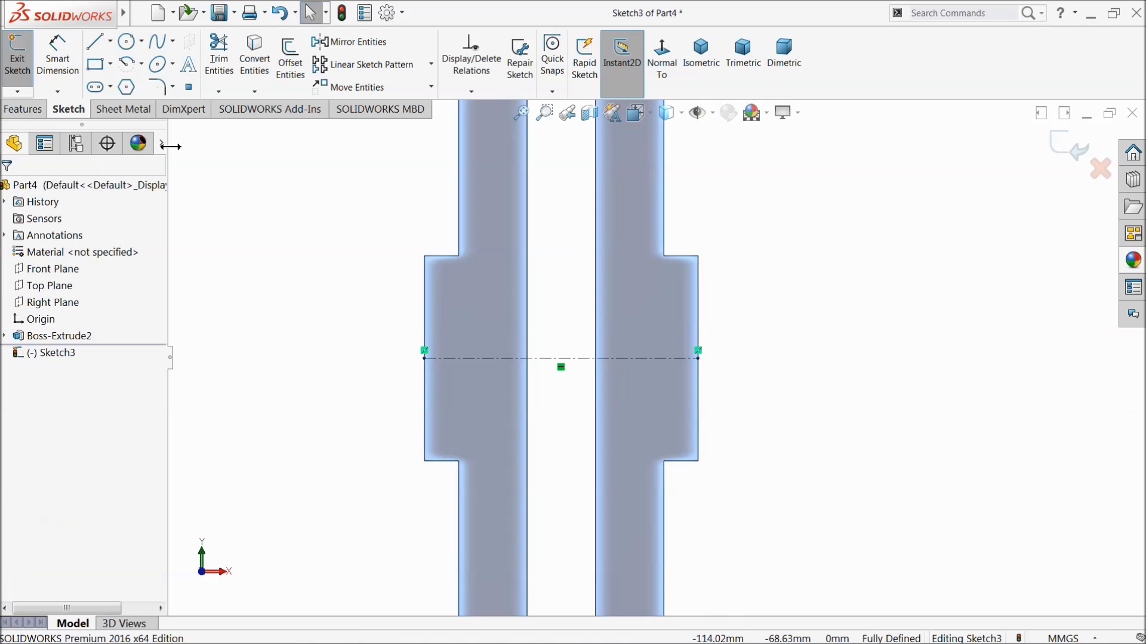
Sketch a center rectangle about 59 by 33 mm centred on the centerline's midpoint.
click(109, 63)
click(104, 100)
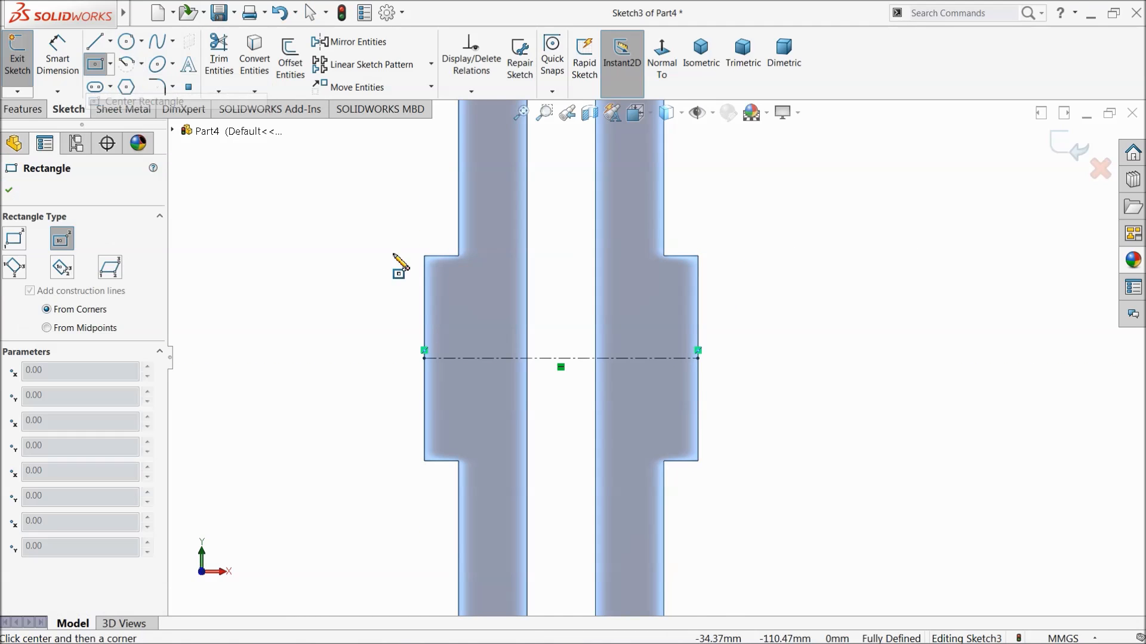
scroll(588, 381, down, 3)
click(555, 347)
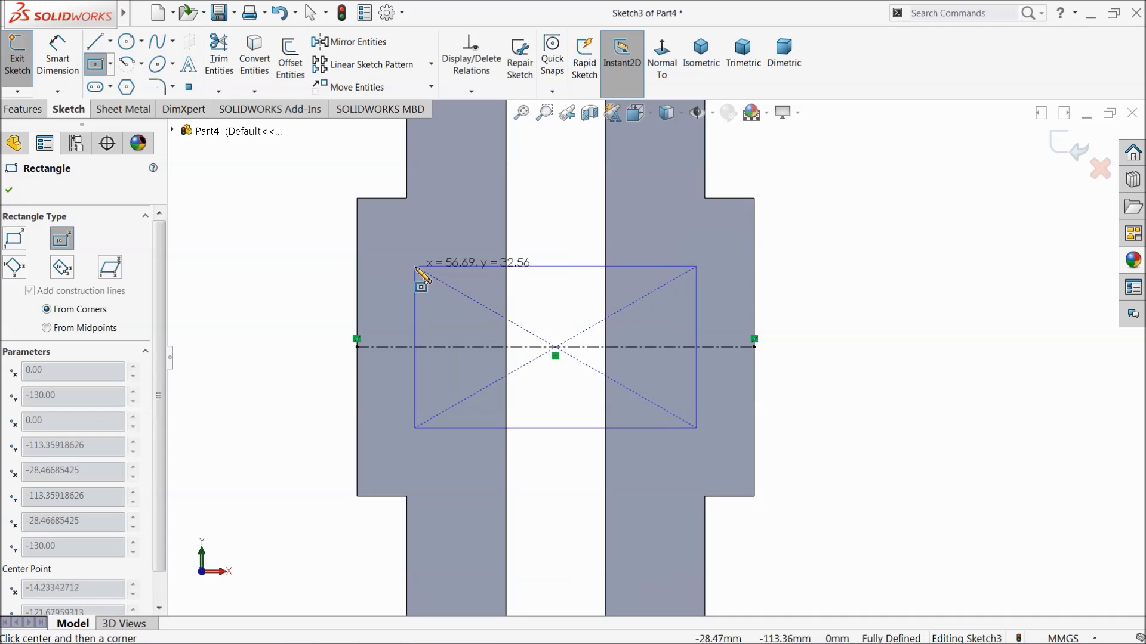
click(408, 264)
right_click(271, 195)
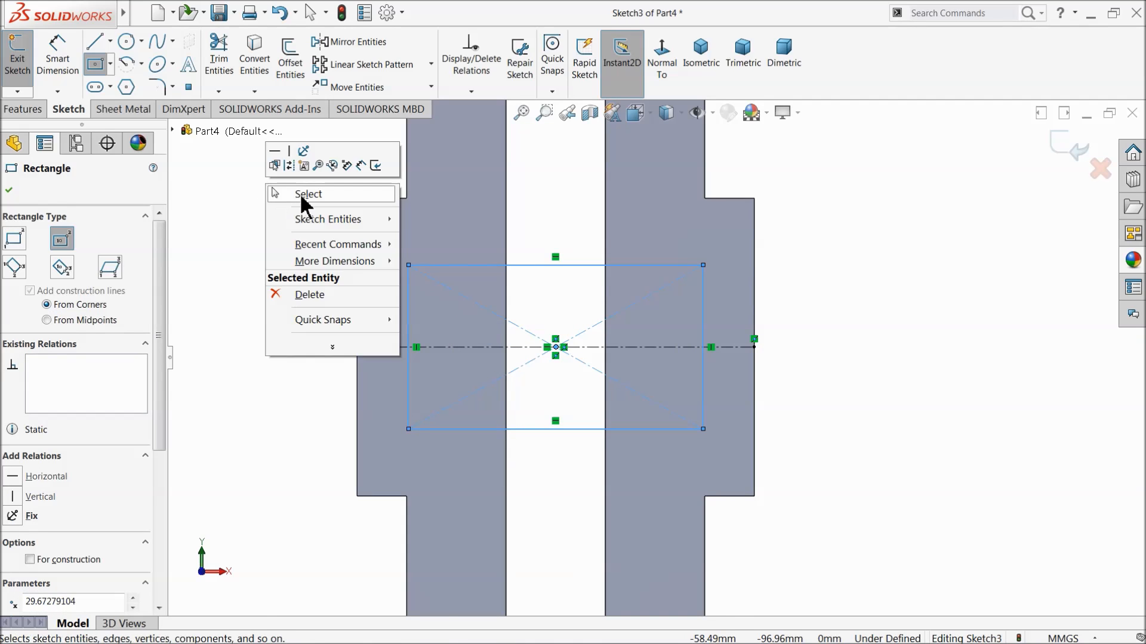
click(307, 195)
Dimension the center rectangle as 60 mm wide and 20 mm high.
click(58, 58)
click(543, 265)
click(544, 220)
text(60)
key(Return)
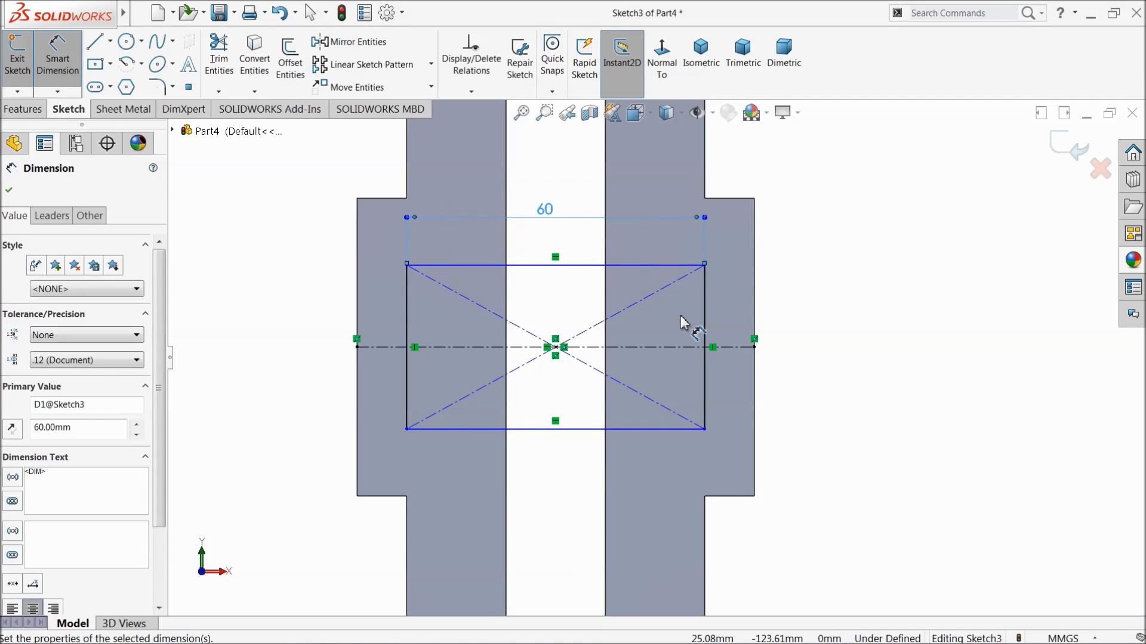
click(705, 331)
click(801, 336)
text(20)
key(Return)
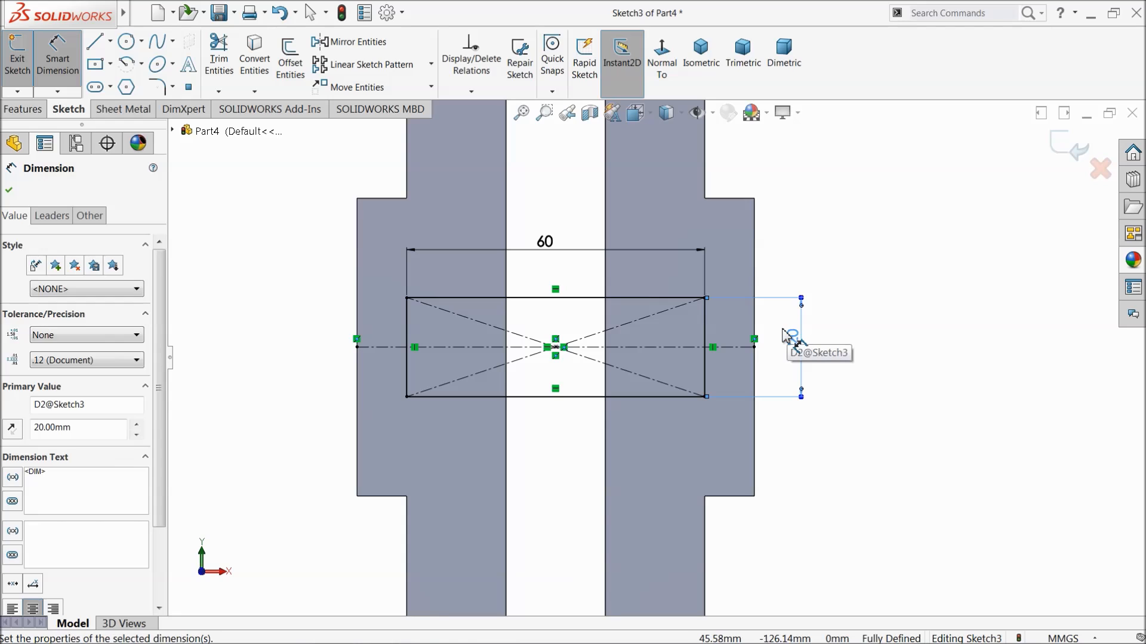
click(13, 193)
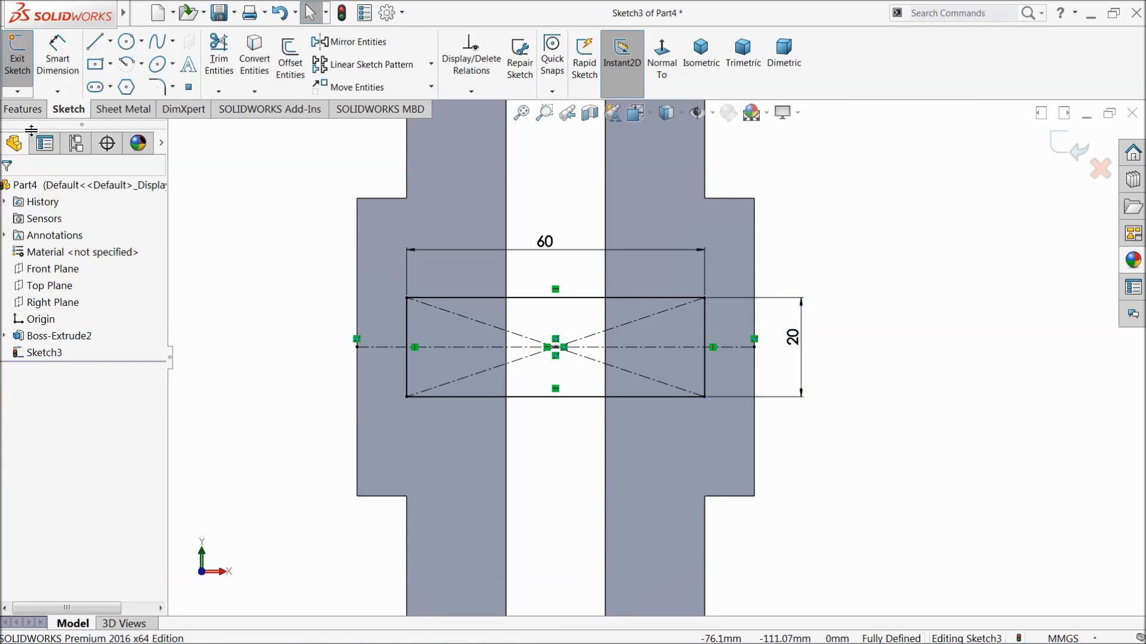
Extrude the 60 by 20 mm rectangle 30 mm outward as a boss merged with the slotted body.
click(23, 108)
click(25, 58)
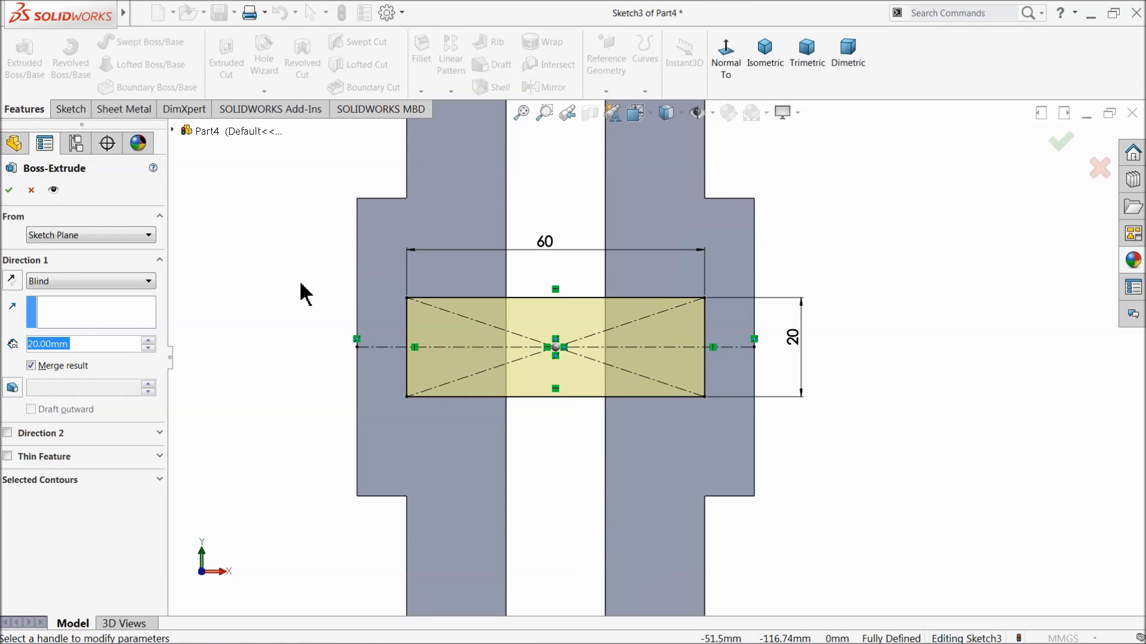
middle_drag(304, 297, 278, 359)
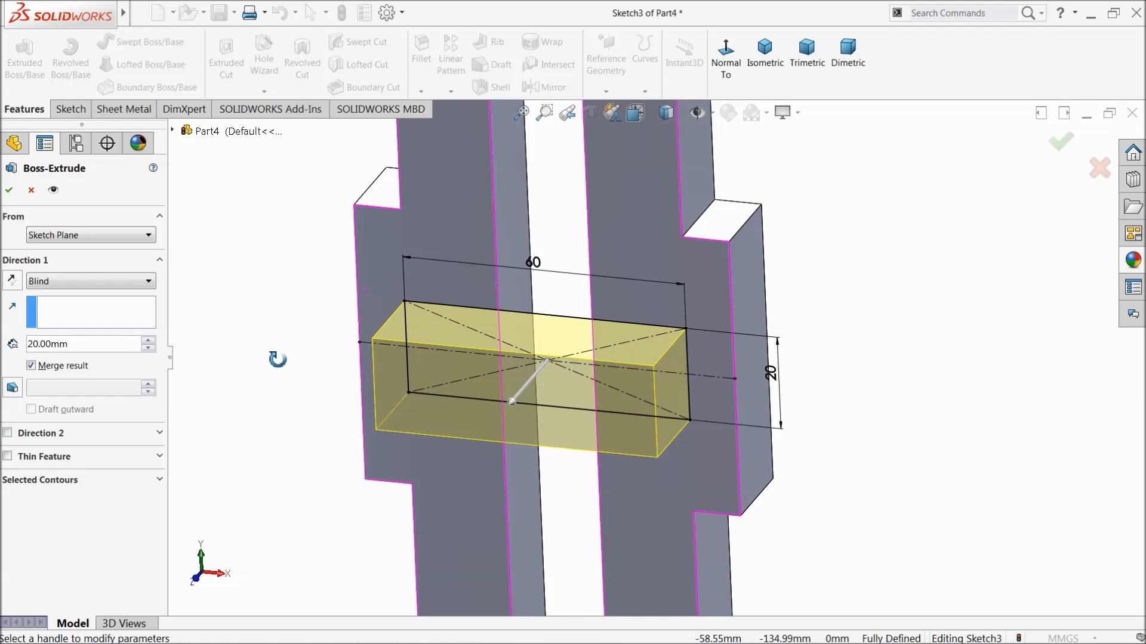
click(148, 342)
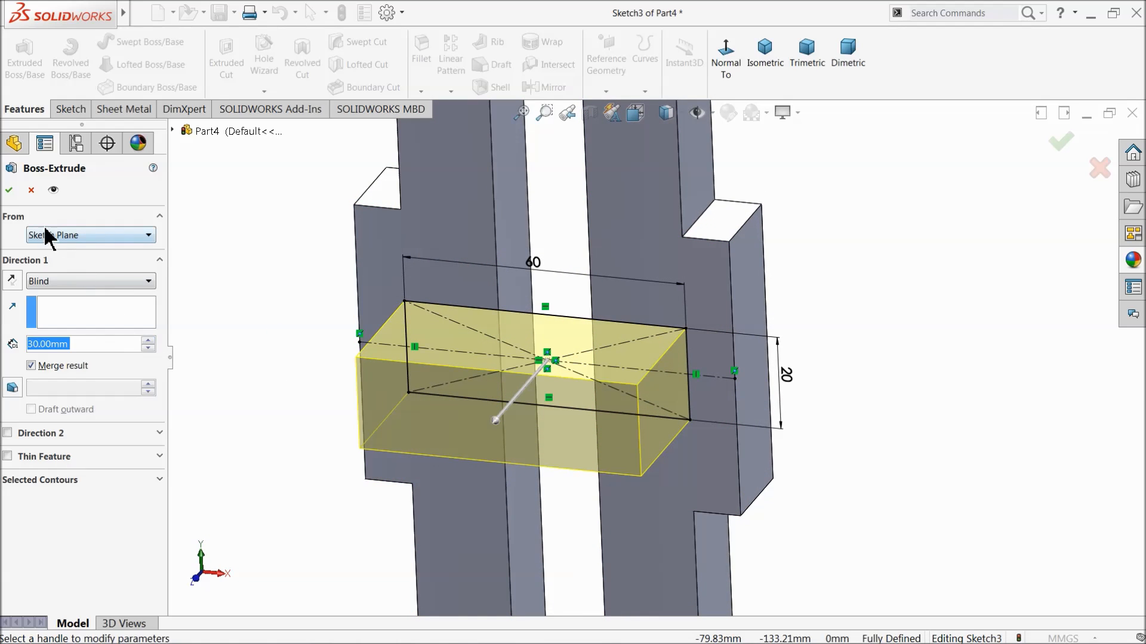
click(10, 191)
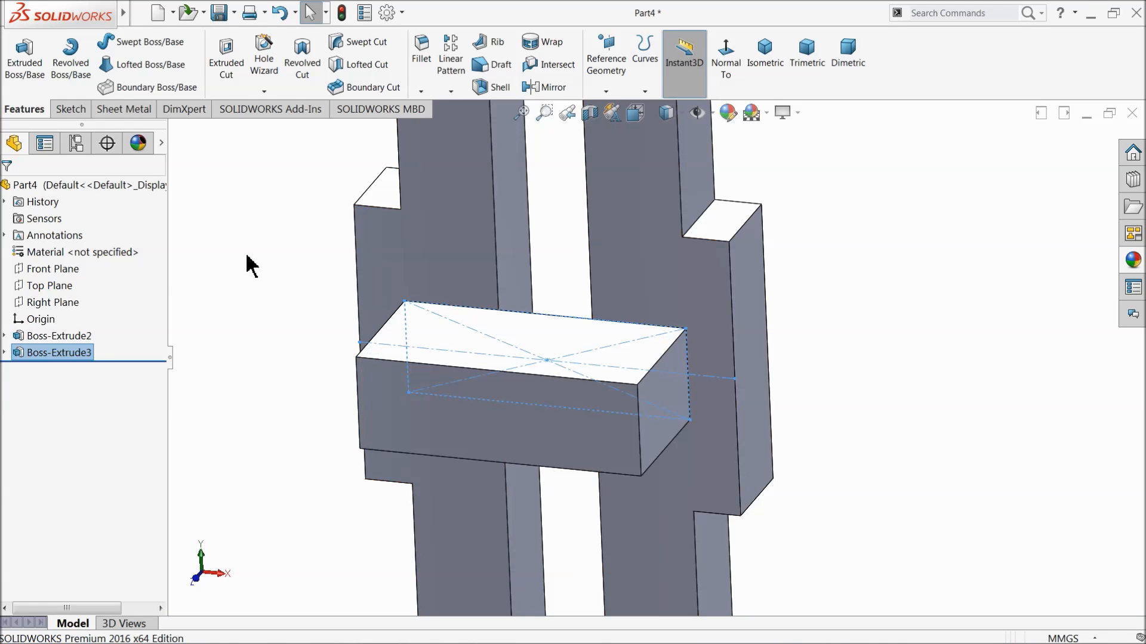
Start a sketch on the slotted body's front face and convert the outline of the protruding block's end face into it.
middle_drag(287, 278, 297, 256)
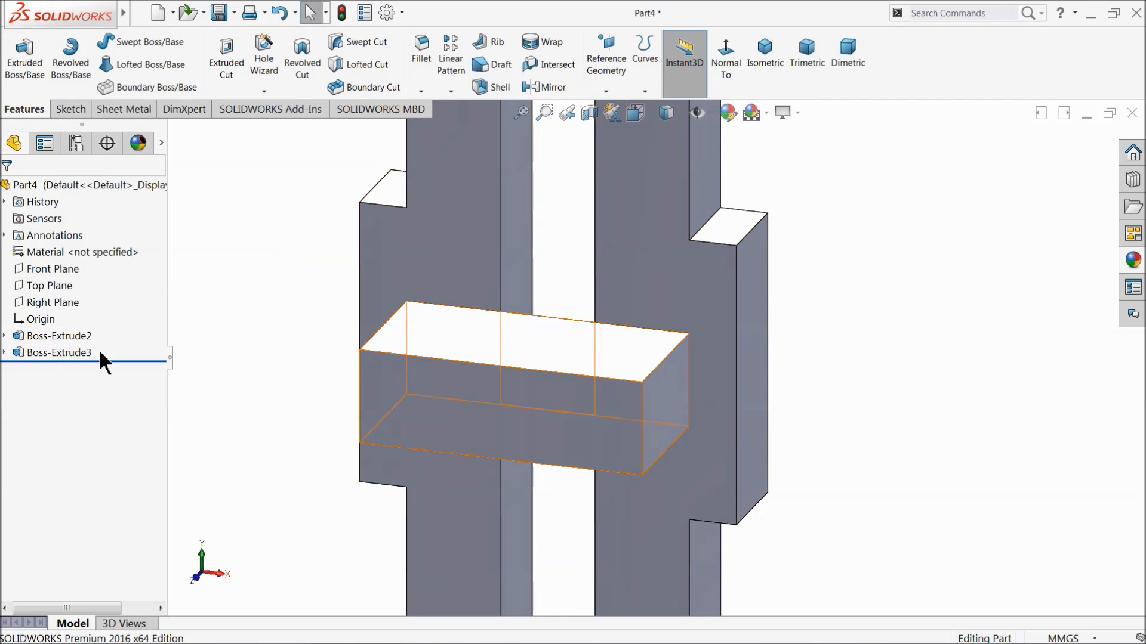
click(439, 268)
click(487, 238)
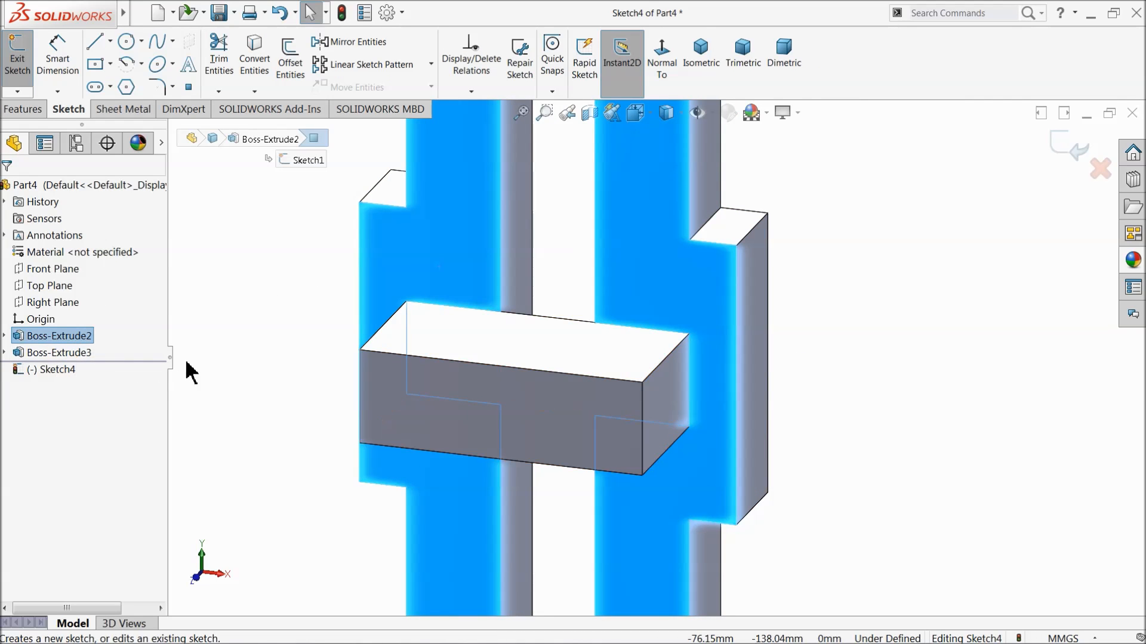
click(661, 60)
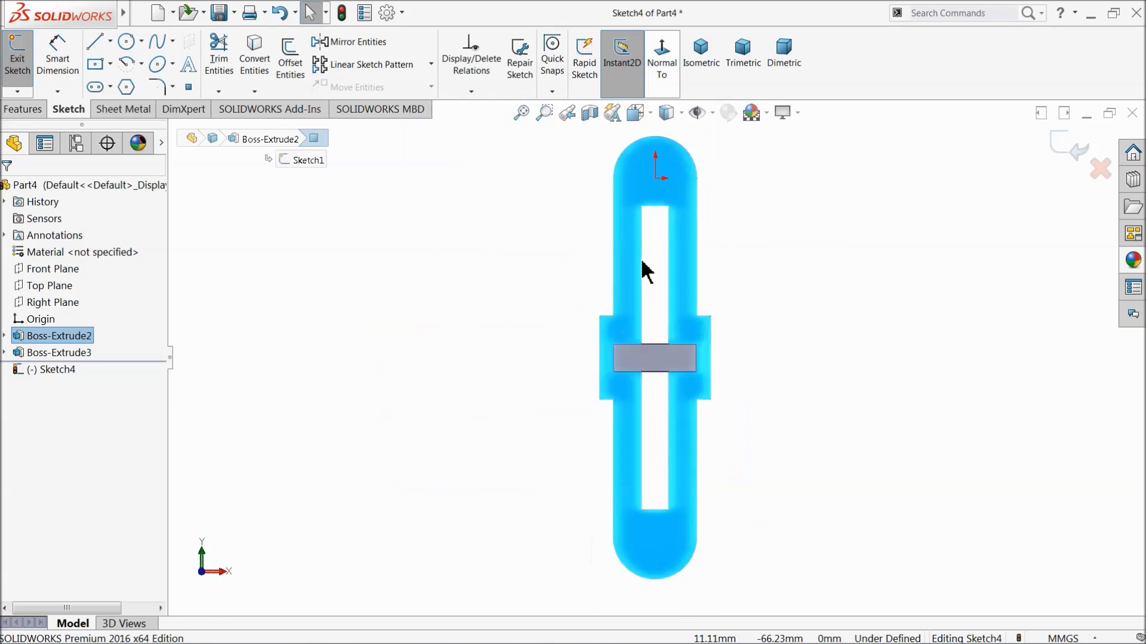
scroll(663, 358, down, 3)
click(636, 330)
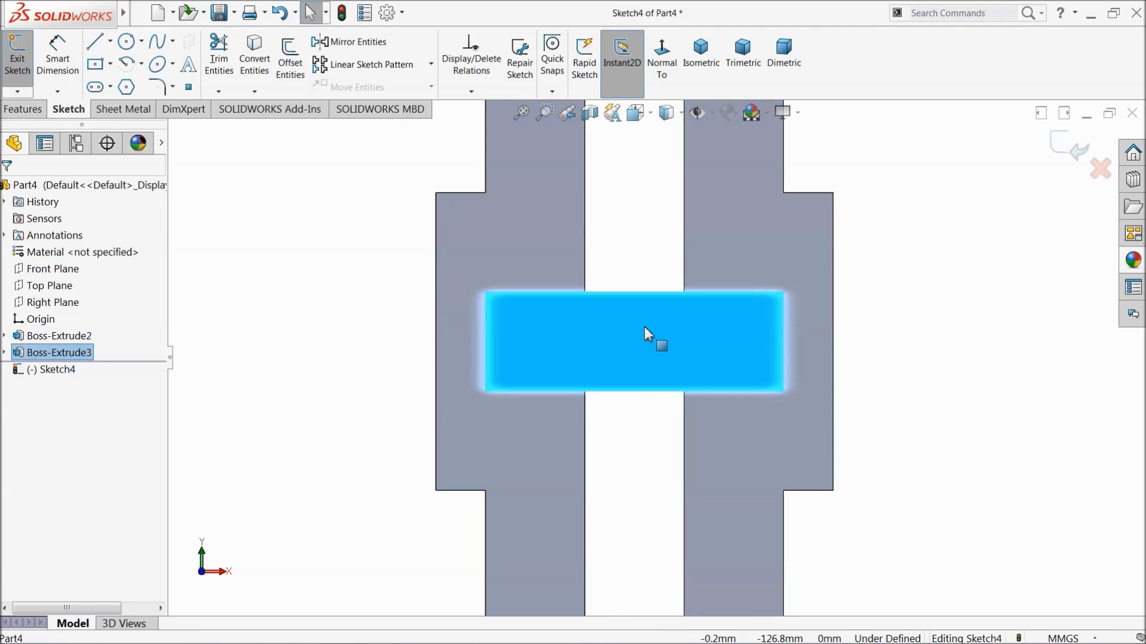
click(256, 69)
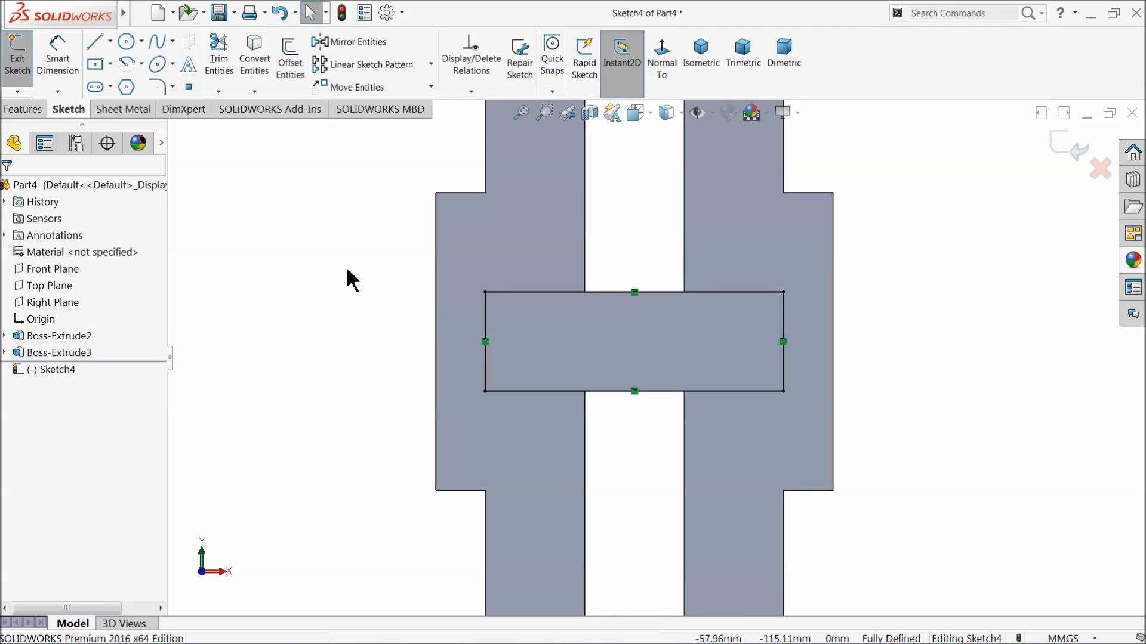
Offset the converted rectangle outward by 5 mm as a complete chain.
middle_drag(348, 277, 342, 330)
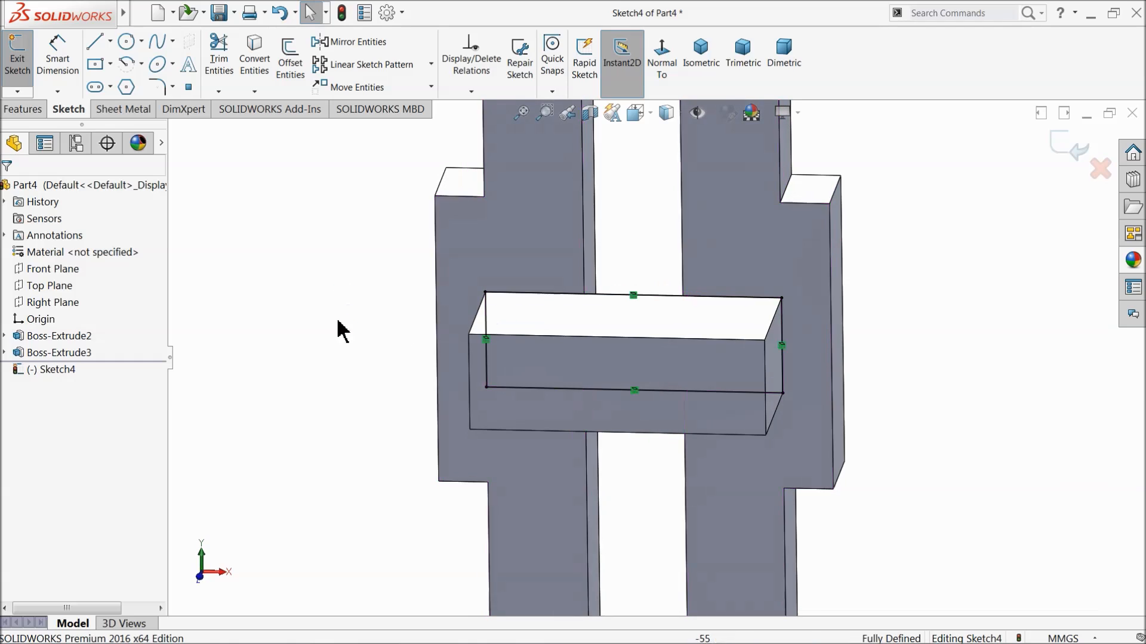
click(669, 75)
scroll(710, 269, down, 5)
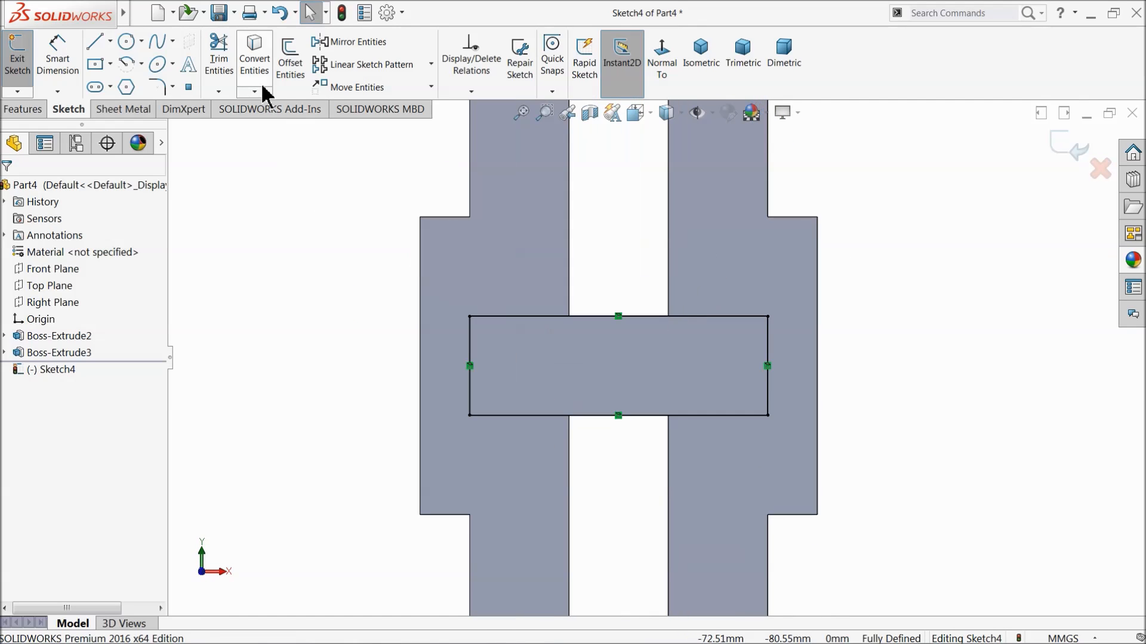
click(291, 63)
text(5)
click(508, 317)
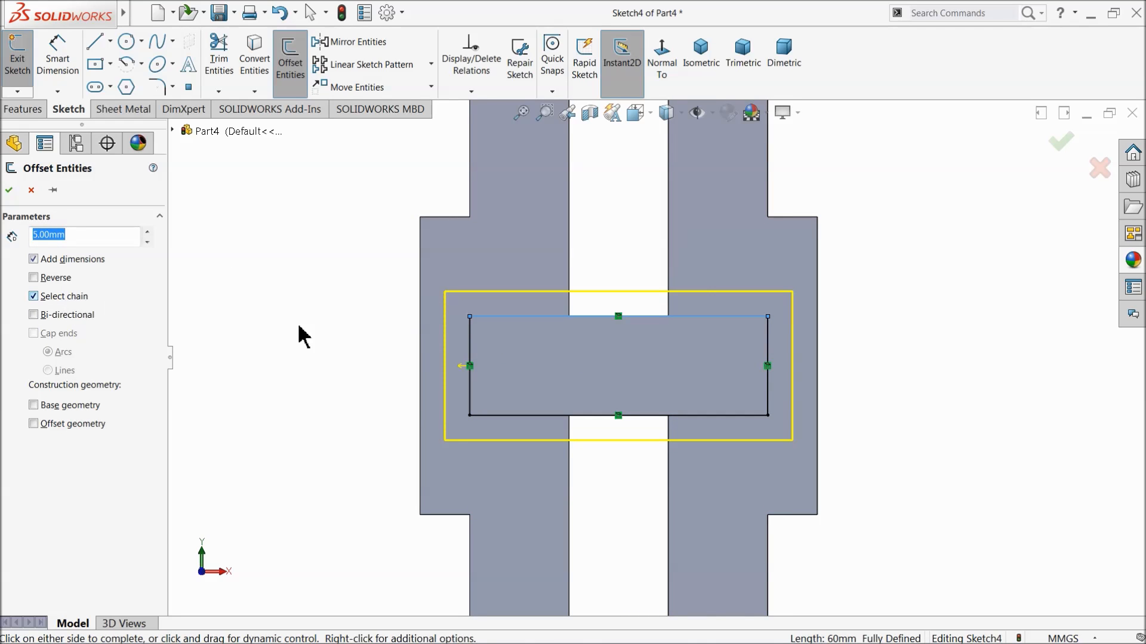
scroll(609, 378, down, 2)
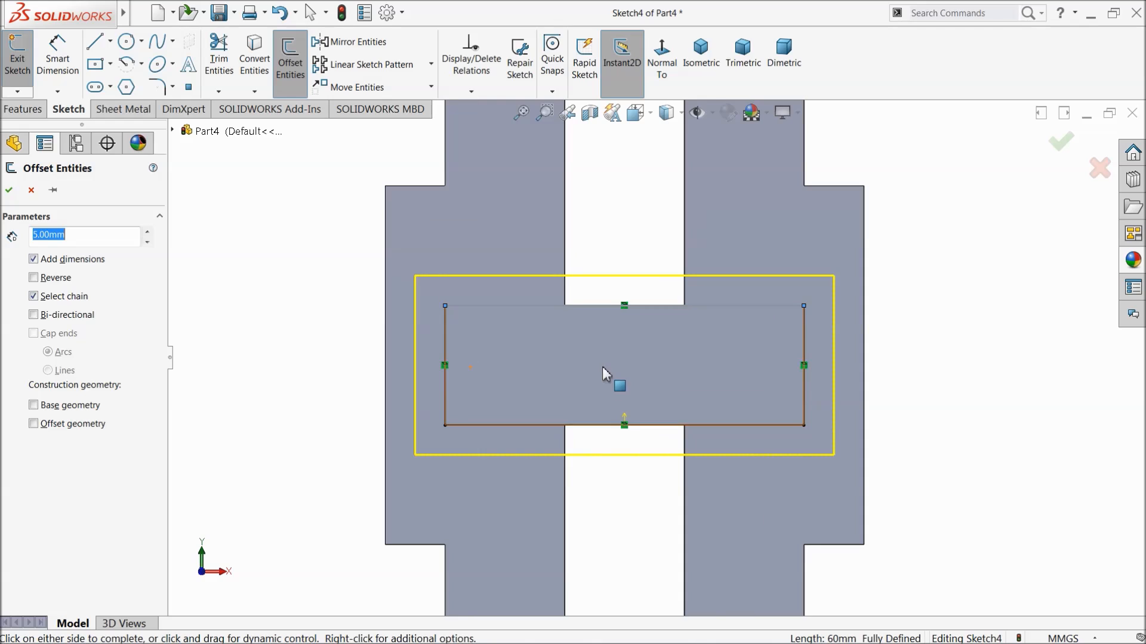
click(10, 191)
click(622, 258)
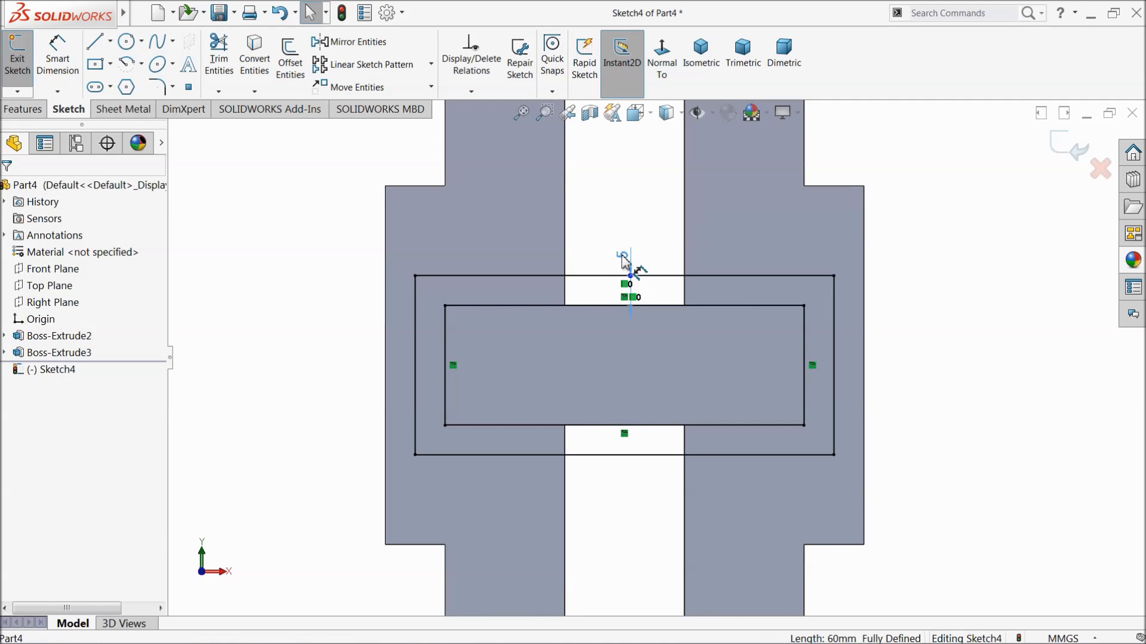
click(9, 186)
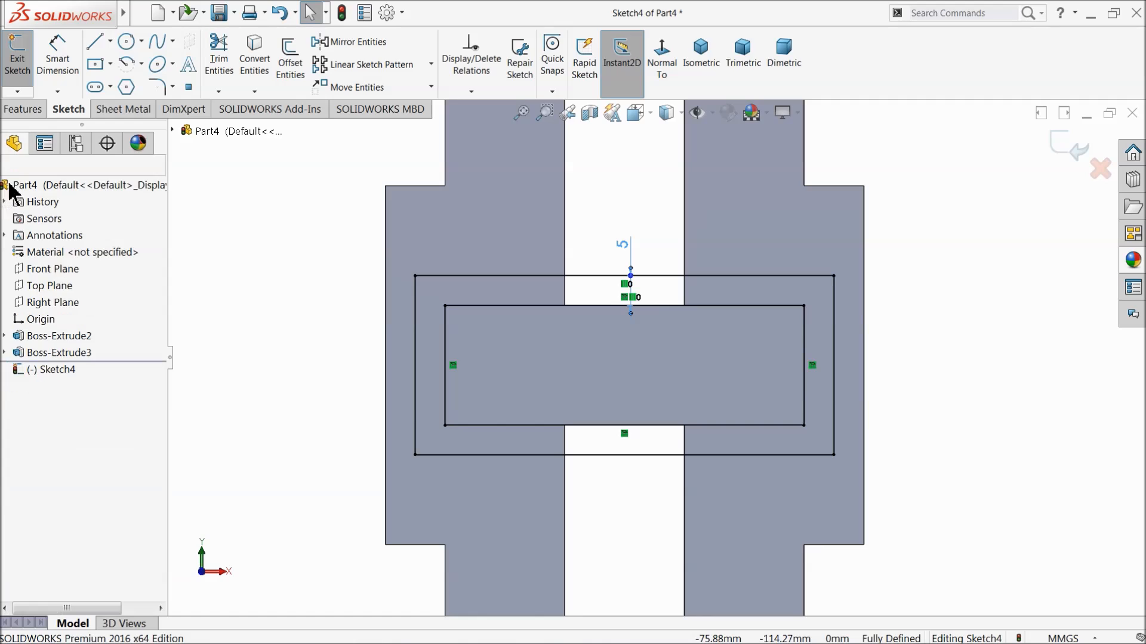
Extrude the rectangular frame around the protruding block 10 mm as a merged boss.
click(36, 111)
click(23, 60)
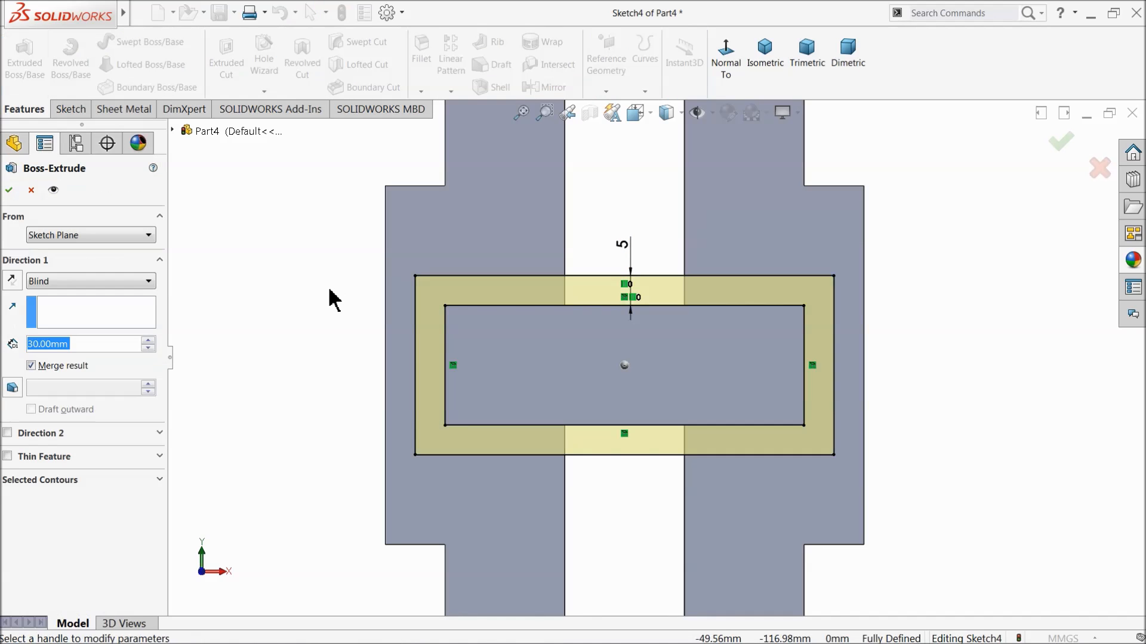
middle_drag(296, 317, 260, 388)
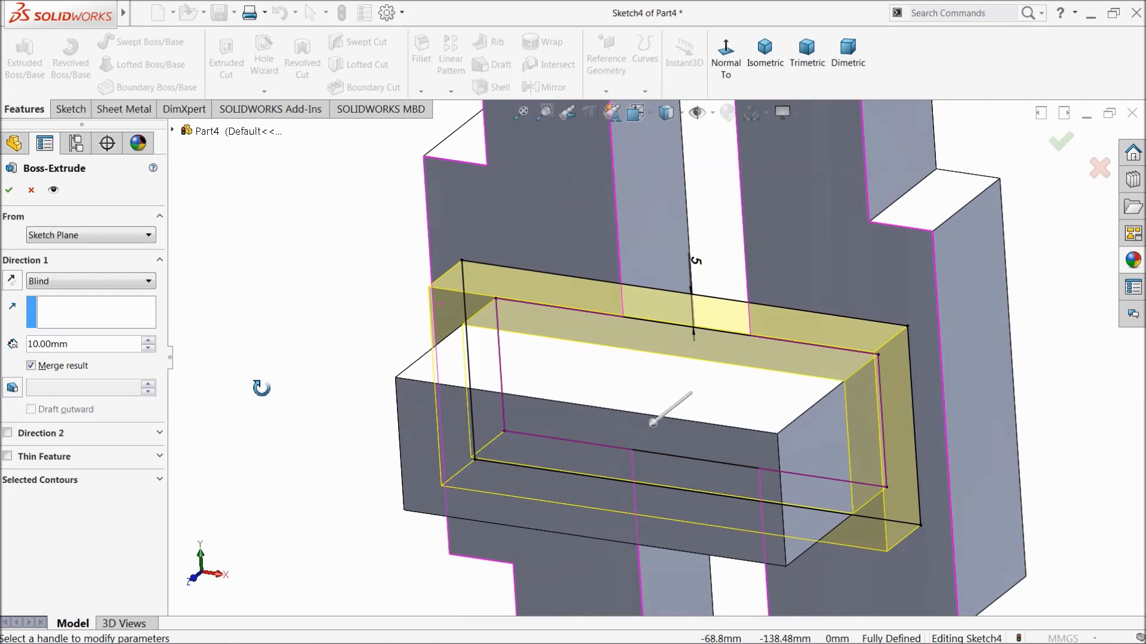
click(11, 190)
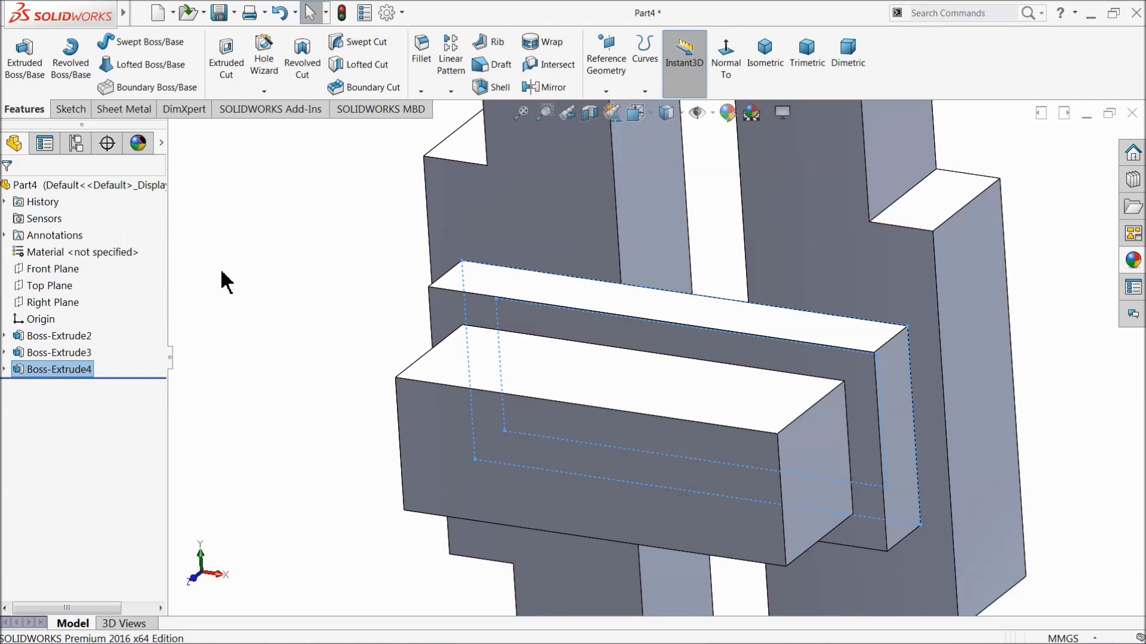
Fillet the end face of the protruding block and the front face of the frame around it with a 1 mm radius.
scroll(298, 301, up, 2)
mouse_move(303, 301)
middle_down()
mouse_move(328, 289)
mouse_move(323, 308)
middle_up()
click(321, 316)
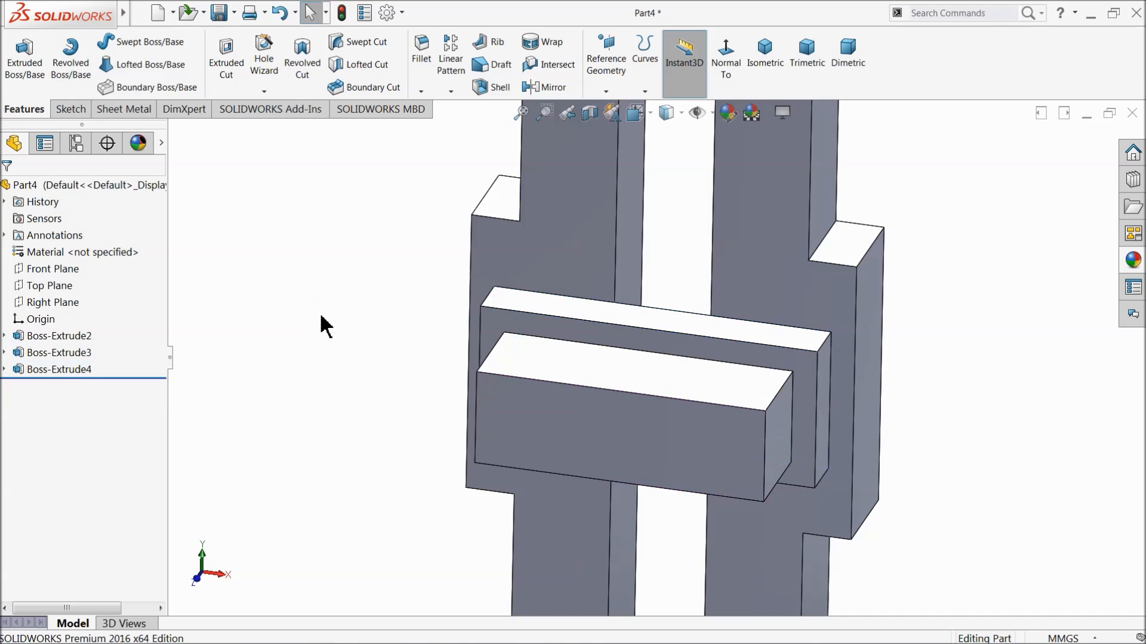
click(421, 59)
middle_drag(392, 322, 376, 356)
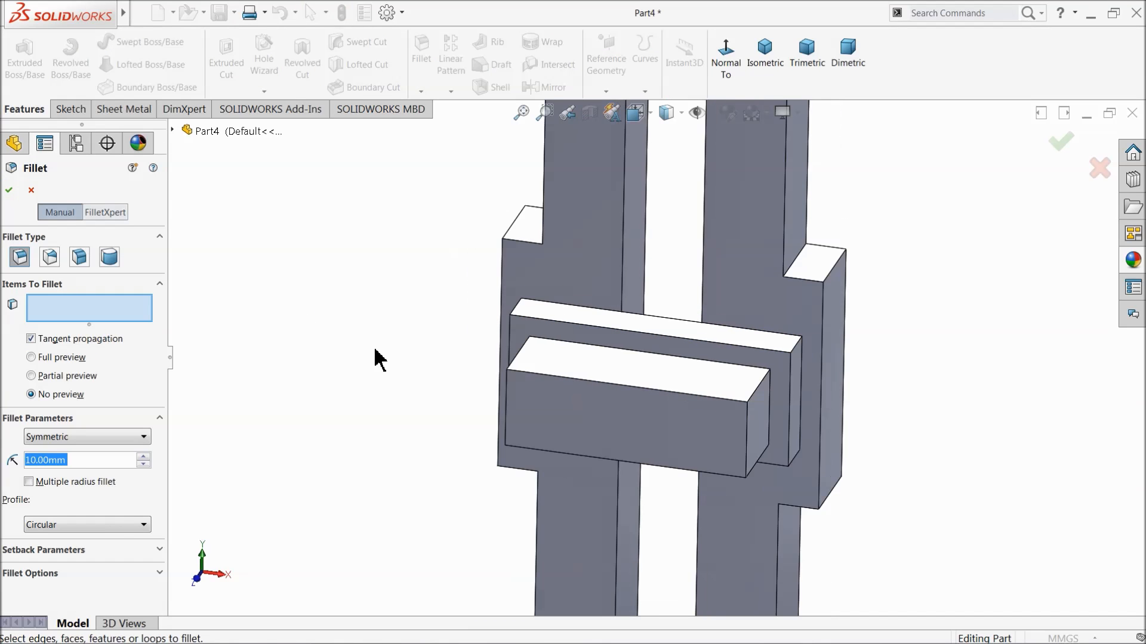
text(1)
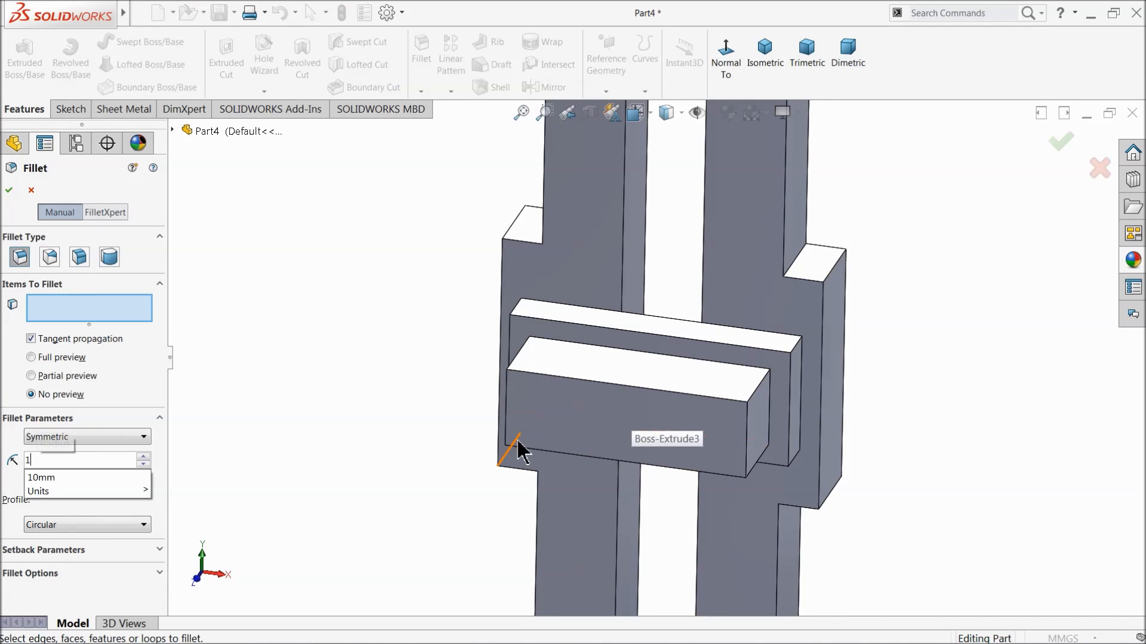
click(611, 429)
click(639, 352)
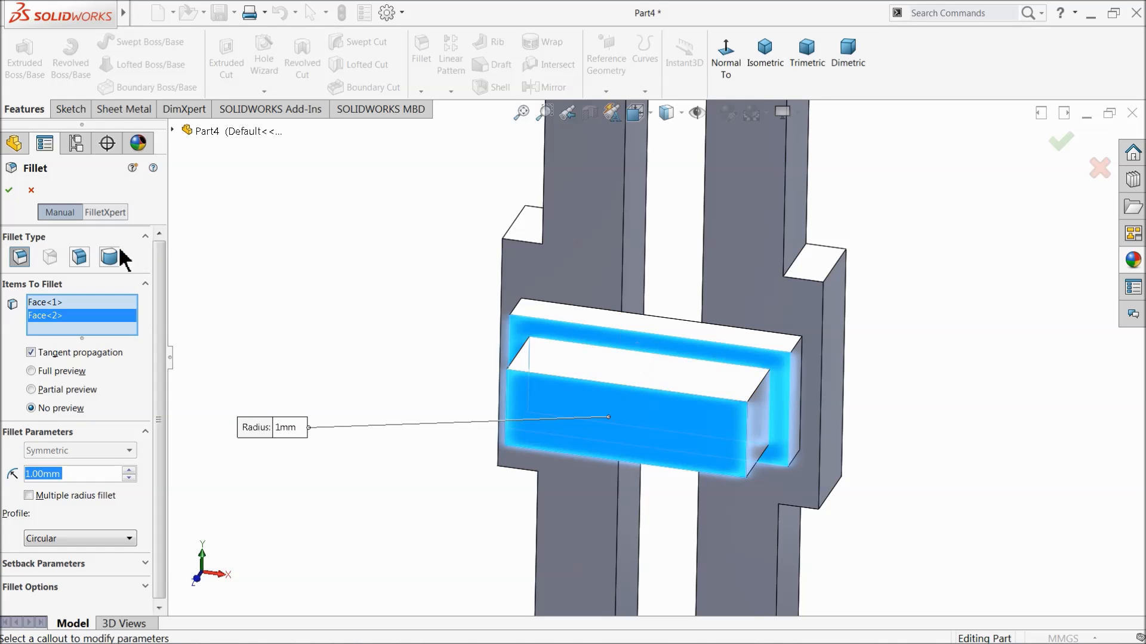
click(10, 191)
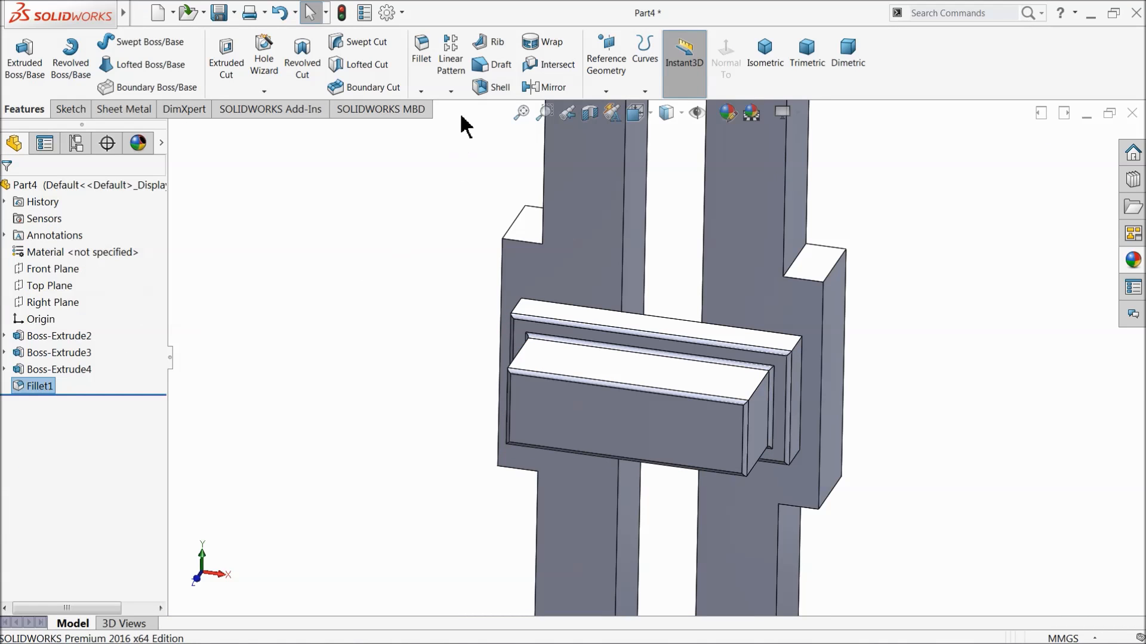
Start a 1 mm fillet and select the slotted body's front outer edges at its upper and lower rounded ends.
click(411, 62)
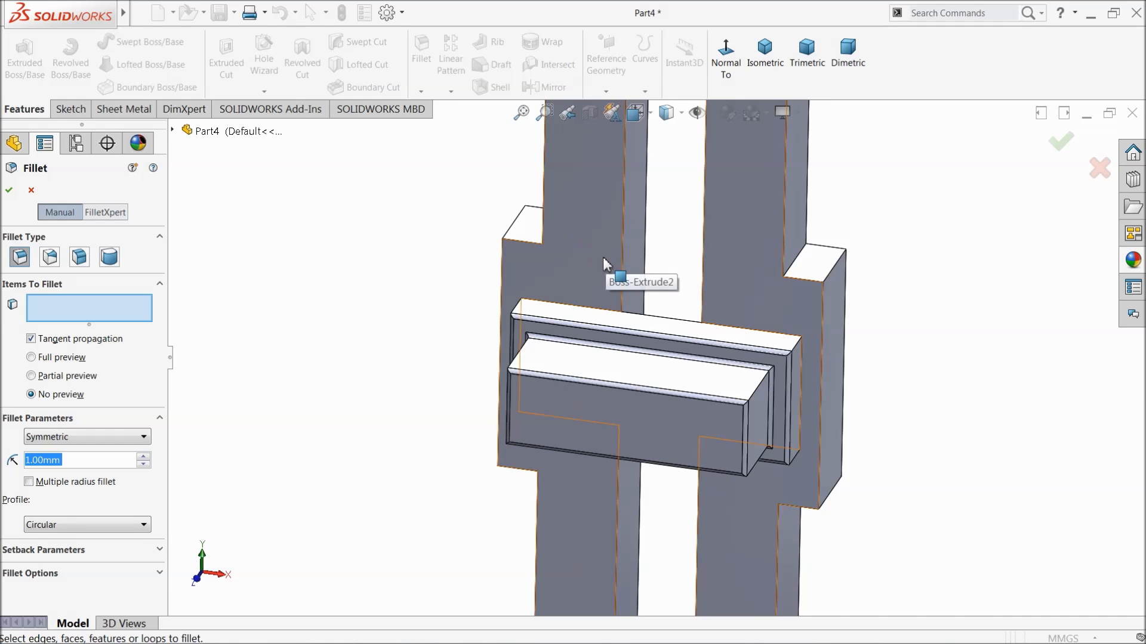
scroll(603, 256, up, 5)
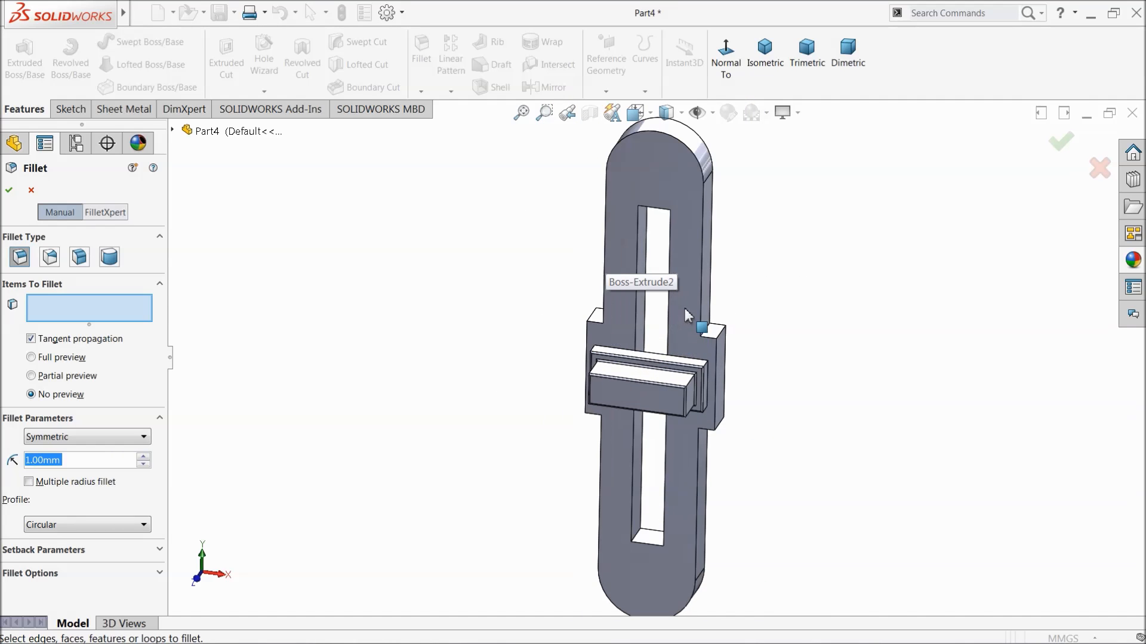
scroll(715, 219, down, 2)
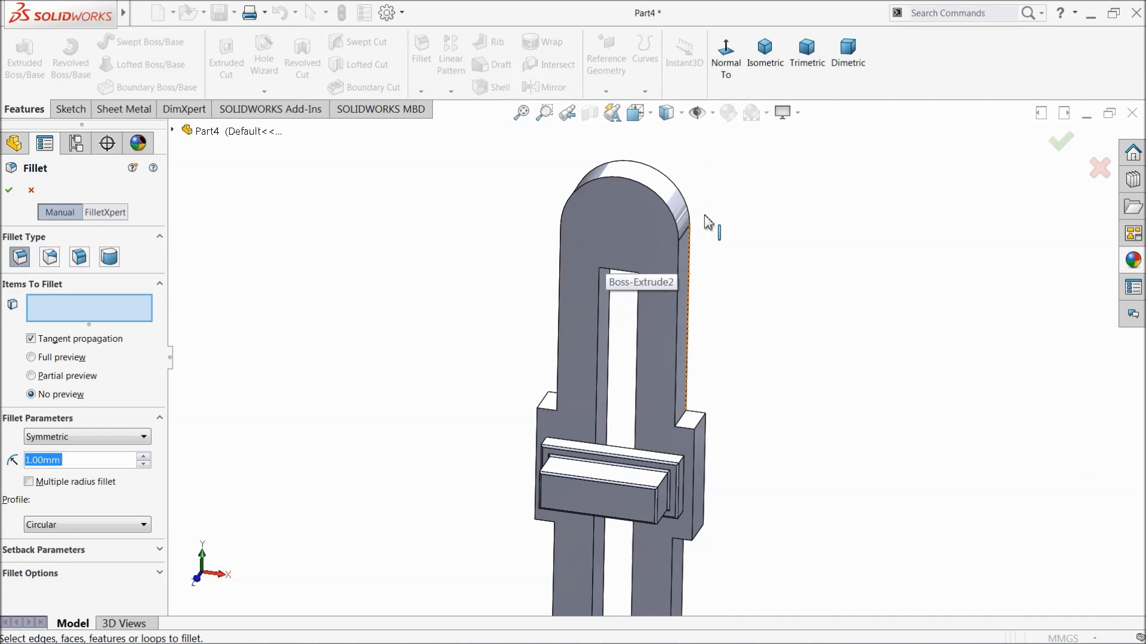
click(669, 209)
scroll(644, 557, up, 3)
scroll(644, 557, down, 3)
click(661, 442)
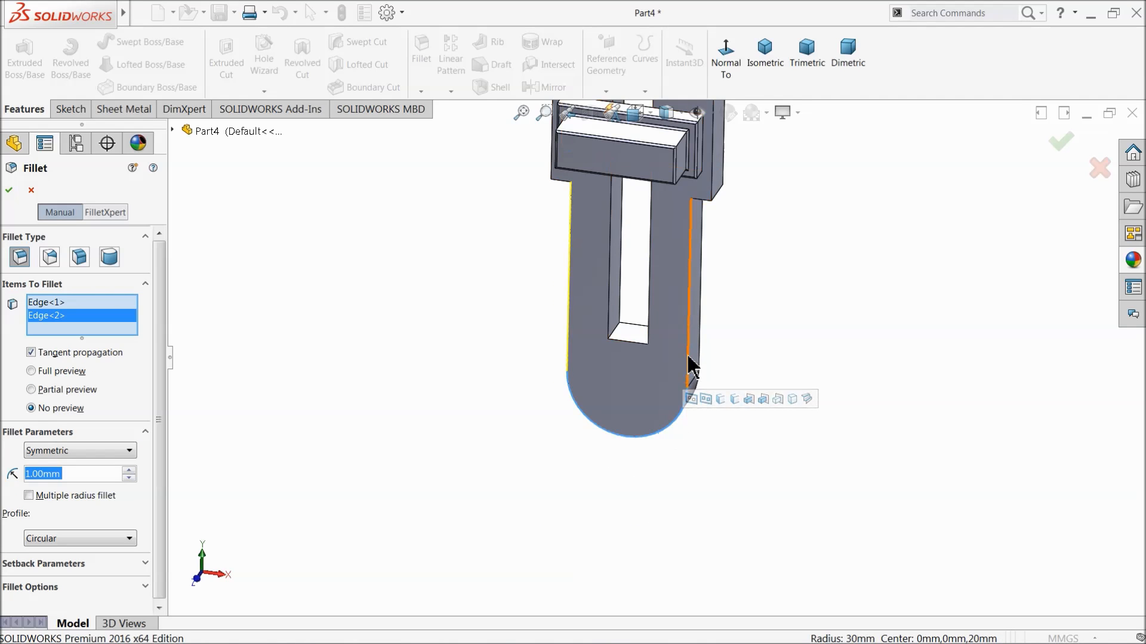
Add the slotted body's rear outer edges to the fillet, around the upper rounded end and along the lower straight side.
scroll(704, 206, down, 4)
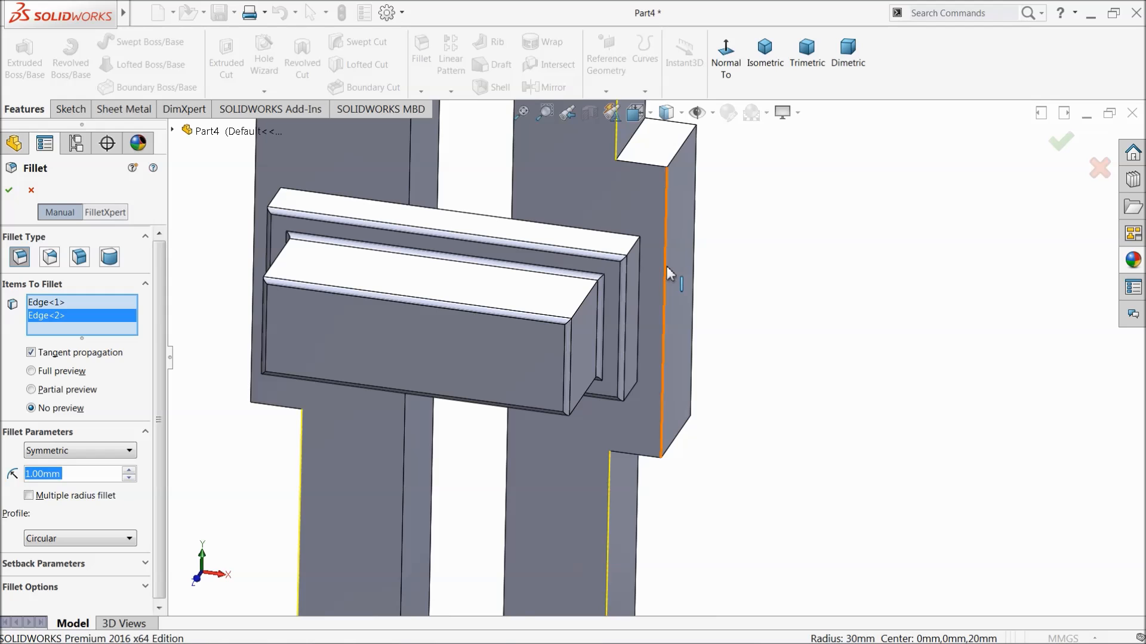
scroll(662, 311, up, 5)
middle_drag(740, 327, 577, 424)
scroll(555, 210, down, 3)
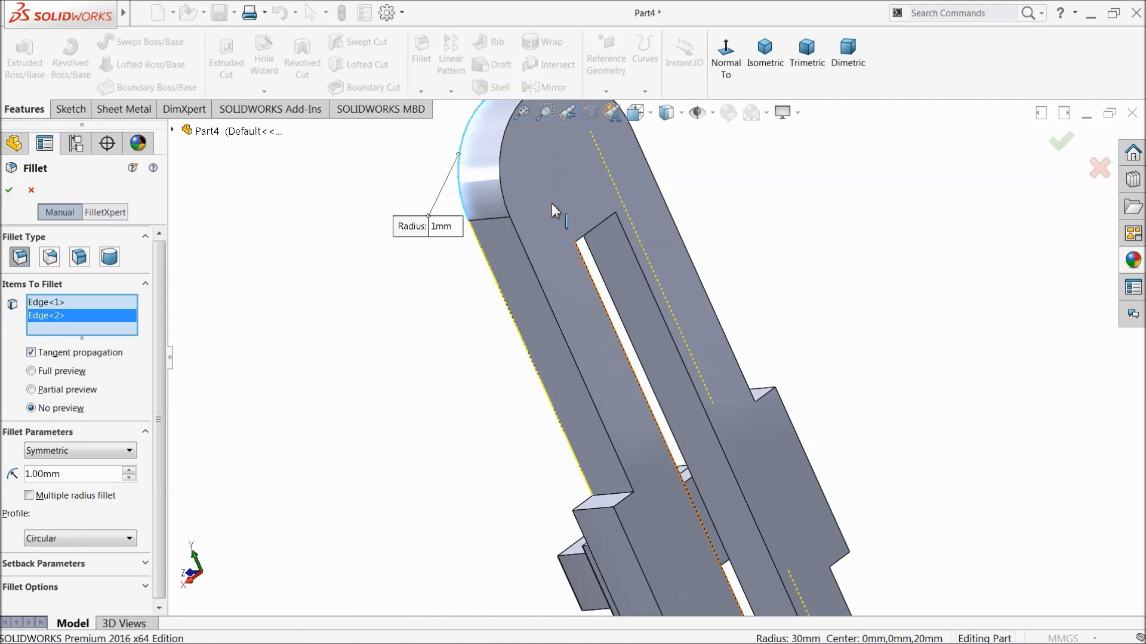
click(503, 192)
scroll(606, 366, up, 4)
scroll(692, 476, down, 4)
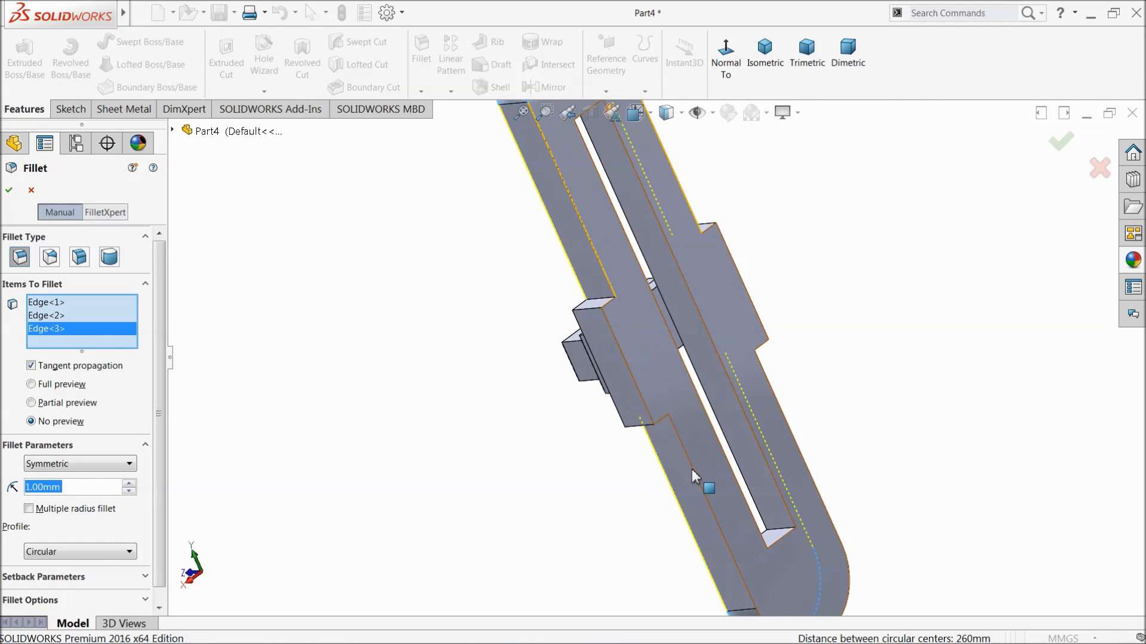
click(691, 463)
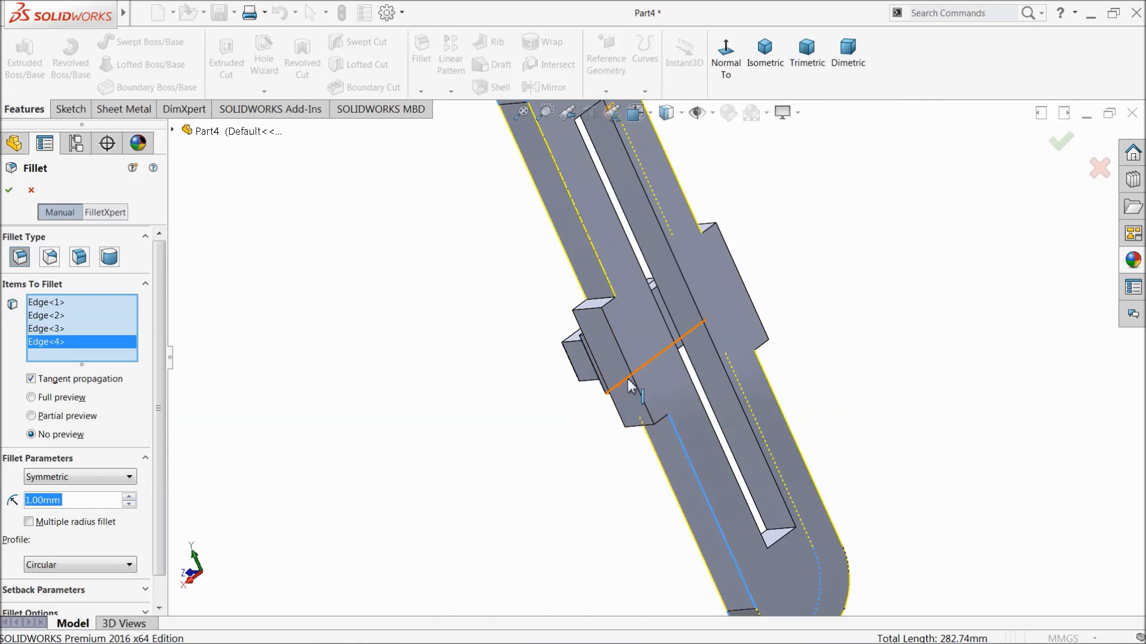
Add the rear edges of both side shoulders, including their short horizontal edges, to the fillet selection.
scroll(627, 351, down, 3)
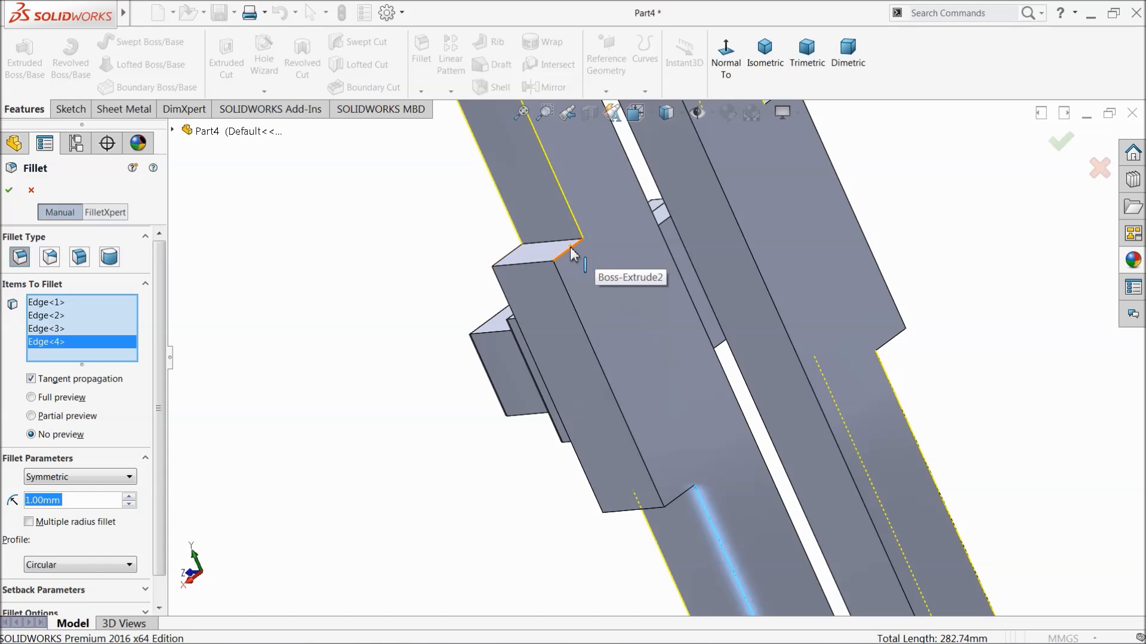
click(571, 253)
click(574, 311)
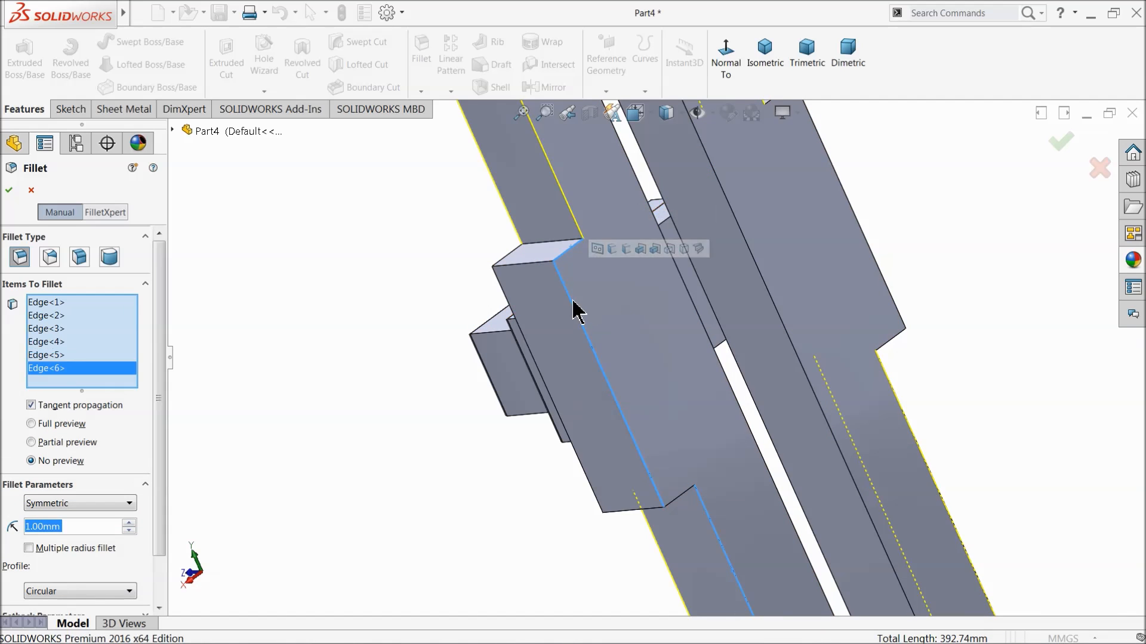
click(674, 505)
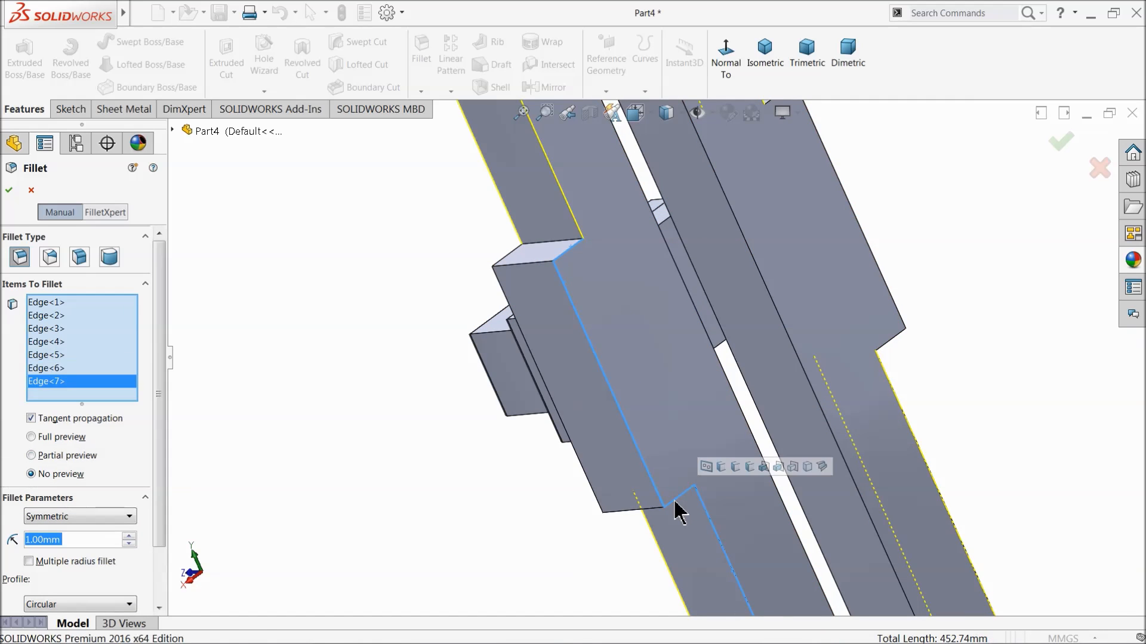
click(888, 341)
click(895, 304)
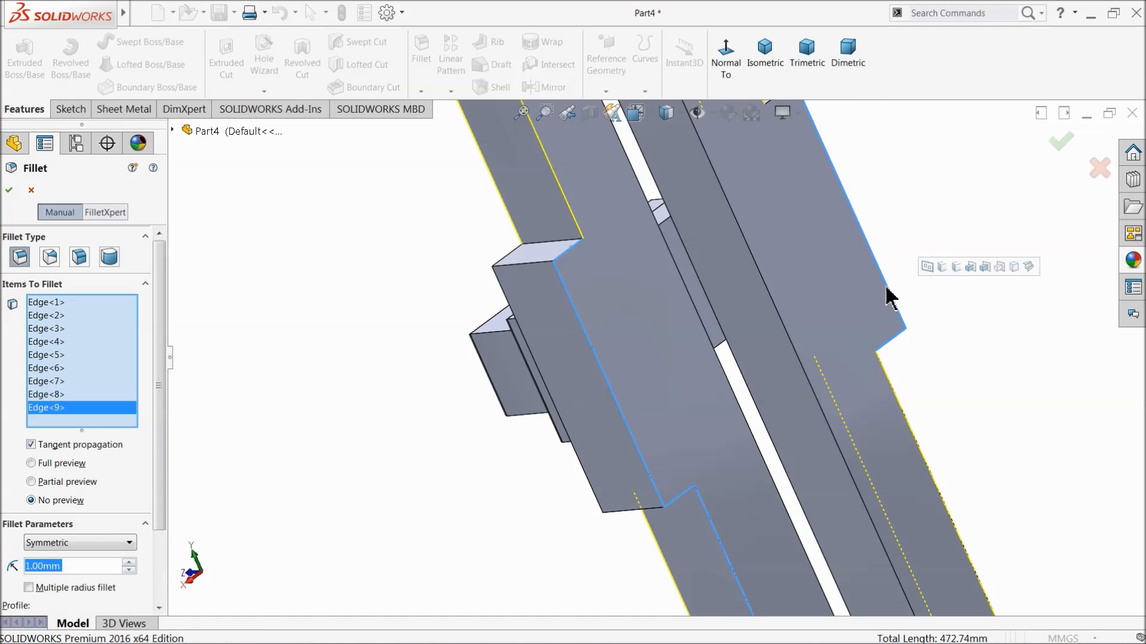
scroll(778, 238, up, 4)
scroll(776, 245, down, 4)
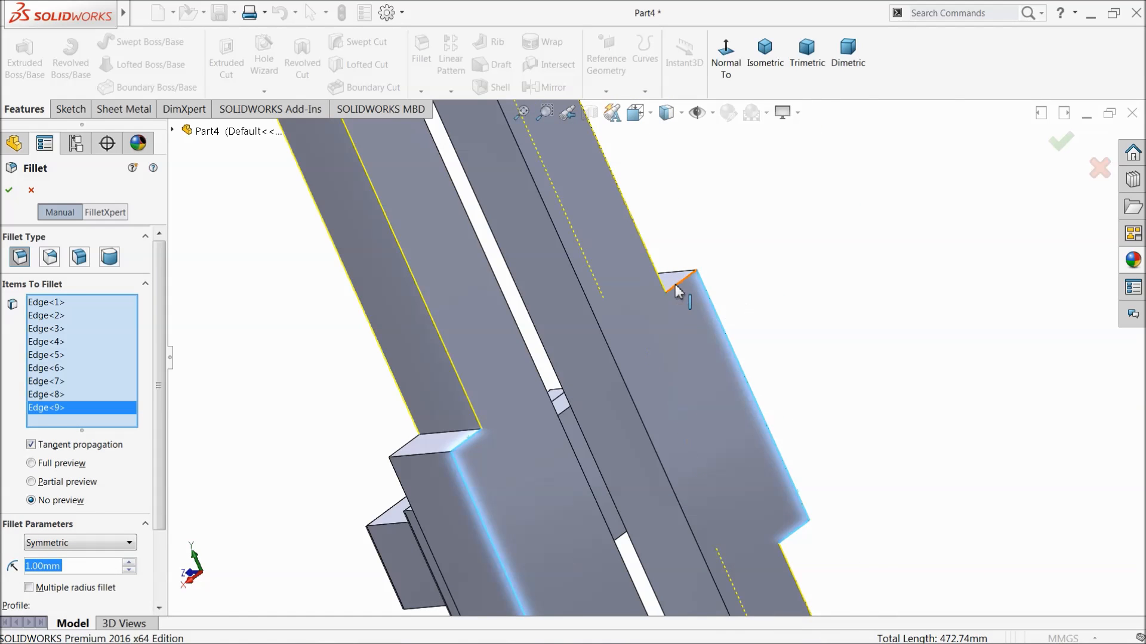
click(678, 291)
Add the front edges of both side shoulders to the selection and apply the 1 mm fillet.
scroll(706, 366, up, 5)
middle_drag(707, 366, 691, 401)
scroll(656, 381, down, 5)
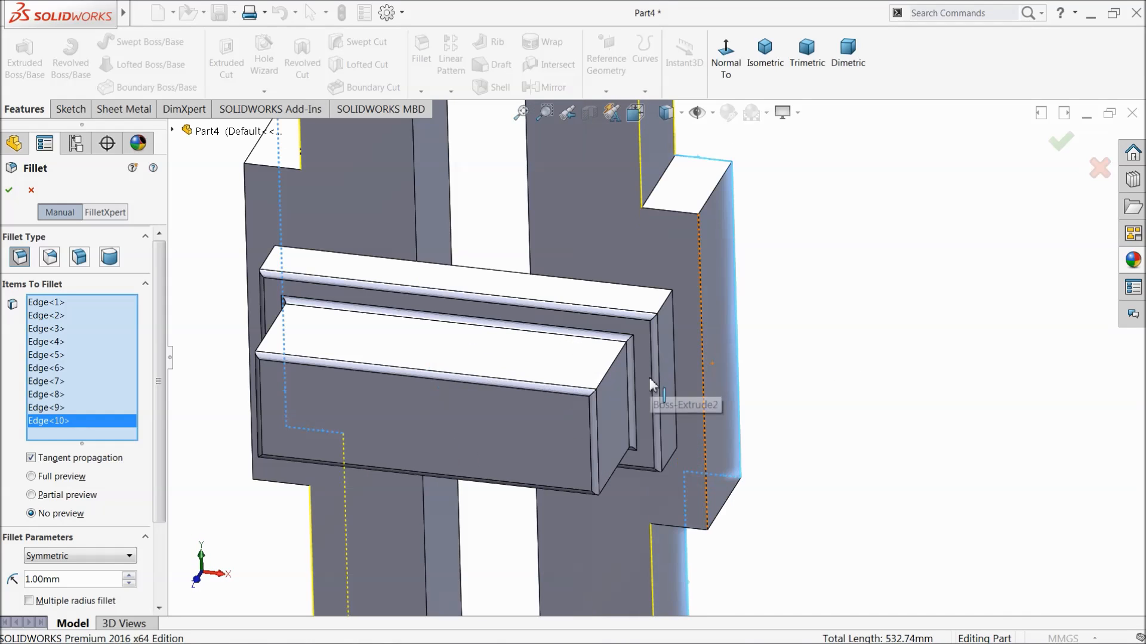
click(683, 221)
click(699, 280)
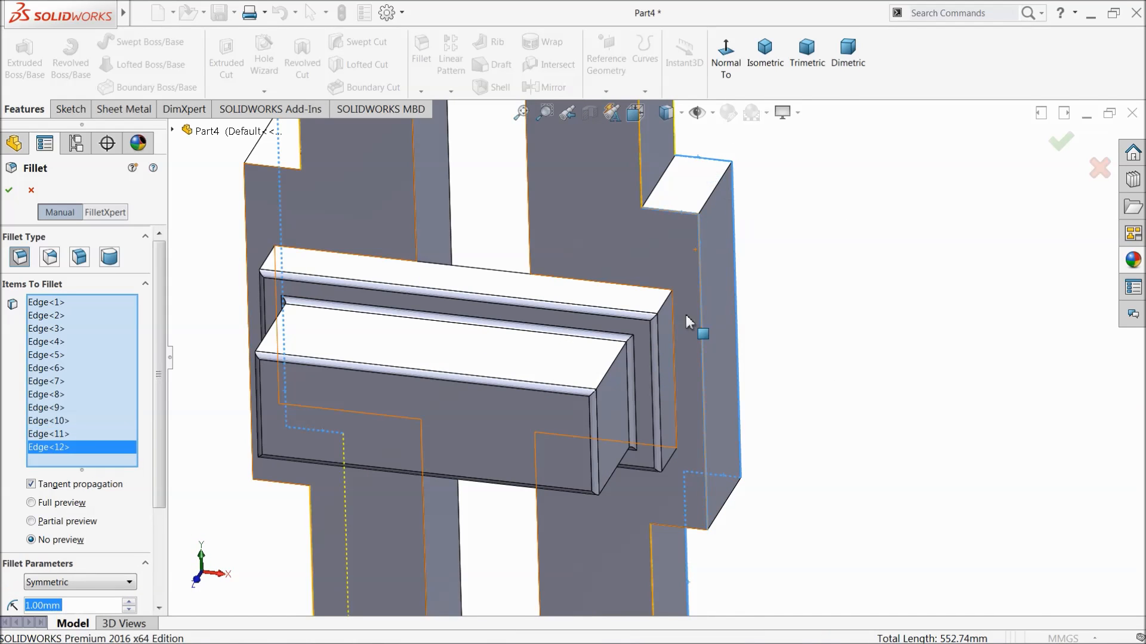
click(694, 529)
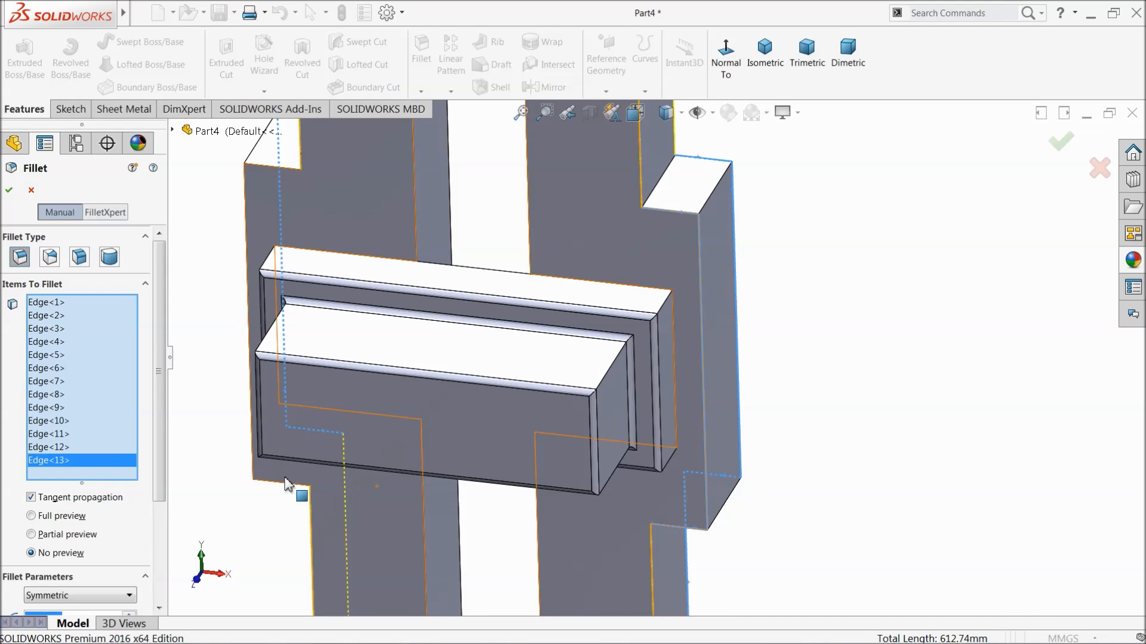
click(280, 484)
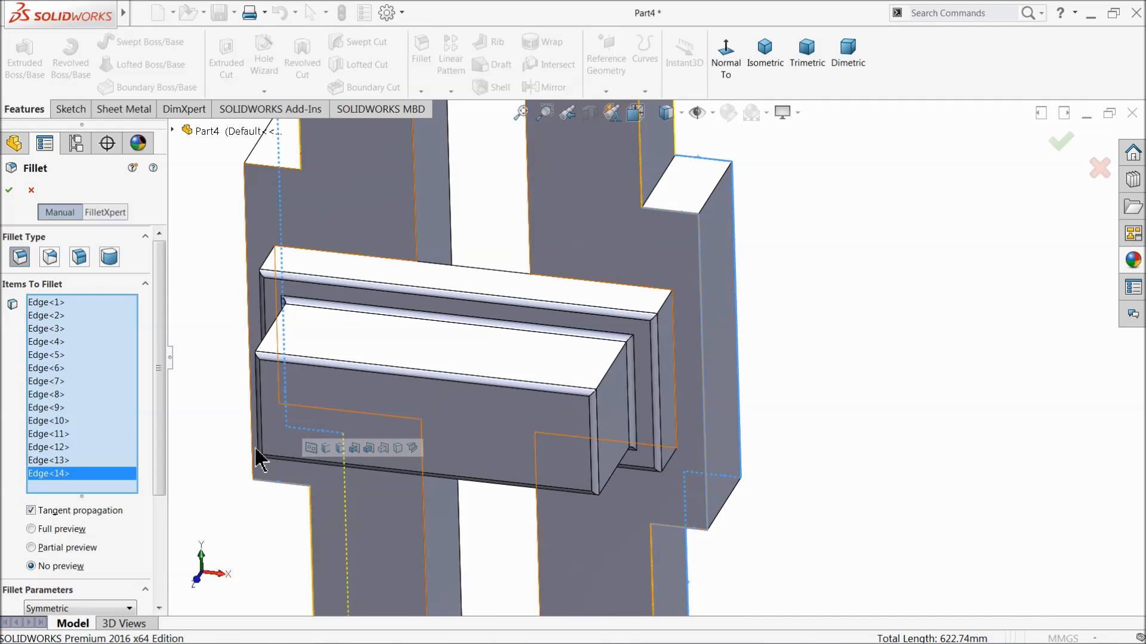
click(253, 445)
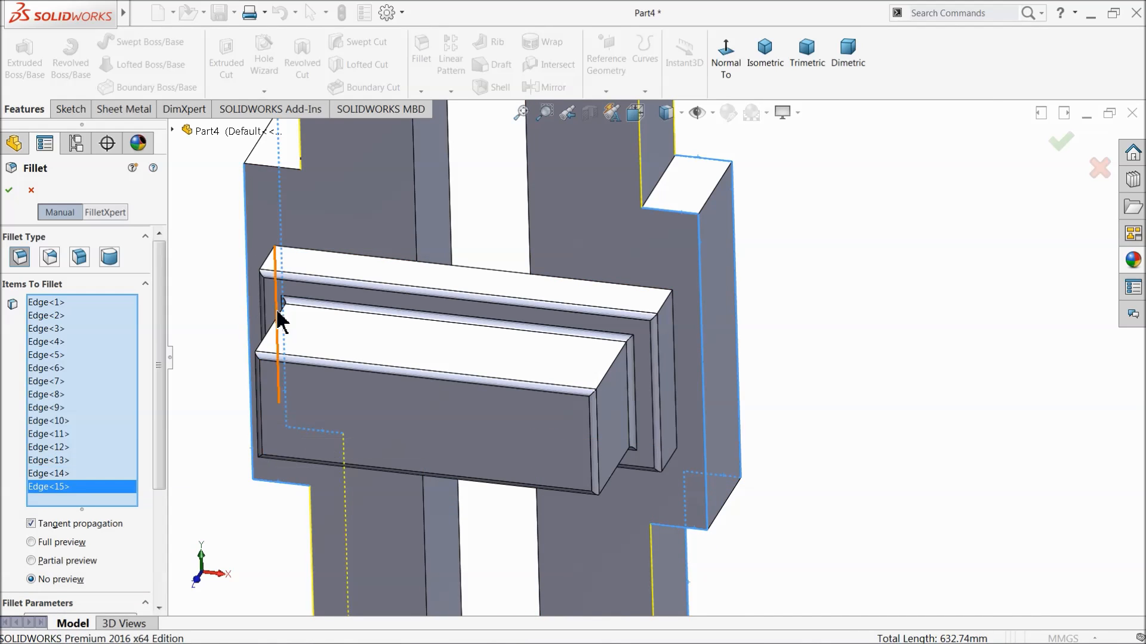
click(269, 179)
click(9, 191)
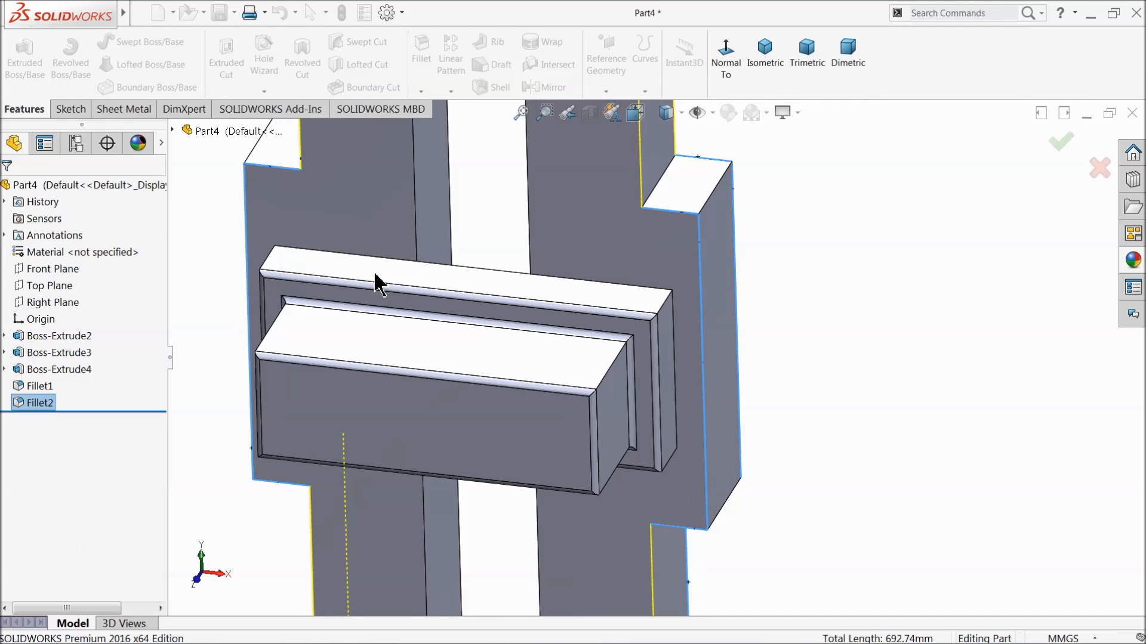
Apply the cast brass appearance to the whole slotted part.
scroll(626, 346, up, 5)
middle_drag(641, 361, 661, 323)
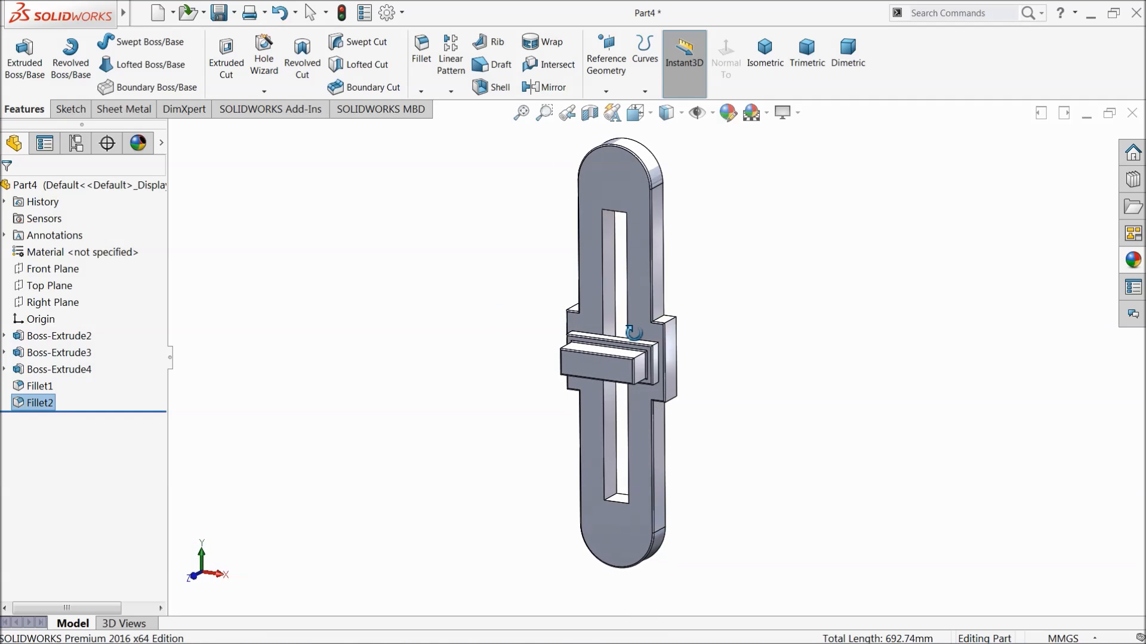
click(112, 186)
click(1133, 261)
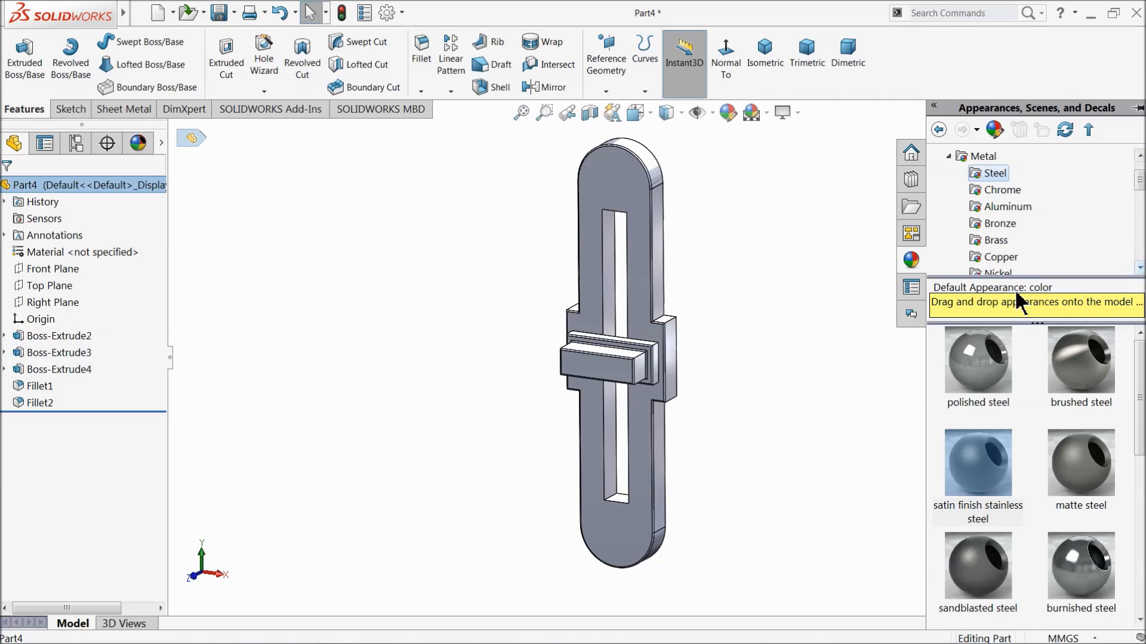
click(995, 241)
scroll(1038, 478, down, 2)
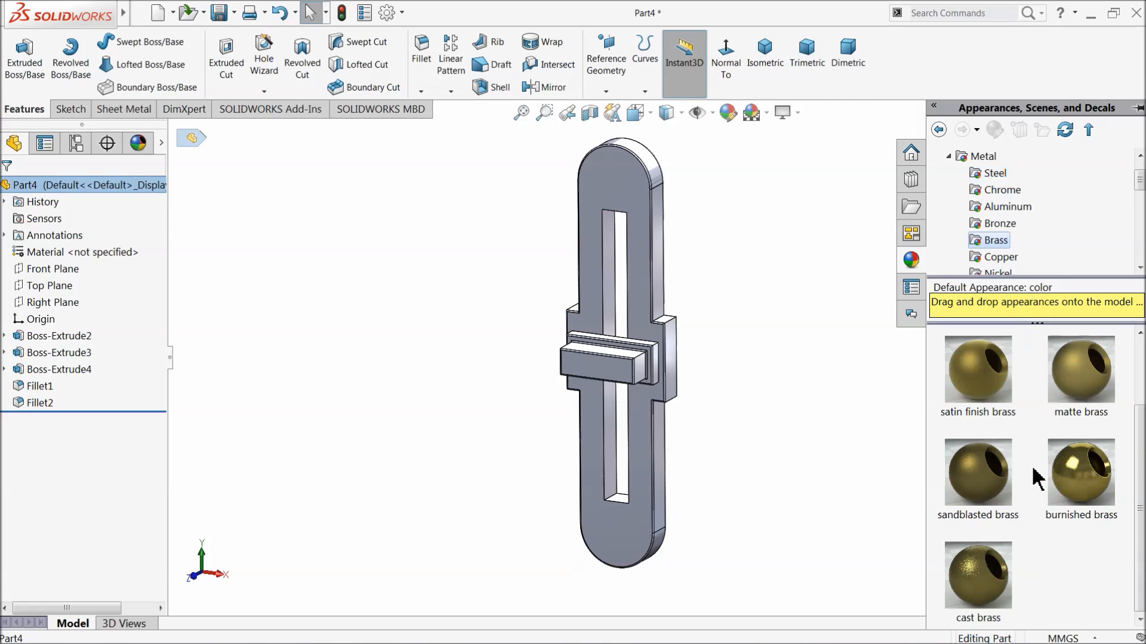
double_click(979, 578)
middle_drag(774, 444, 795, 466)
scroll(689, 346, down, 2)
middle_drag(775, 379, 744, 371)
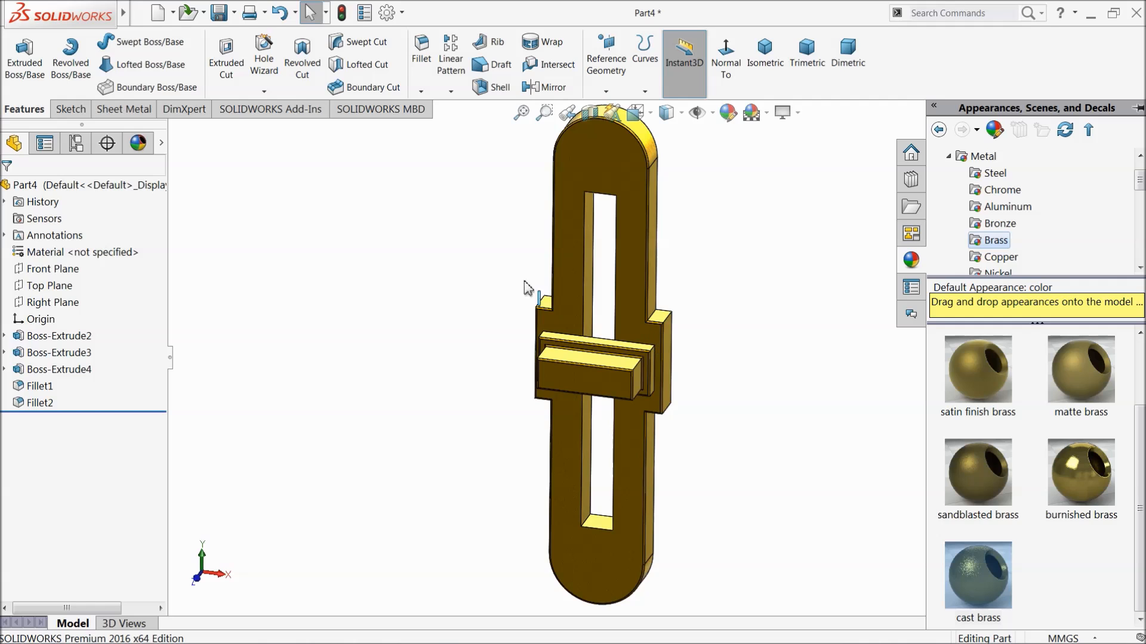
Save the part as 4.Slider in the Slider Crank mechanism folder on the Desktop.
click(219, 12)
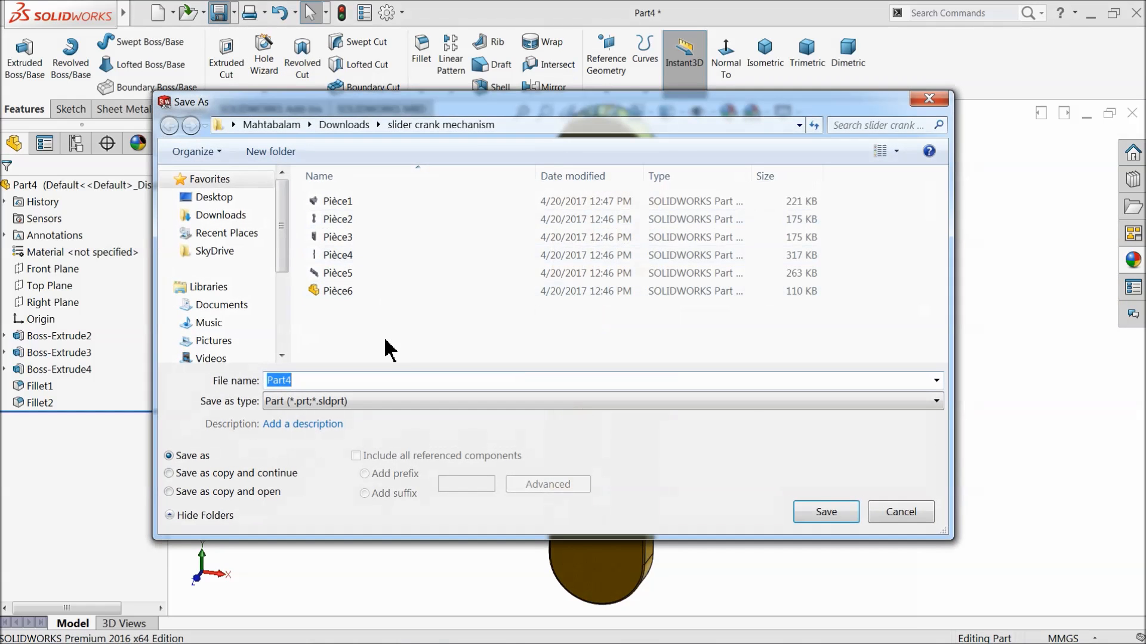
click(237, 198)
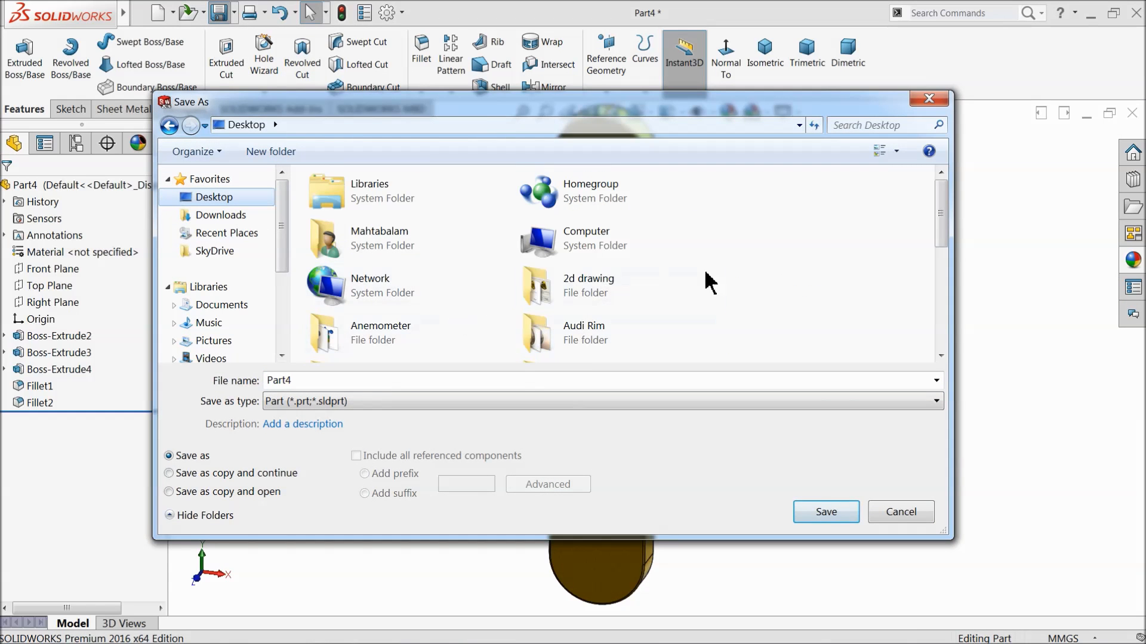
drag(941, 225, 948, 308)
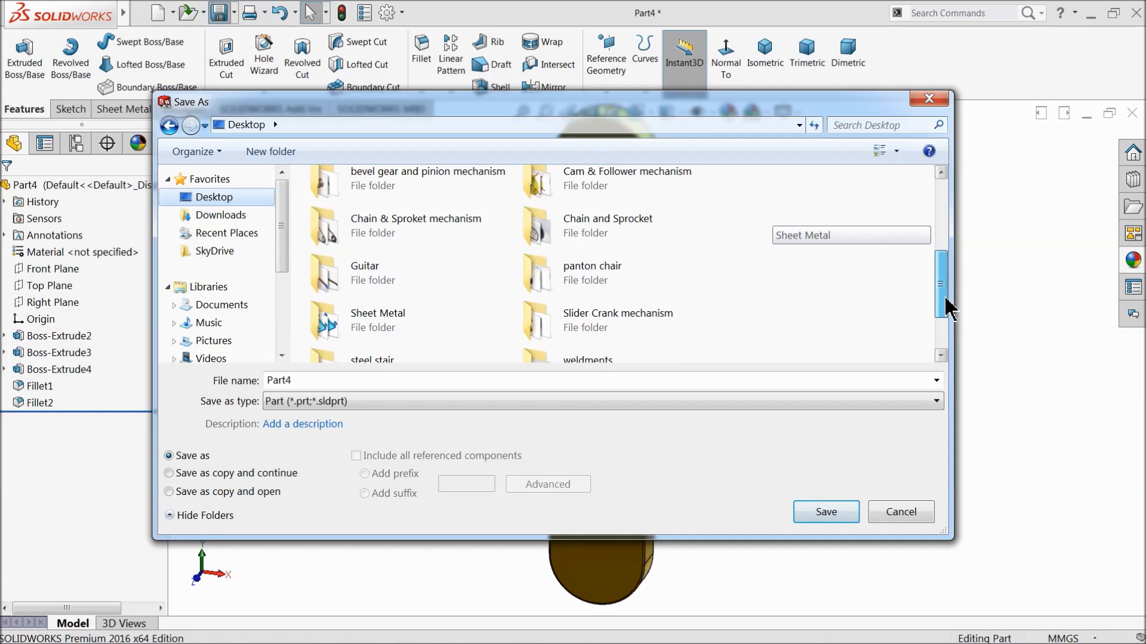
double_click(620, 322)
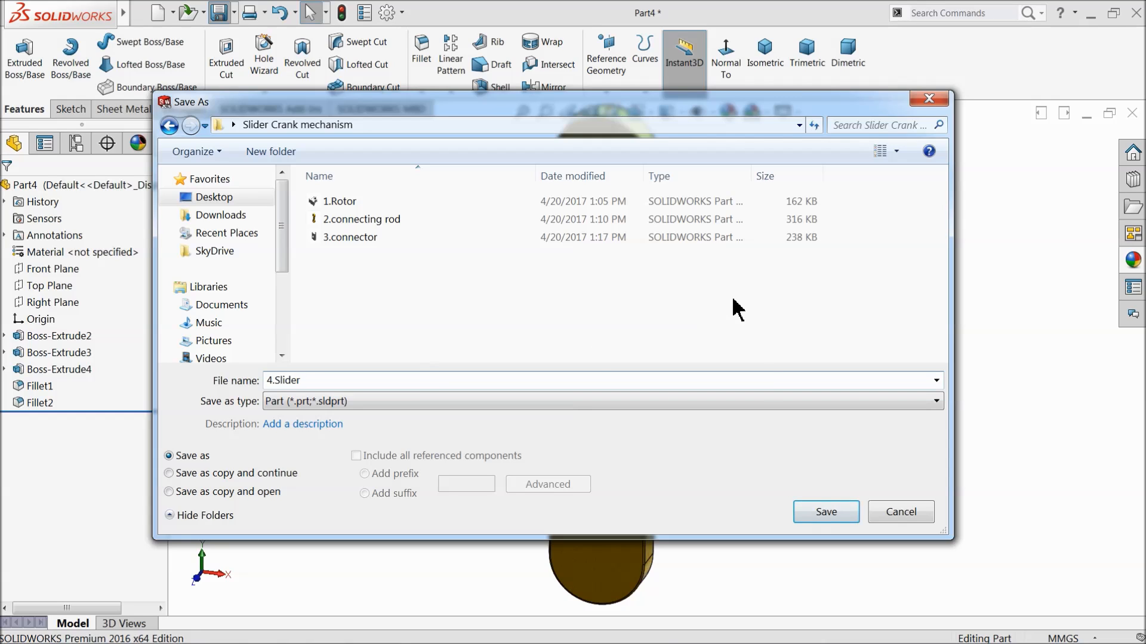
click(824, 514)
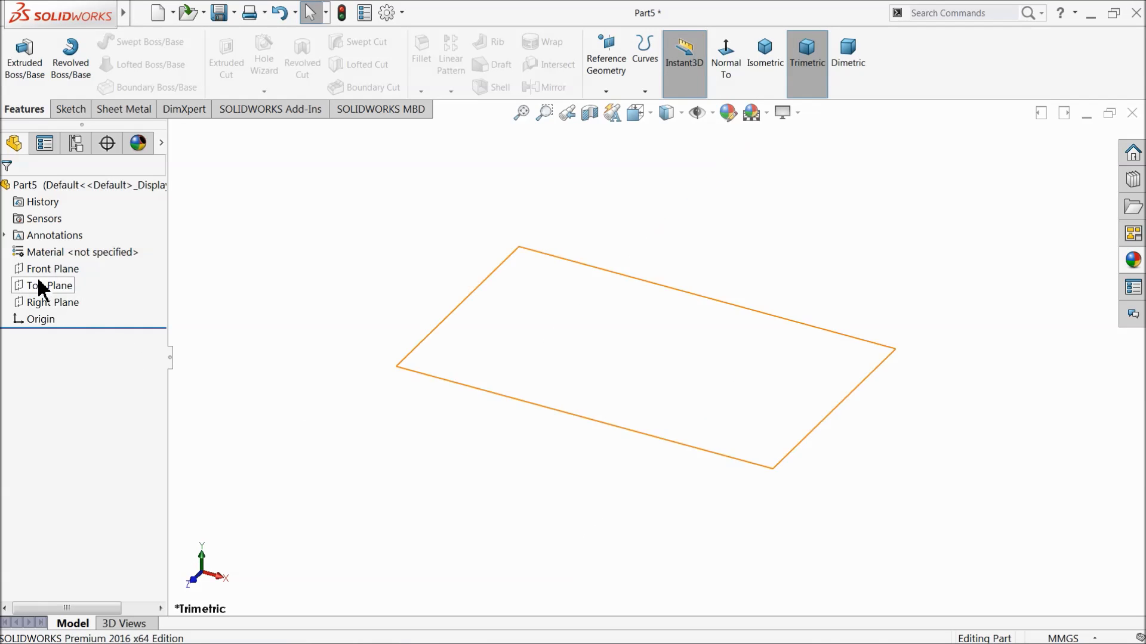
Start a sketch on the Front Plane and draw a circle centred just beside the origin.
click(25, 272)
click(37, 249)
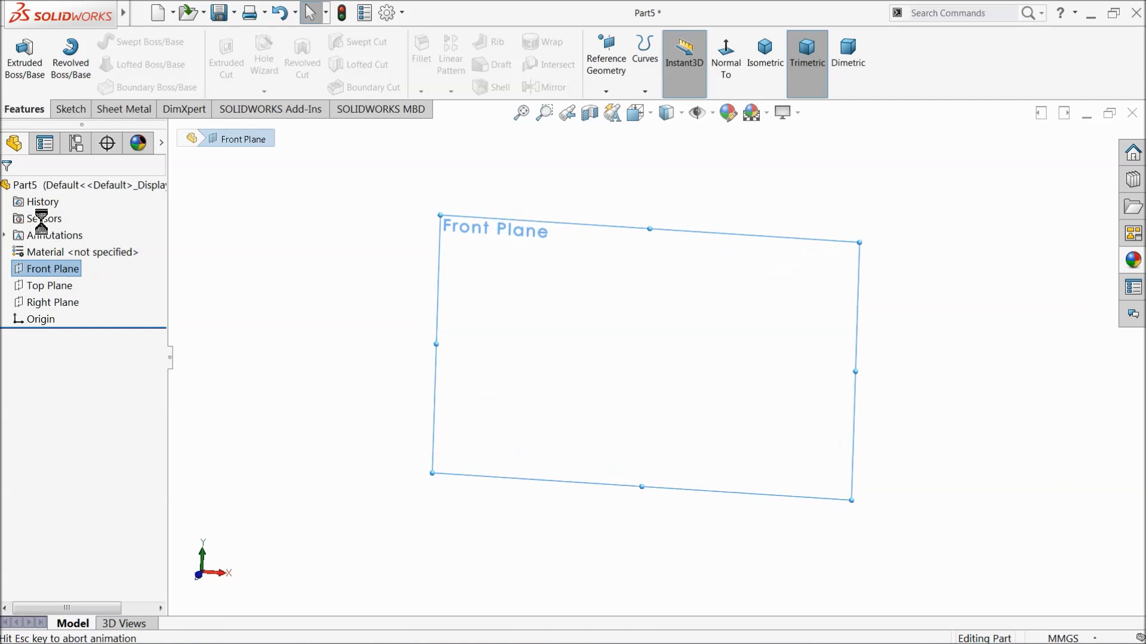
click(126, 41)
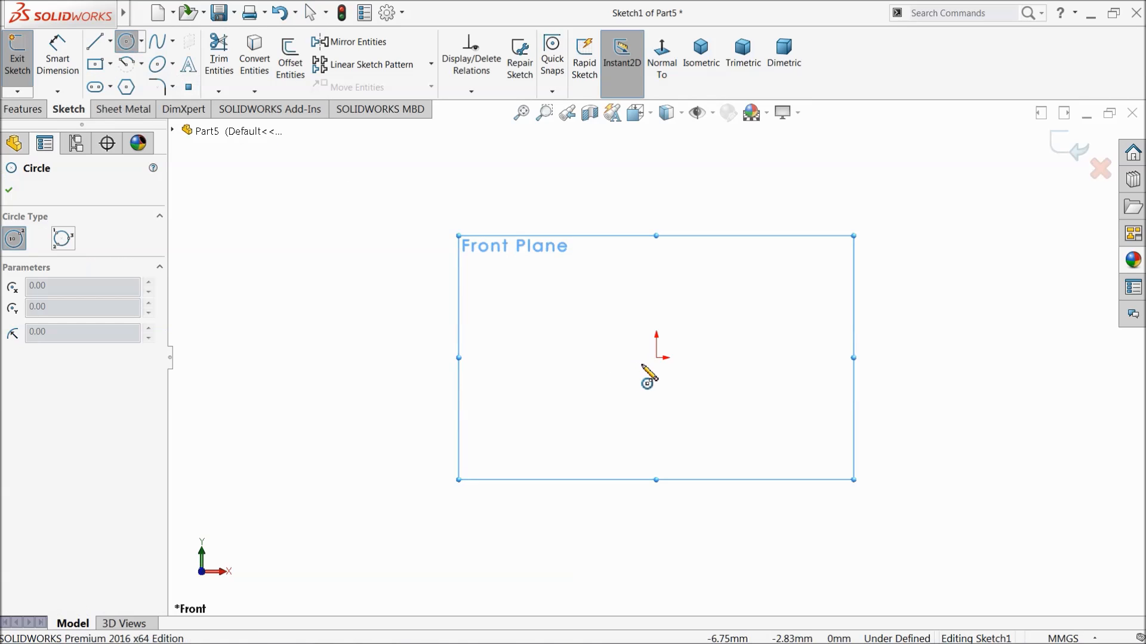
click(661, 358)
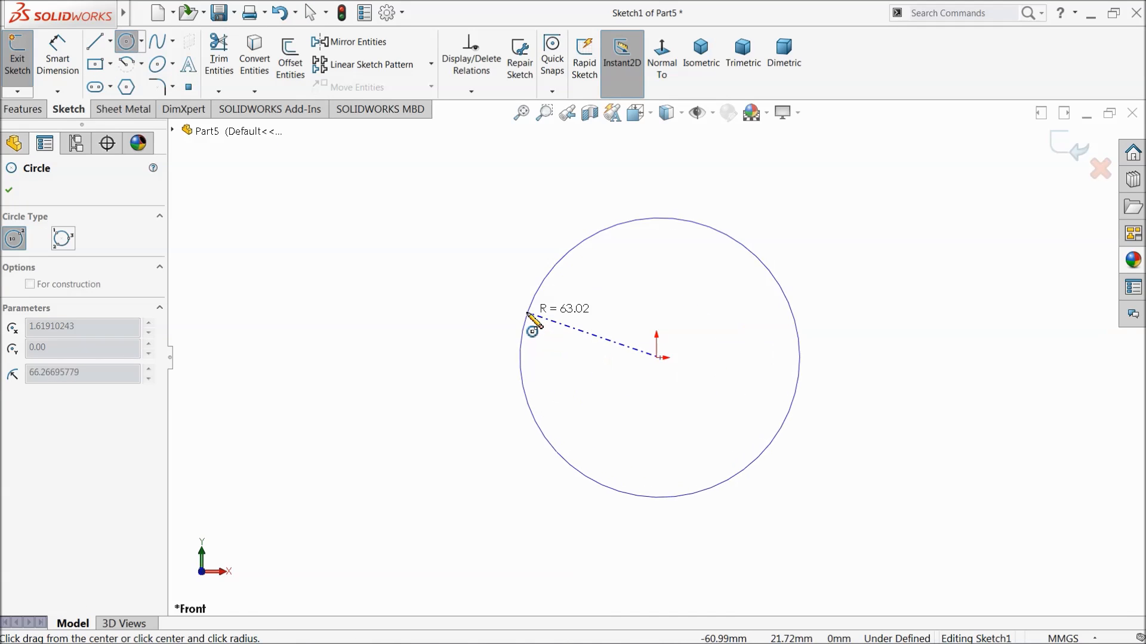
click(503, 315)
Dimension the circle's diameter to 20 mm.
click(57, 58)
scroll(615, 344, down, 3)
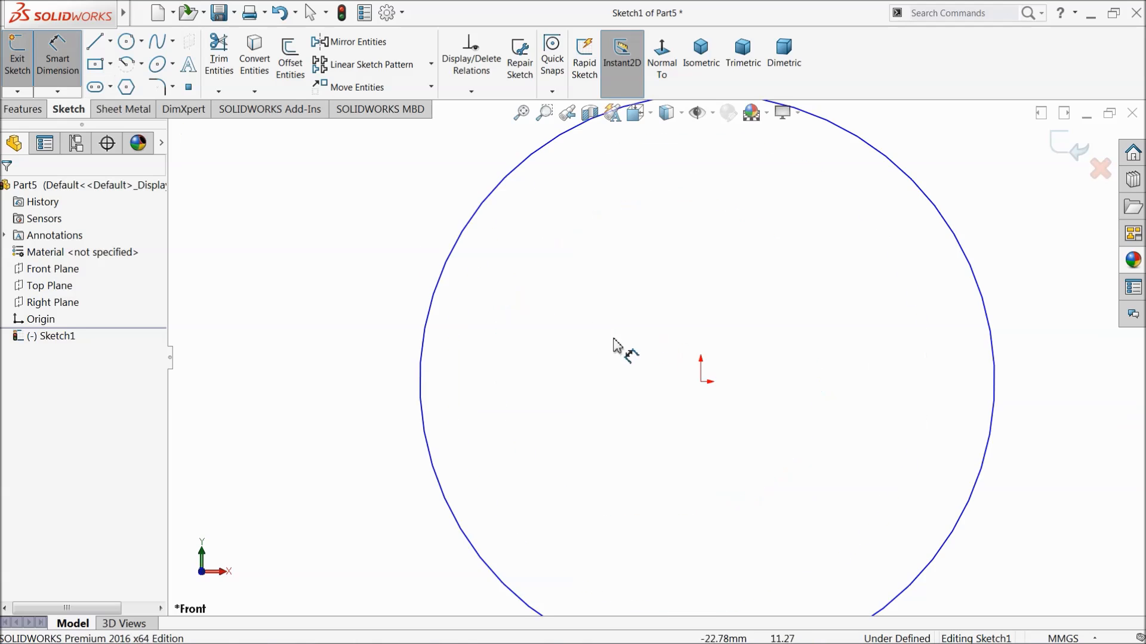
click(439, 292)
click(342, 318)
text(20)
key(Return)
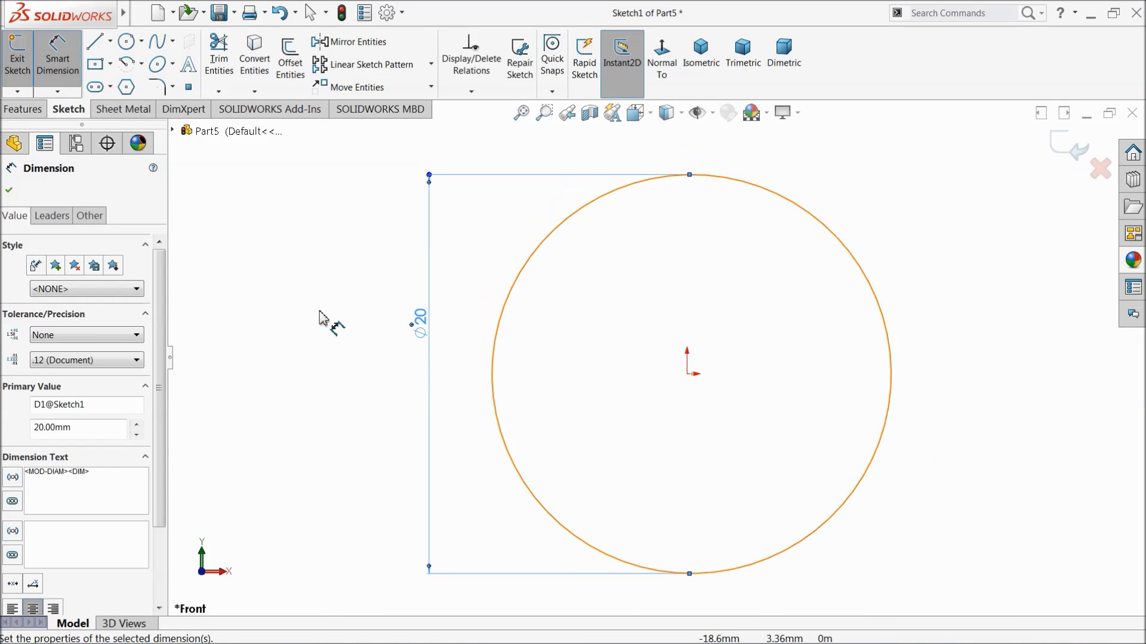
click(12, 191)
Make the circle's centre point coincident with the sketch origin.
scroll(698, 403, down, 3)
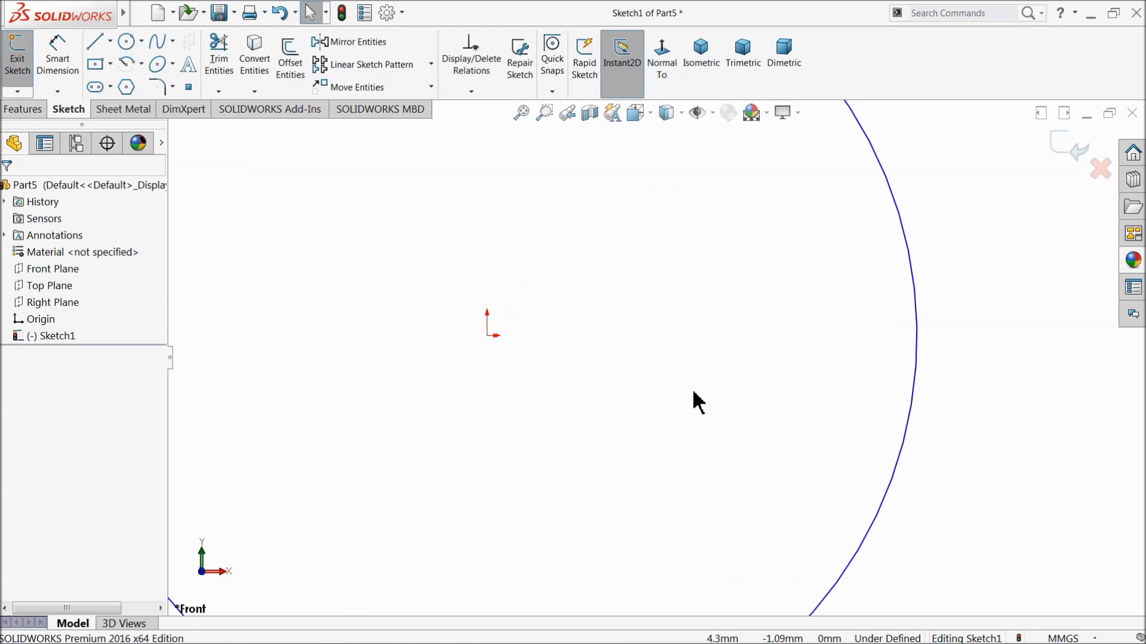
click(495, 336)
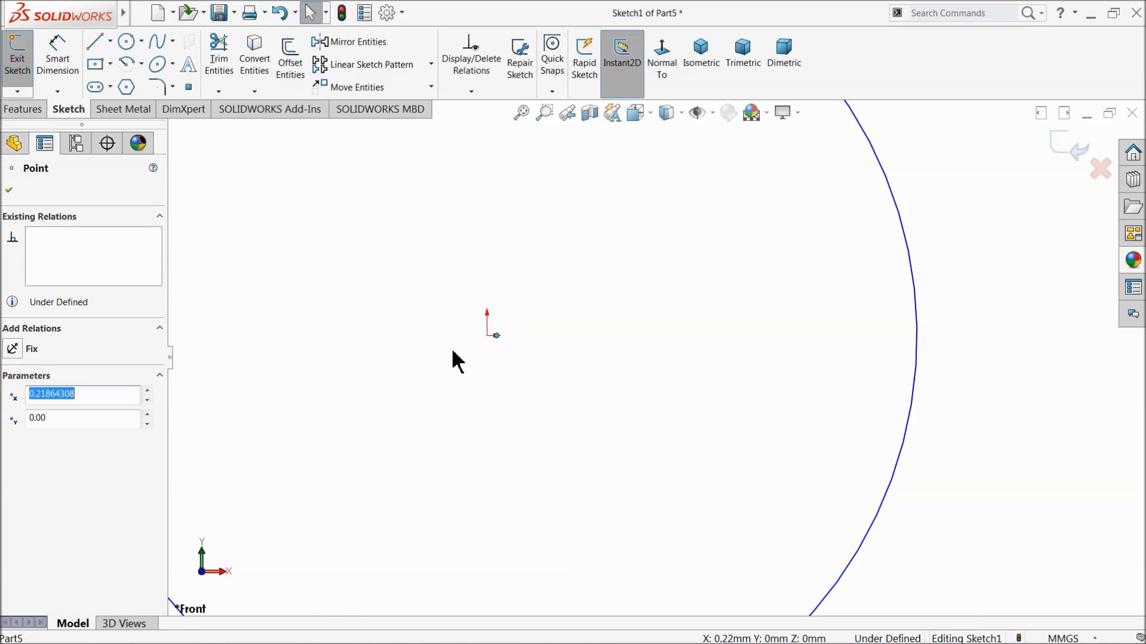
ctrl+click(488, 338)
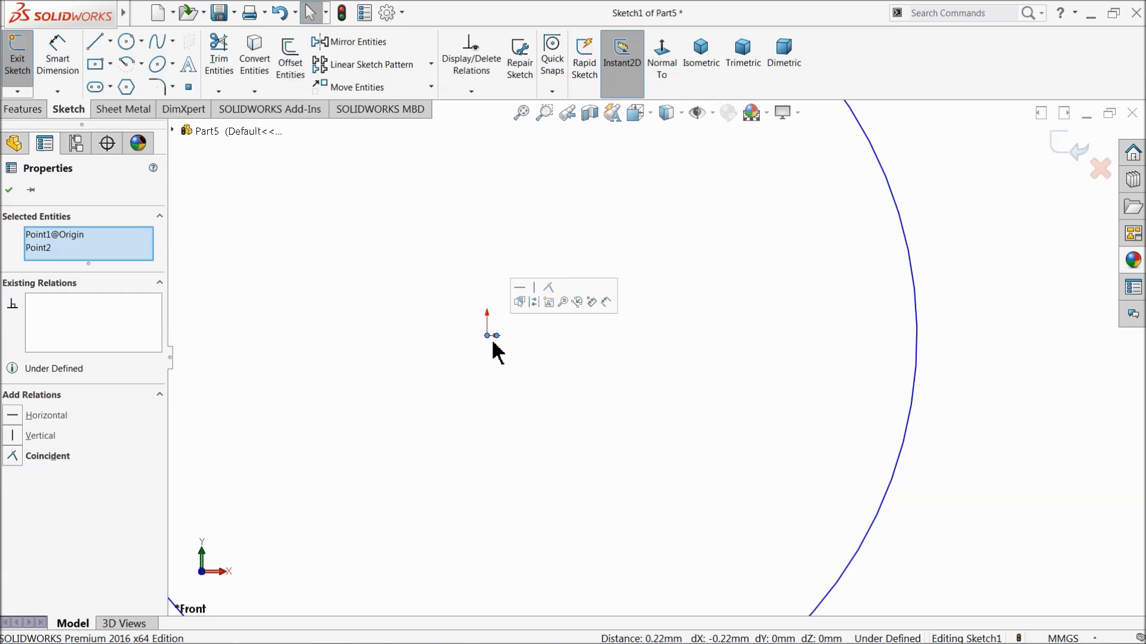
click(544, 289)
scroll(667, 386, up, 3)
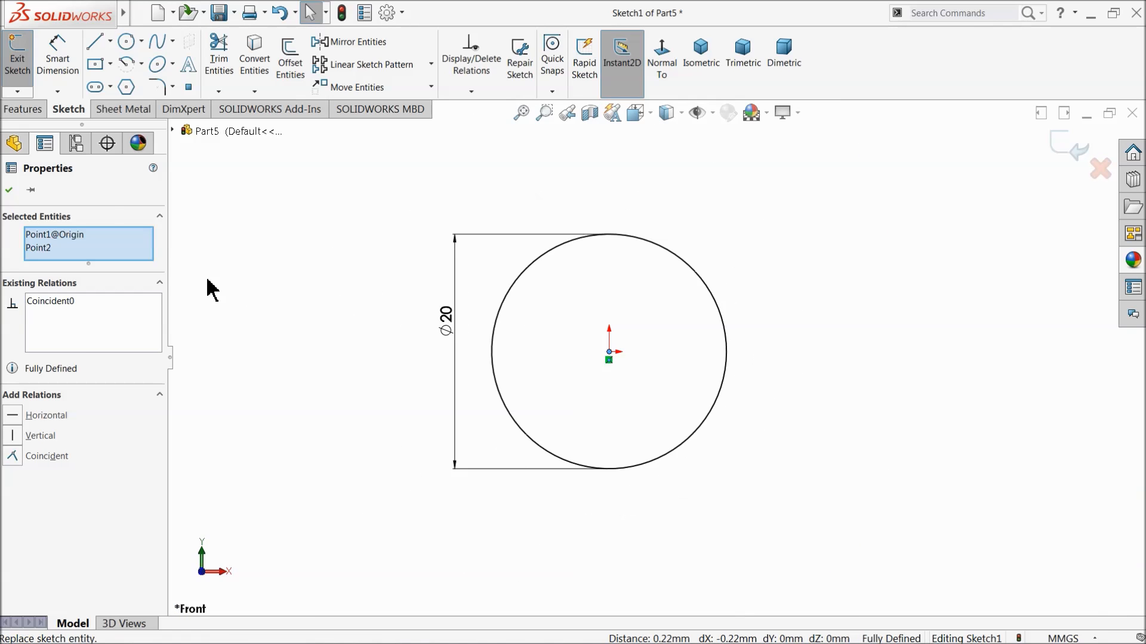
Extrude the circle 50 mm blind from the sketch plane into a solid cylinder.
click(24, 109)
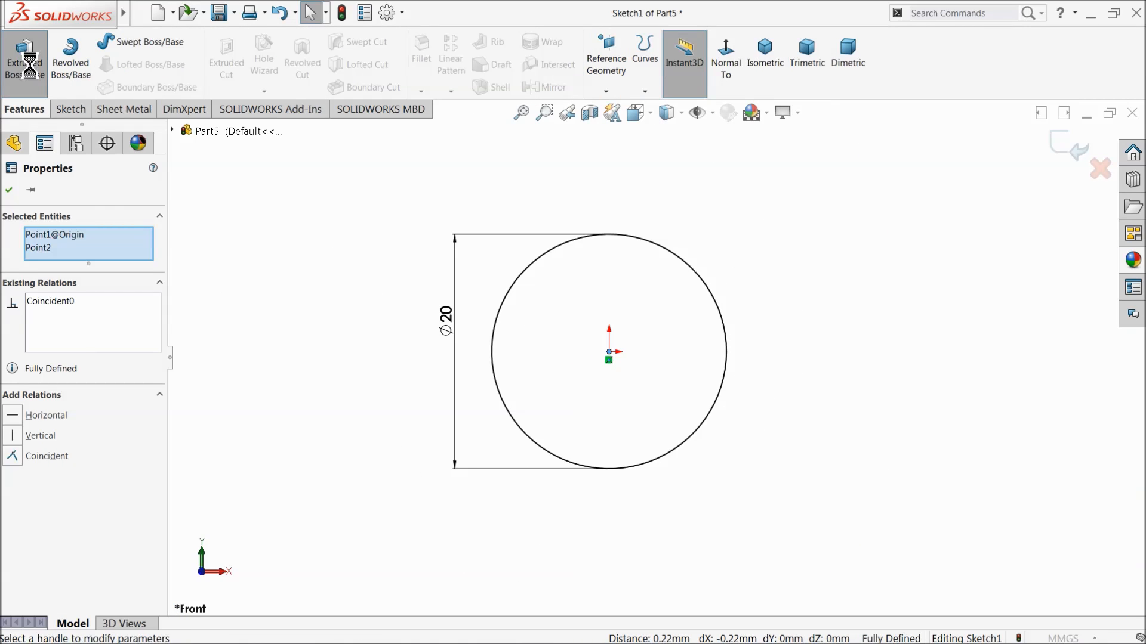
click(25, 60)
text(50)
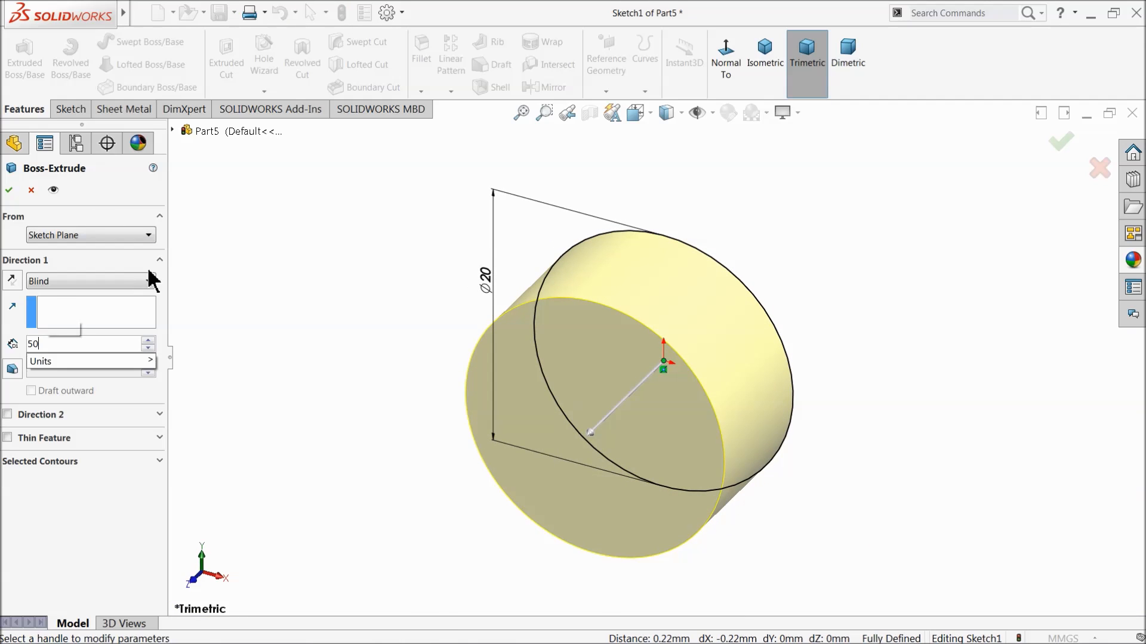
key(Return)
click(9, 190)
scroll(453, 305, up, 5)
scroll(695, 411, down, 3)
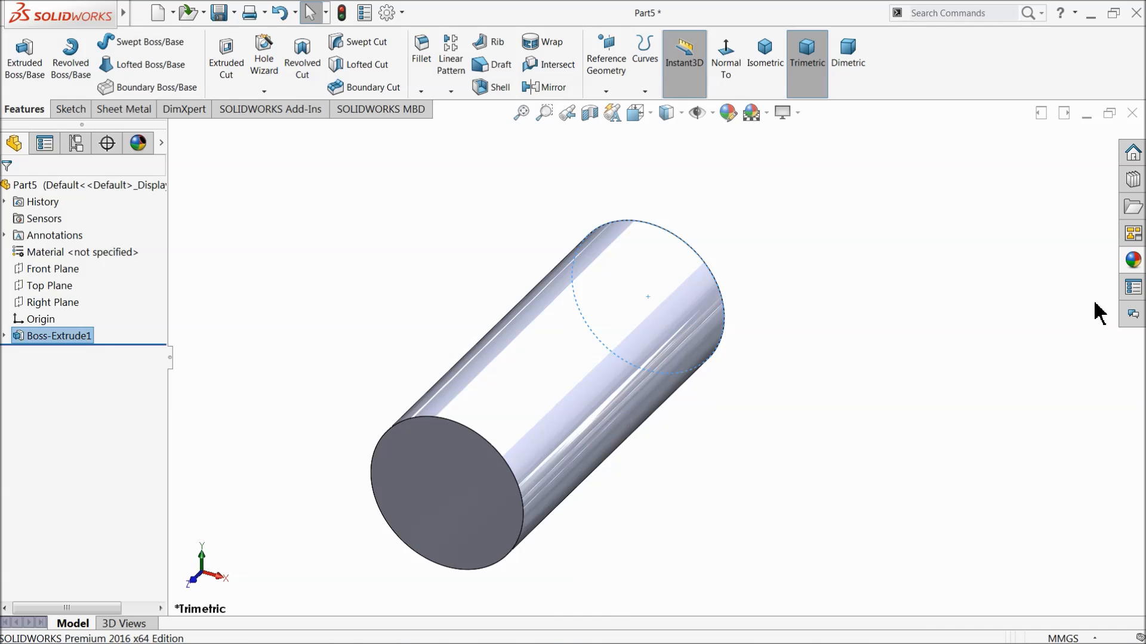
Apply the gloss blue car paint appearance to the whole cylinder.
click(1130, 260)
scroll(998, 229, down, 6)
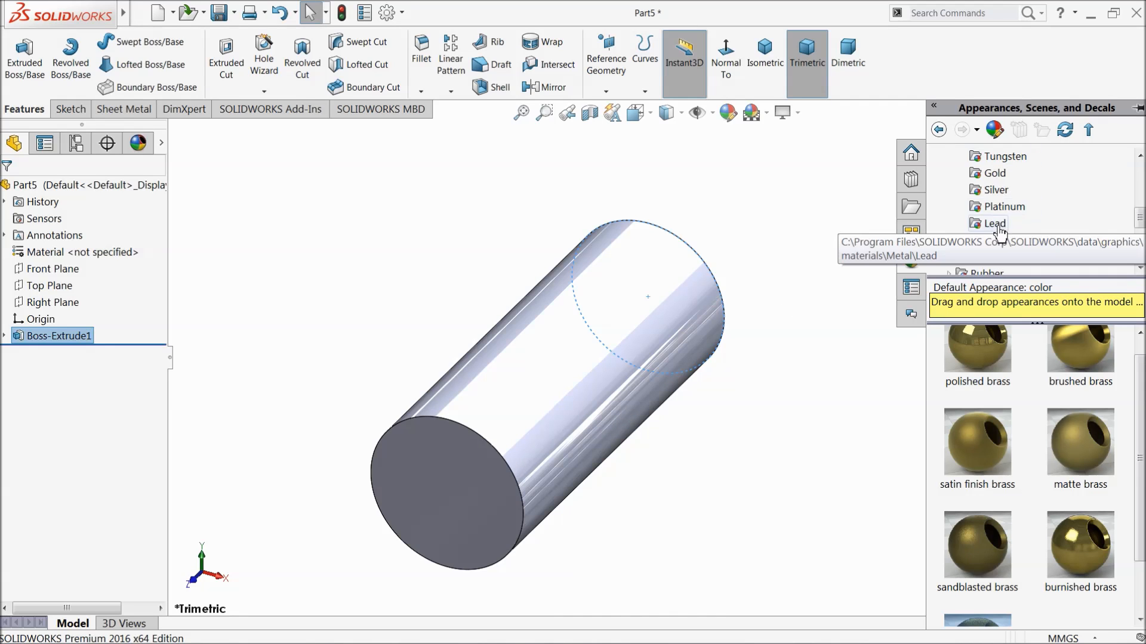
click(950, 157)
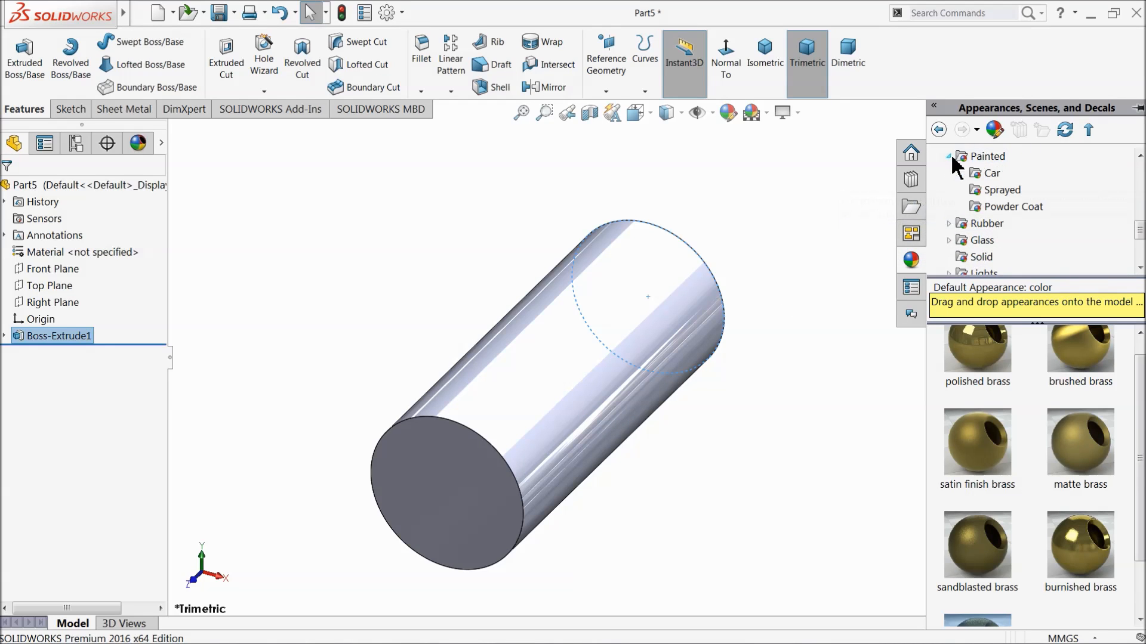
click(992, 175)
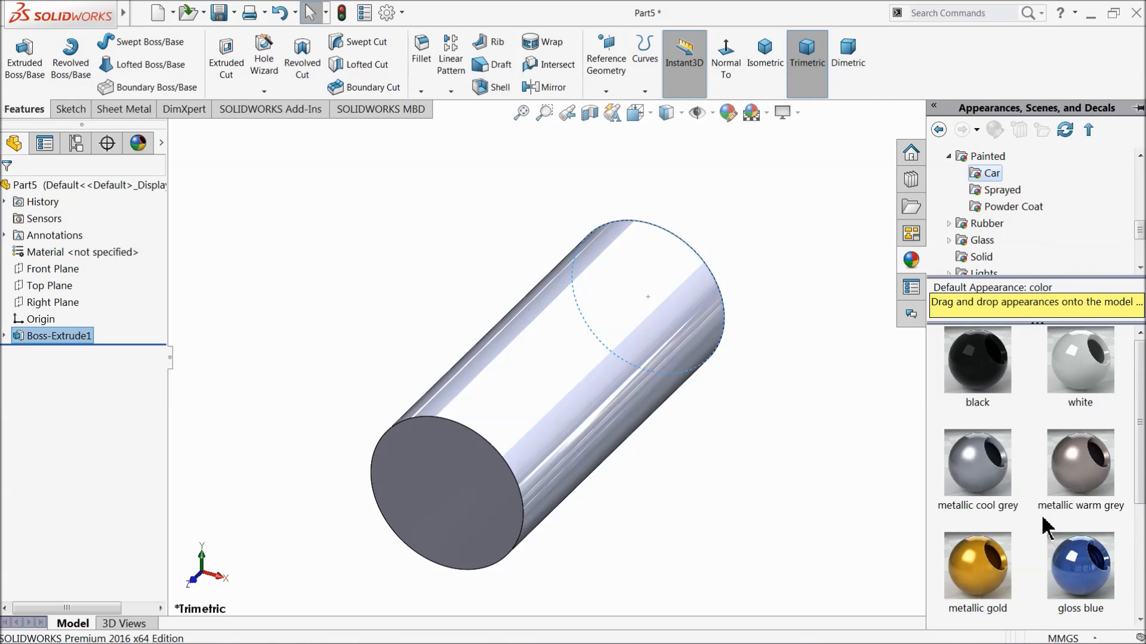
double_click(1081, 570)
middle_drag(793, 445, 593, 273)
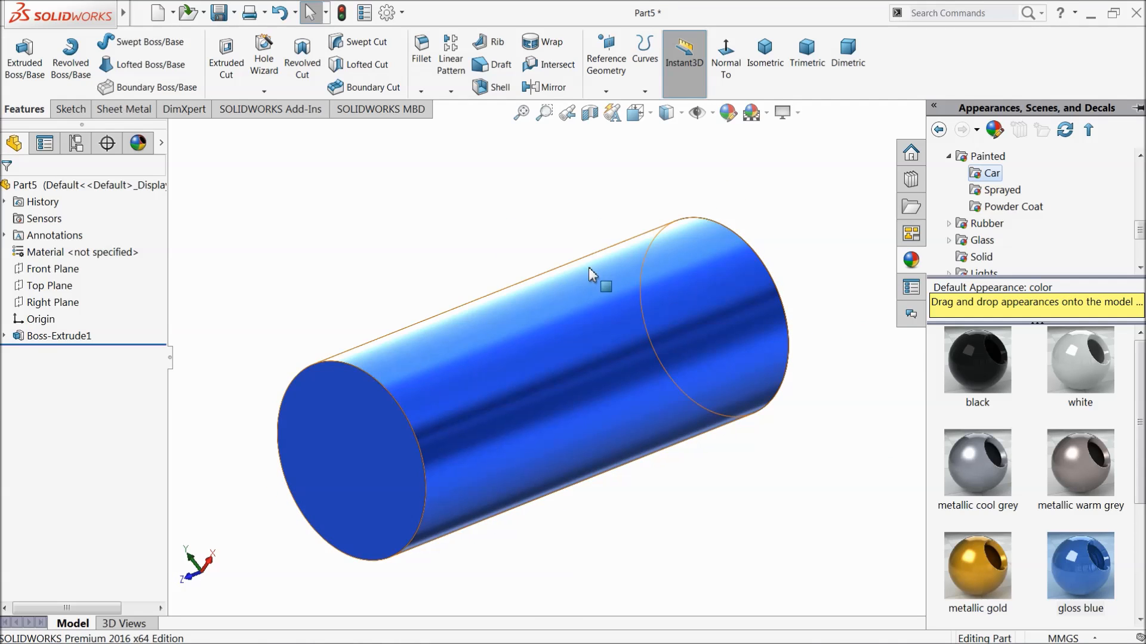
Save the part as 5.connecting pin in the Slider Crank mechanism folder.
click(219, 14)
text(5.connecting pin)
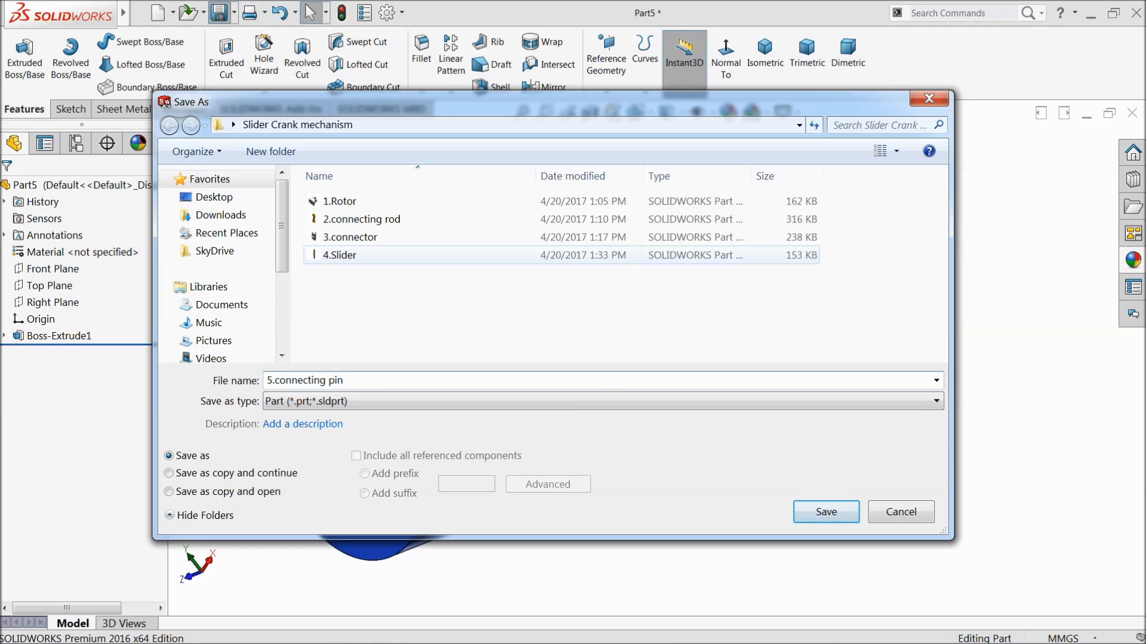
click(825, 514)
middle_drag(721, 464, 506, 397)
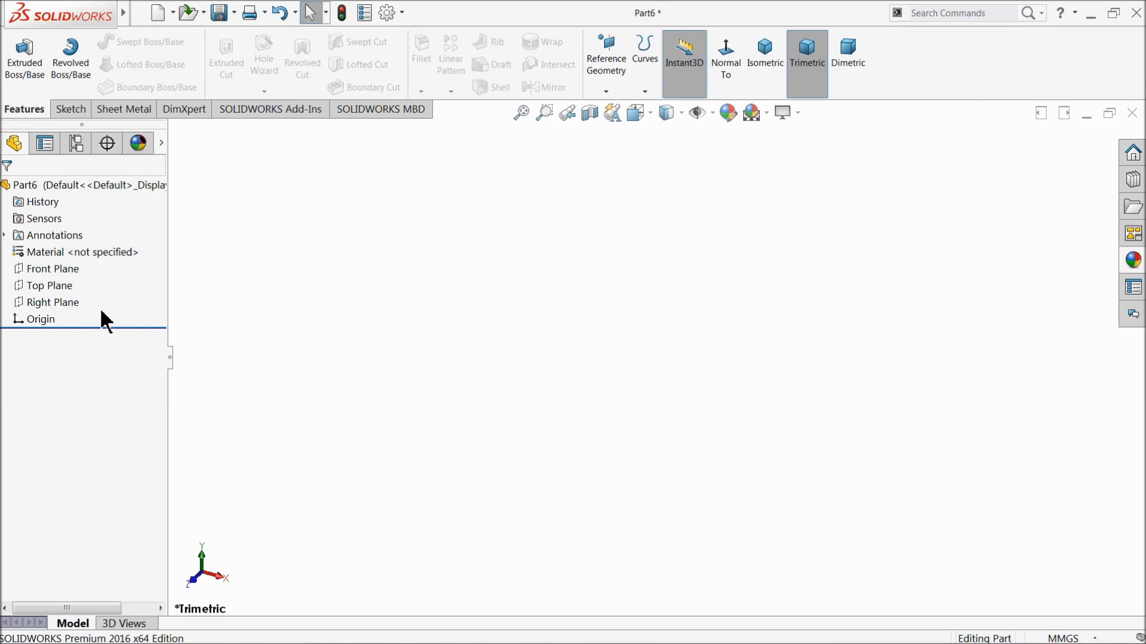
On the Front Plane of the new part, sketch a corner rectangle about 176 by 36 mm with its lower-left corner at the origin.
click(36, 269)
click(27, 255)
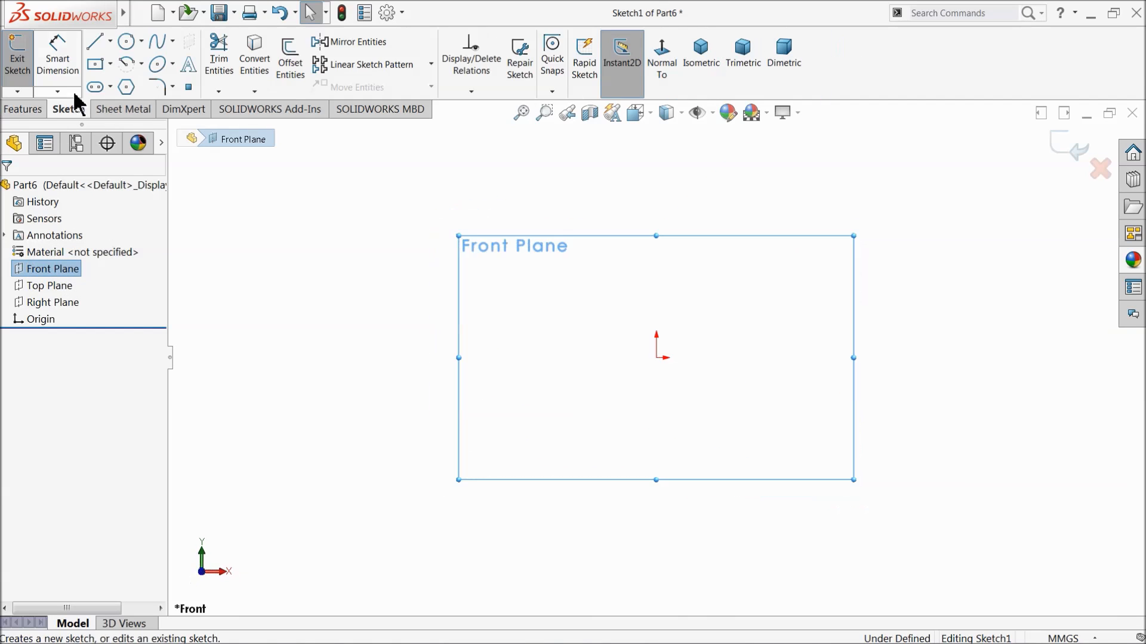
click(110, 64)
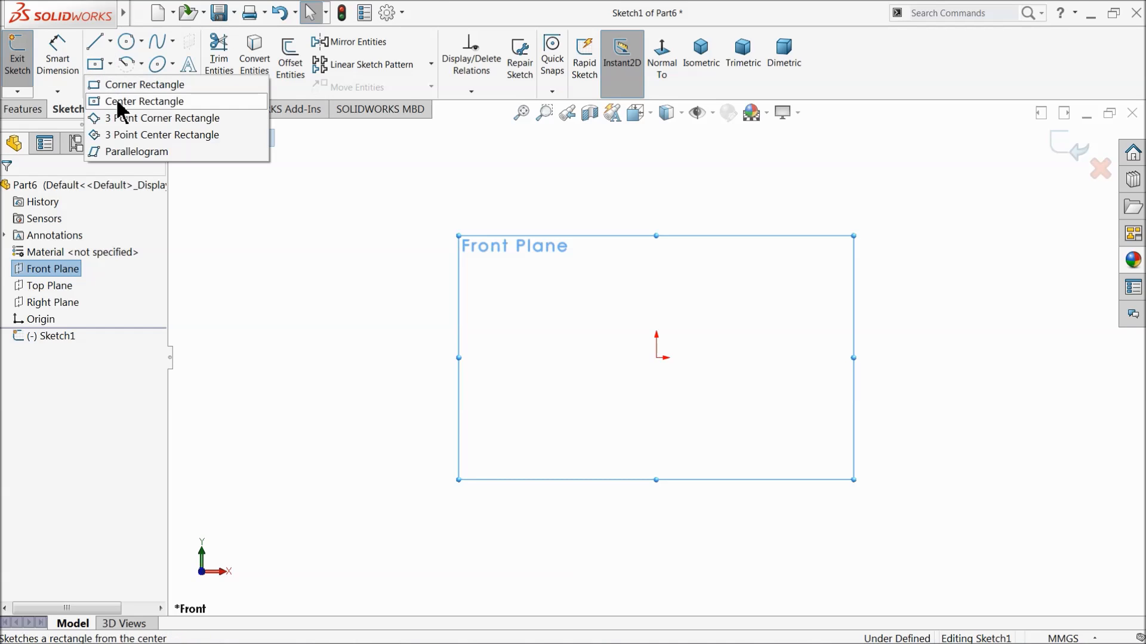
click(114, 84)
click(656, 358)
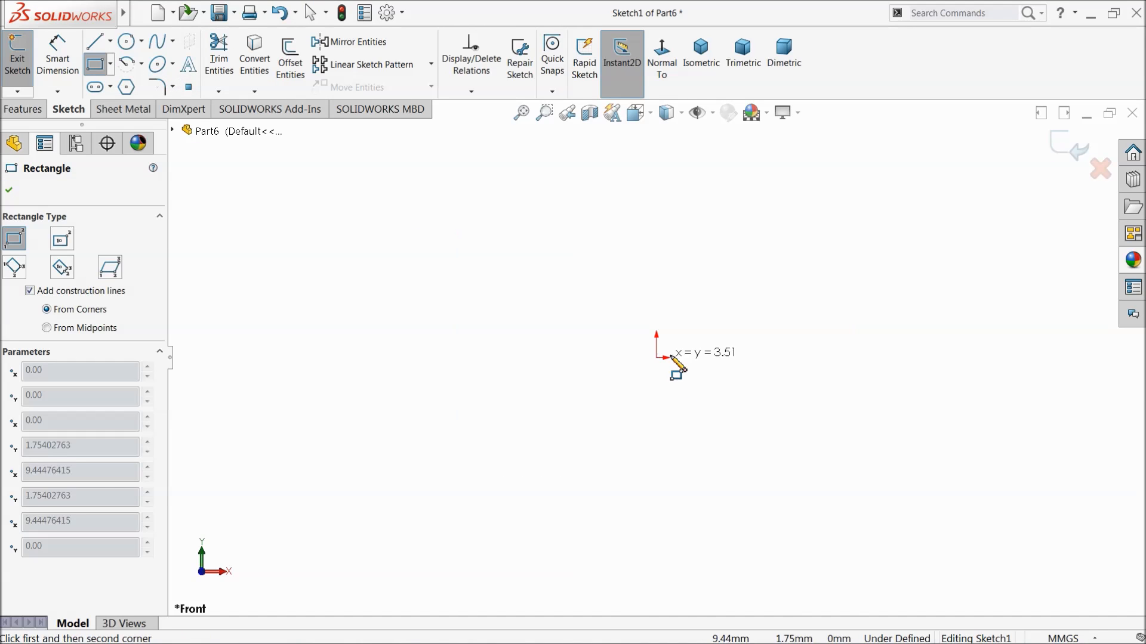
click(1046, 294)
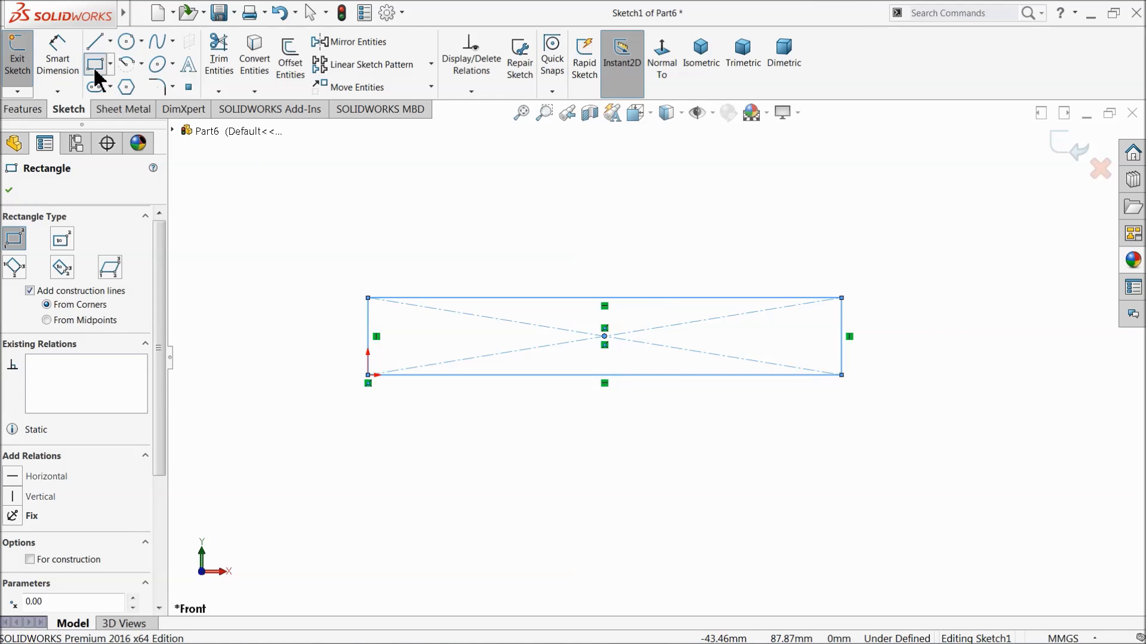
Sketch a second corner rectangle about 325 by 71 mm enclosing the first one.
click(275, 409)
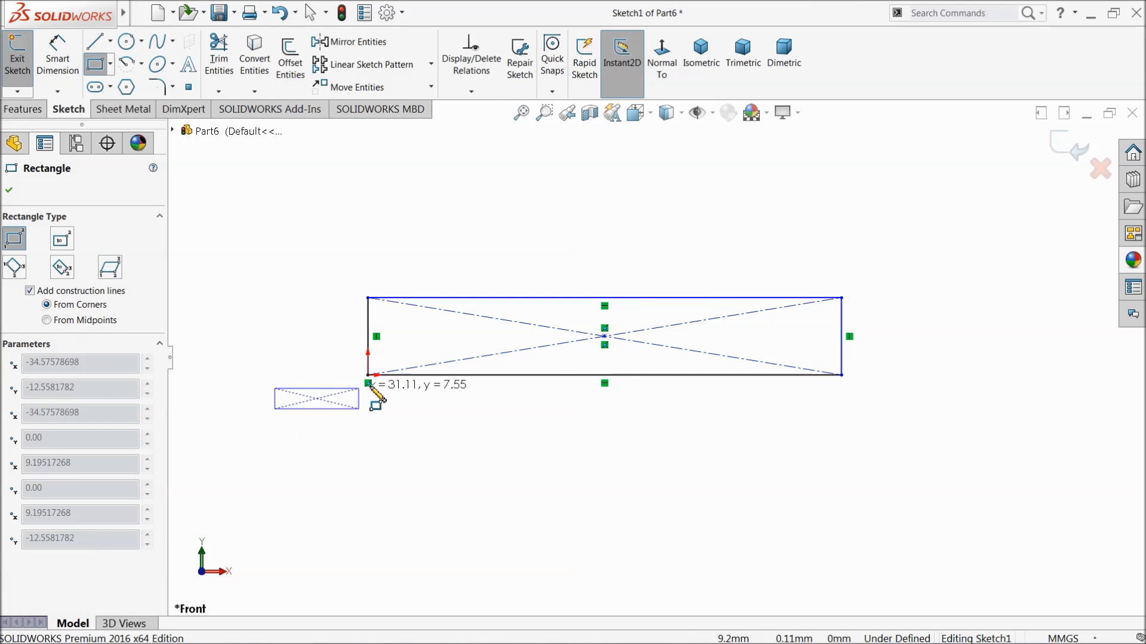
click(974, 257)
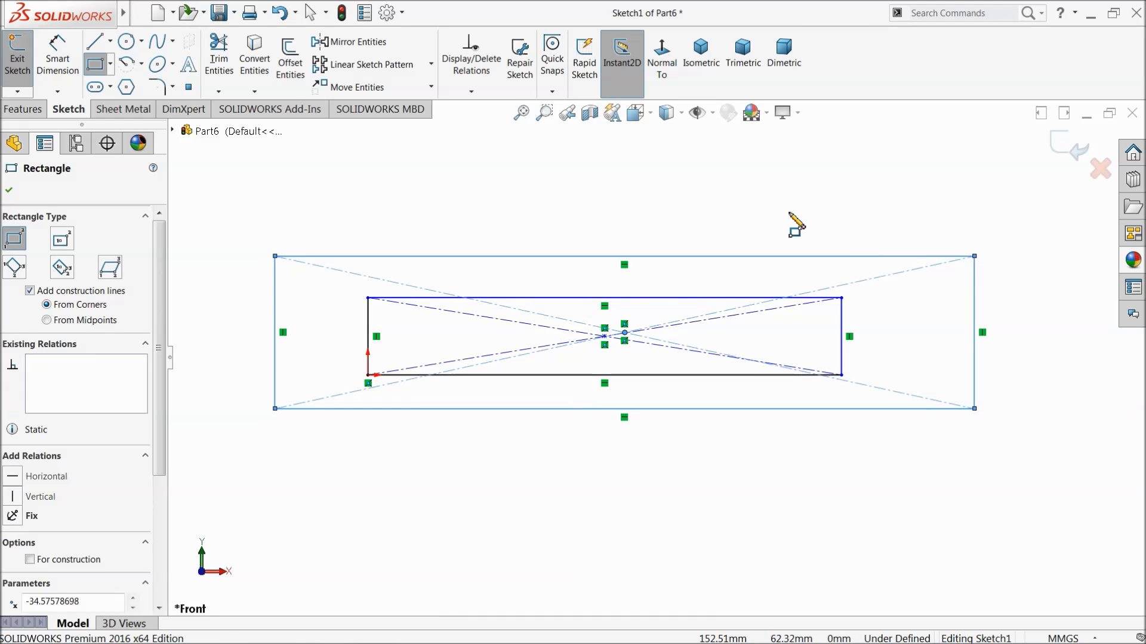
right_click(788, 215)
click(786, 195)
Dimension the inner rectangle to 220 mm long and 20 mm high.
click(58, 52)
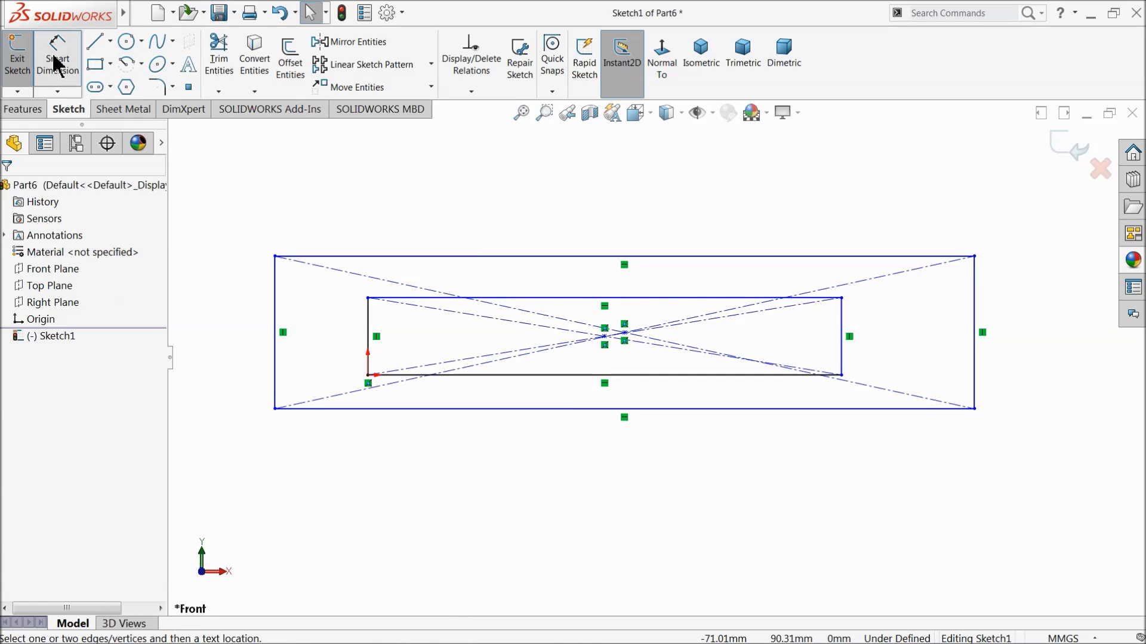
click(615, 381)
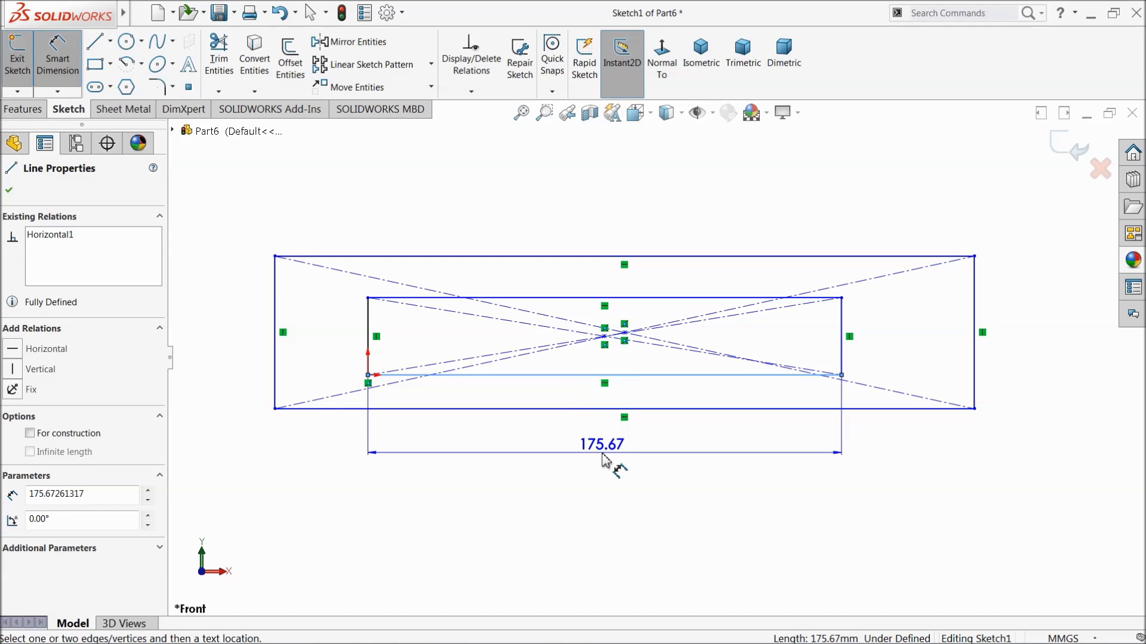
click(615, 465)
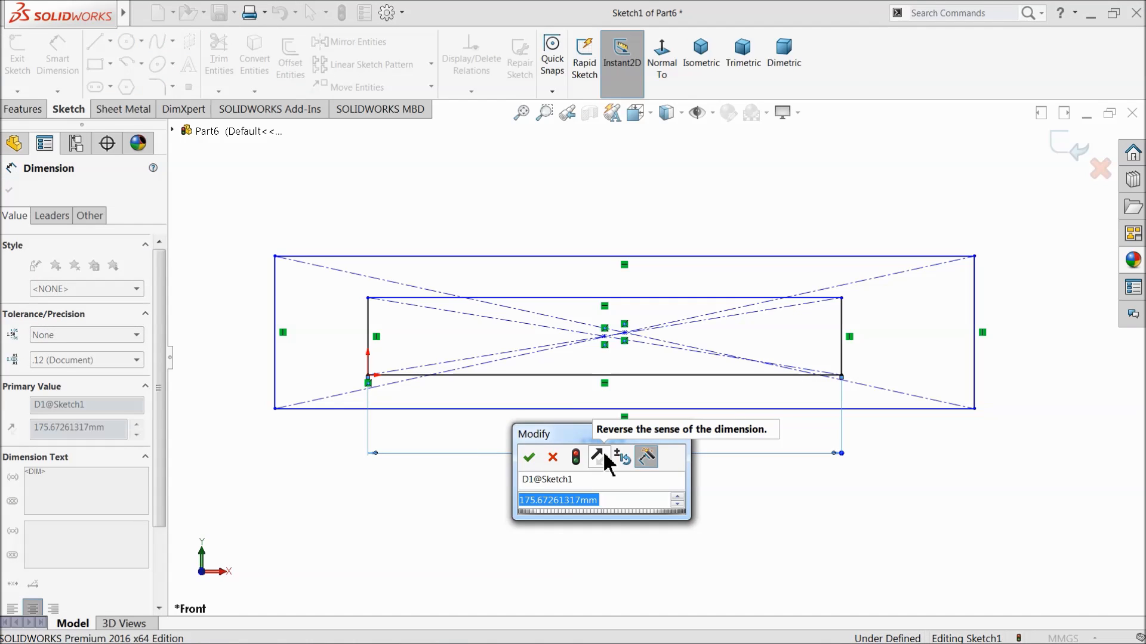
text(220)
key(Return)
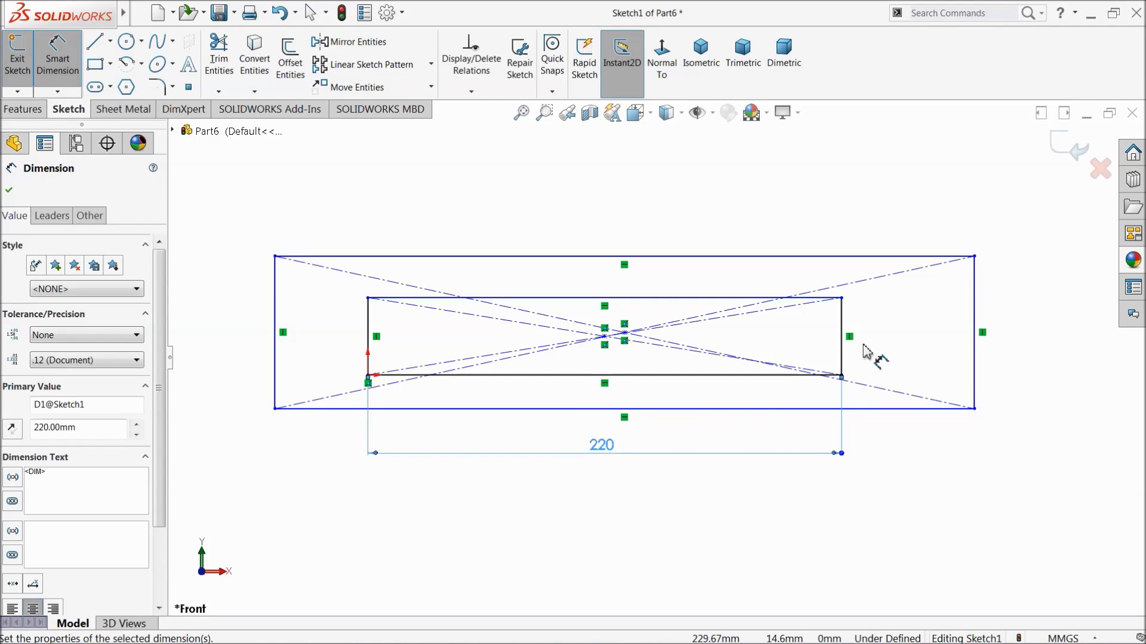
click(839, 345)
click(842, 349)
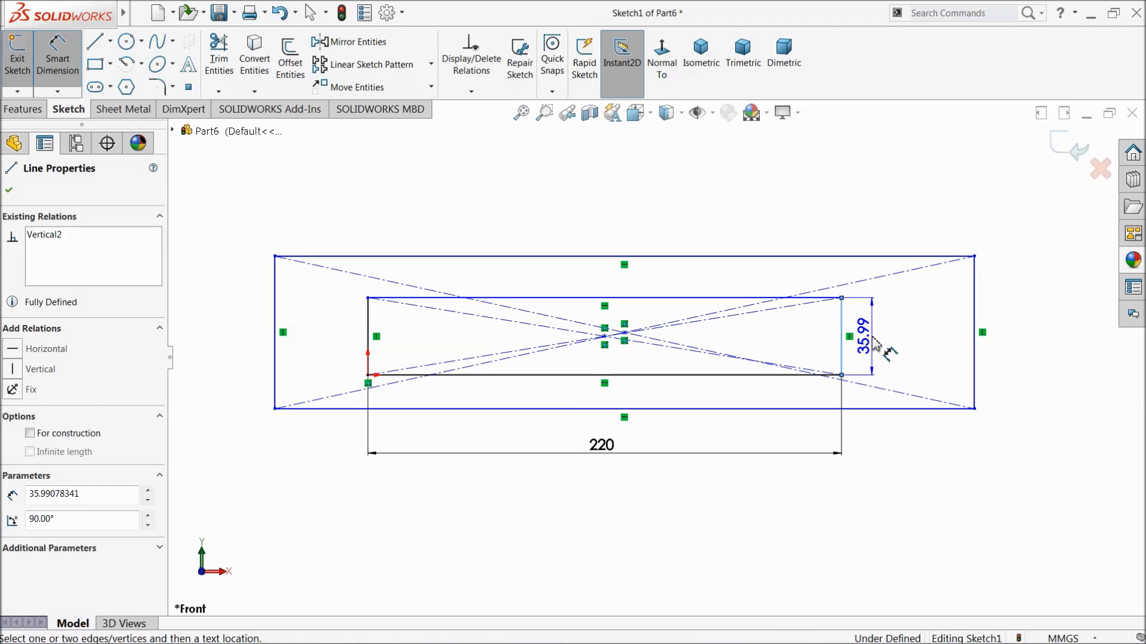
click(874, 354)
text(20)
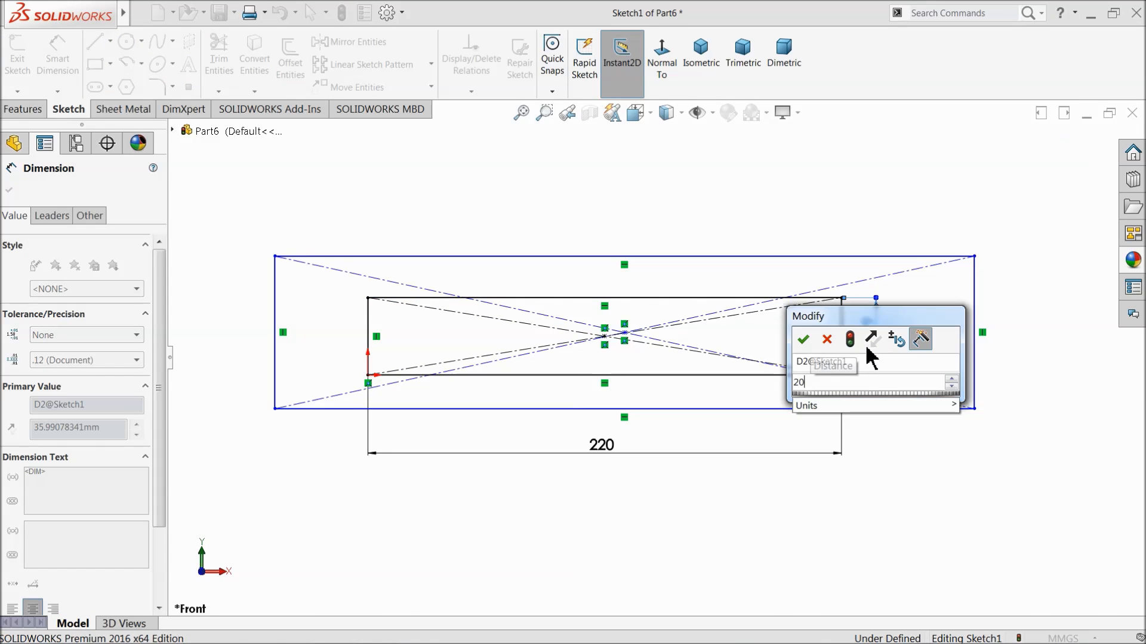
key(Return)
Dimension the outer rectangle to 300 mm long and 70 mm high.
click(641, 411)
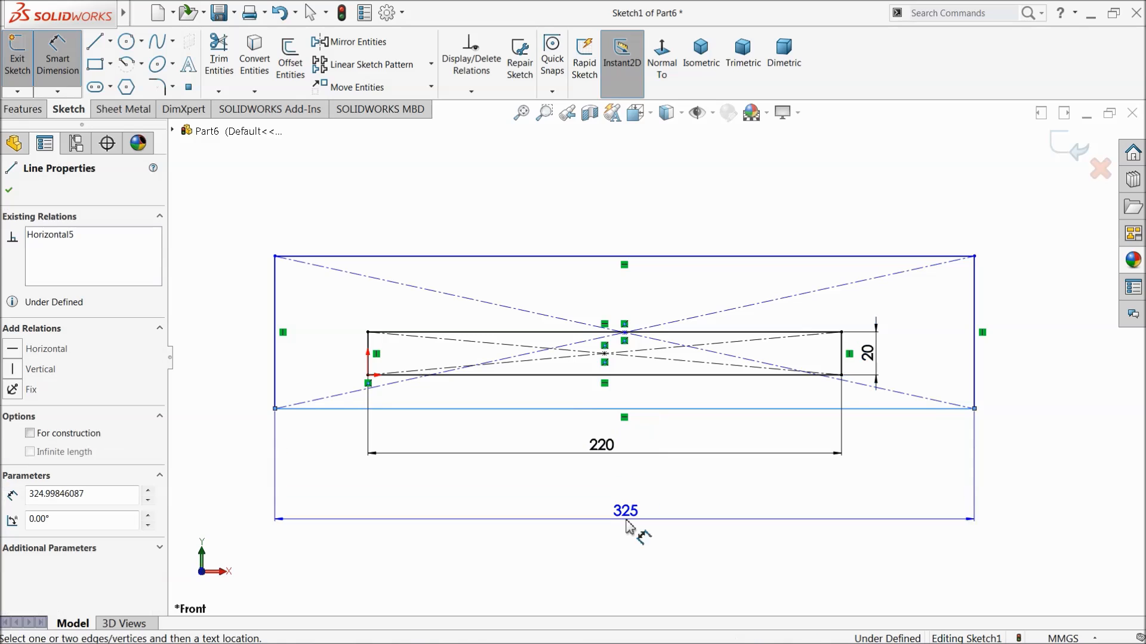
click(639, 533)
text(300)
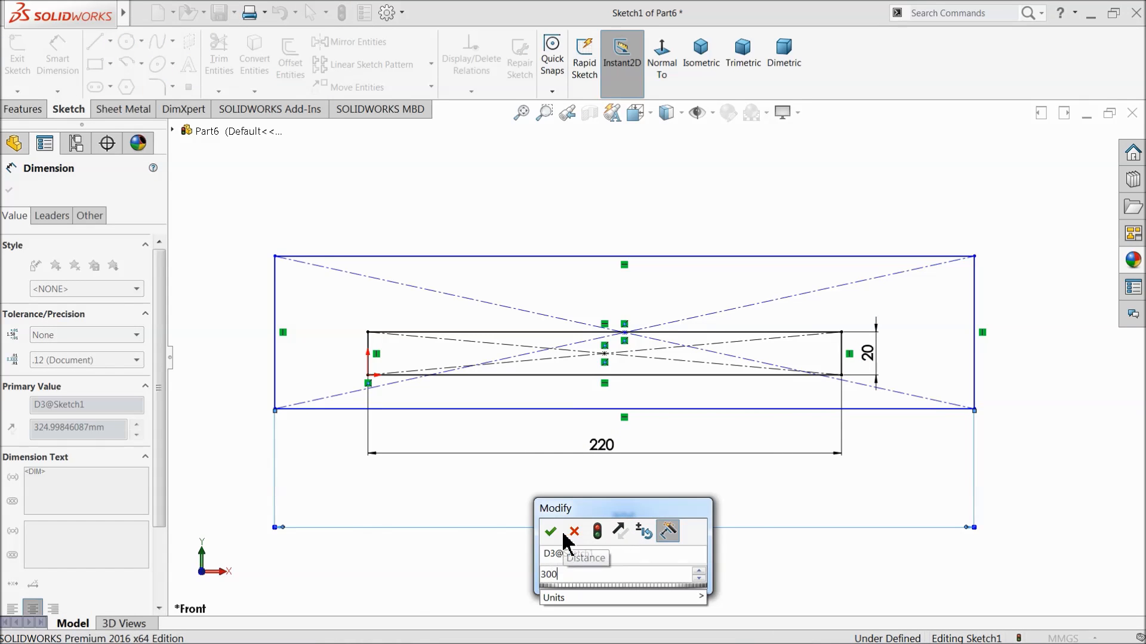
key(Return)
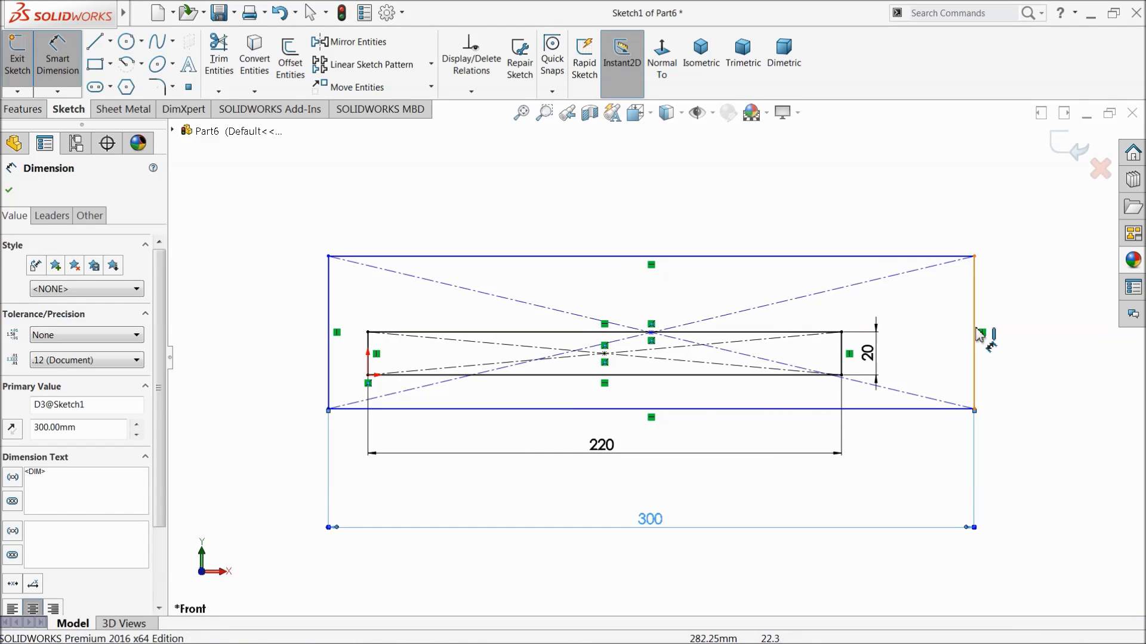
click(979, 336)
click(1032, 334)
text(70)
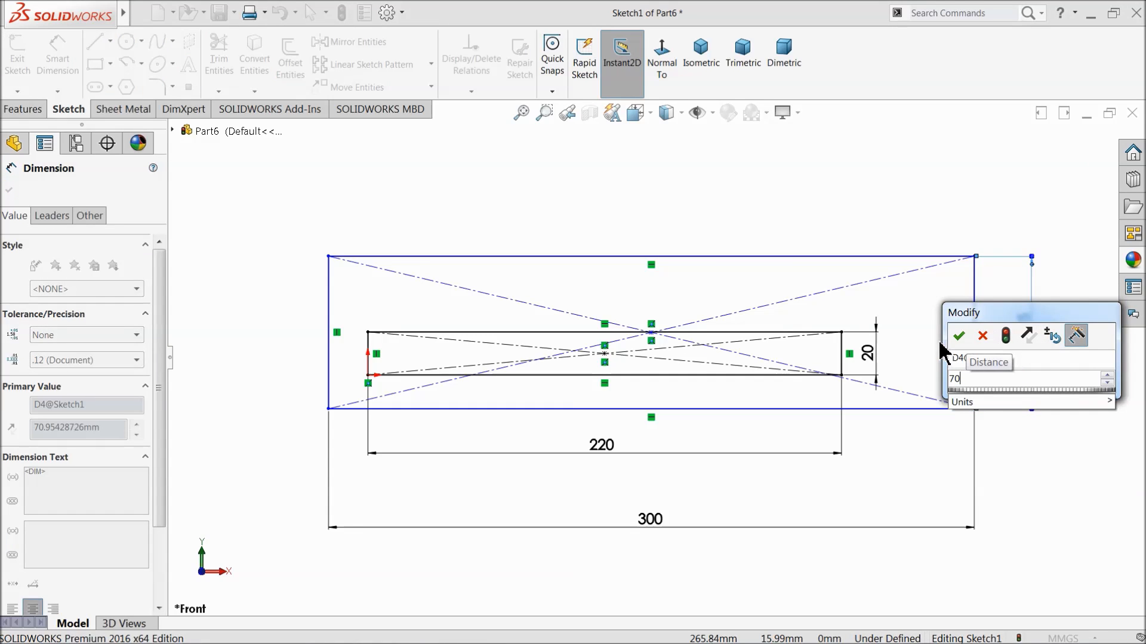
key(Return)
scroll(412, 412, down, 2)
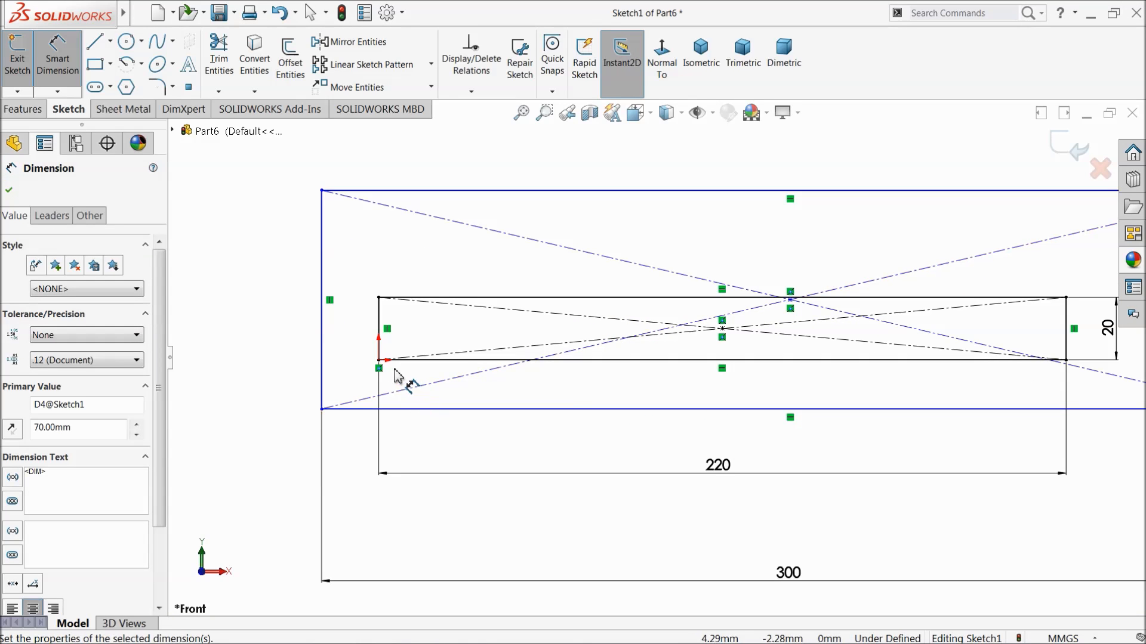
Dimension the horizontal distance between the left edges of the inner and outer rectangles as 40 mm.
click(385, 331)
click(322, 334)
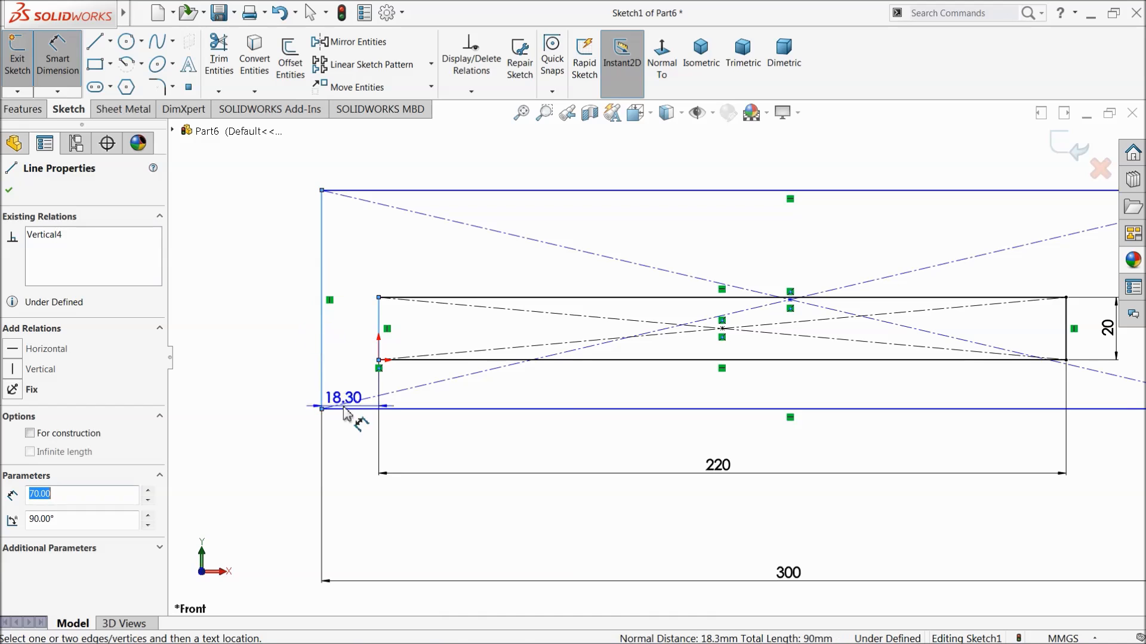
click(349, 438)
text(40)
click(268, 436)
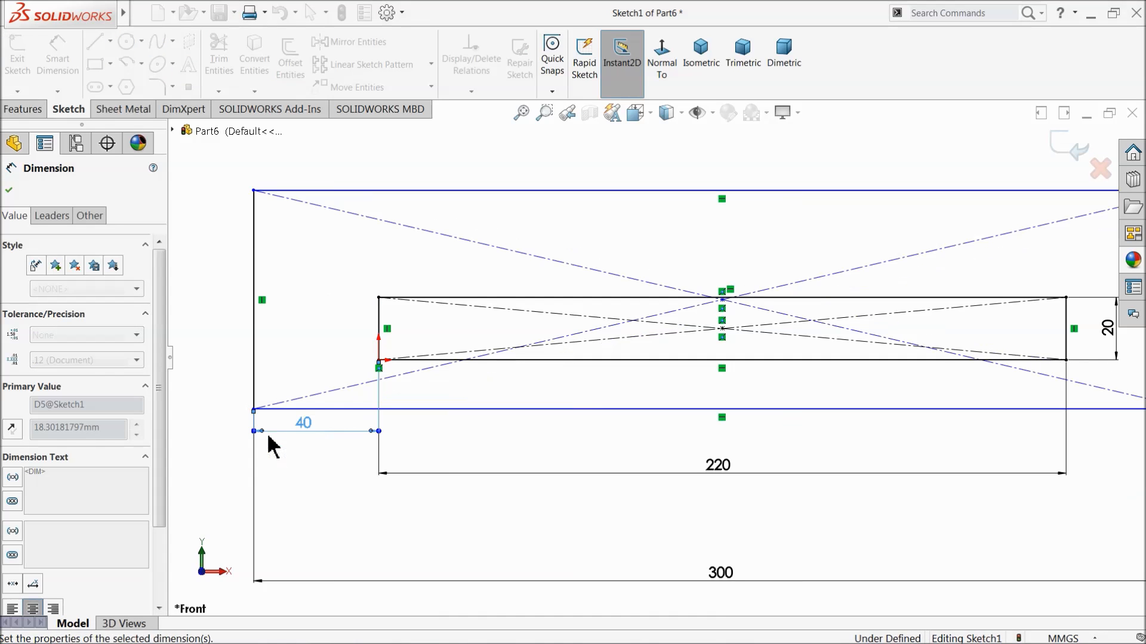
Dimension the gap between the two rectangles' upper edges as 20 mm and move the 40 mm dimension below the profile.
click(466, 298)
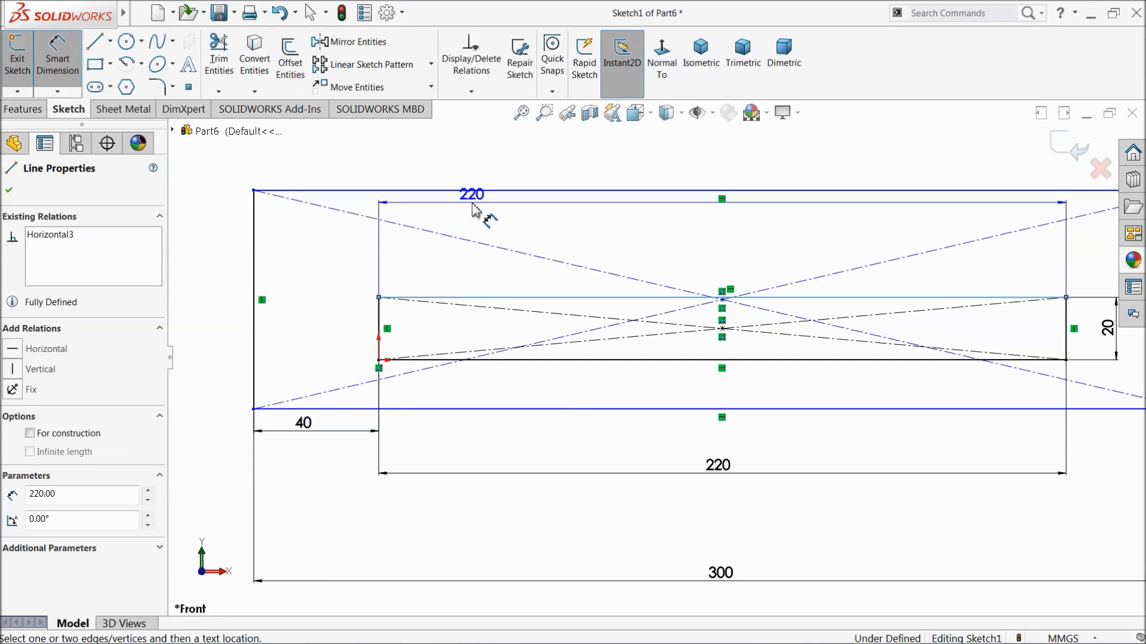
click(453, 191)
click(220, 264)
text(20)
key(Return)
key(f)
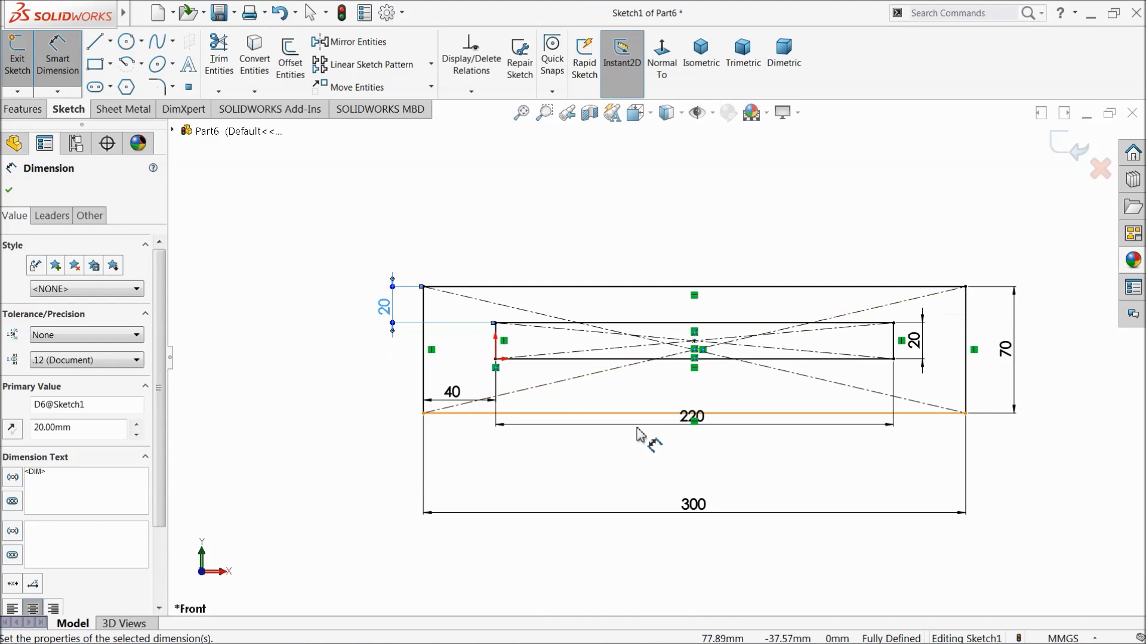
click(459, 446)
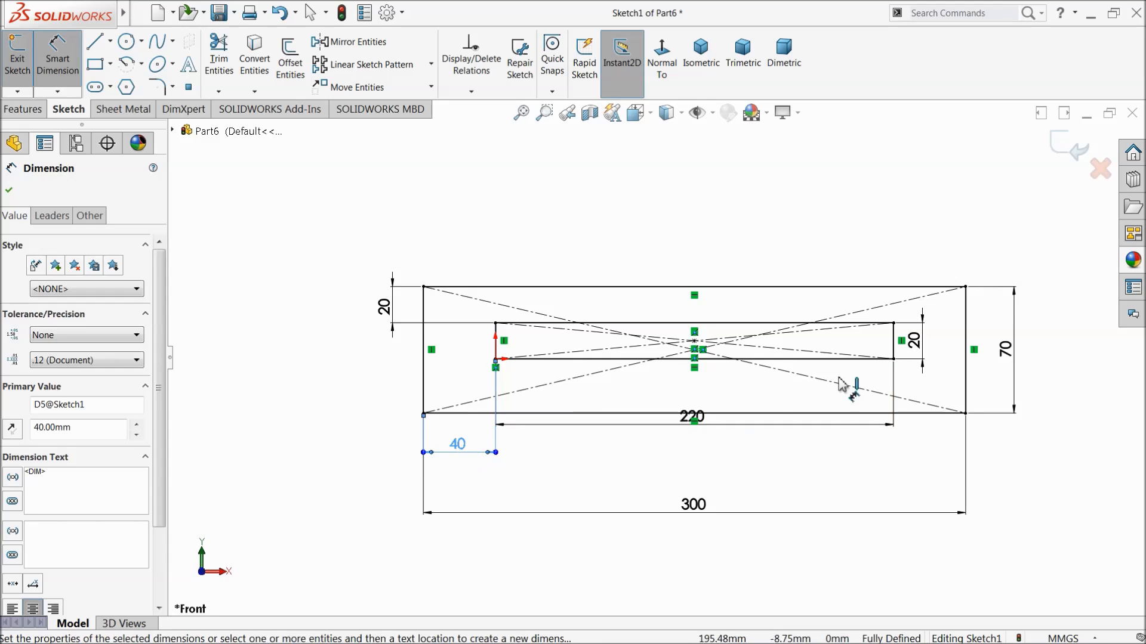
click(10, 190)
Fillet the outer rectangle's two upper corners with a 30 mm radius and move the 220 mm dimension below the profile.
click(158, 88)
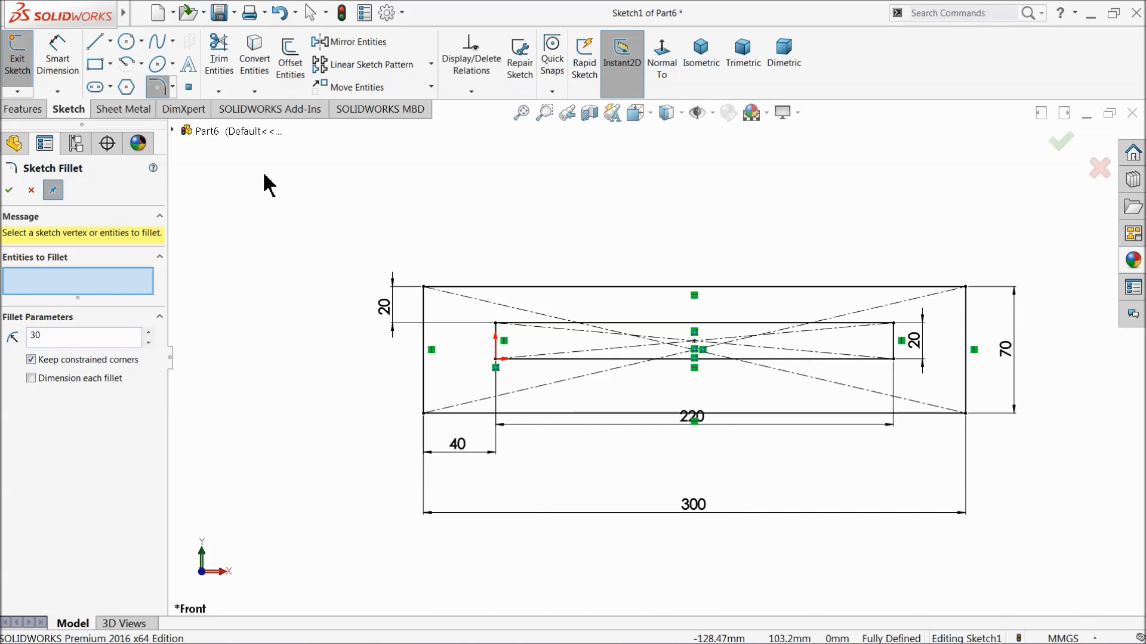
click(424, 288)
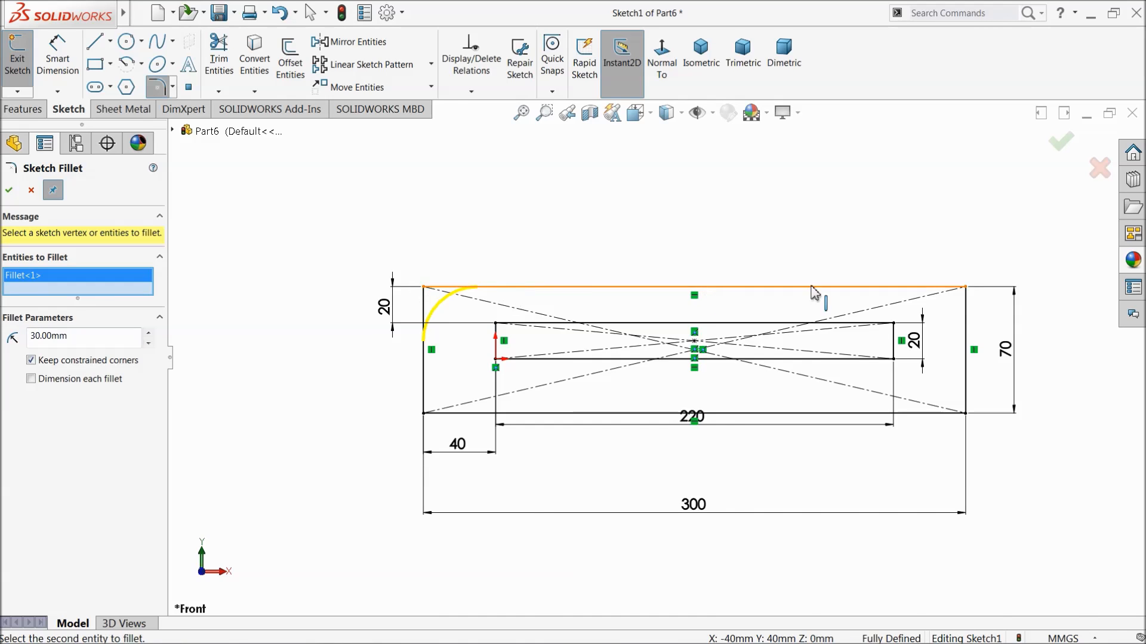
click(966, 287)
click(9, 191)
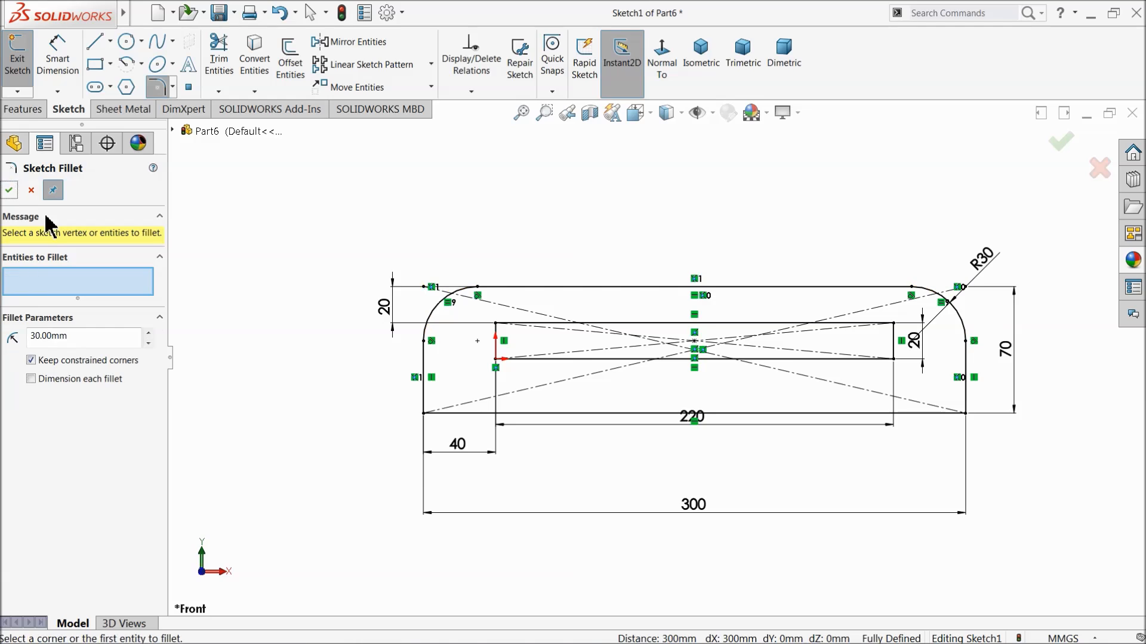
click(10, 191)
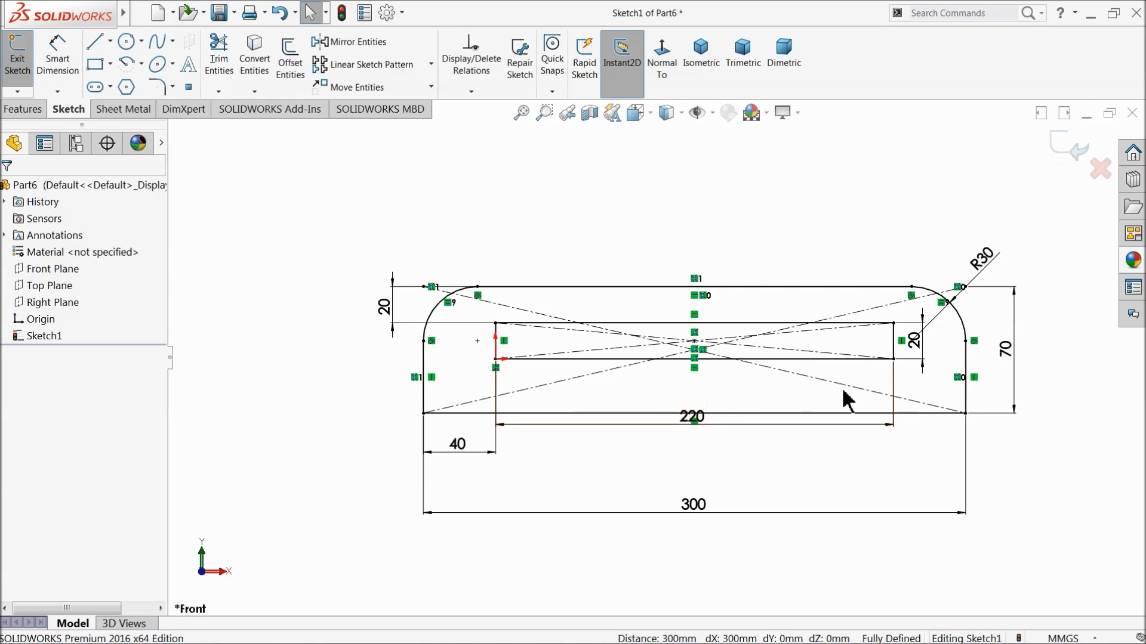
scroll(803, 394, down, 2)
drag(662, 429, 663, 449)
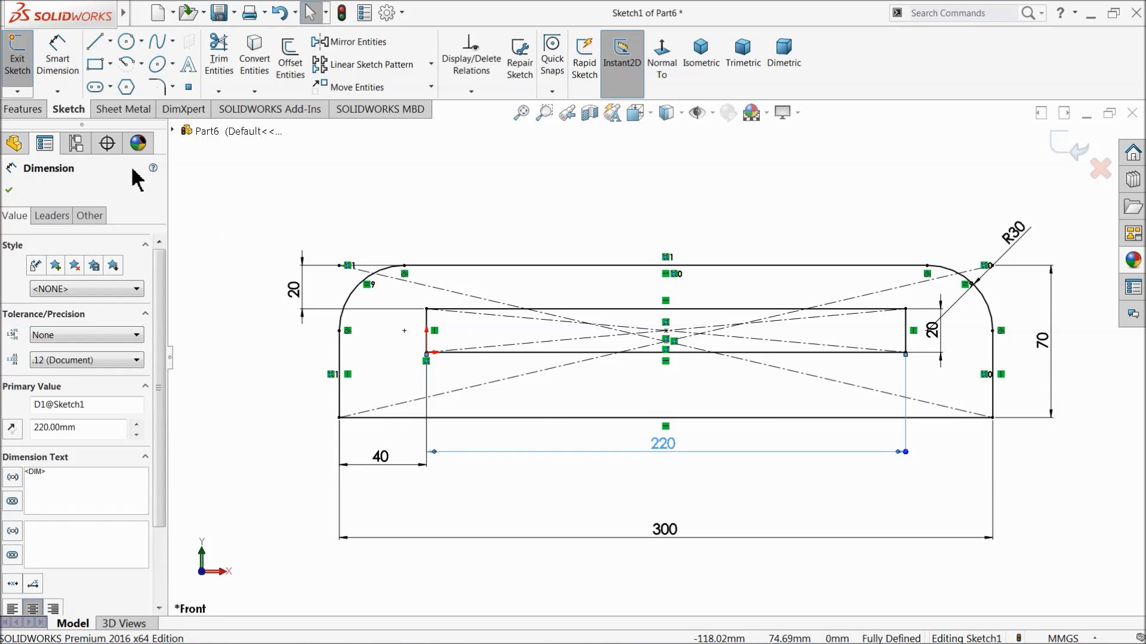
Extrude the slotted profile as a blind boss to a depth of 20 mm.
click(24, 110)
click(23, 60)
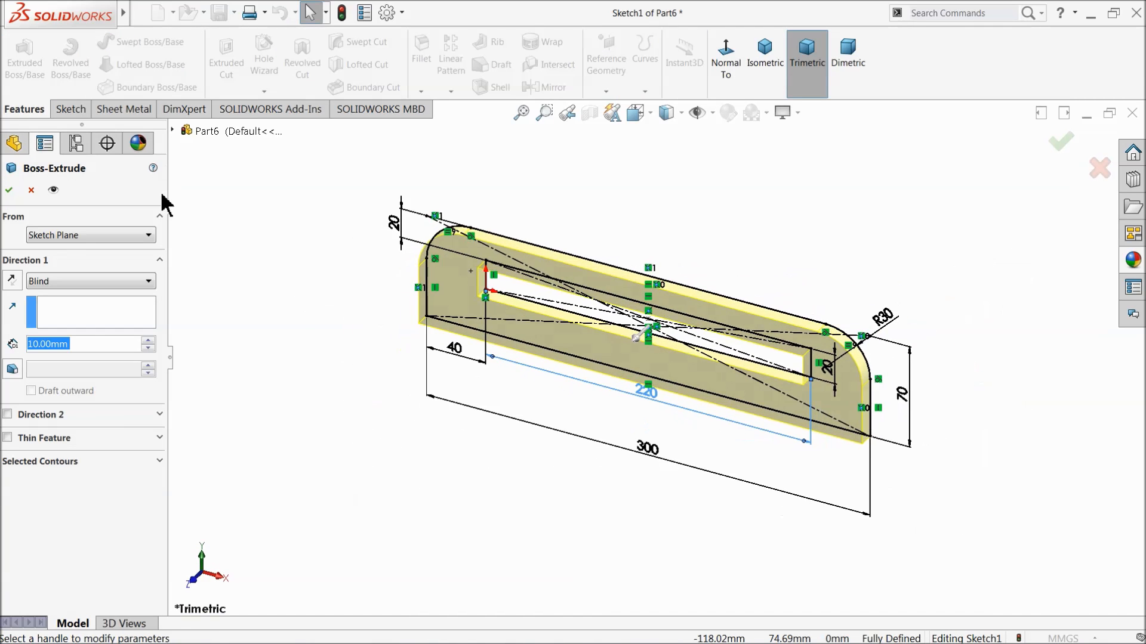
click(147, 342)
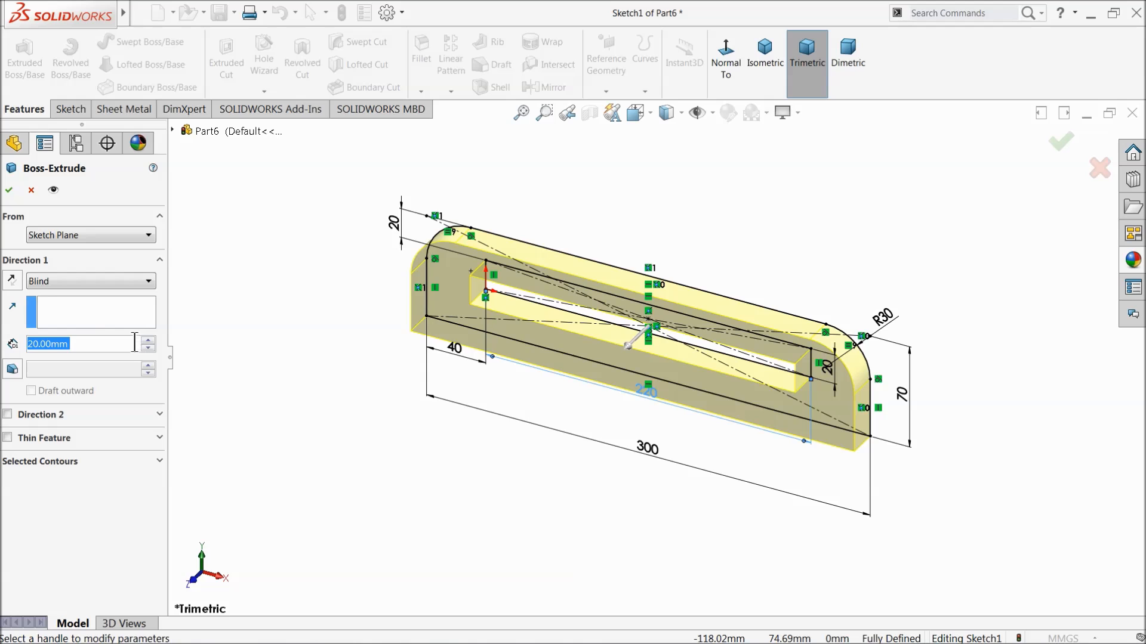
click(9, 192)
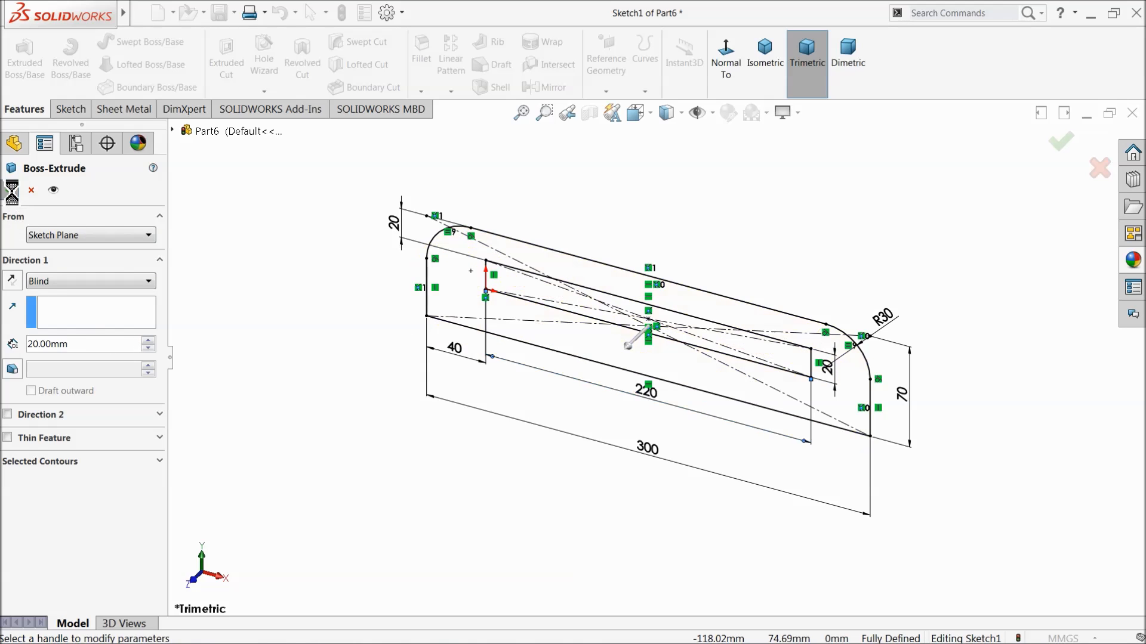
Start a sketch on the plate's bottom face and draw a corner rectangle about 58 mm high enclosing the face.
middle_drag(290, 333, 319, 85)
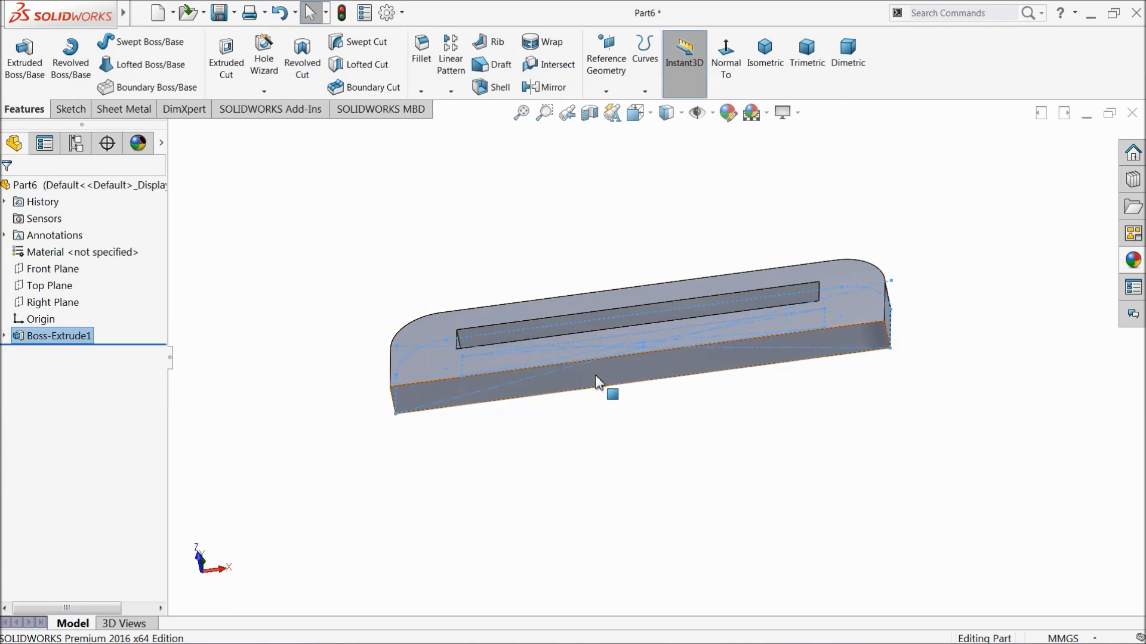
click(657, 365)
click(675, 336)
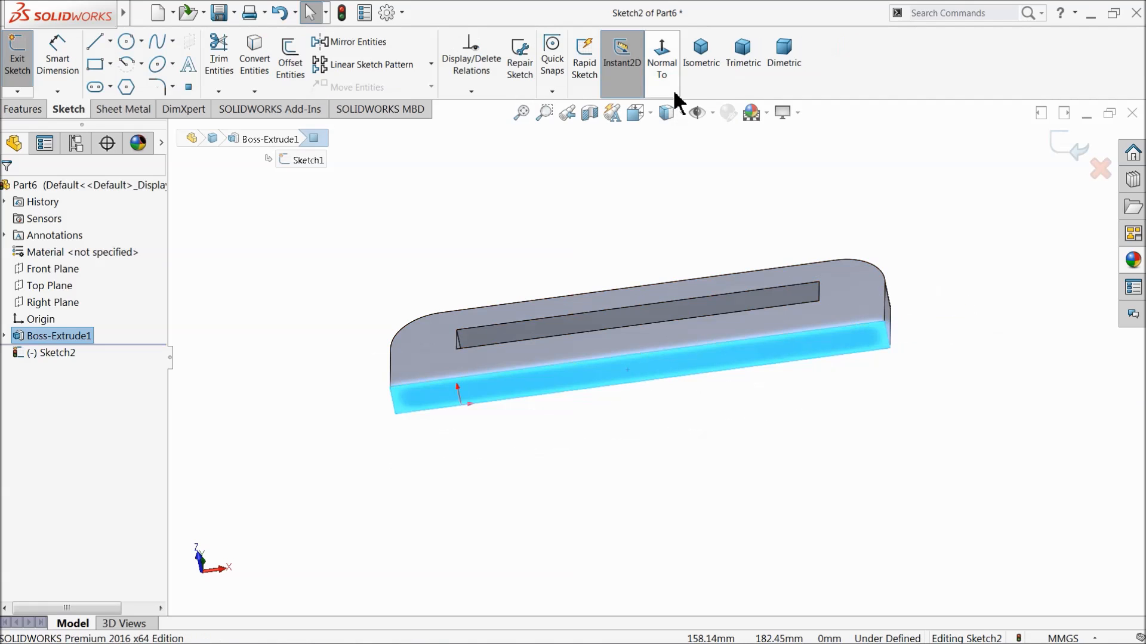
click(667, 60)
click(107, 64)
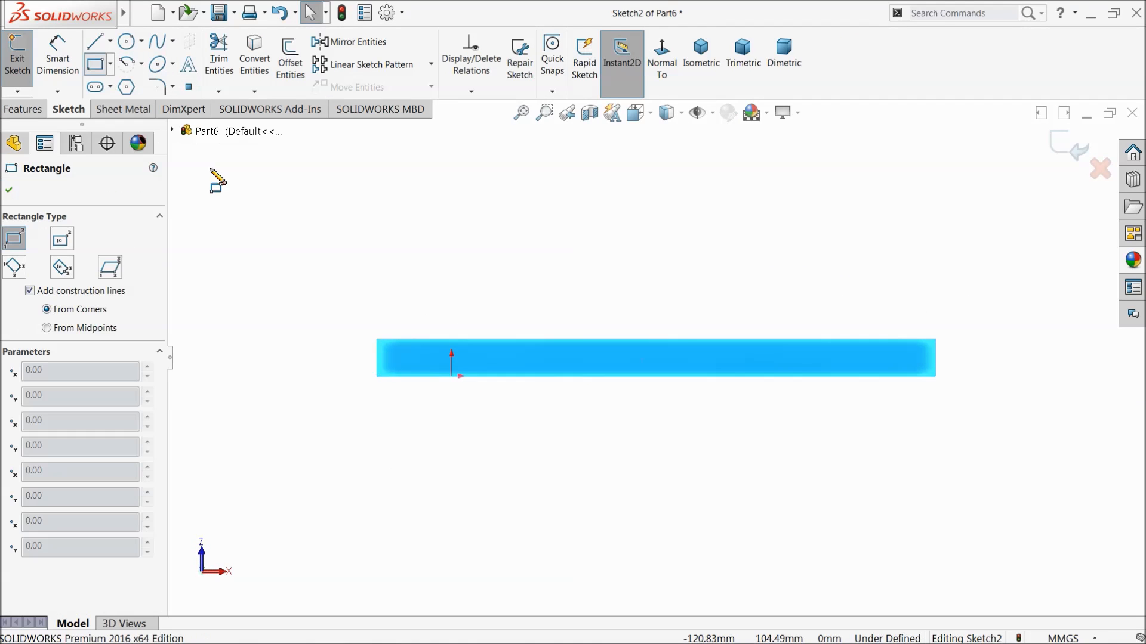
drag(332, 304, 1011, 412)
Dimension the new rectangle to 40 mm high and 340 mm long.
click(58, 60)
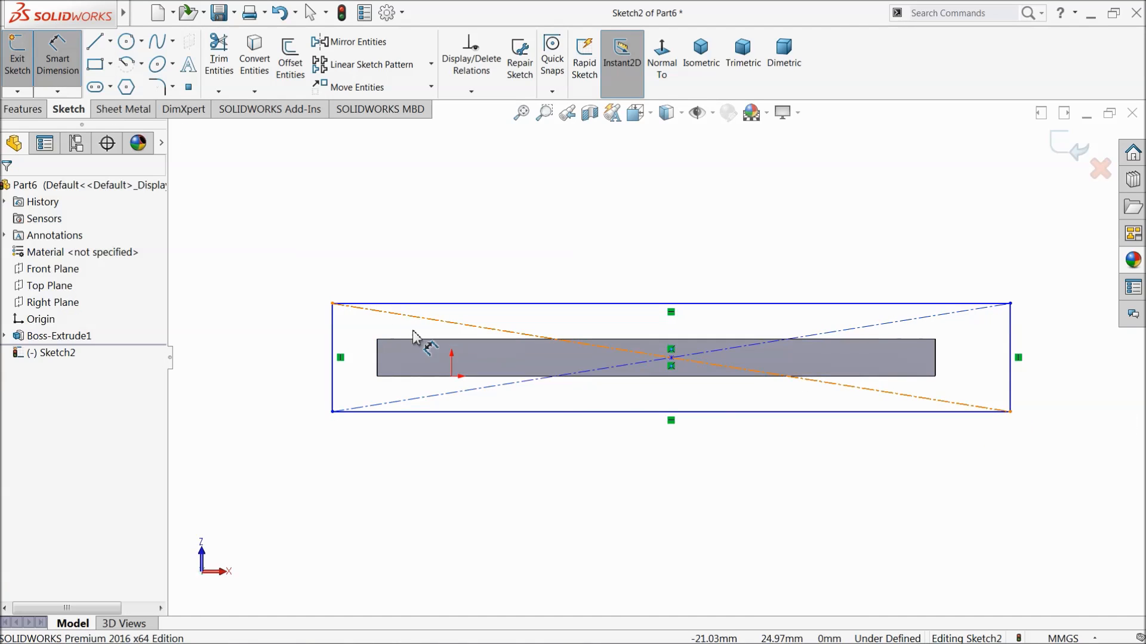
click(332, 344)
click(291, 346)
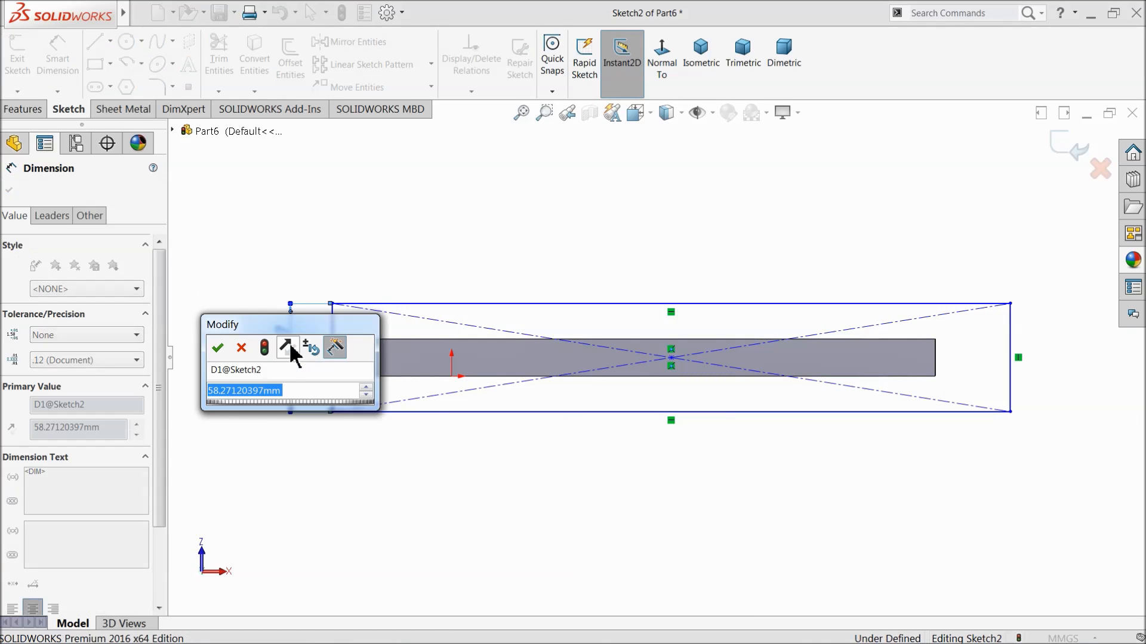
text(40)
click(217, 348)
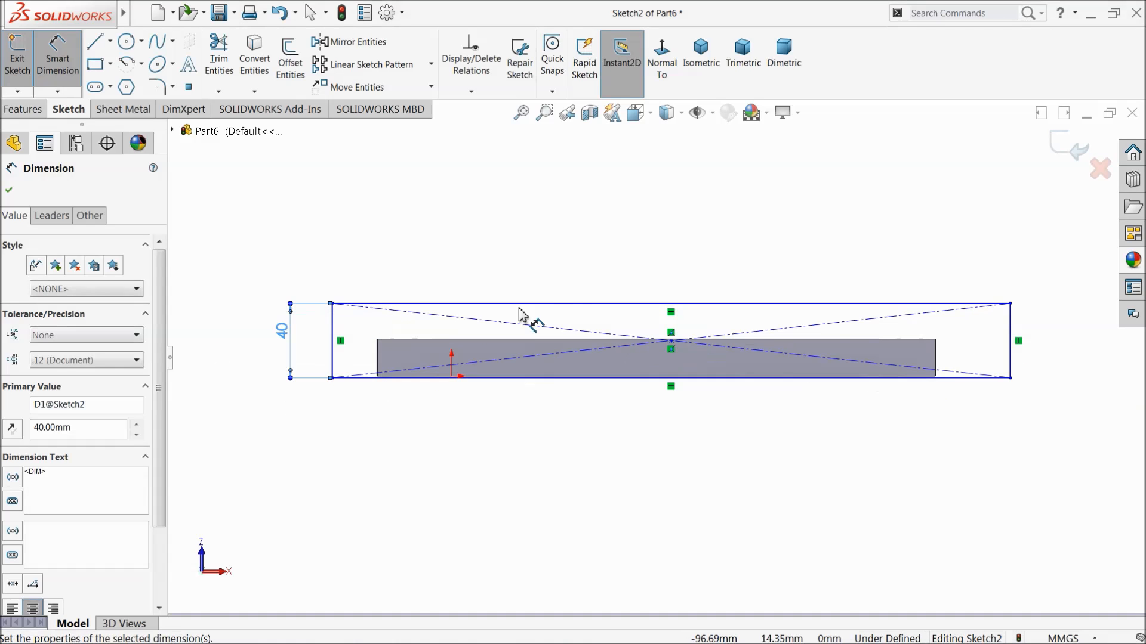
click(568, 304)
click(568, 245)
text(340)
click(500, 247)
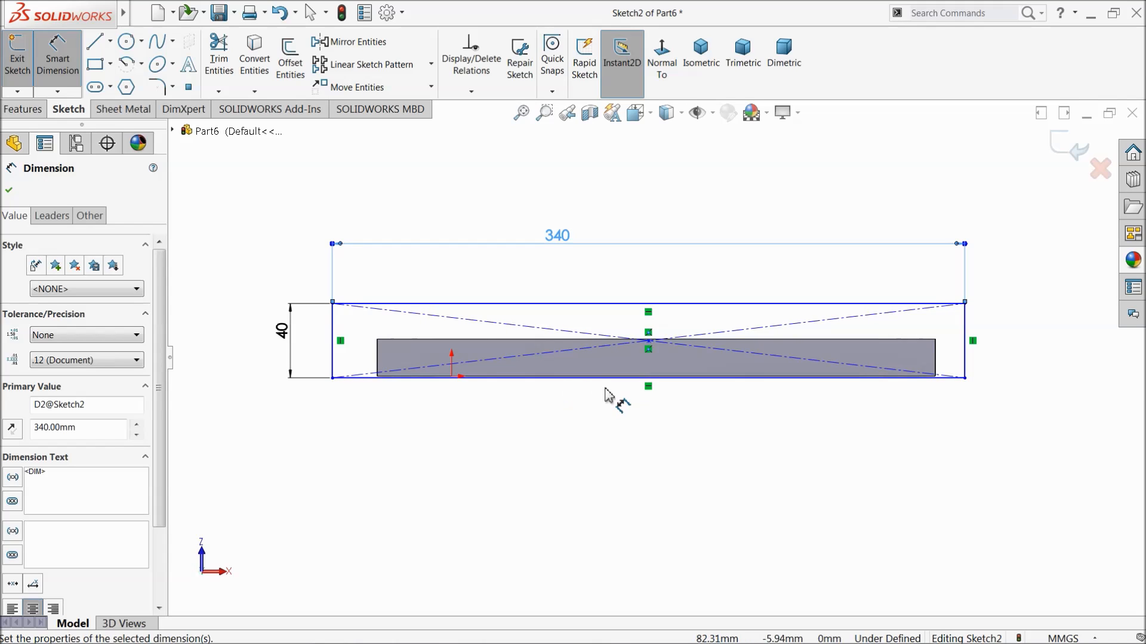
Dimension the distance from the rectangle's upper line to the plate's upper edge as 10 mm.
scroll(455, 404, down, 4)
scroll(447, 379, up, 3)
scroll(370, 337, down, 3)
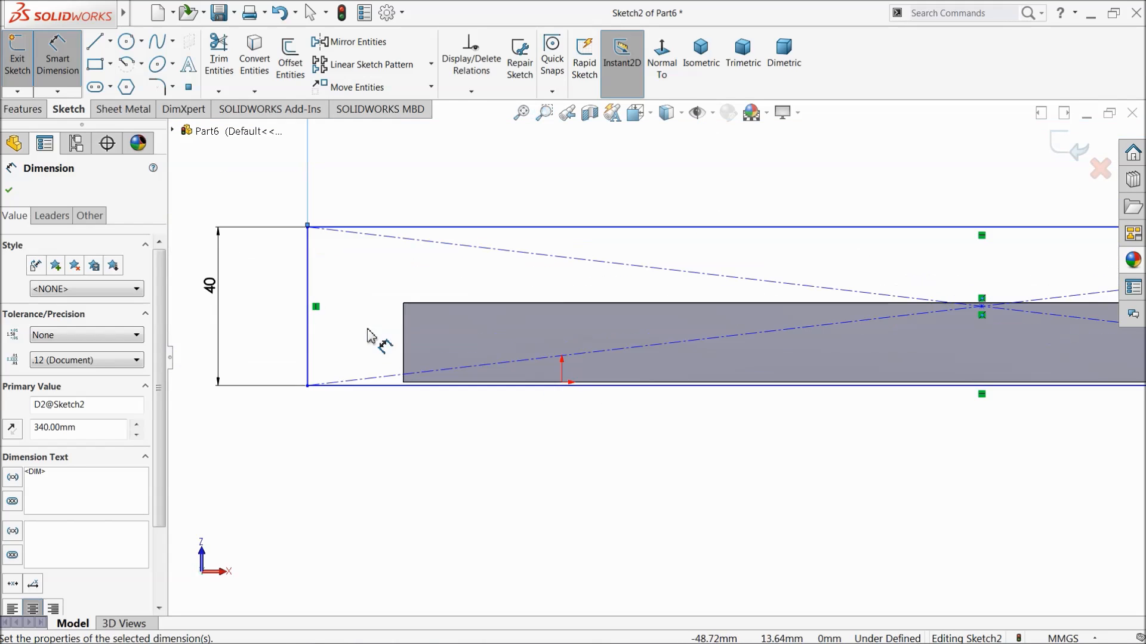
click(448, 305)
click(448, 227)
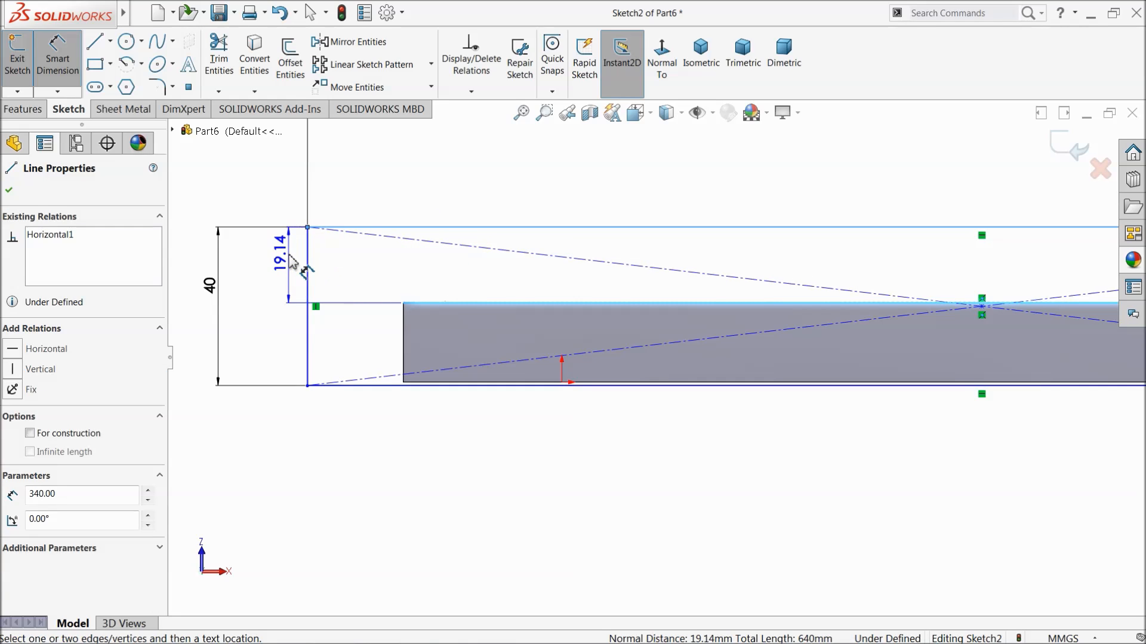
click(296, 259)
text(10)
key(Return)
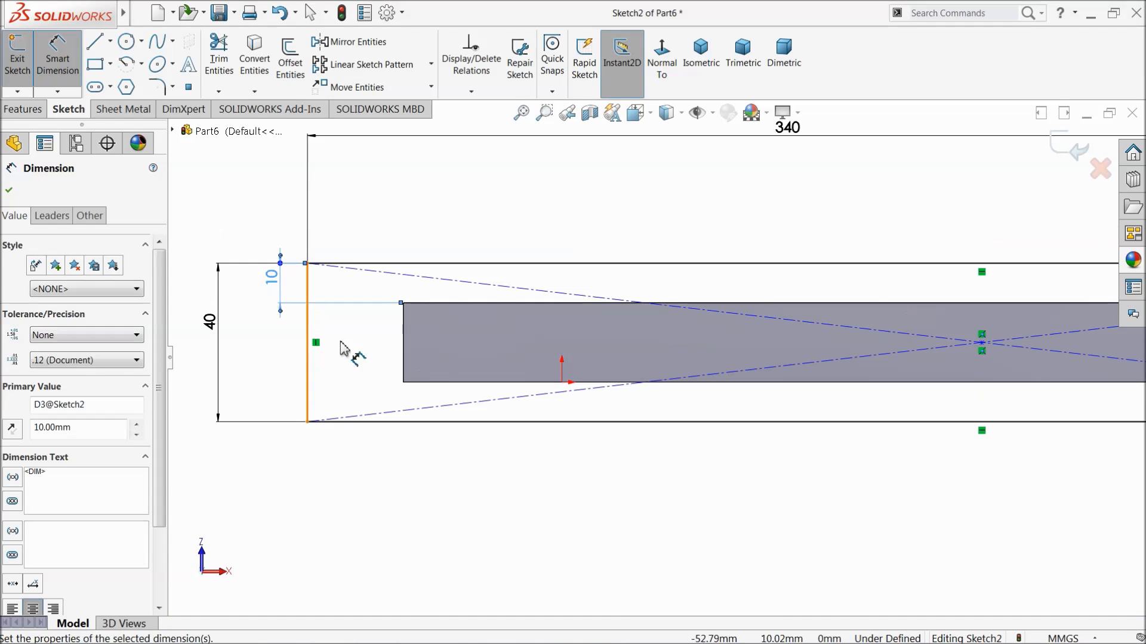
Dimension the distance from the rectangle's left side to the plate's left end as 20 mm.
click(408, 354)
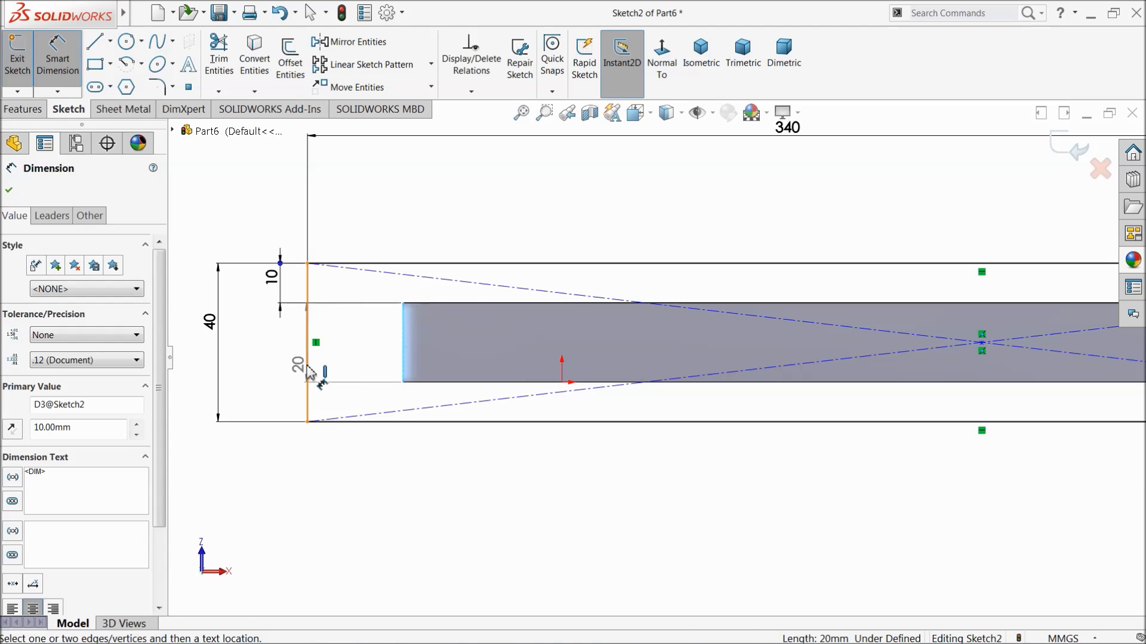
click(307, 364)
click(356, 477)
text(20)
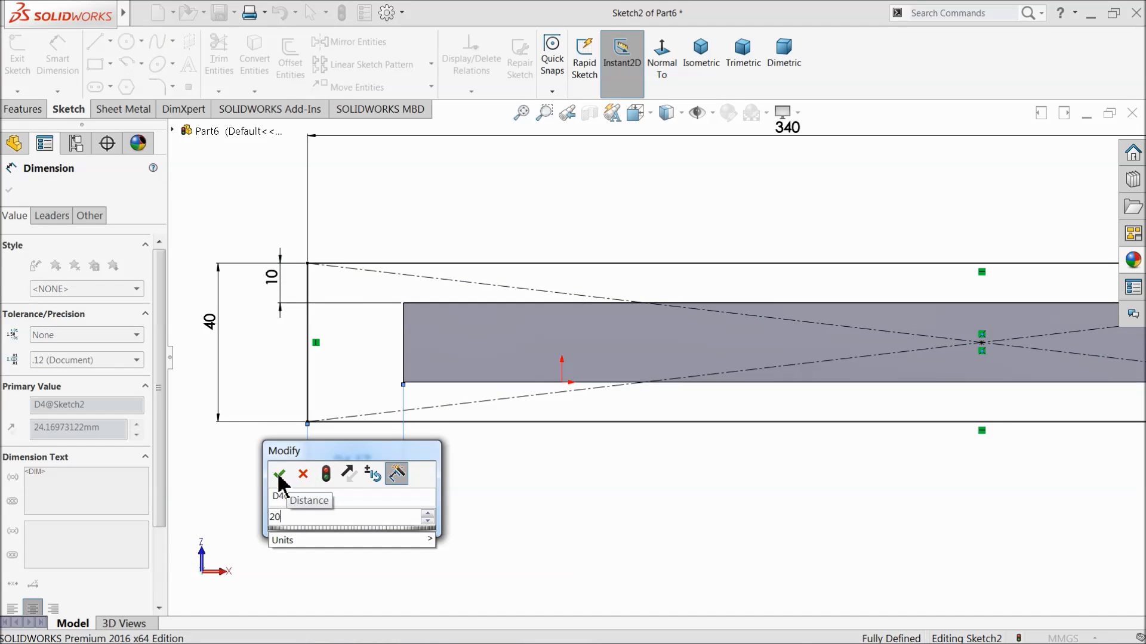
click(277, 474)
scroll(326, 469, up, 3)
scroll(501, 417, up, 3)
scroll(865, 344, down, 2)
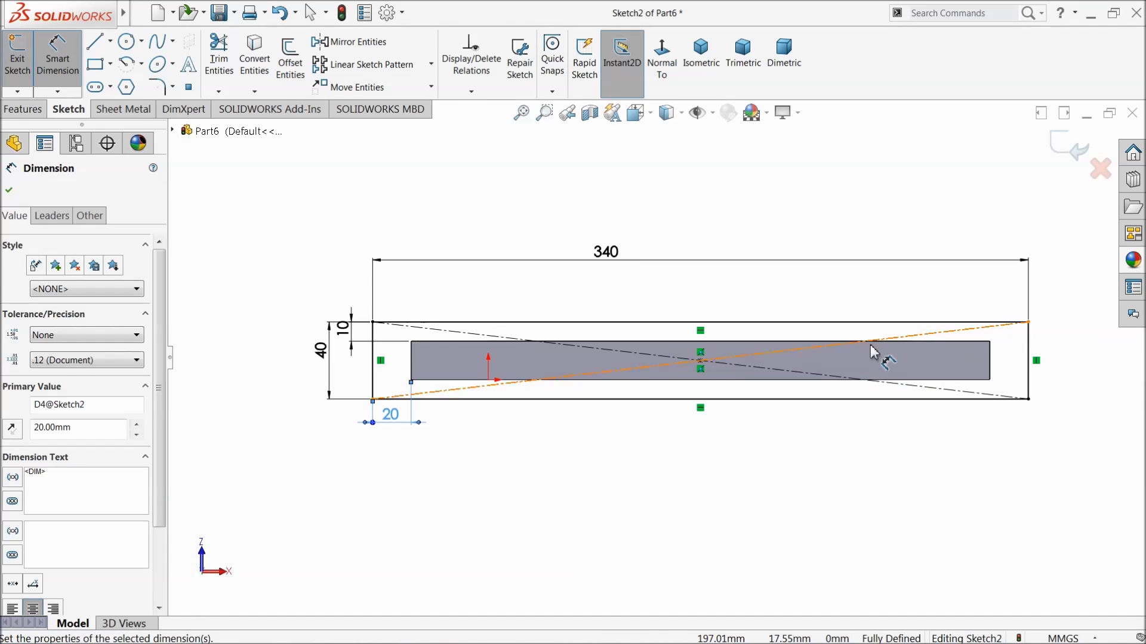
click(9, 190)
Extrude the 340 by 40 mm rectangle 20 mm as a base merged with the slotted plate.
click(27, 110)
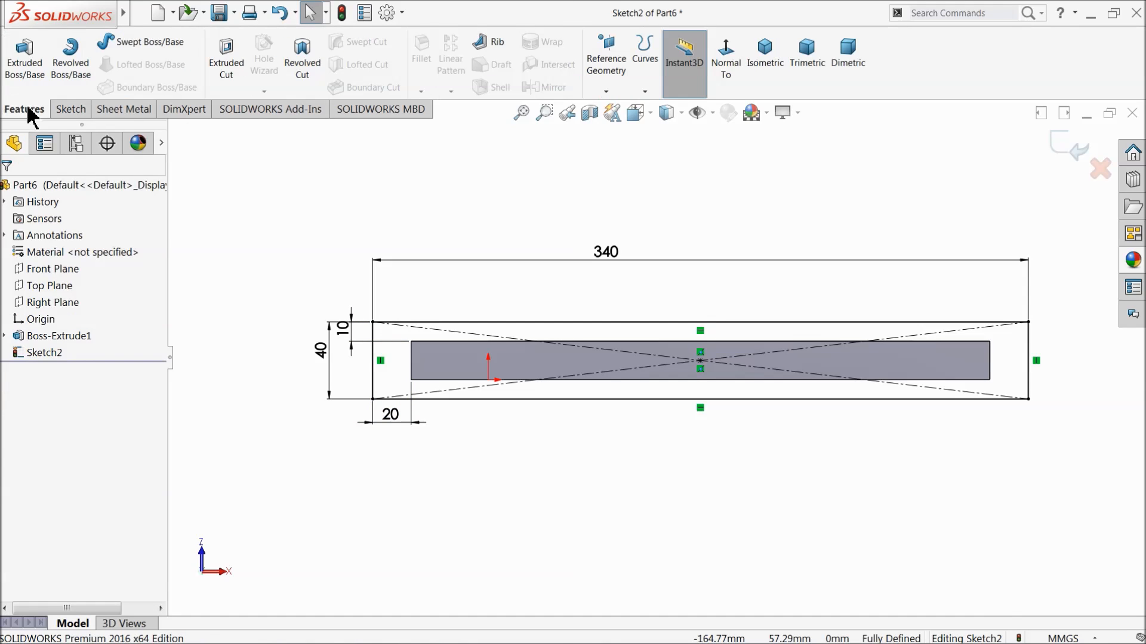
click(25, 66)
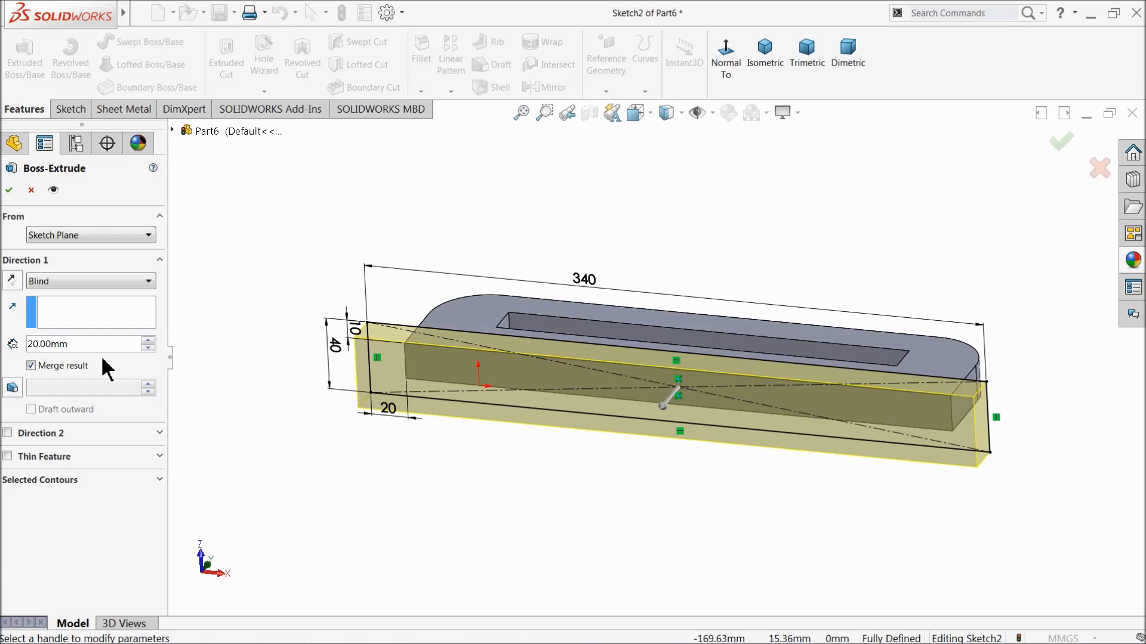
middle_drag(289, 309, 292, 308)
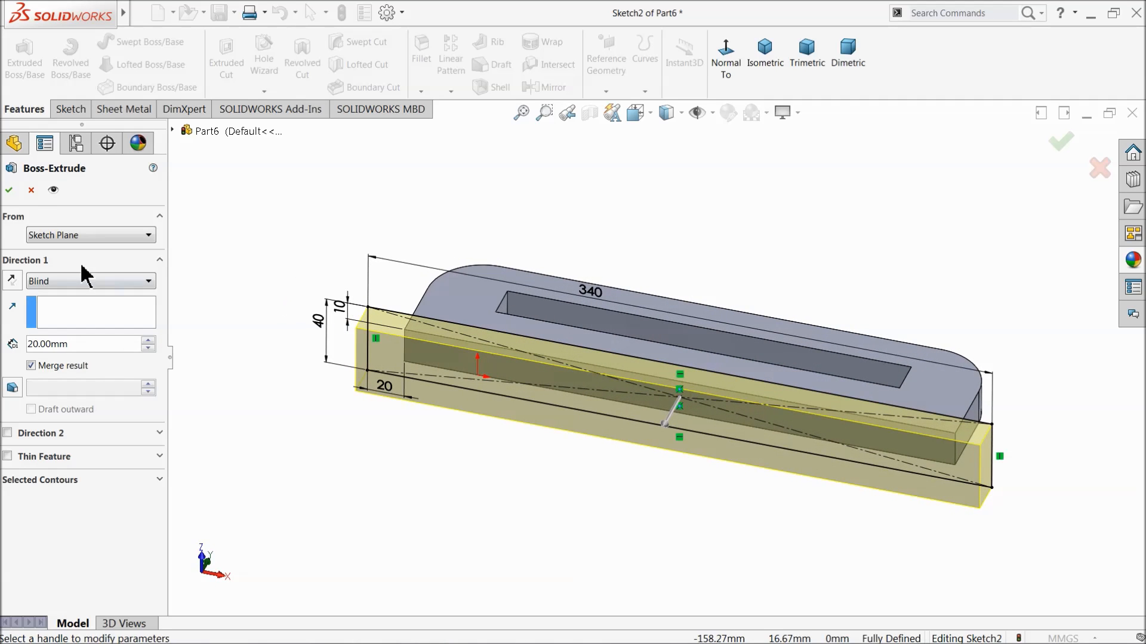
click(13, 187)
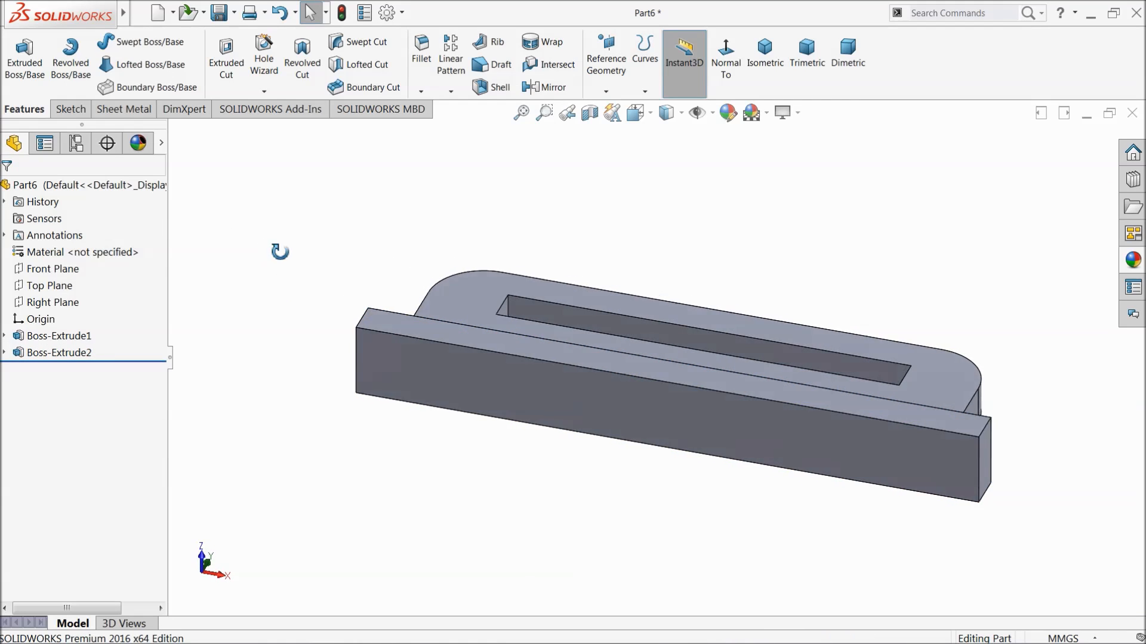
Create two reference planes spaced 5 mm apart below the base's upper face, with the offset flipped downward.
middle_drag(264, 243, 299, 409)
scroll(937, 426, down, 3)
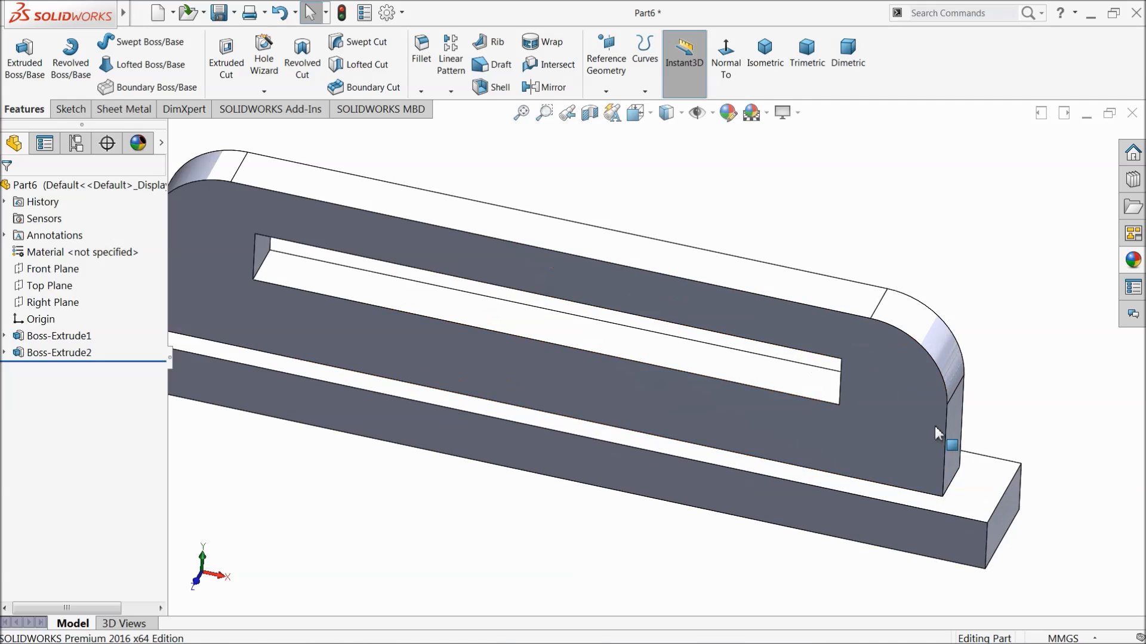
scroll(728, 432, up, 4)
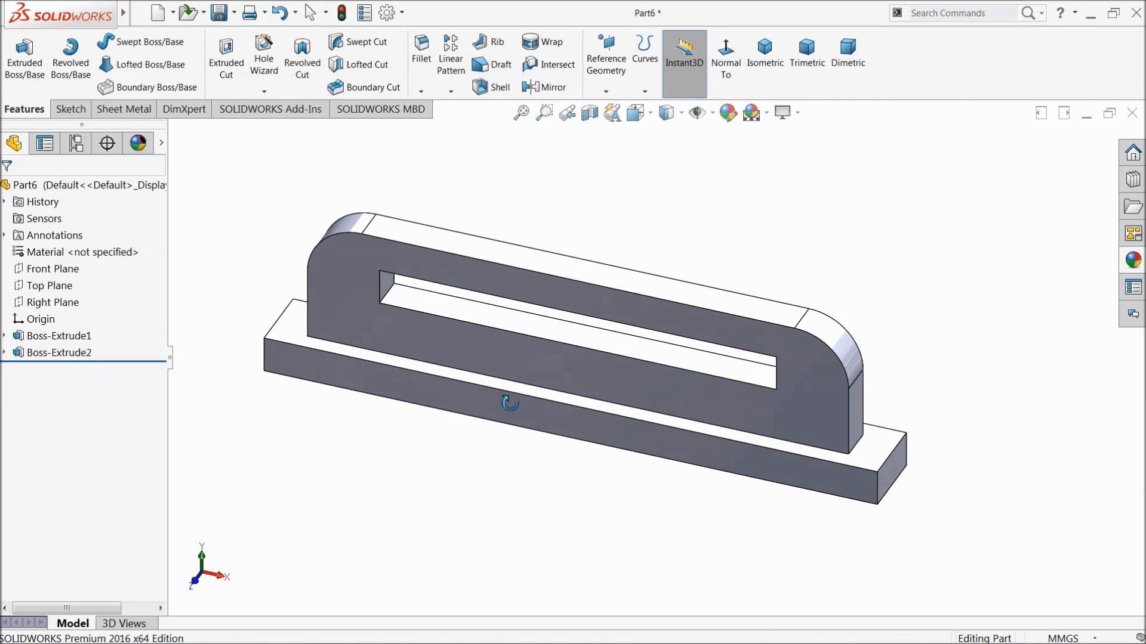
scroll(503, 360, down, 2)
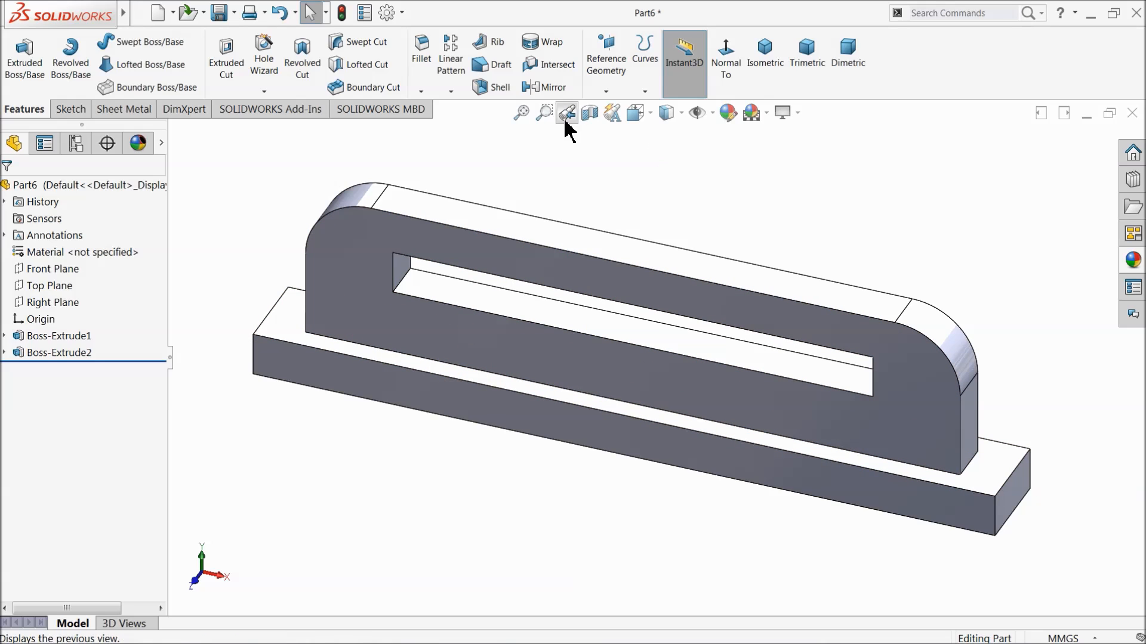
click(605, 93)
click(603, 108)
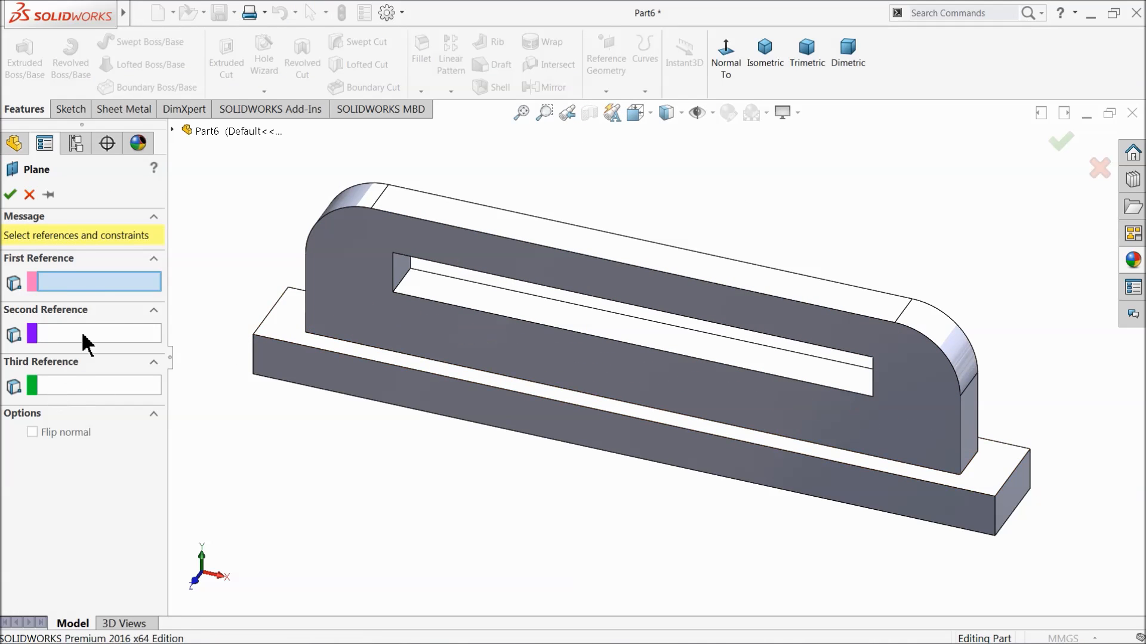
click(302, 332)
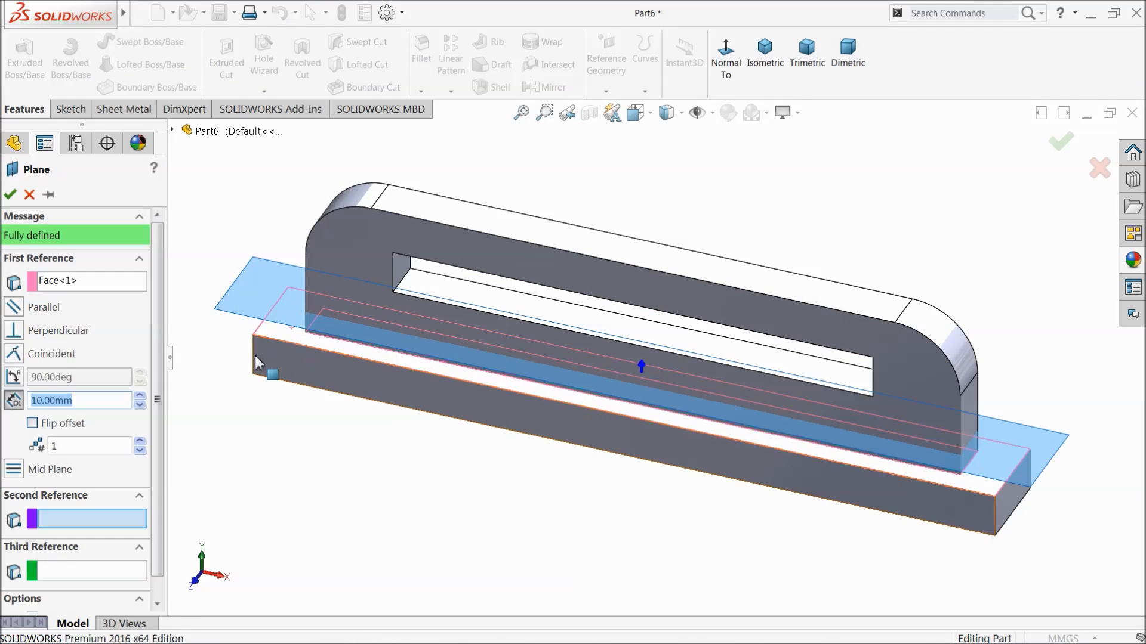
click(32, 423)
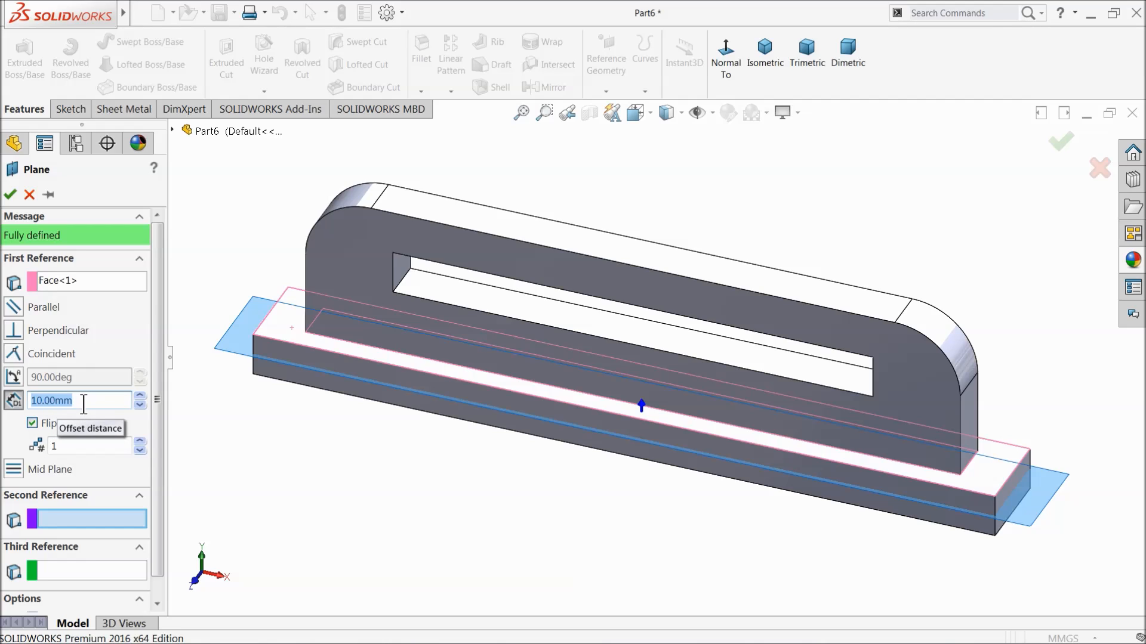
key(Return)
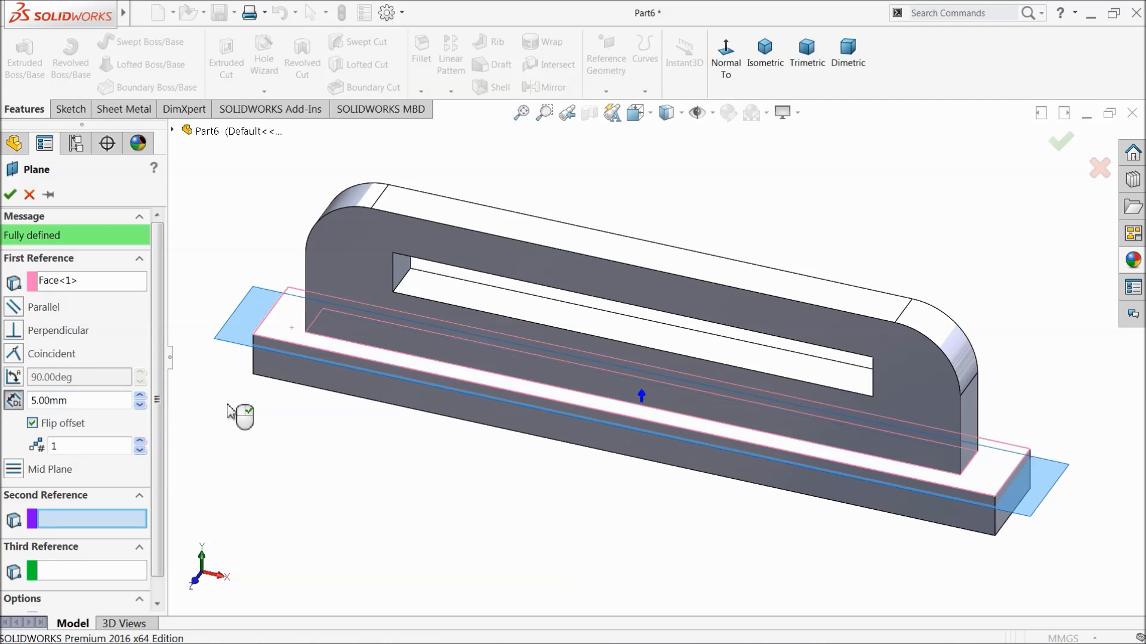
click(141, 442)
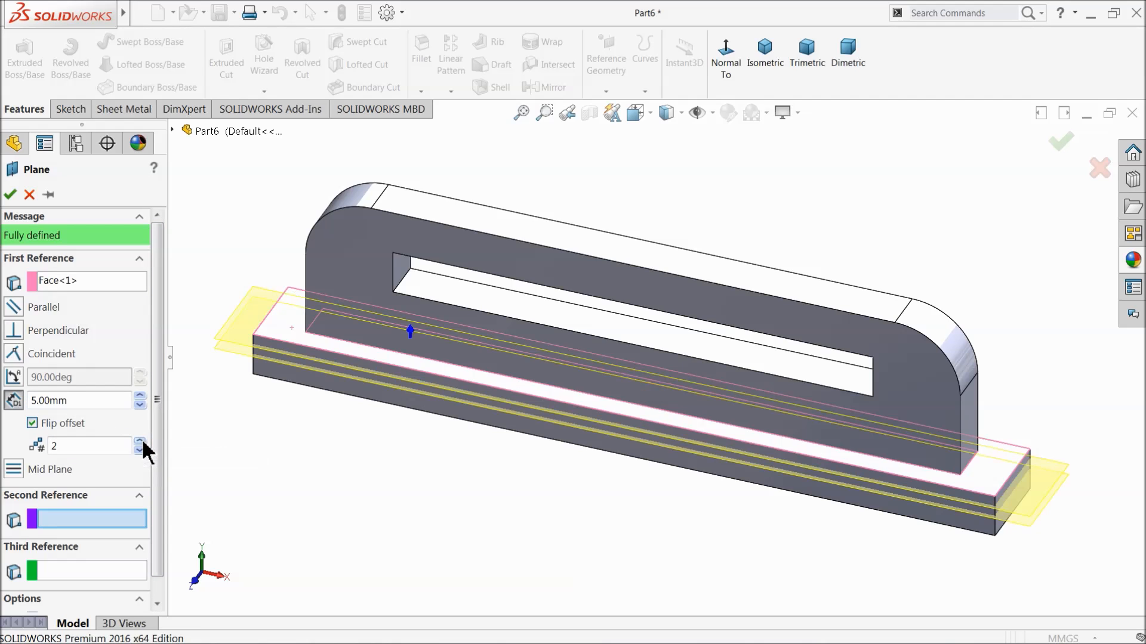
middle_drag(238, 441, 261, 415)
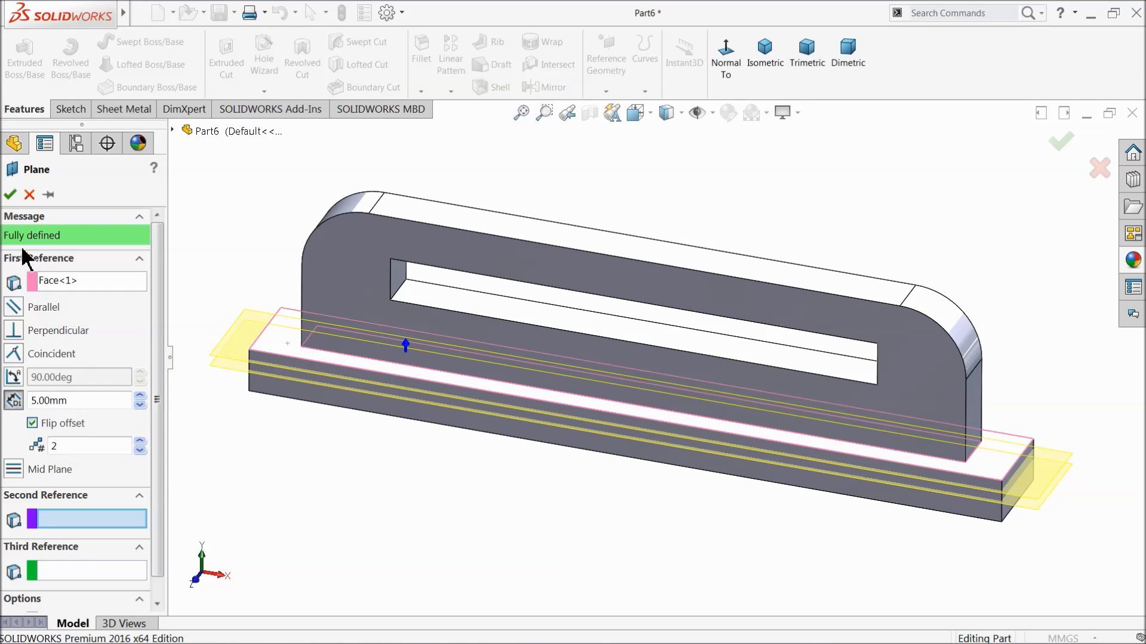
click(11, 196)
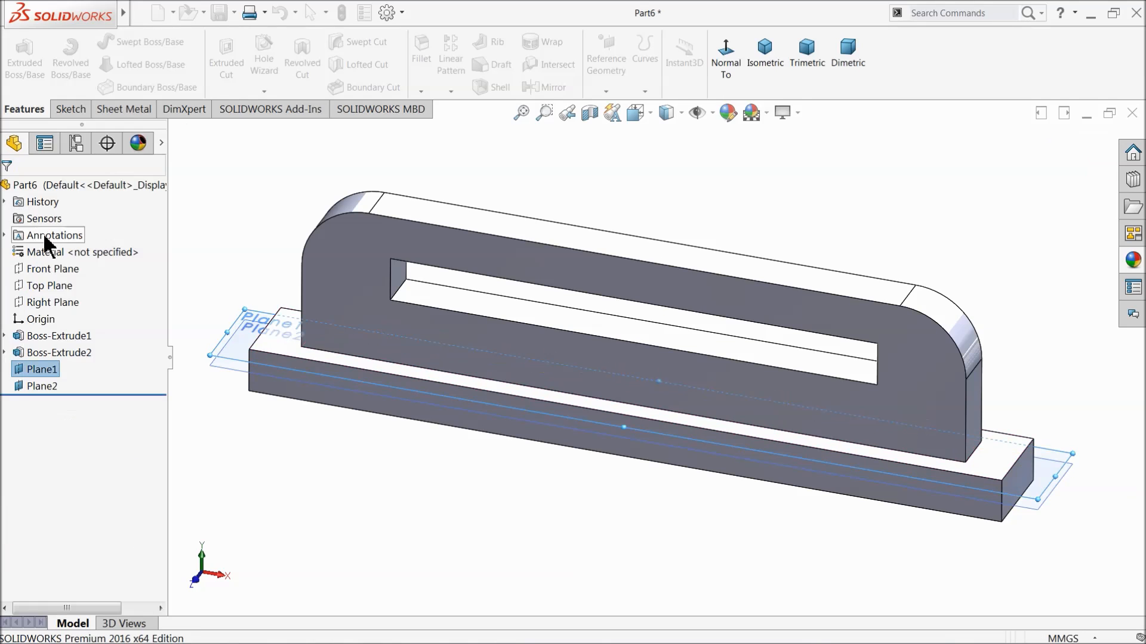
Start a sketch on Plane1, the upper of the two reference planes, and view it face-on.
mouse_move(295, 378)
middle_down()
mouse_move(352, 404)
mouse_move(301, 394)
middle_up()
click(295, 412)
scroll(256, 349, down, 3)
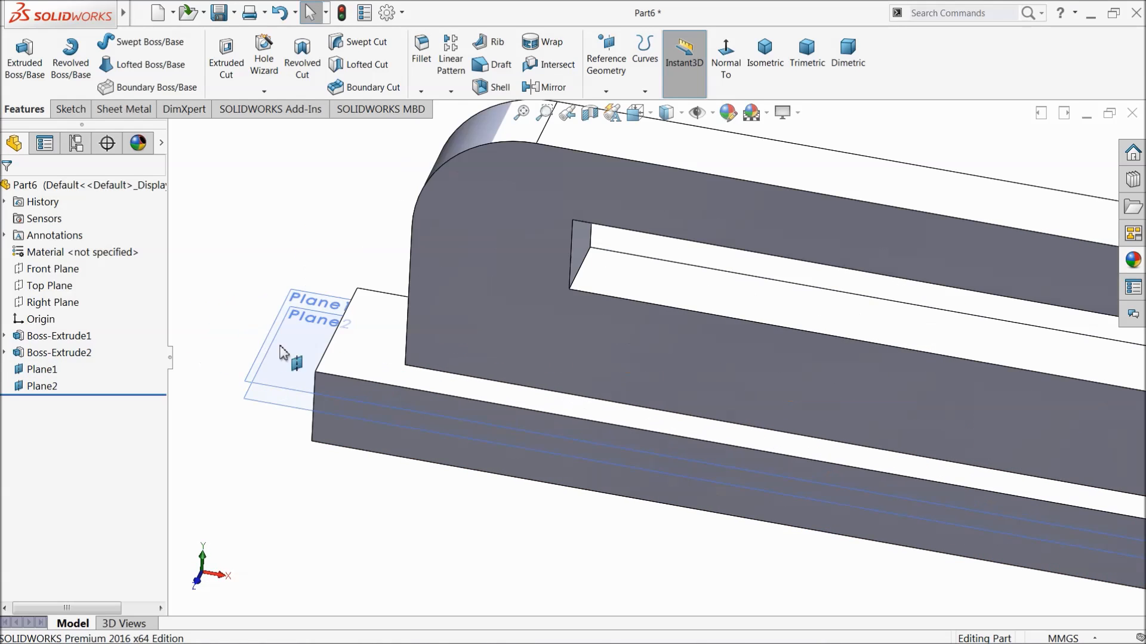
click(320, 334)
mouse_move(319, 334)
middle_down()
mouse_move(348, 243)
mouse_move(314, 314)
middle_up()
click(276, 272)
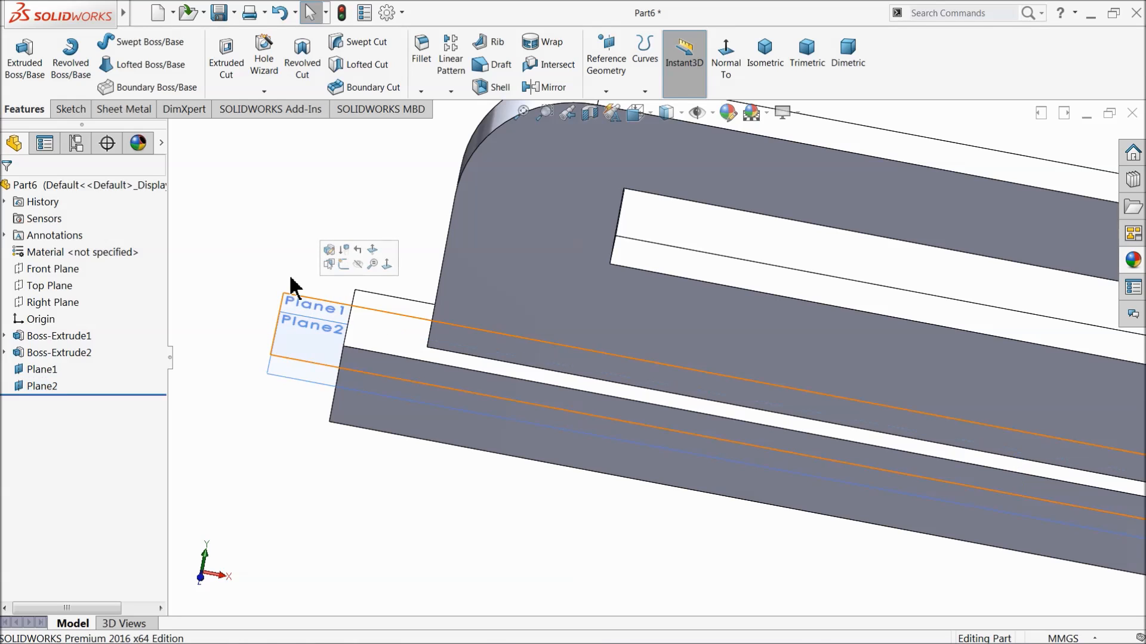
click(306, 305)
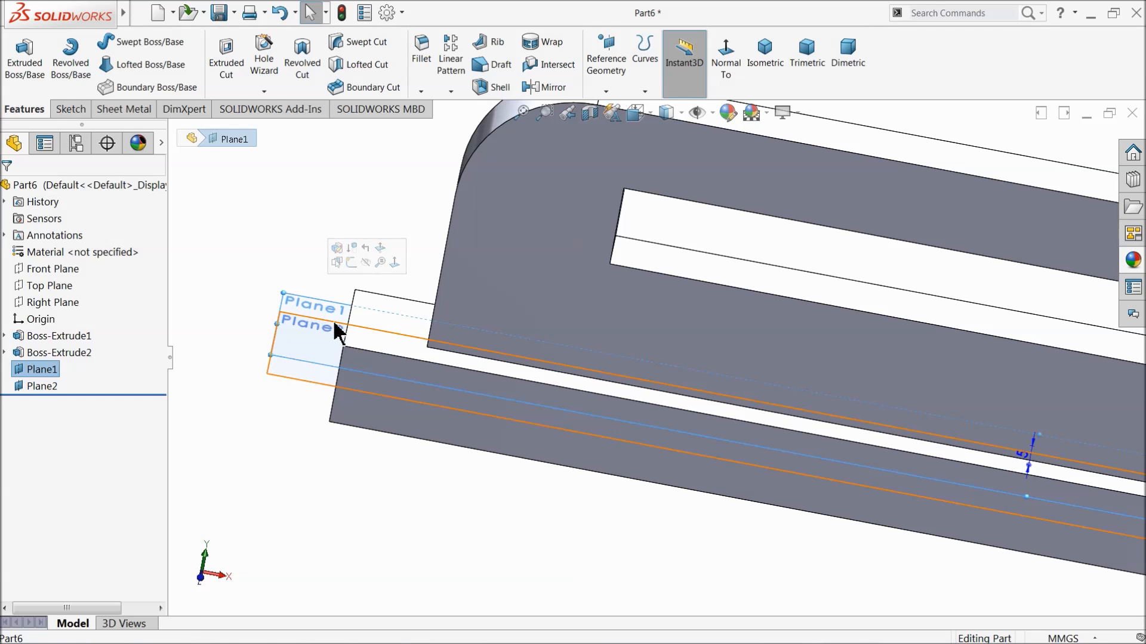
click(358, 258)
click(662, 60)
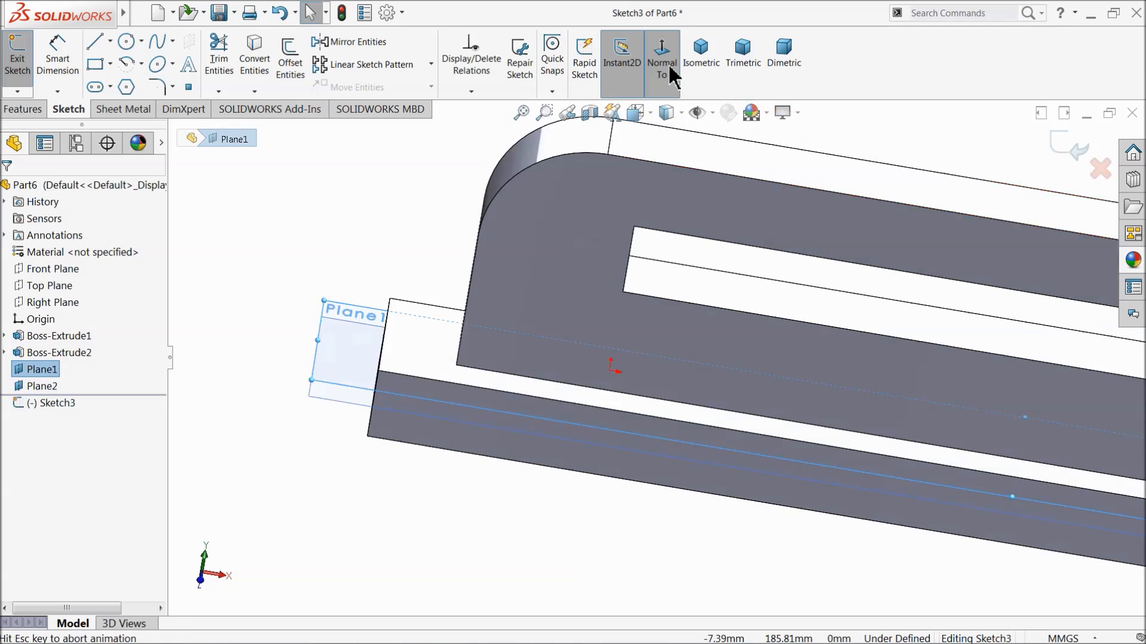
Draw a vertical centerline about 10 mm long from the midpoint of the slotted plate's long edge to the base's edge, and close the sketch.
click(109, 40)
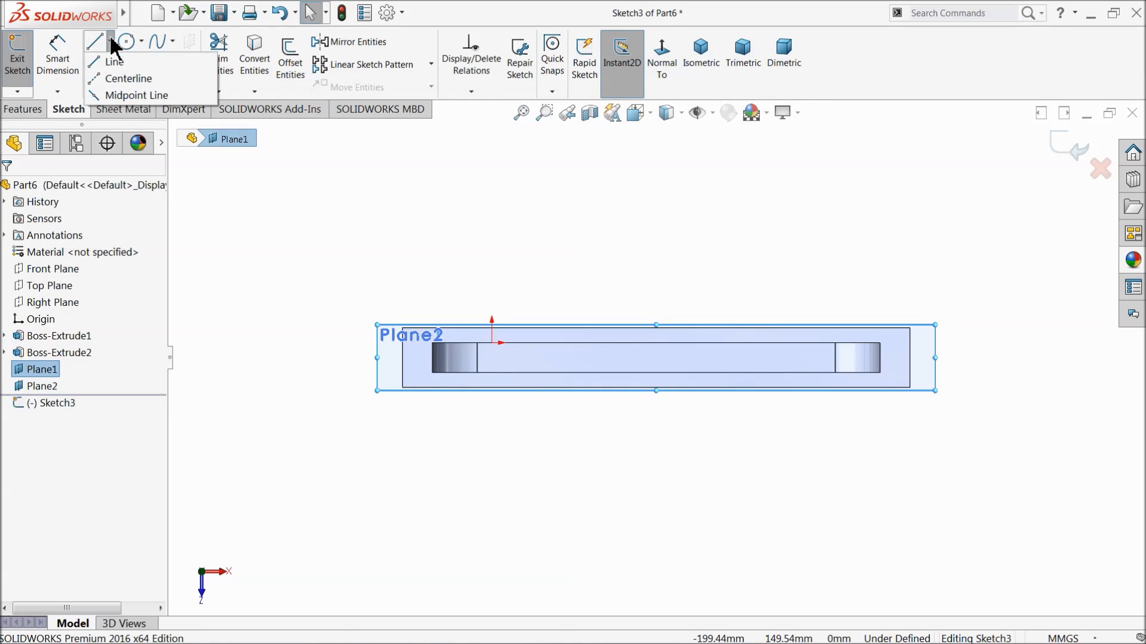
click(120, 78)
scroll(666, 396, down, 3)
scroll(657, 397, down, 2)
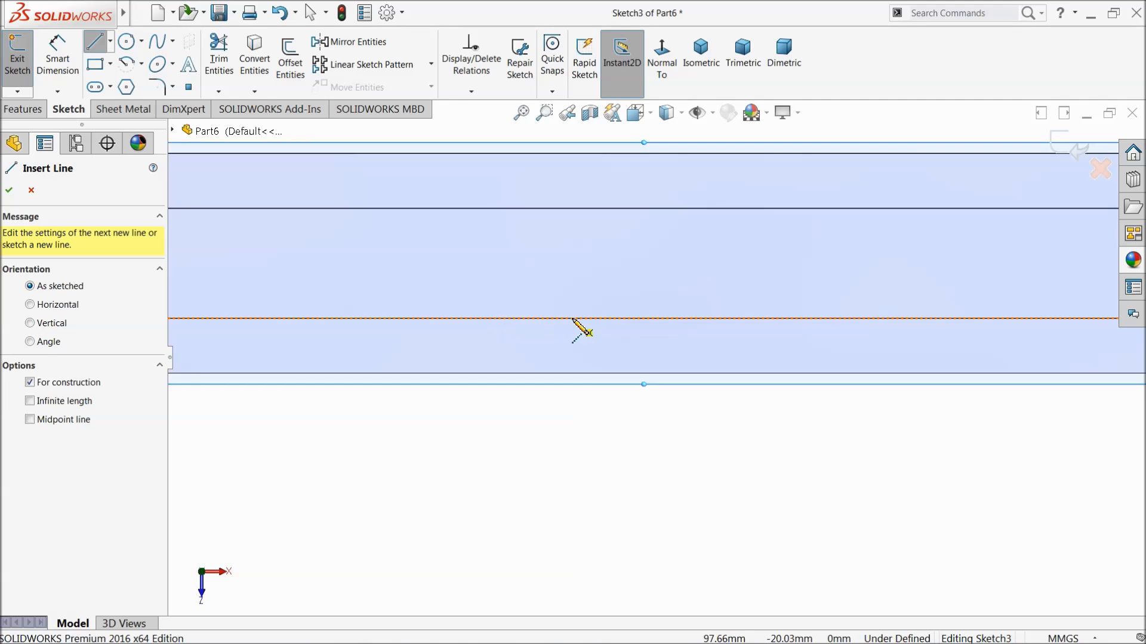
scroll(690, 360, up, 3)
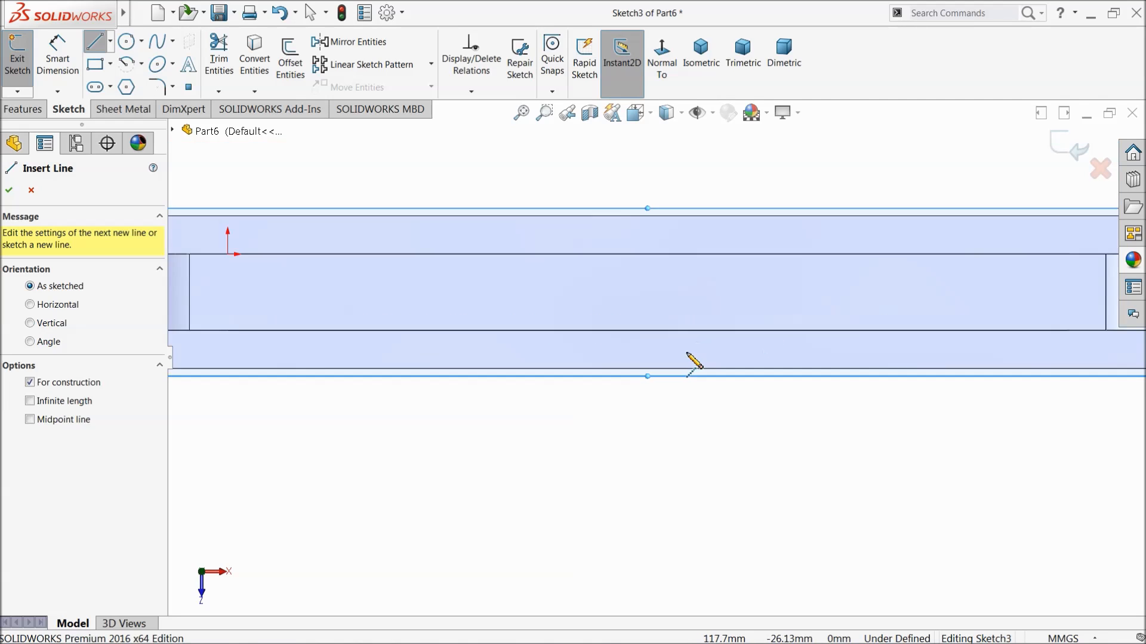
click(649, 337)
scroll(651, 374, down, 4)
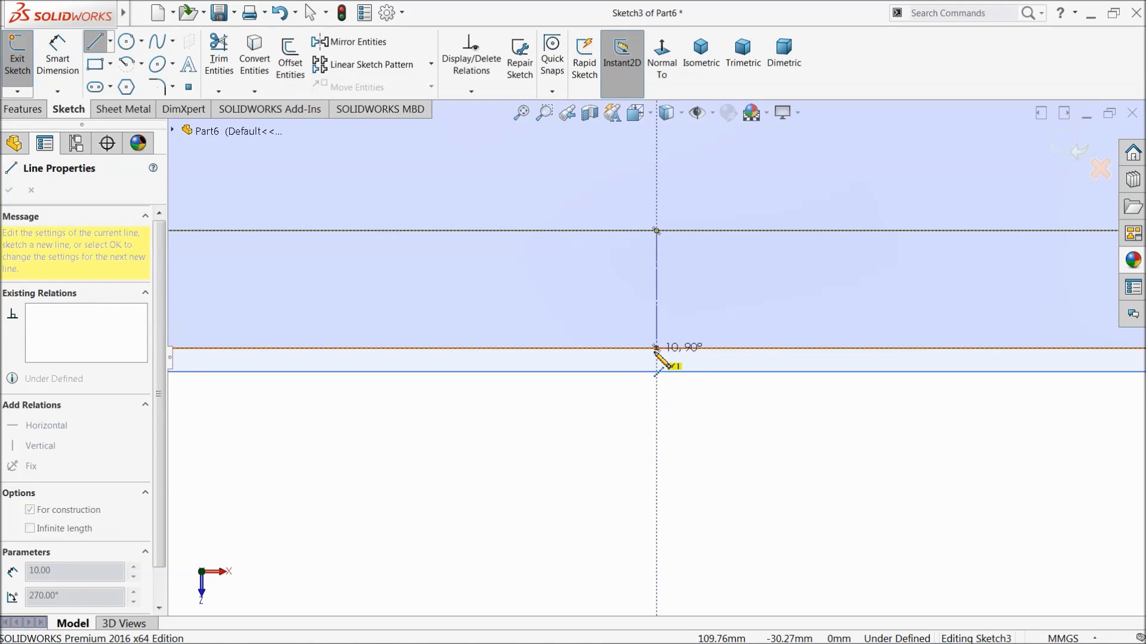
click(656, 348)
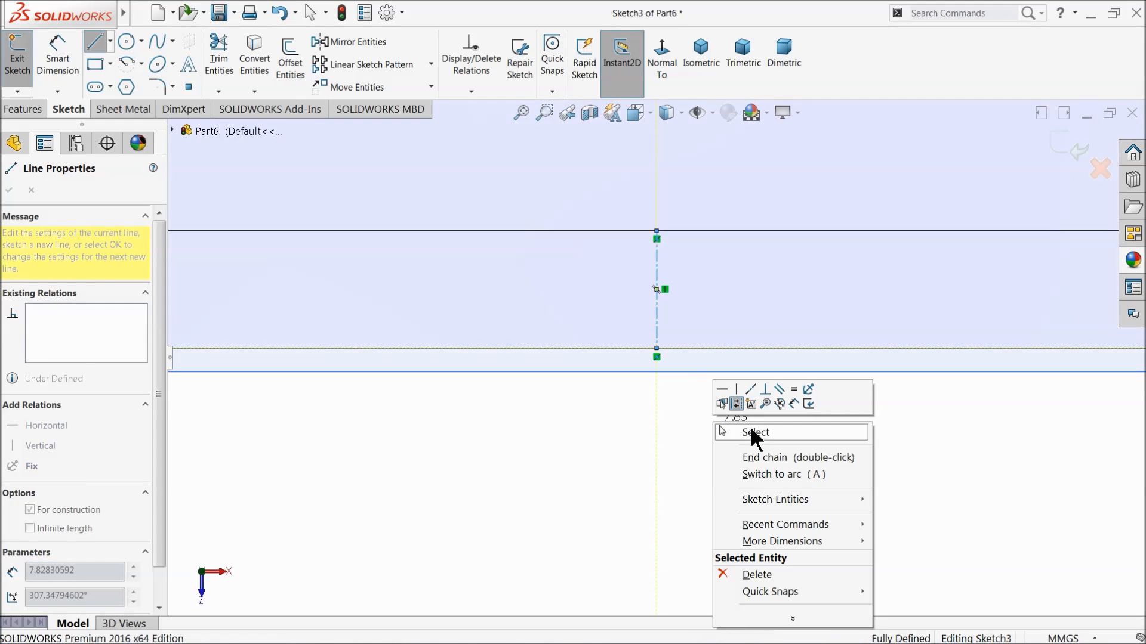
click(752, 432)
middle_drag(555, 494, 563, 351)
scroll(550, 361, up, 6)
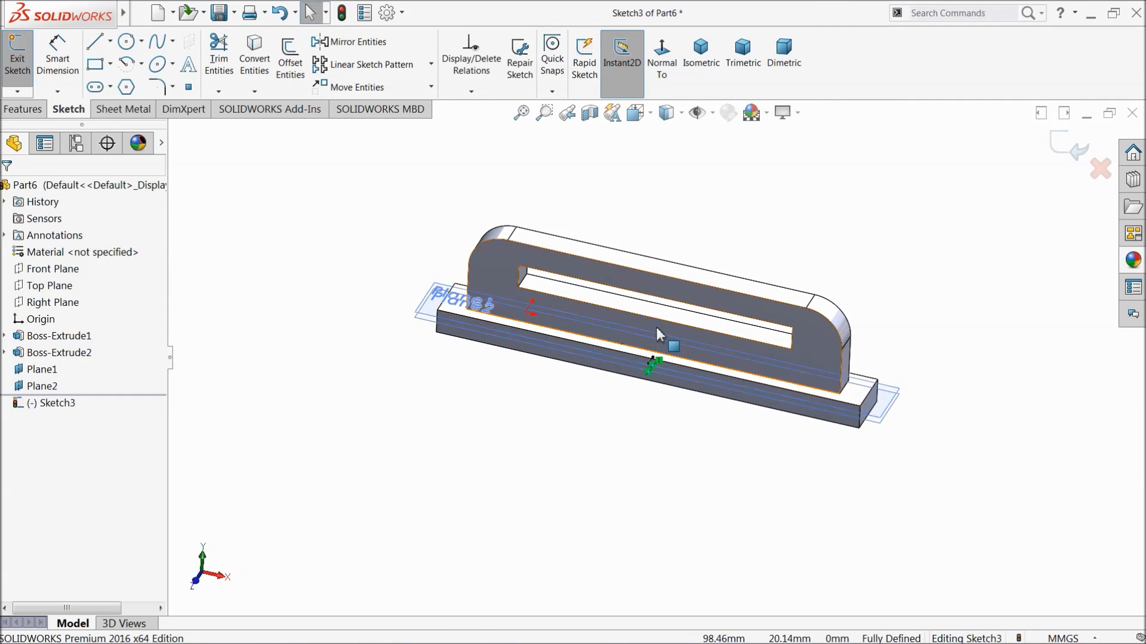
scroll(665, 340, down, 3)
middle_drag(666, 336, 677, 338)
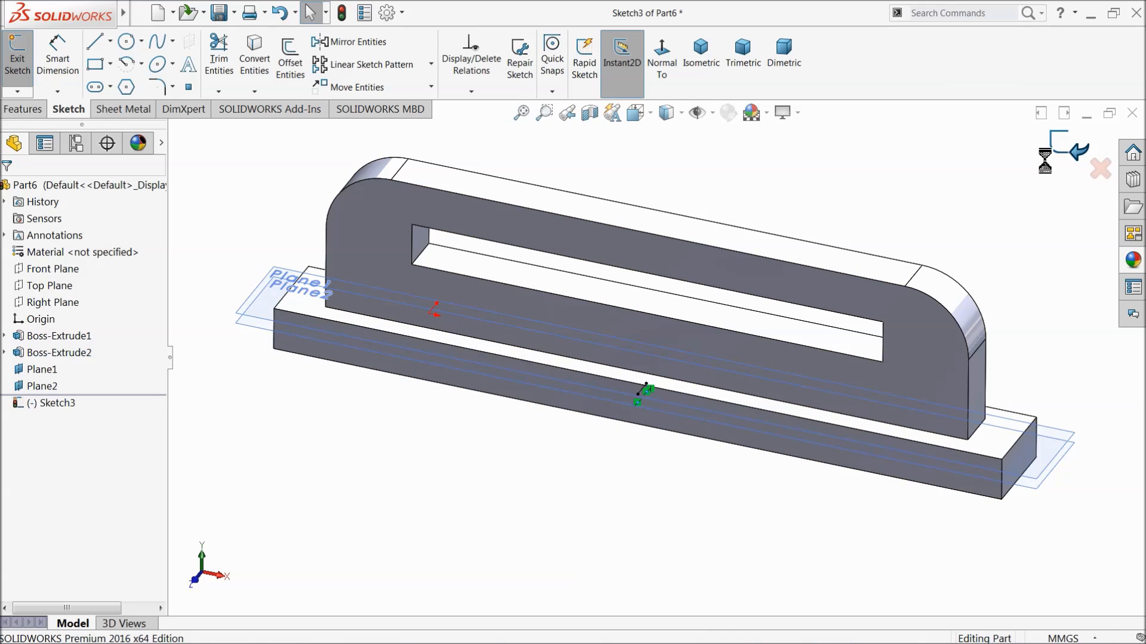
Fillet the edges of the base's upper and bottom faces with a 1 mm radius.
click(423, 70)
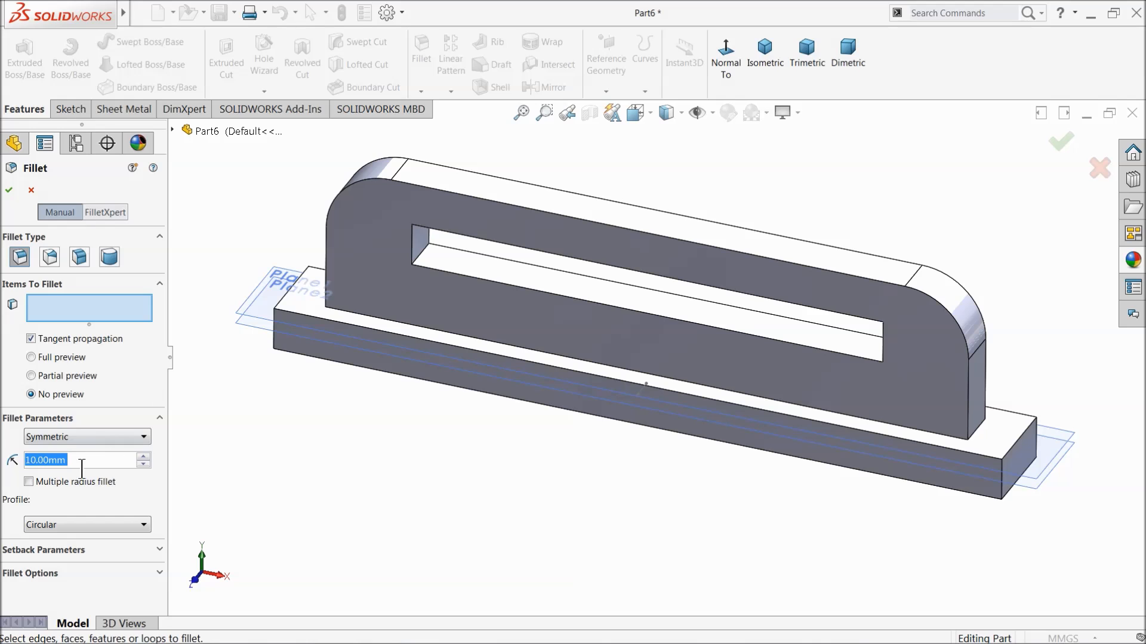
text(1)
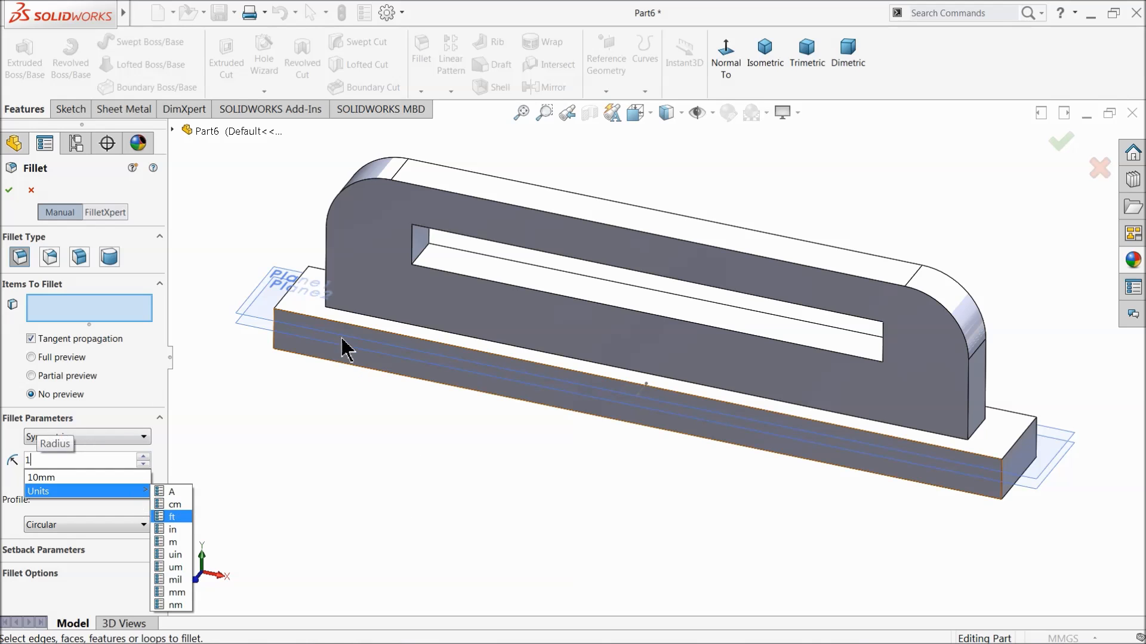
click(305, 312)
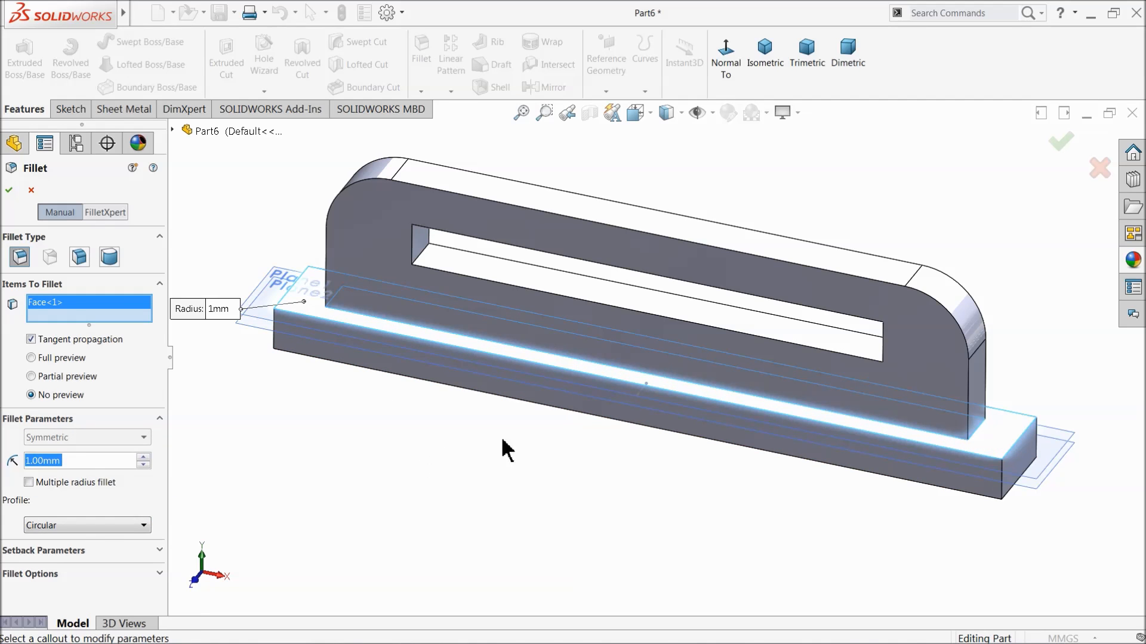
middle_drag(552, 438, 593, 394)
click(572, 398)
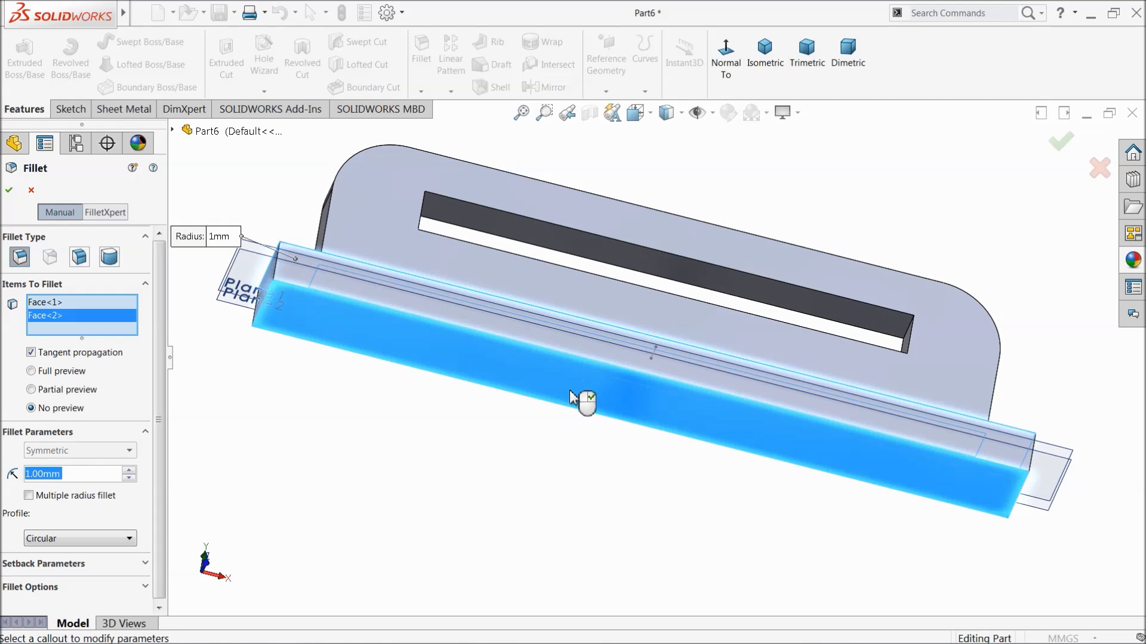
middle_drag(632, 263, 575, 484)
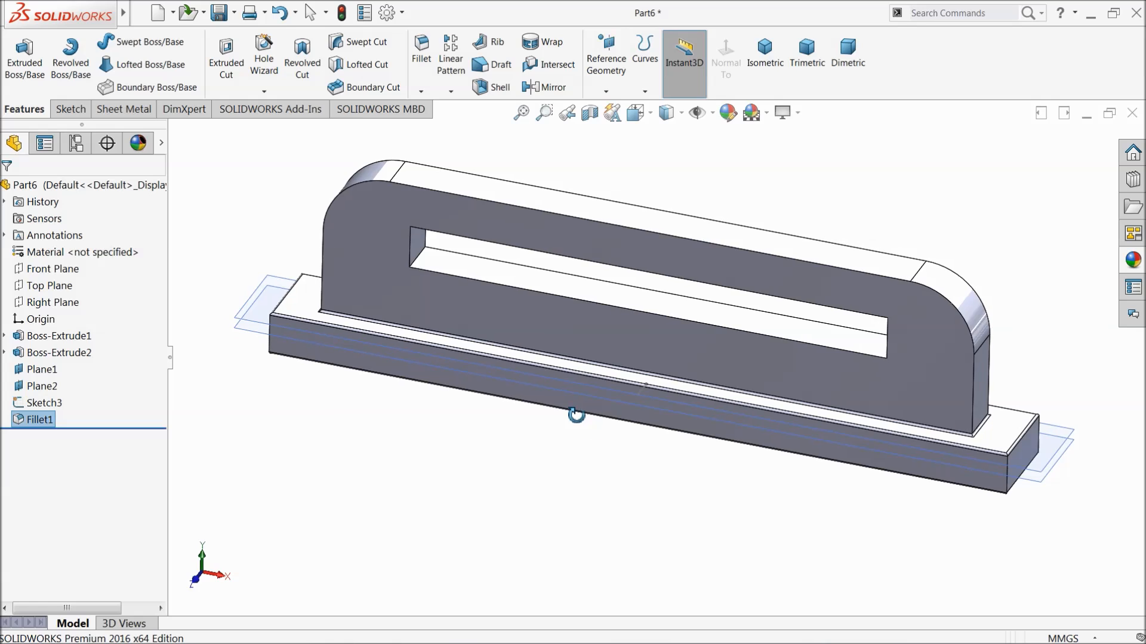
Fillet the slotted plate's front and back outer edges with a 1 mm radius, using tangent propagation.
click(424, 66)
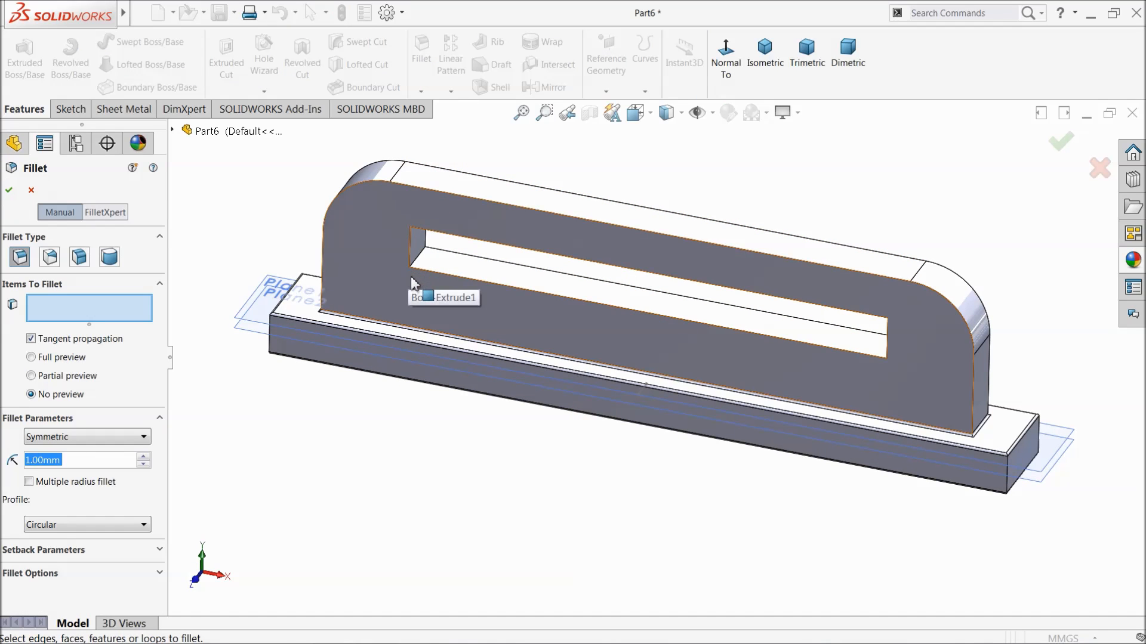
scroll(591, 235, down, 2)
click(615, 222)
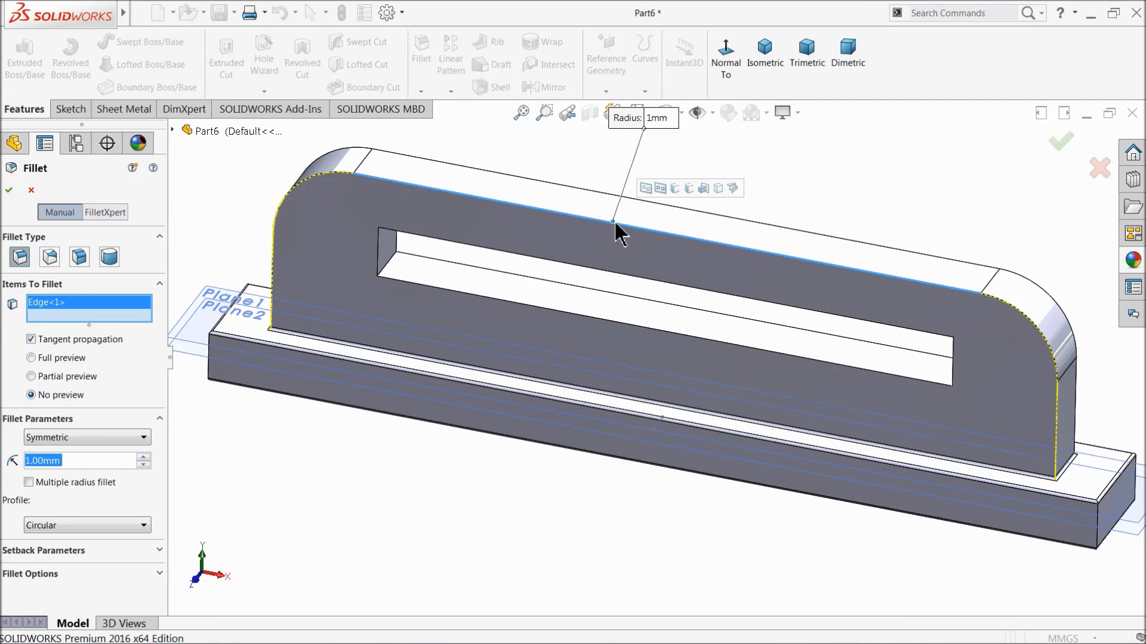
click(691, 209)
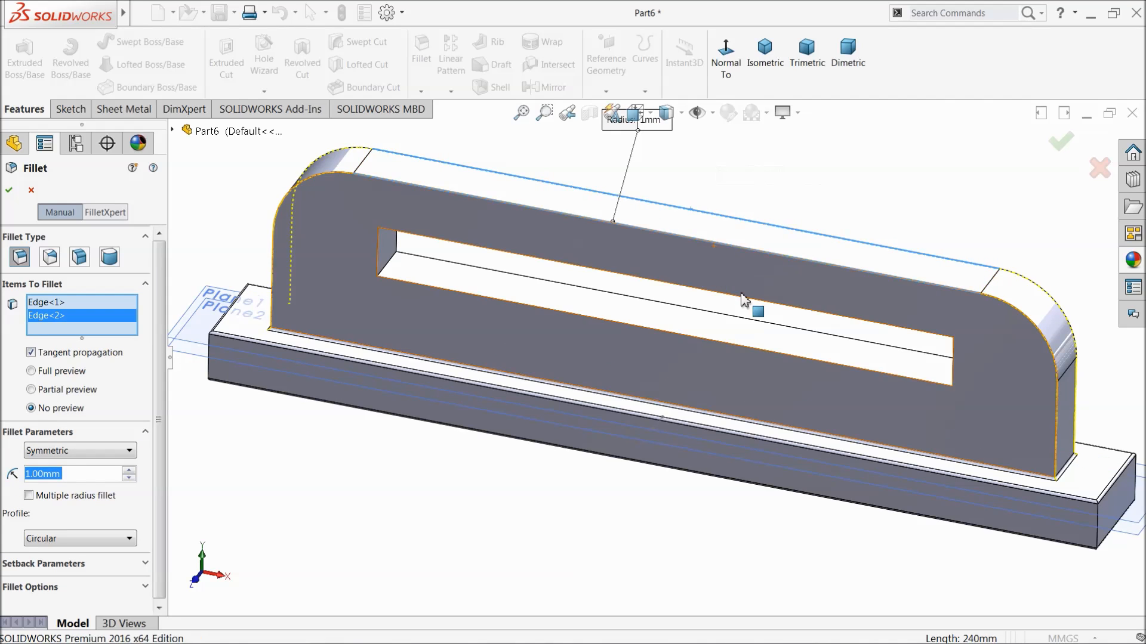
click(9, 190)
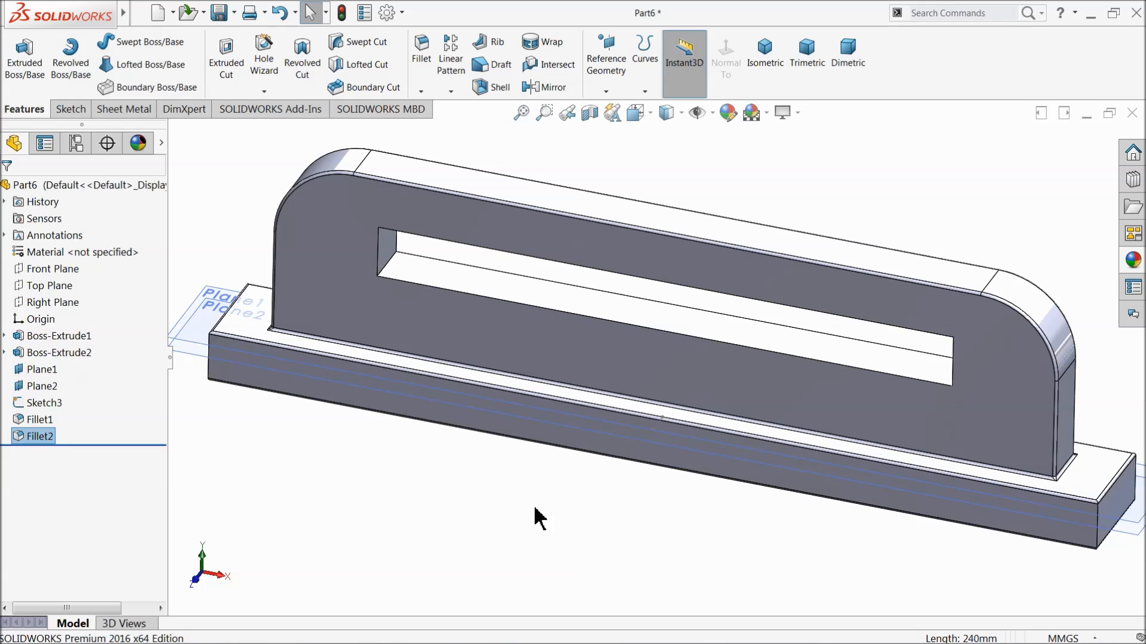
Apply the gloss blue car paint appearance to the whole part.
middle_drag(593, 425, 598, 420)
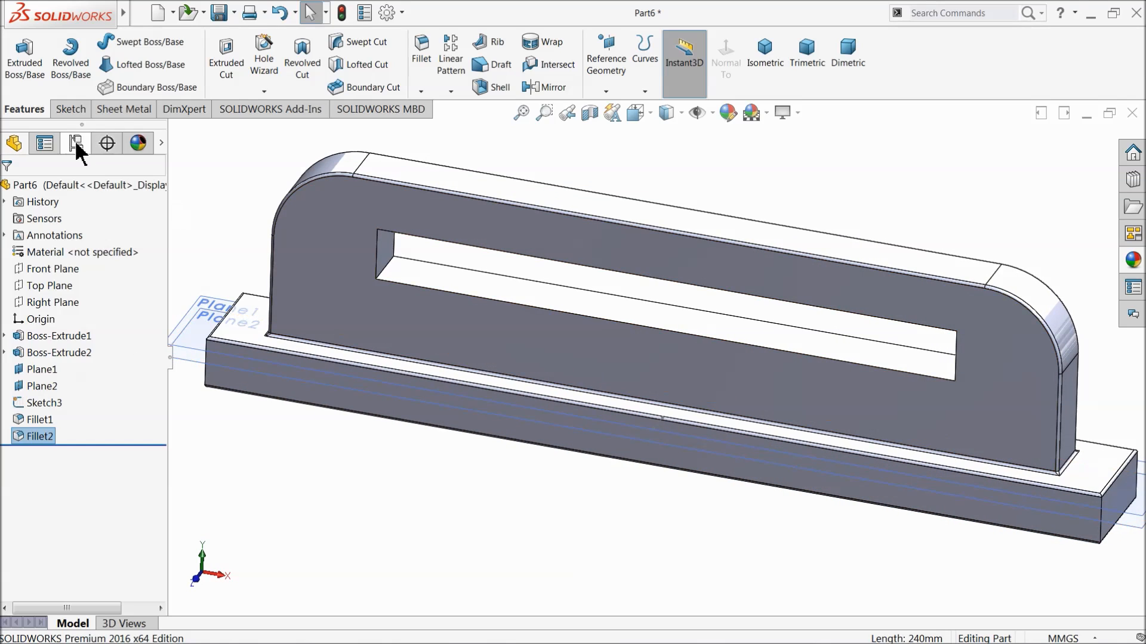
click(46, 185)
click(1133, 261)
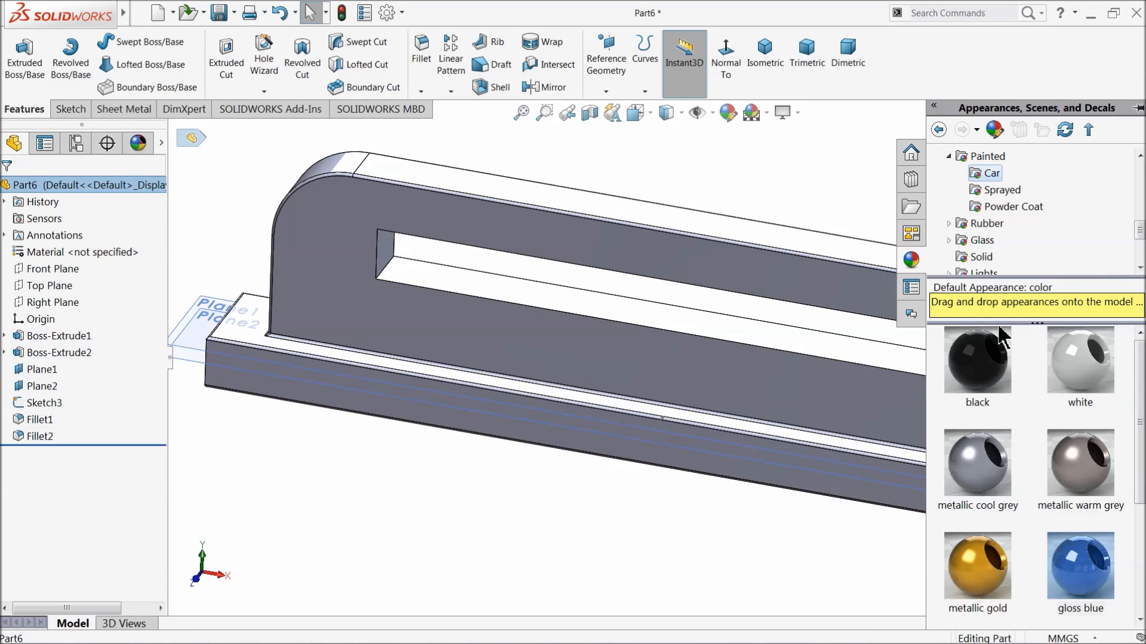
drag(1086, 564, 567, 474)
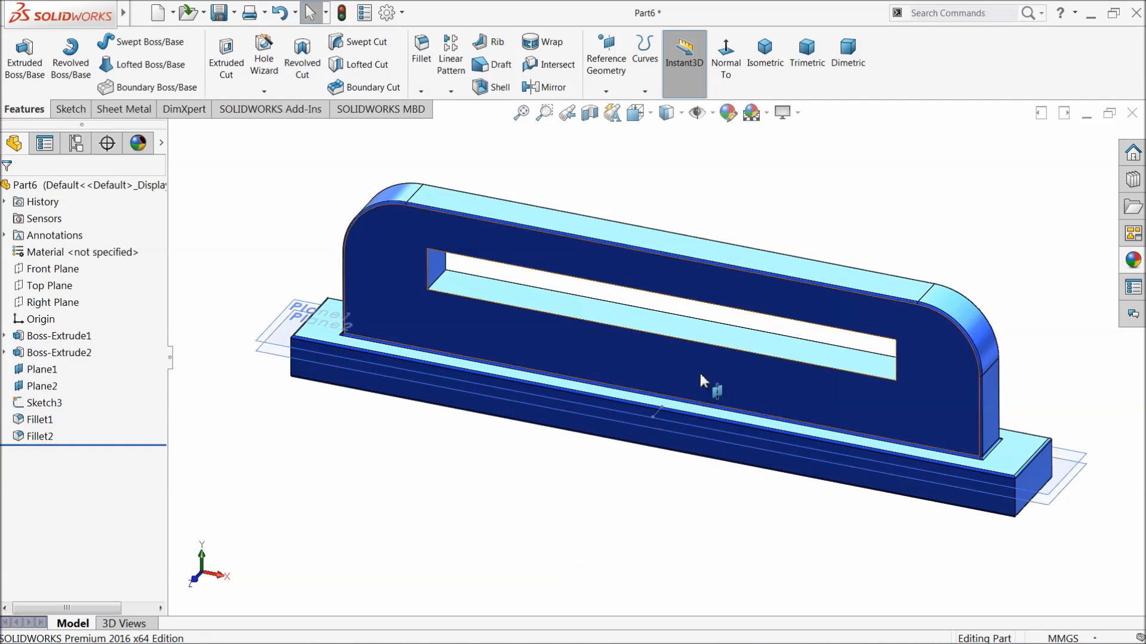
click(303, 312)
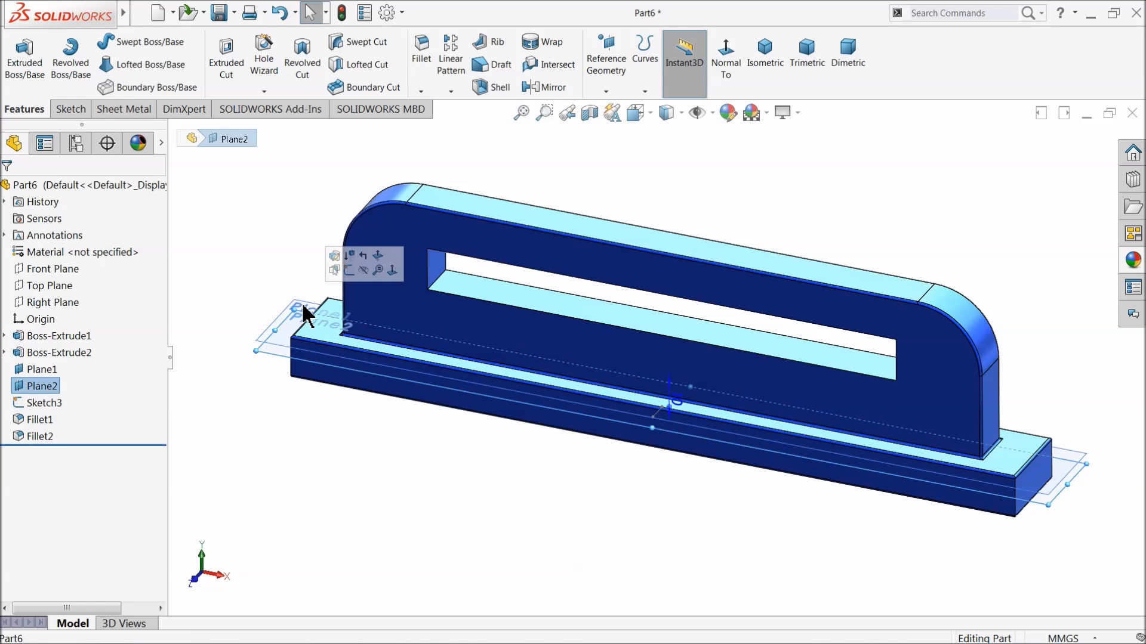
click(347, 279)
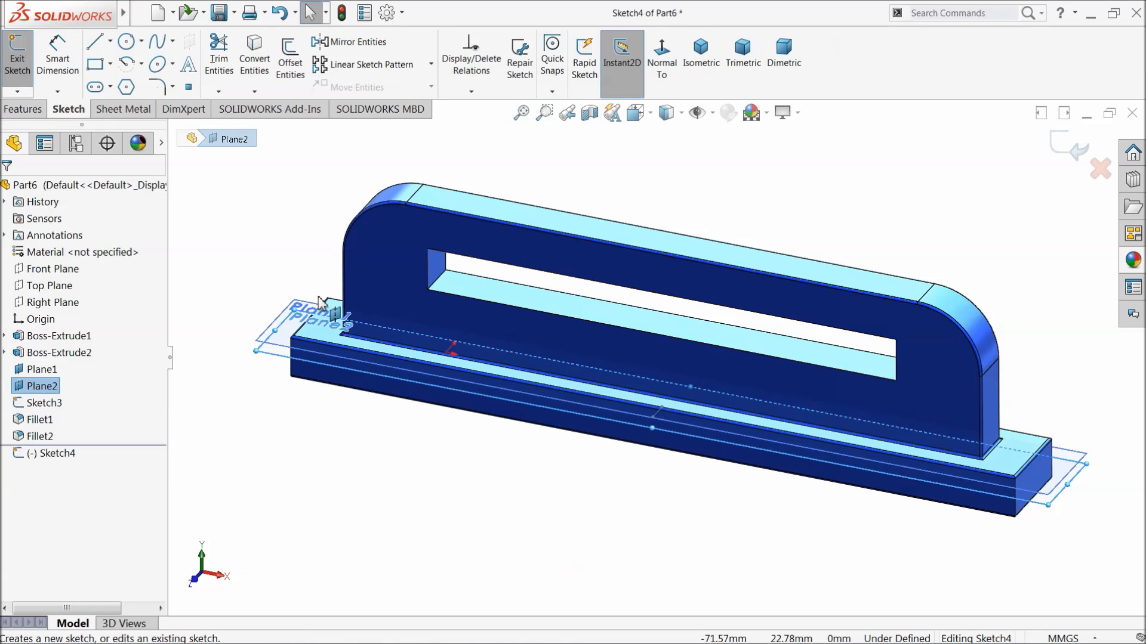
click(1078, 162)
Hide both reference planes, Plane2 and Plane1, on the slotted plate's base.
click(306, 313)
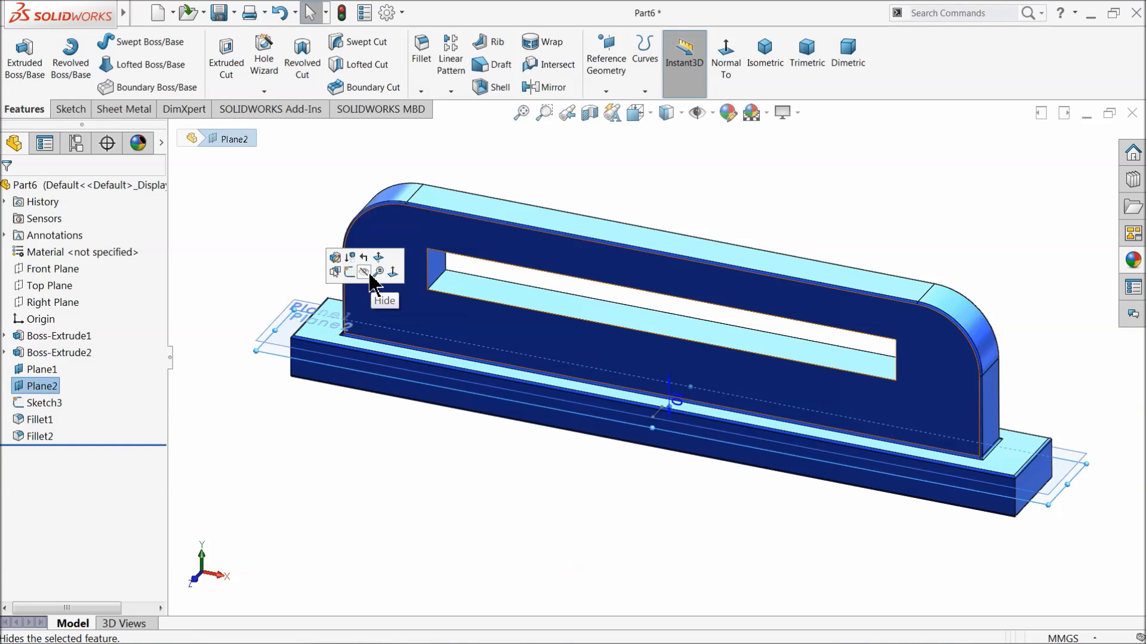
click(369, 276)
click(294, 318)
click(357, 275)
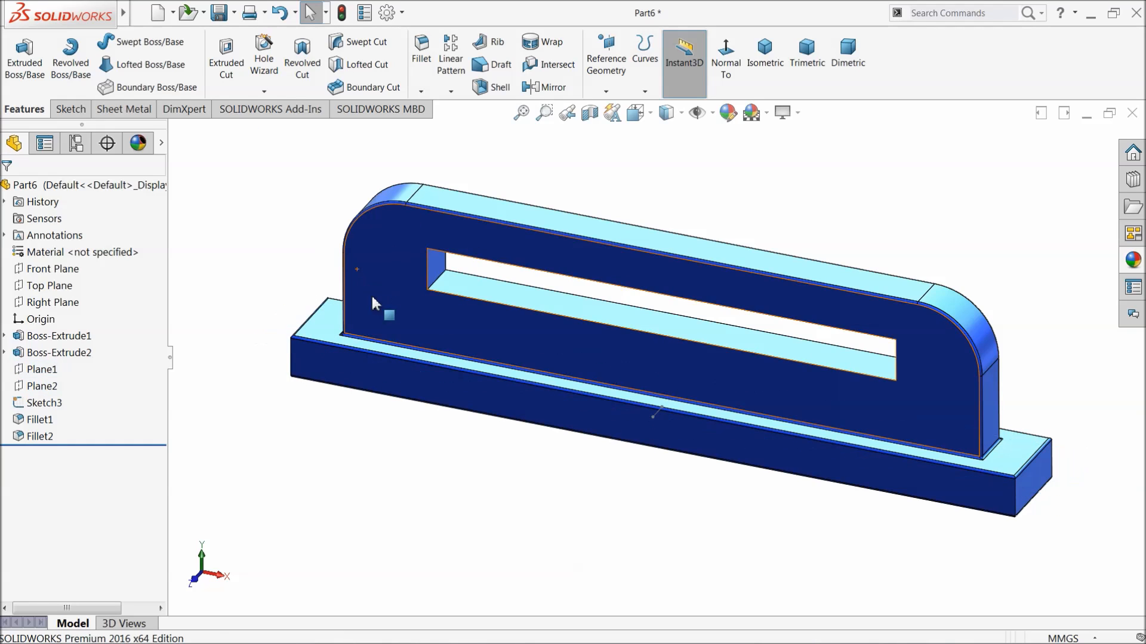
Save the part as "6.slider body" in the Slider Crank mechanism folder.
middle_drag(451, 427, 460, 435)
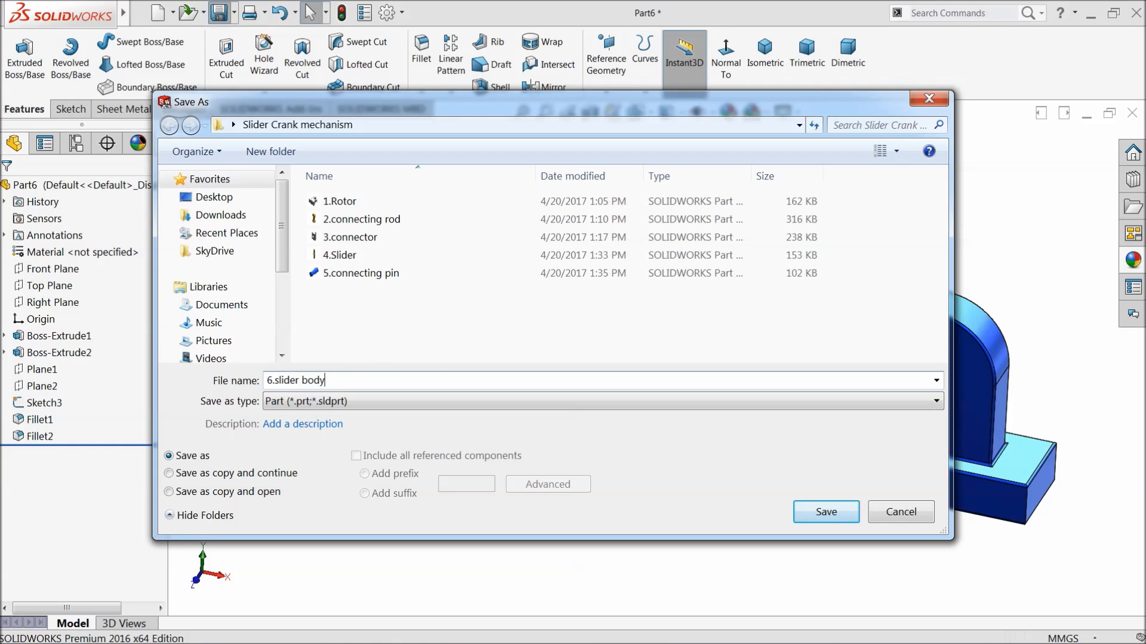
click(824, 513)
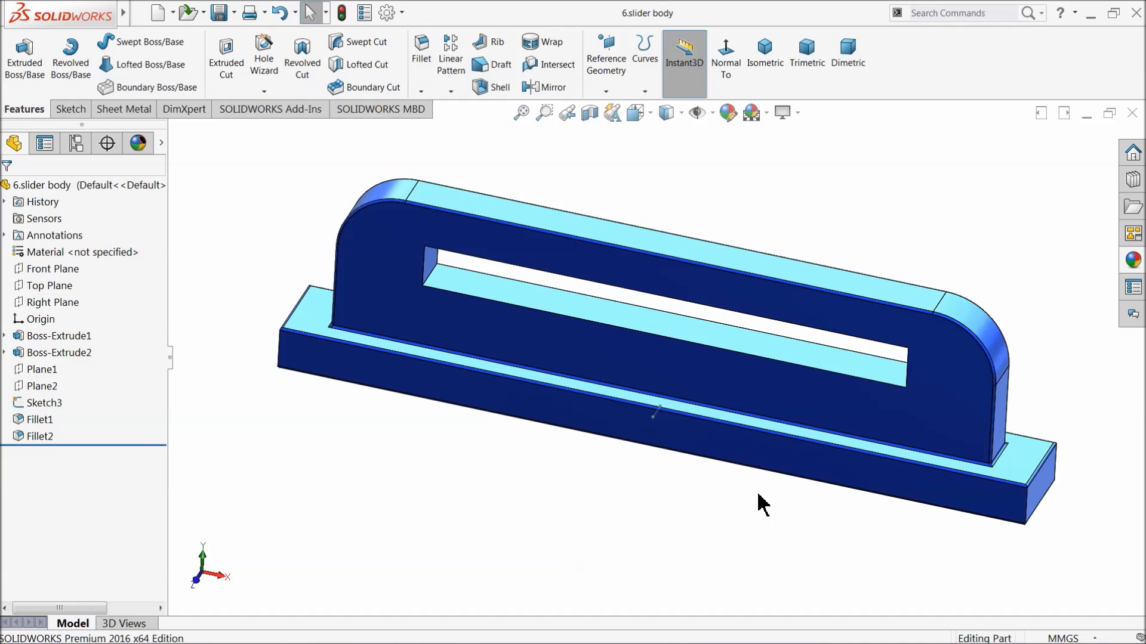
middle_drag(738, 475, 729, 463)
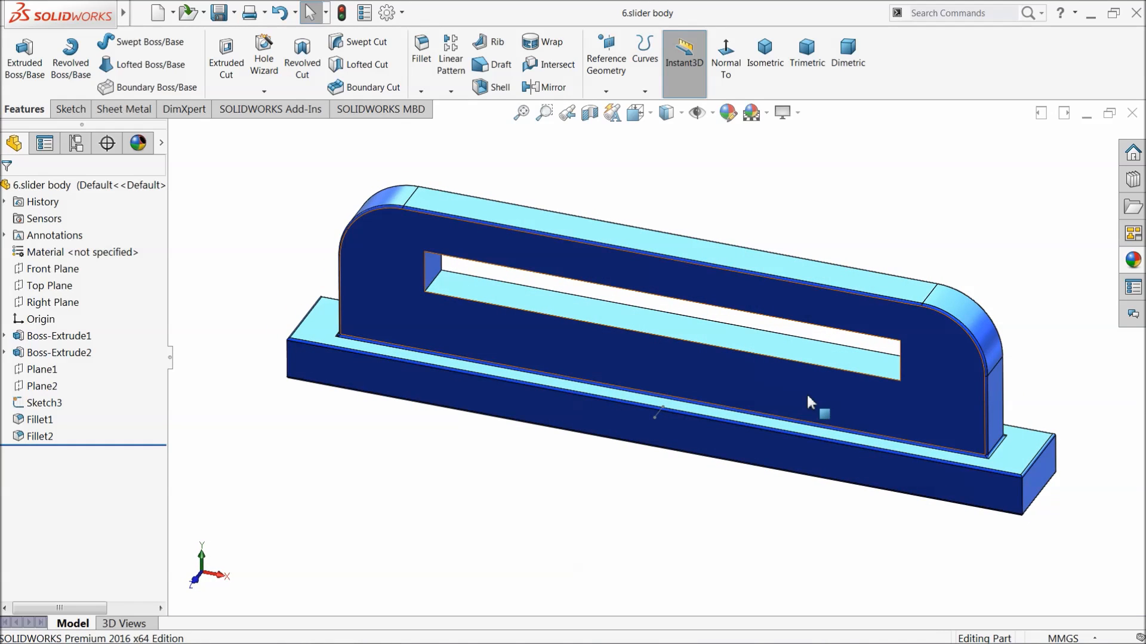
scroll(814, 401, down, 2)
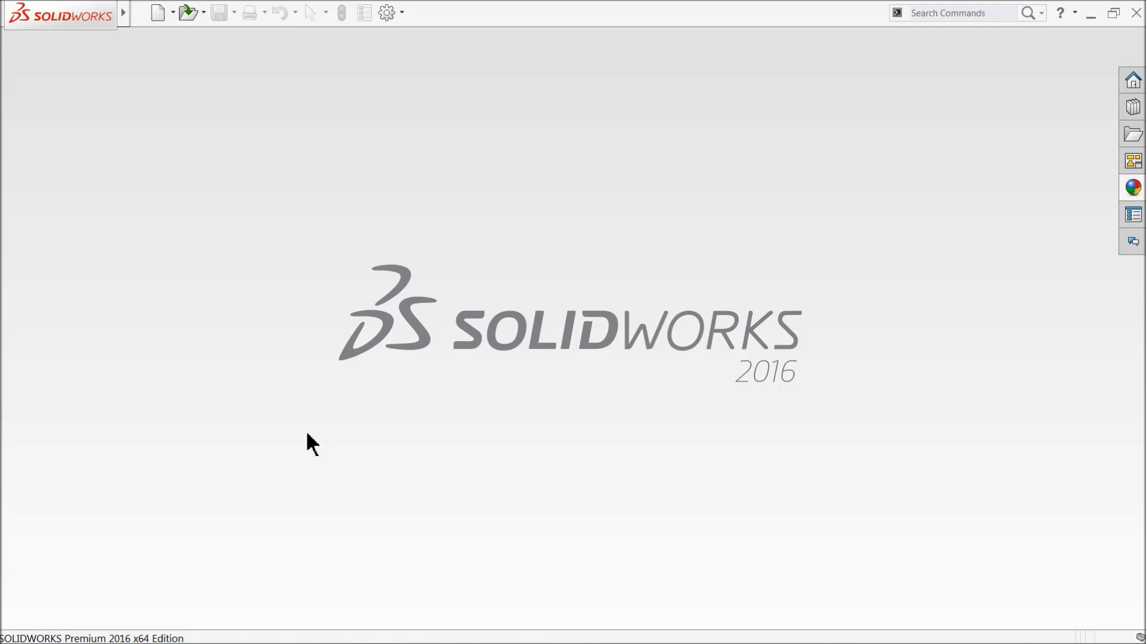
Create a new assembly document.
click(158, 13)
click(450, 299)
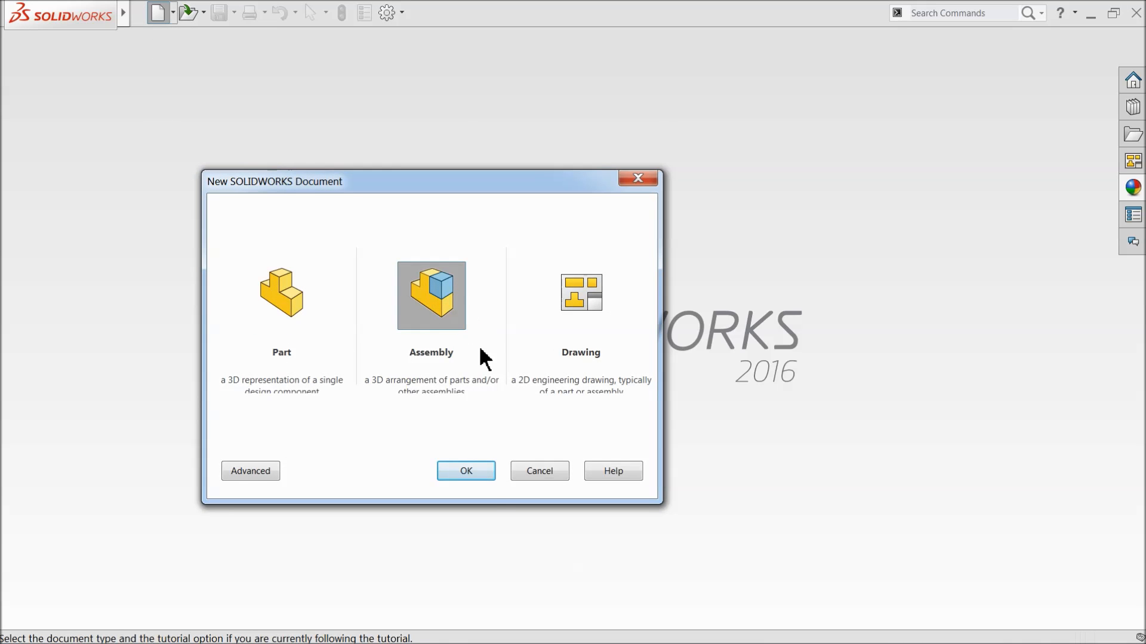
click(471, 481)
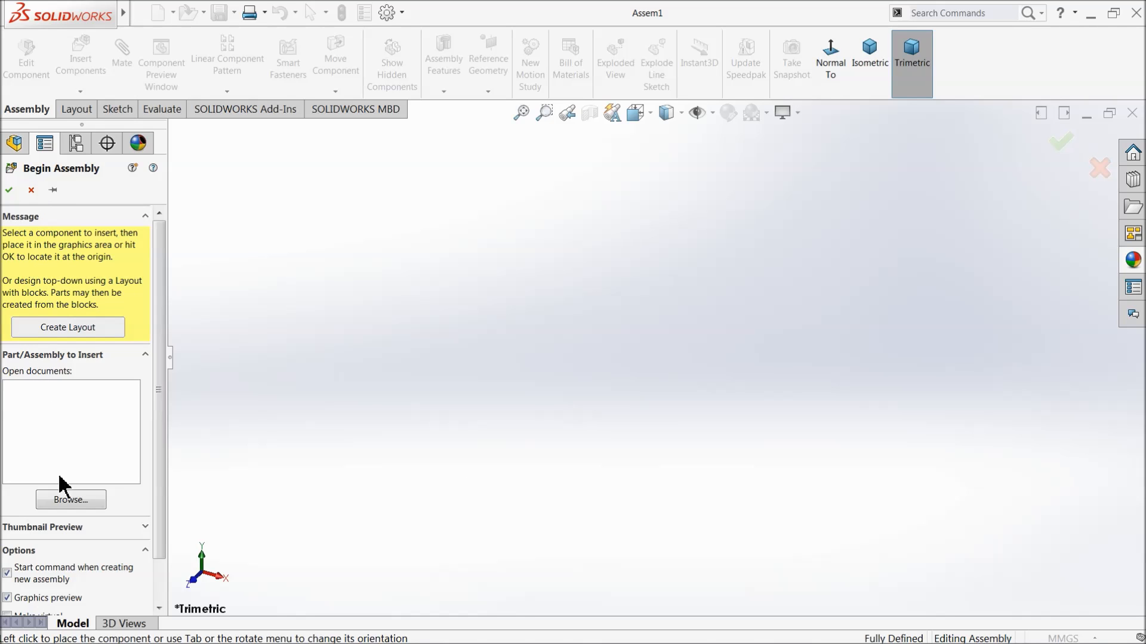
Insert the 6.slider body part from the Slider Crank mechanism folder as the assembly's first component.
click(62, 504)
click(529, 187)
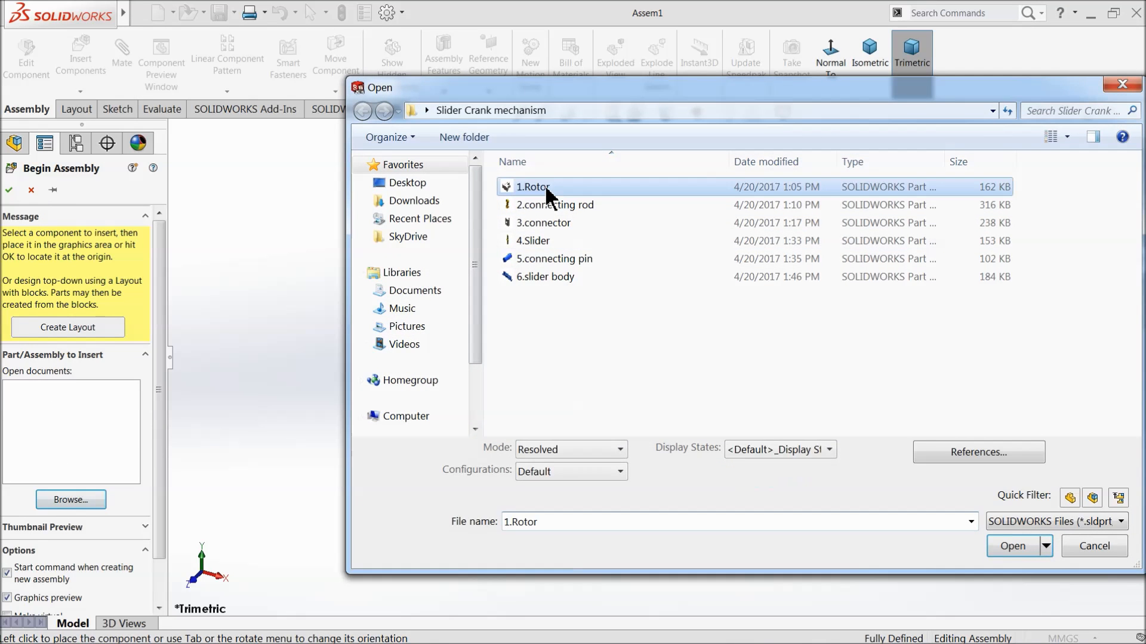
click(573, 278)
click(1009, 547)
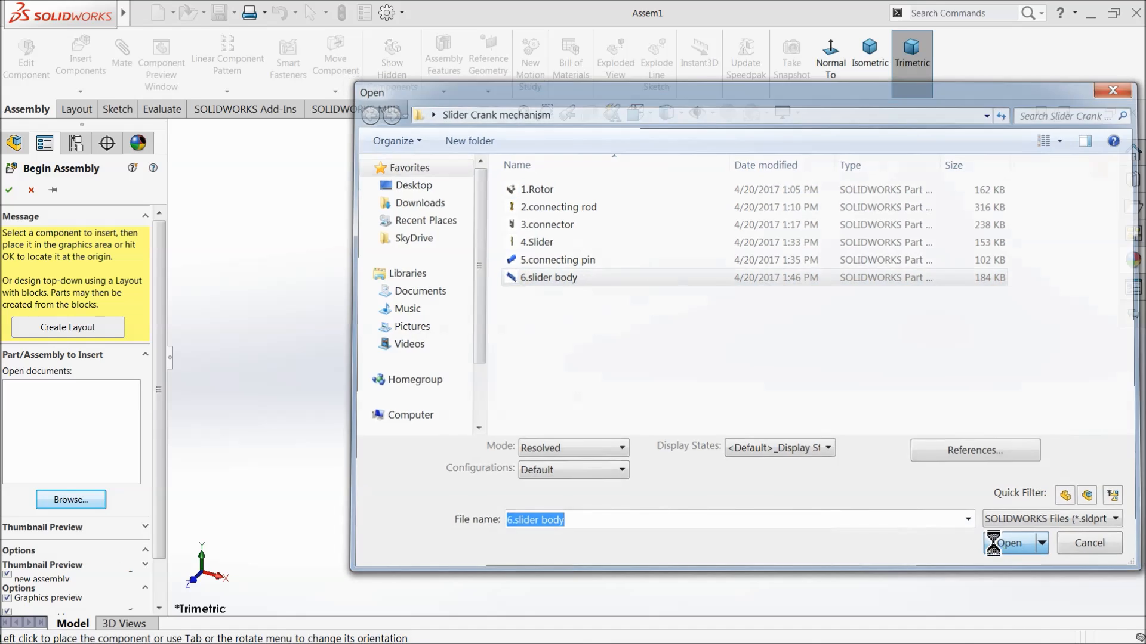
click(623, 354)
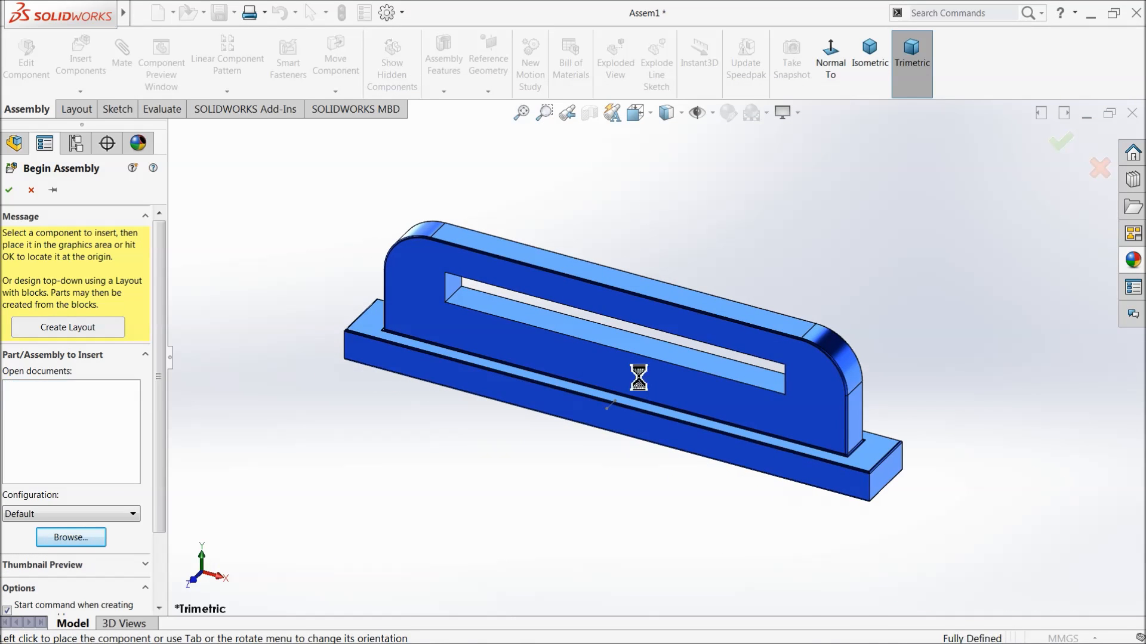
Try the Plain White scene on the assembly and restore the 3 Point Faded scene.
click(767, 113)
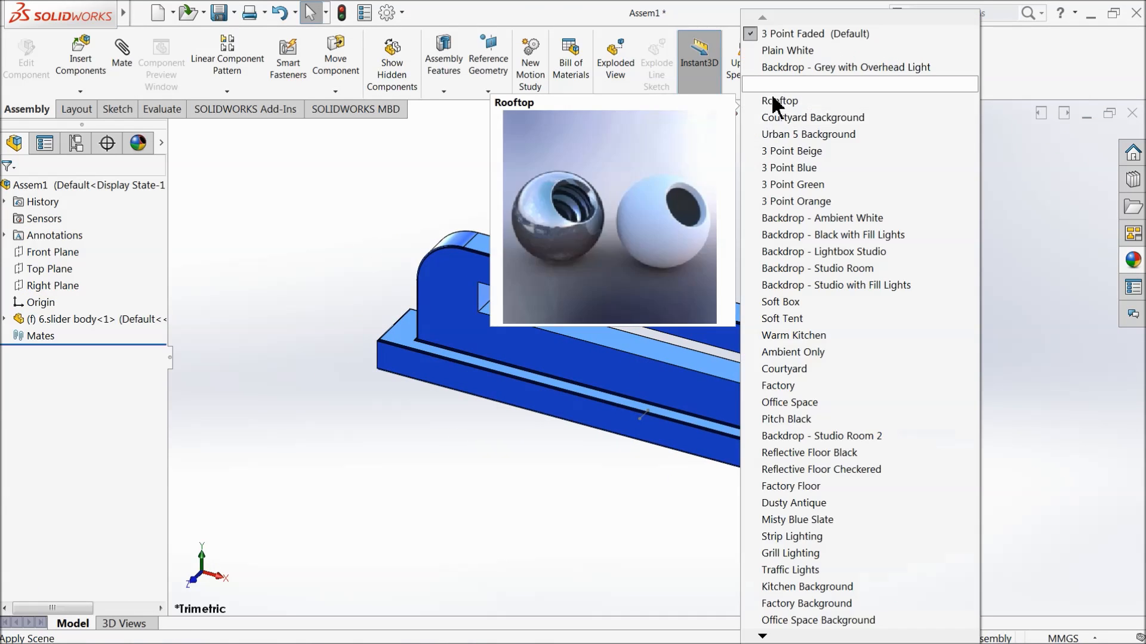
click(777, 51)
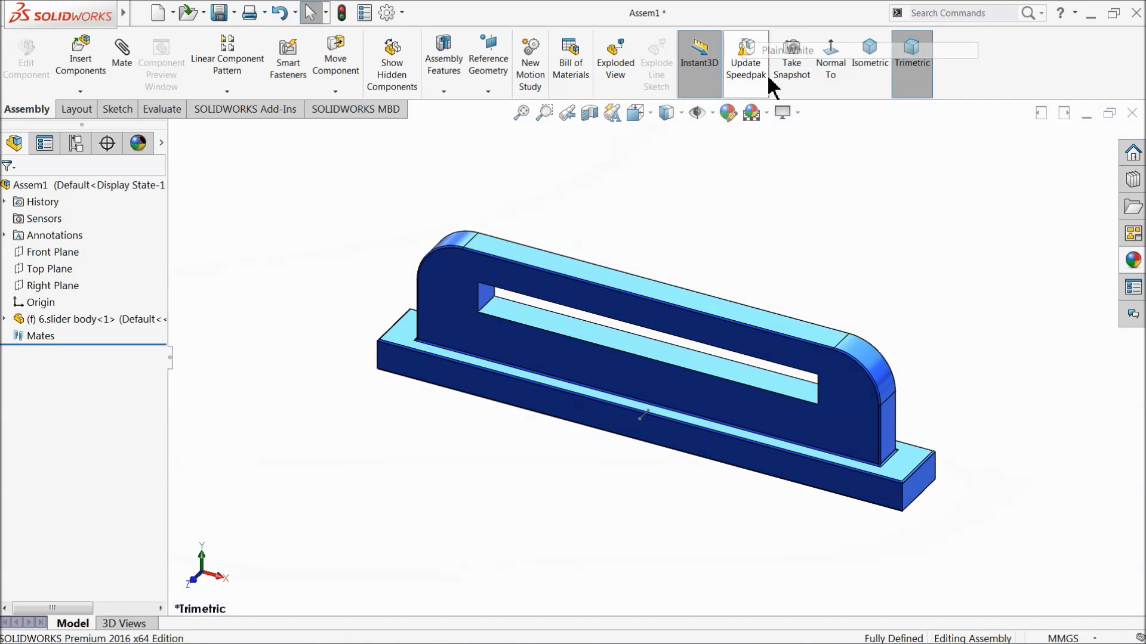
click(767, 113)
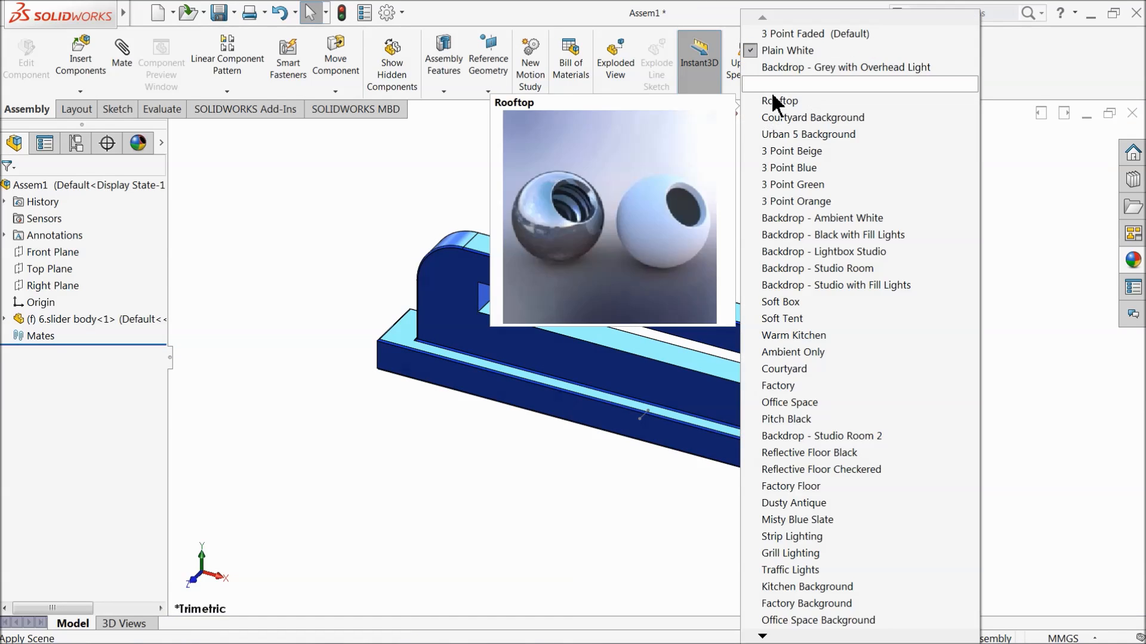
click(779, 34)
click(787, 113)
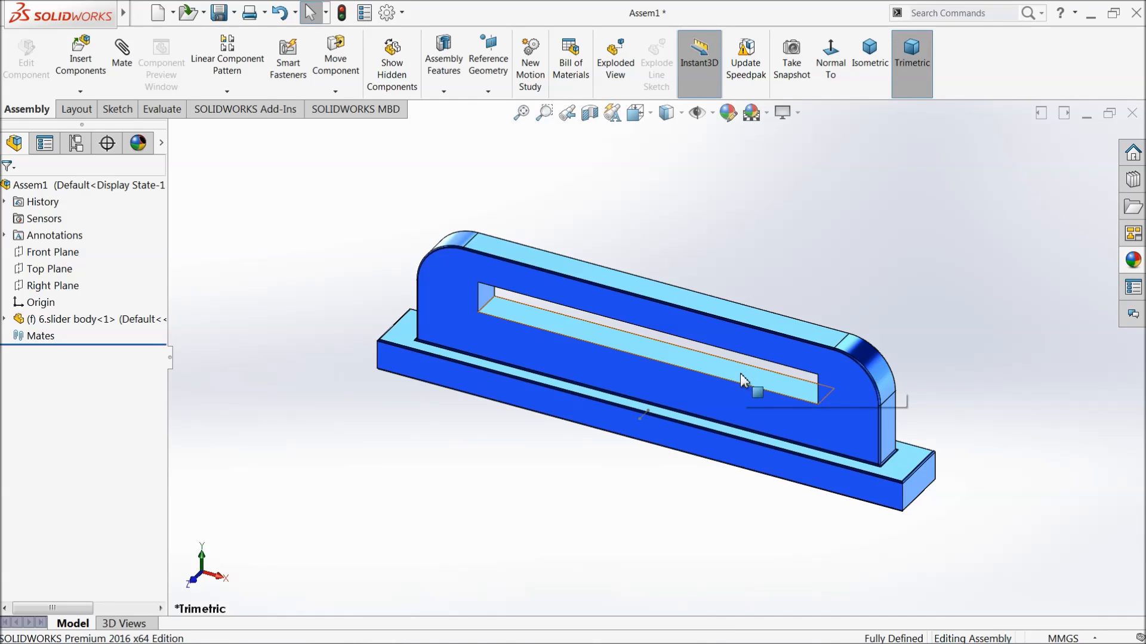
Set Plane1 of the slider body component to be shown in the assembly.
right_click(672, 393)
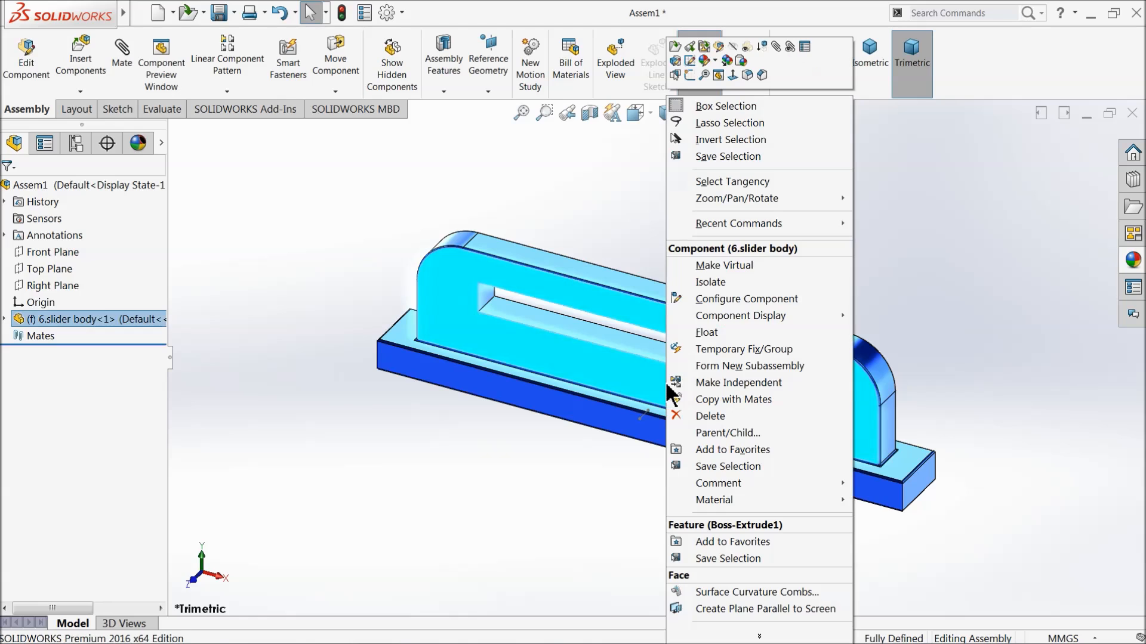
click(535, 179)
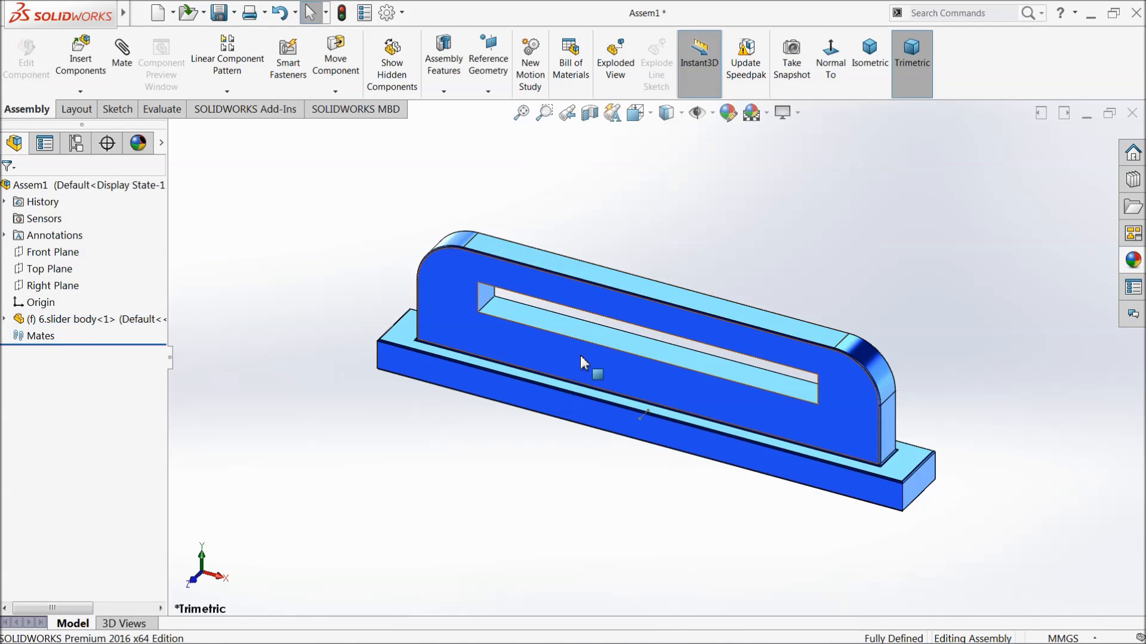
click(4, 319)
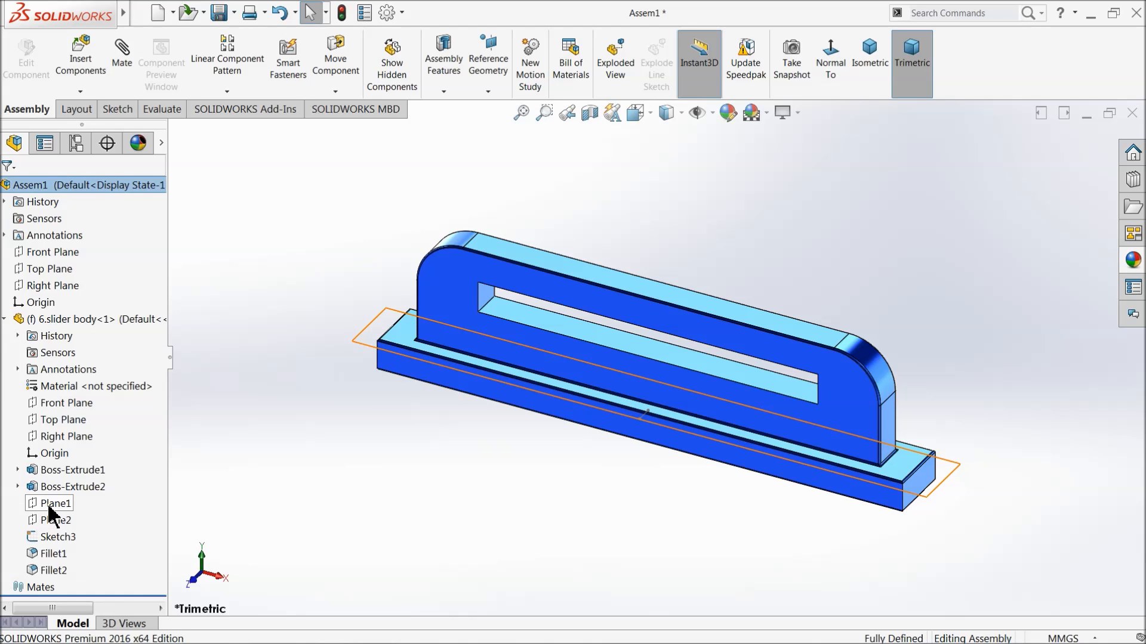
click(51, 505)
mouse_move(367, 391)
middle_down()
mouse_move(396, 295)
mouse_move(383, 376)
mouse_move(373, 377)
middle_up()
click(32, 503)
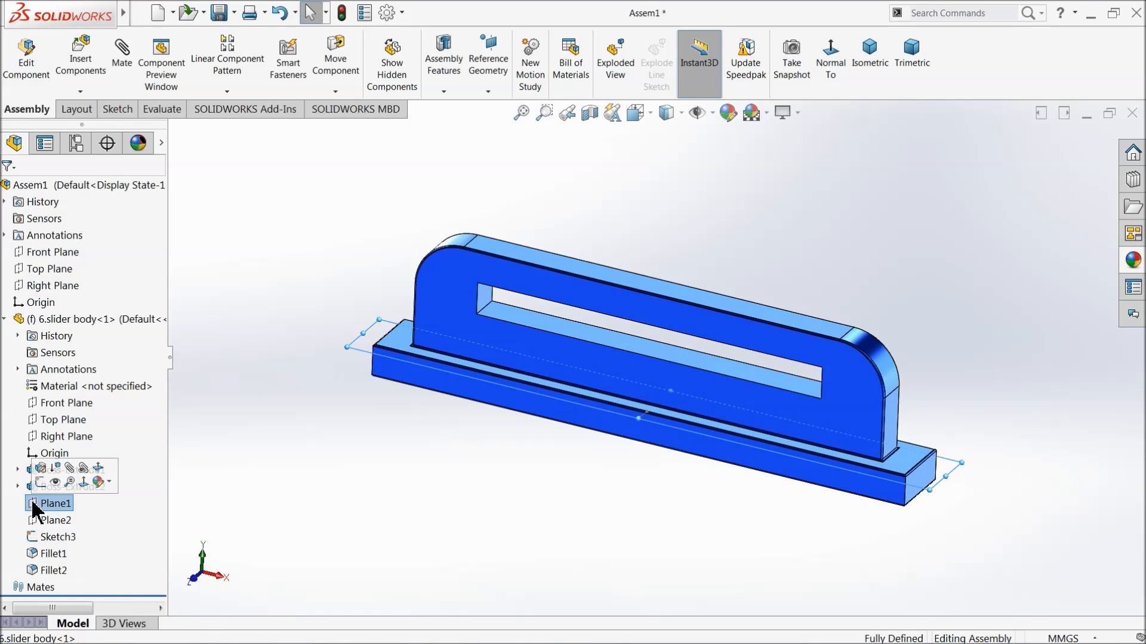
click(50, 482)
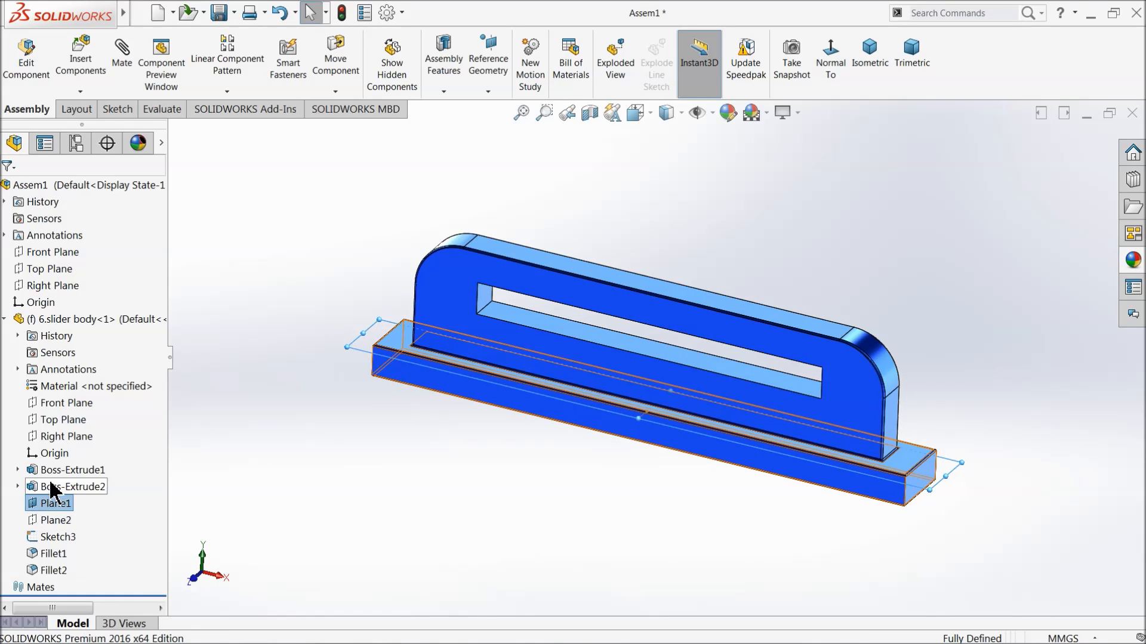
click(289, 375)
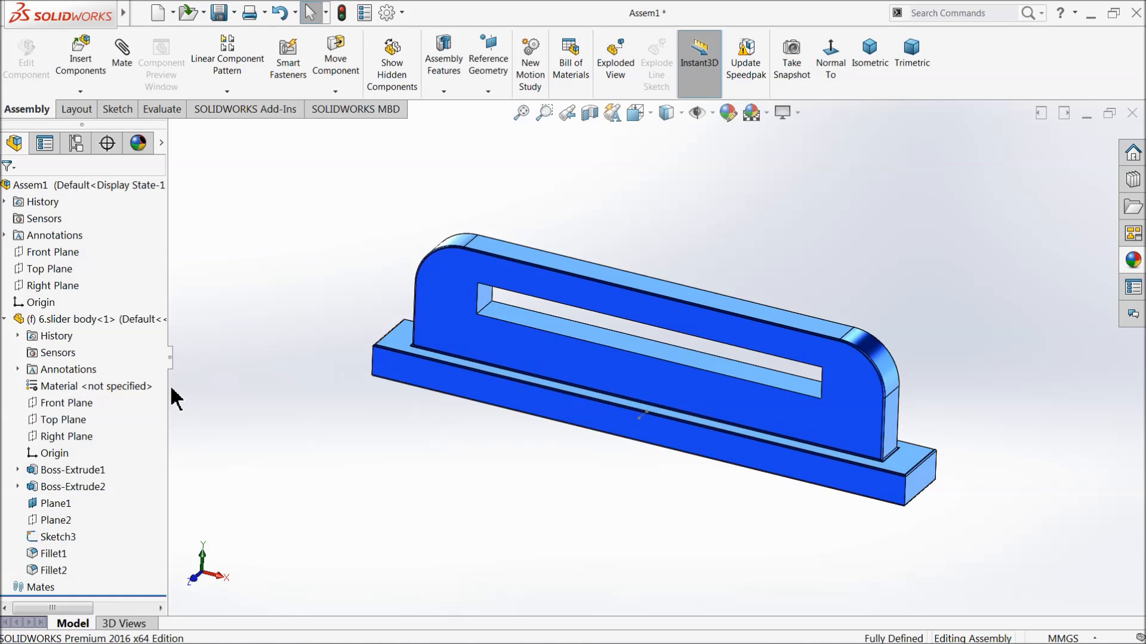
Turn on the display of planes for the assembly view and collapse the slider body's feature list.
click(712, 115)
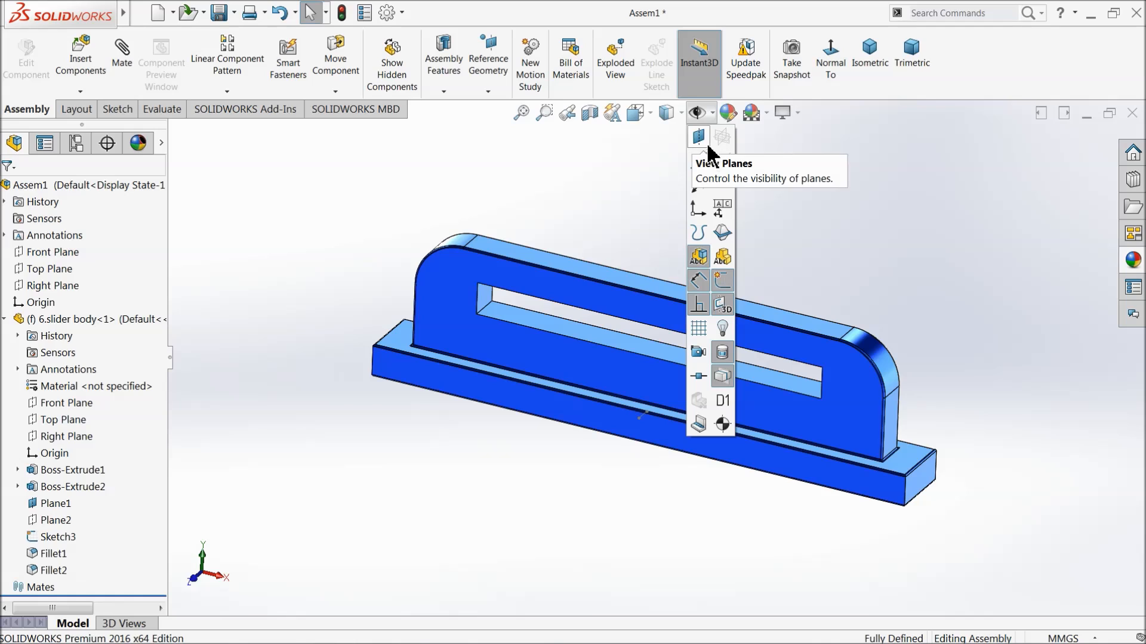
click(700, 140)
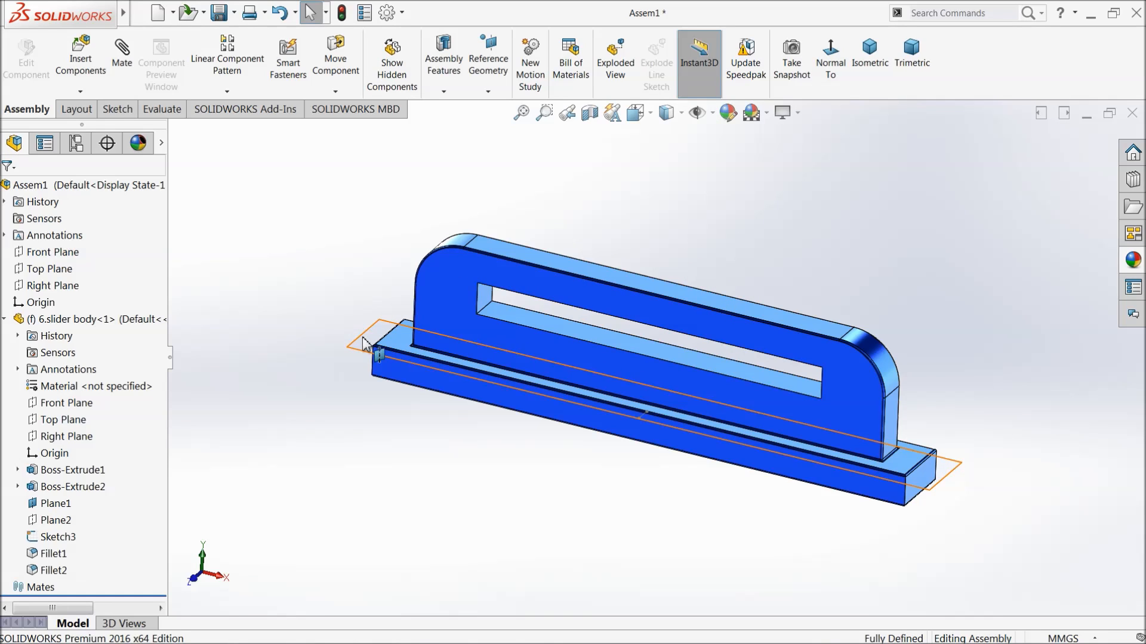
click(5, 321)
Insert the 4.Slider part and place it in front of the slider body's slotted plate.
click(81, 52)
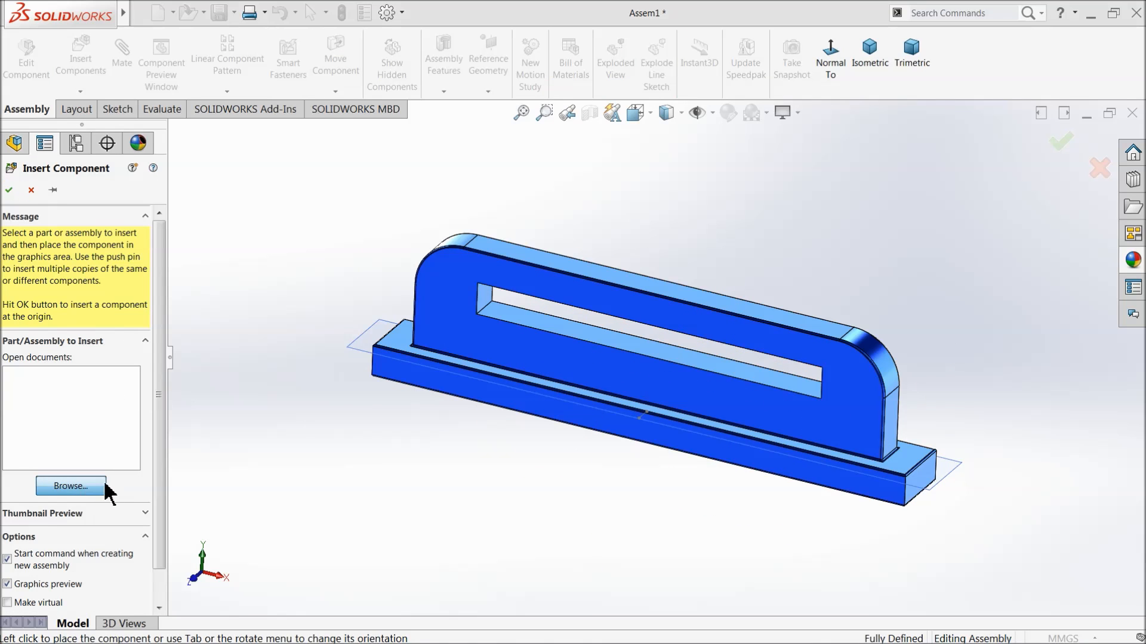
click(105, 486)
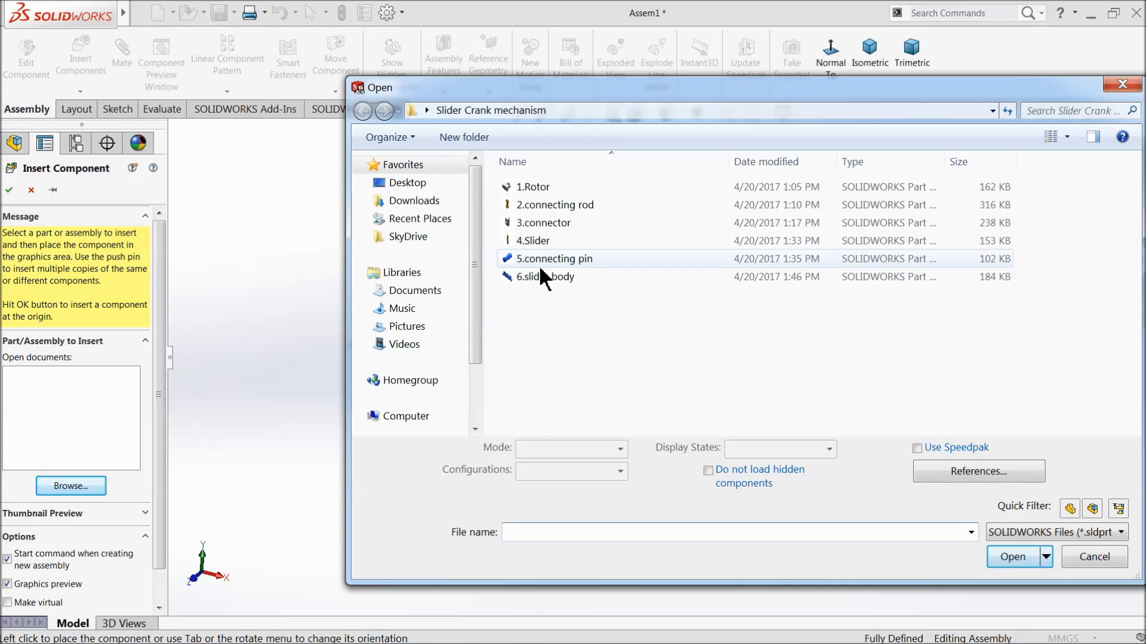
click(528, 241)
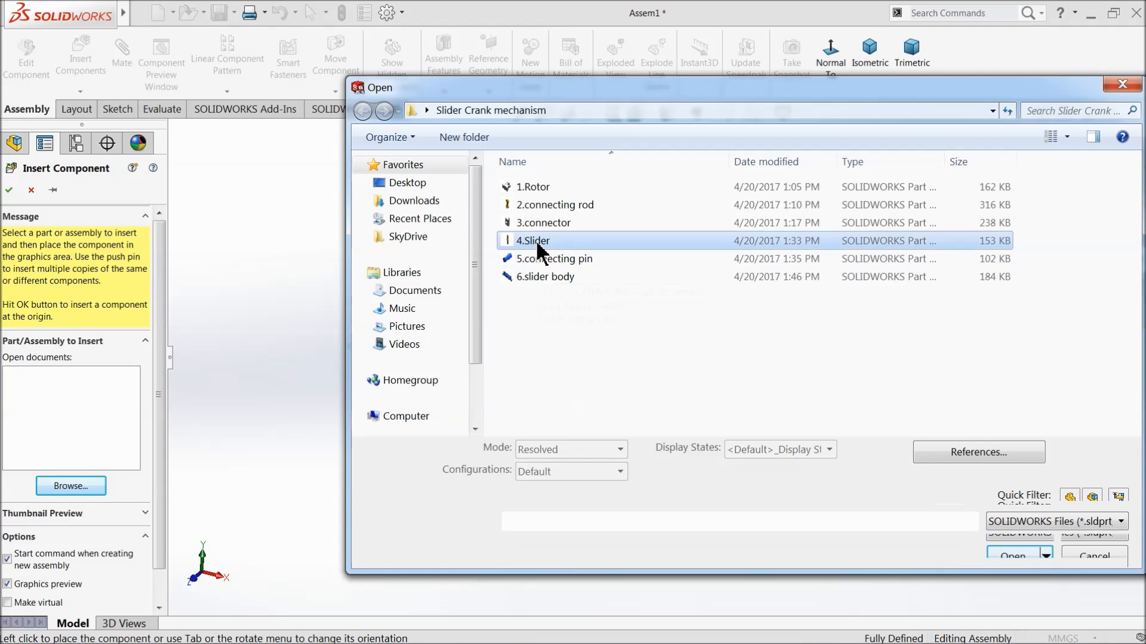
click(1014, 557)
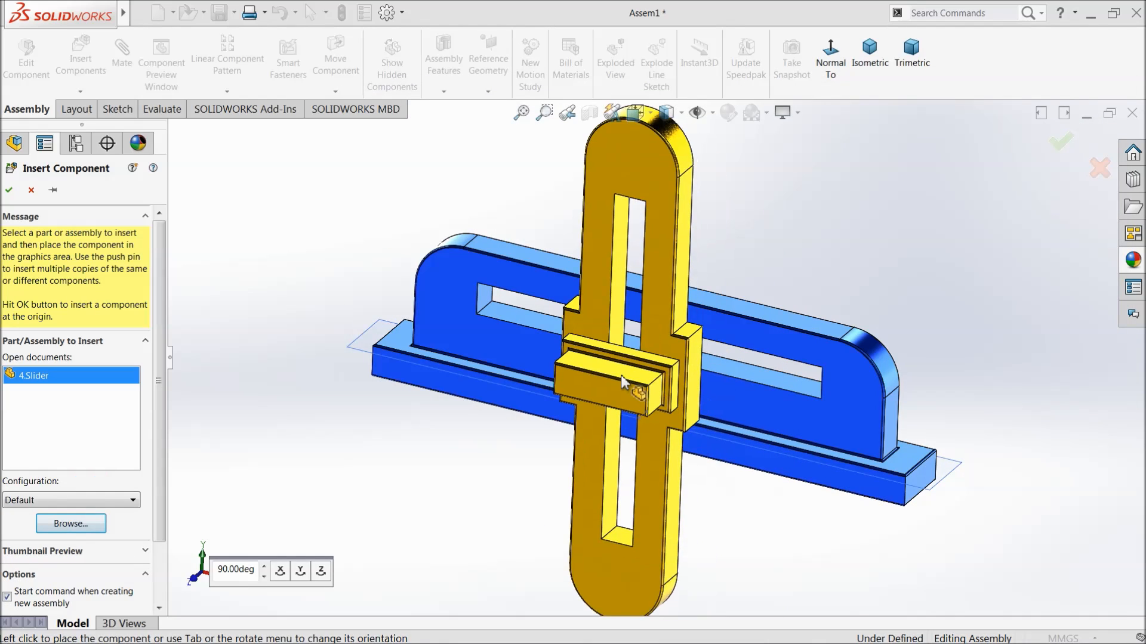
click(616, 360)
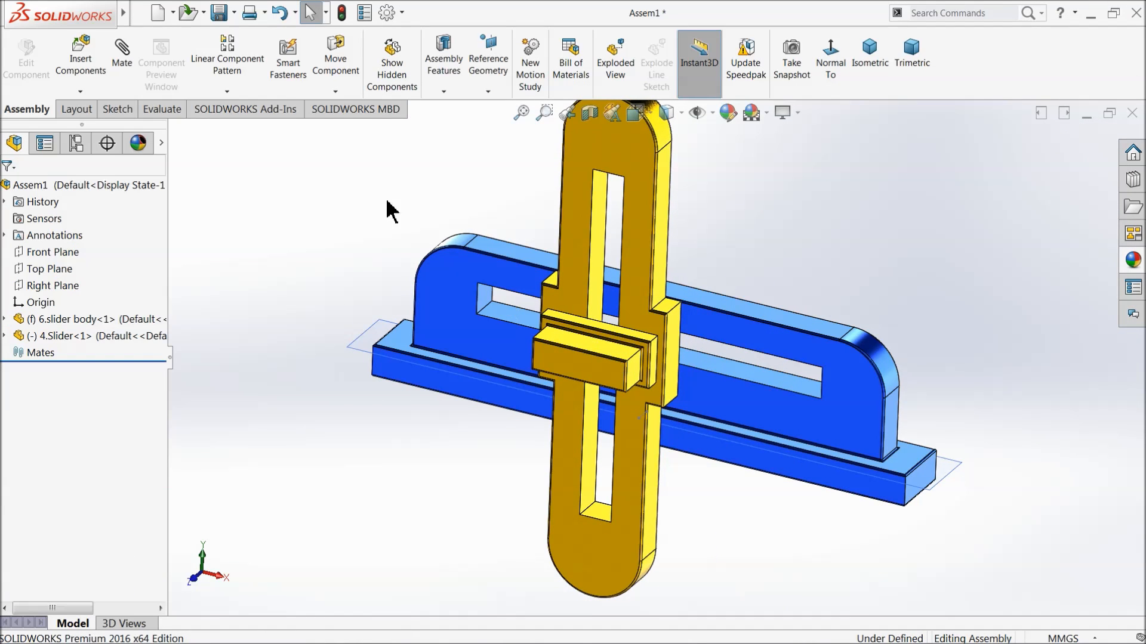
Rotate the yellow slider freely about half a turn so its projecting block faces the slotted plate.
click(322, 93)
click(358, 126)
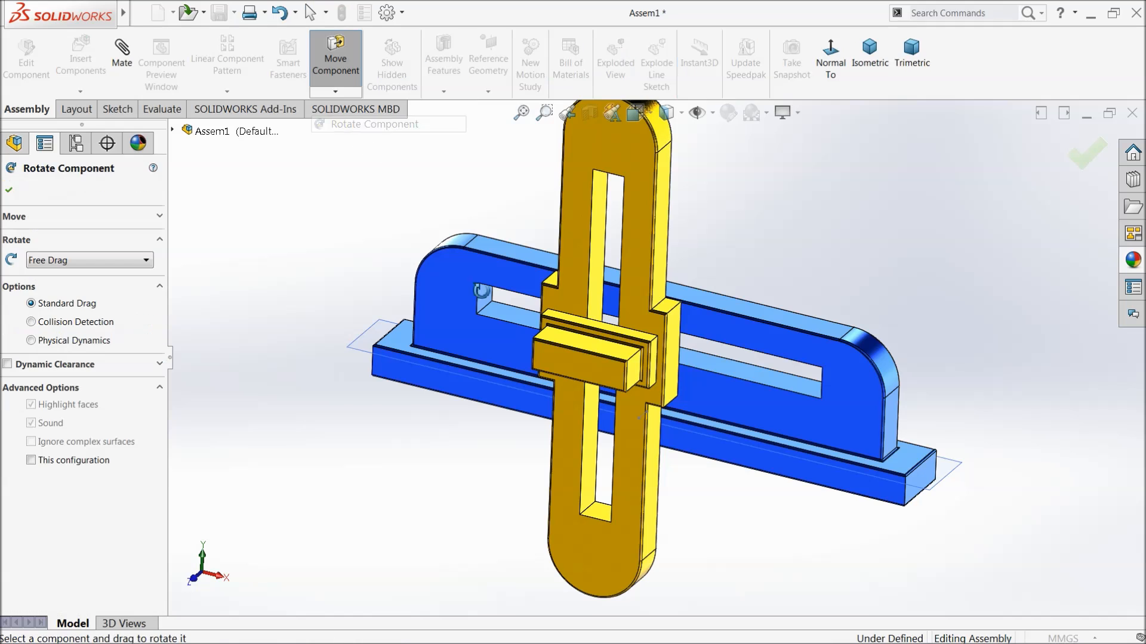
drag(542, 365, 778, 438)
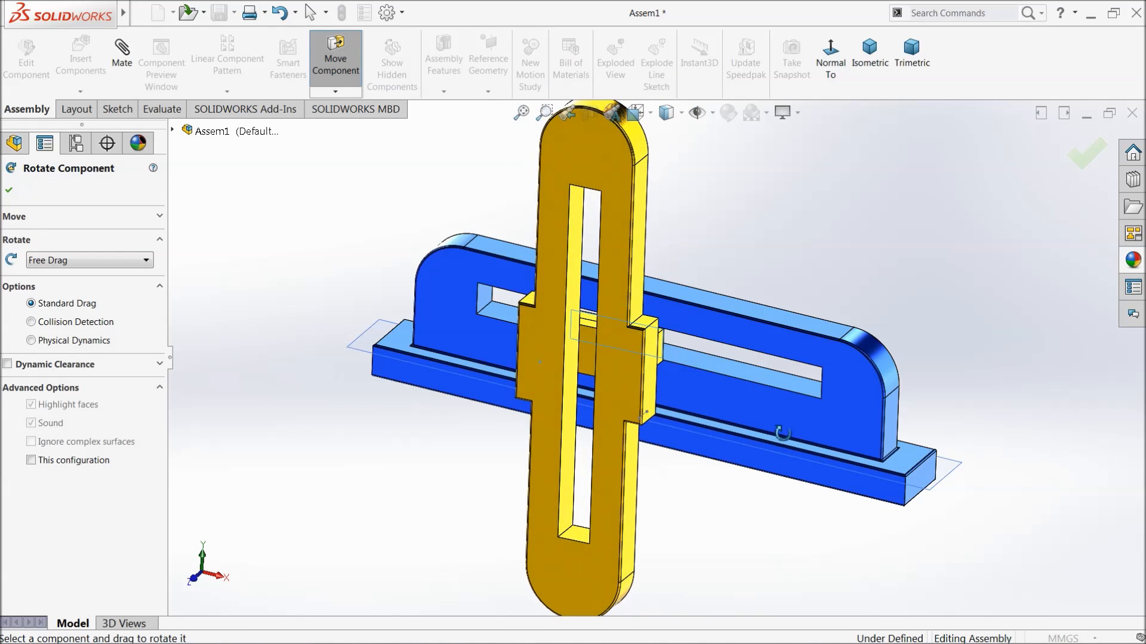
click(9, 191)
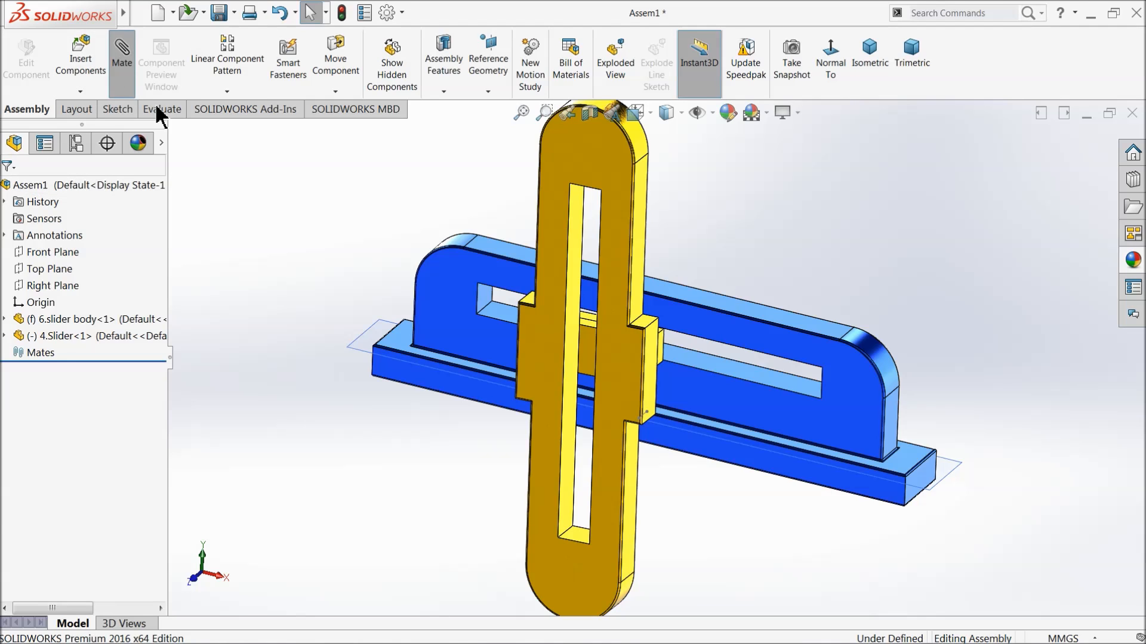
Add a coincident mate between the top face of the slider's projecting block and the upper inner face of the slider body's slot.
middle_drag(281, 320, 235, 319)
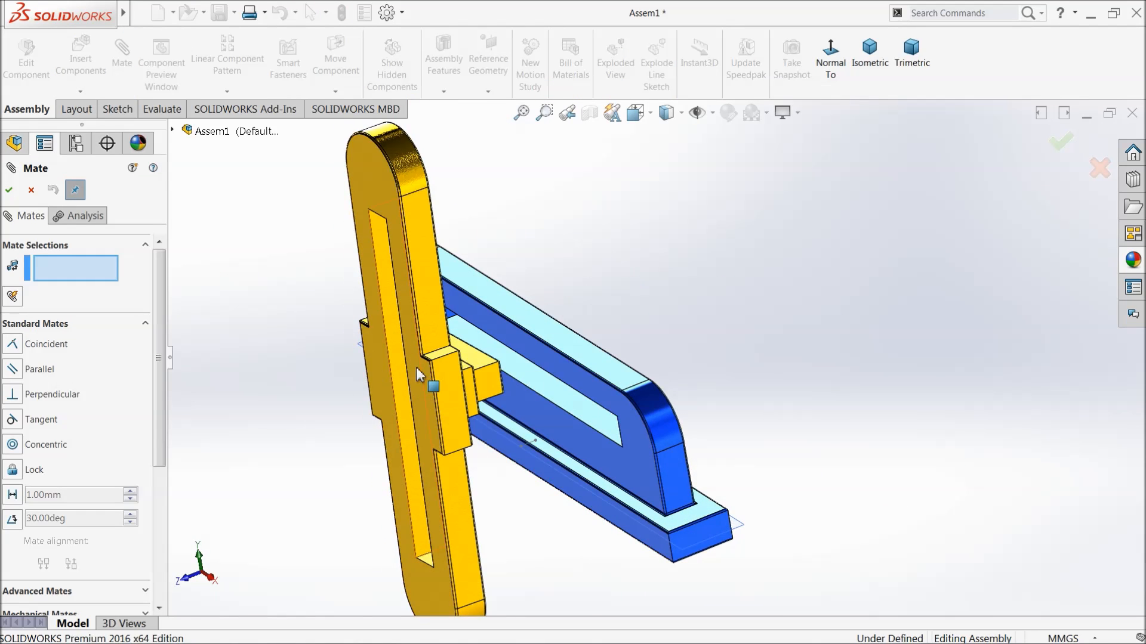
scroll(418, 371, down, 4)
click(540, 356)
middle_drag(605, 369, 652, 275)
click(654, 277)
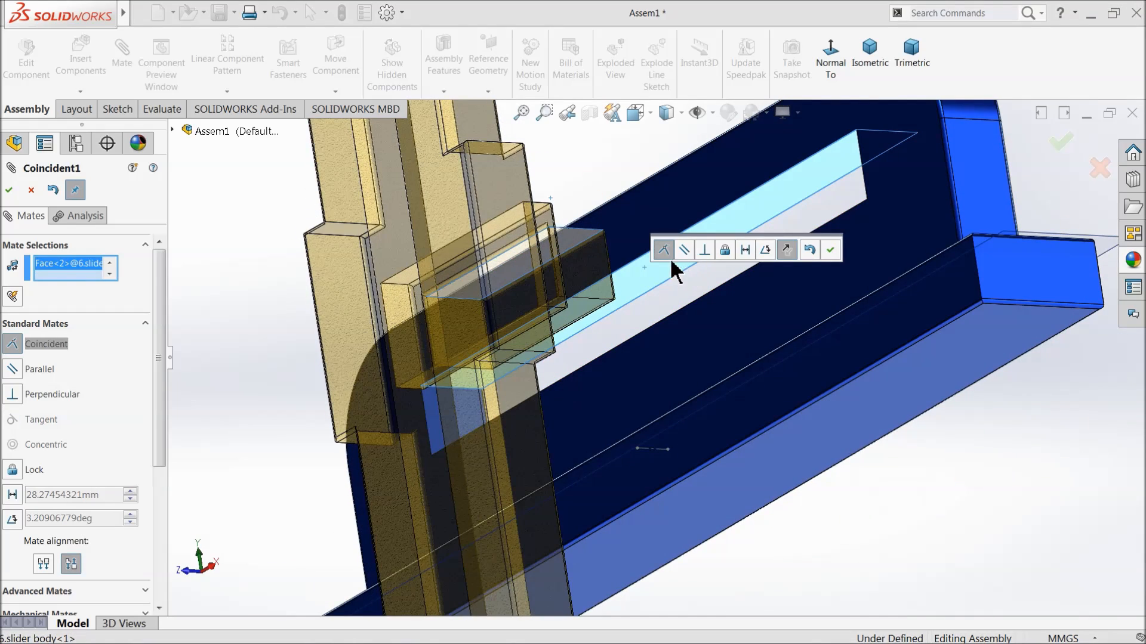
click(830, 250)
Add a coincident mate between the slider's back face and the slider body's front face, and finish mating.
scroll(621, 301, up, 3)
middle_drag(634, 305, 663, 474)
click(738, 473)
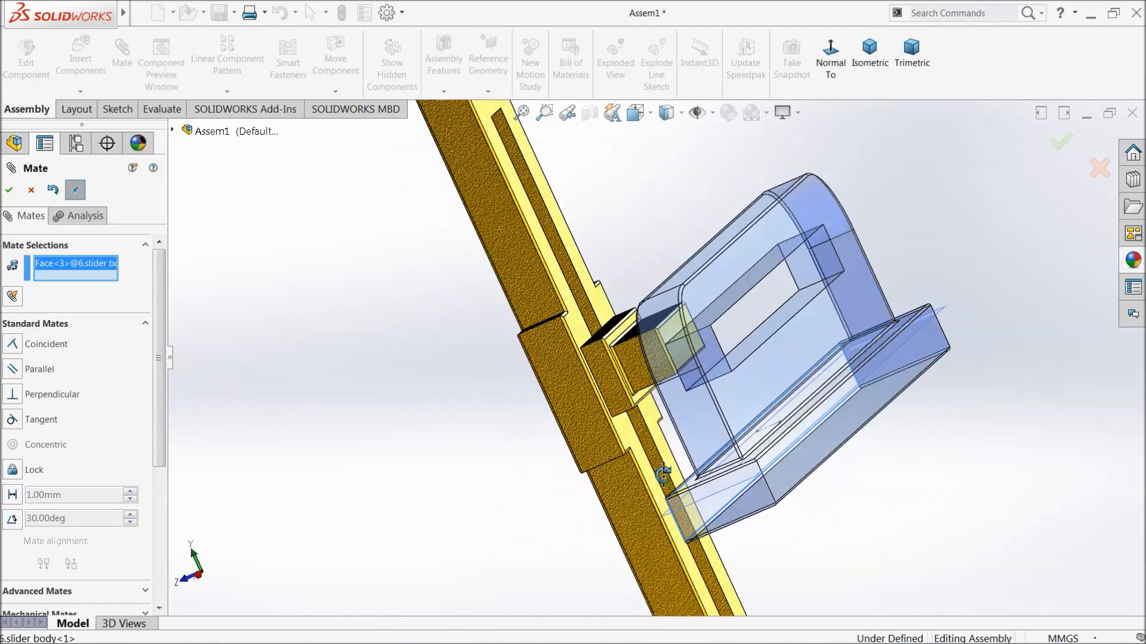
click(637, 452)
middle_drag(630, 447, 616, 409)
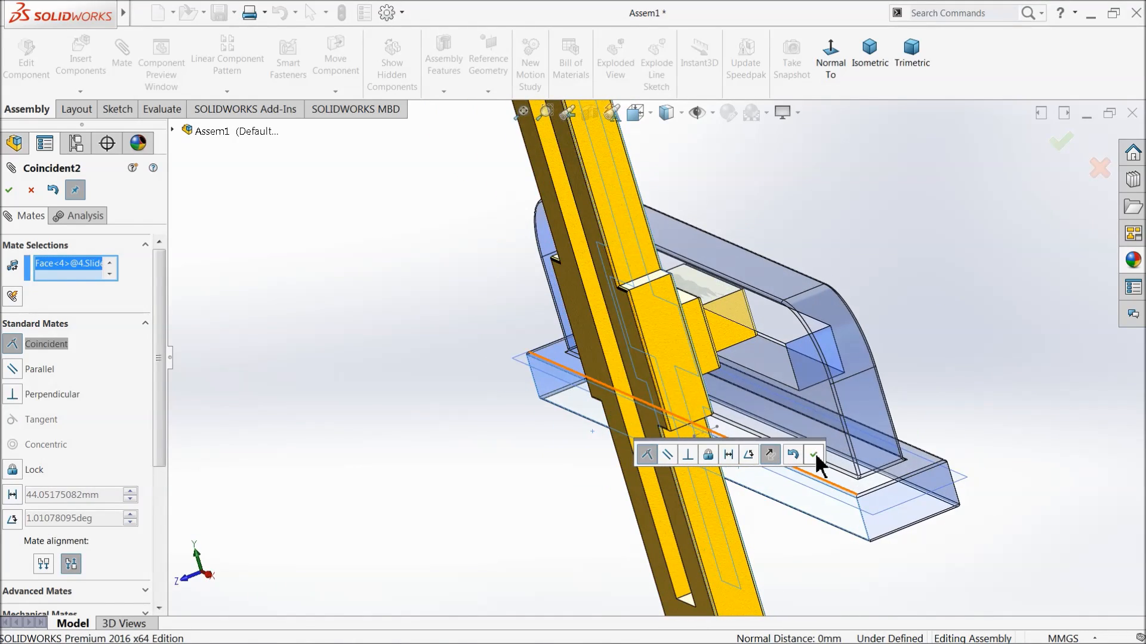
click(814, 455)
middle_drag(403, 353, 452, 353)
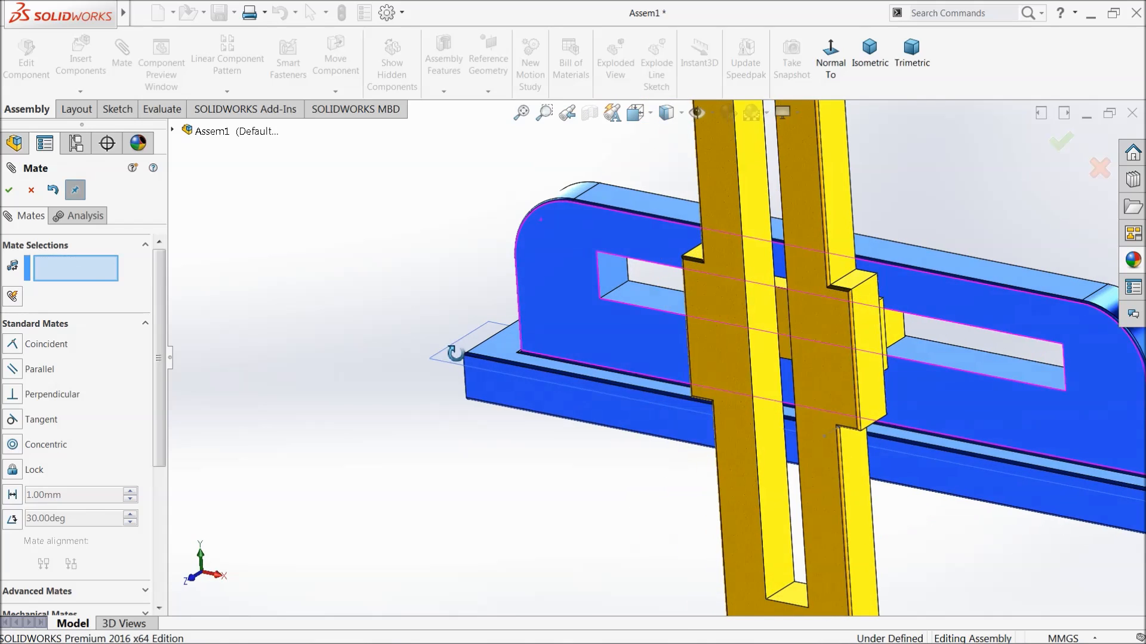
click(8, 190)
Move the yellow slider back and forth along the slider body's slot to test its travel from both sides.
scroll(657, 366, up, 2)
drag(783, 348, 869, 365)
middle_drag(900, 384, 775, 432)
scroll(776, 428, up, 4)
scroll(501, 317, down, 4)
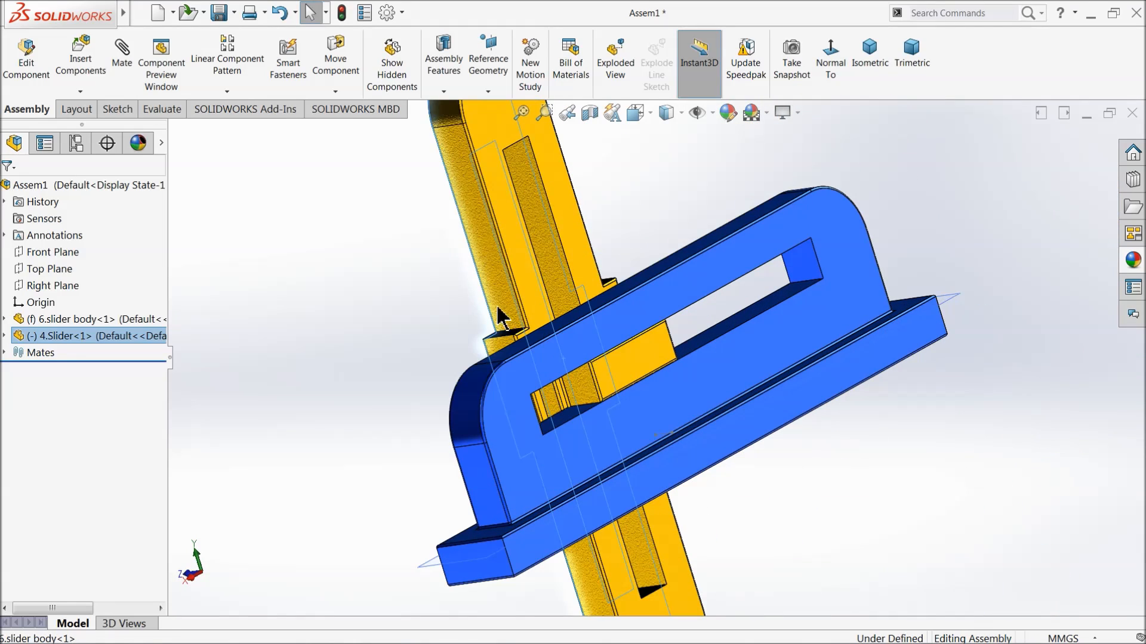
drag(504, 298, 622, 273)
middle_drag(391, 301, 382, 367)
scroll(363, 362, down, 2)
click(543, 306)
drag(458, 356, 519, 374)
click(368, 230)
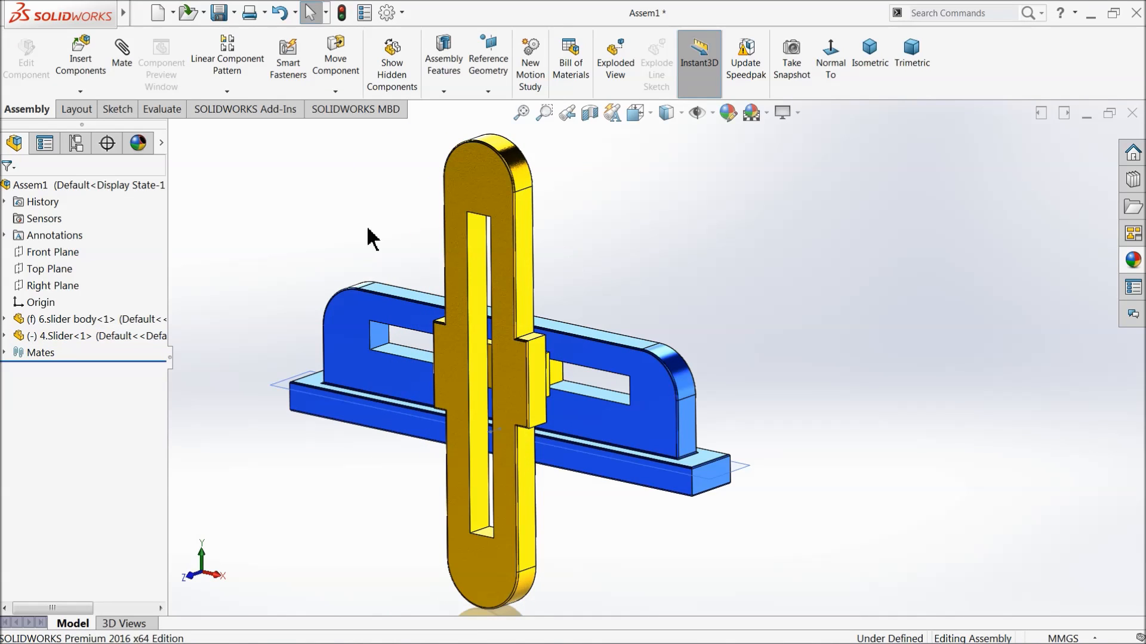
Insert the 3.connector part and place it in front of the lower end of the slider's slot.
click(83, 74)
click(71, 486)
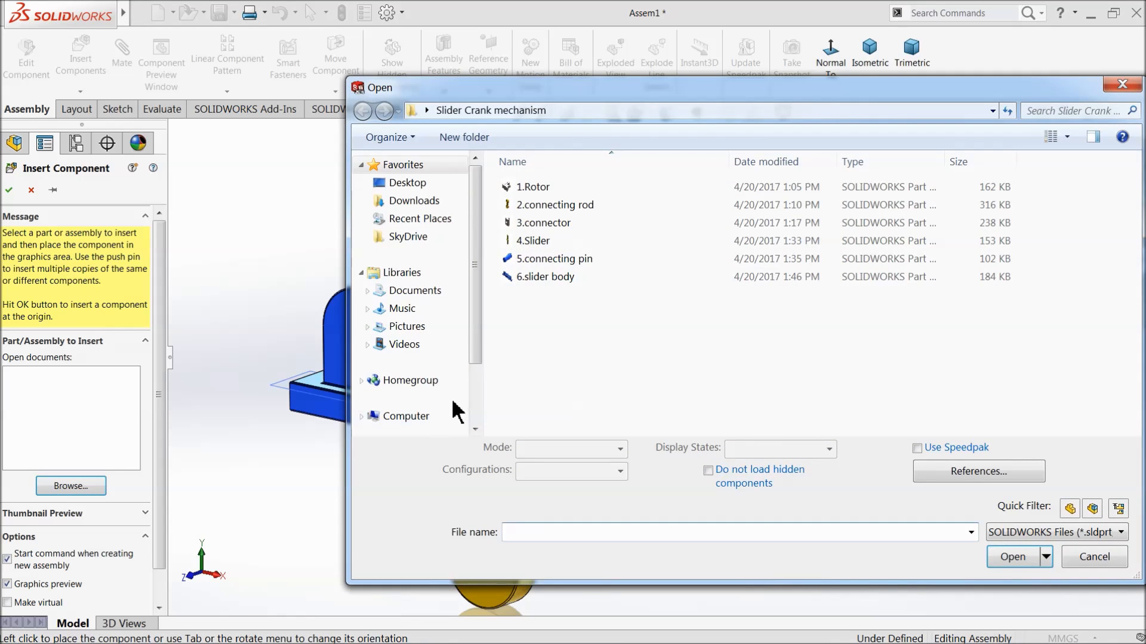
click(543, 222)
click(1012, 555)
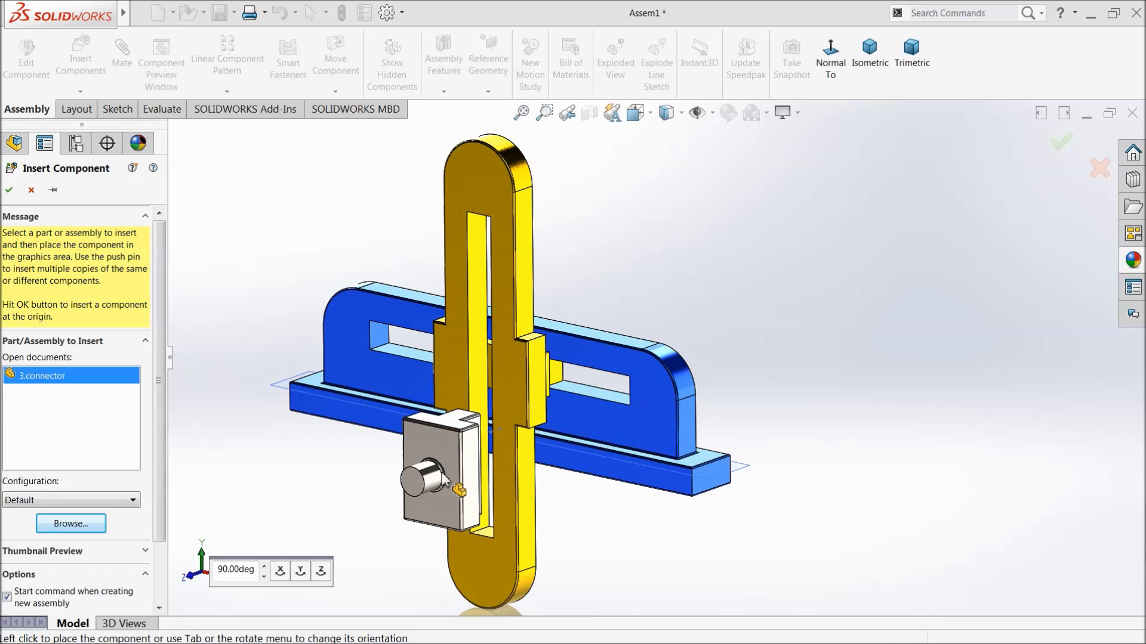
click(468, 494)
scroll(521, 466, down, 2)
middle_drag(435, 453, 474, 458)
click(494, 456)
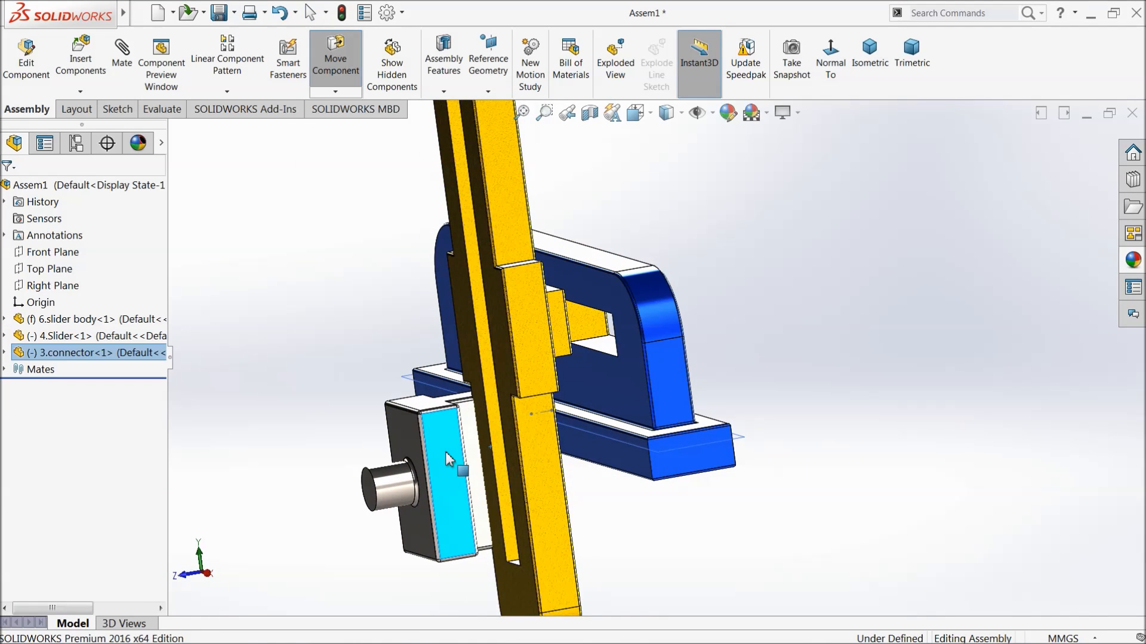
middle_drag(494, 457, 543, 446)
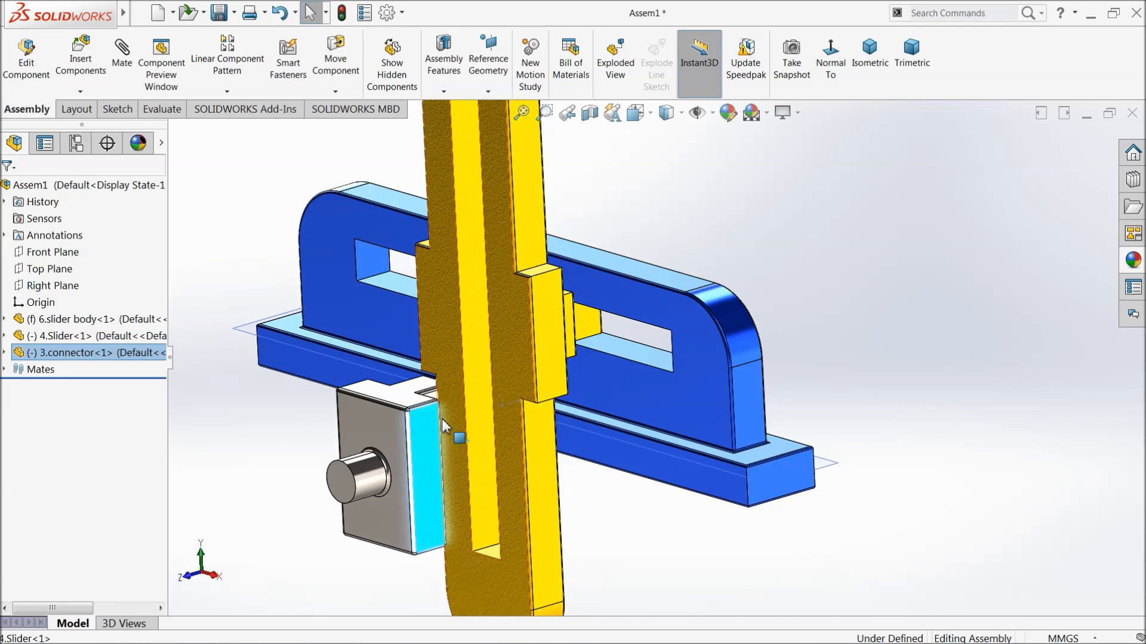
Add a coincident mate between the side face of the connector's tongue and the inner side face of the slider's slot.
scroll(443, 424, down, 3)
drag(442, 435, 413, 449)
click(192, 376)
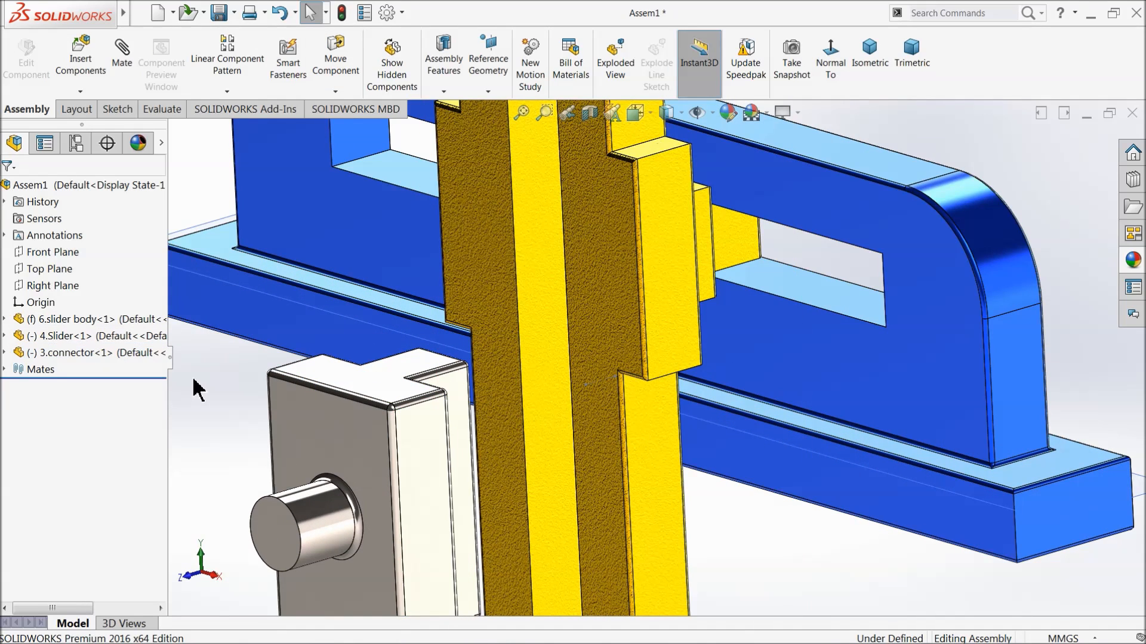
click(118, 55)
click(568, 445)
middle_drag(568, 445, 718, 482)
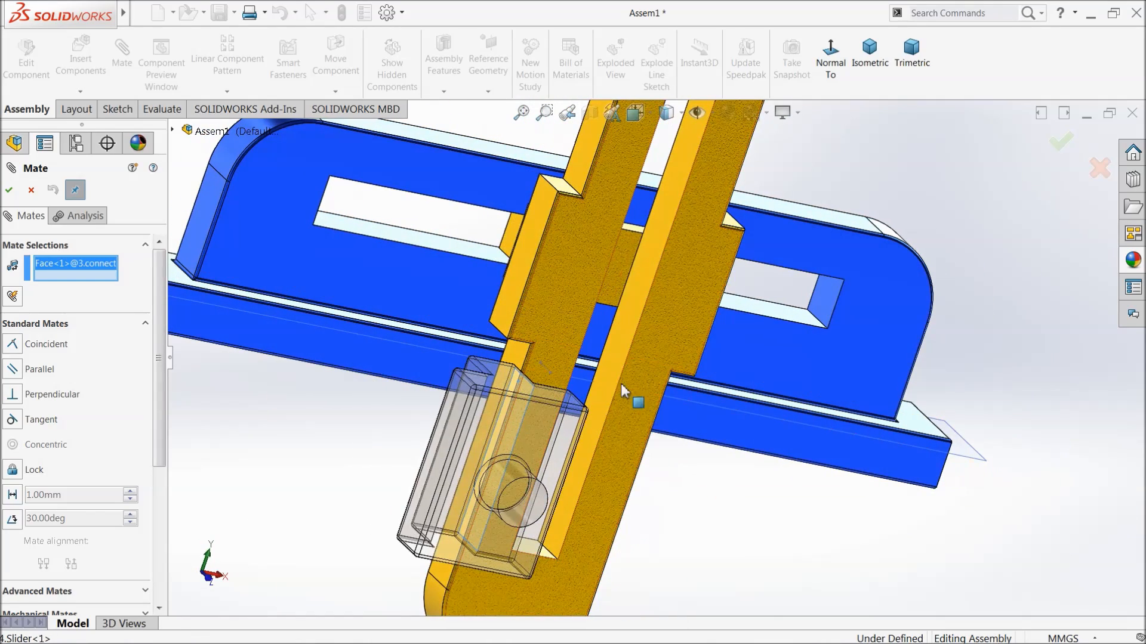
click(607, 371)
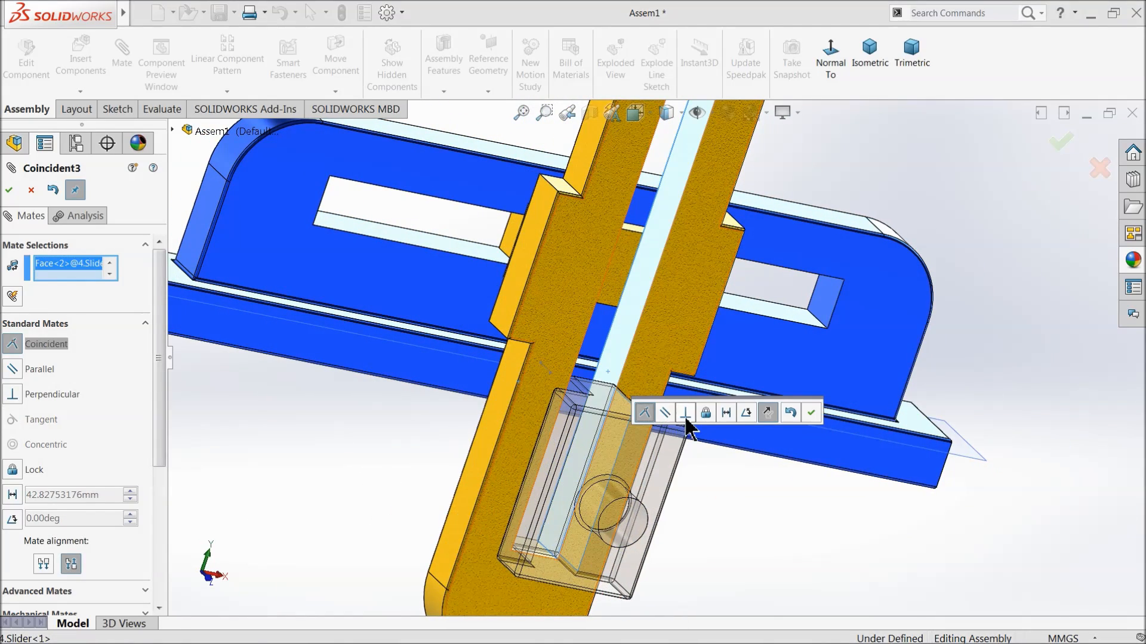
click(811, 412)
Add a coincident mate between the connector's shoulder face beside the tongue and the slider's front face, and finish mating.
middle_drag(606, 467, 625, 497)
scroll(670, 390, down, 8)
middle_drag(659, 377, 626, 525)
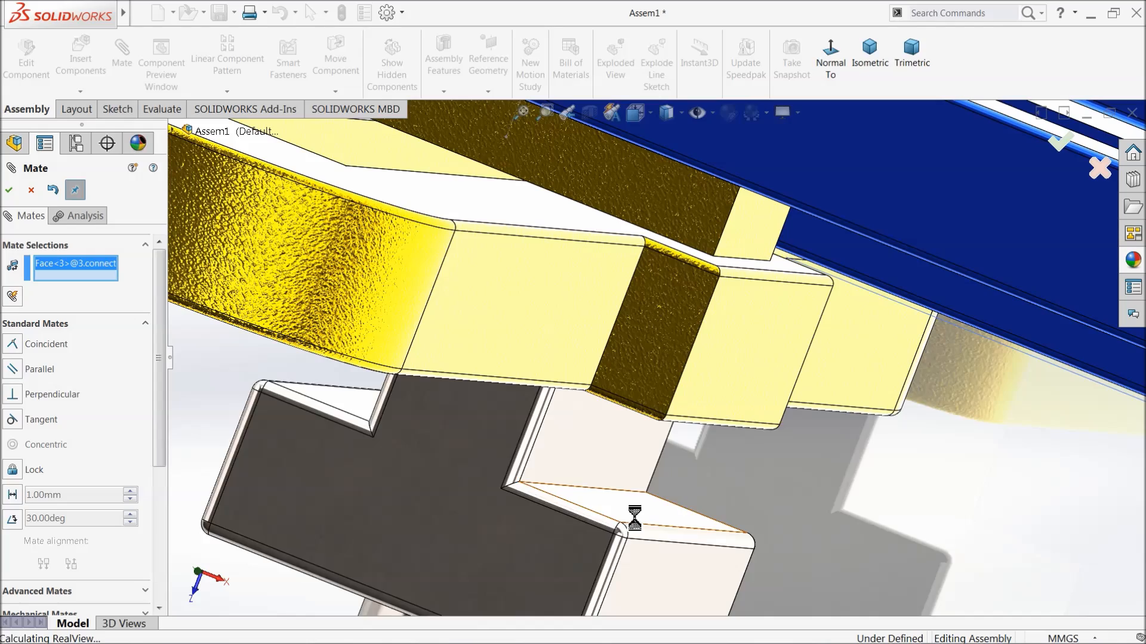
middle_drag(677, 493, 737, 355)
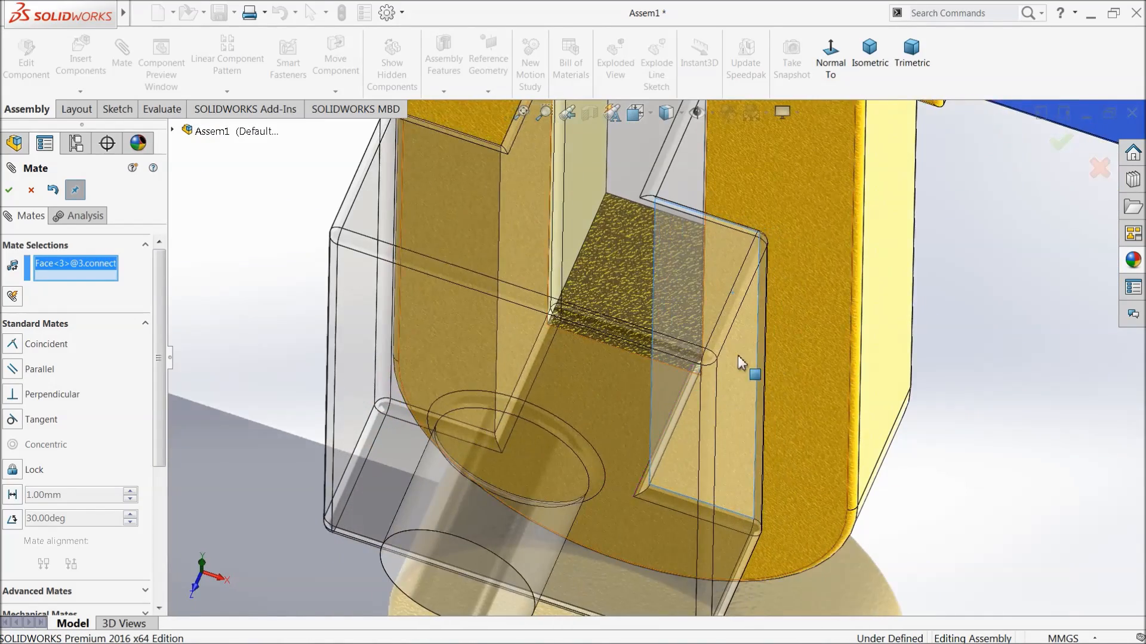
click(810, 197)
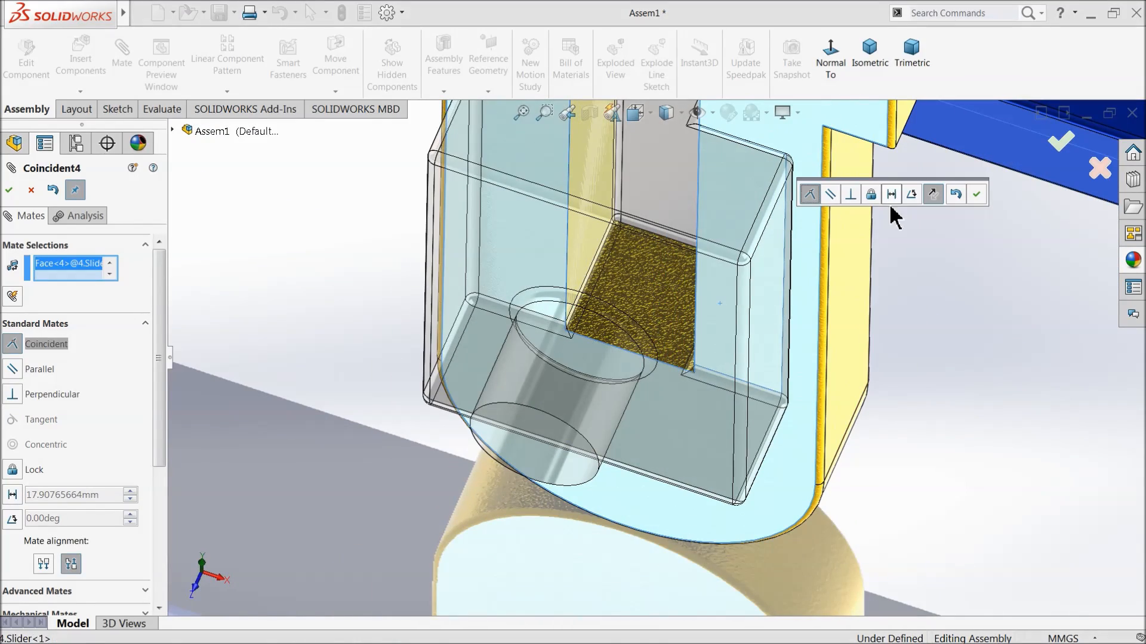
click(976, 194)
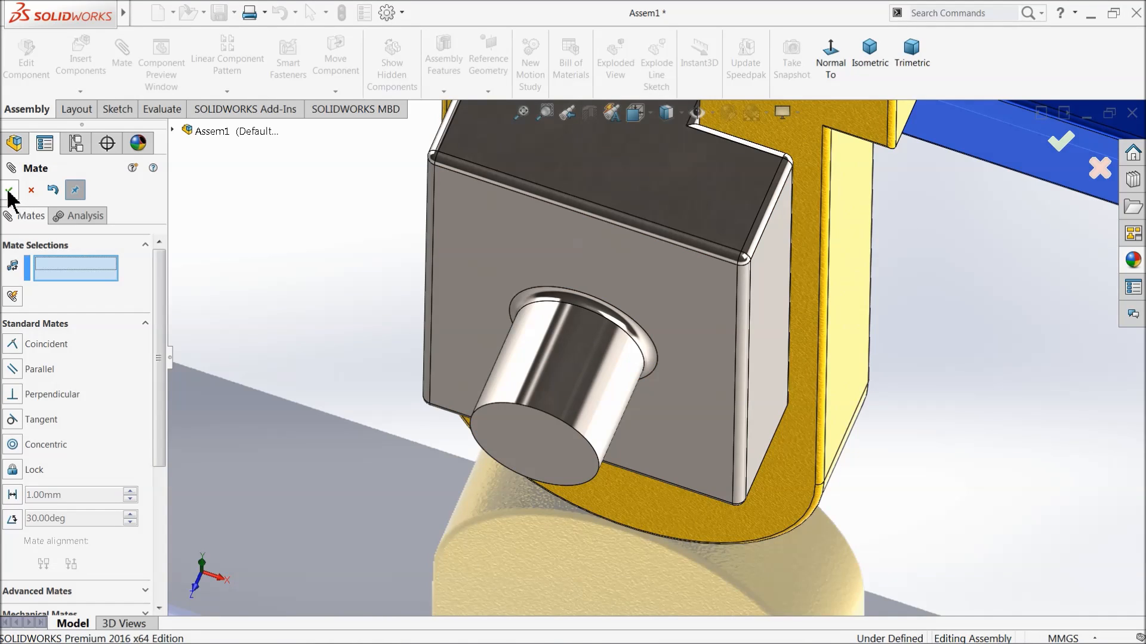
click(10, 190)
Move the connector partway up the slider's slot to test its motion.
middle_drag(585, 334, 599, 258)
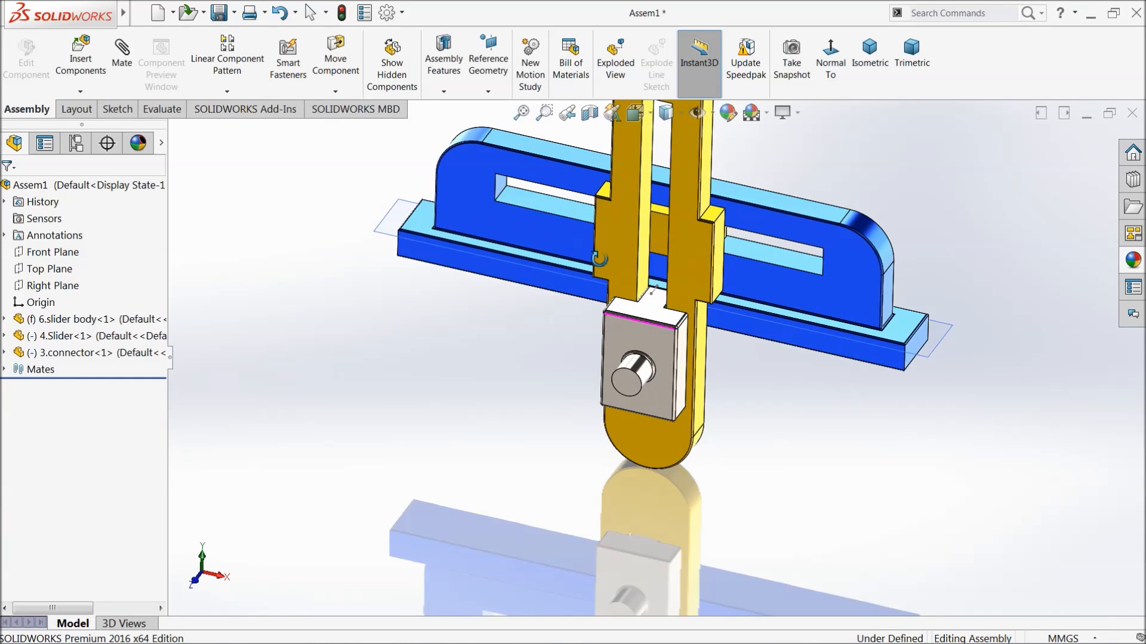
scroll(652, 251, up, 3)
scroll(659, 248, down, 1)
scroll(657, 489, down, 3)
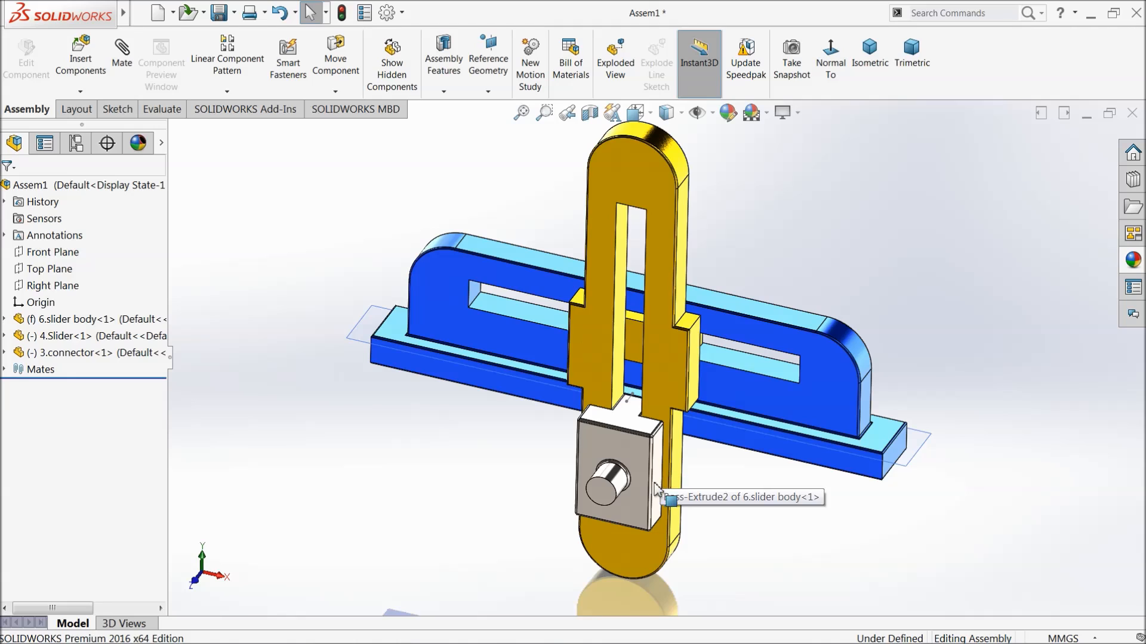
drag(656, 489, 624, 406)
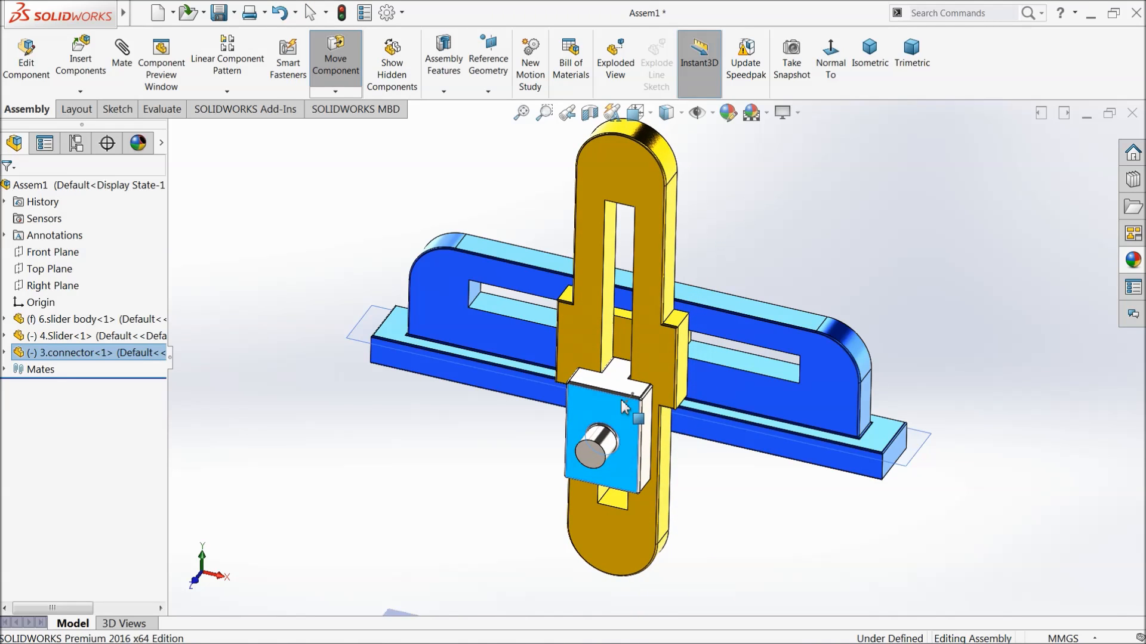
click(227, 239)
Insert the 2.connecting rod and 5.connecting pin parts together, placing the rod in front of the slider body and the pin beside it.
click(86, 66)
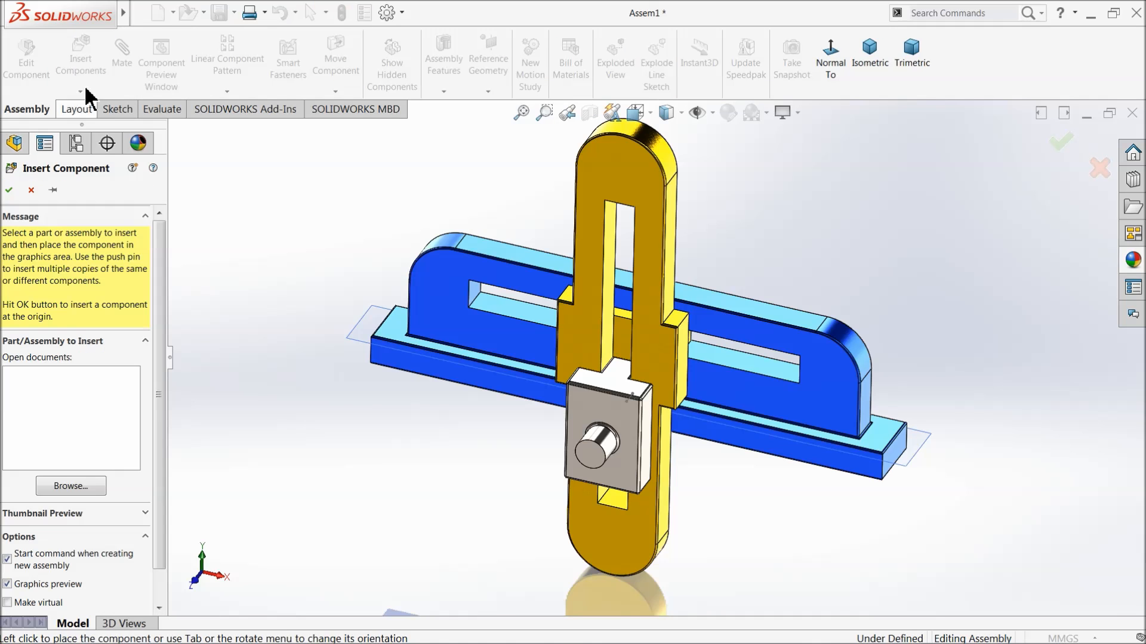
click(67, 485)
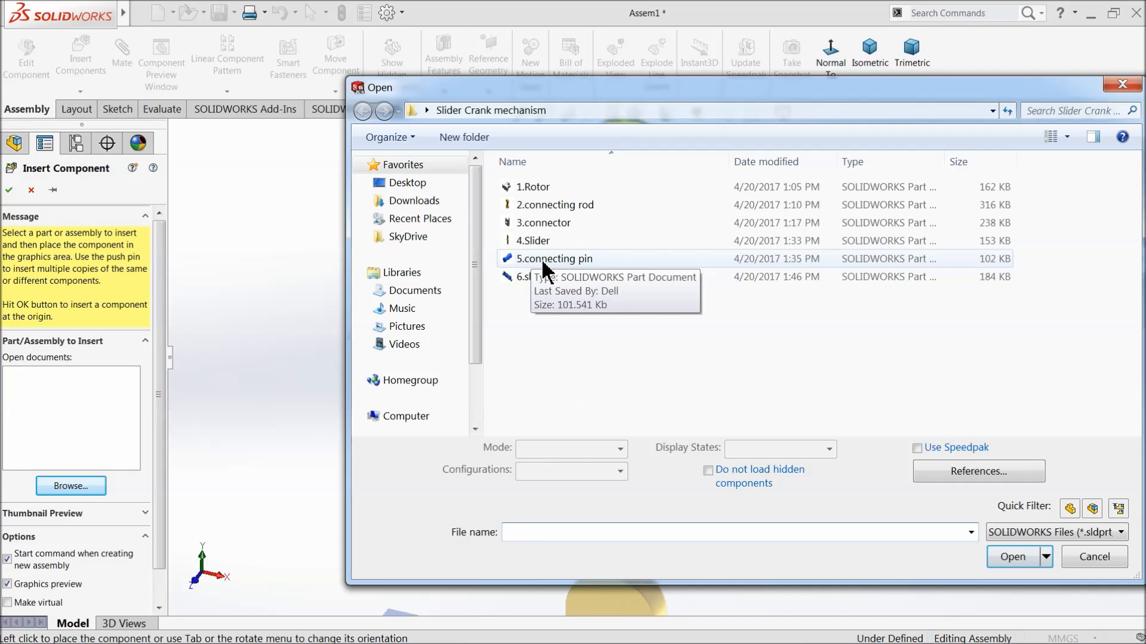
click(540, 258)
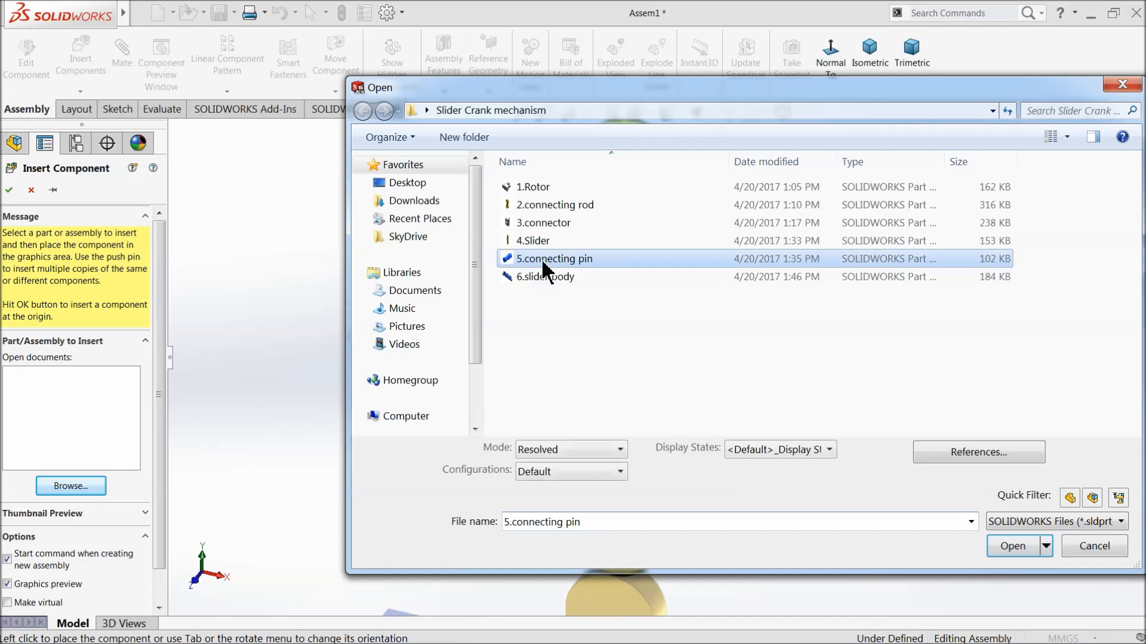
shift+click(547, 202)
click(557, 207)
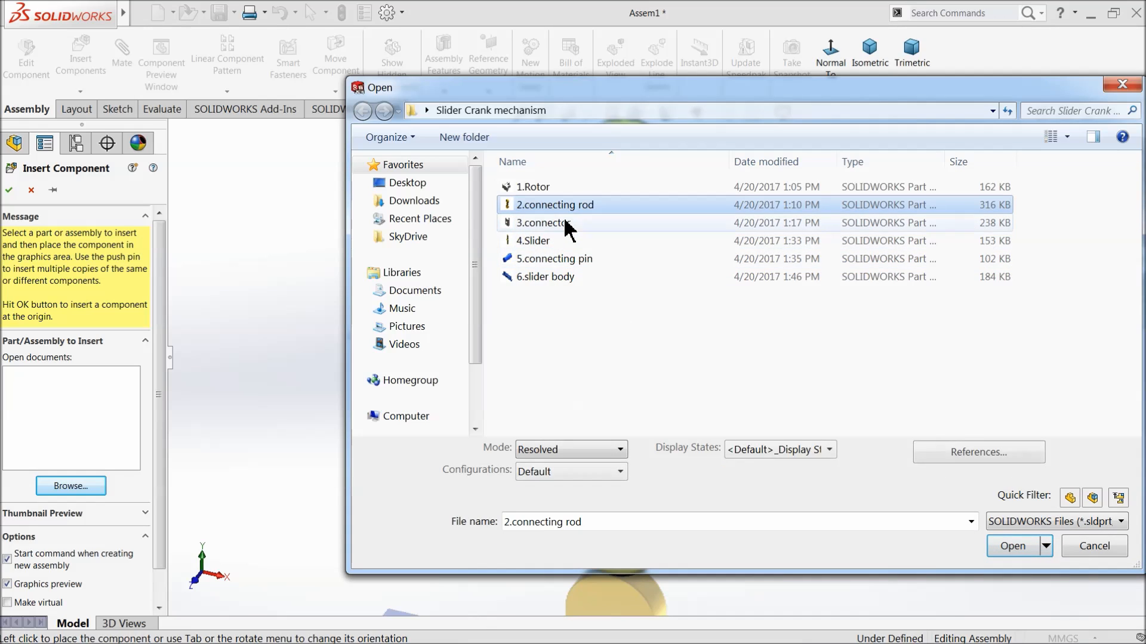
ctrl+click(564, 263)
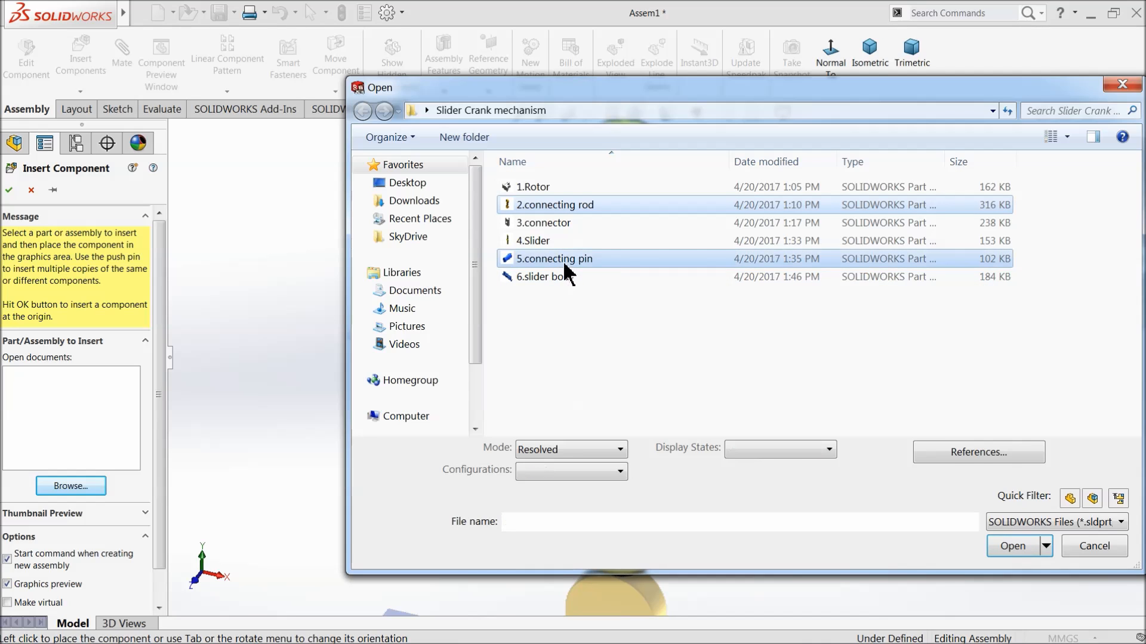
click(994, 550)
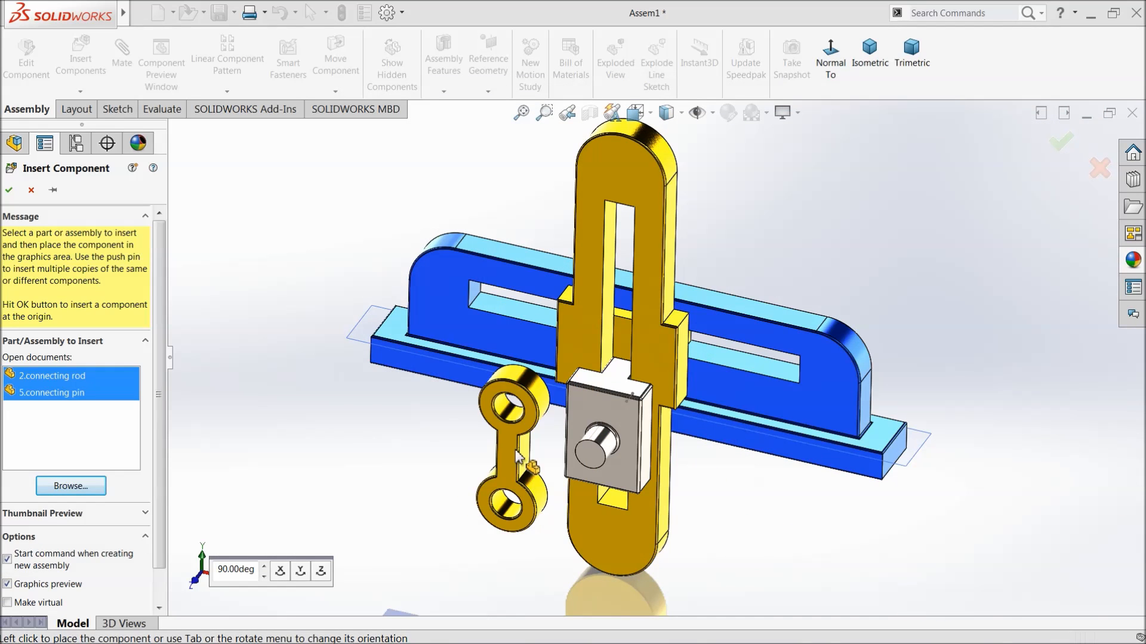
click(451, 442)
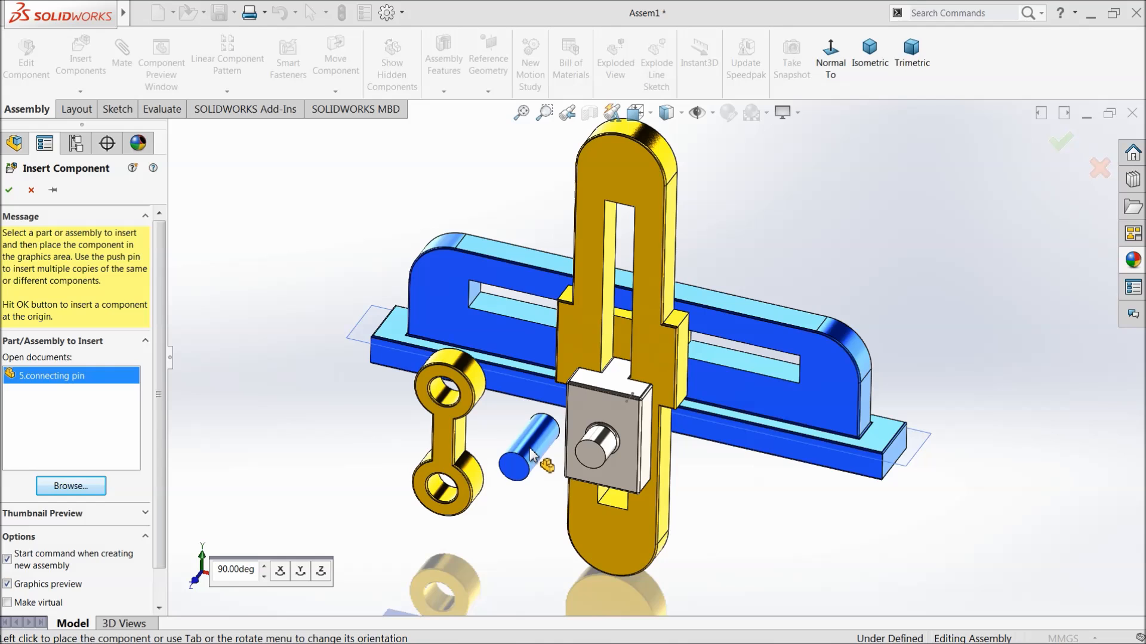
click(364, 447)
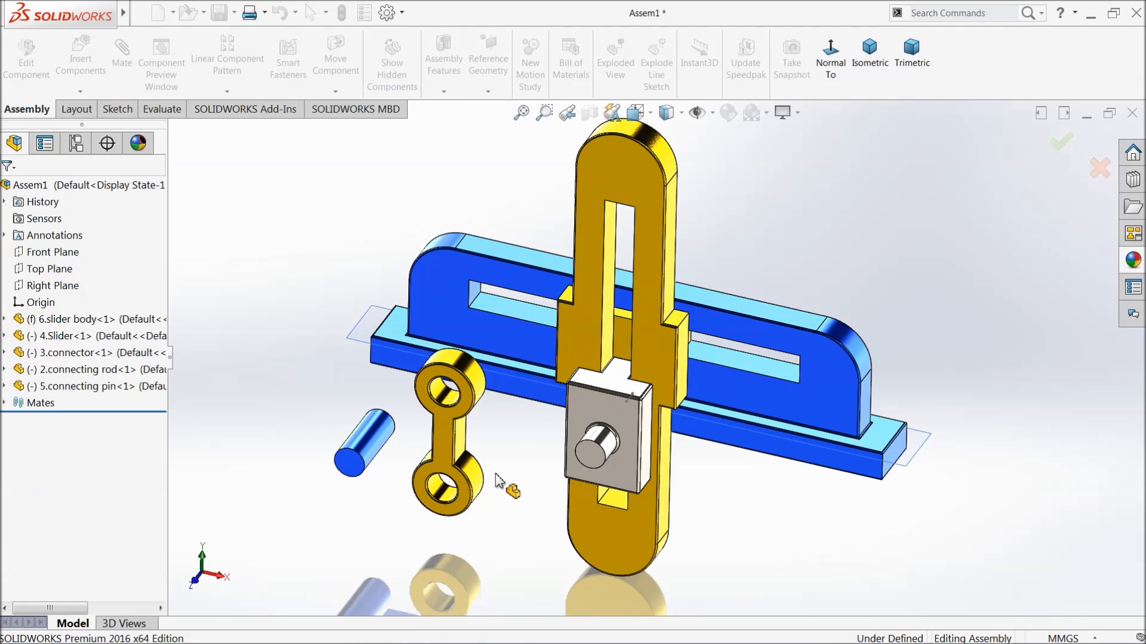
Add a concentric mate between the connecting rod's lower hole and the connector's cylindrical stub.
scroll(523, 490, down, 3)
click(123, 49)
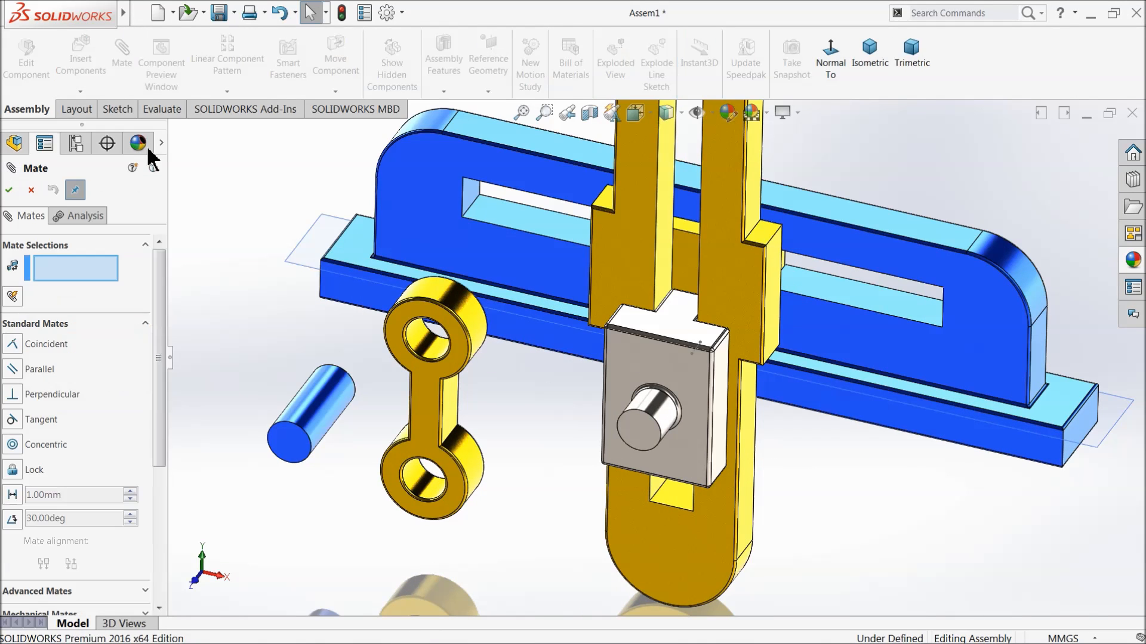
click(424, 490)
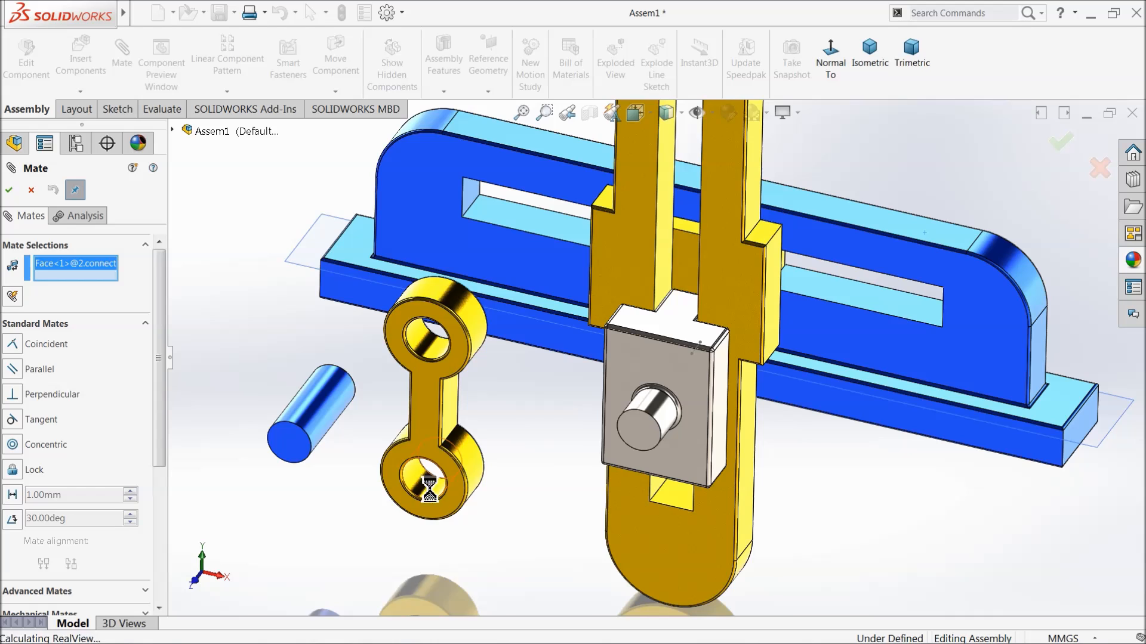
click(669, 419)
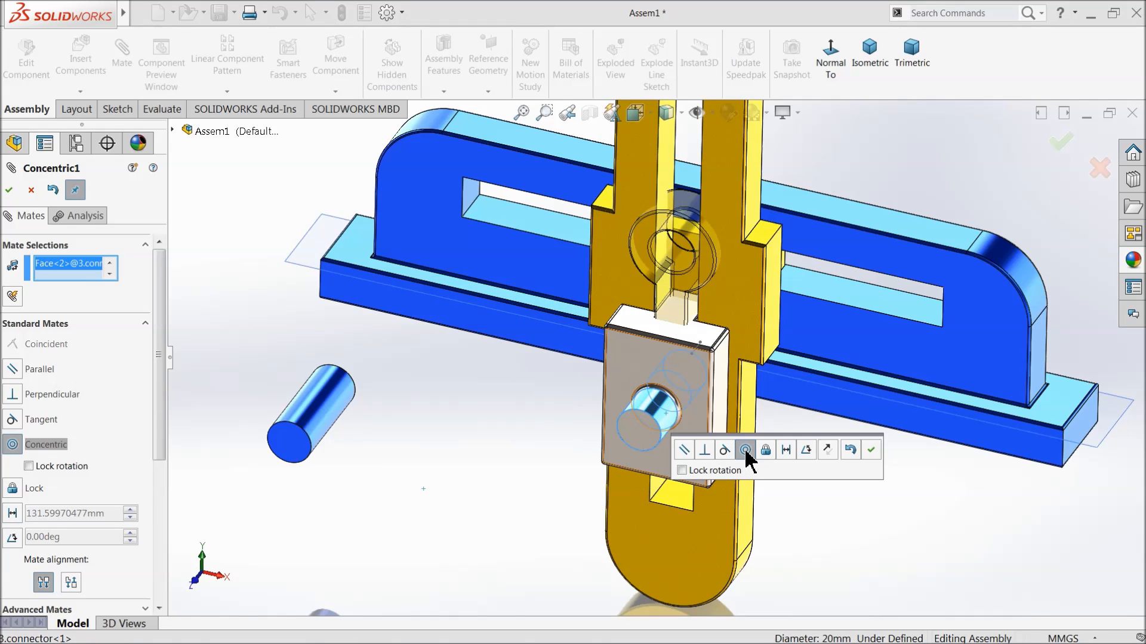
click(870, 453)
Add a coincident mate between the end face of the connector's stub and the connecting rod's front face.
drag(674, 281, 484, 357)
scroll(499, 448, down, 5)
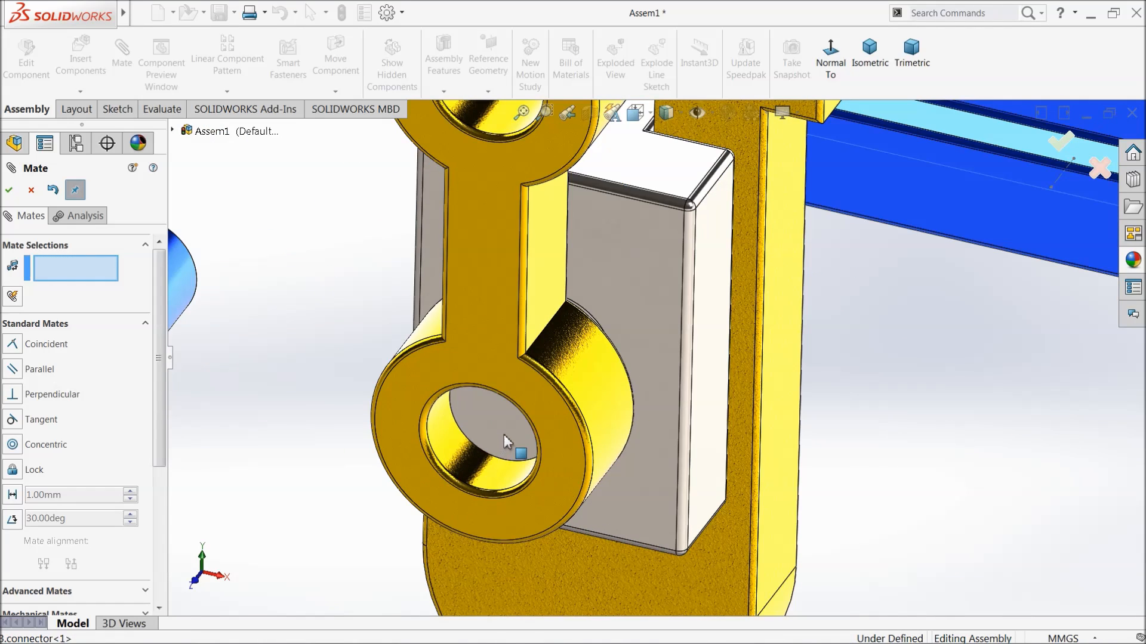
click(506, 442)
click(532, 405)
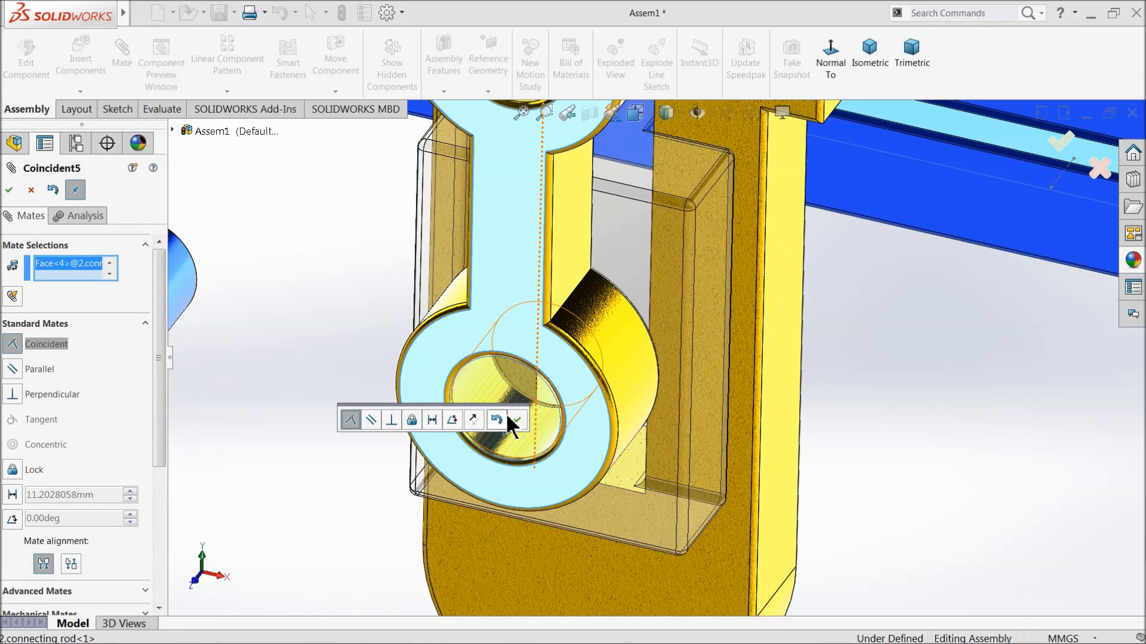
click(517, 420)
scroll(519, 421, up, 6)
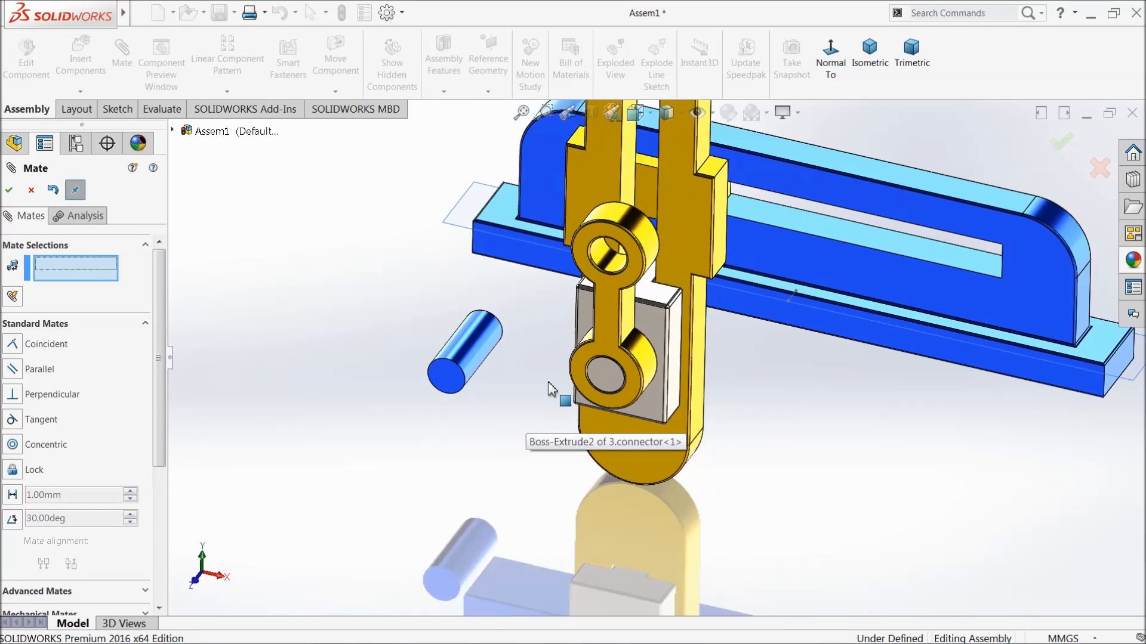
Add a concentric mate between the connecting pin's cylindrical face and the connecting rod's upper hole.
scroll(625, 299, down, 2)
drag(591, 229, 491, 334)
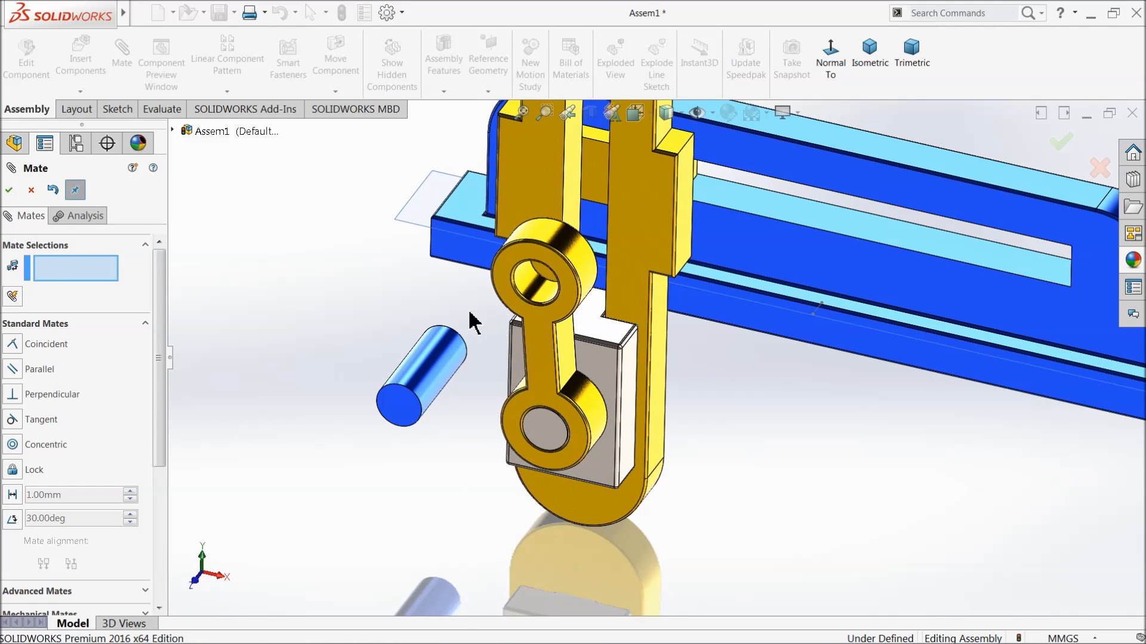
scroll(442, 336, down, 2)
click(440, 376)
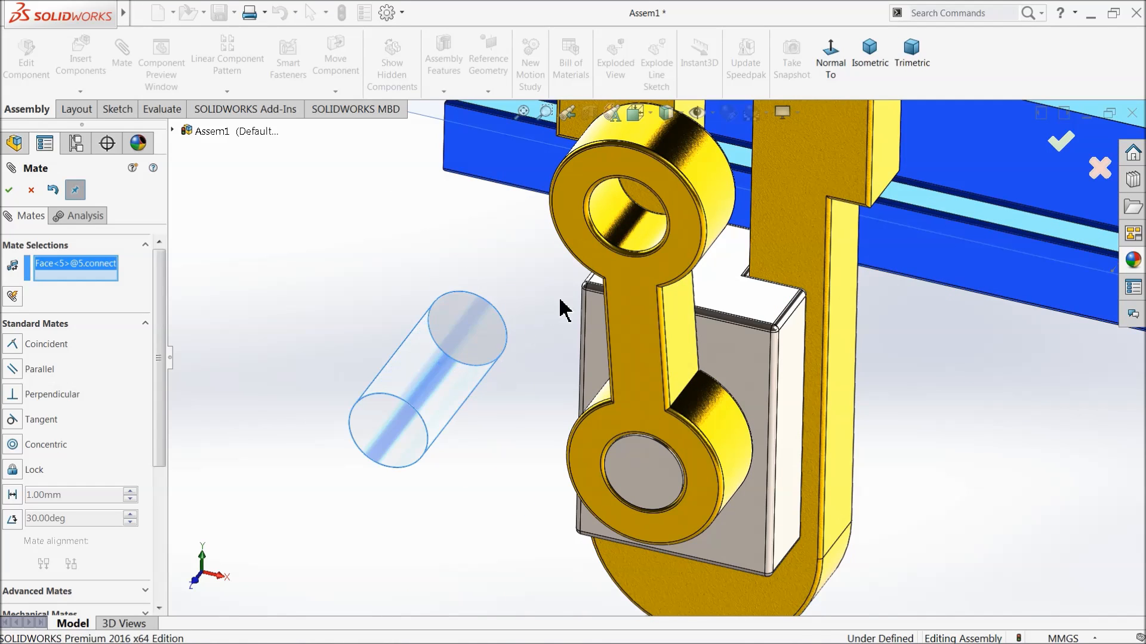
click(617, 218)
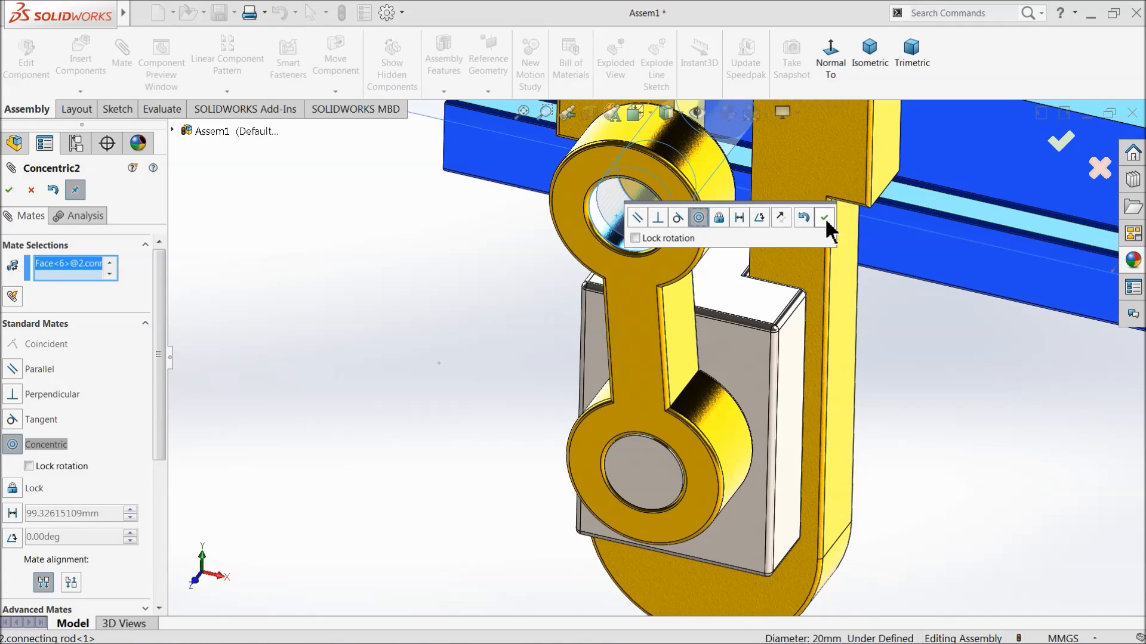
click(824, 217)
Add a coincident mate between the connecting pin's front end face and the connecting rod's front face.
scroll(704, 226, up, 2)
scroll(624, 364, down, 6)
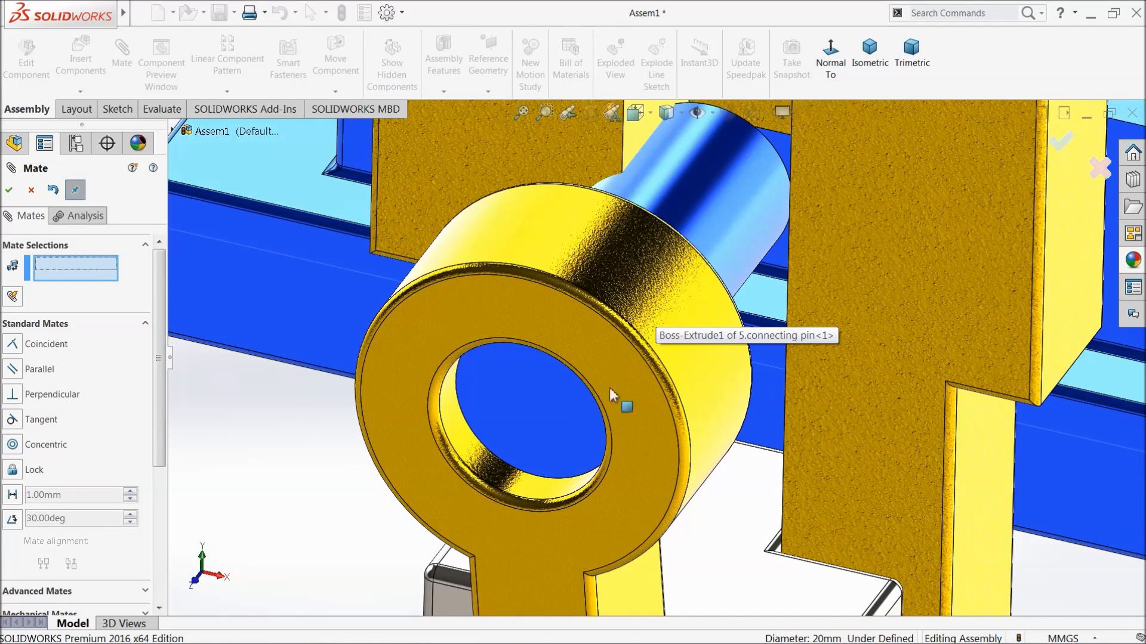
click(549, 430)
click(454, 315)
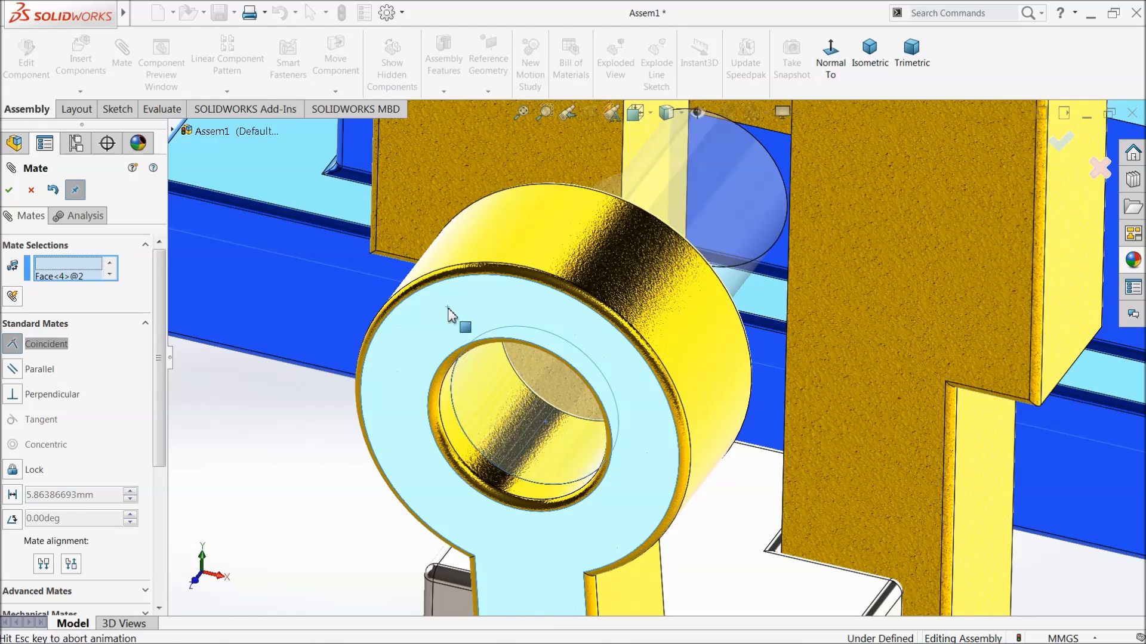
click(427, 296)
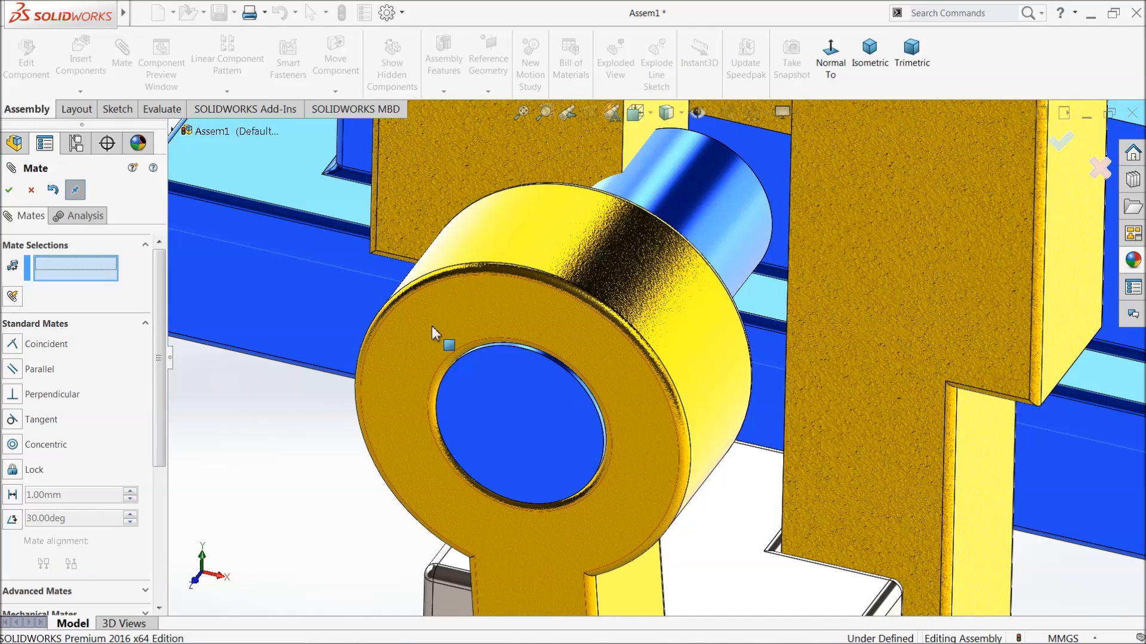
scroll(371, 439, up, 5)
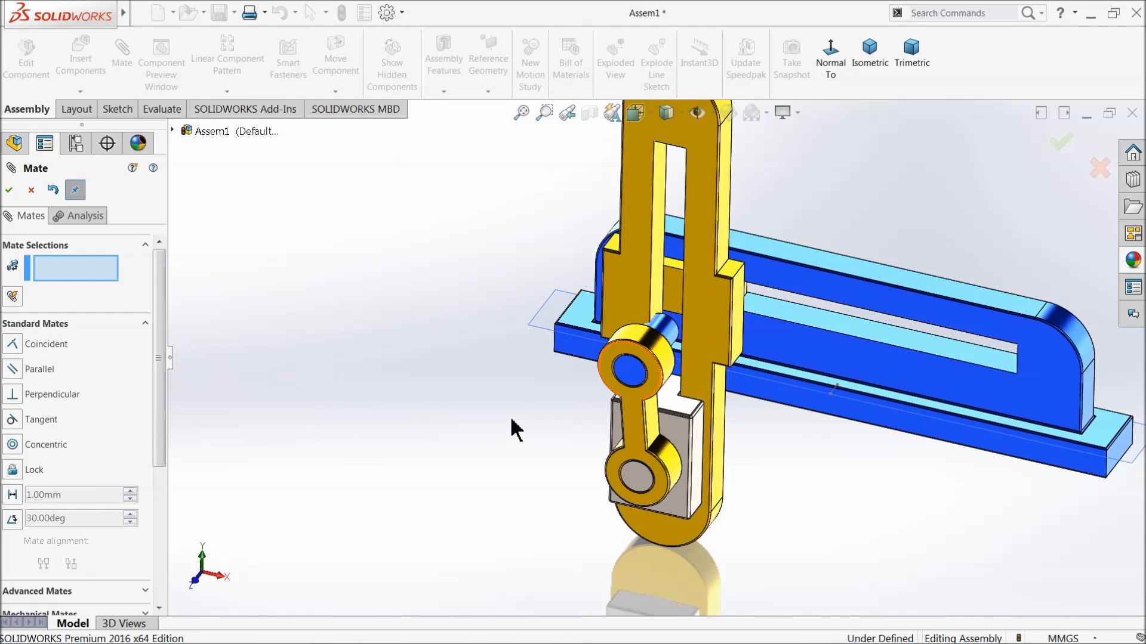
click(31, 191)
Delete the Coincident6 mate between the connecting pin and the connecting rod.
click(4, 403)
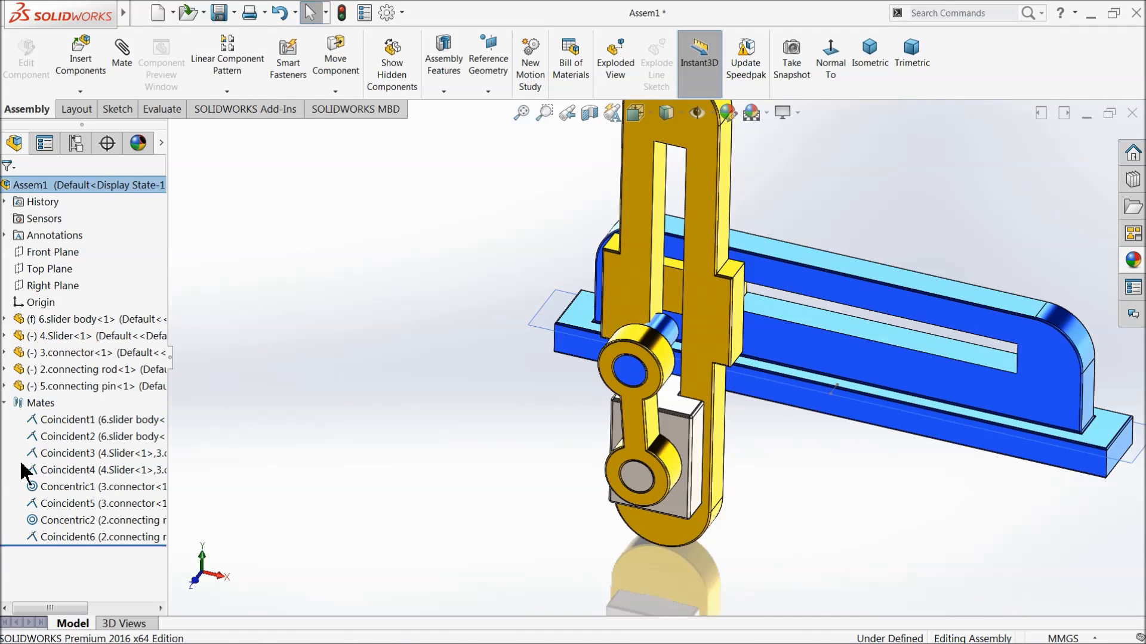
click(41, 537)
right_click(40, 537)
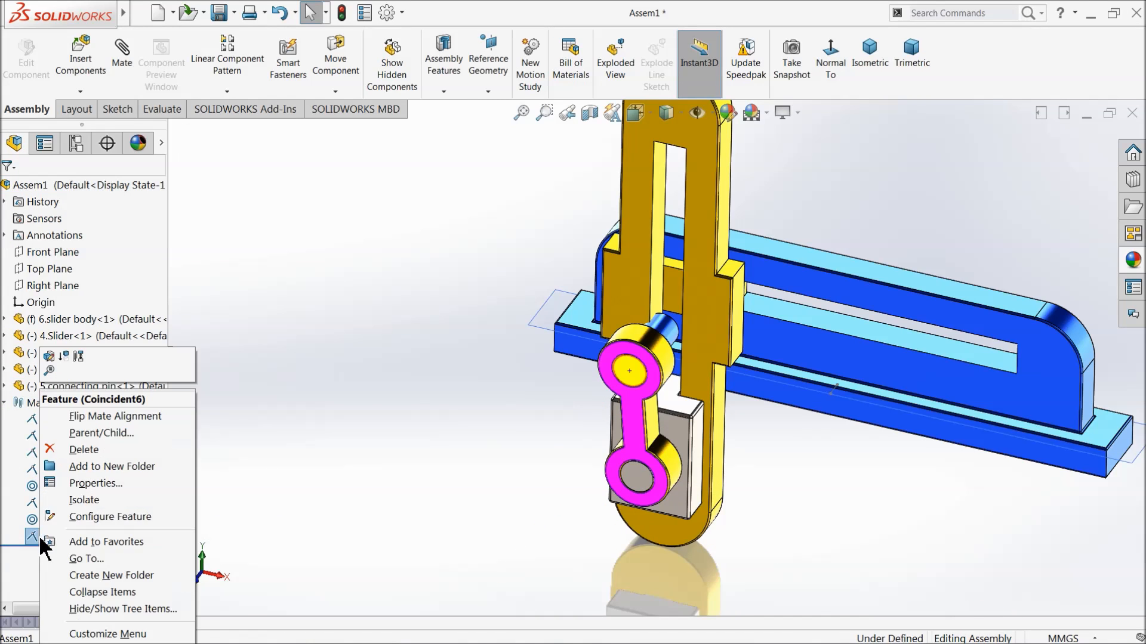
click(114, 450)
click(672, 221)
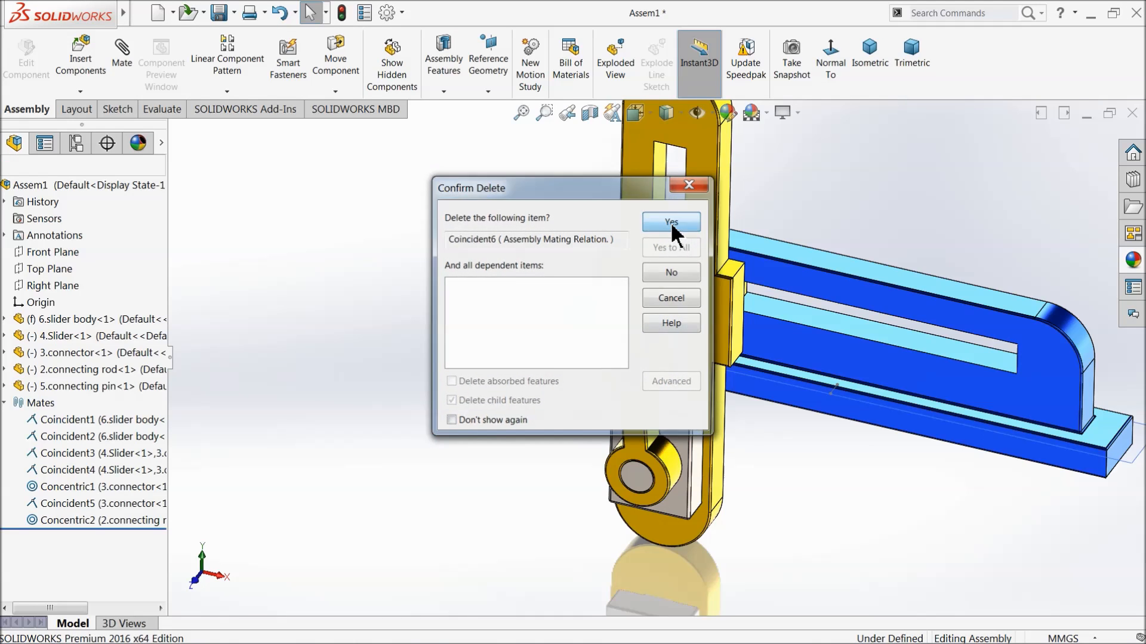
Pull the connecting pin forward through the connecting rod's upper hole so most of it extends in front of the rod.
scroll(597, 394, down, 5)
click(584, 406)
drag(583, 406, 504, 500)
Add a coincident mate between the connecting pin's rear end face and the connecting rod's back face.
middle_drag(610, 416, 788, 463)
scroll(621, 421, down, 4)
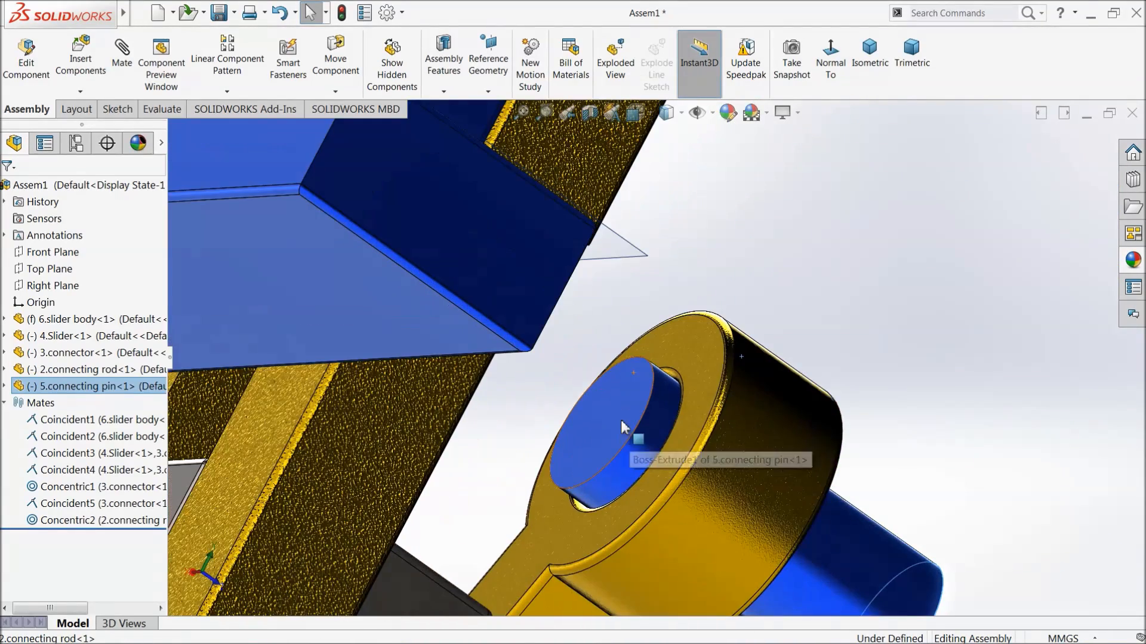
click(773, 276)
click(127, 54)
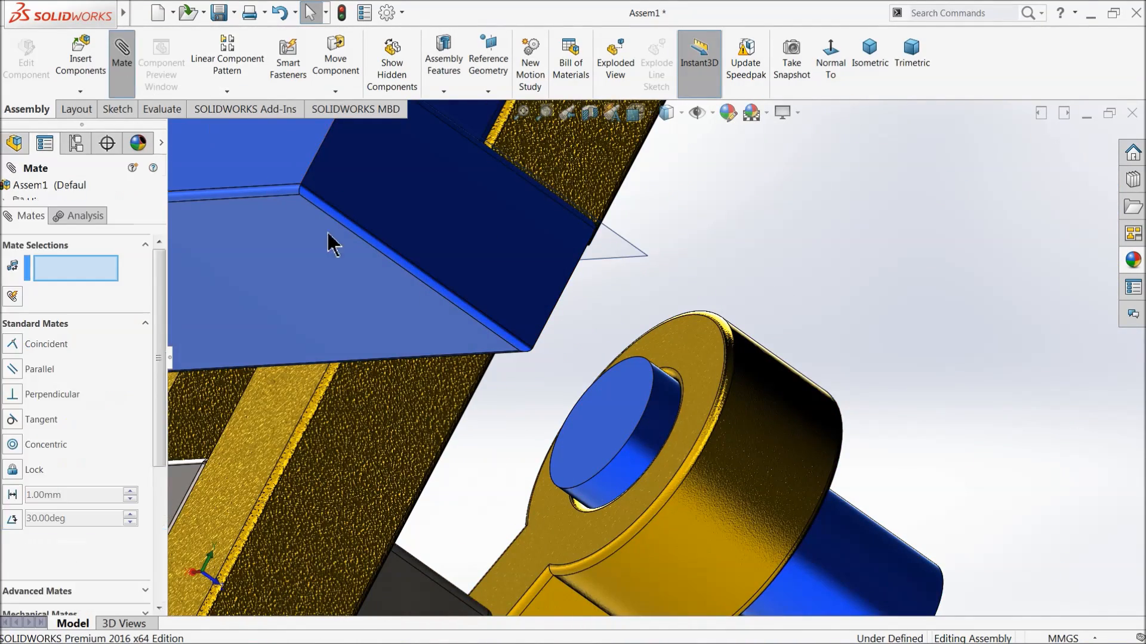
click(630, 421)
click(700, 358)
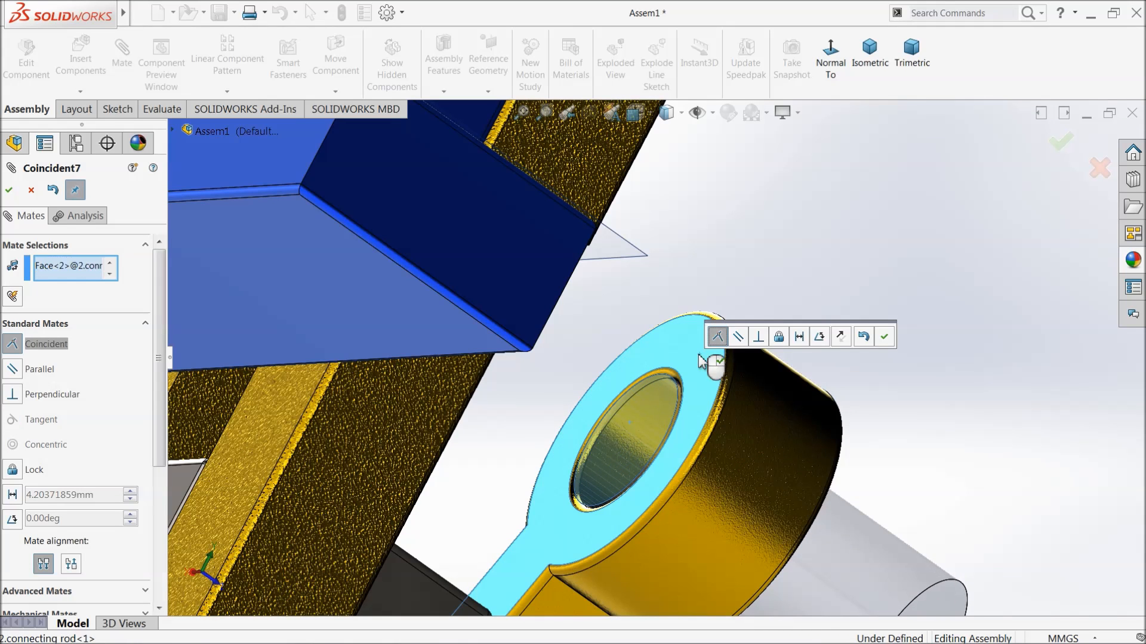
click(884, 336)
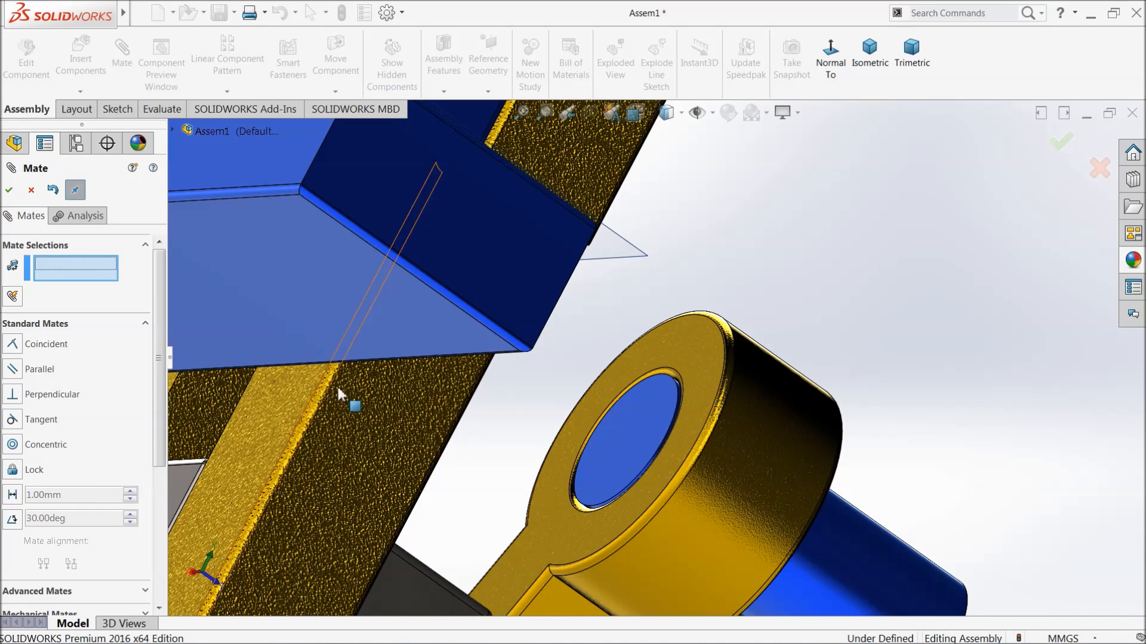
click(9, 190)
Move the slider and its attached parts a short way along the slider body to test the motion.
scroll(607, 413, up, 6)
middle_drag(652, 432, 450, 392)
scroll(449, 393, up, 5)
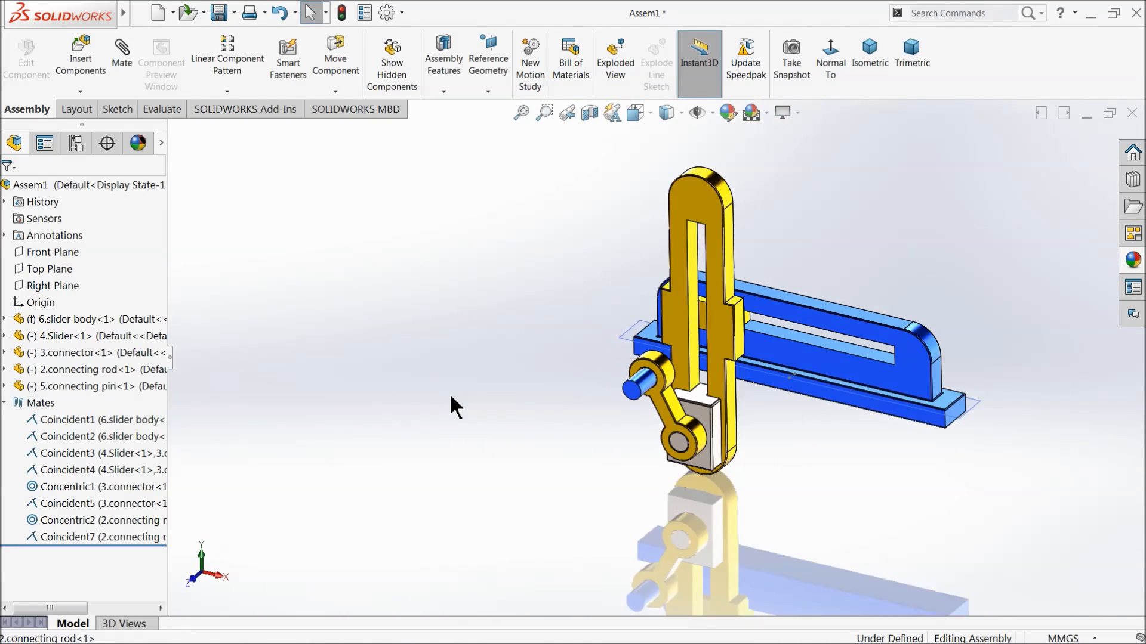
scroll(881, 336, down, 2)
scroll(826, 339, down, 2)
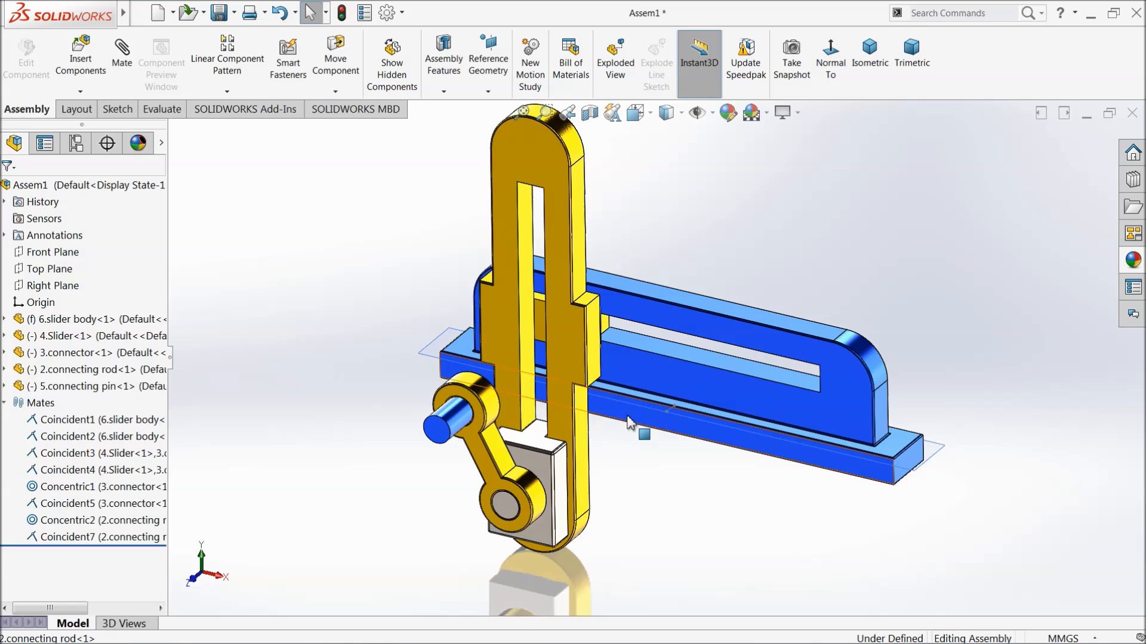
scroll(628, 423, down, 2)
click(608, 381)
drag(606, 376, 663, 389)
click(266, 232)
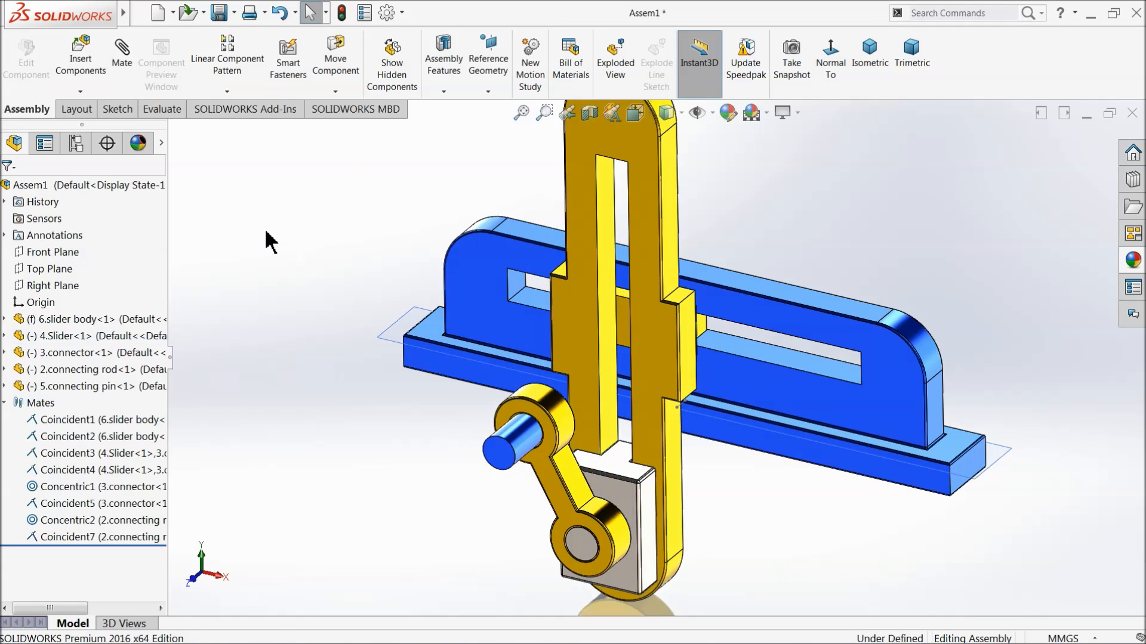
Insert the 1.Rotor part and place it in front of the slider body, beside the connecting rod.
click(77, 65)
click(70, 486)
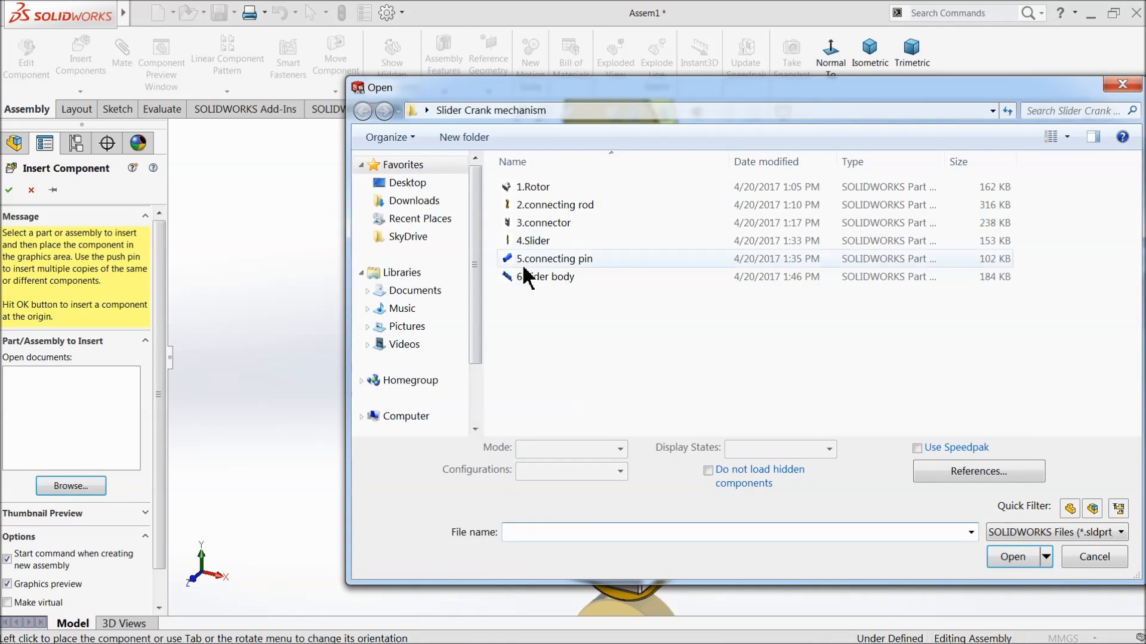
click(536, 187)
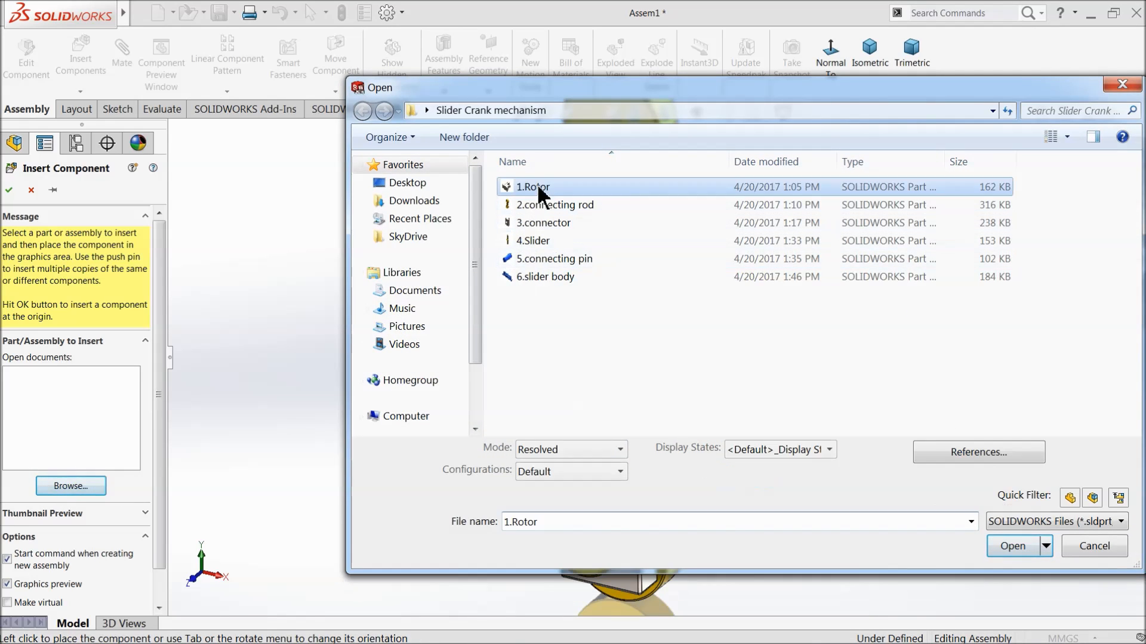
click(1012, 546)
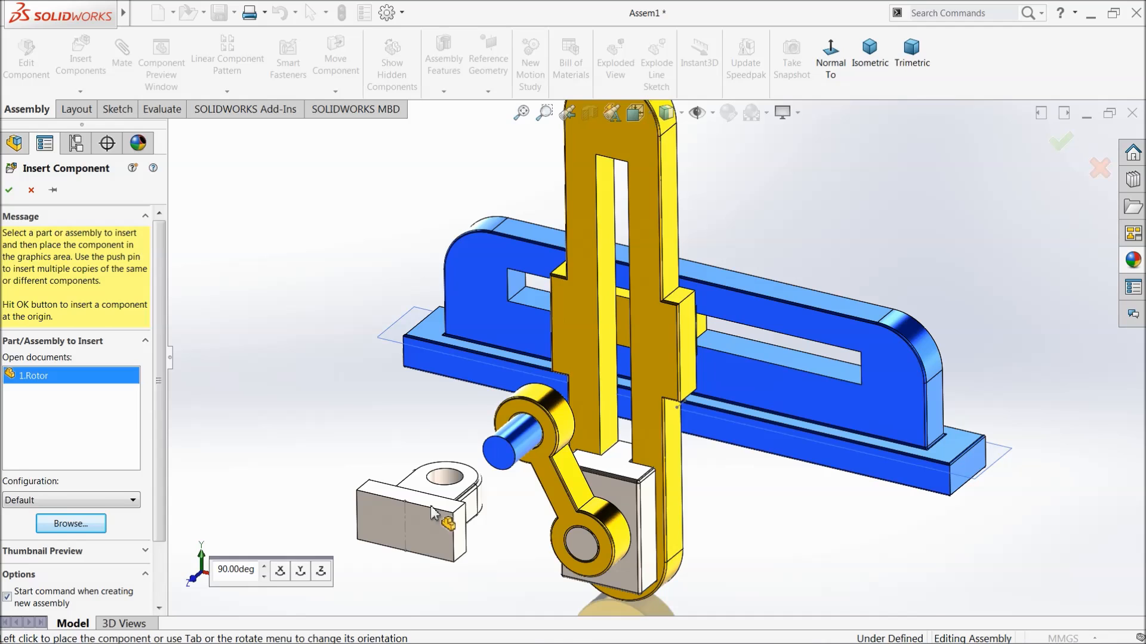
click(437, 511)
Rotate the rotor component freely until its base is down and its hole faces the front.
click(335, 91)
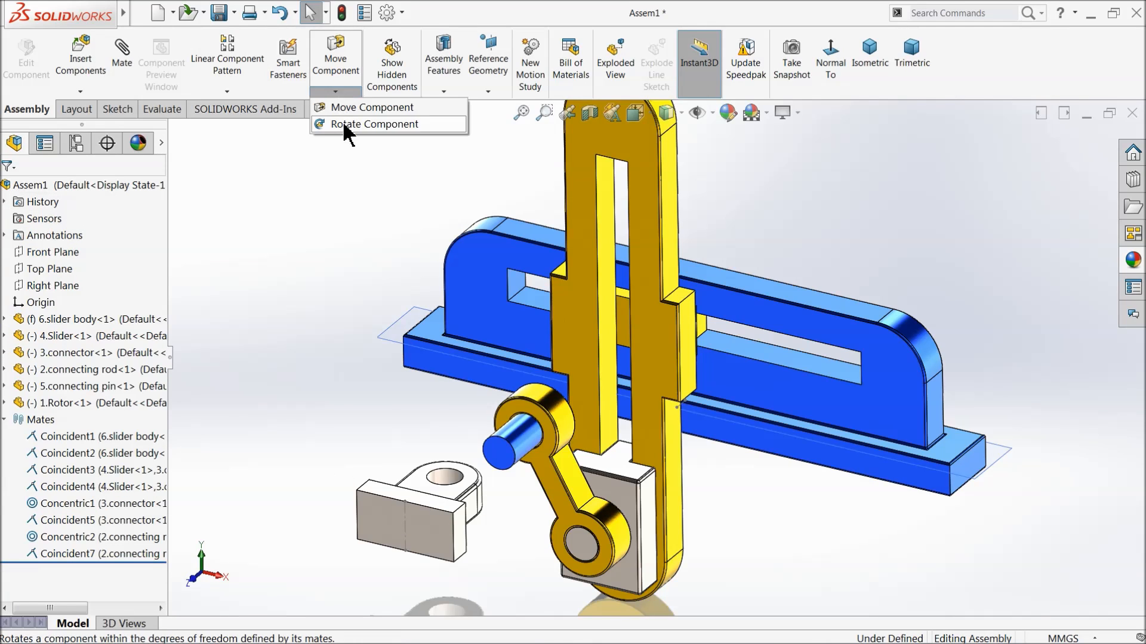
click(343, 123)
drag(440, 501, 302, 473)
click(8, 192)
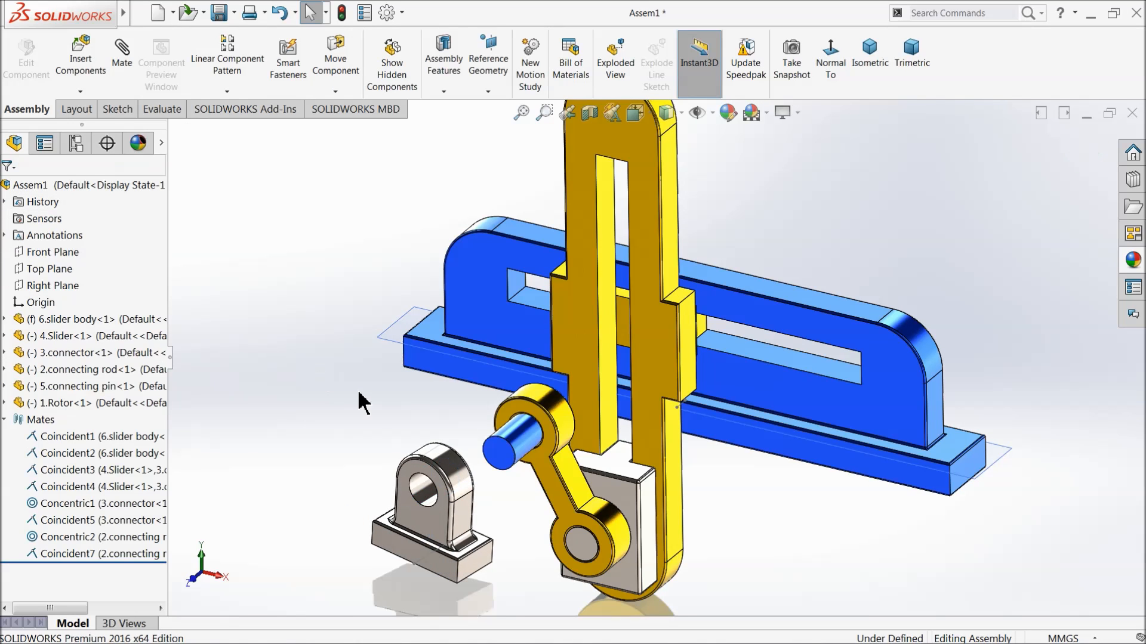
Add a coincident mate between the reference plane at the slider body's base and the bottom face of the rotor's base.
scroll(360, 392, up, 2)
scroll(525, 373, down, 3)
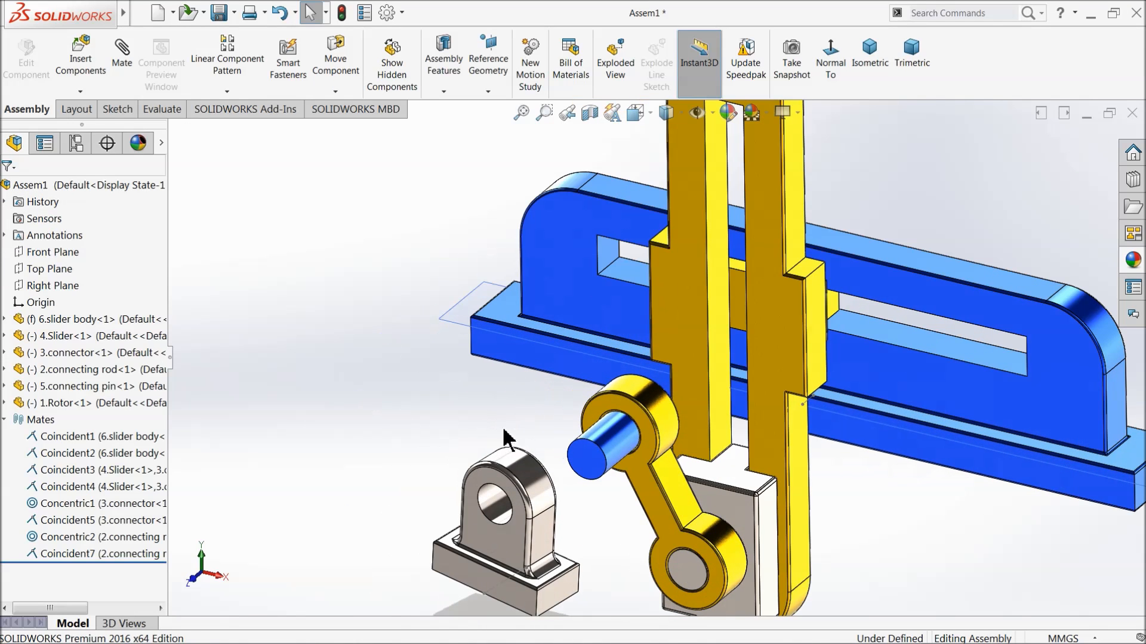
click(123, 69)
scroll(451, 313, down, 2)
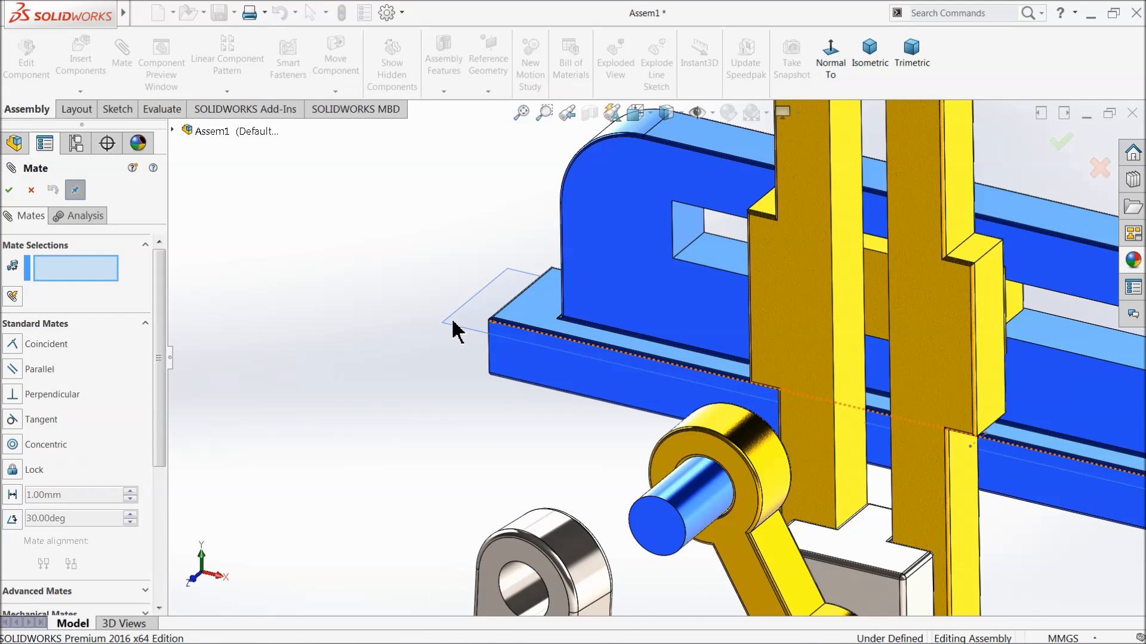
click(448, 328)
scroll(495, 399, up, 4)
middle_drag(495, 400, 600, 382)
scroll(607, 514, down, 3)
click(611, 523)
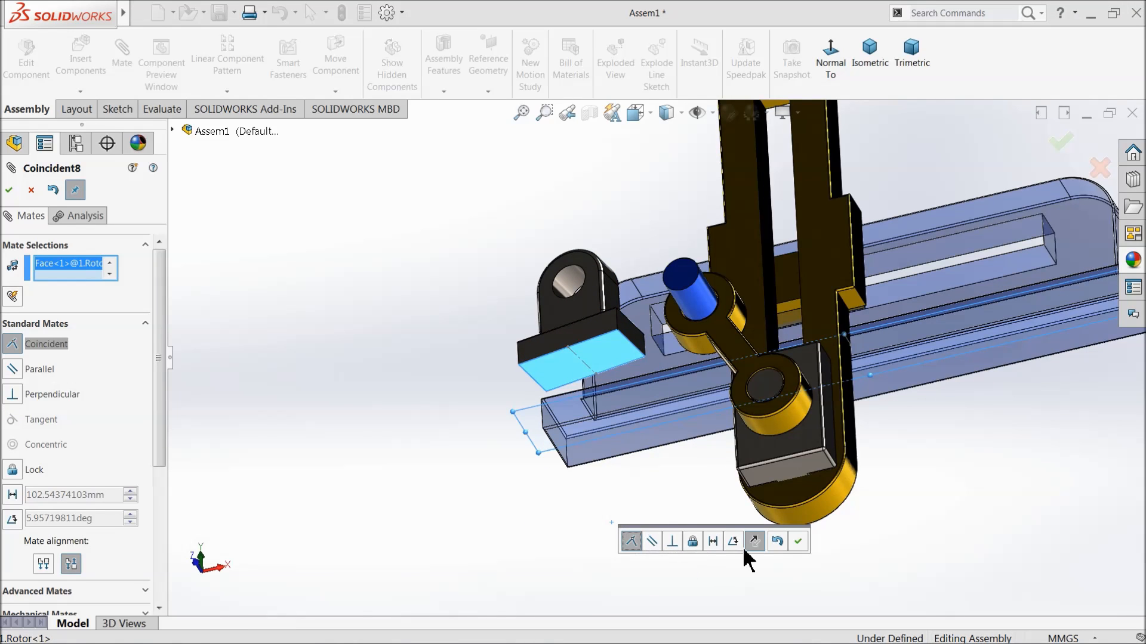
click(798, 542)
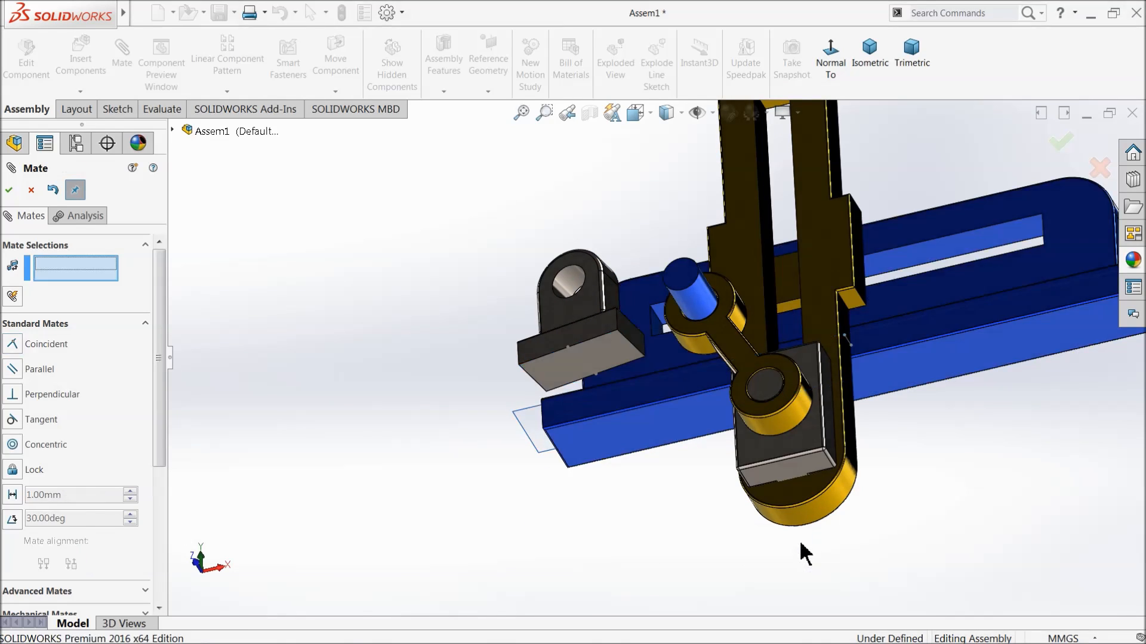
Add a coincident mate between the sketch line in the rotor's base and the centre sketch line in the slider body's base.
scroll(704, 365, up, 3)
middle_drag(704, 365, 719, 534)
scroll(745, 352, down, 5)
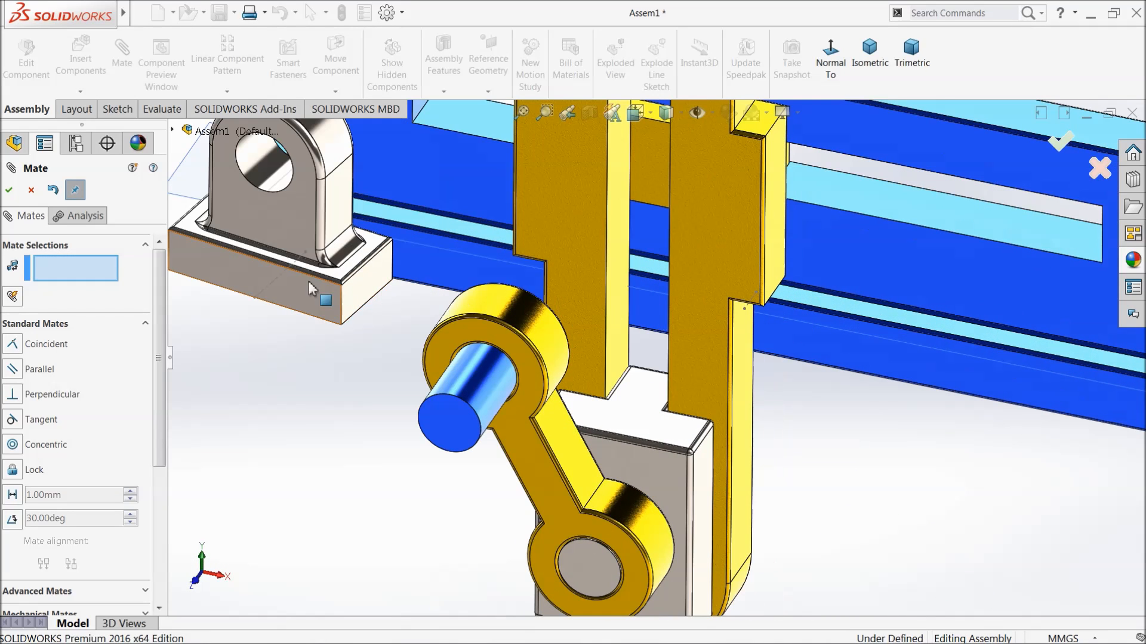
click(279, 289)
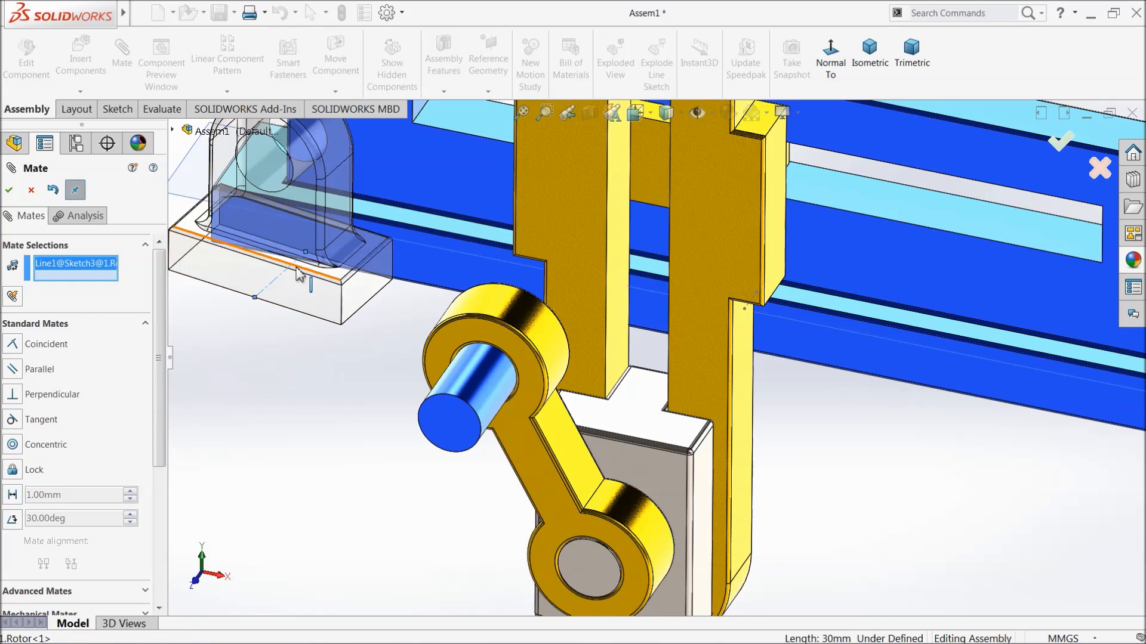
scroll(802, 327, down, 3)
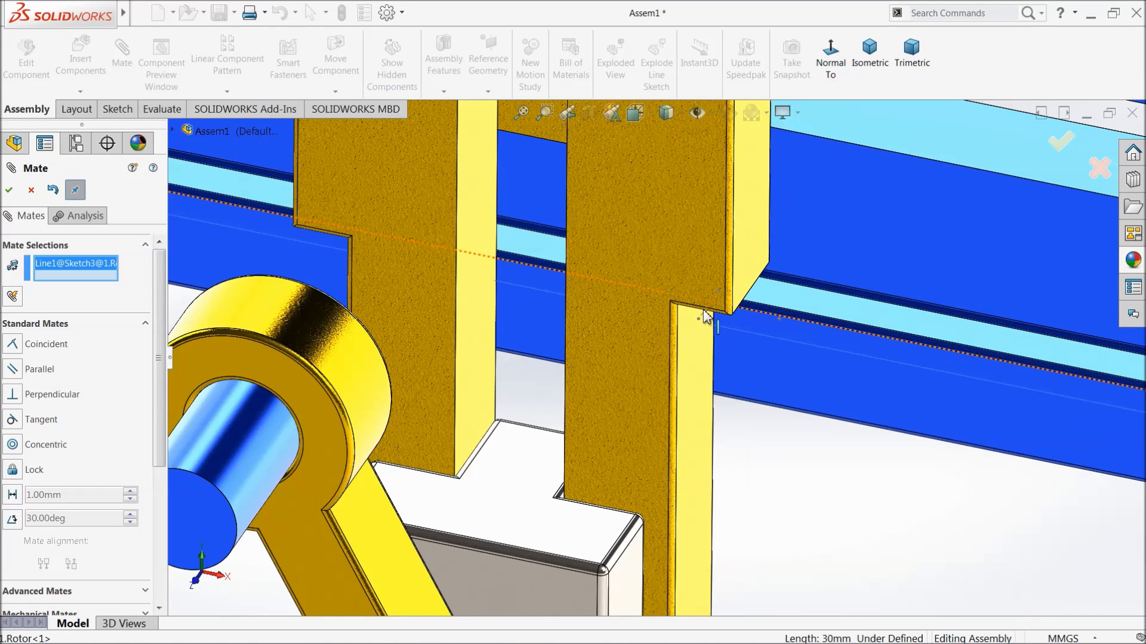
scroll(720, 332, up, 4)
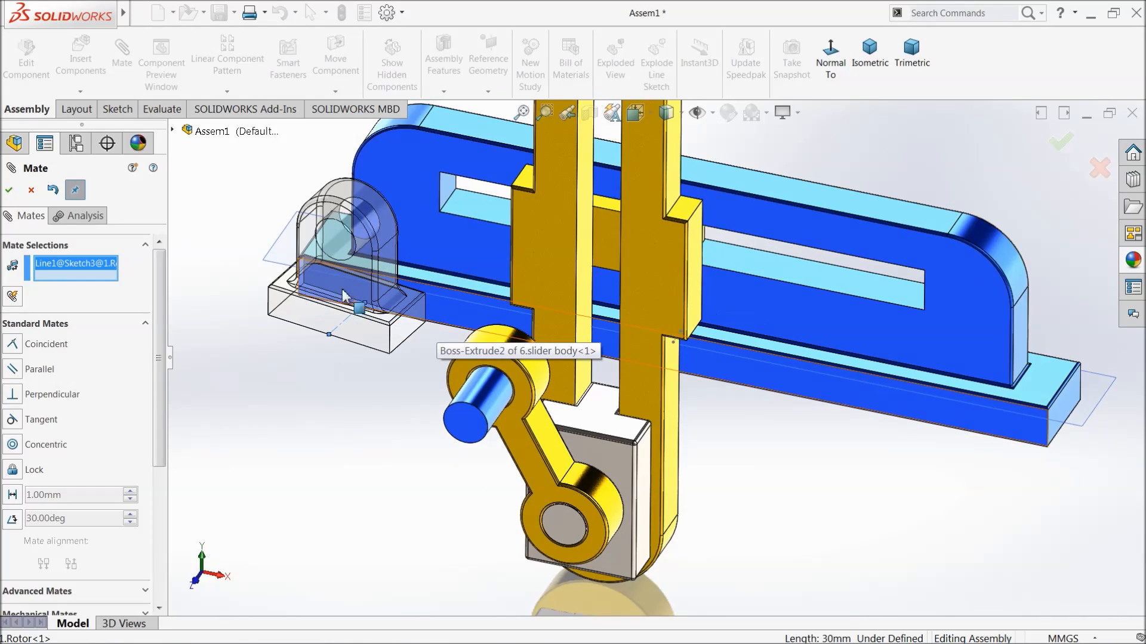
scroll(684, 334, down, 5)
scroll(675, 349, down, 4)
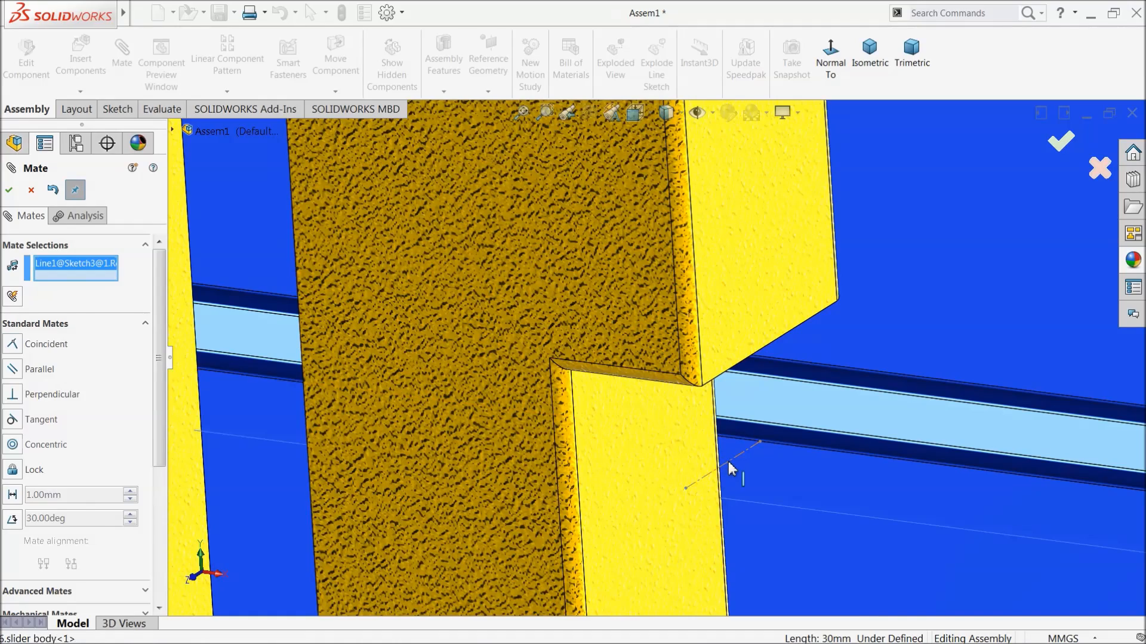
click(728, 461)
scroll(558, 457, up, 5)
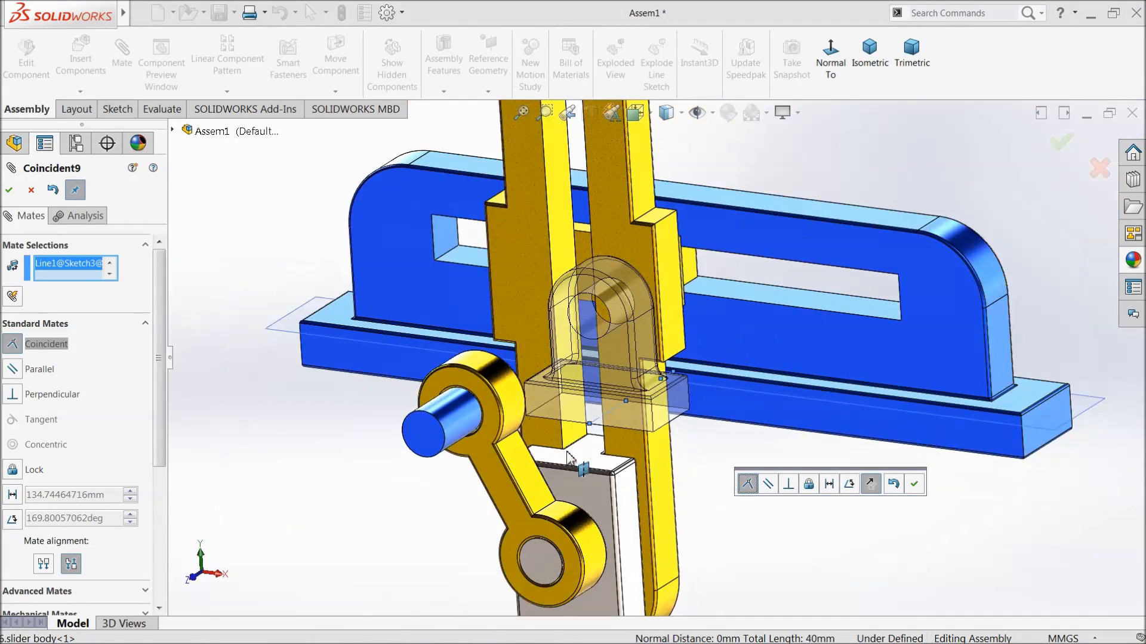
click(914, 485)
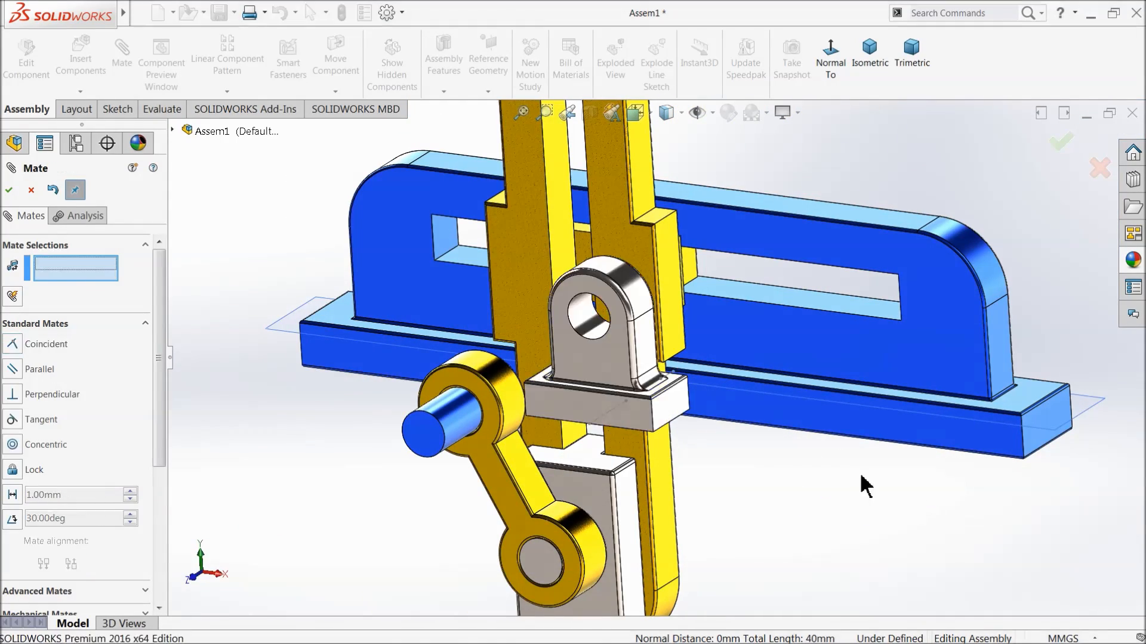
click(8, 191)
Move the rotor outward, away from the slider body, until it stands in front of the connecting pin.
scroll(435, 404, up, 1)
middle_drag(533, 395, 502, 451)
drag(593, 438, 439, 513)
middle_drag(531, 449, 553, 452)
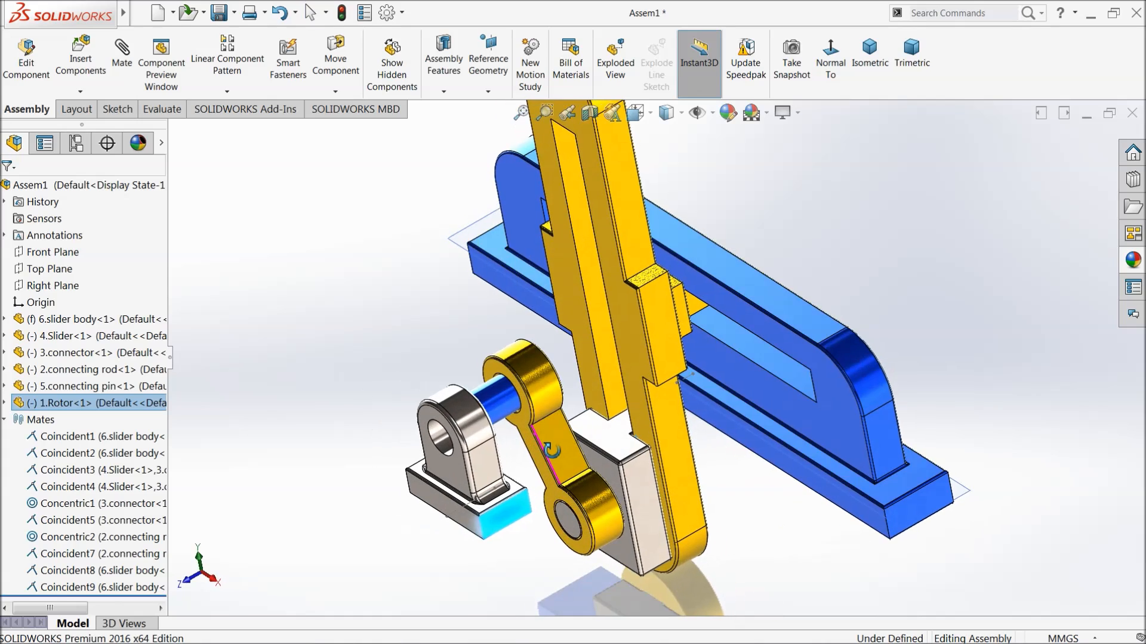
scroll(499, 435, down, 5)
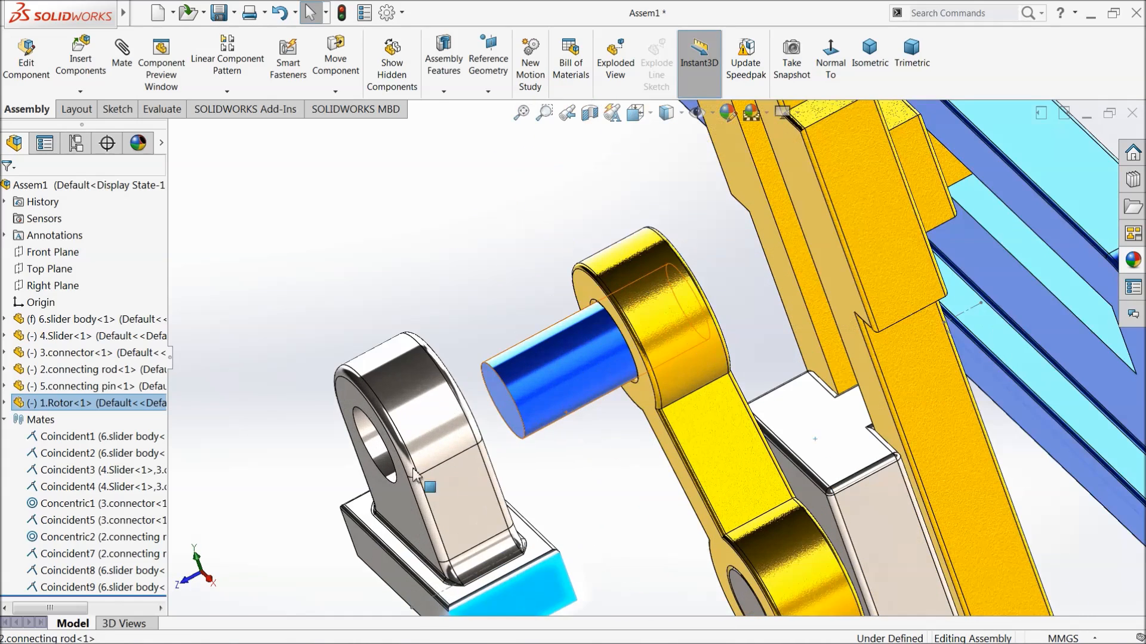
Add a concentric mate between the rotor's hole and the cylindrical face of the connecting pin.
click(382, 444)
click(570, 382)
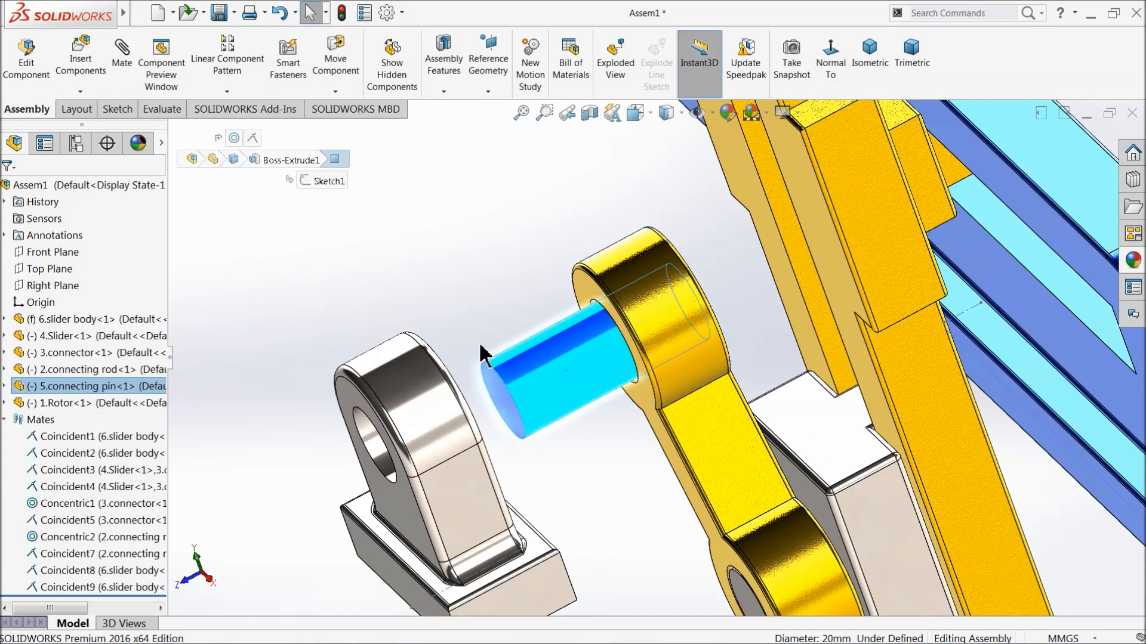
click(200, 225)
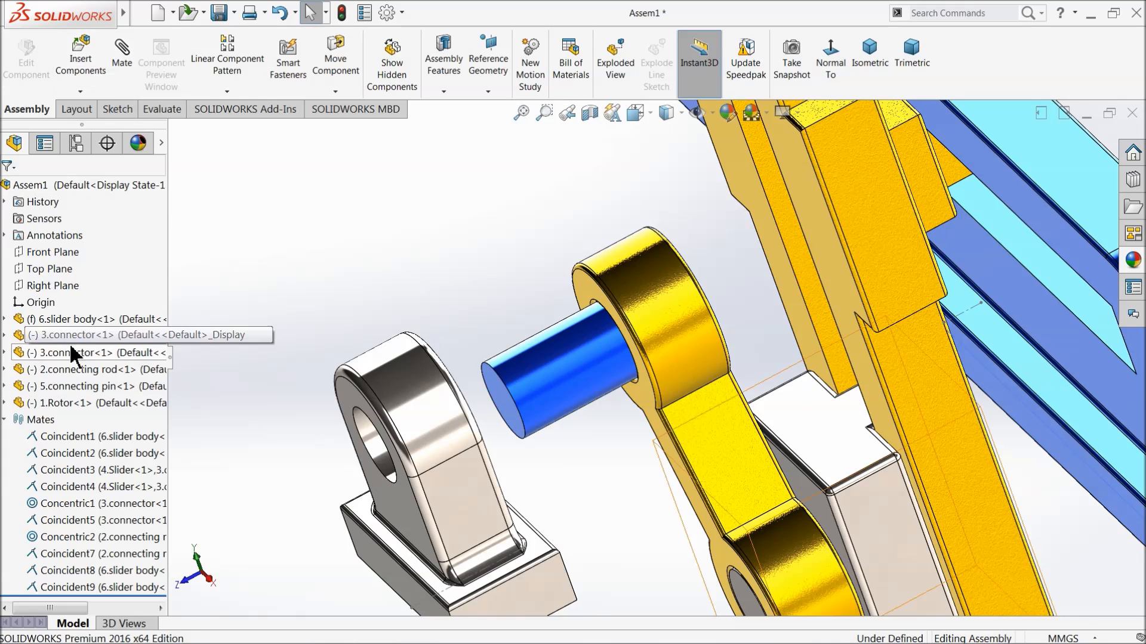
click(4, 419)
click(122, 63)
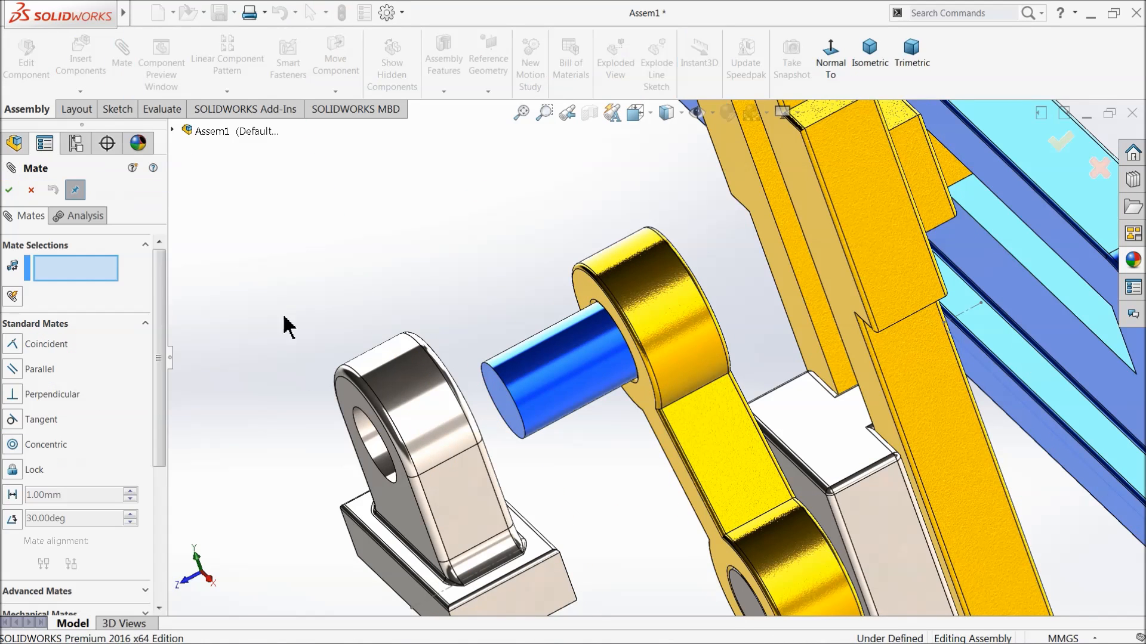
click(373, 449)
click(567, 400)
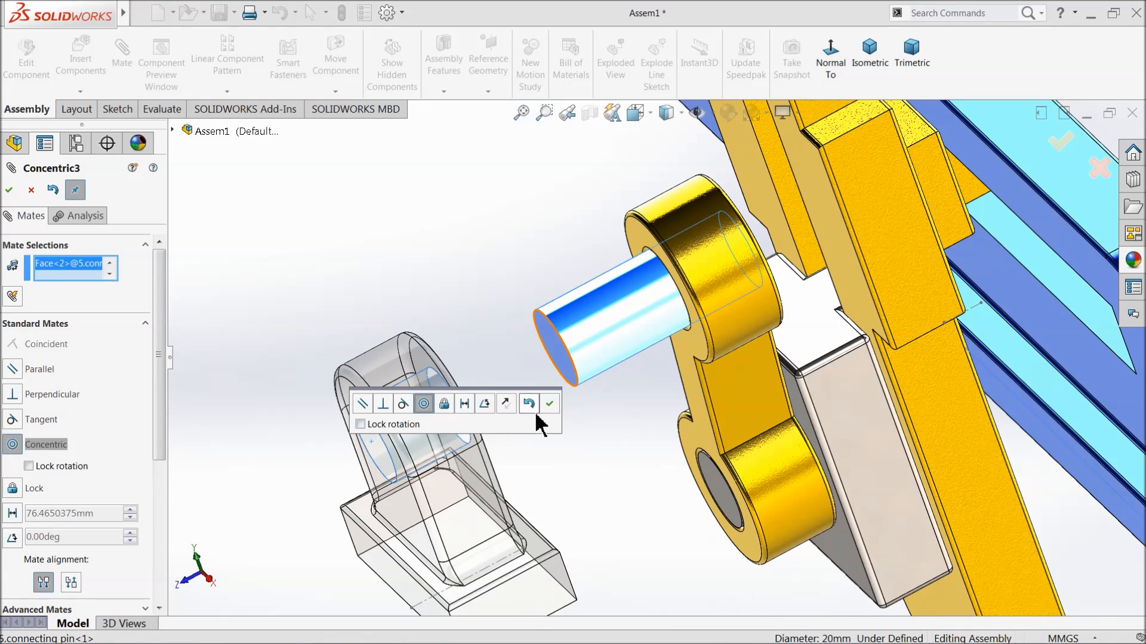
click(549, 403)
Add a coincident mate between the connecting pin's end face and the front face of the rotor.
click(570, 370)
middle_drag(570, 370, 659, 388)
click(525, 480)
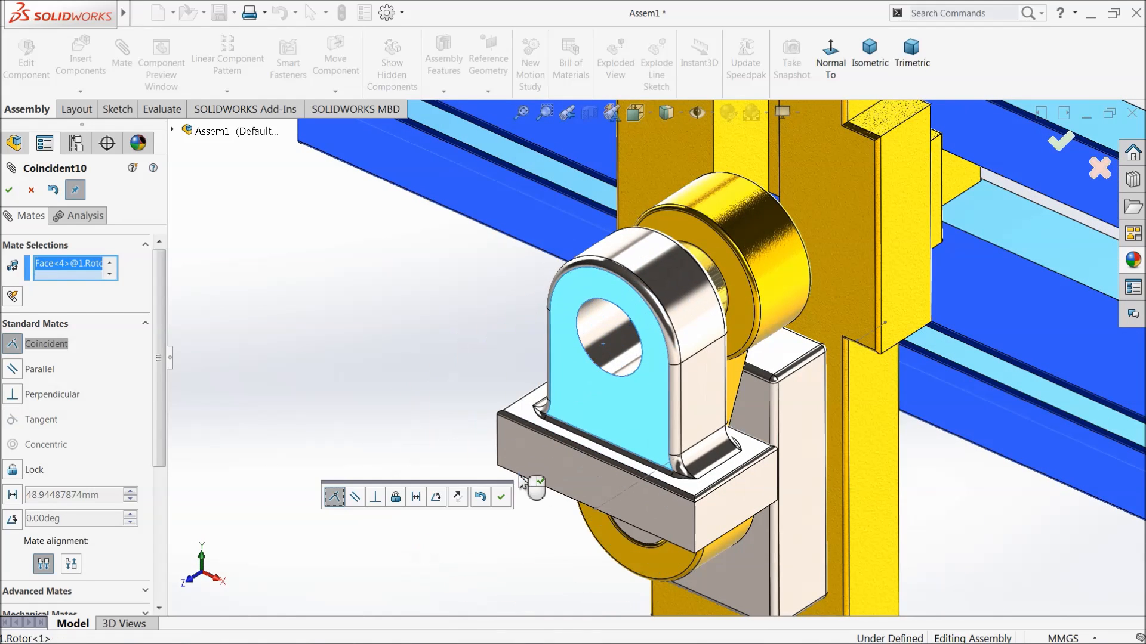
click(501, 497)
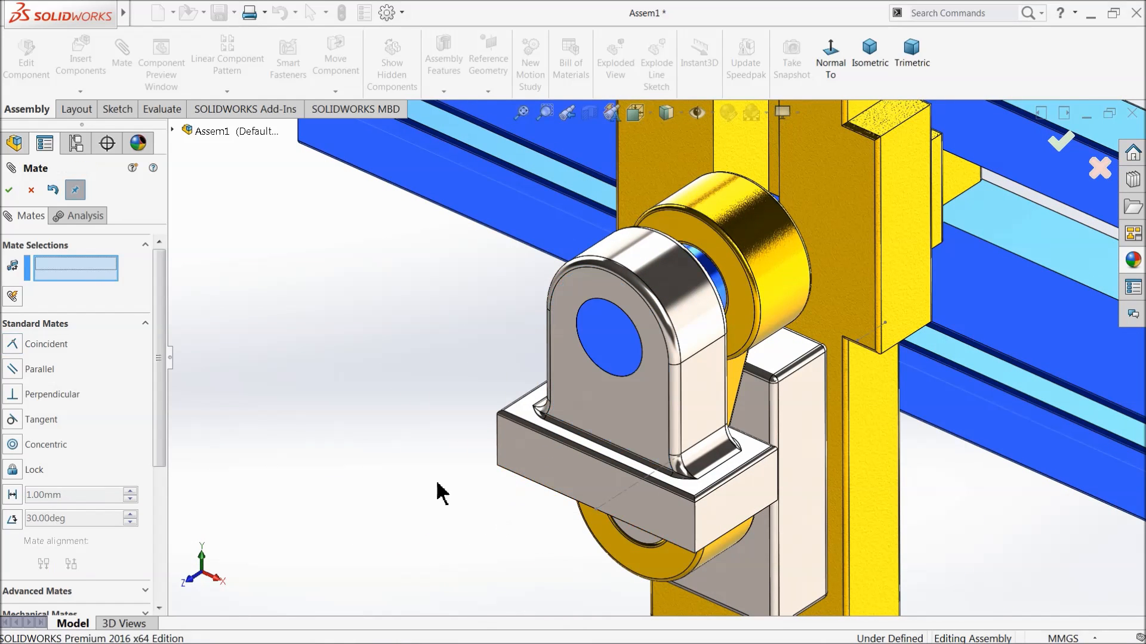
click(9, 192)
Hide the reference plane displayed at the slider body's base.
scroll(522, 413, up, 6)
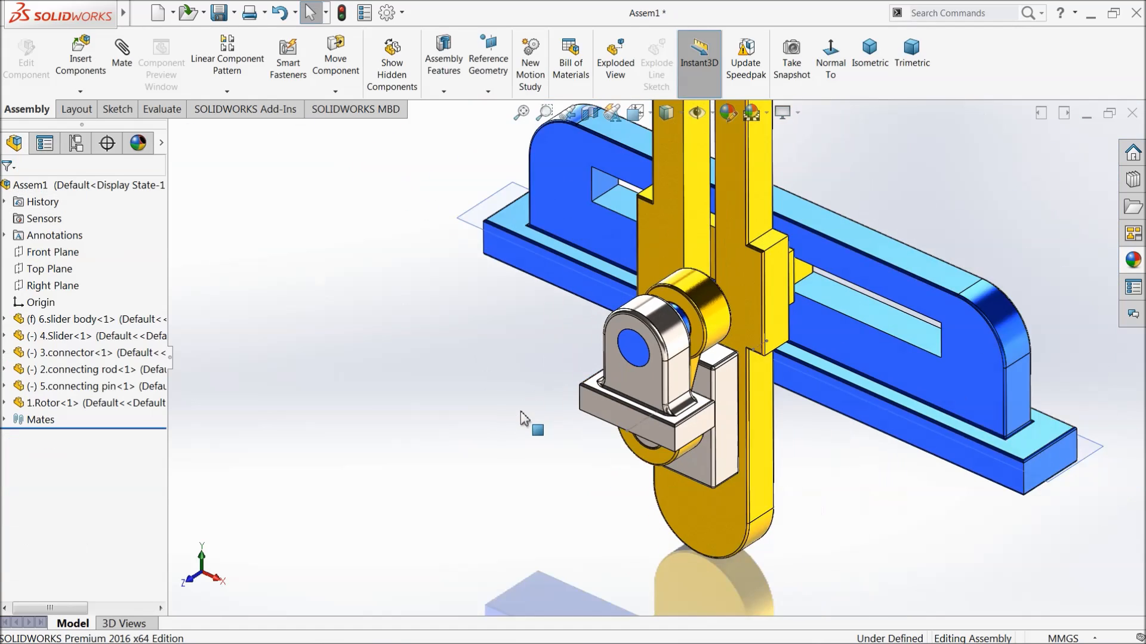
middle_drag(528, 417, 559, 405)
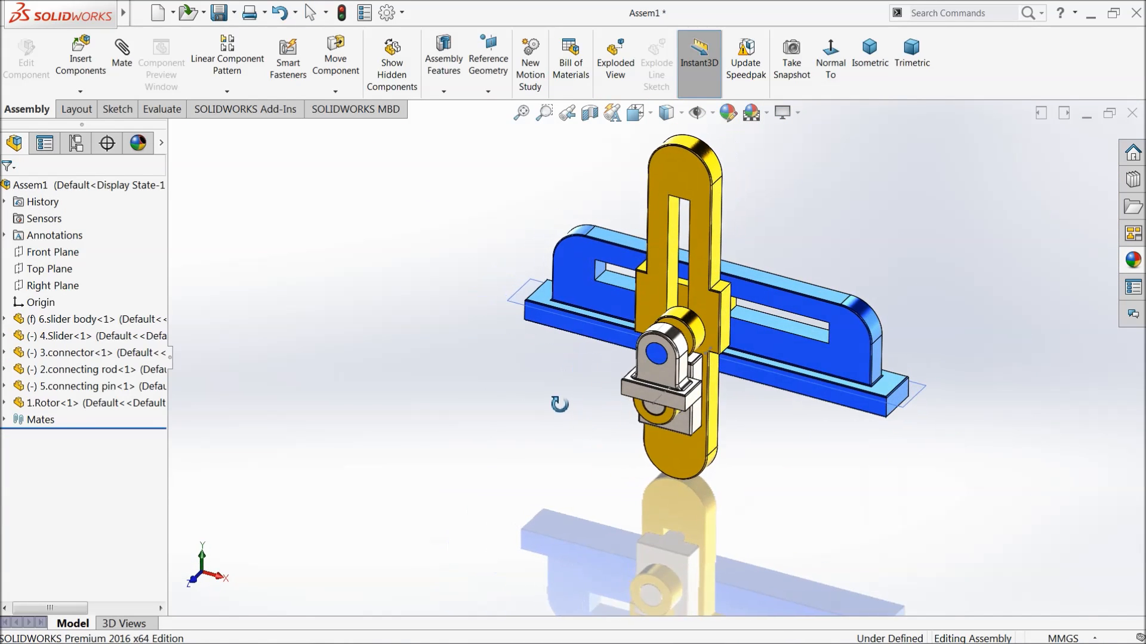
scroll(830, 268, down, 2)
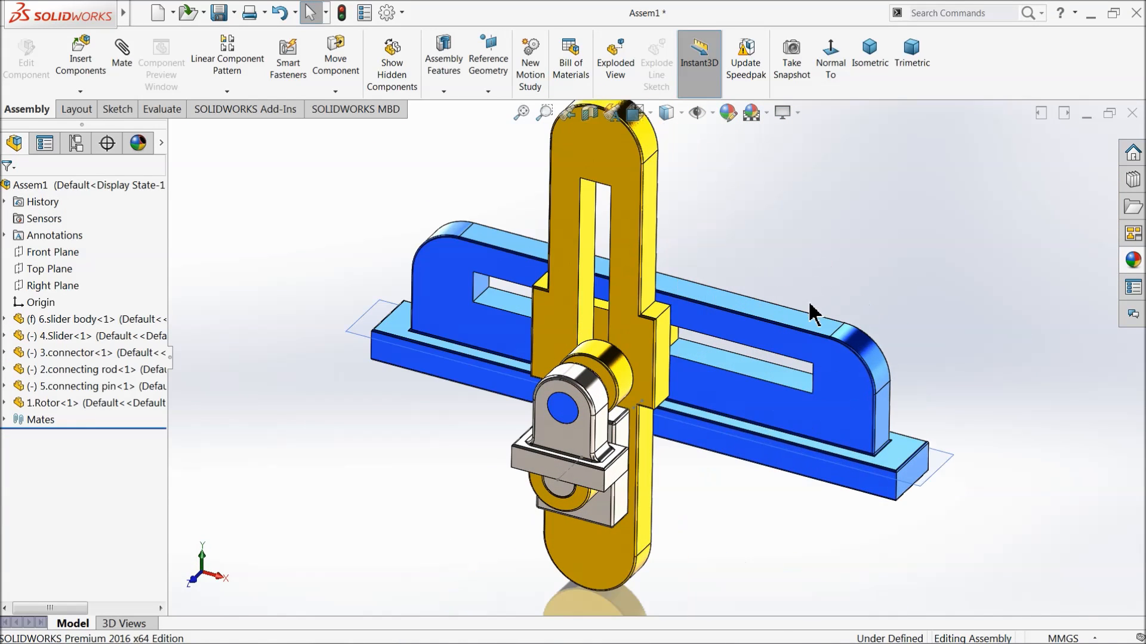
click(712, 112)
click(359, 197)
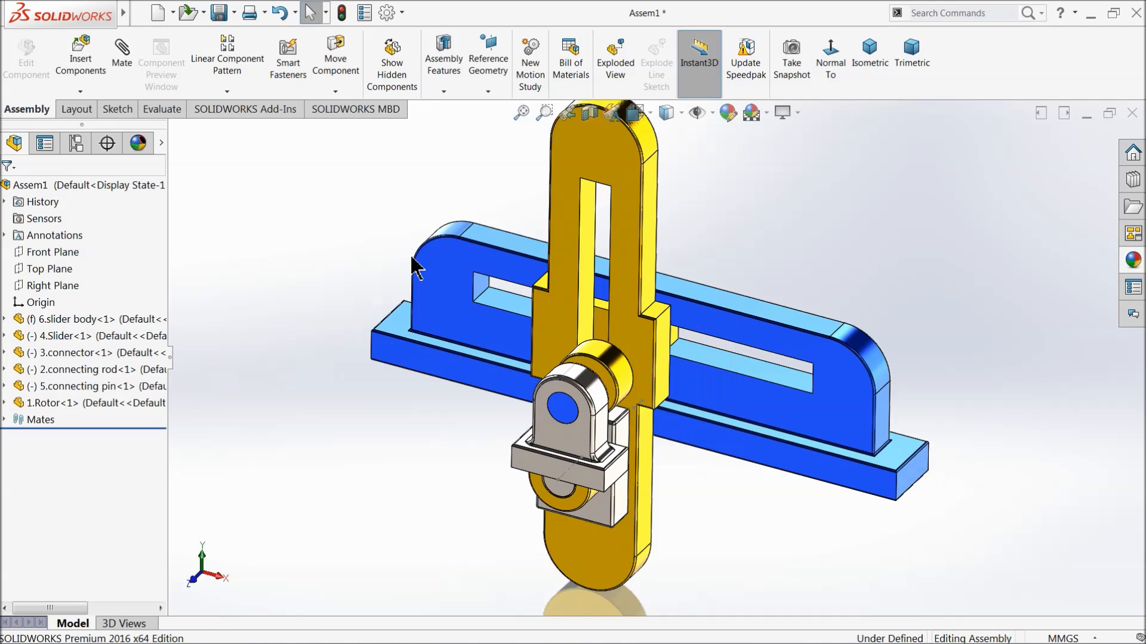
Adjust the view to examine the complete mechanism at an angle with all its parts in frame.
scroll(432, 314, up, 1)
middle_drag(739, 263, 737, 246)
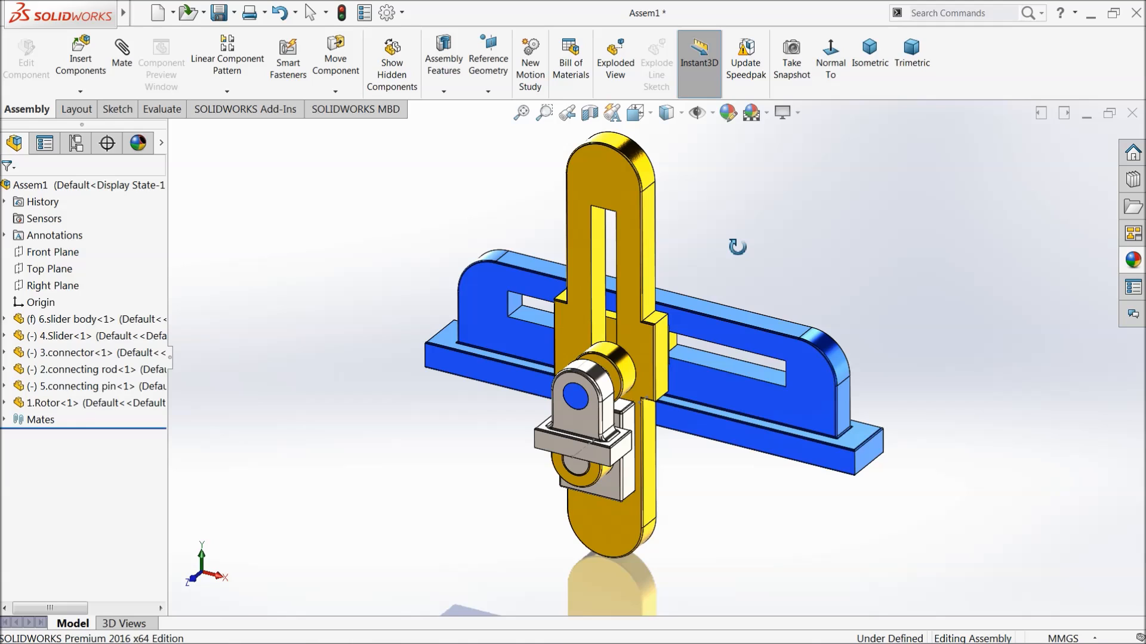
right_click(774, 188)
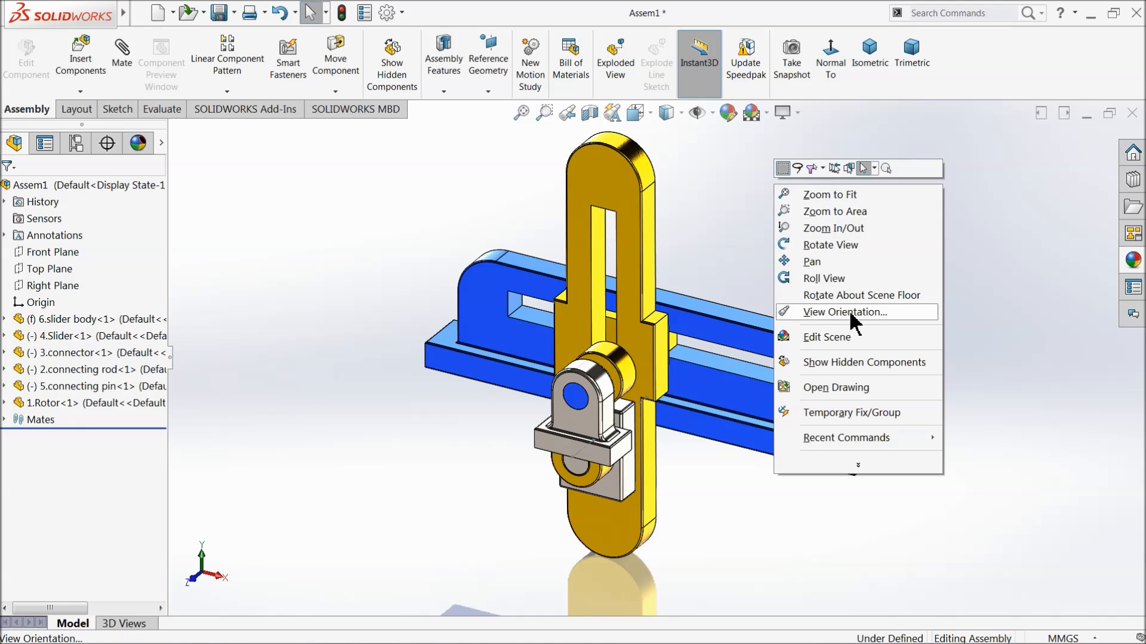
click(811, 227)
drag(811, 229, 814, 224)
right_click(807, 222)
click(841, 326)
drag(839, 331, 770, 343)
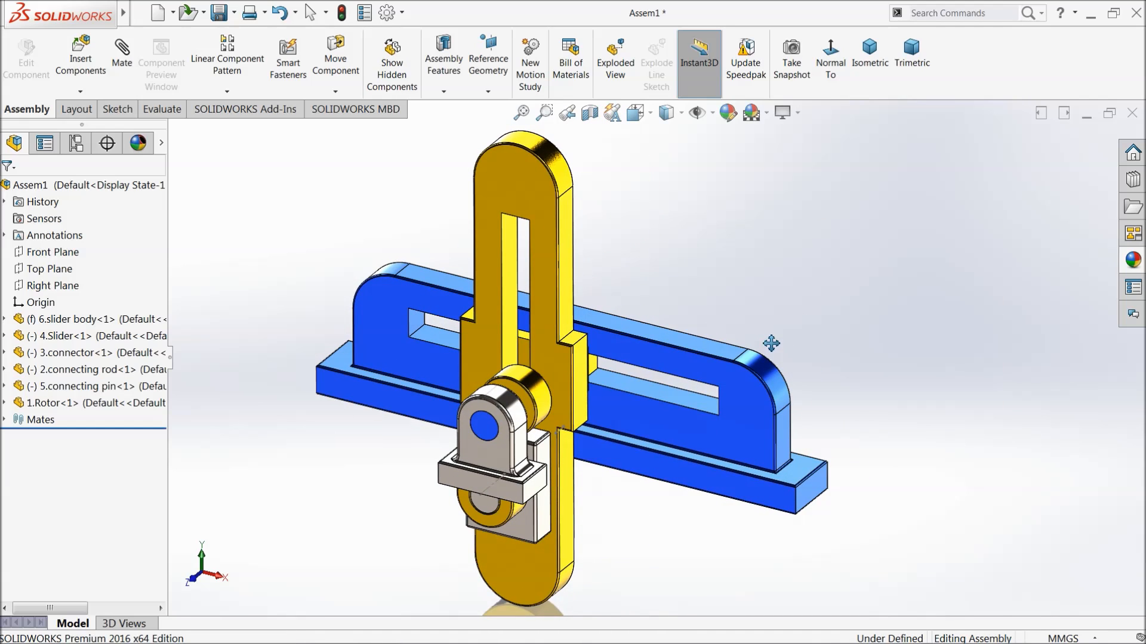
drag(771, 343, 771, 342)
ctrl+middle_drag(771, 342, 770, 336)
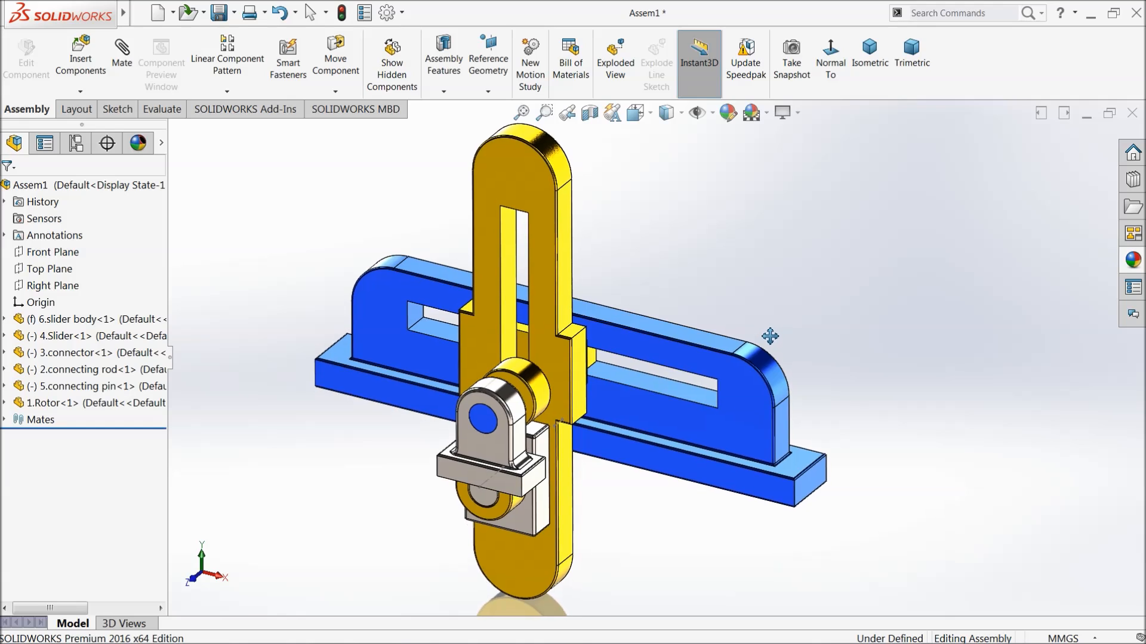
right_click(680, 219)
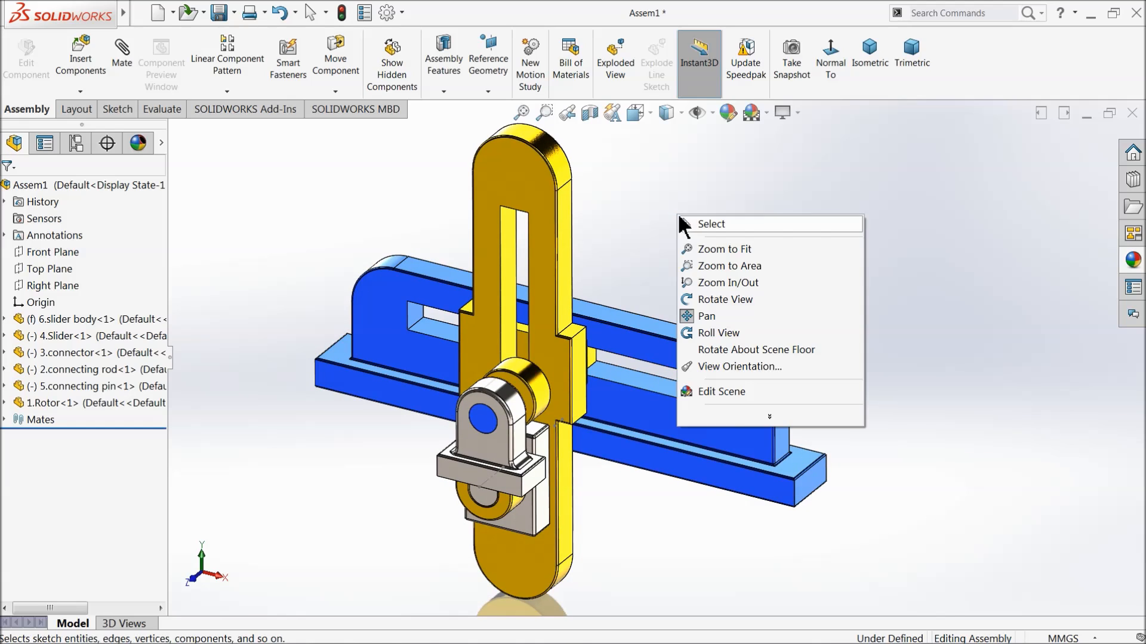
click(705, 224)
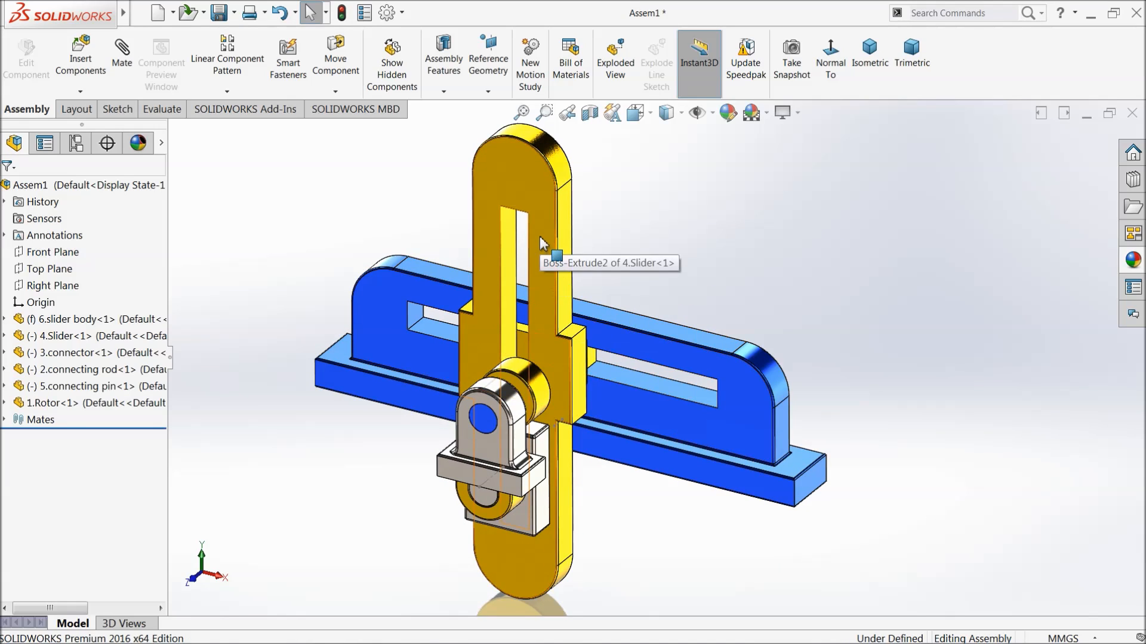
Move the slider along the slider body and swing the connecting rod upward to test the mechanism's motion.
drag(539, 236, 463, 251)
drag(540, 389, 532, 413)
click(347, 437)
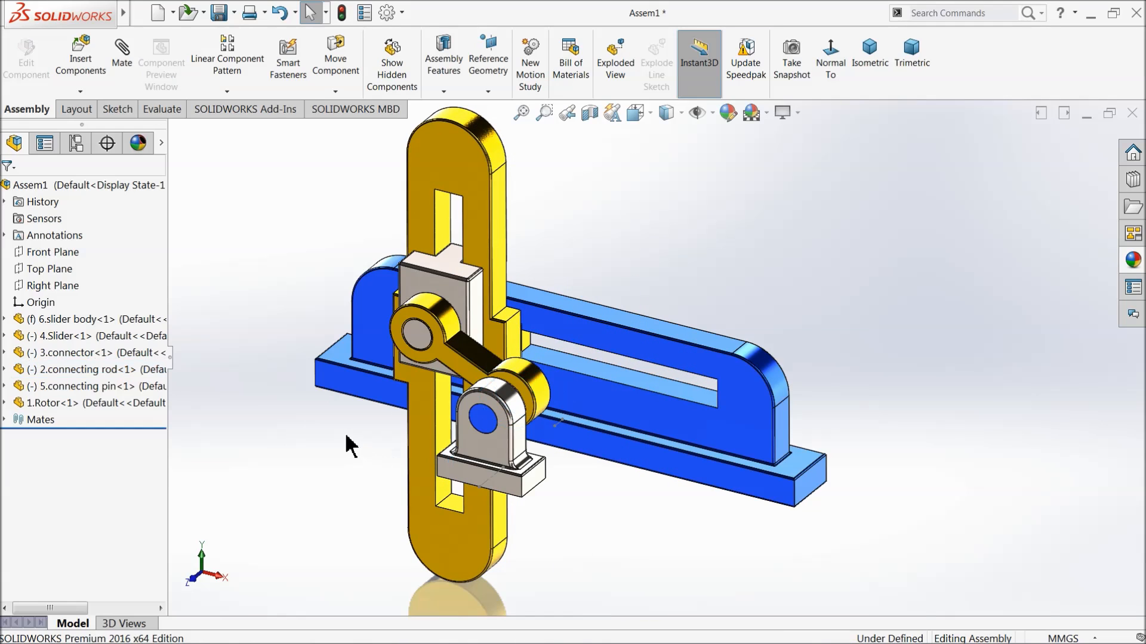
Try a plain white scene and restore the previous scene with the reflective floor.
click(767, 112)
click(779, 51)
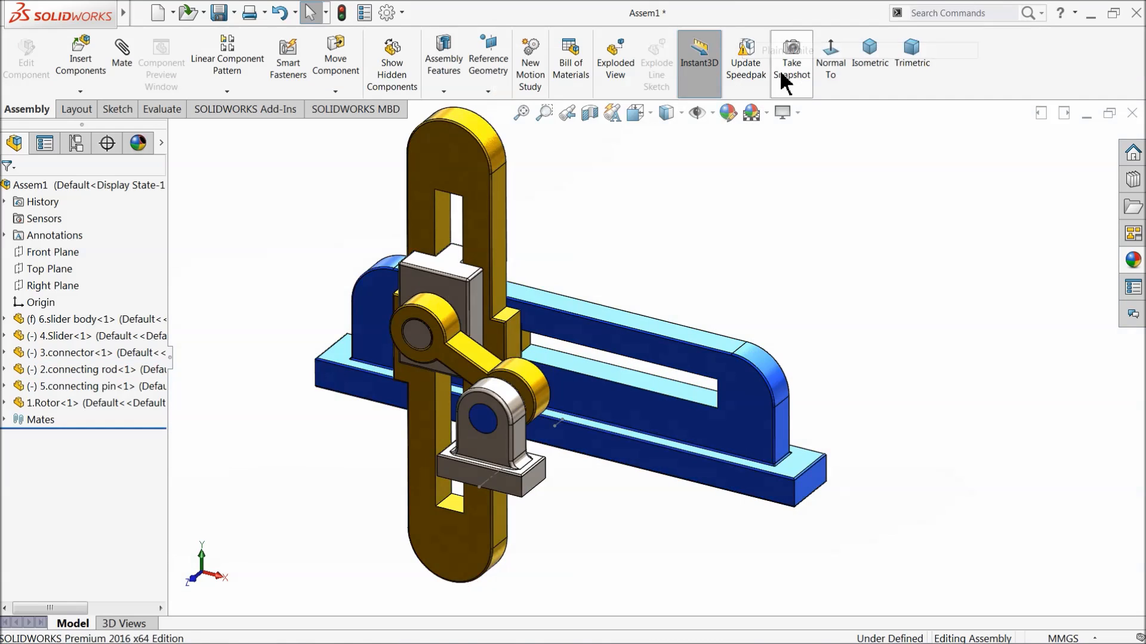
click(766, 113)
click(782, 35)
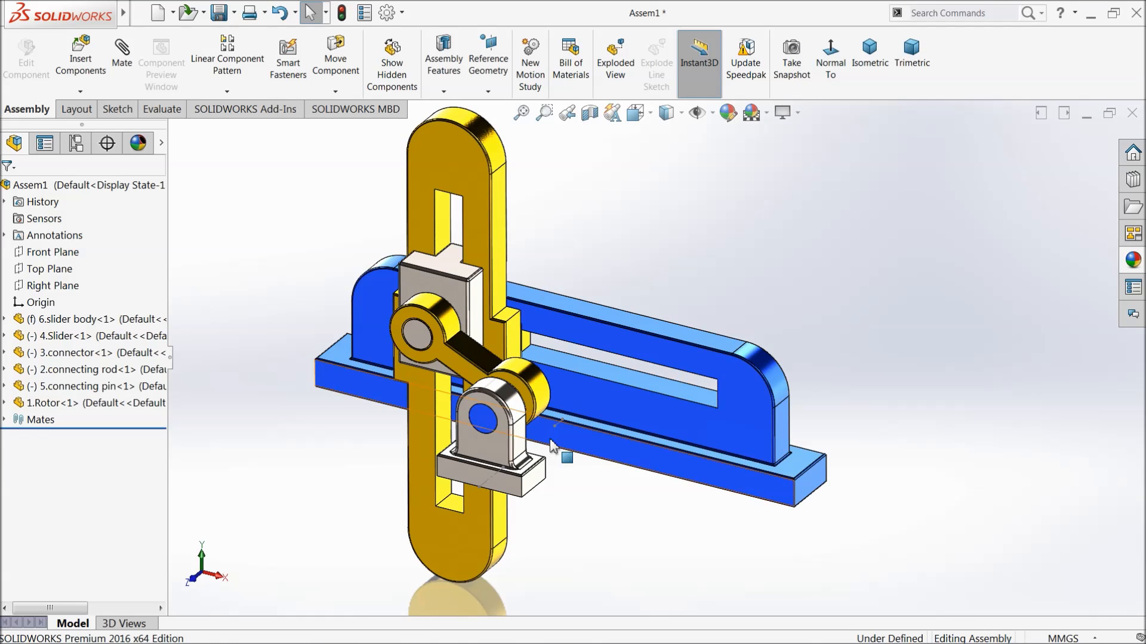
Hide the remaining sketch lines at the bases of the rotor and the slider body.
click(486, 482)
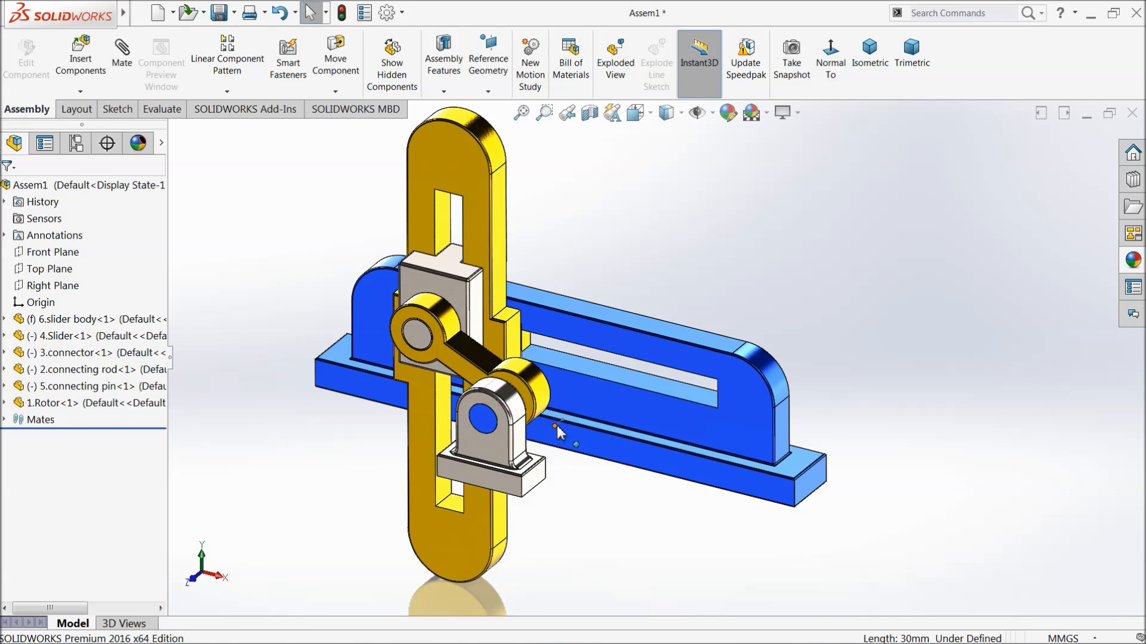
click(557, 426)
key(Escape)
Enable the MotionManager and set Motion Study 1 to the Motion Analysis type.
right_click(988, 55)
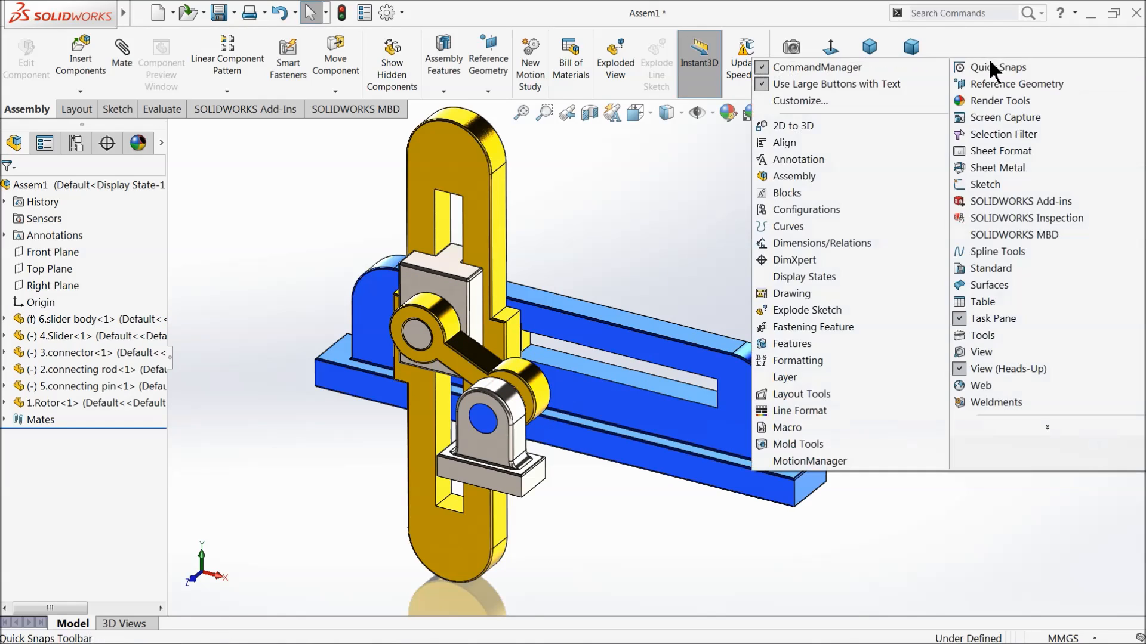
click(812, 462)
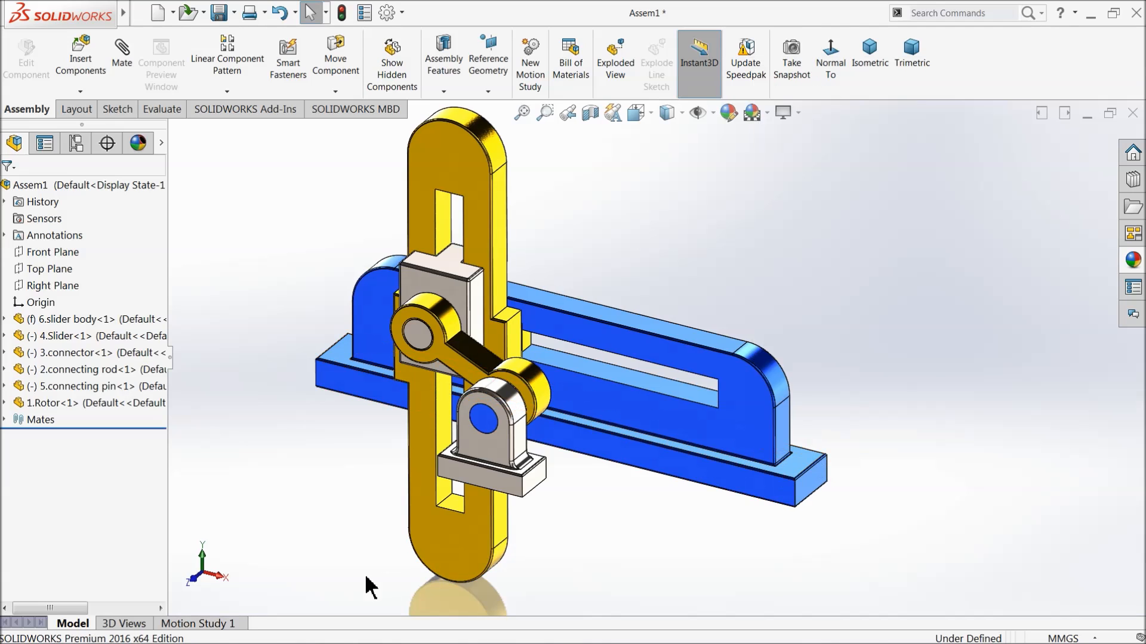
click(222, 624)
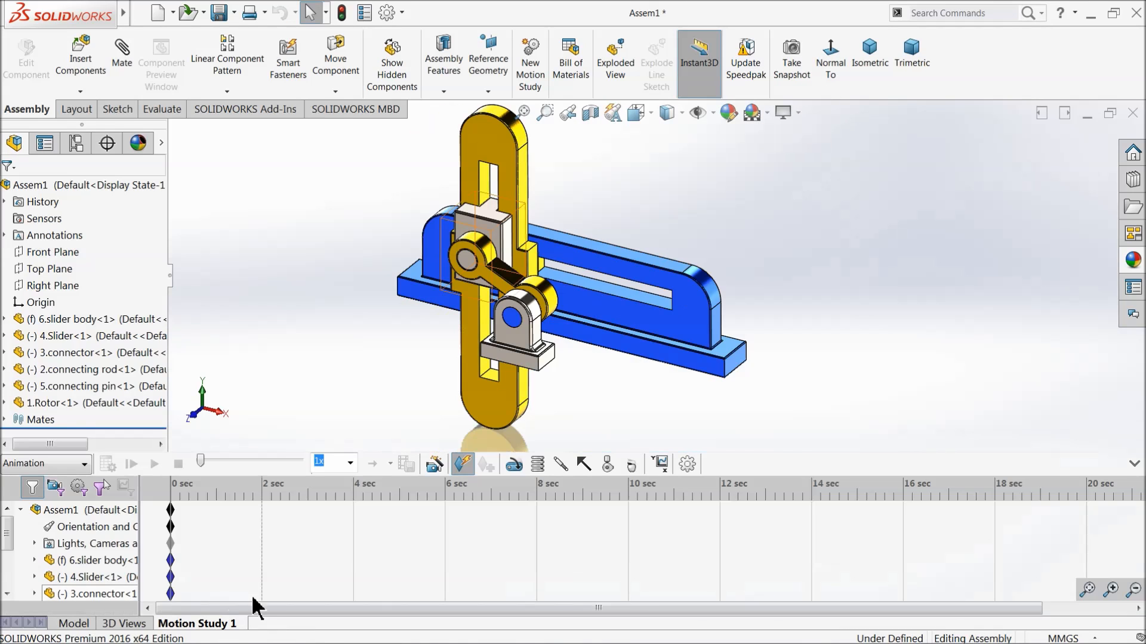
click(55, 464)
click(37, 517)
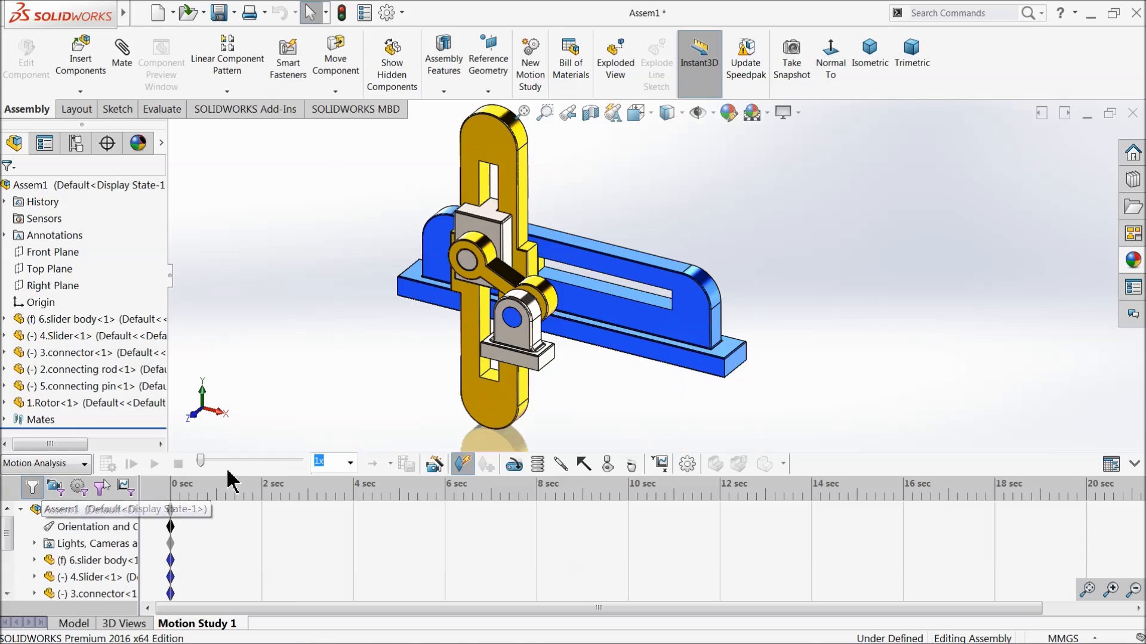
Set Motion Analysis to 50 frames per second and the study's duration to 10 seconds.
click(688, 465)
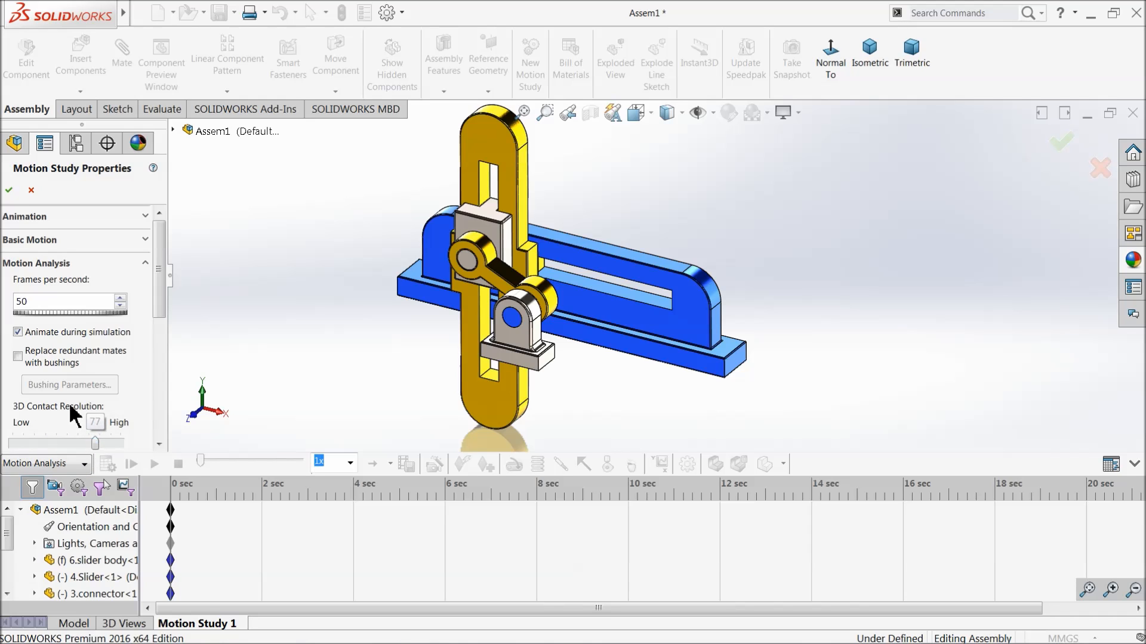
click(7, 192)
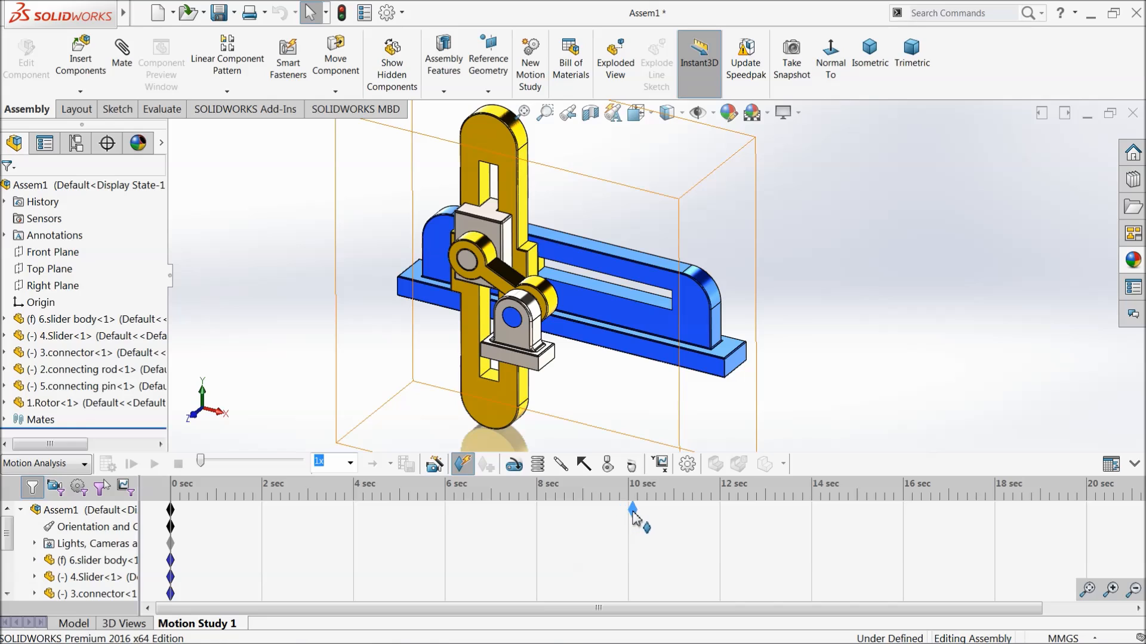
drag(631, 517, 632, 517)
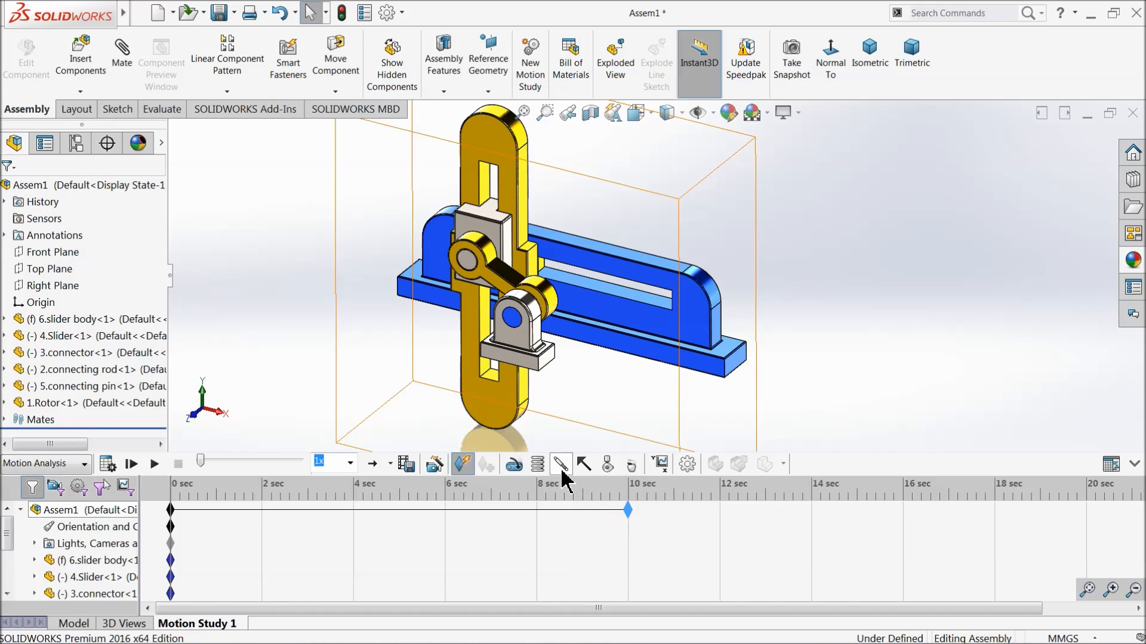
Add a constant-speed rotary motor on the connecting rod's round end at the pin and calculate the motion study.
click(513, 465)
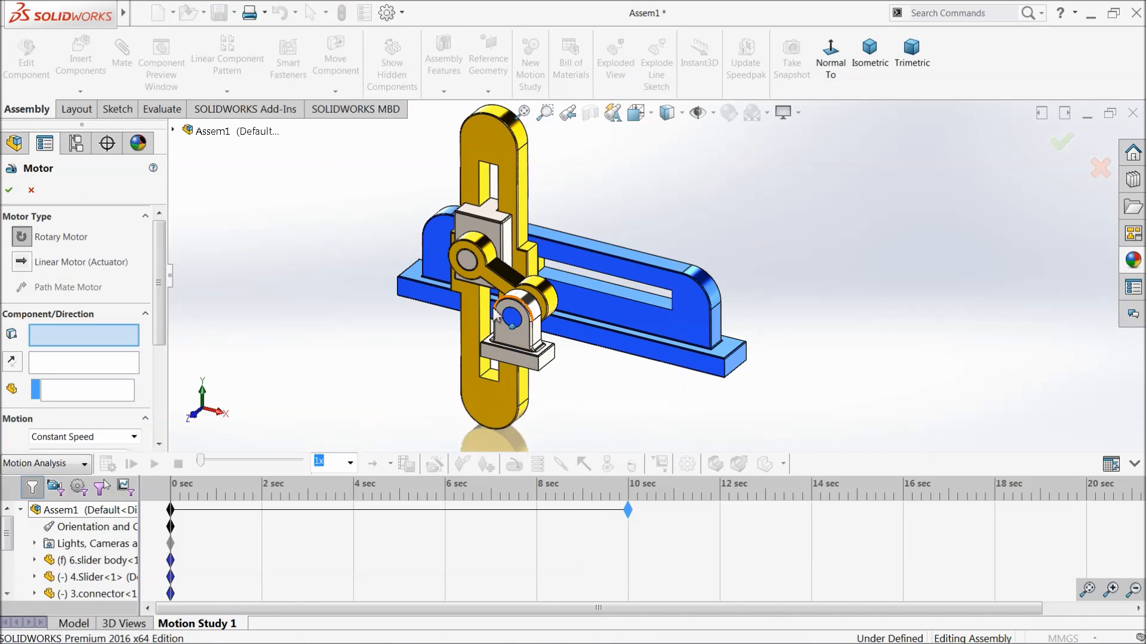
click(552, 305)
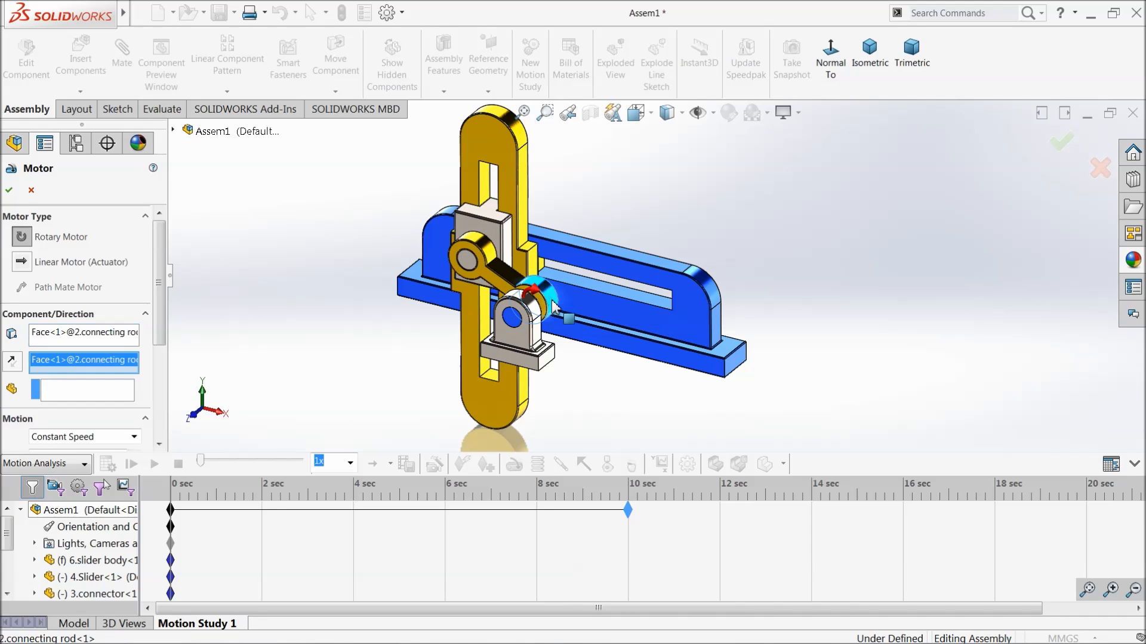
scroll(142, 340, down, 5)
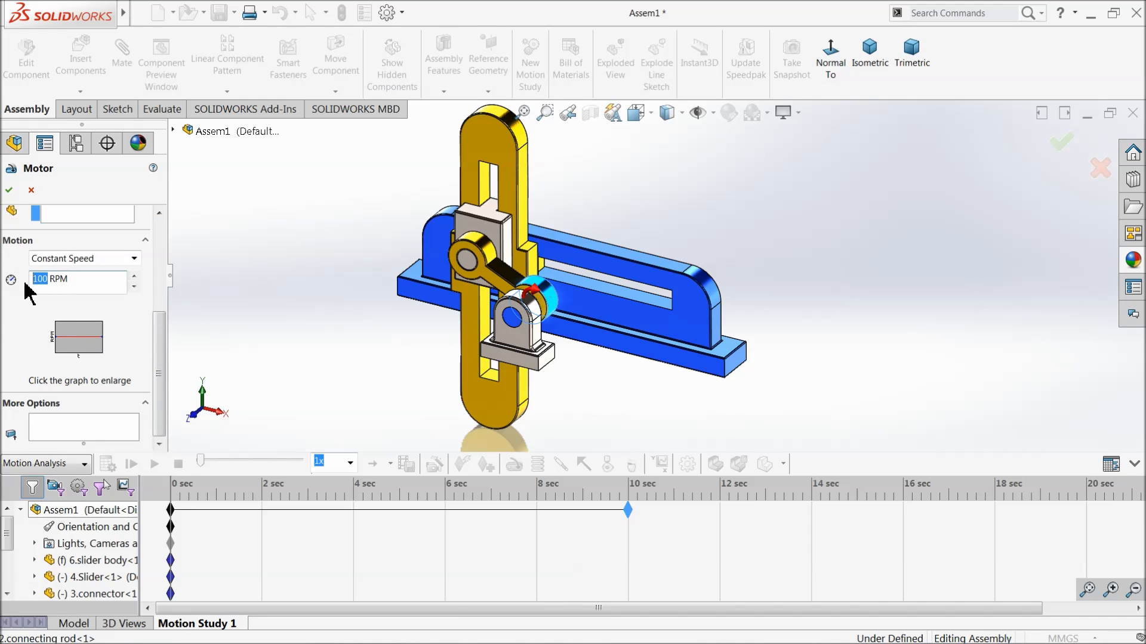
click(9, 190)
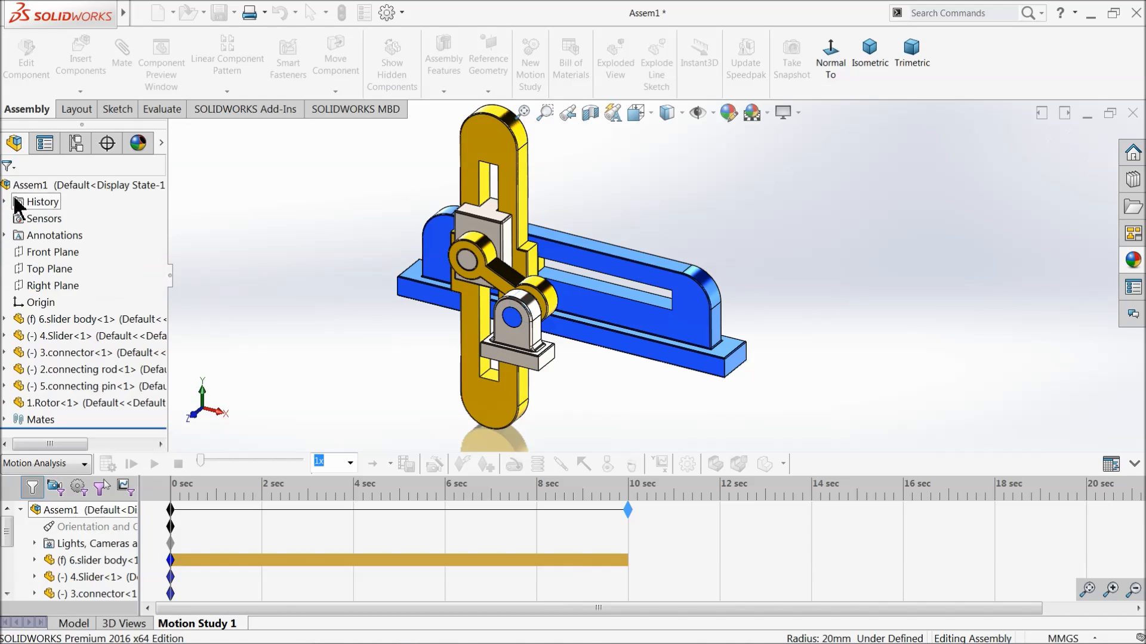
click(108, 464)
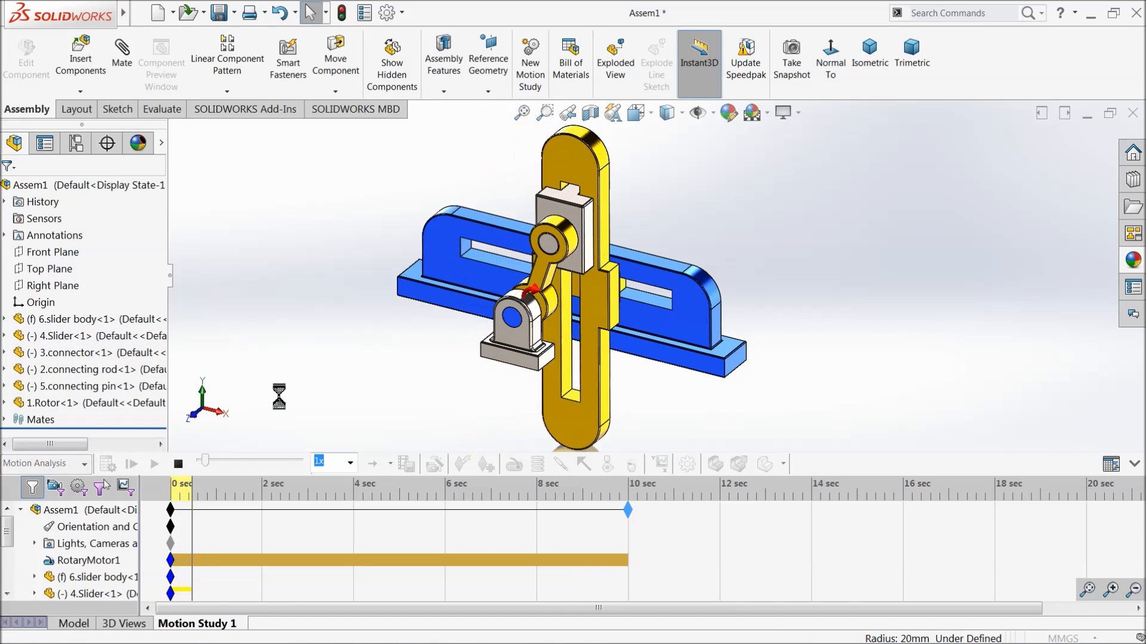
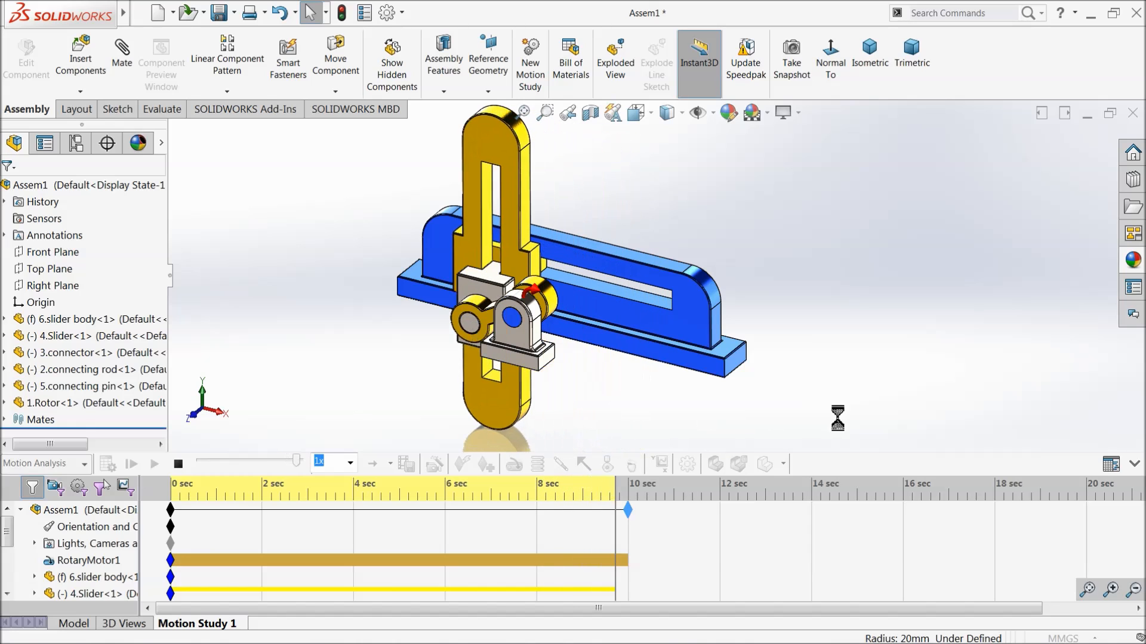
Collapse the motion study timeline and play back the calculated mechanism animation.
click(1134, 463)
click(154, 605)
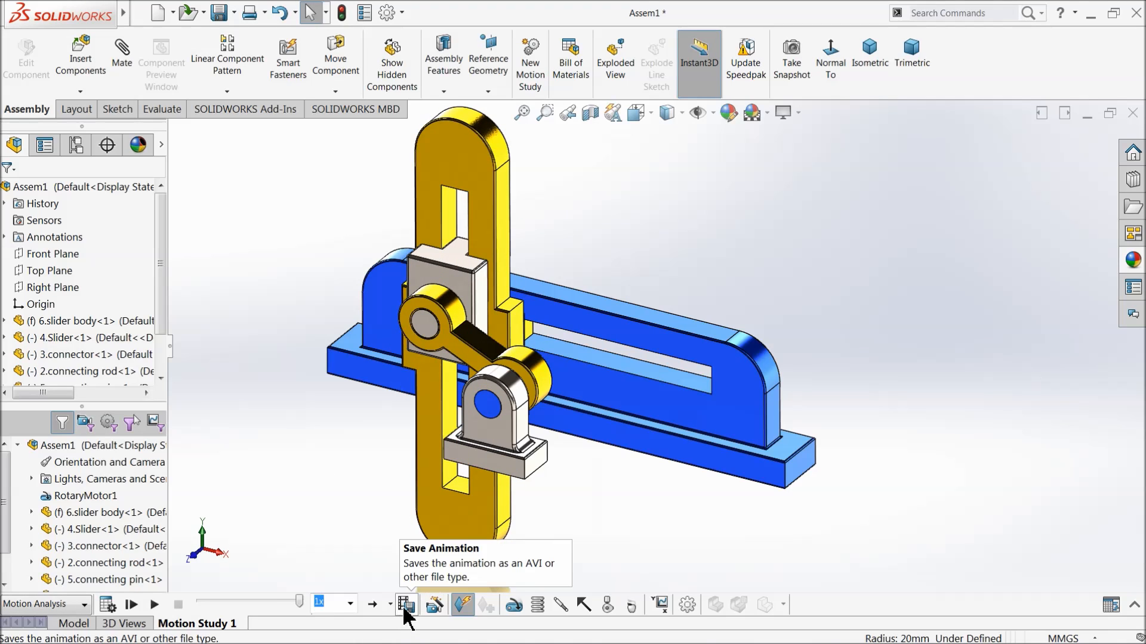
Start saving the animation, with the Desktop as destination and Microsoft AVI as the file type.
click(406, 604)
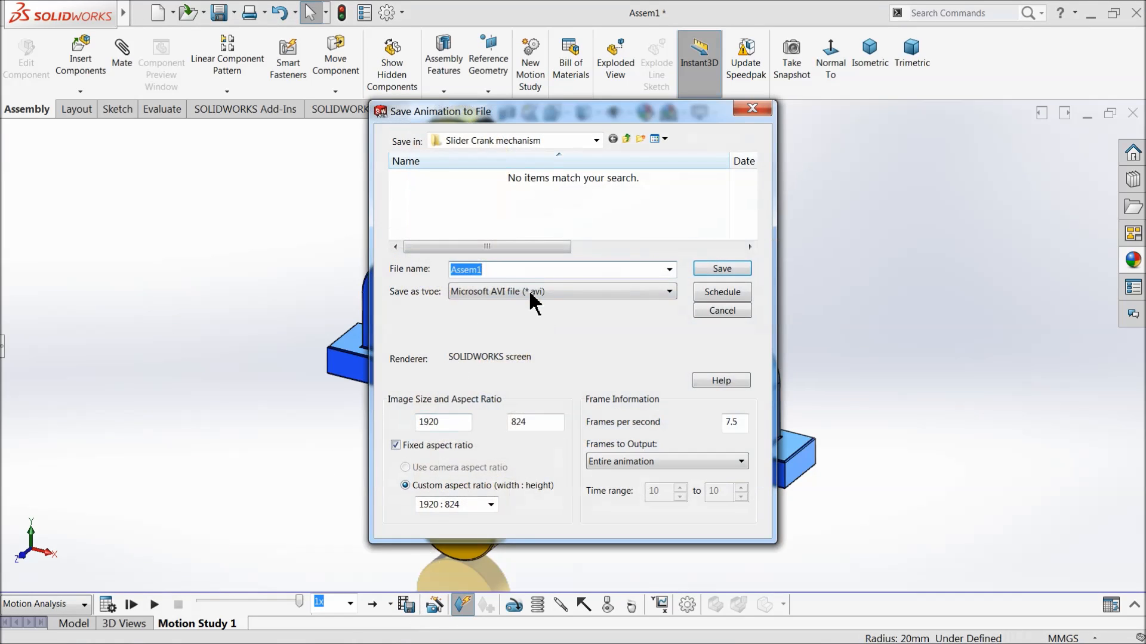
click(596, 141)
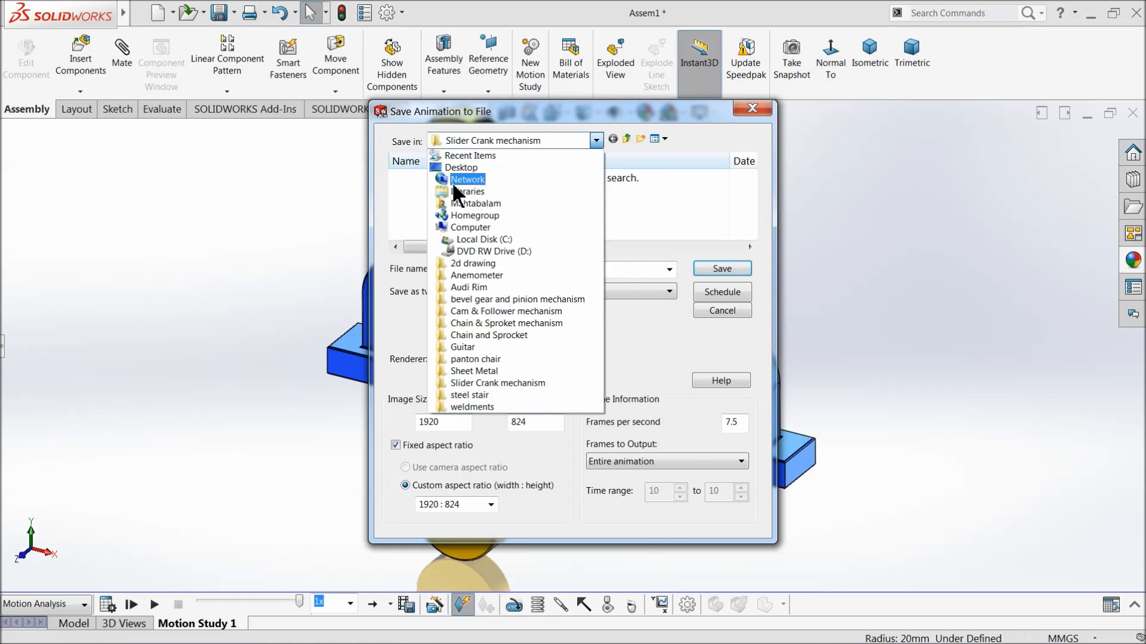
click(462, 169)
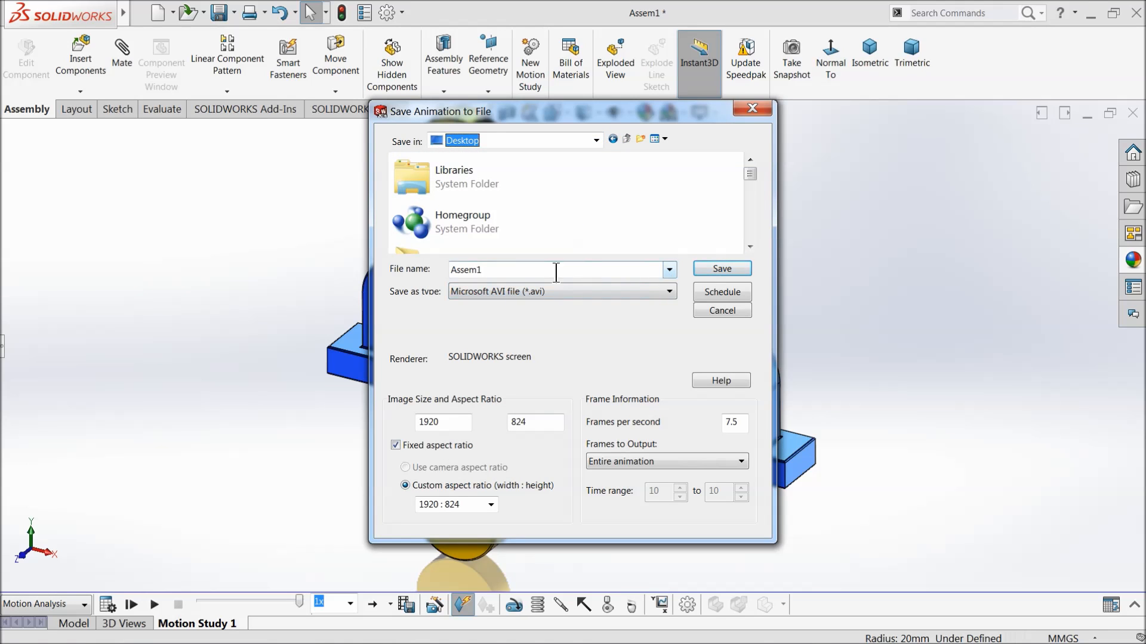
click(613, 298)
click(596, 292)
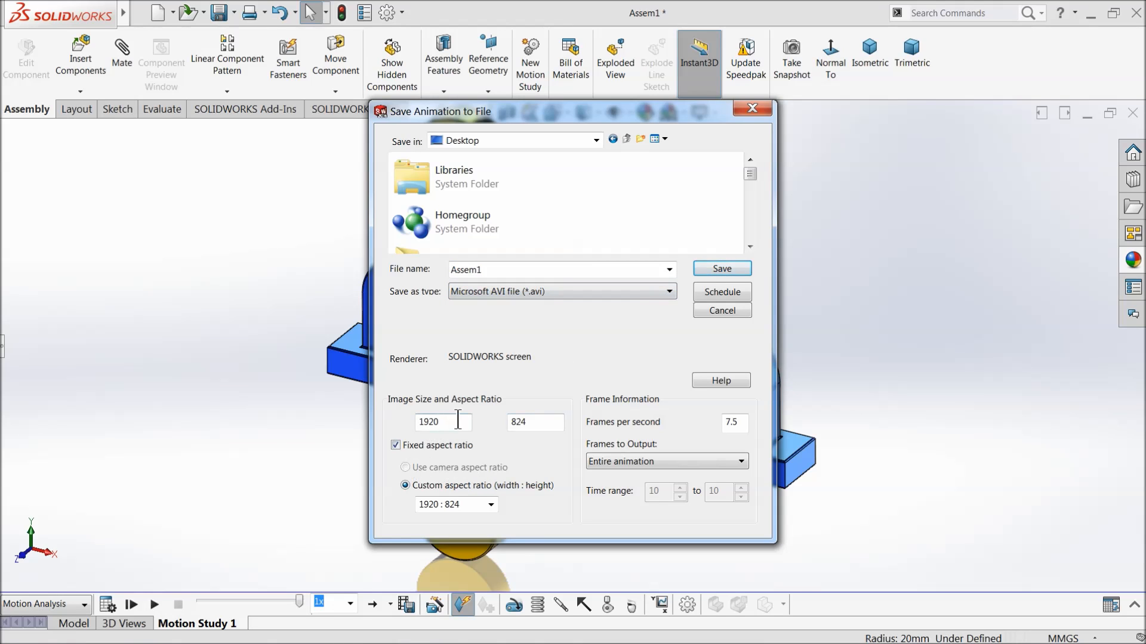
Set the animation's aspect ratio to 16:9 and its frame rate to 50 frames per second, and save it as Assem1.
click(490, 505)
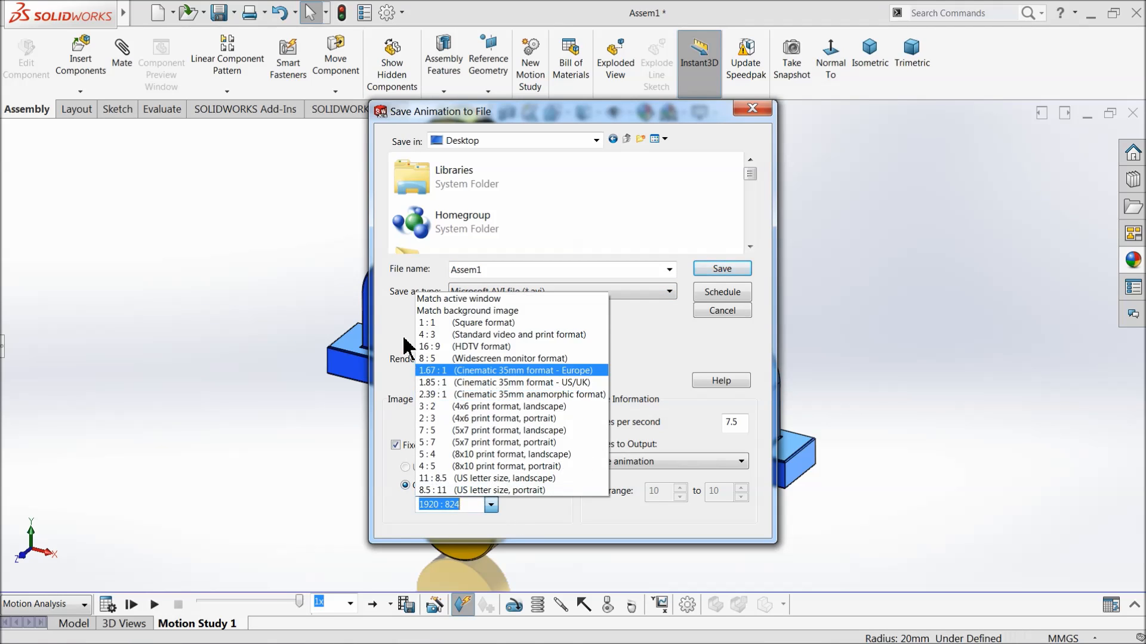
click(446, 346)
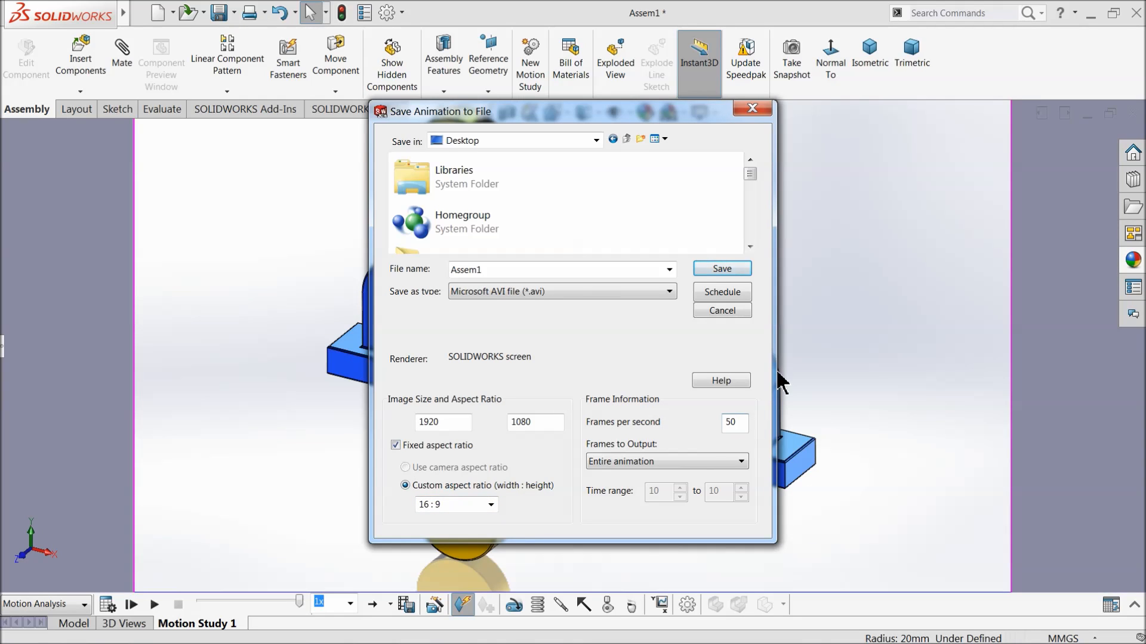
click(725, 270)
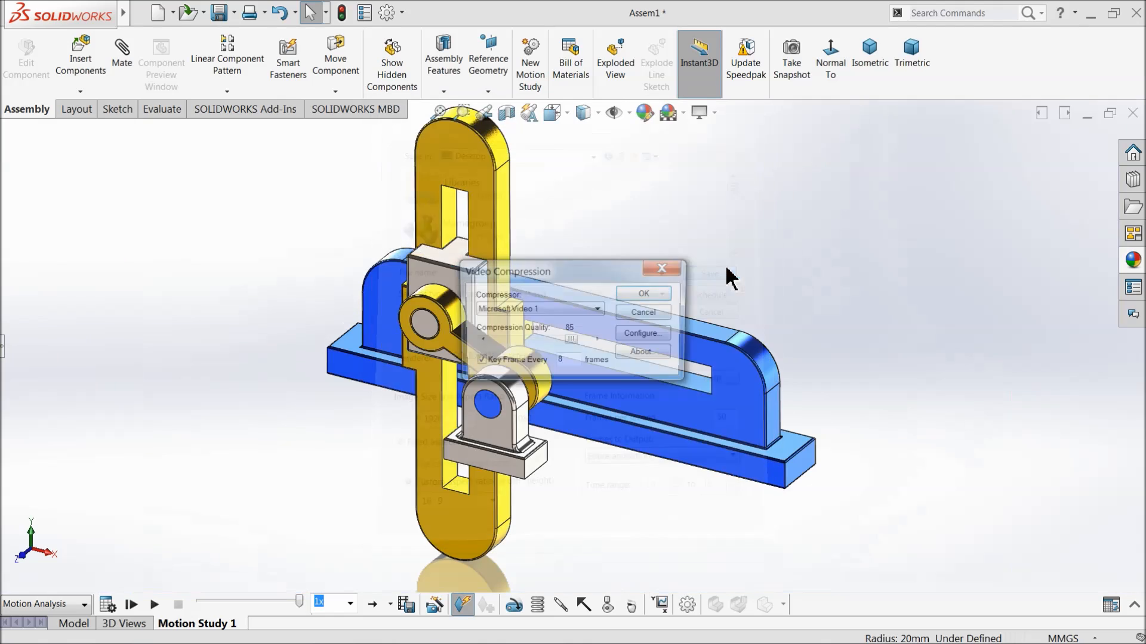
Turn off key frames in the video compression, keep the Microsoft Video 1 compressor and start the export.
click(478, 360)
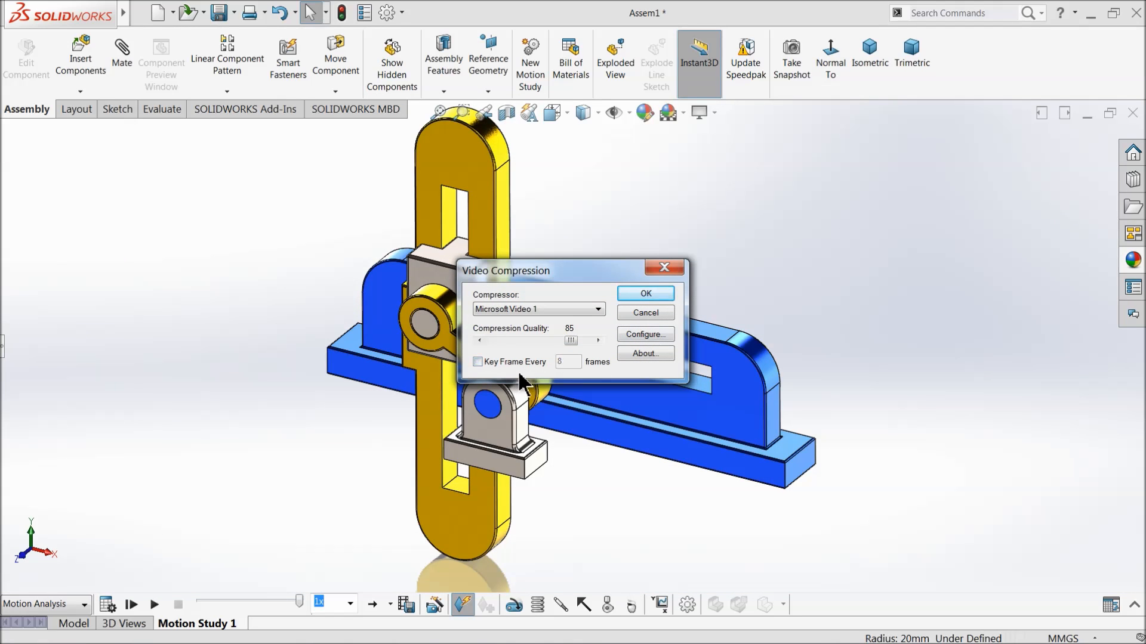
click(523, 309)
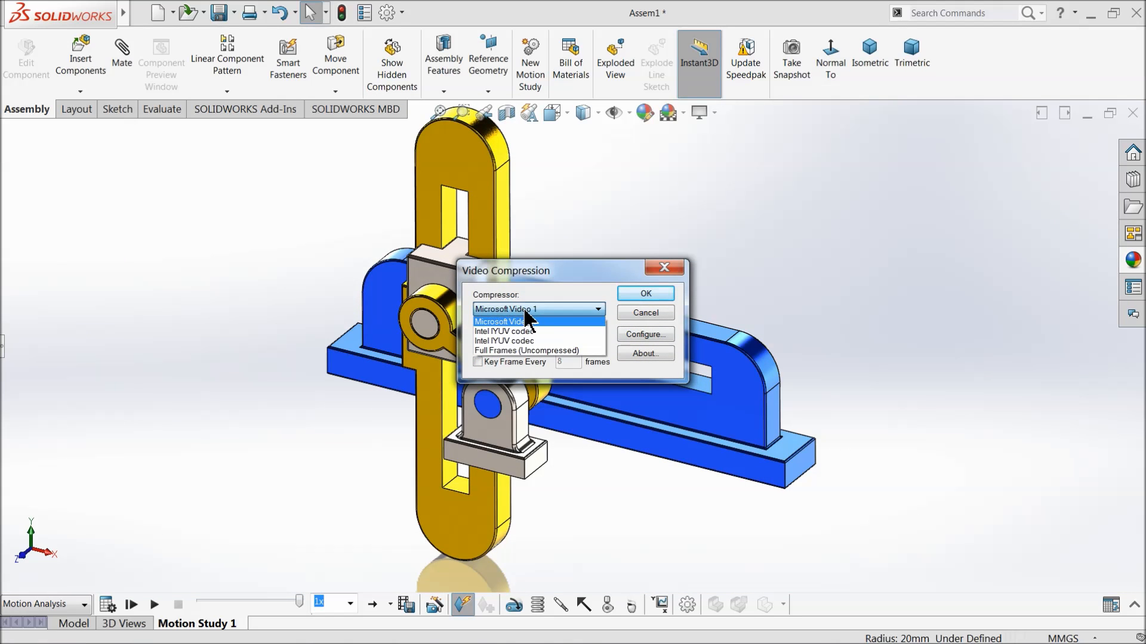
click(531, 311)
click(646, 294)
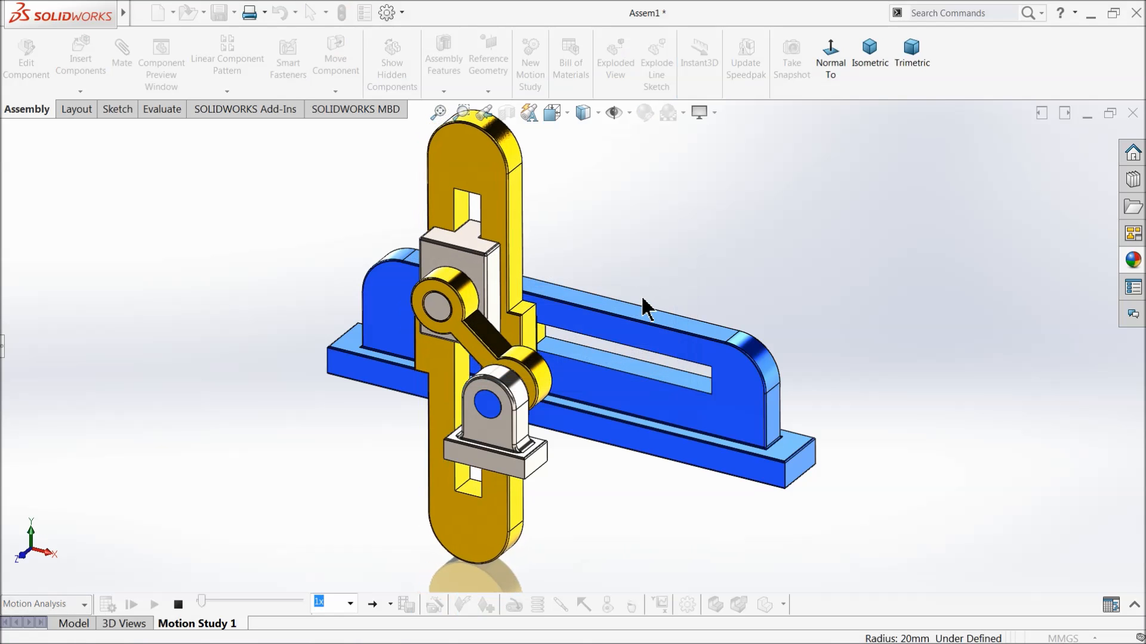